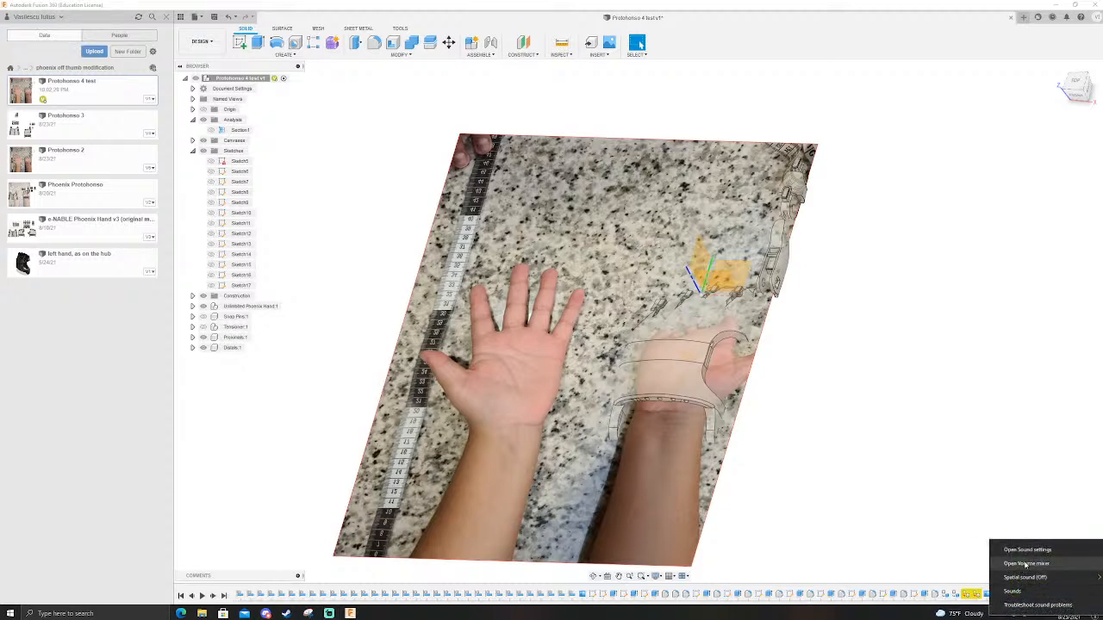
Step: Open the default microphone's properties in the Windows recording devices and set its input level to 100
left_click(1027, 550)
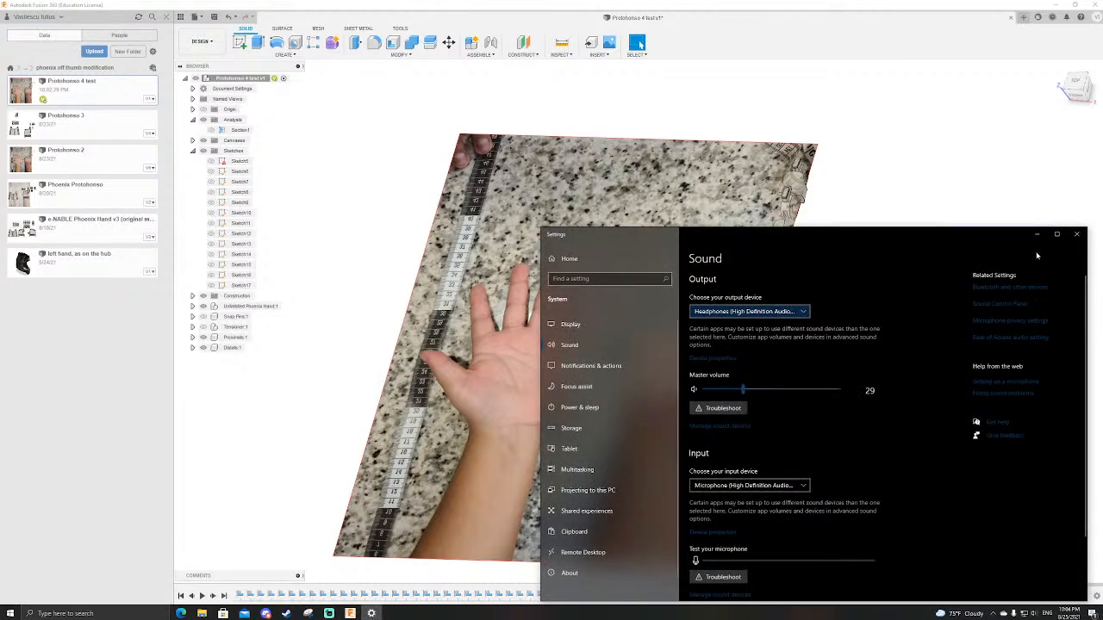
left_click(1076, 234)
right_click(1033, 613)
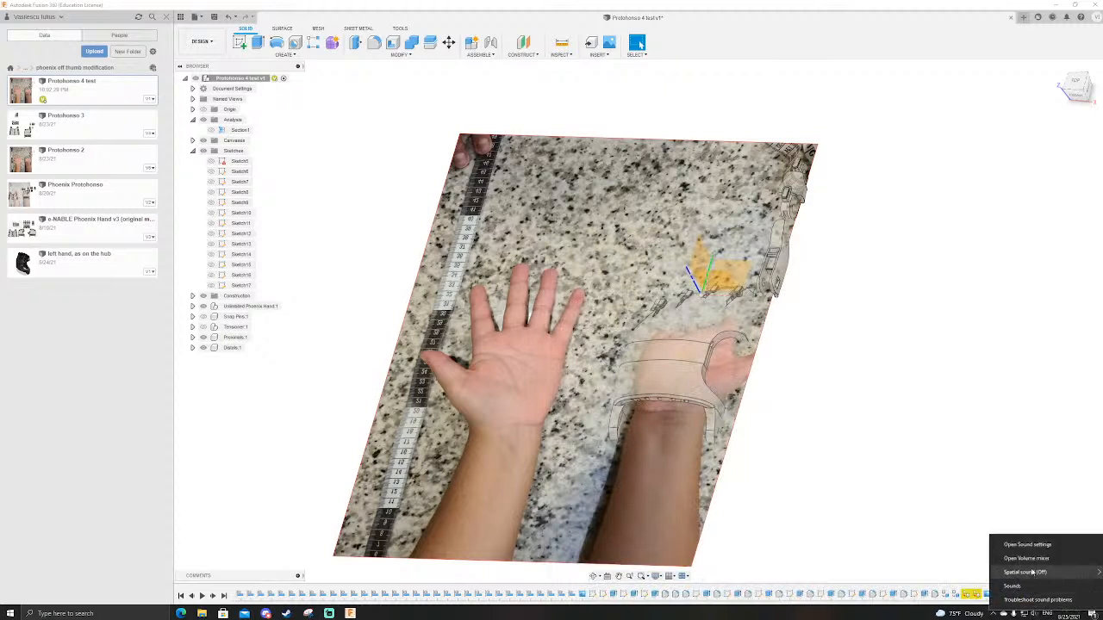
left_click(1017, 586)
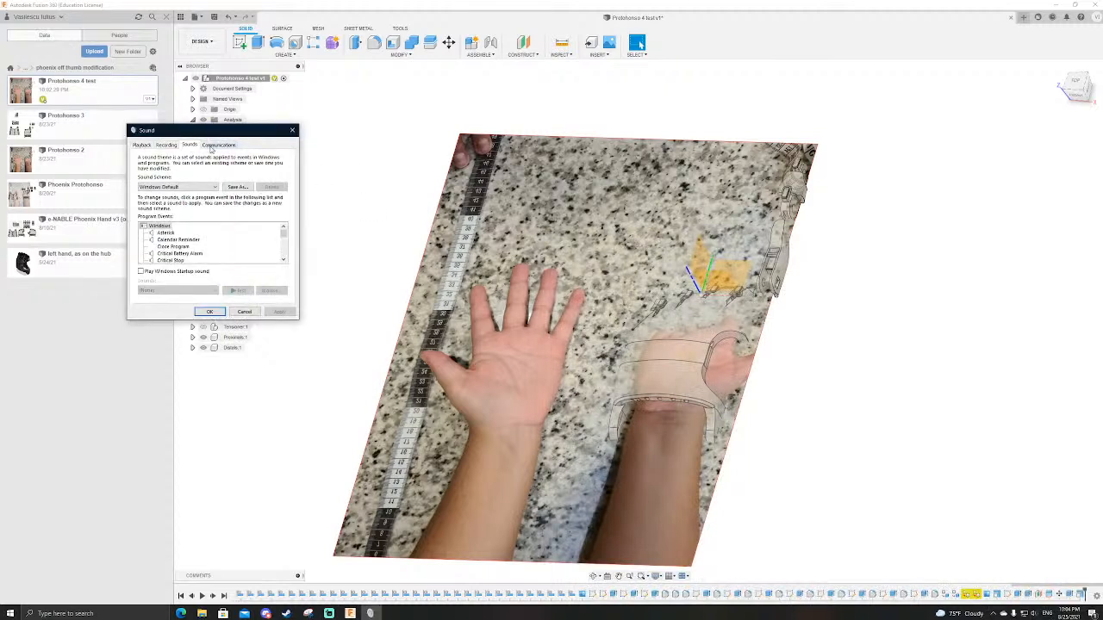
left_click(166, 145)
right_click(198, 205)
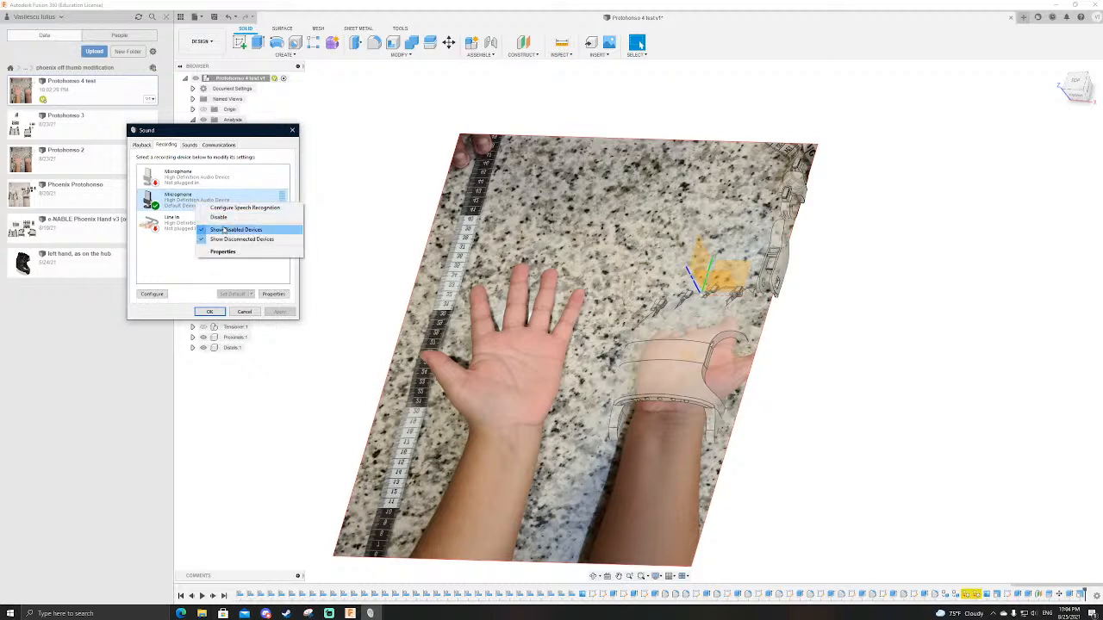
left_click(222, 251)
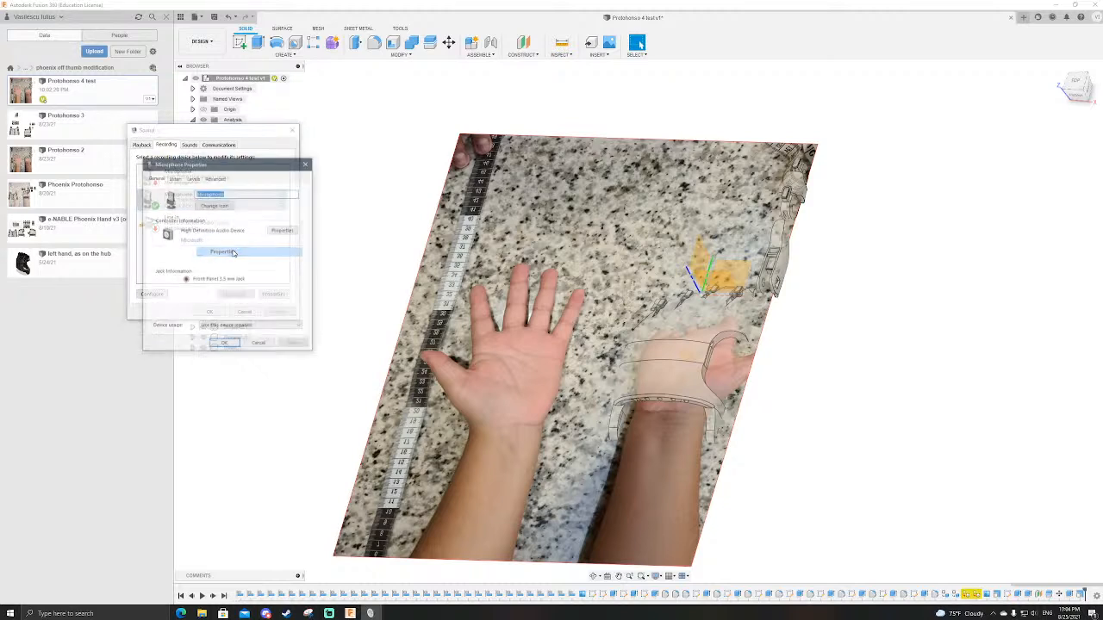
left_click(194, 178)
left_click_drag(186, 205, 225, 207)
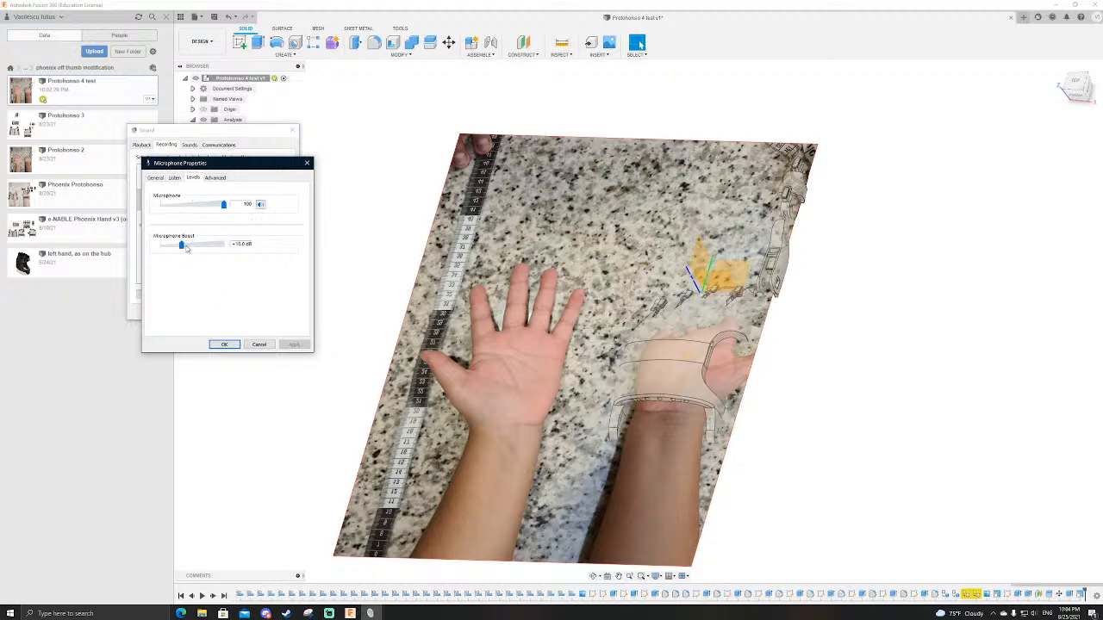
Step: Set the Microphone Boost to 0.0 dB and accept the sound settings
left_click_drag(181, 245, 136, 249)
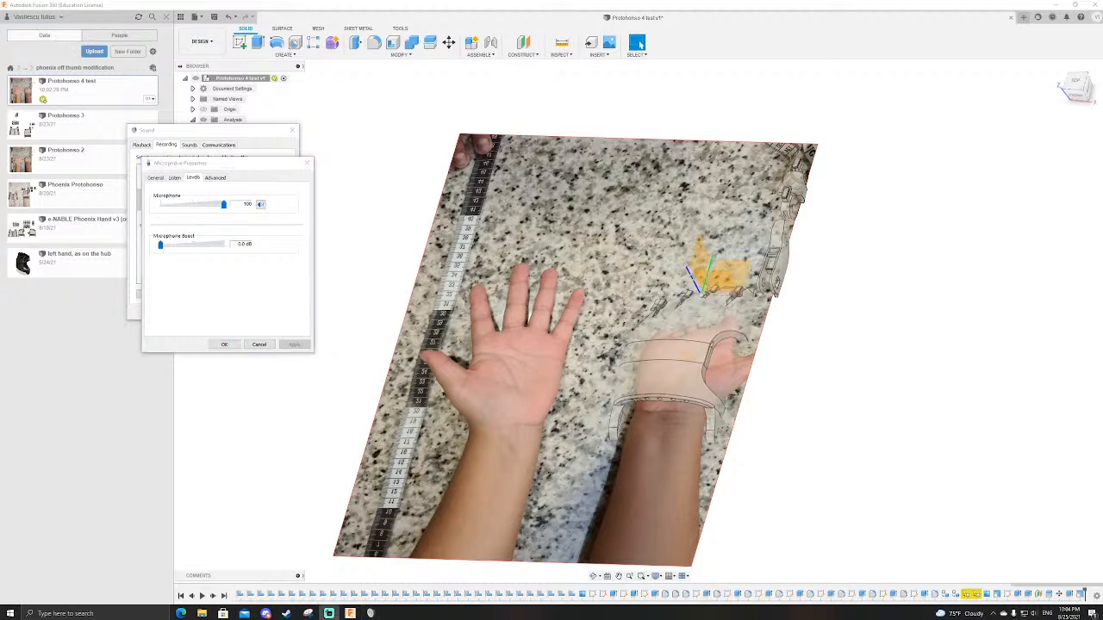
left_click(224, 345)
left_click(211, 311)
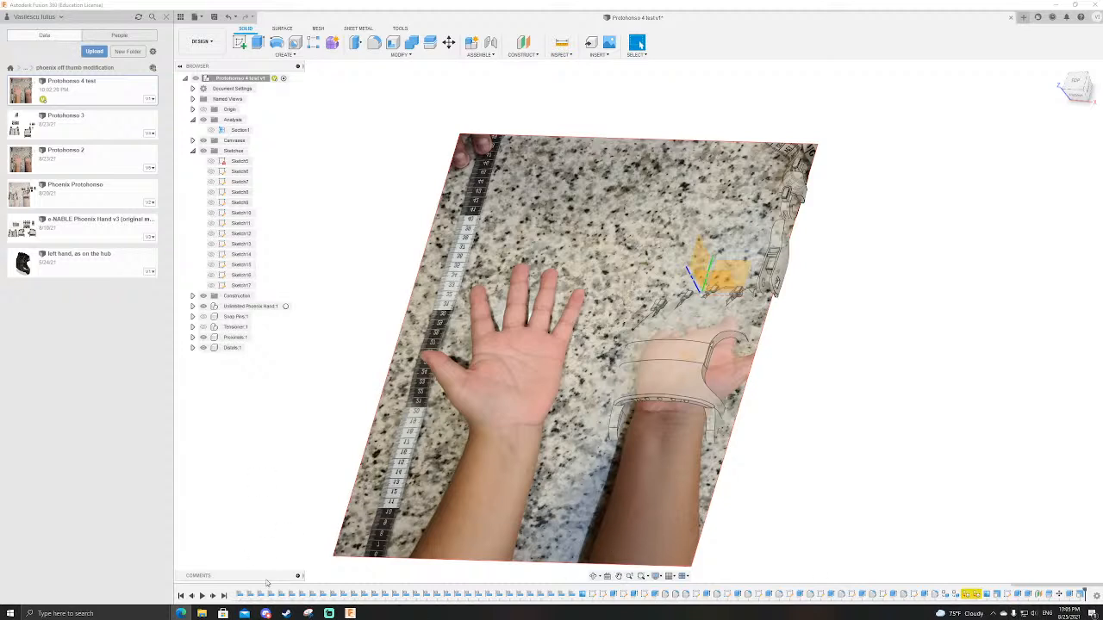
Step: Reopen the default microphone's level settings and set the Microphone Boost to +10.0 dB
right_click(1034, 612)
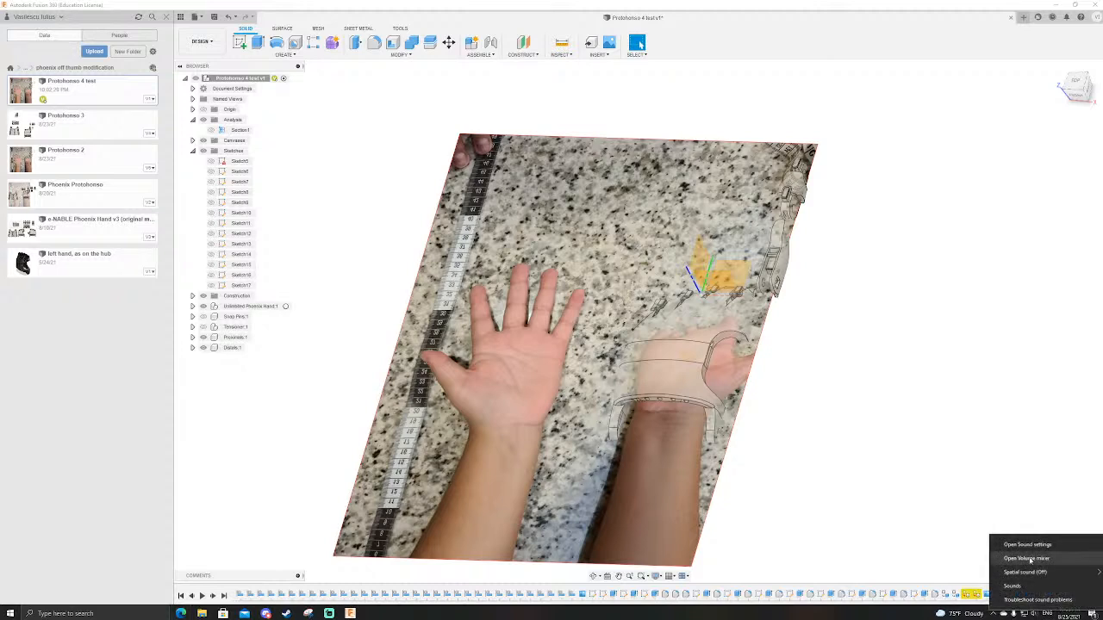
left_click(1023, 587)
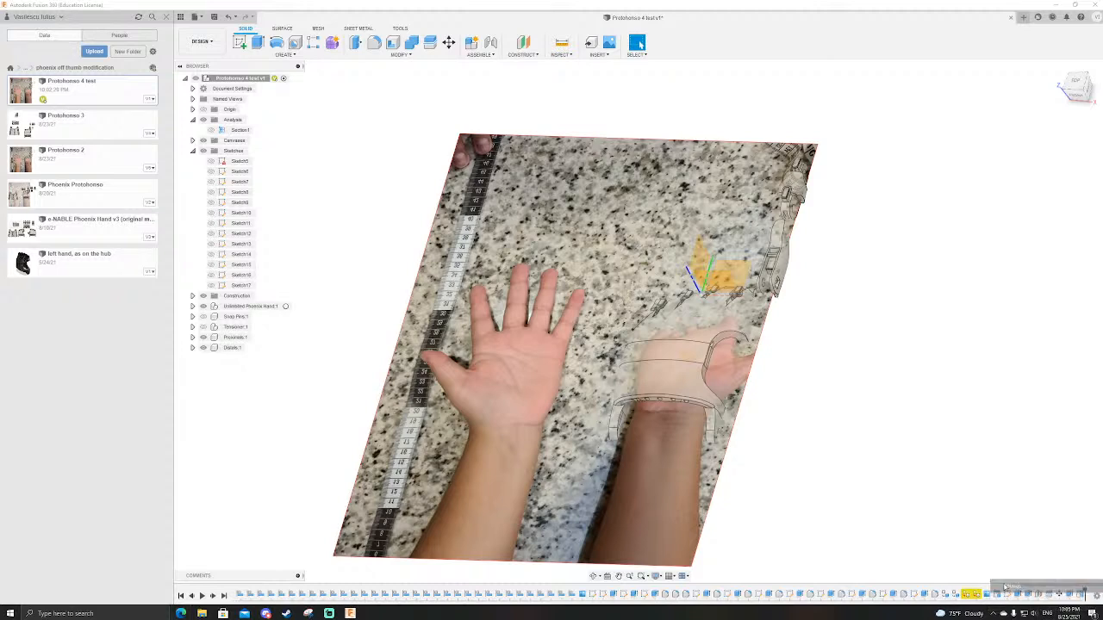
left_click(177, 156)
left_click(187, 214)
right_click(187, 215)
left_click(212, 265)
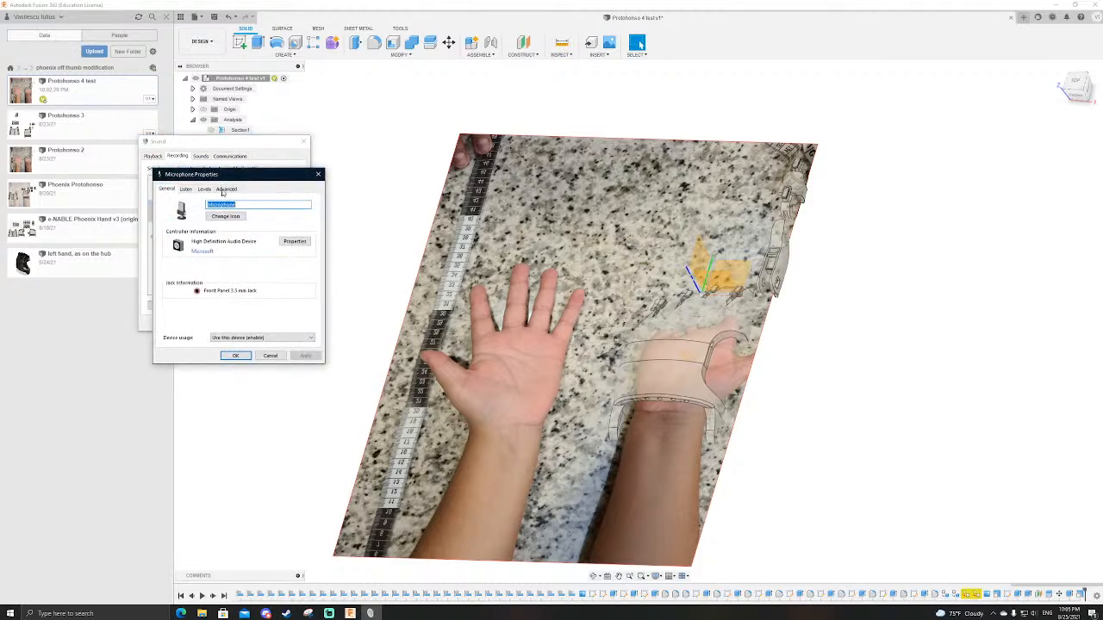
left_click(205, 189)
left_click(195, 257)
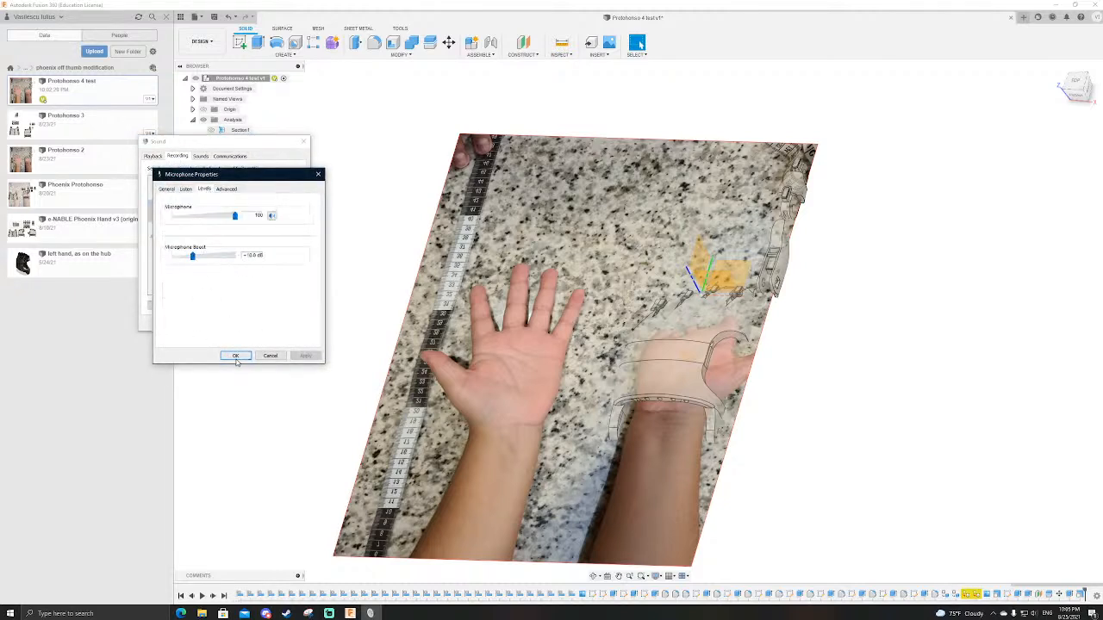
left_click(234, 356)
left_click(303, 140)
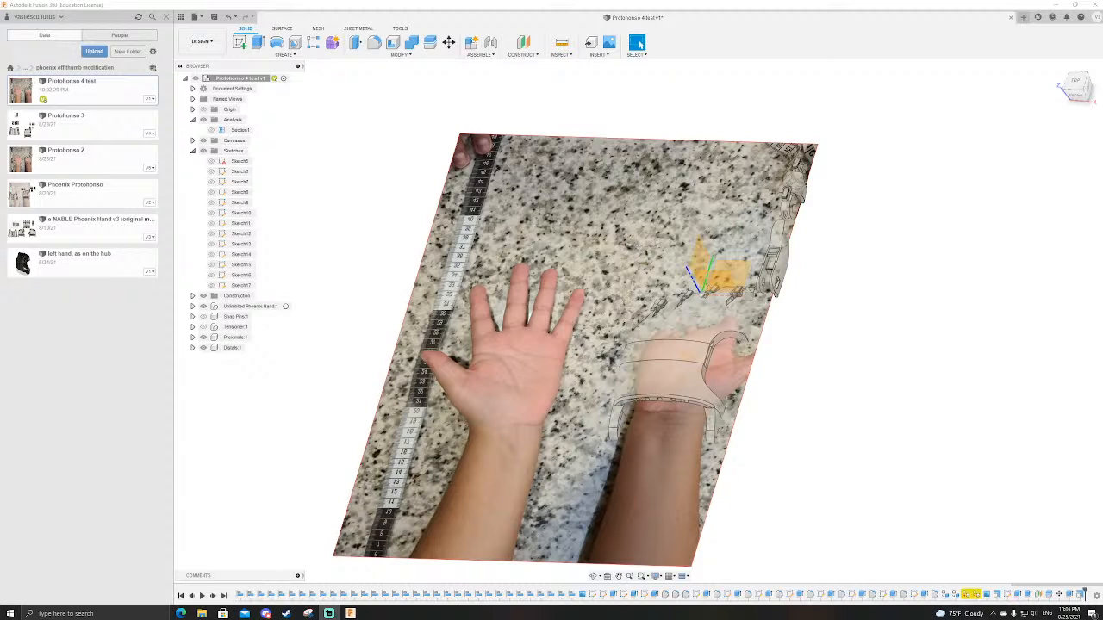
Step: Hide the reference photo canvas of the two hands so only the prosthetic hand model is displayed
scroll(590, 371, "down", 3)
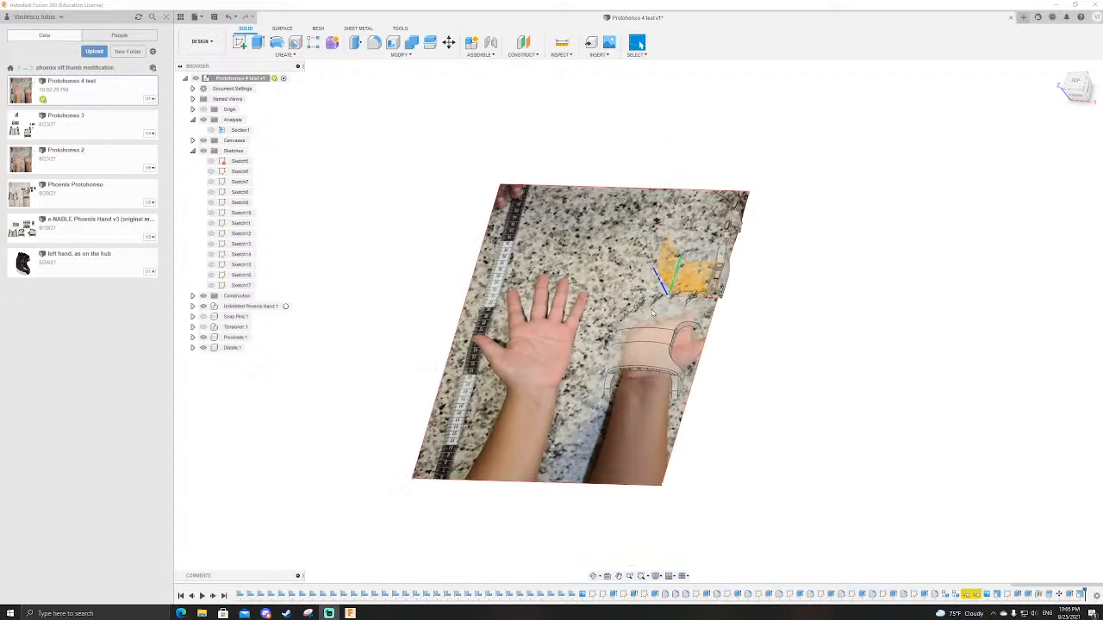
scroll(742, 336, "up", 4)
middle_click_drag(786, 387, 778, 440, "shift")
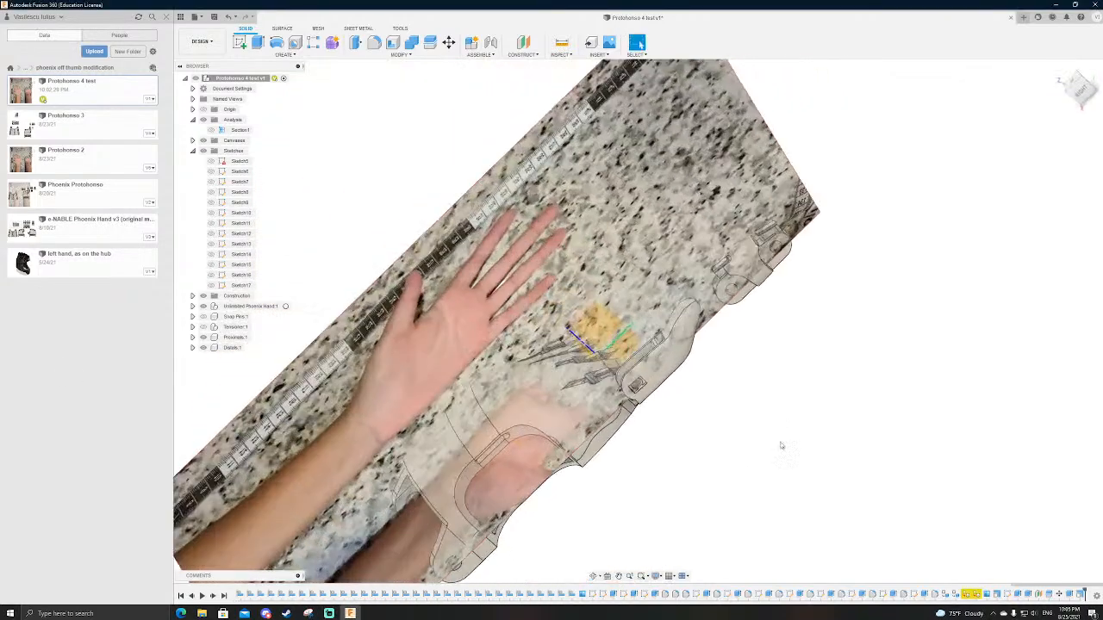
left_click(192, 139)
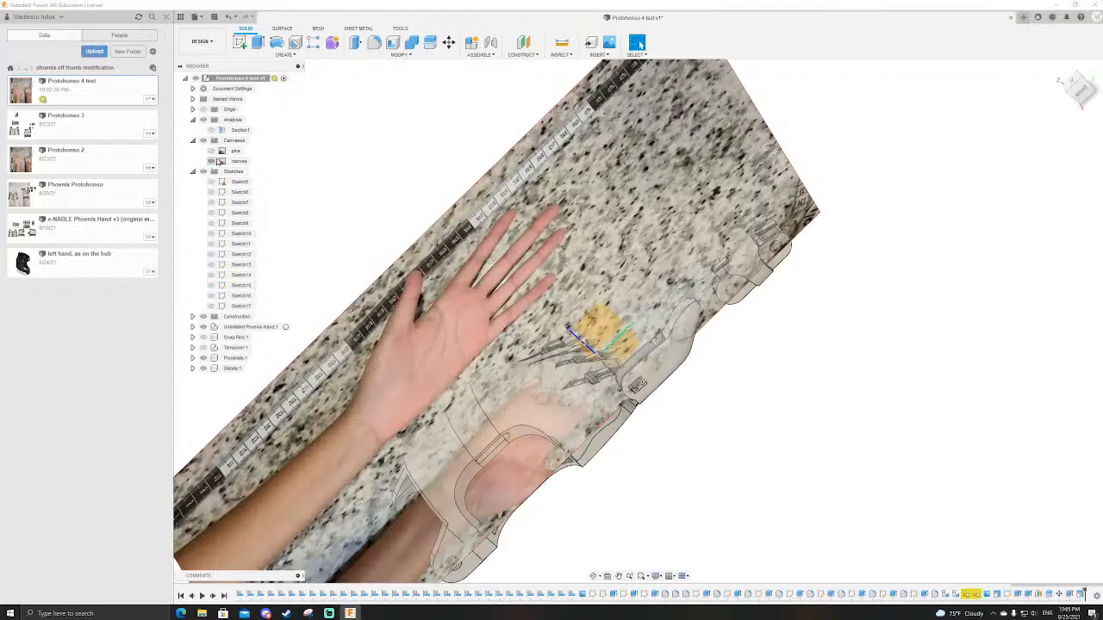
left_click(211, 161)
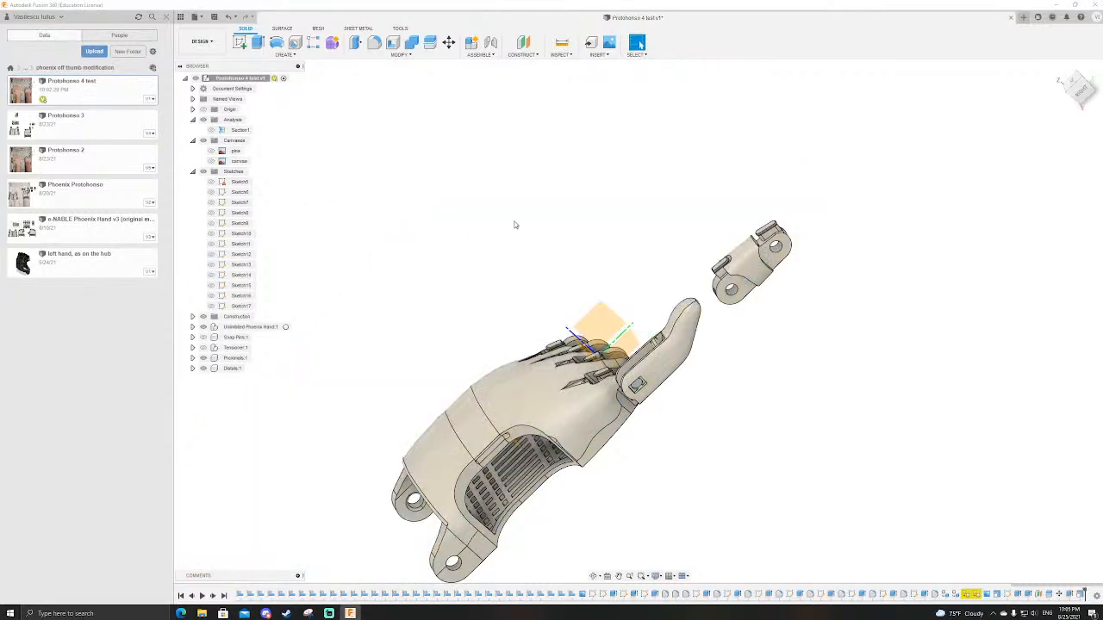
Step: Move the thumb's distal body 45 mm along Y, away from the palm, using the Bodies move type
scroll(681, 310, "up", 3)
left_click(680, 377)
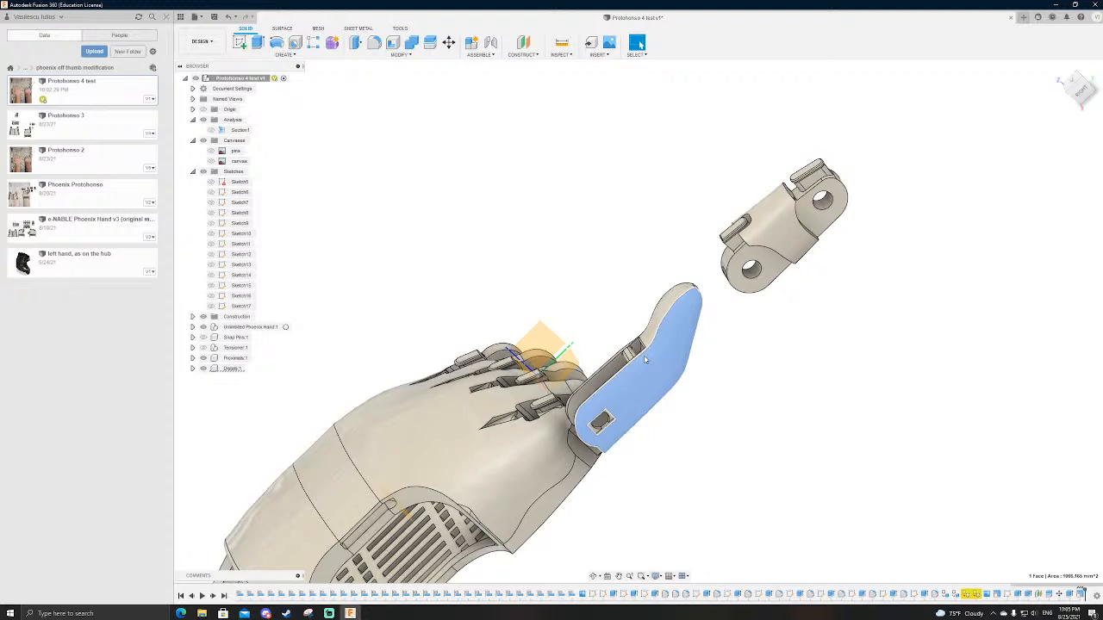
key("m")
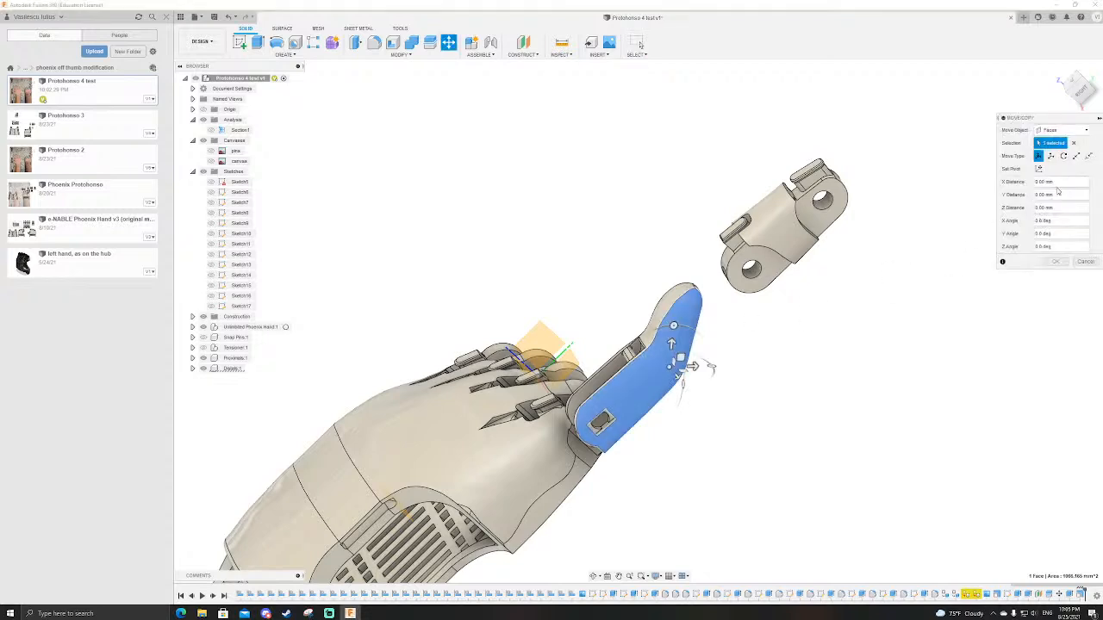
left_click(1062, 130)
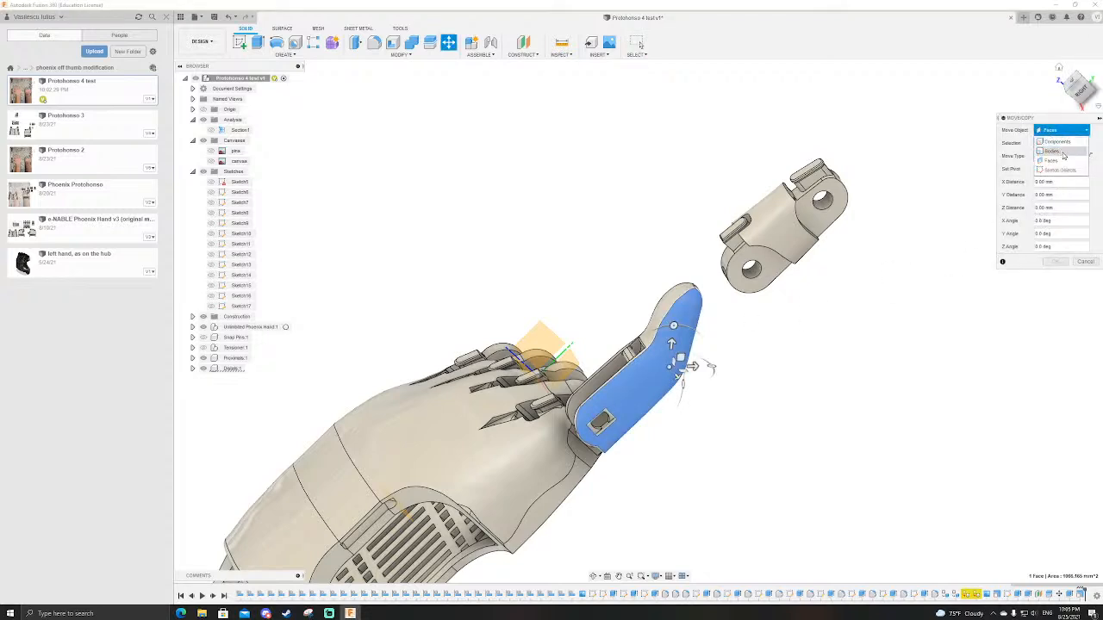
left_click(1064, 152)
left_click(674, 346)
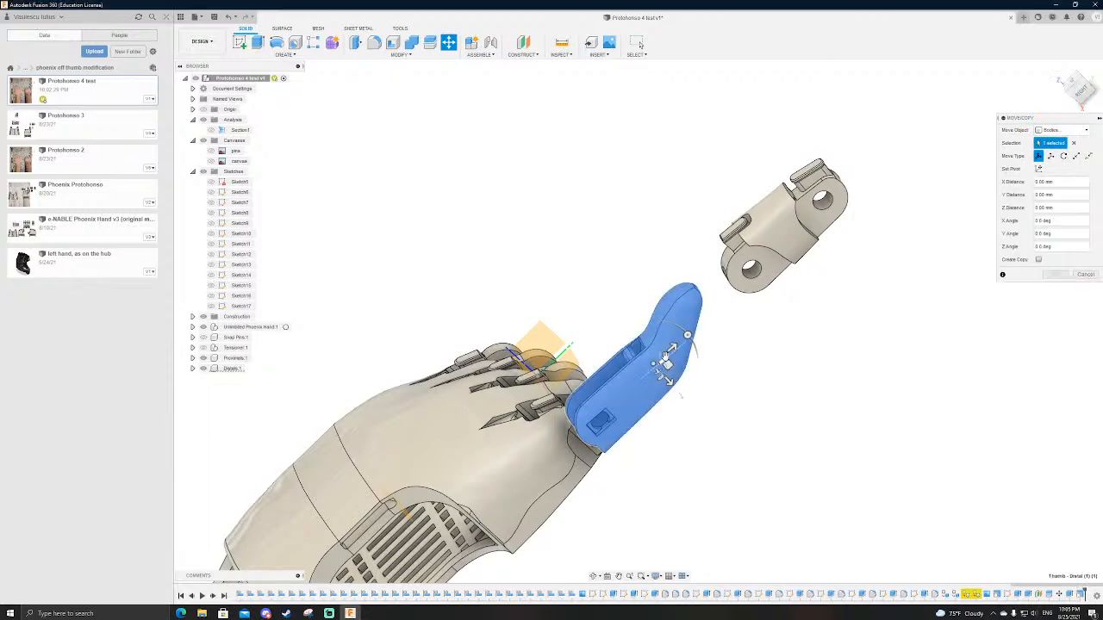
left_click_drag(674, 347, 774, 262)
Step: Turn on the existing section analysis to cut through the palm and finger knuckles
middle_click_drag(696, 450, 513, 379, "shift")
left_click(211, 130)
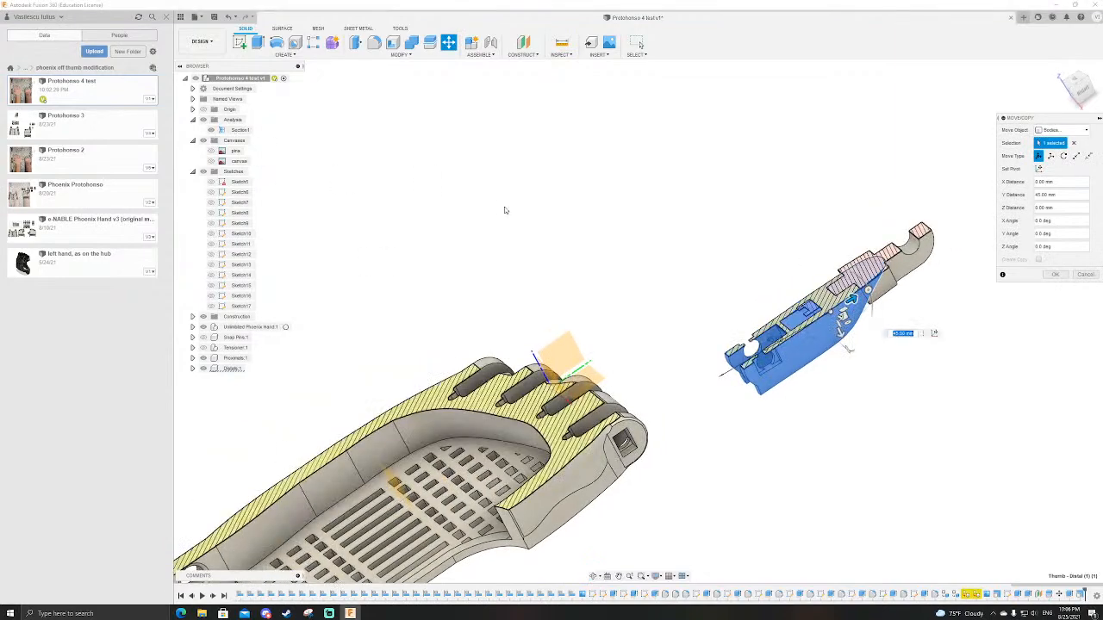
scroll(527, 414, "down", 2)
middle_click_drag(529, 423, 531, 353)
scroll(670, 413, "up", 4)
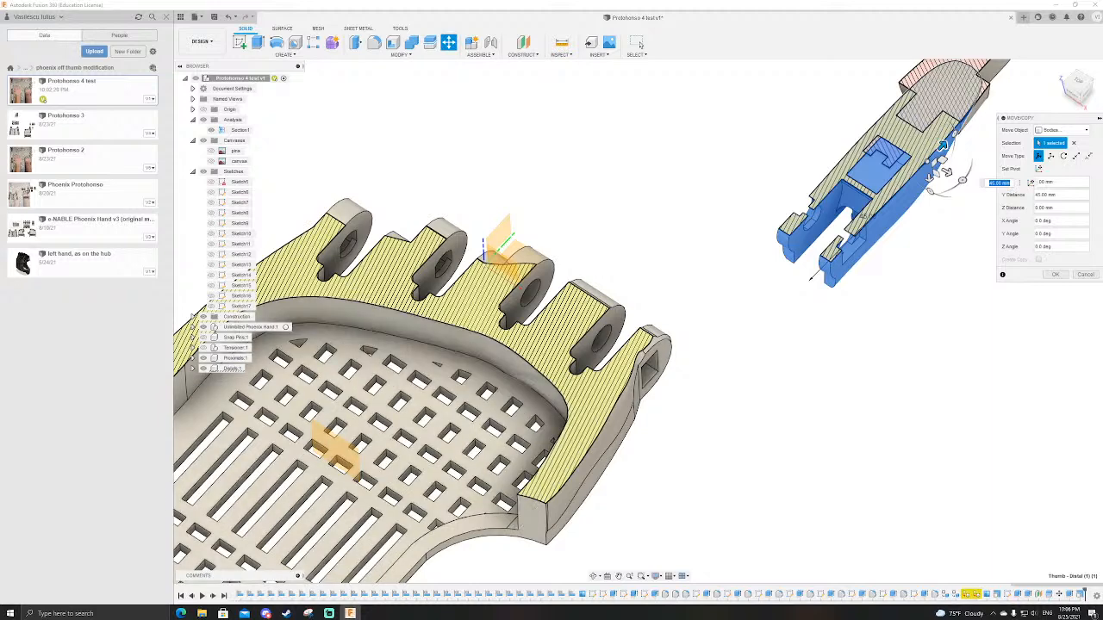
Step: Examine the palm's outer knuckle with the square pin hole, both from the side and in section
key("alt+Tab")
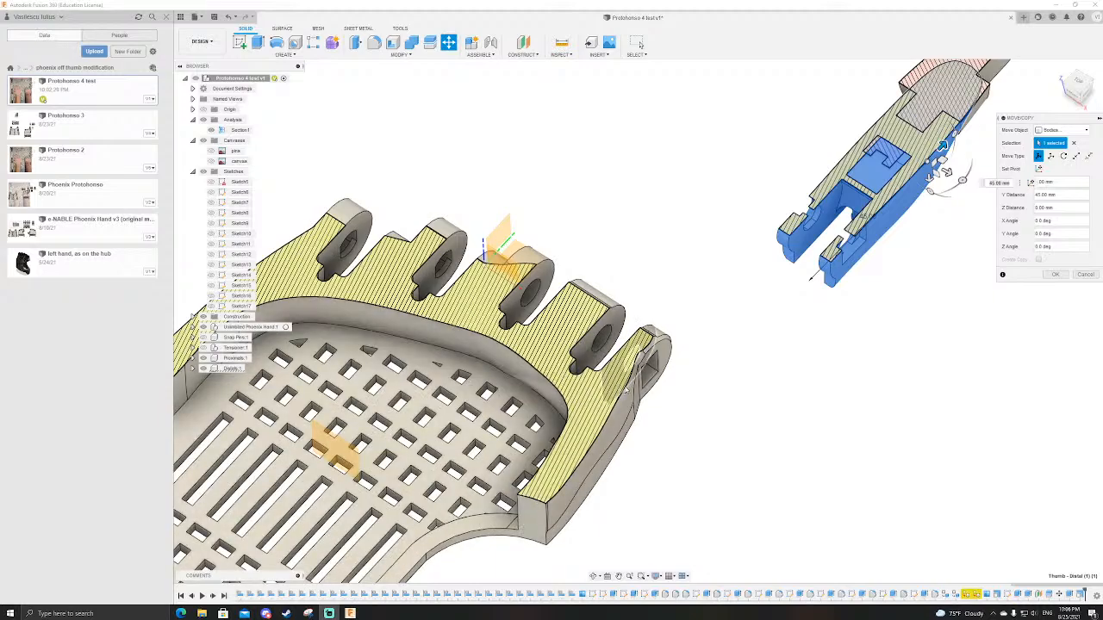
scroll(690, 382, "down", 4)
scroll(689, 379, "up", 5)
middle_click_drag(774, 474, 719, 425, "shift")
scroll(754, 401, "down", 3)
scroll(754, 401, "up", 5)
scroll(754, 399, "down", 3)
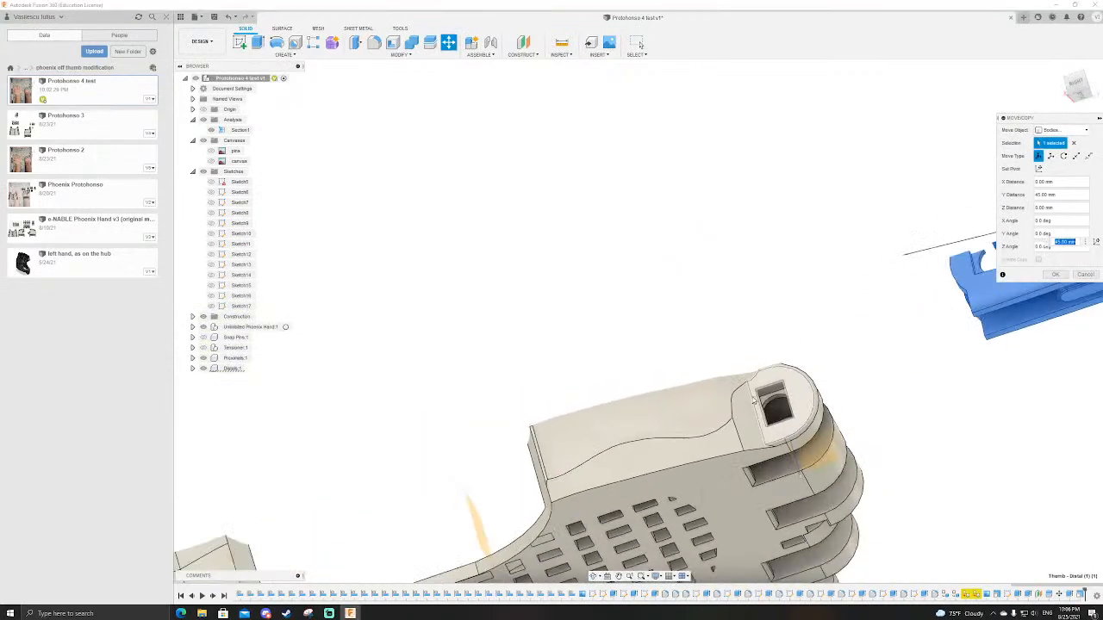
scroll(754, 401, "down", 3)
scroll(775, 441, "up", 3)
left_click(775, 441)
scroll(661, 371, "down", 3)
middle_click_drag(693, 288, 763, 340, "shift")
scroll(763, 340, "up", 4)
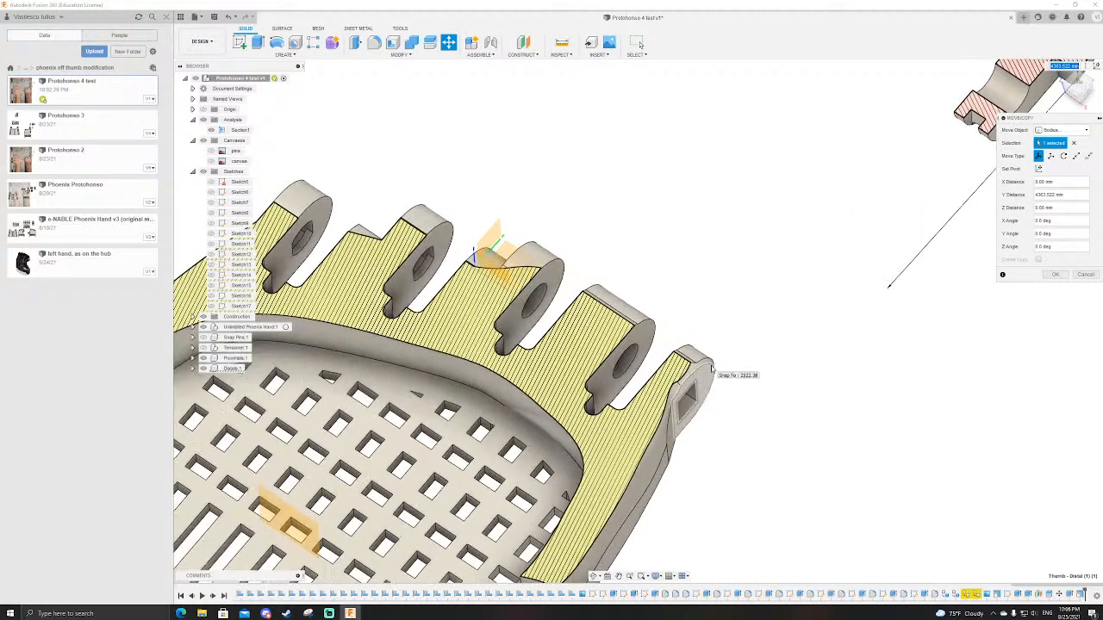
Step: Create a new empty design
left_click(1024, 16)
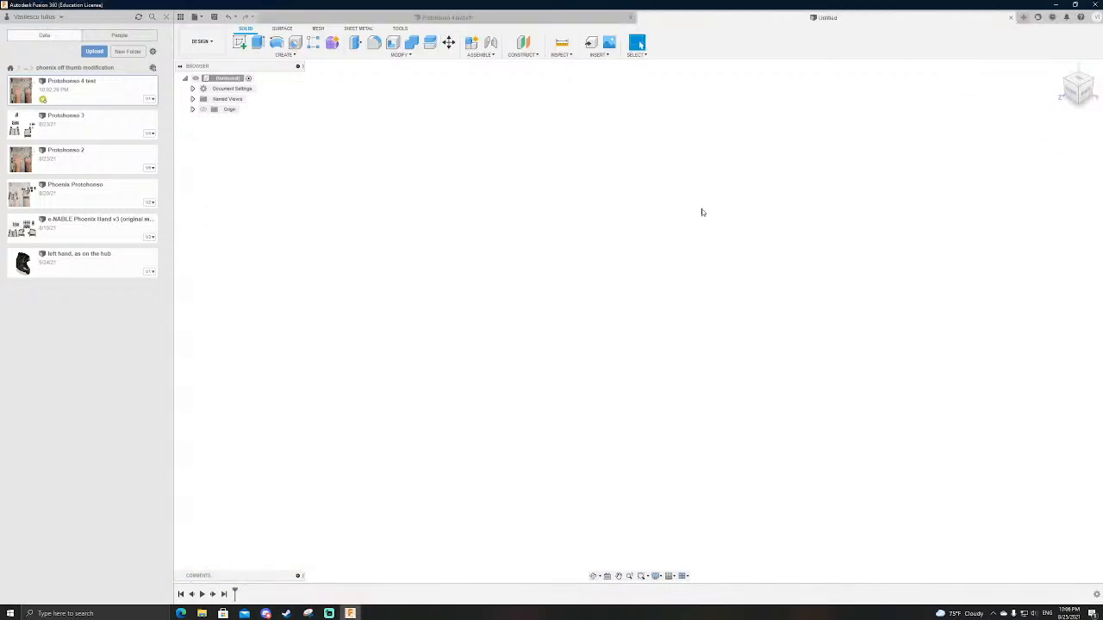
Step: Switch to the web browser and study fractal vise images, including the 3D printed vise, the antique replica and the coloured jaw diagram
left_click(181, 614)
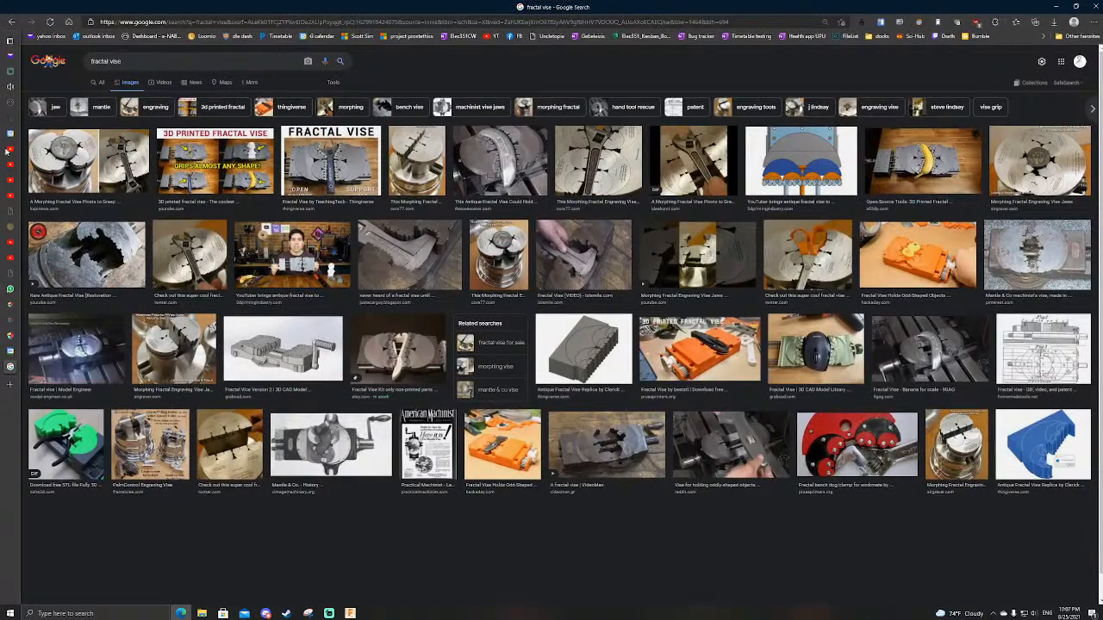
left_click(244, 163)
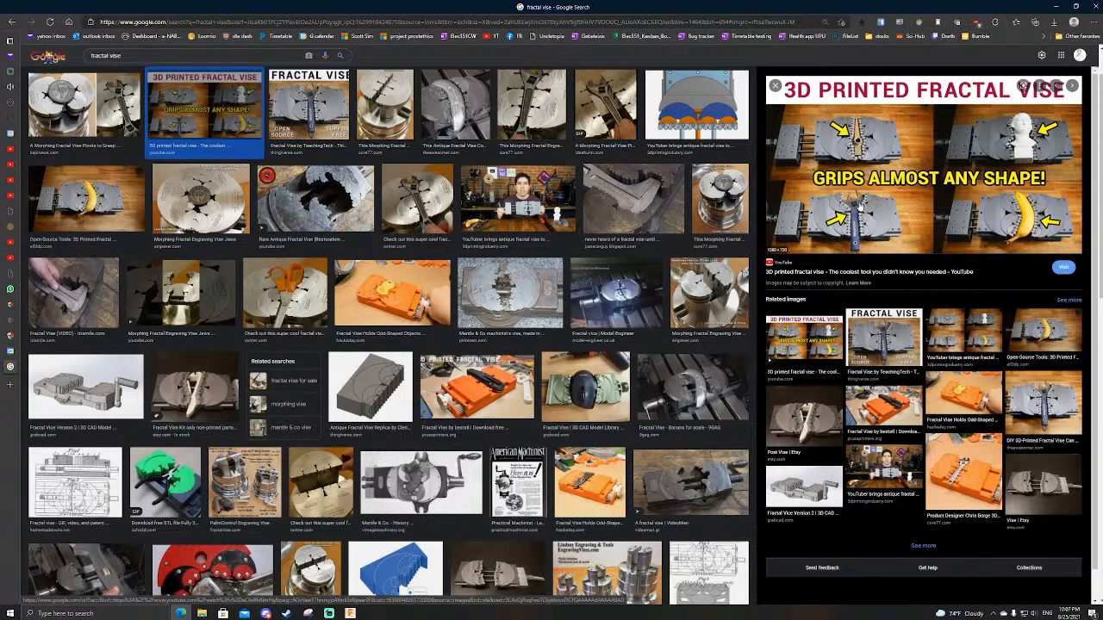
left_click(379, 385)
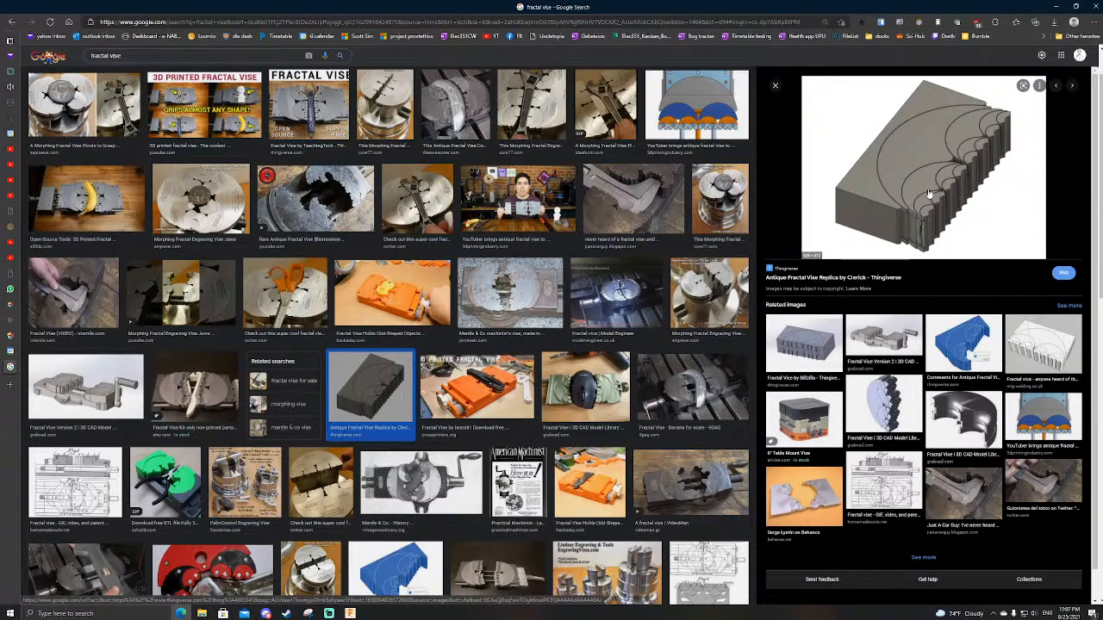
left_click(719, 107)
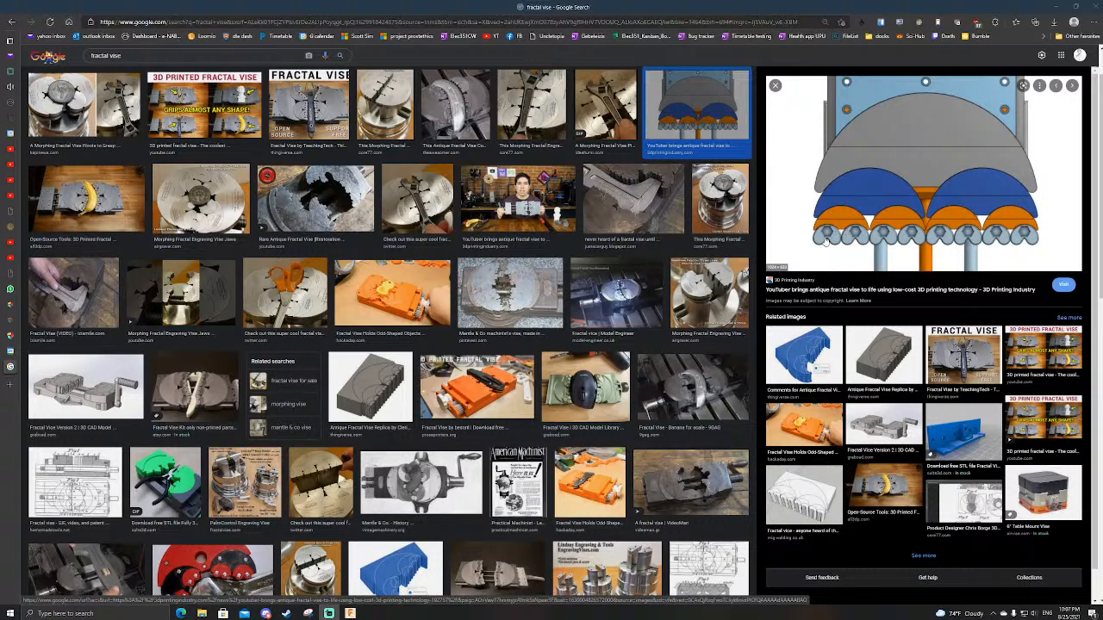
scroll(843, 230, "up", 1)
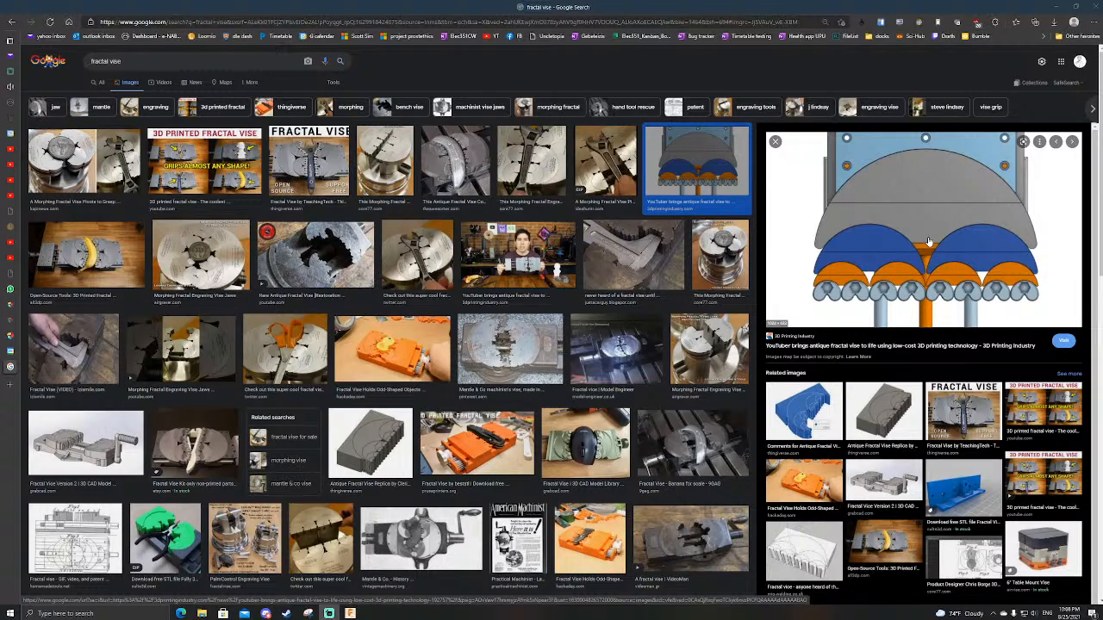
Step: Back in Fusion 360, sketch two concentric circles about 28 mm and 109 mm in diameter at the origin on the horizontal plane
left_click(350, 613)
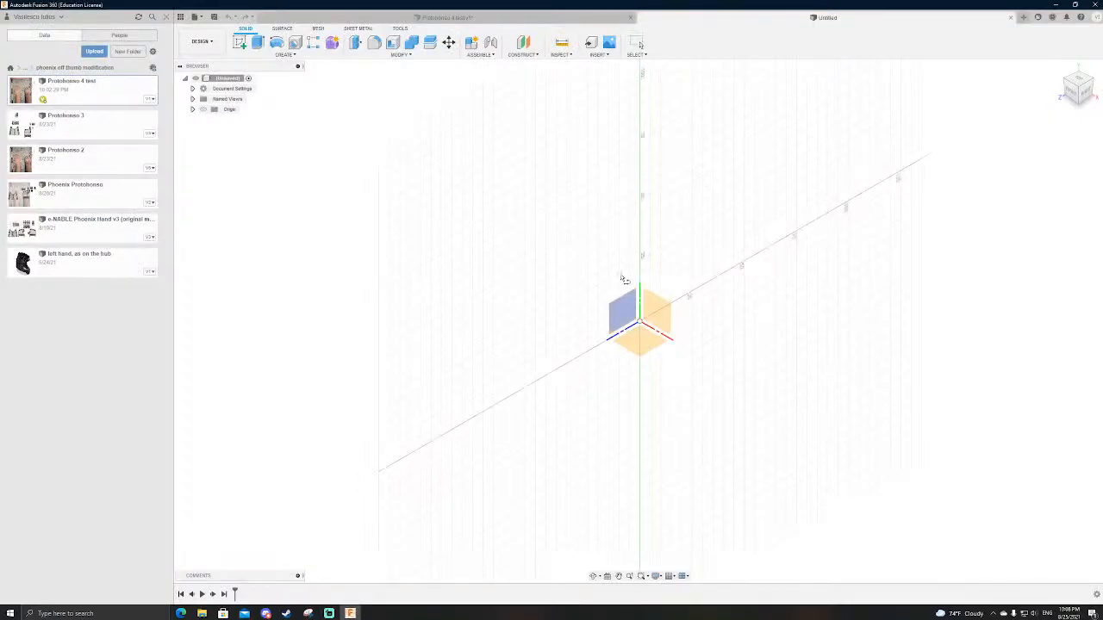
left_click(642, 336)
left_click(625, 306)
left_click(628, 265)
left_click(624, 307)
left_click(664, 155)
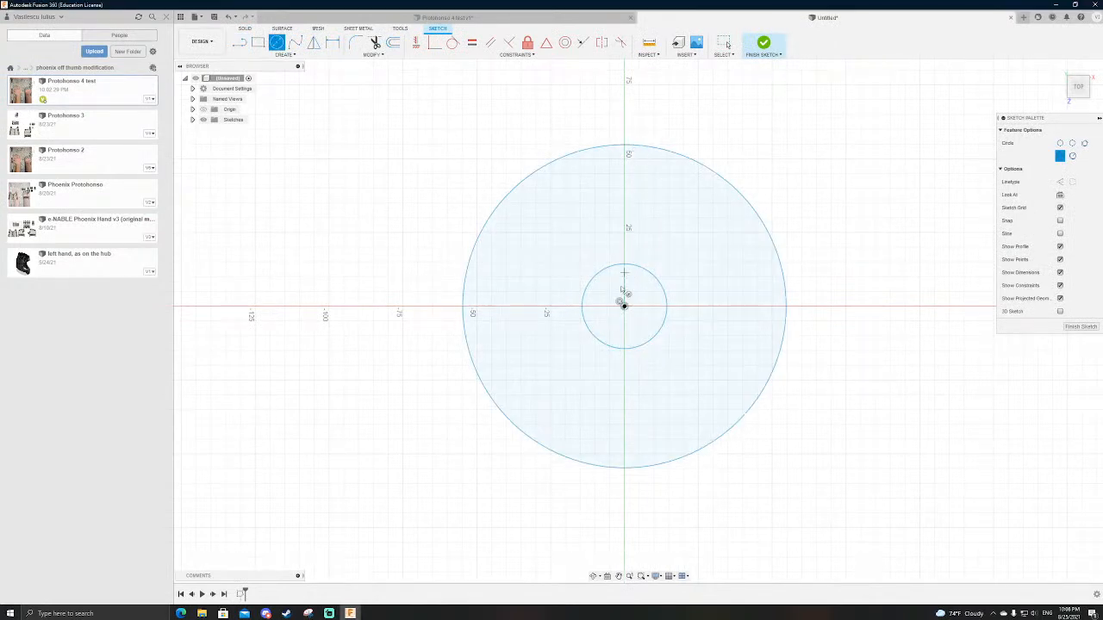
middle_click_drag(669, 251, 702, 265, "shift")
Step: Extrude the ring between the two circles upward into a new thick solid body with an open centre hole
key("e")
left_click(671, 338)
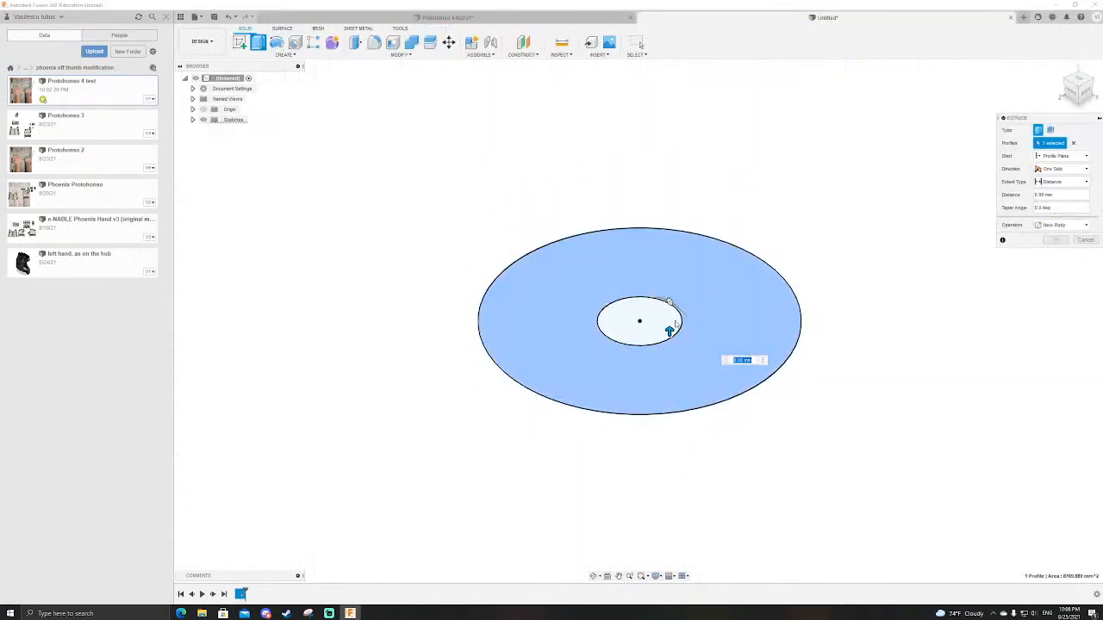
left_click_drag(672, 338, 670, 223)
key("Return")
scroll(664, 237, "down", 3)
scroll(645, 238, "up", 3)
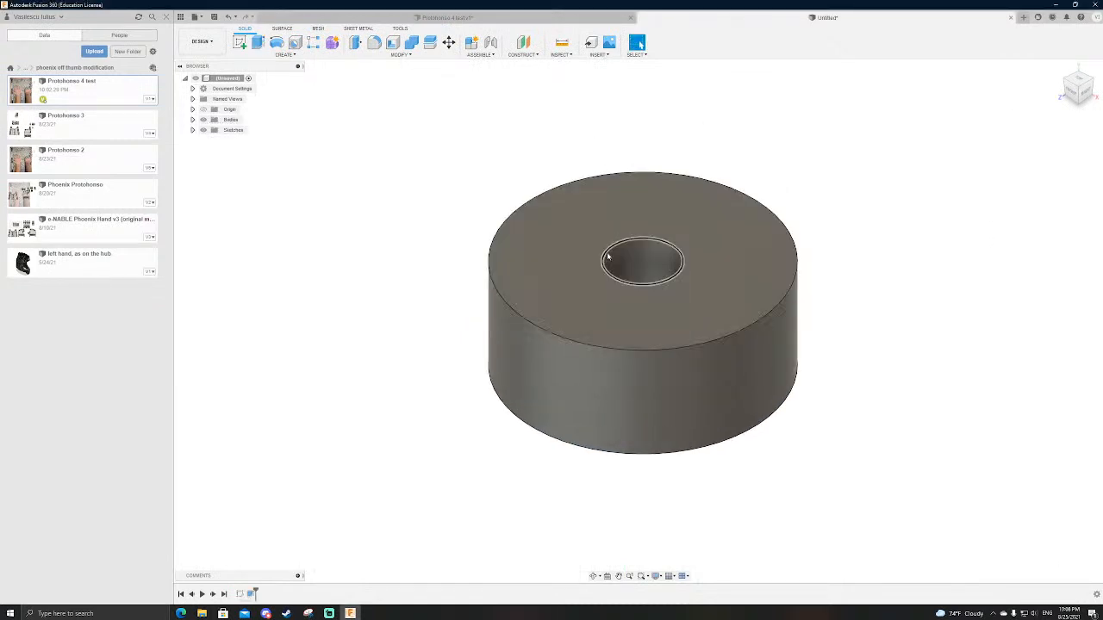
Step: Construct an axis through the cylindrical face of the ring, running along its centre
left_click(524, 52)
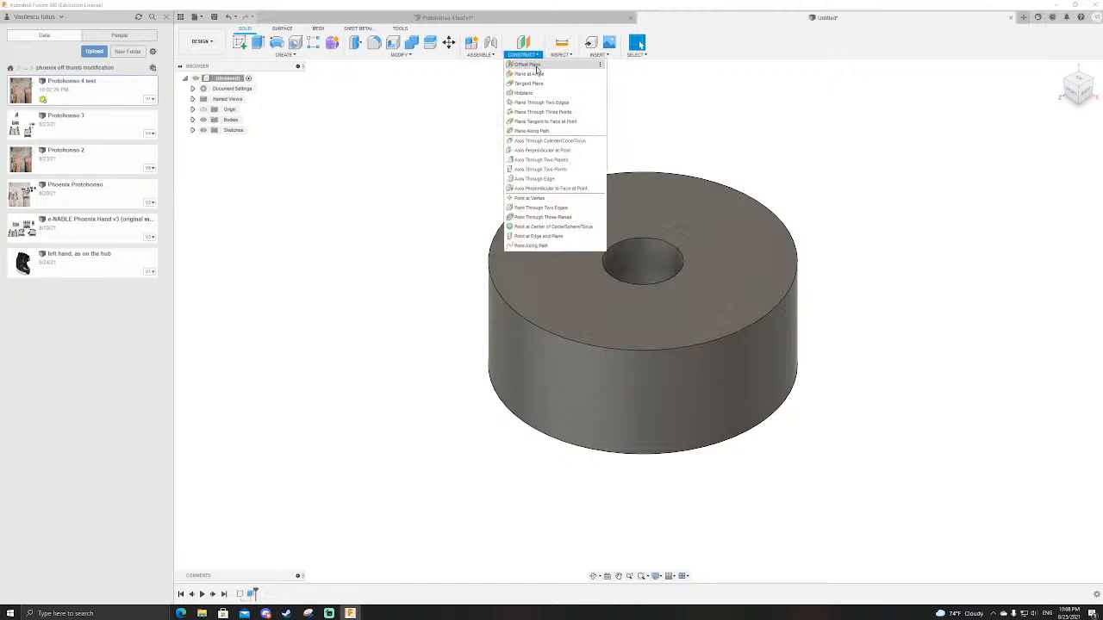
left_click(533, 142)
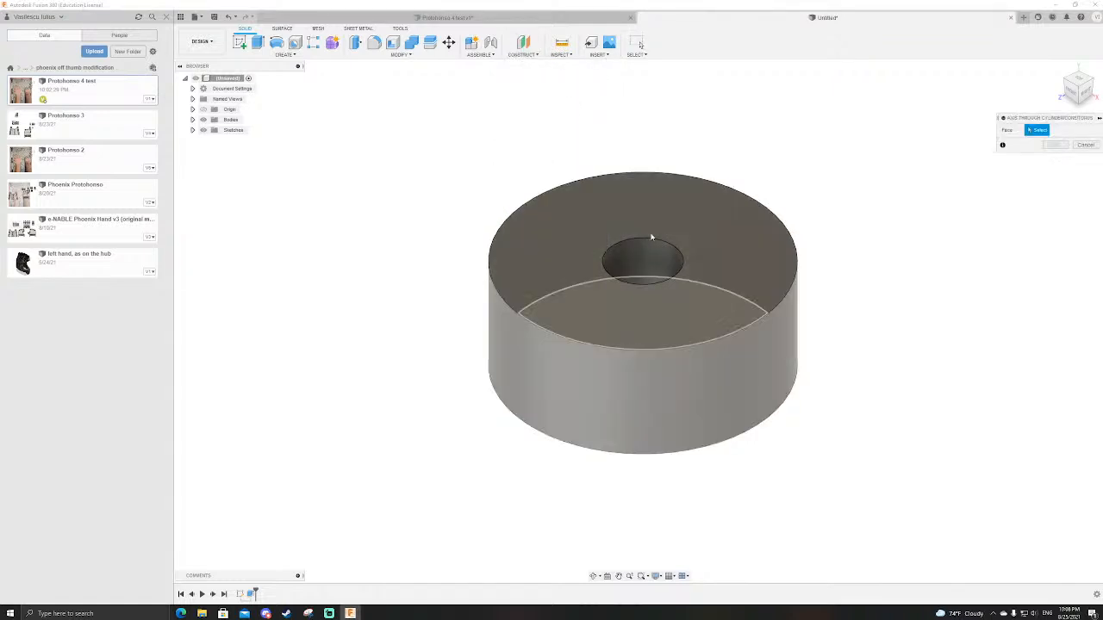
left_click(642, 319)
scroll(680, 235, "down", 2)
scroll(679, 234, "up", 2)
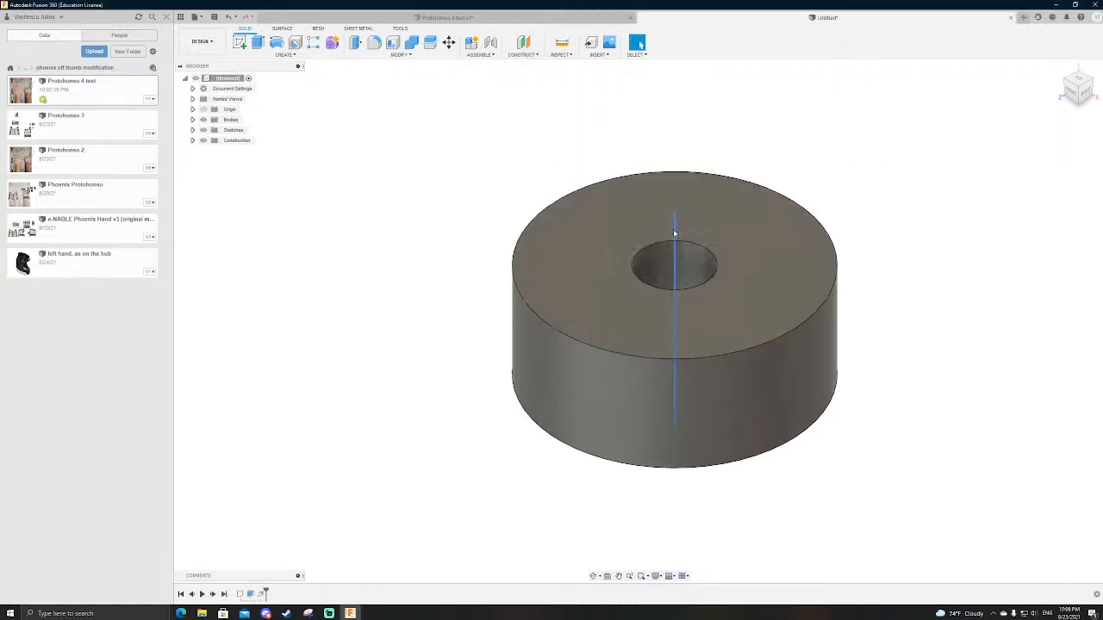
Step: Examine the ring's flat face and the central axis from several angles
left_click(676, 227)
scroll(780, 207, "down", 4)
scroll(782, 205, "up", 3)
mouse_move(848, 210)
middle_mouse_down("shift")
mouse_move(859, 173)
mouse_move(856, 212)
middle_mouse_up("shift")
scroll(806, 202, "down", 2)
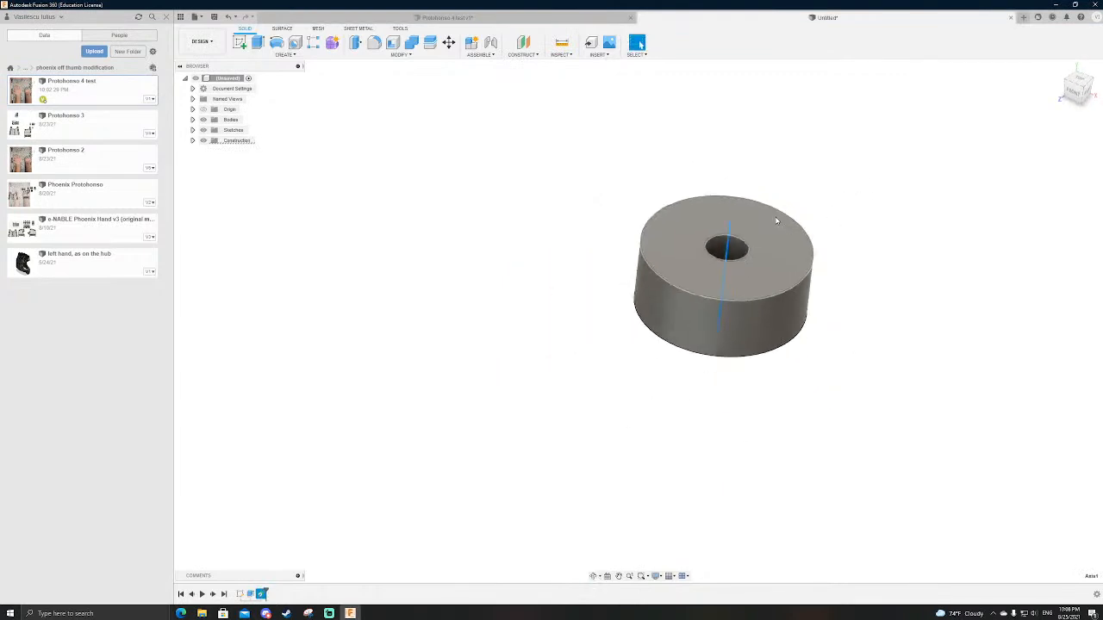
scroll(854, 189, "up", 3)
scroll(758, 224, "down", 3)
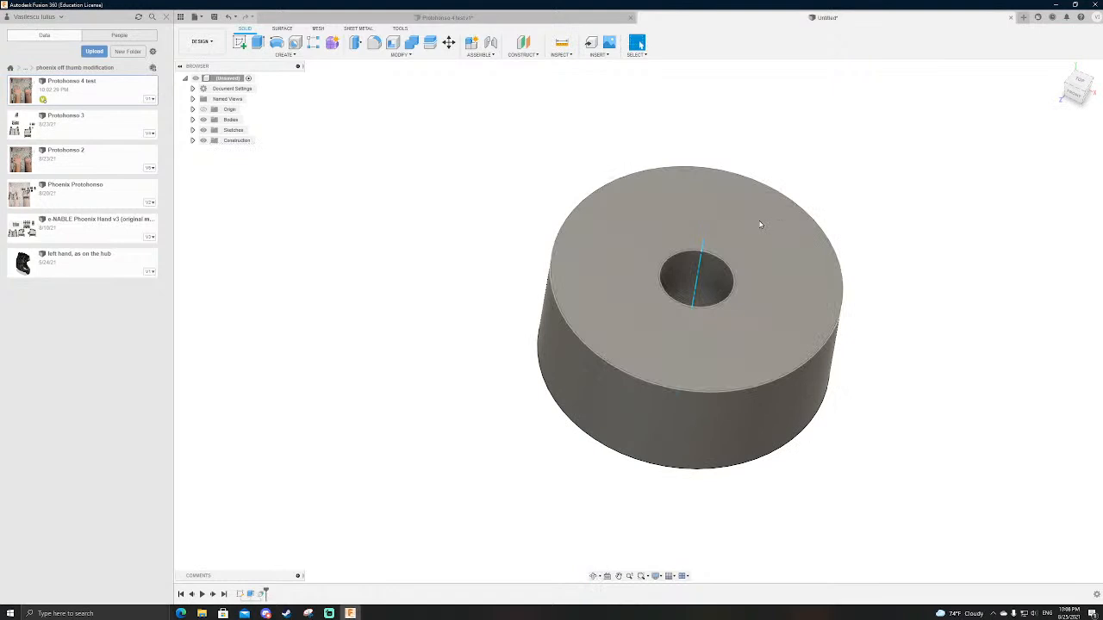
scroll(751, 259, "up", 3)
left_click(757, 248)
mouse_move(805, 232)
middle_mouse_down("shift")
mouse_move(810, 202)
mouse_move(810, 212)
middle_mouse_up("shift")
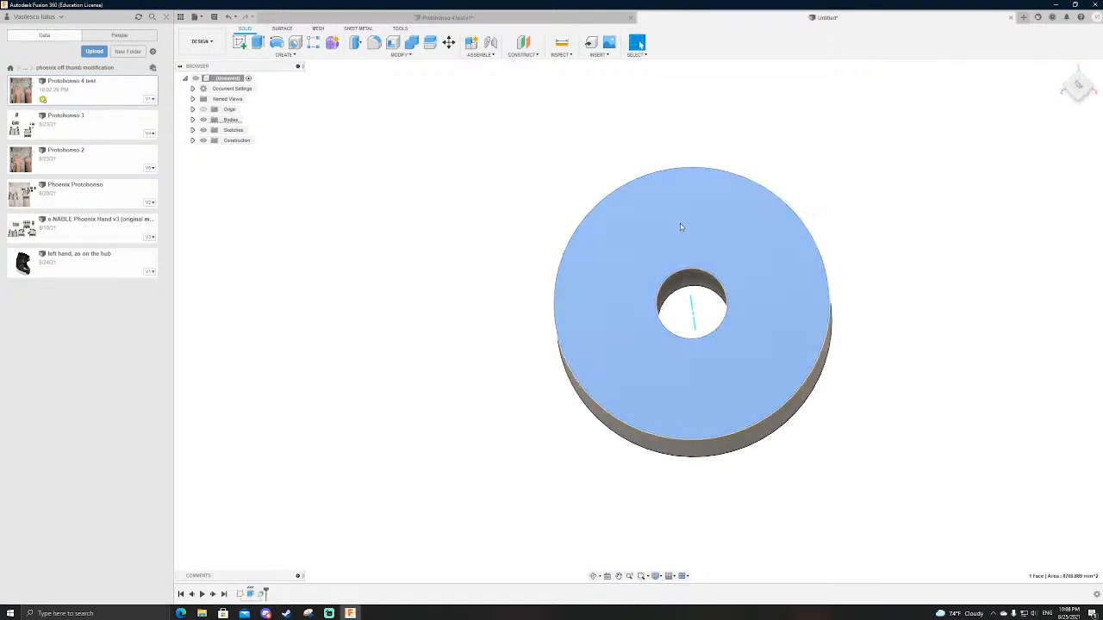
scroll(687, 229, "down", 3)
scroll(681, 261, "up", 3)
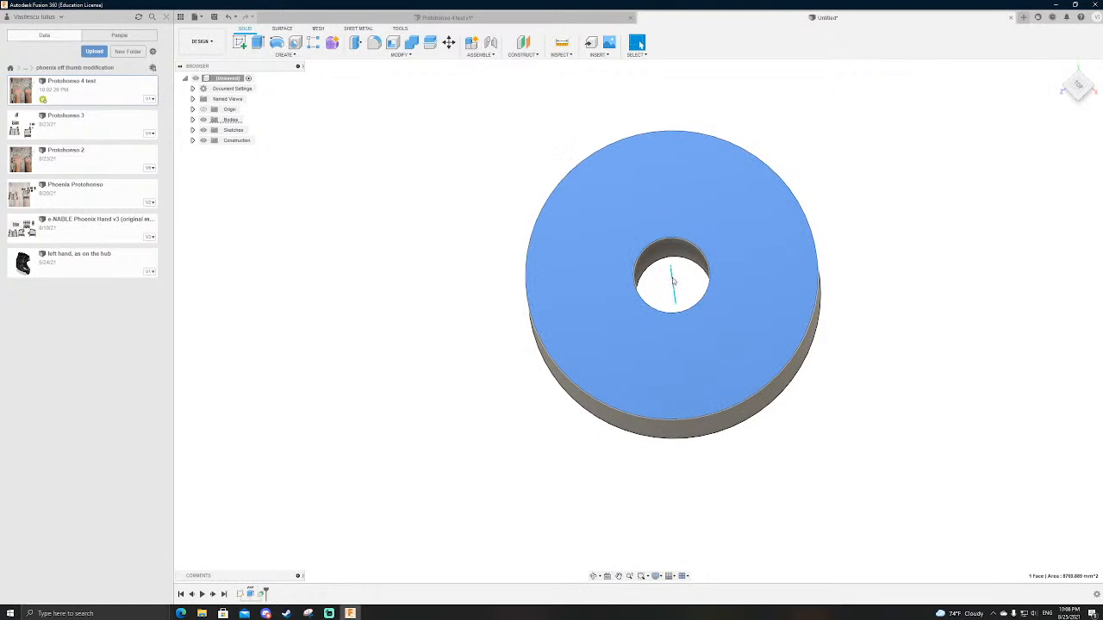
scroll(672, 279, "up", 2)
left_click(702, 282)
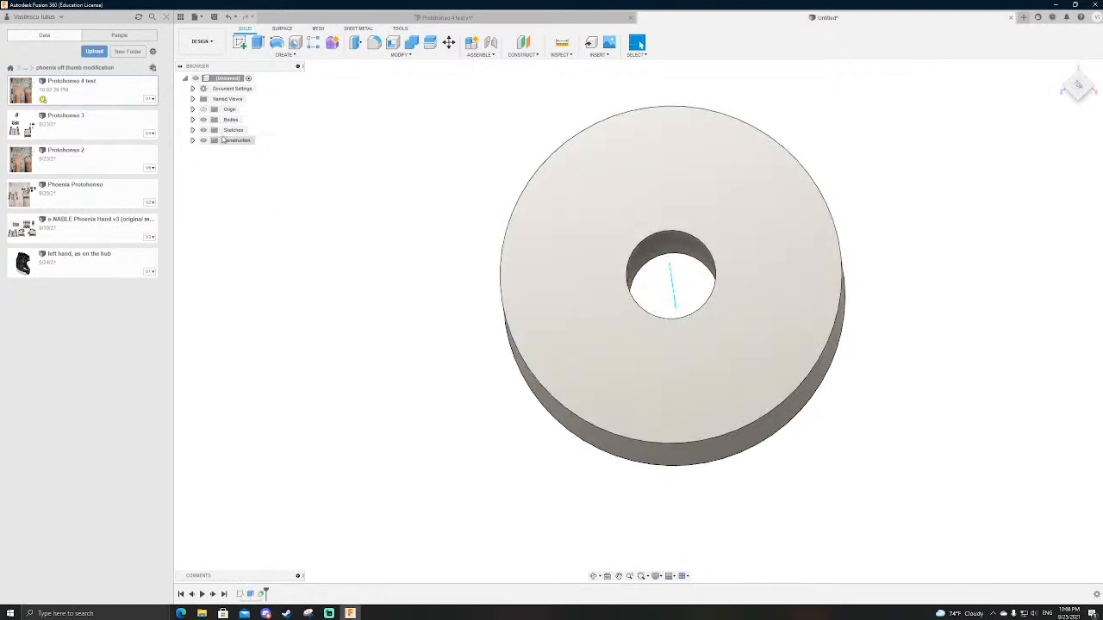
Step: Reopen the ring's sketch and draw two lines from the inner to the outer circle, one toward the upper left, one toward the lower right
left_click(192, 130)
double_click(238, 140)
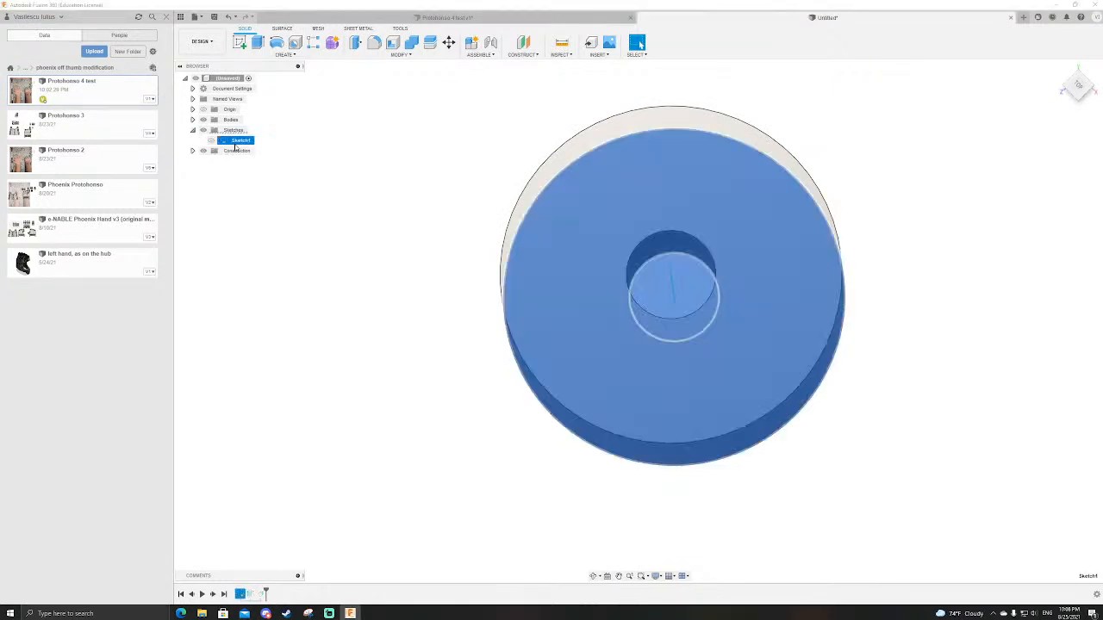
key("l")
left_click(620, 238)
double_click(568, 127)
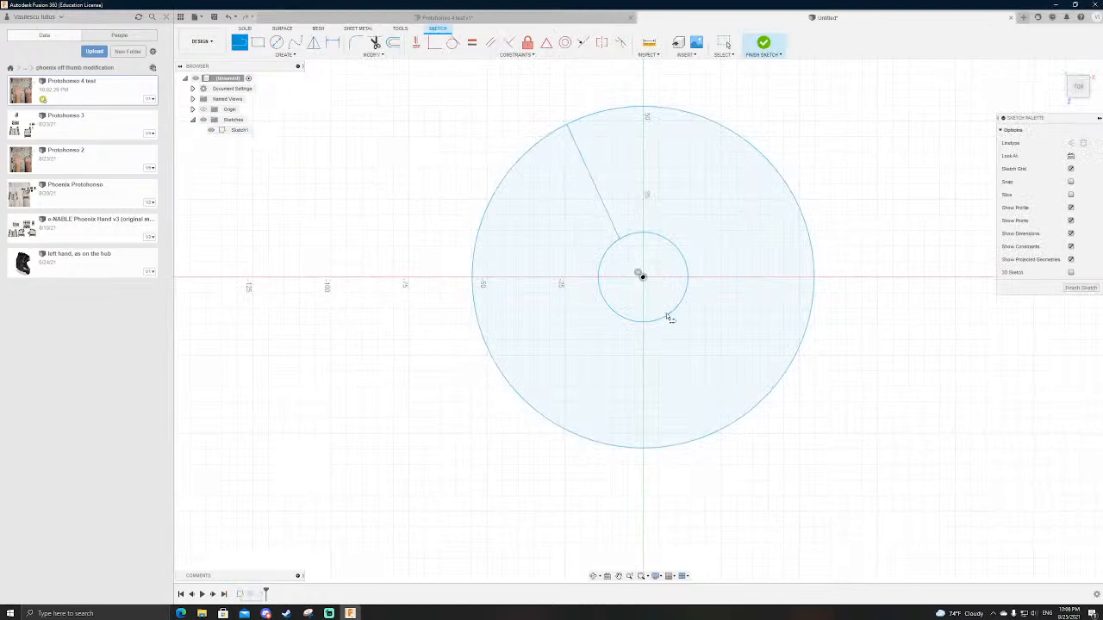
left_click(670, 314)
double_click(780, 379)
left_click(761, 44)
Step: Edit the ring's extrusion so only the sector on the right of the two dividing lines is extruded
left_click(250, 593)
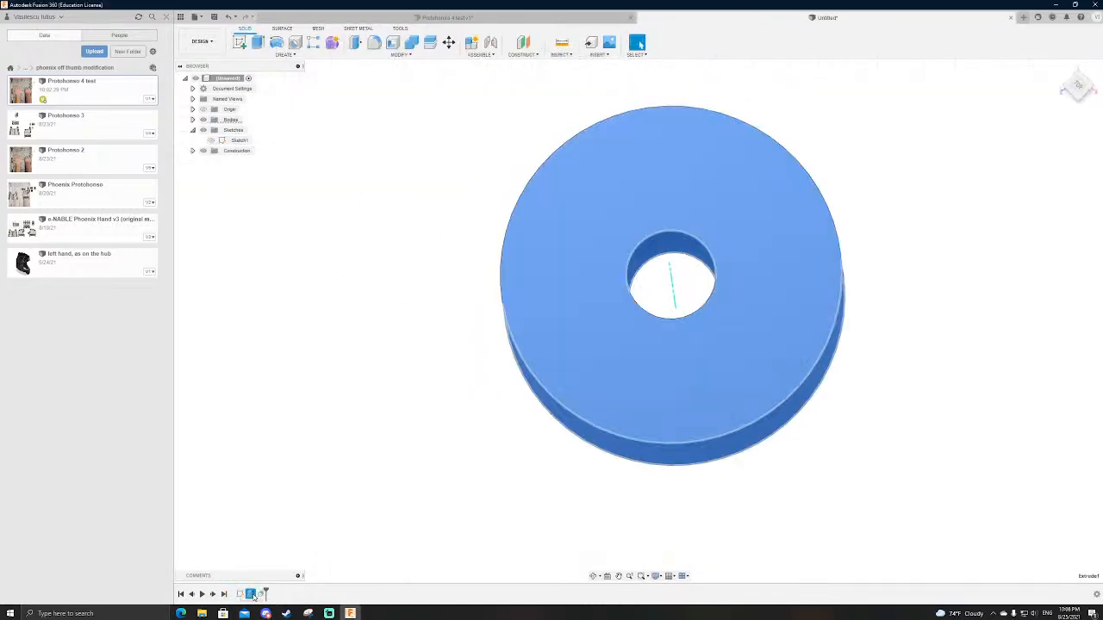
key("e")
left_click(617, 221)
key("Return")
Step: Inspect the partial ring's cut faces and its position around the central axis from several angles
middle_click_drag(801, 245, 923, 238, "shift")
scroll(775, 258, "up", 3)
left_click(800, 230)
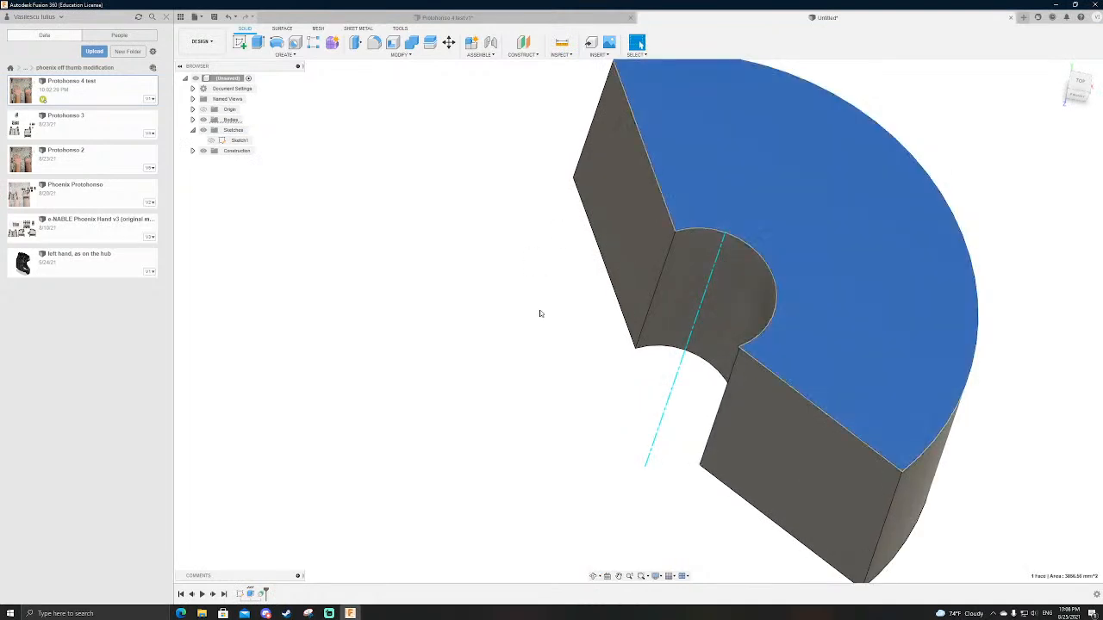
left_click(718, 256)
middle_click_drag(699, 247, 535, 365, "shift")
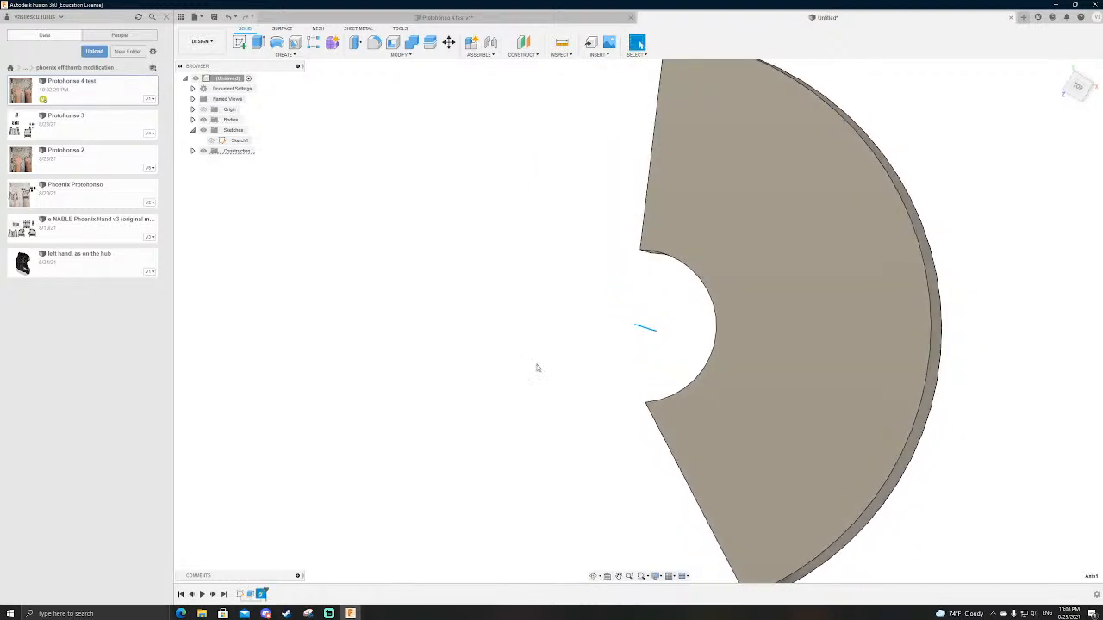
scroll(610, 276, "down", 2)
middle_click_drag(621, 298, 640, 297, "shift")
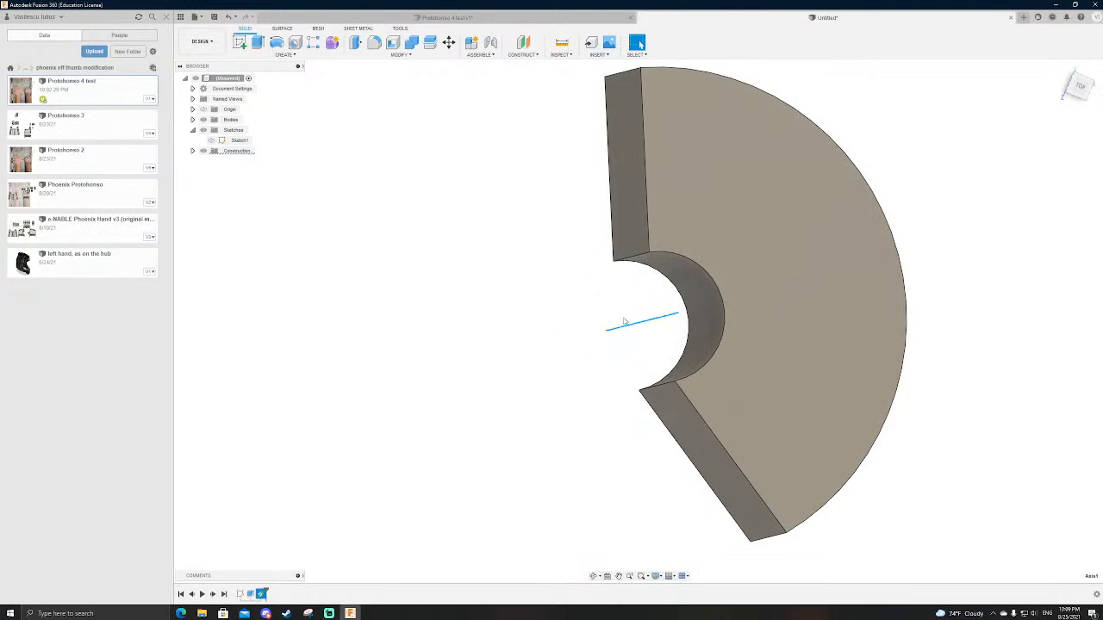
scroll(628, 276, "down", 2)
scroll(628, 278, "up", 1)
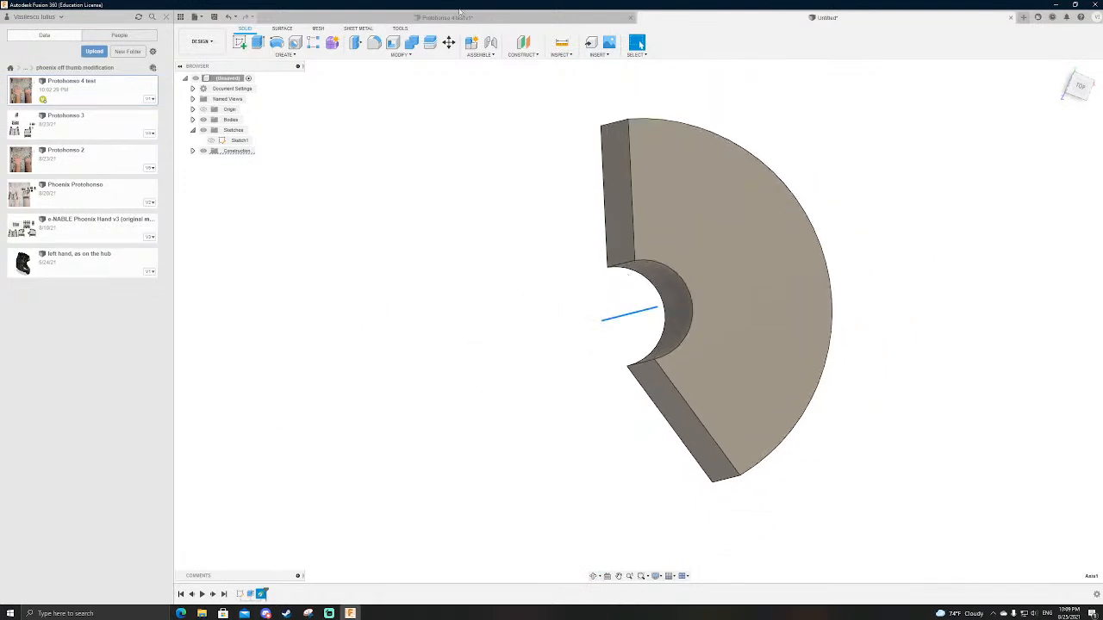
Step: Switch to the Phoenix hand design and examine the sectioned knuckles and the outer square pin hole
left_click(503, 19)
scroll(568, 270, "up", 1)
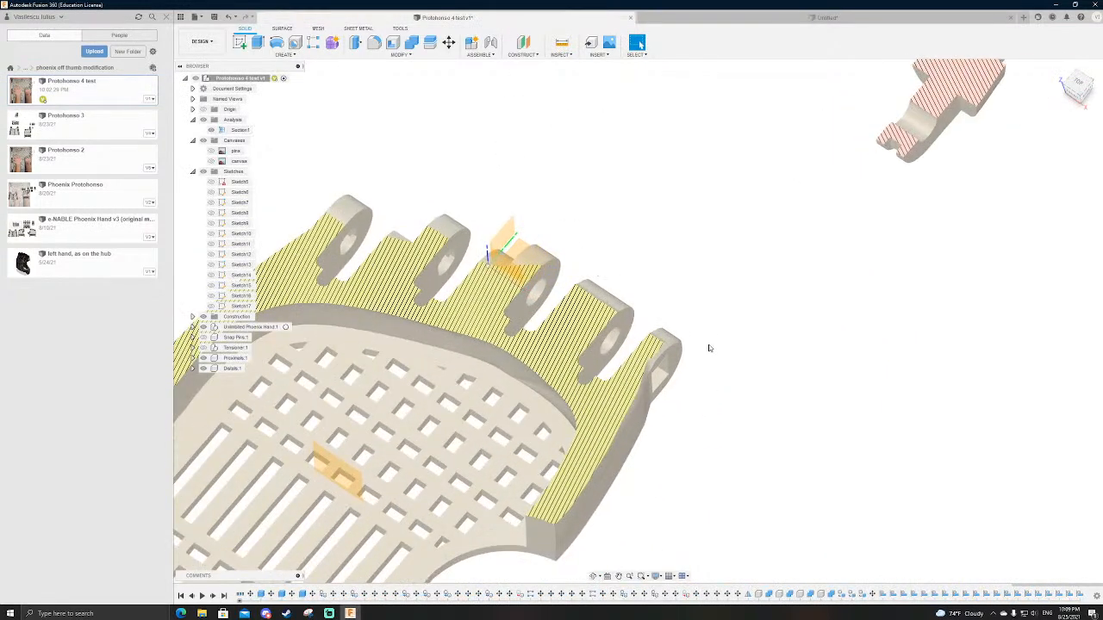
scroll(655, 261, "down", 1)
scroll(601, 386, "up", 2)
middle_click_drag(751, 442, 774, 386, "shift")
scroll(717, 338, "down", 2)
scroll(717, 338, "up", 3)
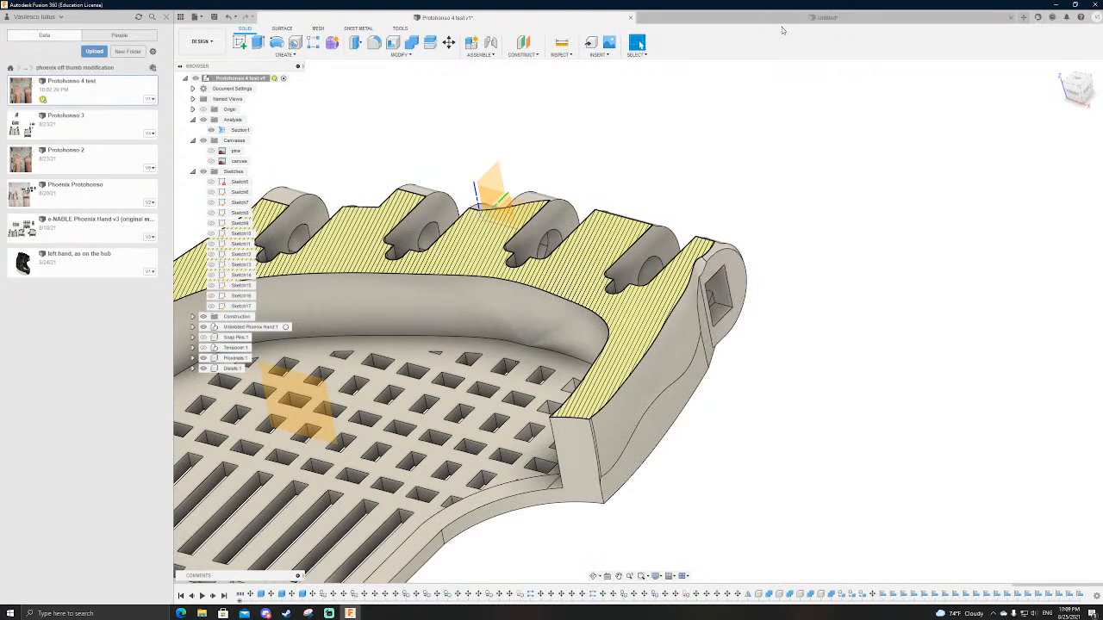
Step: Return to the new design and study how the ring sector sits around its axis
left_click(783, 19)
middle_click_drag(649, 295, 608, 291, "shift")
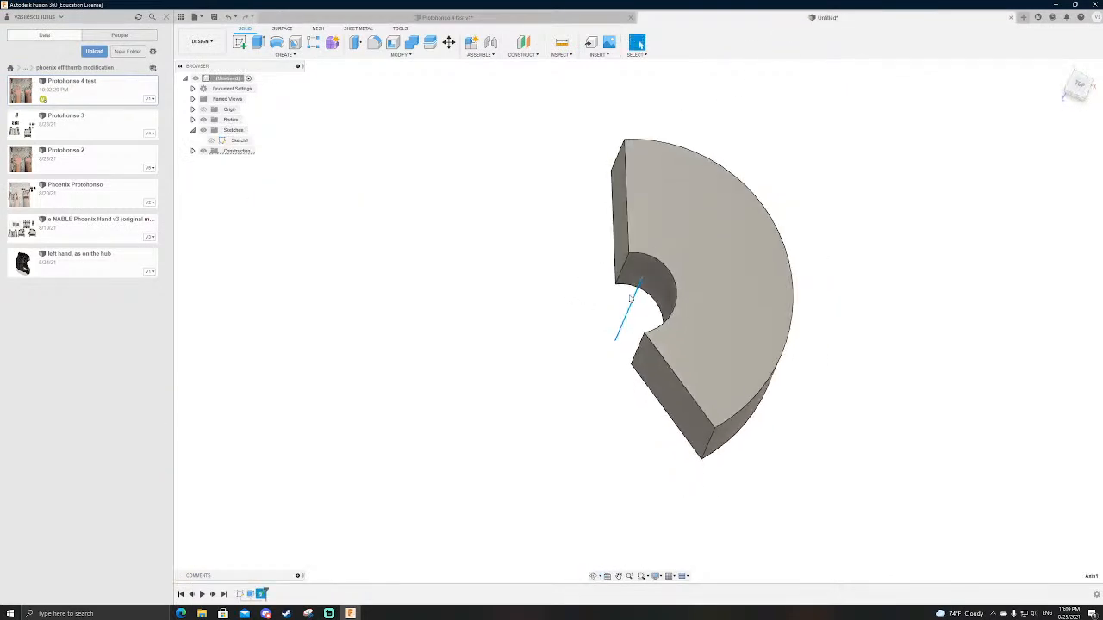
scroll(630, 299, "up", 2)
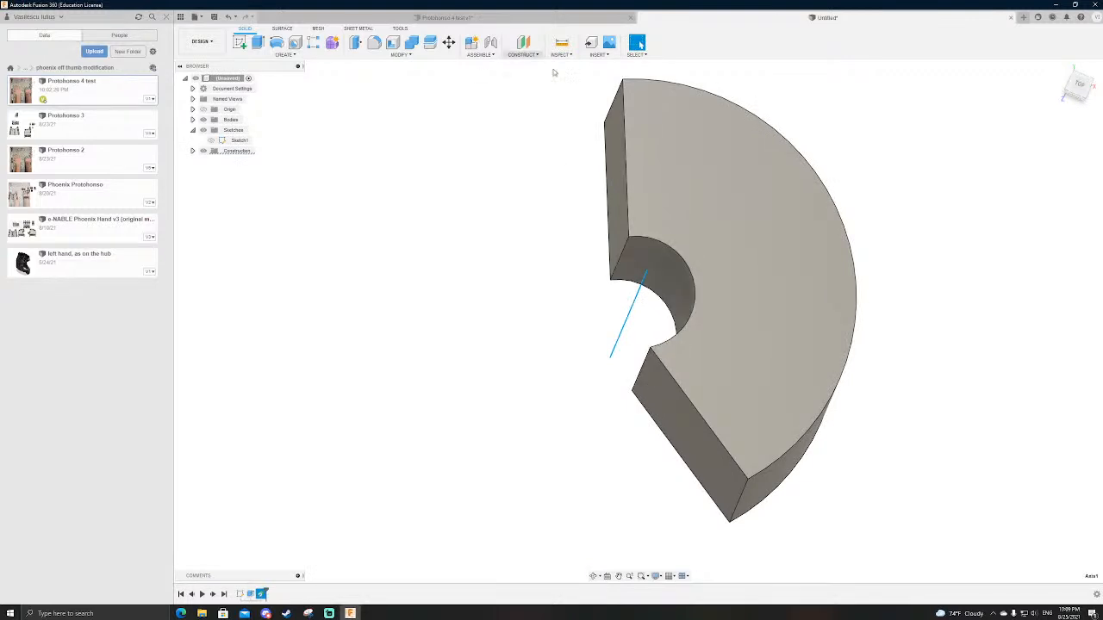
left_click(739, 251)
left_click(630, 326)
mouse_move(631, 325)
middle_mouse_down("shift")
mouse_move(622, 337)
mouse_move(632, 329)
middle_mouse_up("shift")
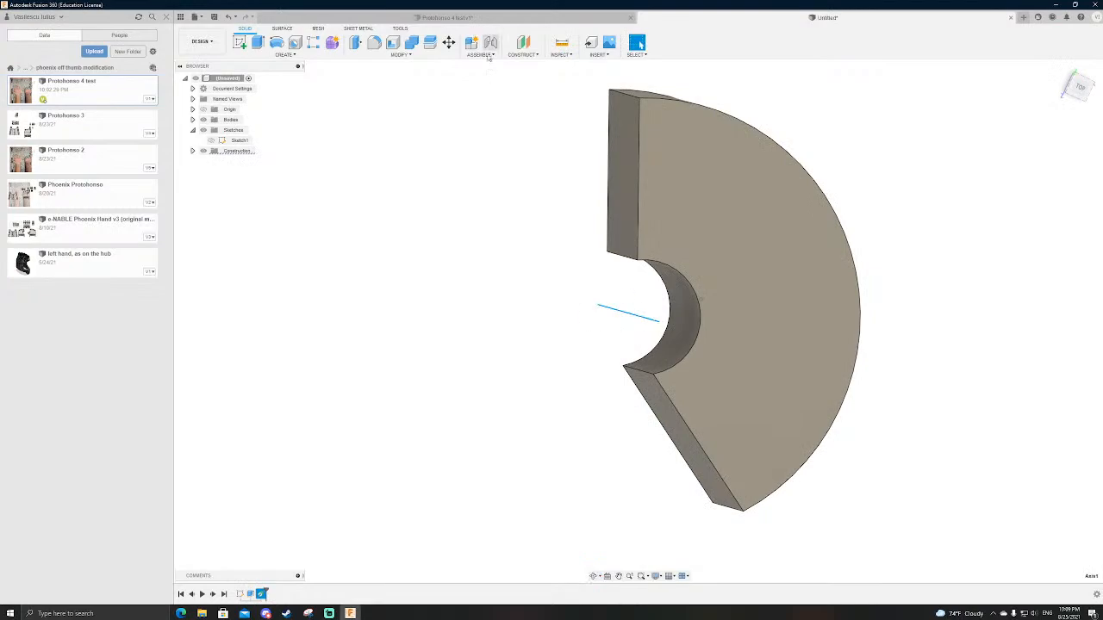
Step: In the Phoenix hand design, inspect the palm's side wall, the finger slots and the outer knuckle's square hole in section
left_click(500, 17)
middle_click_drag(783, 521, 734, 485, "shift")
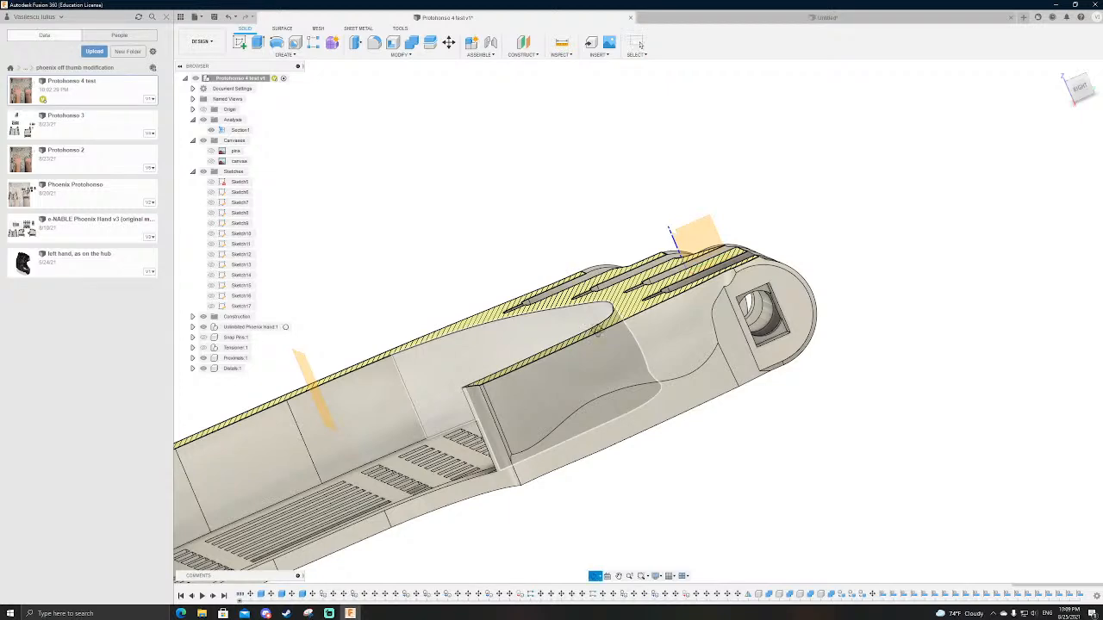
middle_click_drag(586, 333, 631, 363, "shift")
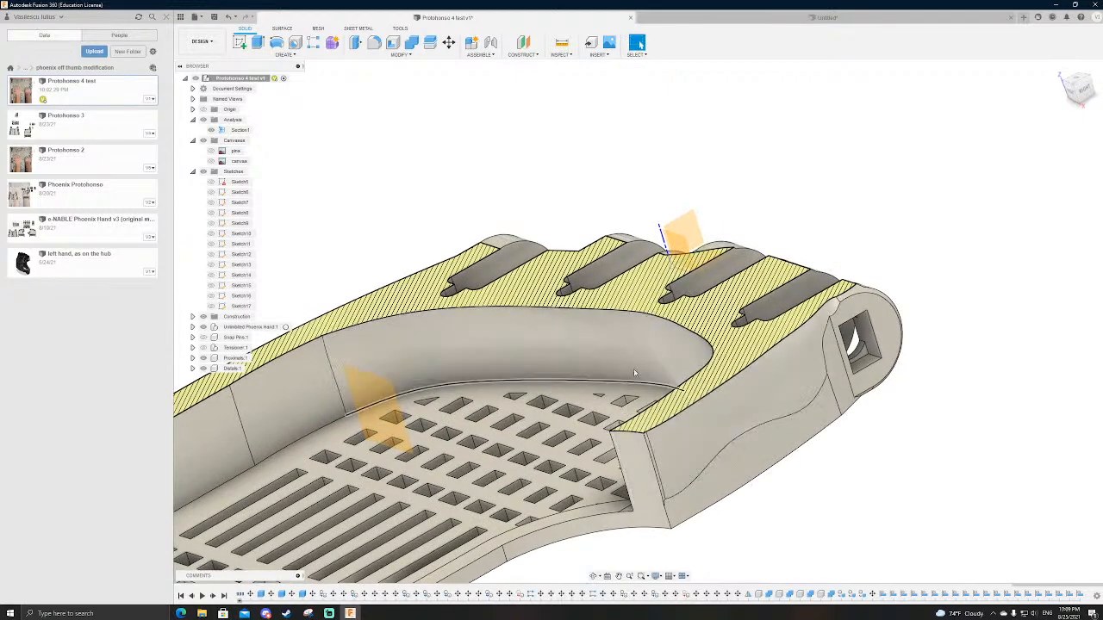
mouse_move(680, 417)
middle_mouse_down("shift")
mouse_move(826, 365)
mouse_move(756, 373)
mouse_move(651, 413)
mouse_move(570, 405)
mouse_move(563, 392)
middle_mouse_up("shift")
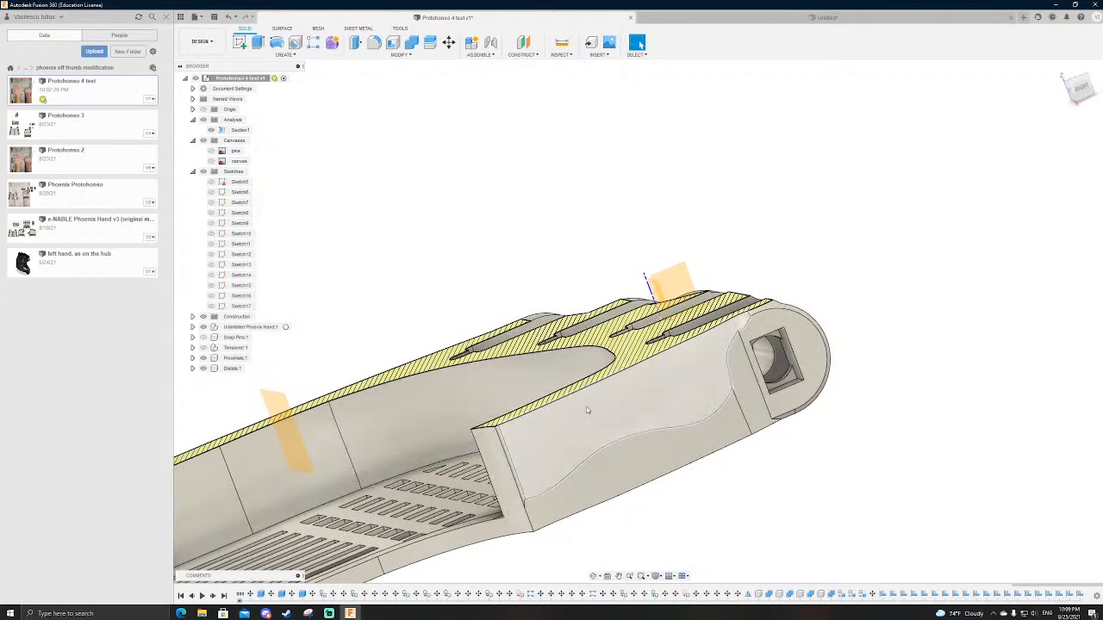
left_click(781, 354)
middle_click_drag(782, 354, 785, 376, "shift")
left_click(851, 377)
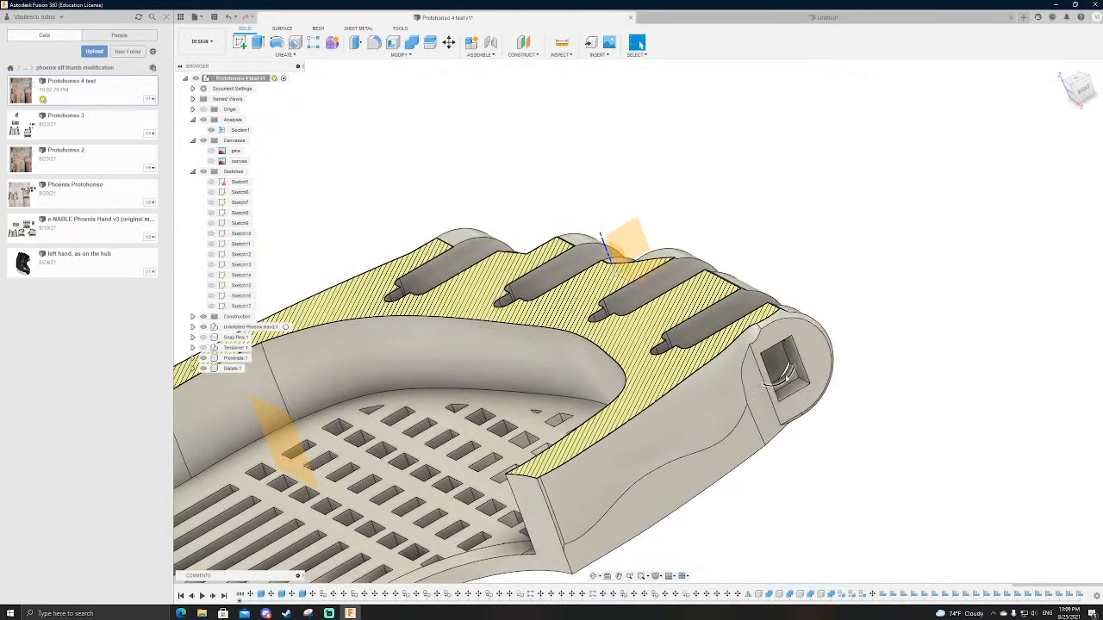
scroll(785, 375, "up", 2)
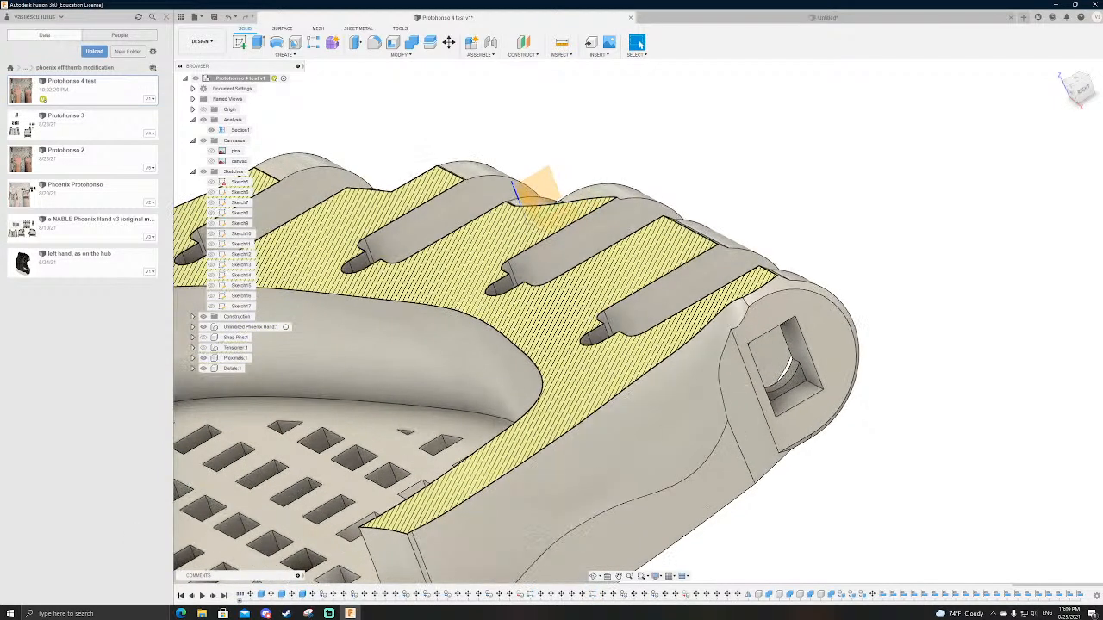
scroll(833, 172, "down", 3)
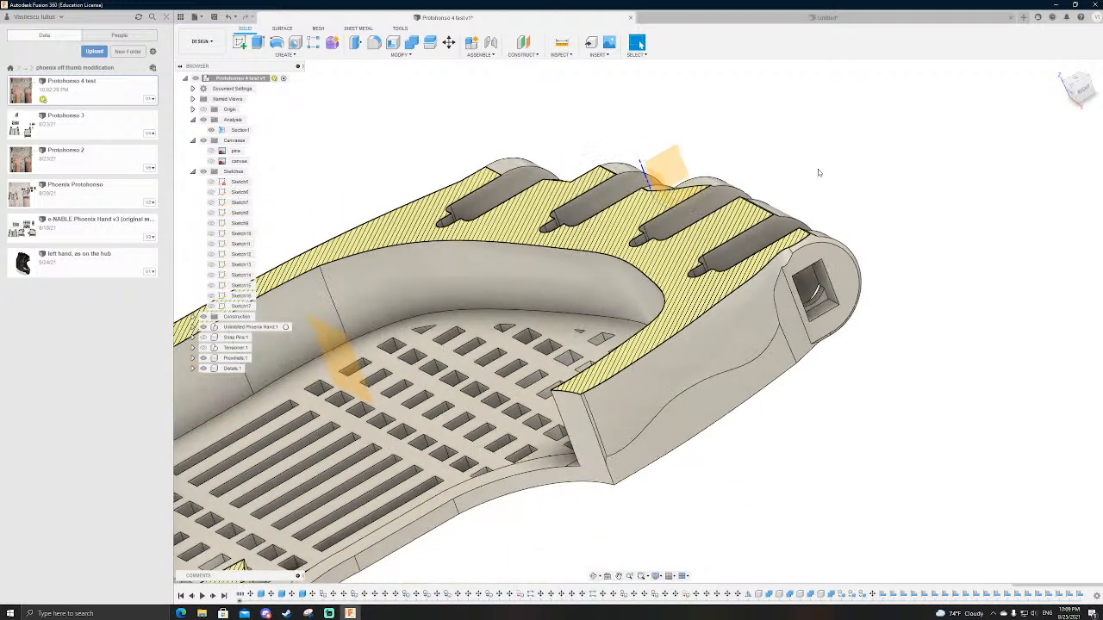
middle_click_drag(843, 399, 696, 302, "shift")
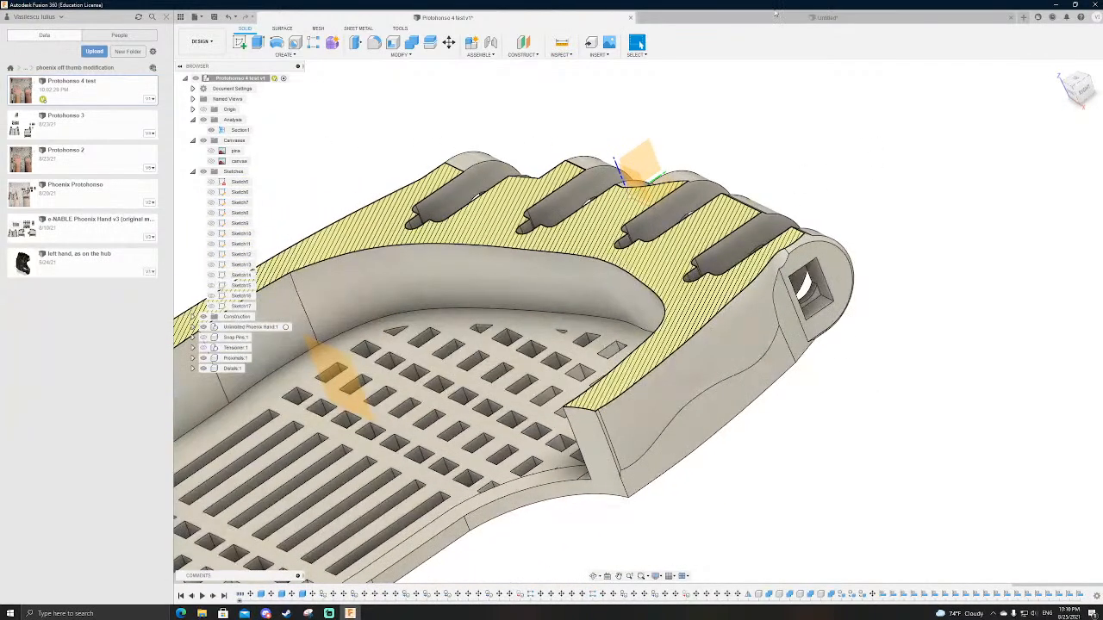
Step: Go back to the new design, and consult the fractal vise jaw diagram in the web browser
left_click(772, 18)
scroll(608, 402, "down", 2)
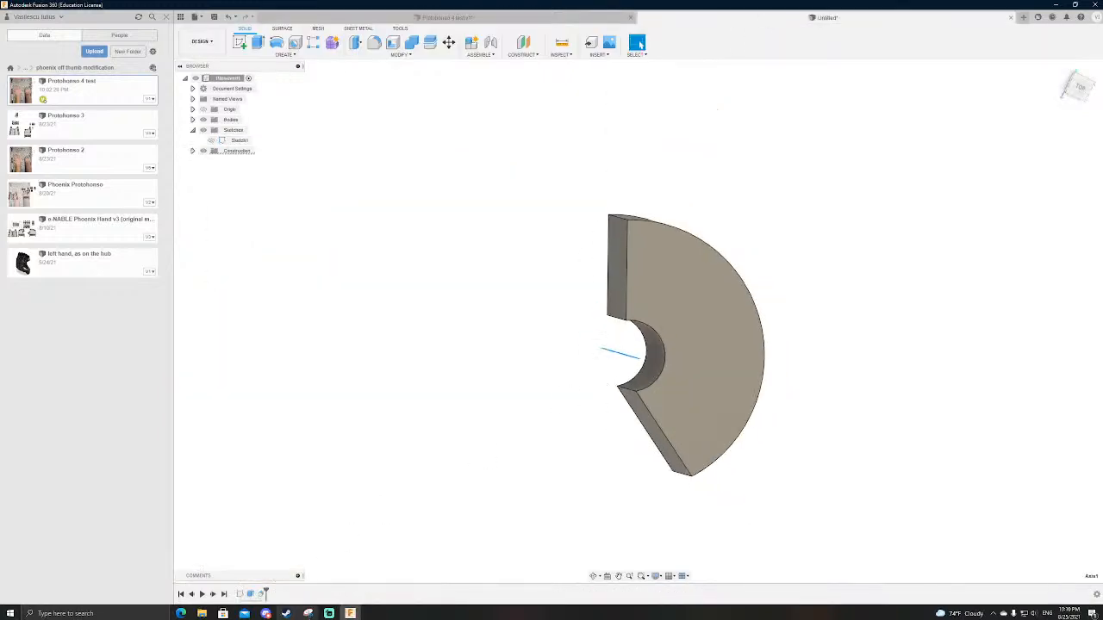
left_click(181, 613)
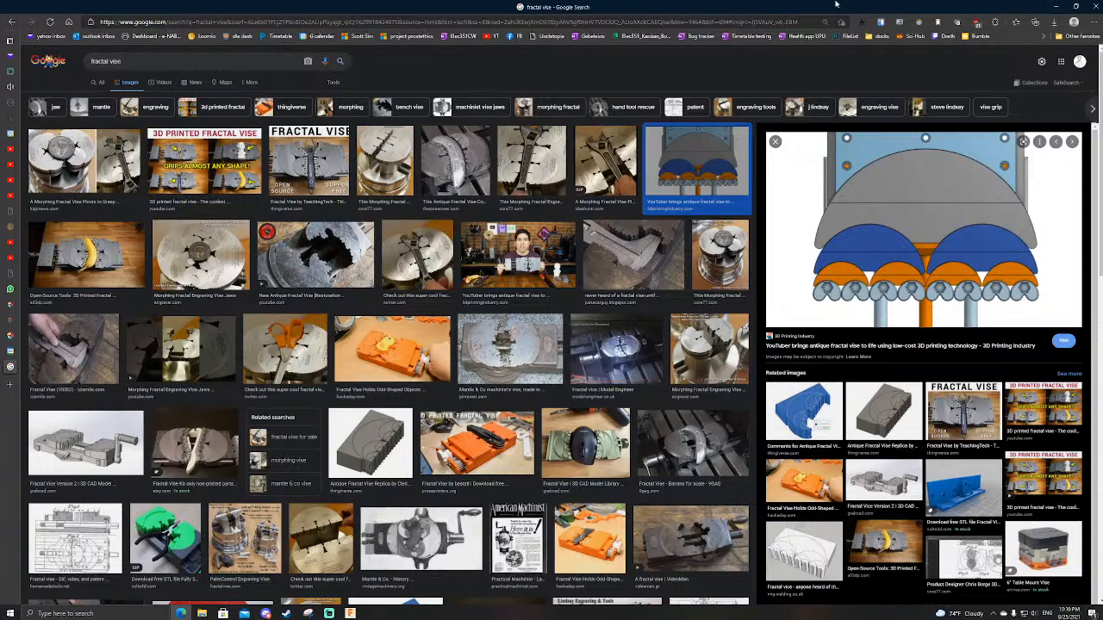
left_click(1057, 6)
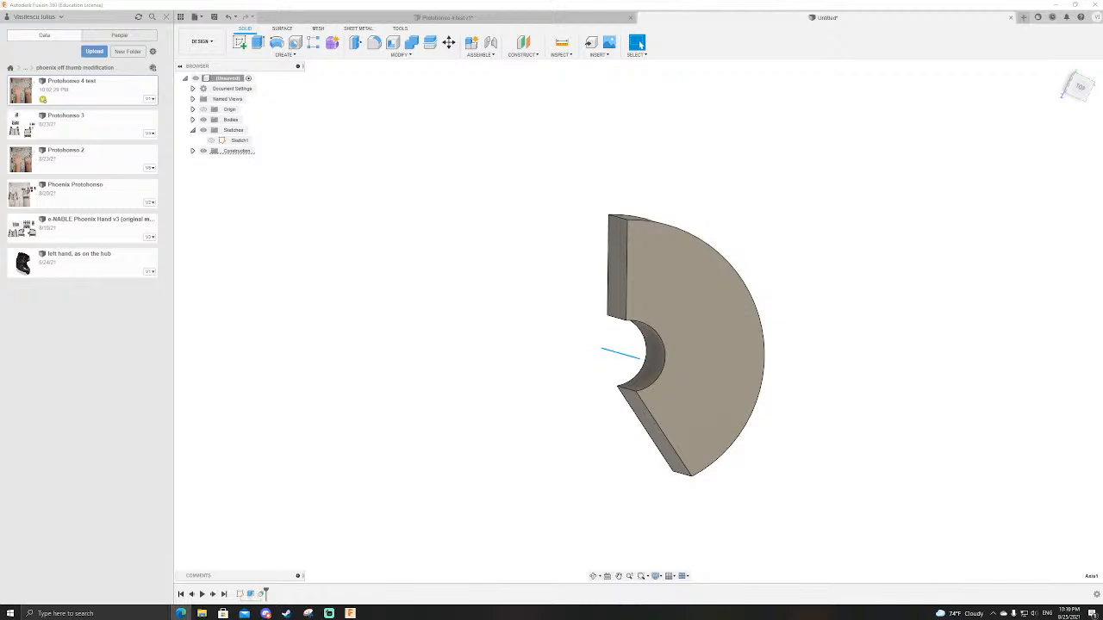
Step: Compare the ring sector in the new design with the sectioned palm in the Phoenix hand design
scroll(642, 344, "down", 3)
scroll(678, 311, "up", 4)
scroll(840, 238, "down", 3)
scroll(672, 264, "up", 3)
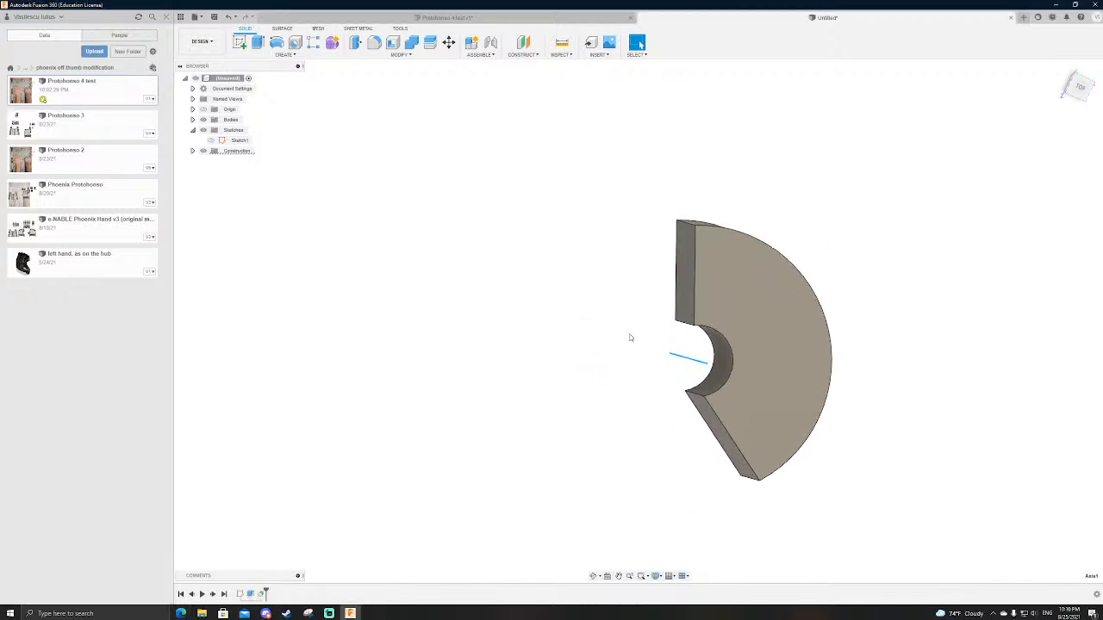
left_click(514, 16)
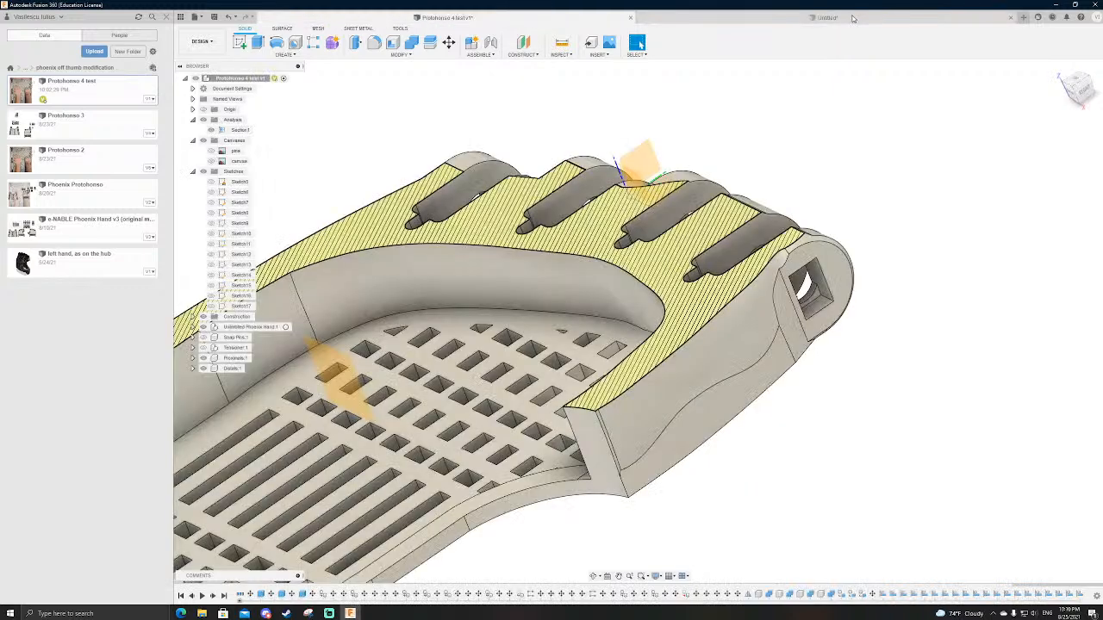
left_click(852, 17)
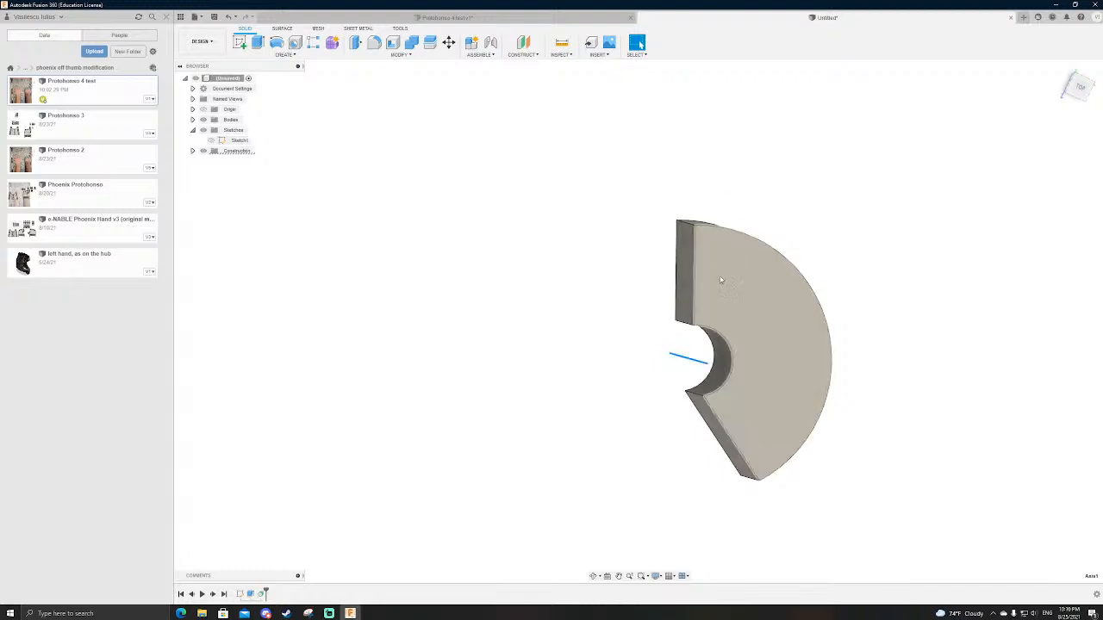
Step: Undo the last change to the ring sector and delete all modelling features from the new design's timeline
key("ctrl+z")
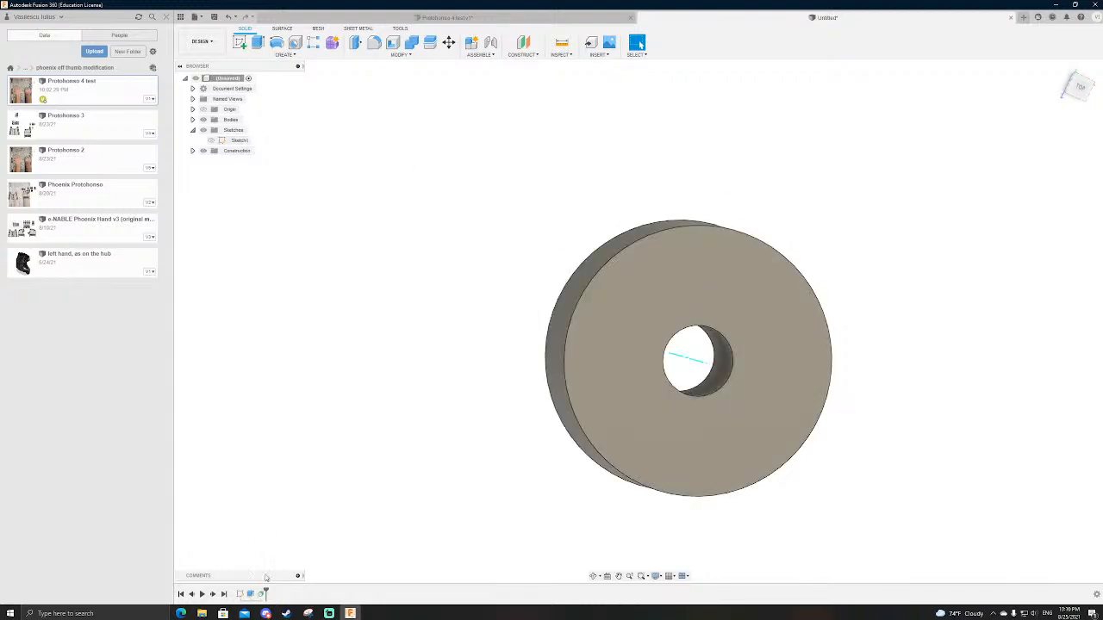
left_click_drag(266, 592, 235, 593)
right_click(263, 594)
left_click(281, 558)
Step: Start a sketch on the right-view plane and draw a circle about 45 mm in diameter centred on the origin
middle_click_drag(567, 356, 670, 323, "shift")
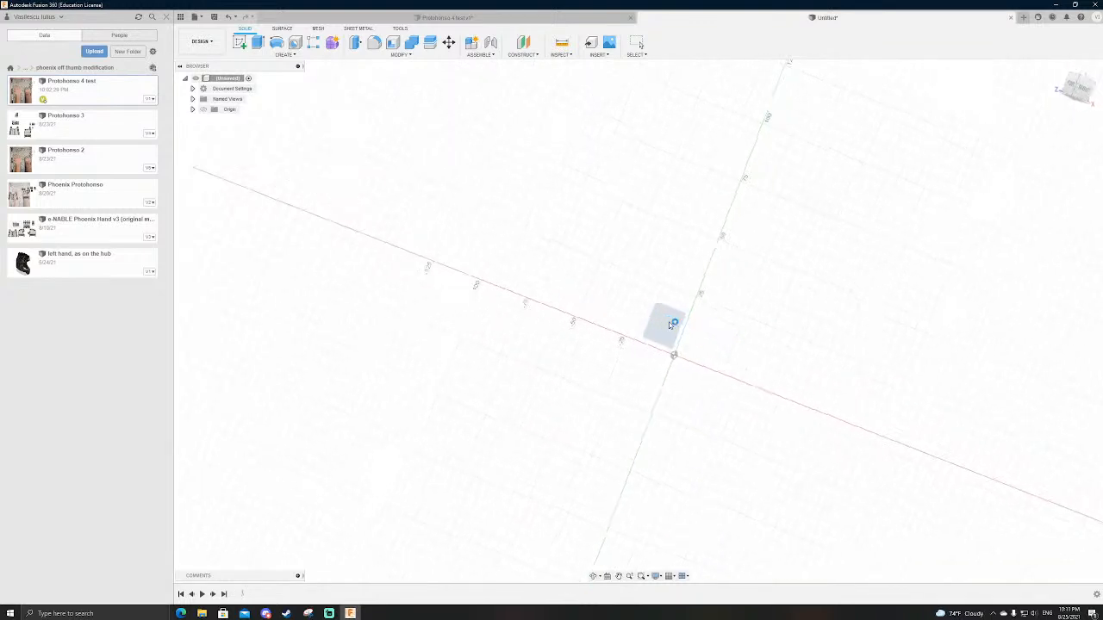
left_click(670, 323)
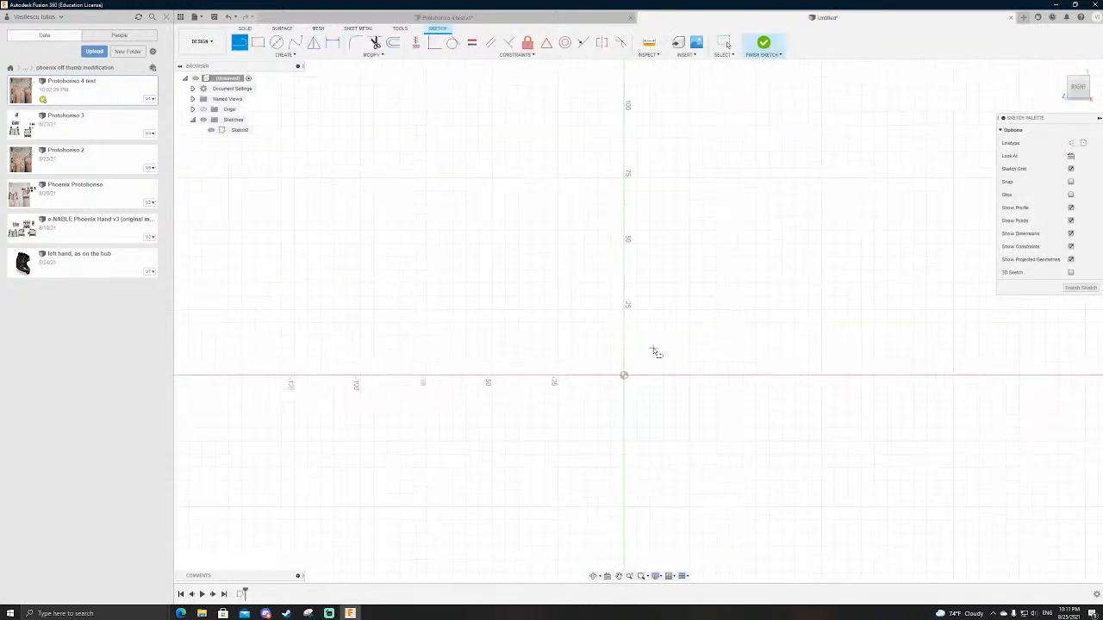
key("c")
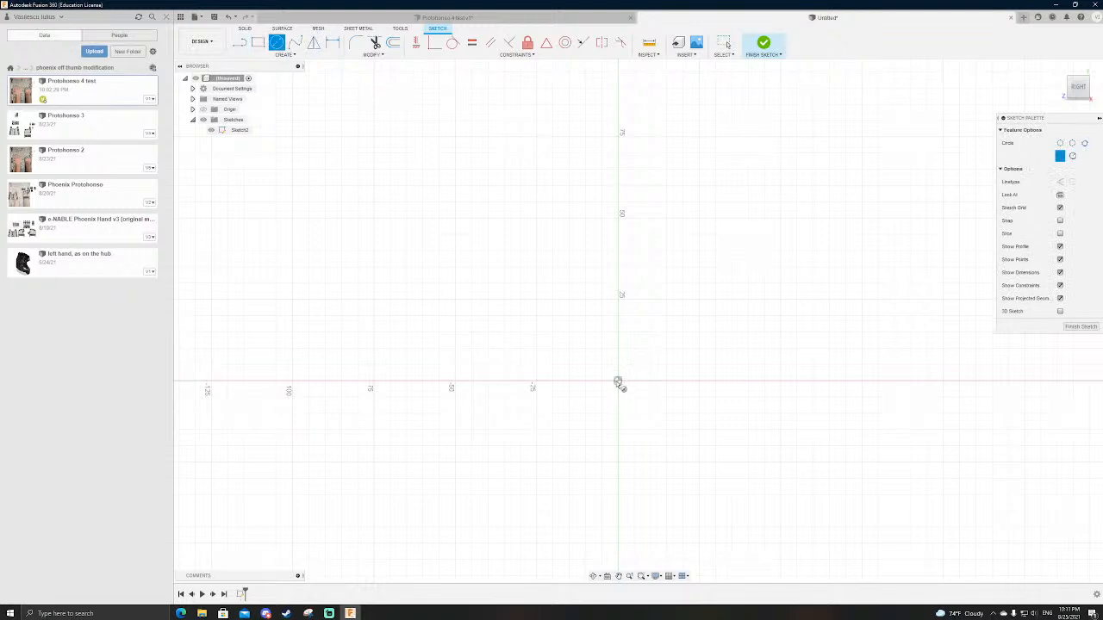
left_click(617, 383)
left_click(622, 312)
scroll(620, 388, "down", 1)
scroll(617, 381, "up", 4)
scroll(625, 379, "down", 3)
Step: Draw a vertical line from the circle's centre to its lowest point, and a rectangle about 112 by 44 mm extending left from there
key("l")
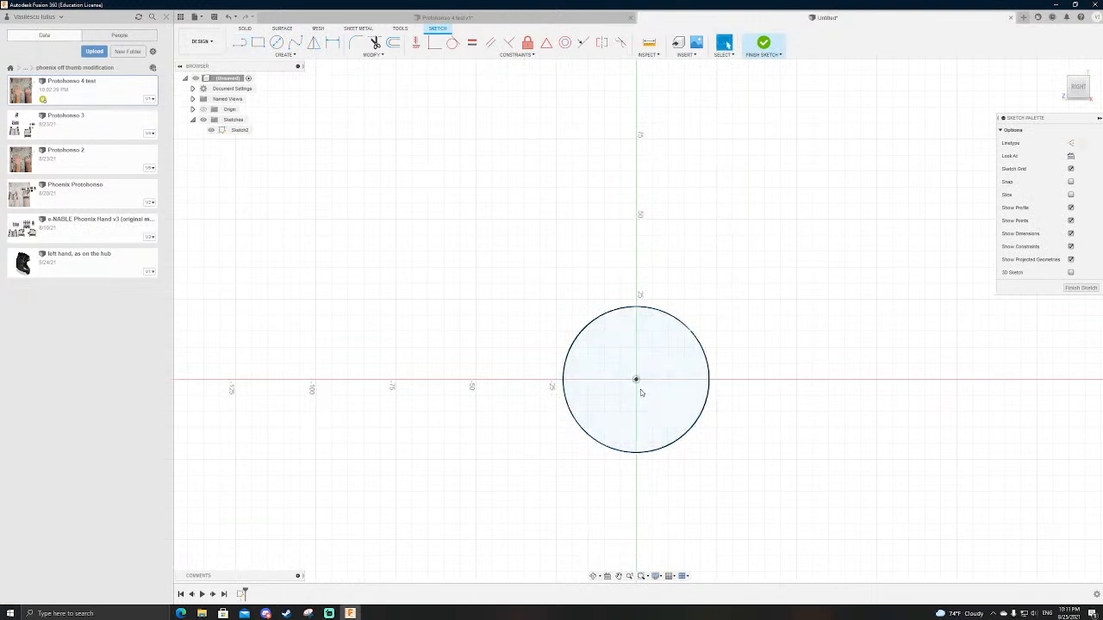
left_click(636, 379)
left_click(636, 452)
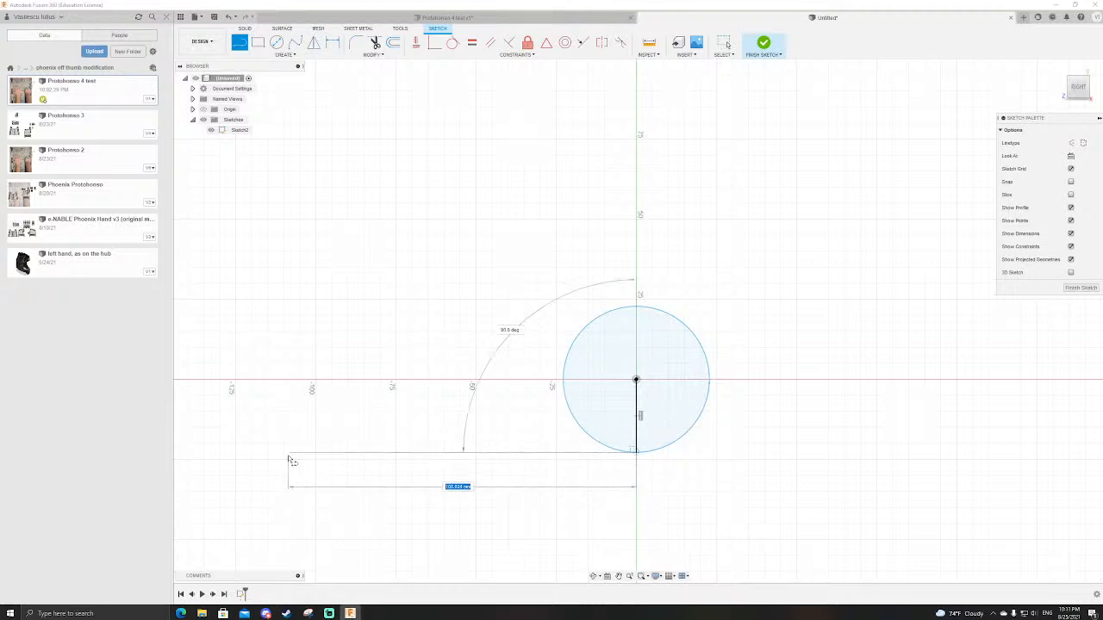
key("Escape")
key("r")
left_click(636, 453)
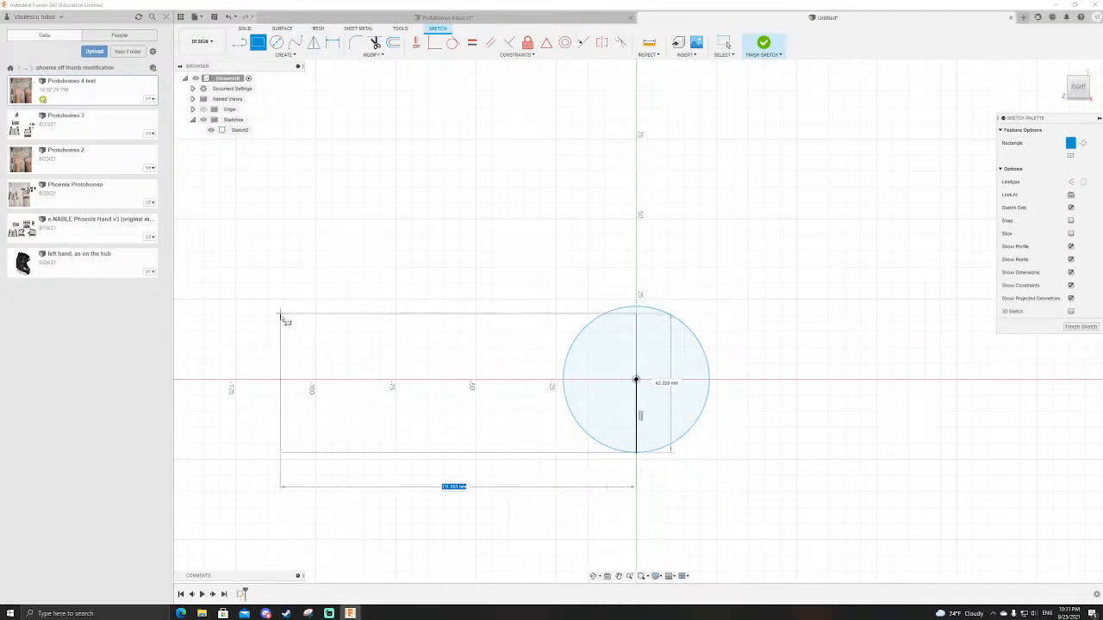
left_click(274, 314)
Step: Make the rectangle's upper edge tangent to the circle, and adjust the rectangle's length to about 111 mm
left_click(453, 43)
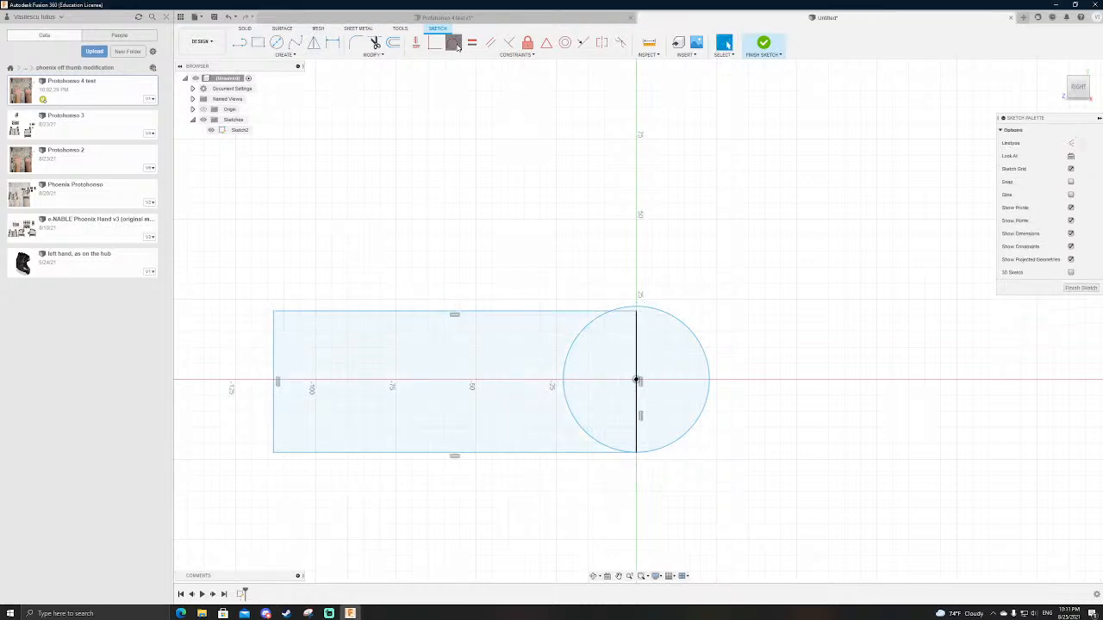
left_click(558, 315)
left_click(666, 313)
key("Escape")
mouse_move(274, 307)
left_mouse_down()
mouse_move(312, 294)
mouse_move(279, 305)
mouse_move(282, 315)
left_mouse_up()
scroll(561, 234, "down", 1)
scroll(597, 263, "up", 2)
Step: Add a diameter dimension to the circle
key("d")
left_click(666, 319)
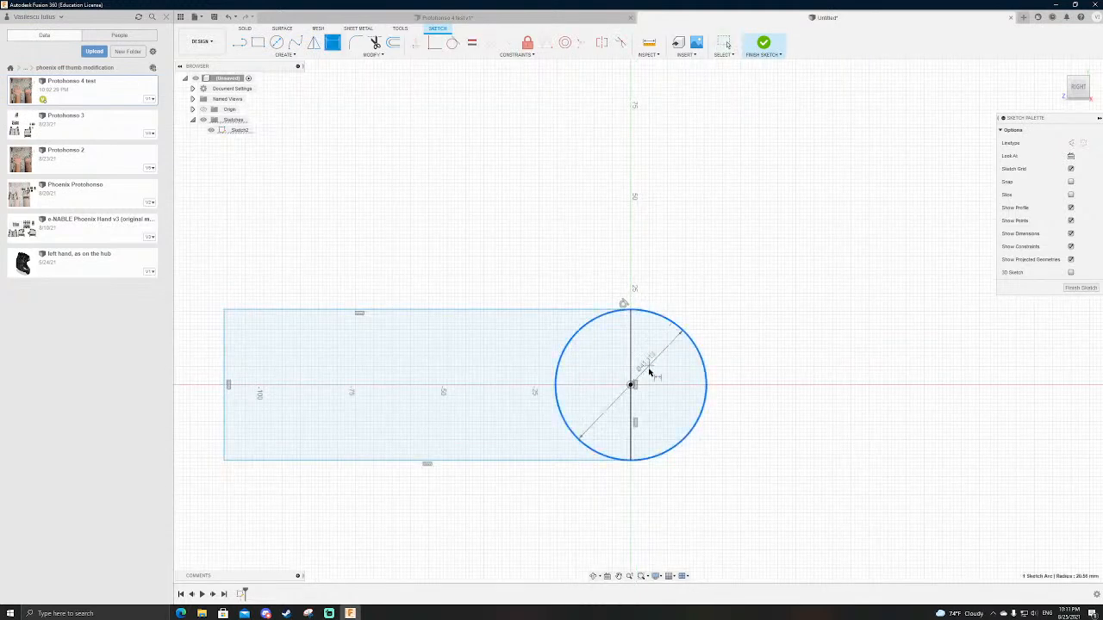
left_click(646, 258)
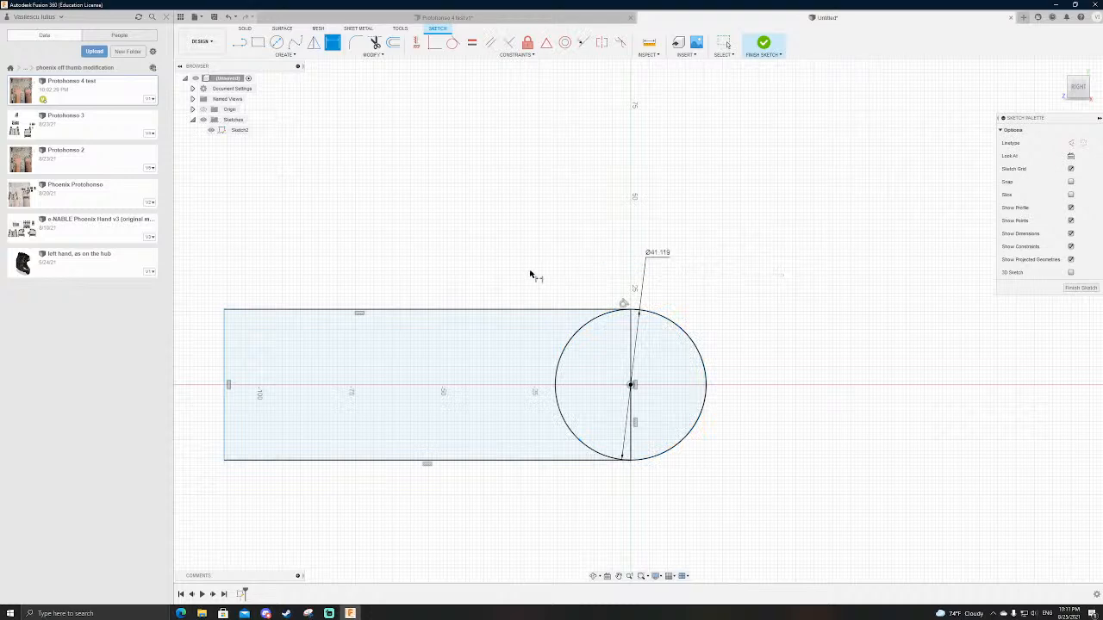
key("Return")
scroll(514, 278, "down", 1)
key("Escape")
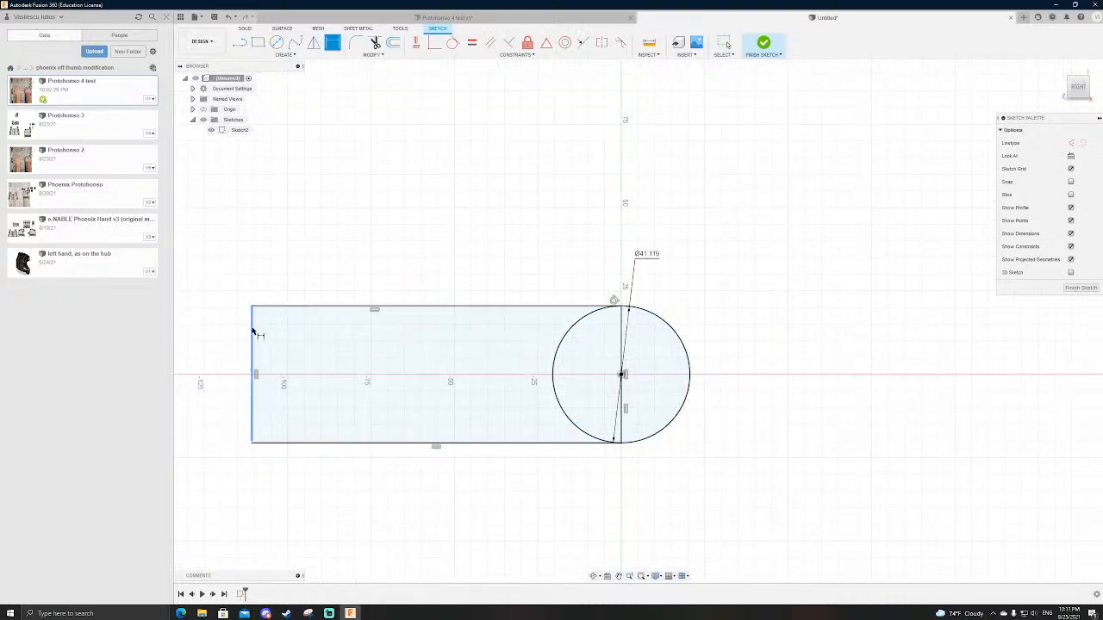
Step: Stretch the rectangle away from the circle until it is about 140 mm long
scroll(621, 333, "down", 1)
scroll(620, 332, "down", 1)
left_click_drag(370, 349, 299, 348)
scroll(394, 251, "down", 4)
scroll(479, 265, "up", 4)
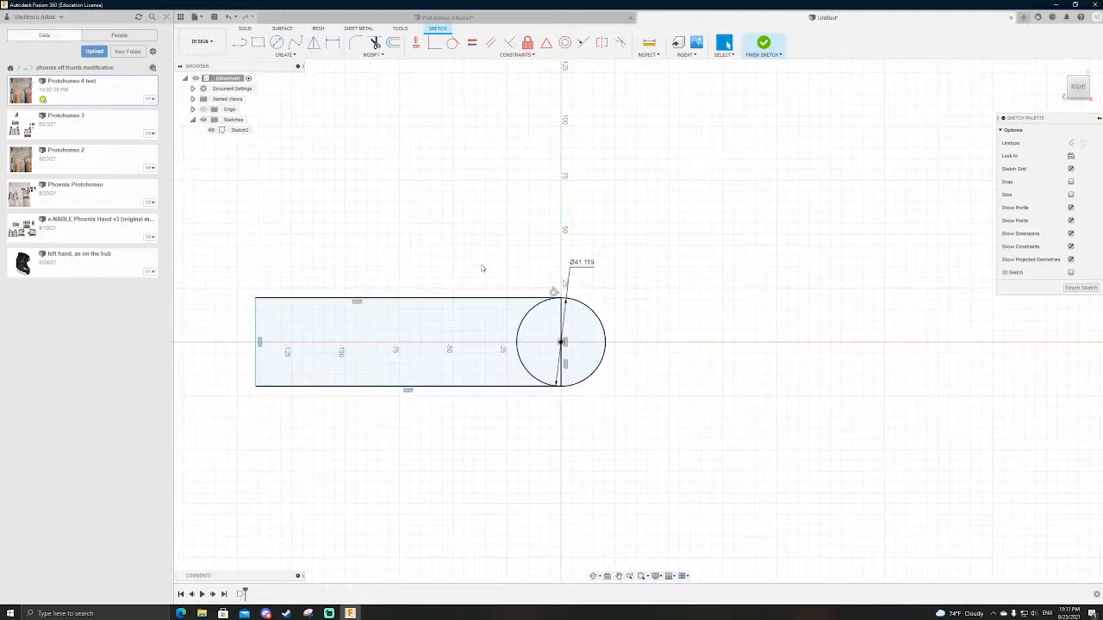
scroll(773, 331, "down", 2)
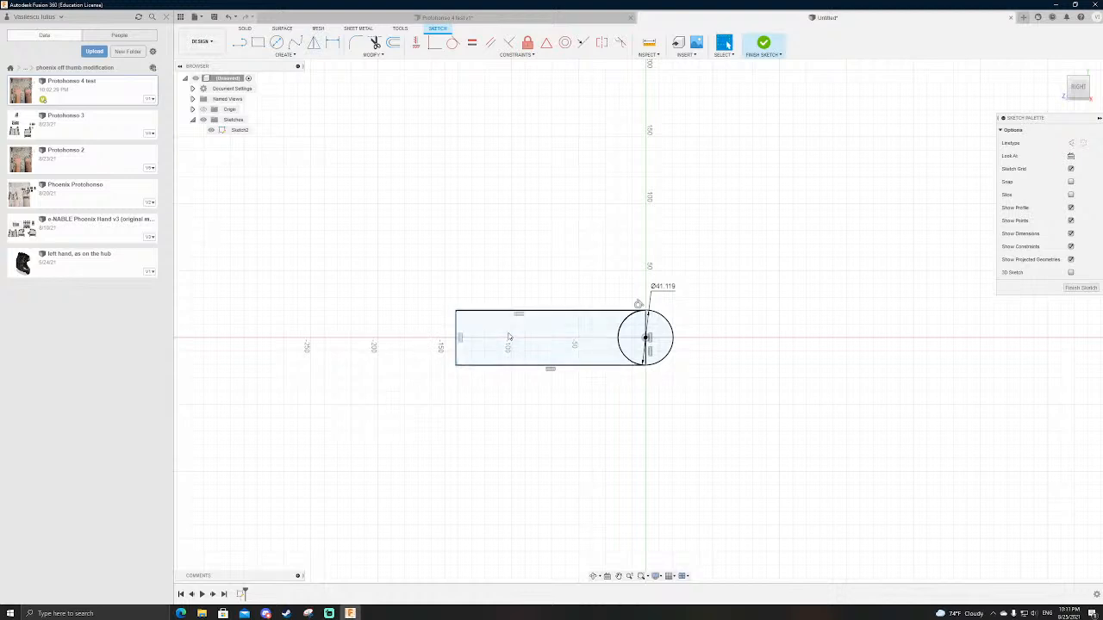
scroll(457, 338, "down", 2)
scroll(571, 310, "up", 4)
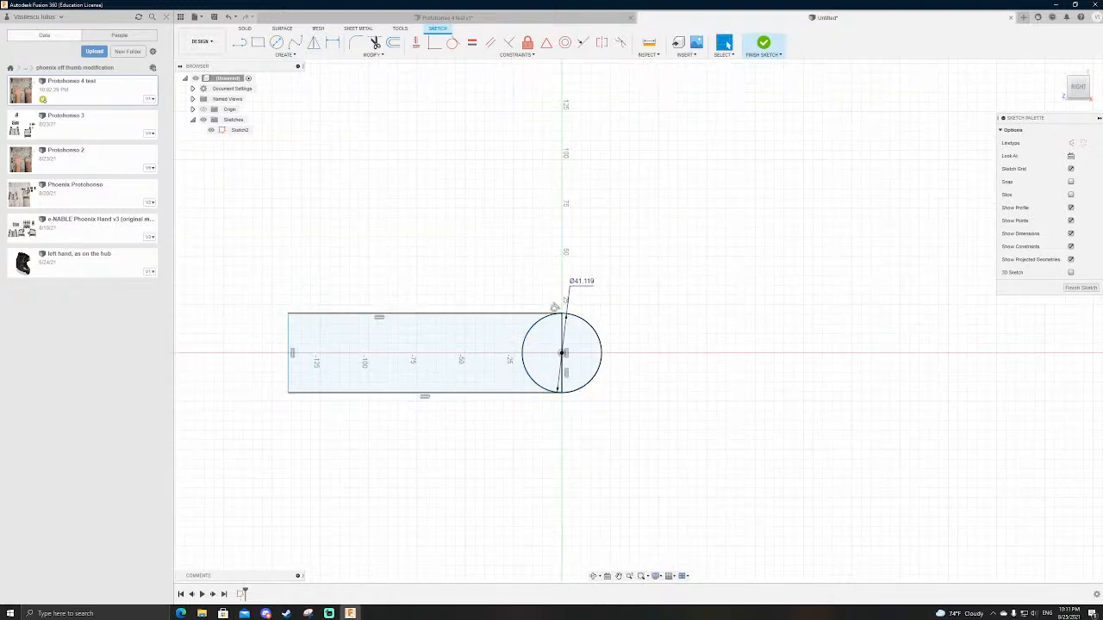
scroll(619, 348, "down", 1)
scroll(619, 350, "up", 2)
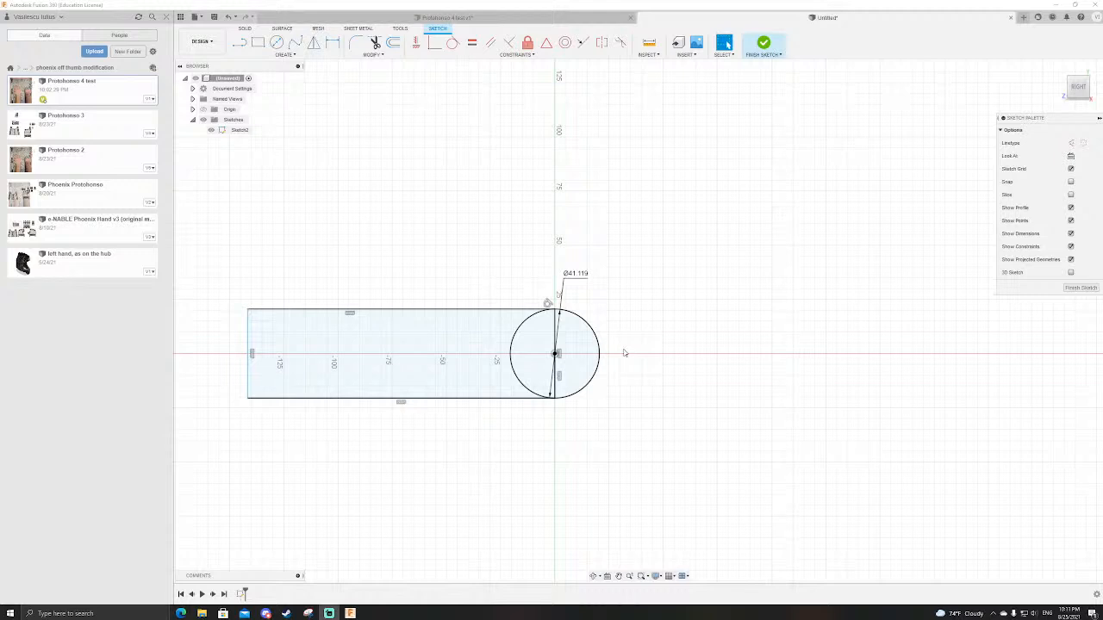
Step: Draw a centre-point arc of about 47 mm radius around the circle's centre on its free side, and shorten its upper end
left_click(283, 54)
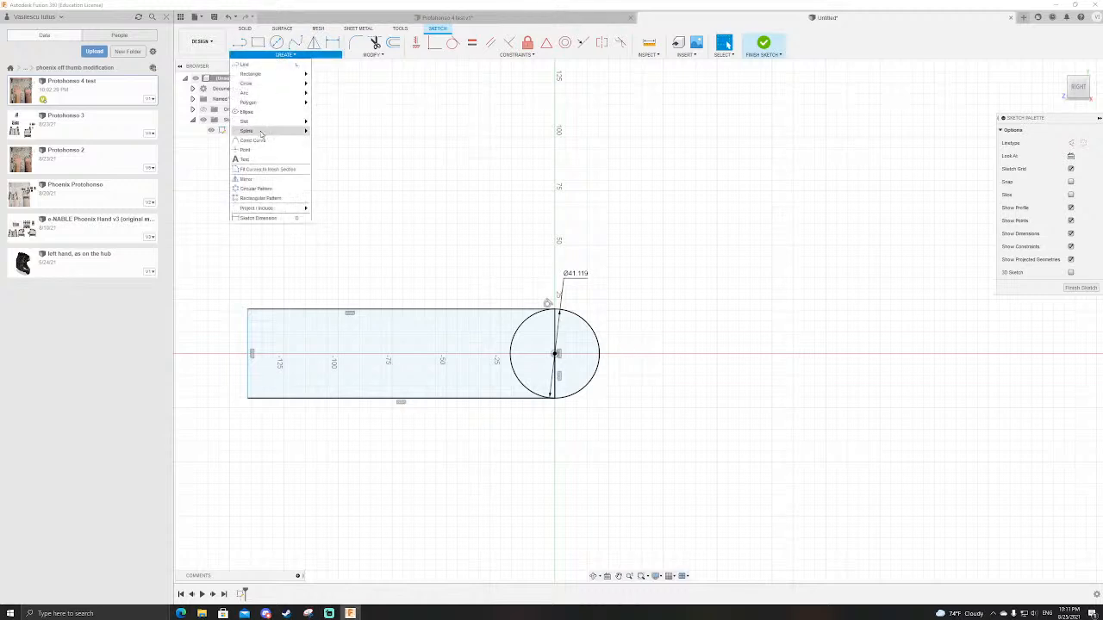
left_click(332, 93)
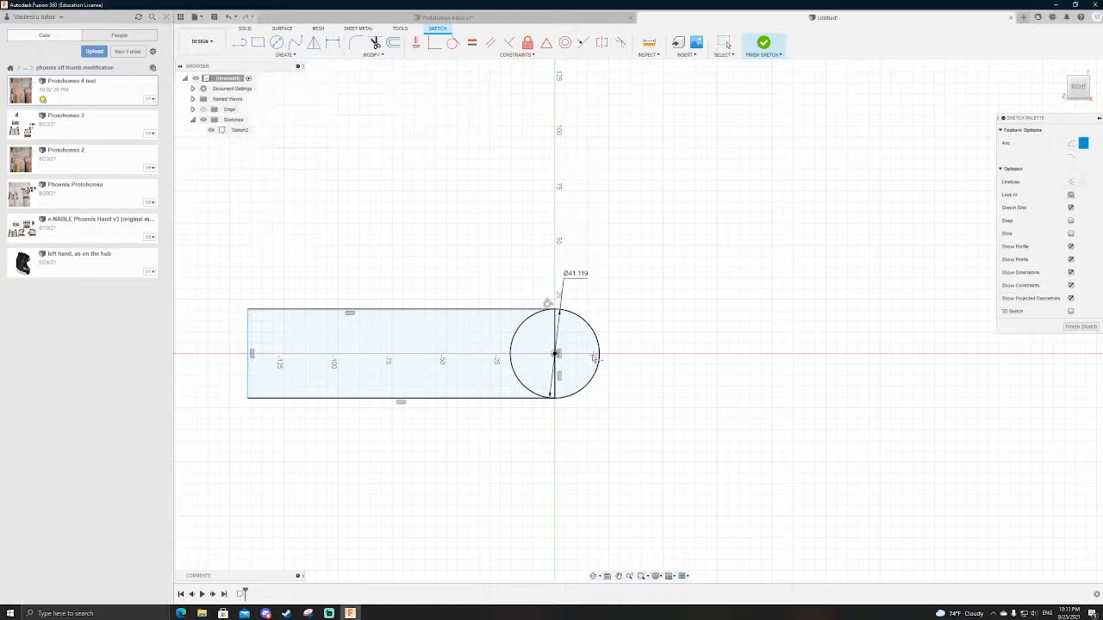
left_click(283, 54)
mouse_move(261, 94)
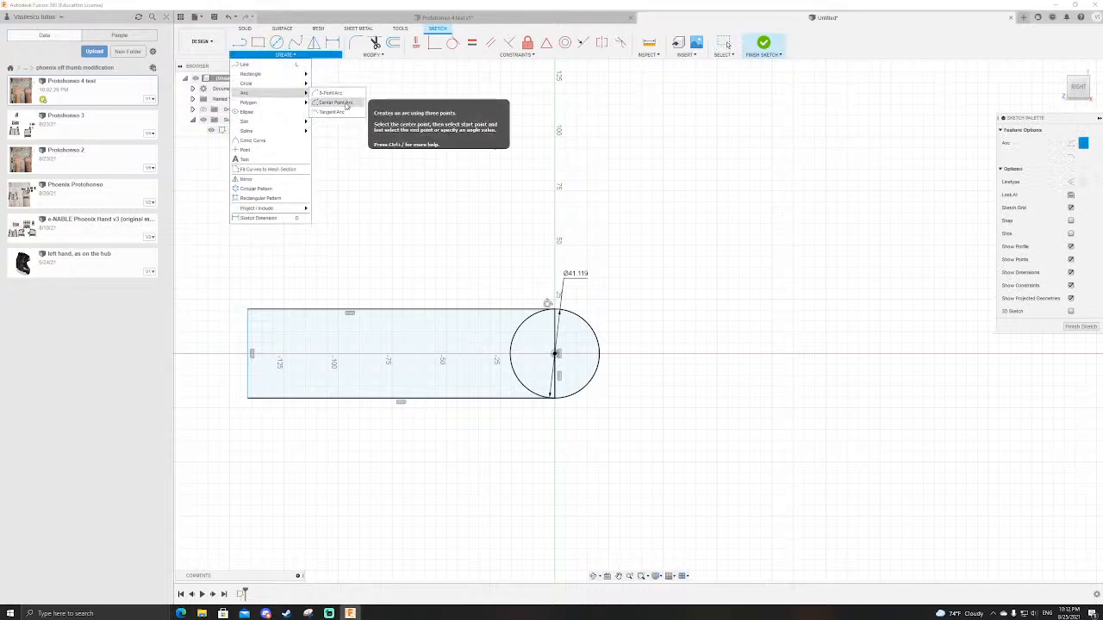
left_click(346, 104)
left_click(556, 355)
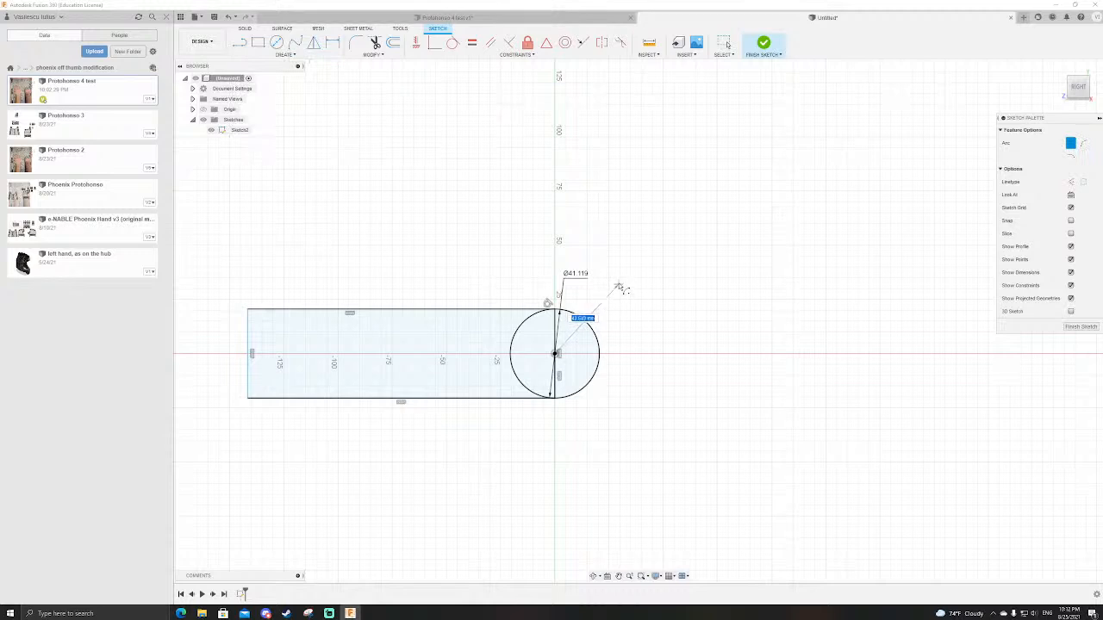
left_click(624, 271)
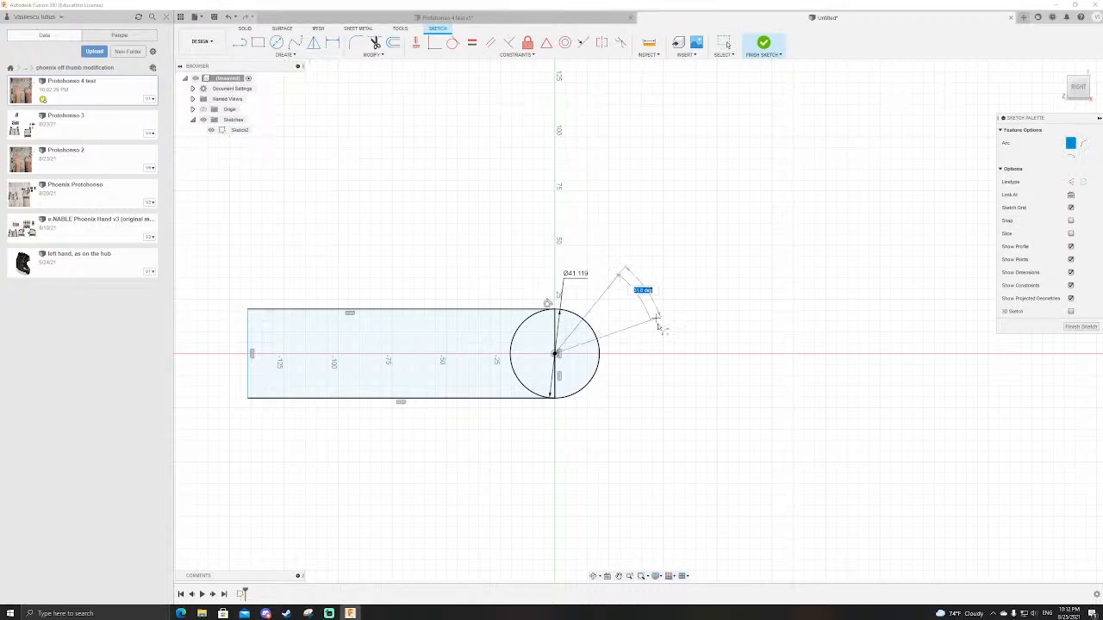
left_click(648, 401)
key("Escape")
mouse_move(617, 279)
left_mouse_down()
mouse_move(635, 295)
mouse_move(695, 299)
left_mouse_up()
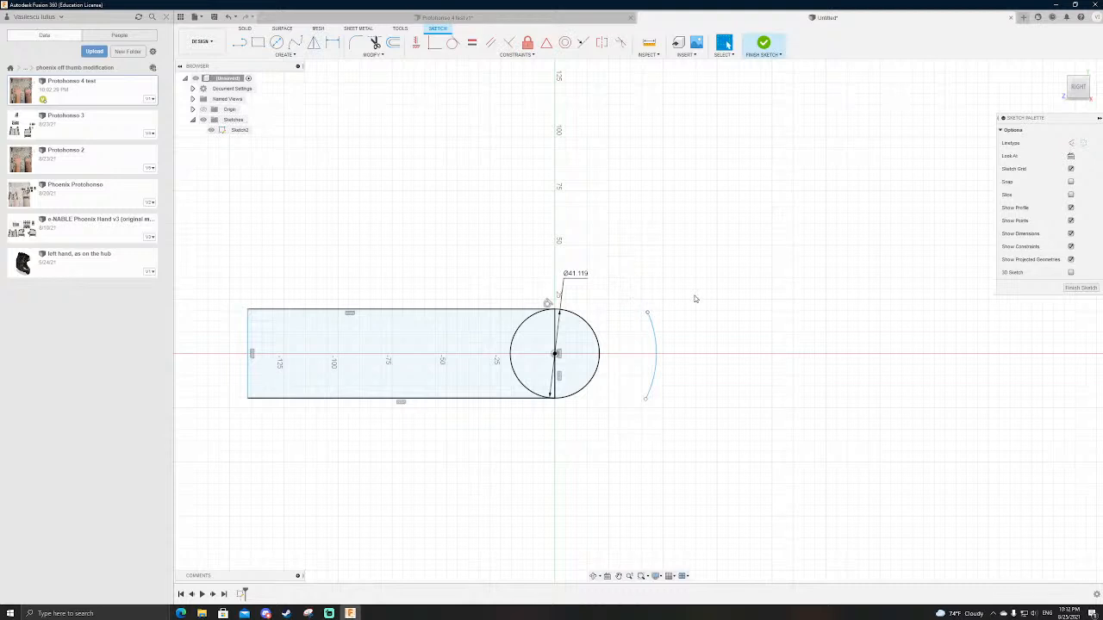
Step: Draw a rectangle about 57 by 41 mm from the arc's upper end, and make its arc-side edge a construction line
key("r")
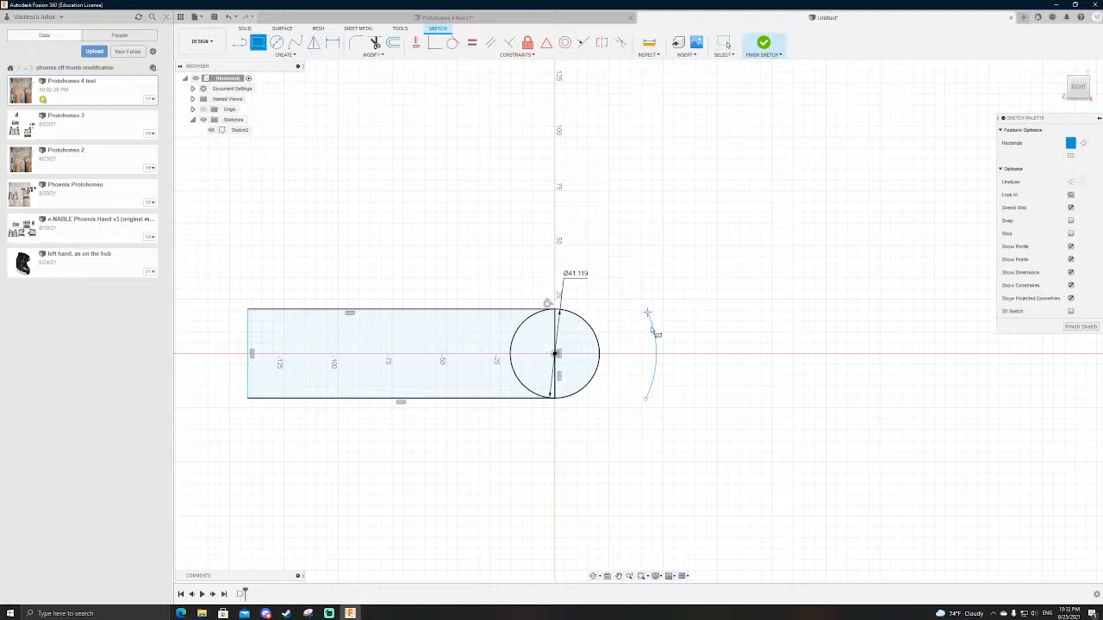
left_click(648, 313)
left_click(772, 399)
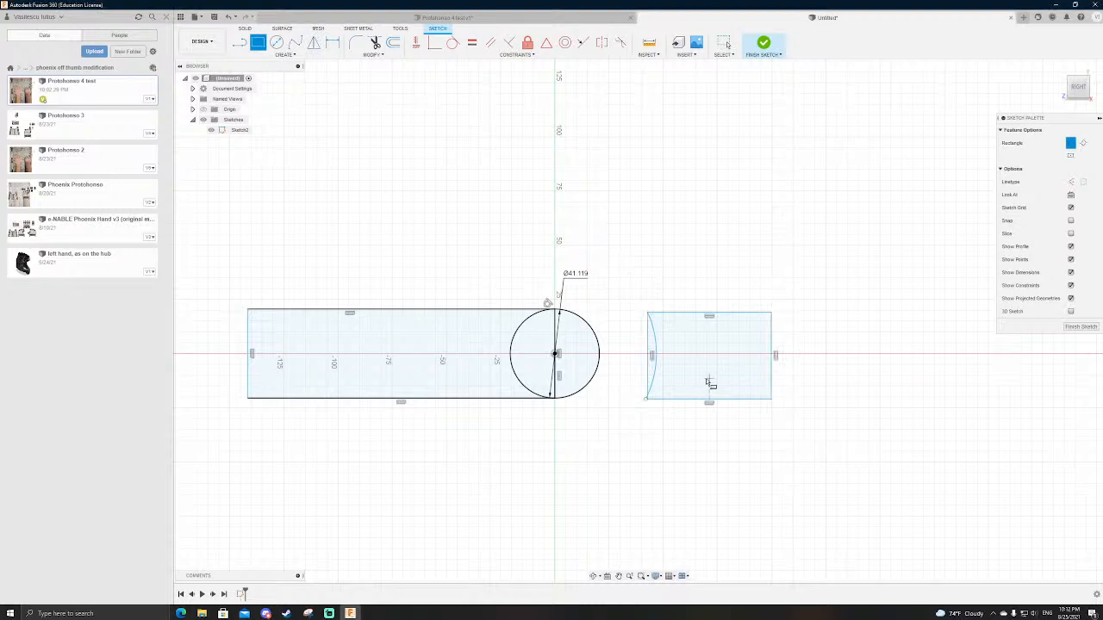
key("Escape")
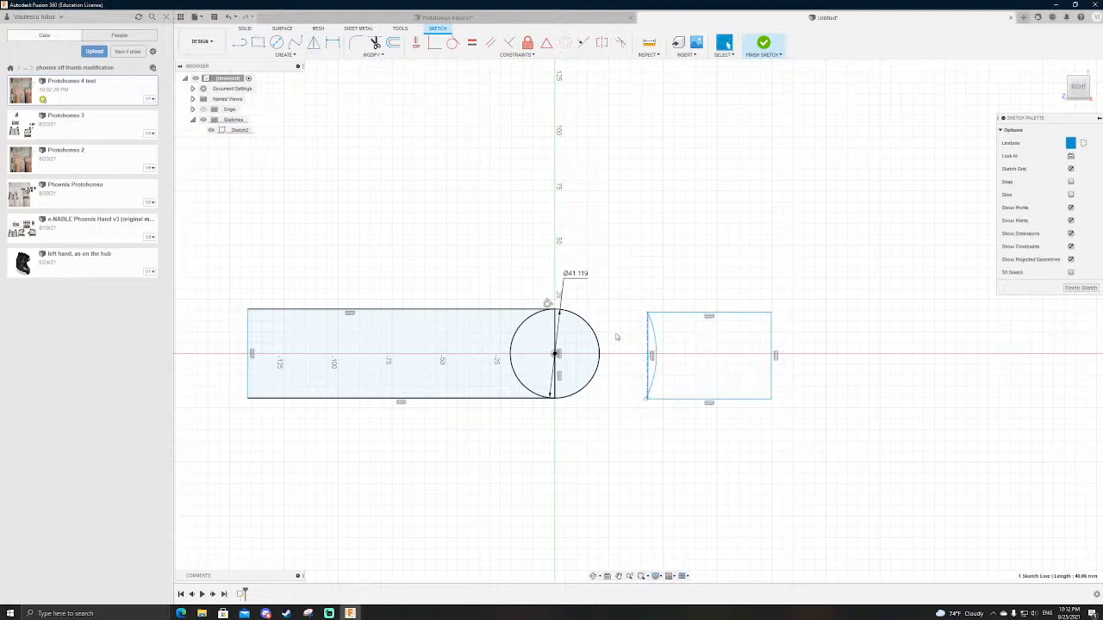
Step: Join the lower corner of the second rectangle to the arc's lower endpoint, closing the concave profile
scroll(646, 355, "down", 2)
scroll(646, 376, "up", 5)
scroll(639, 386, "up", 3)
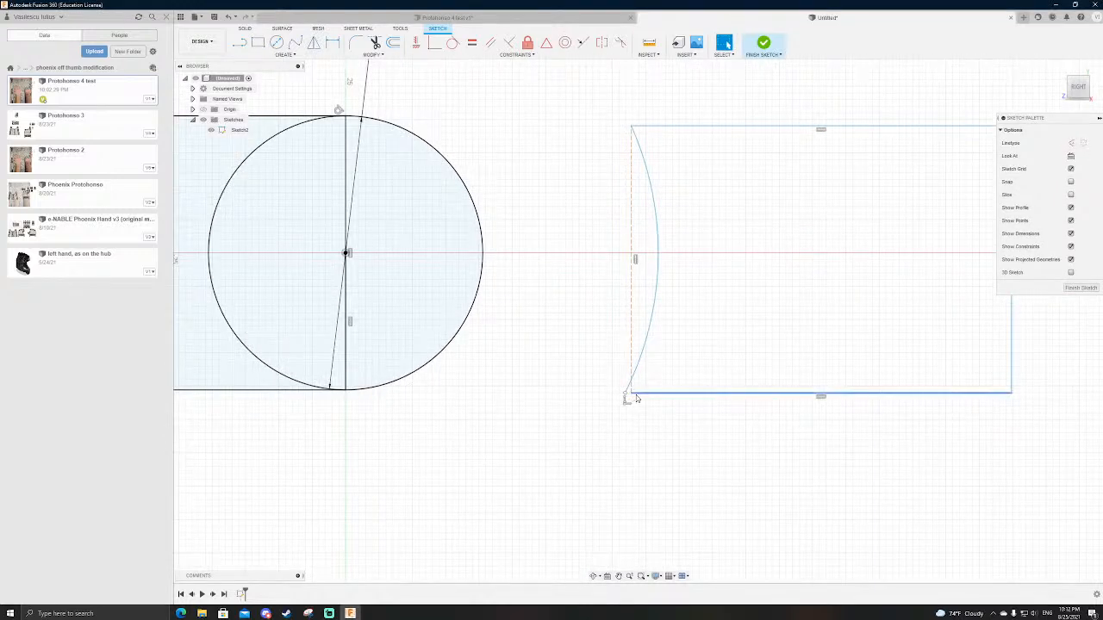
left_click(628, 394)
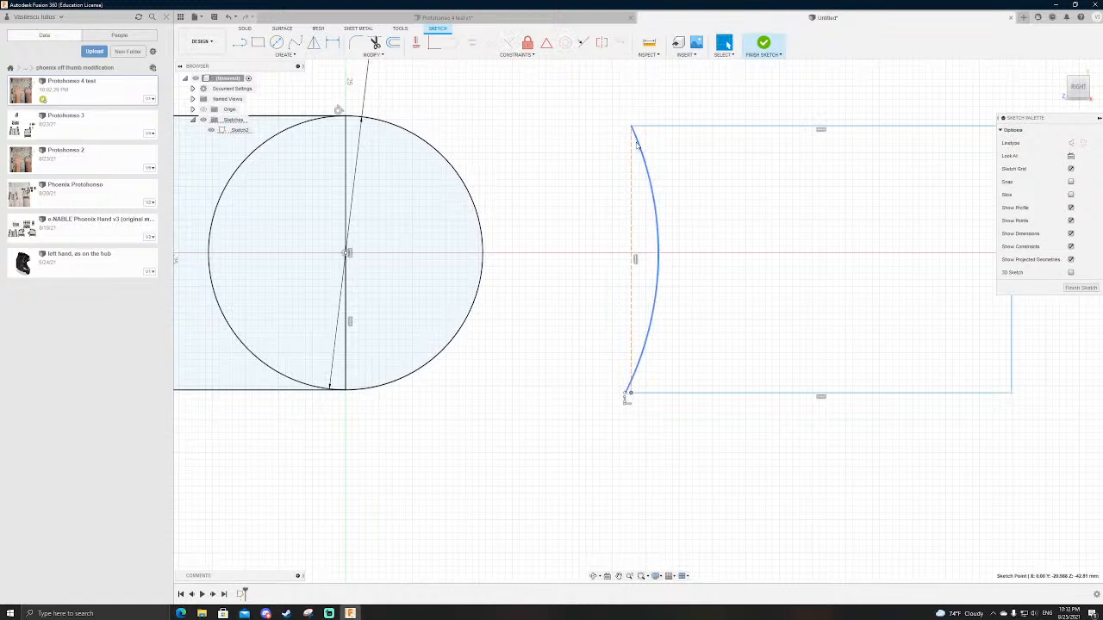
left_click_drag(631, 126, 589, 108)
left_click_drag(601, 396, 626, 395)
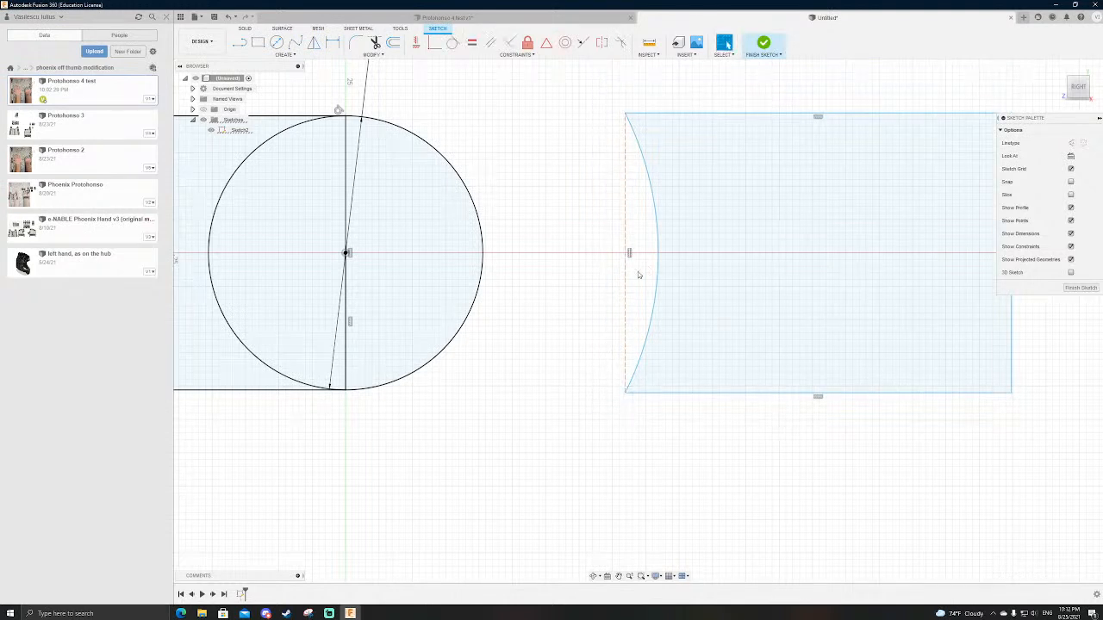
Step: Move the concave end to about 35 mm from the circle's centre, and stretch the block to about 93 mm long
left_click_drag(627, 272, 615, 272)
scroll(605, 393, "down", 2)
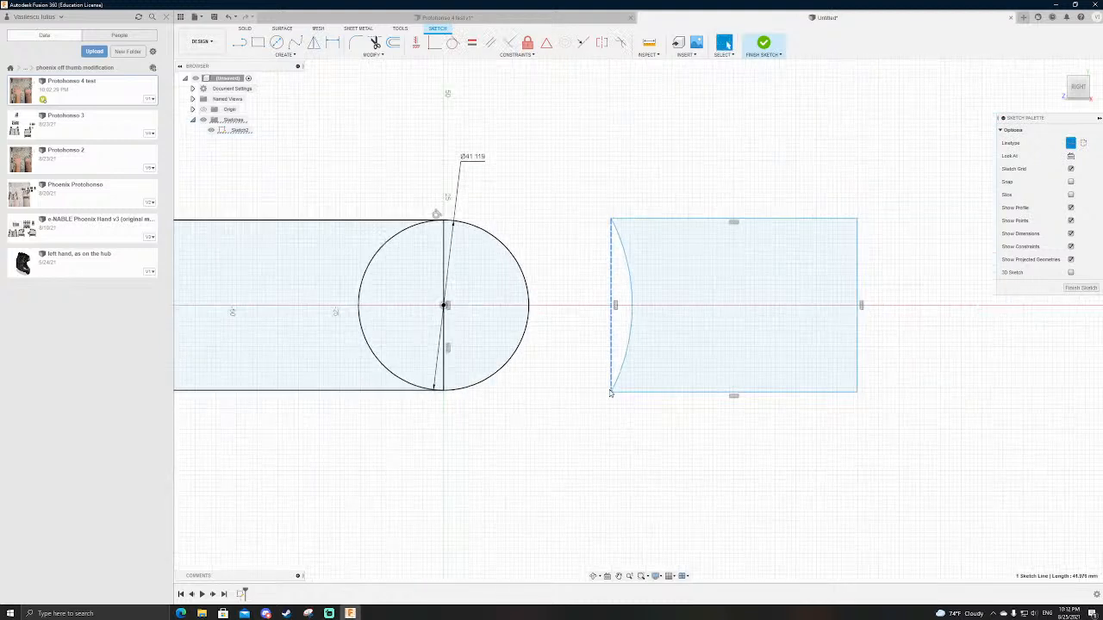
scroll(605, 394, "down", 2)
left_click_drag(834, 301, 931, 301)
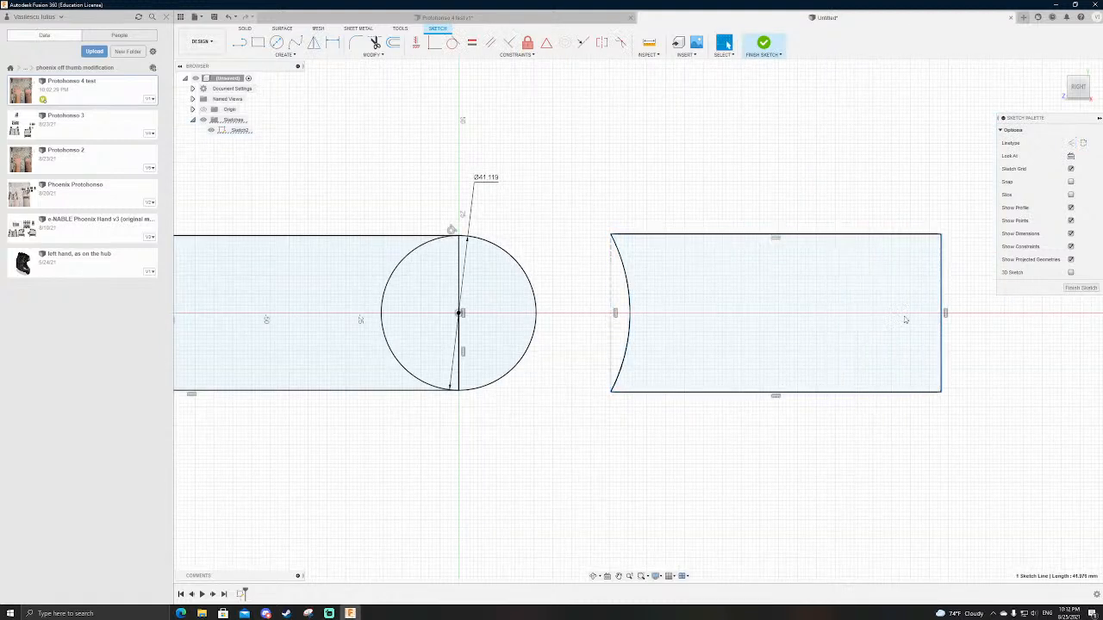
scroll(760, 492, "down", 2)
mouse_move(671, 363)
left_mouse_down()
mouse_move(614, 363)
mouse_move(658, 363)
left_mouse_up()
scroll(616, 339, "up", 4)
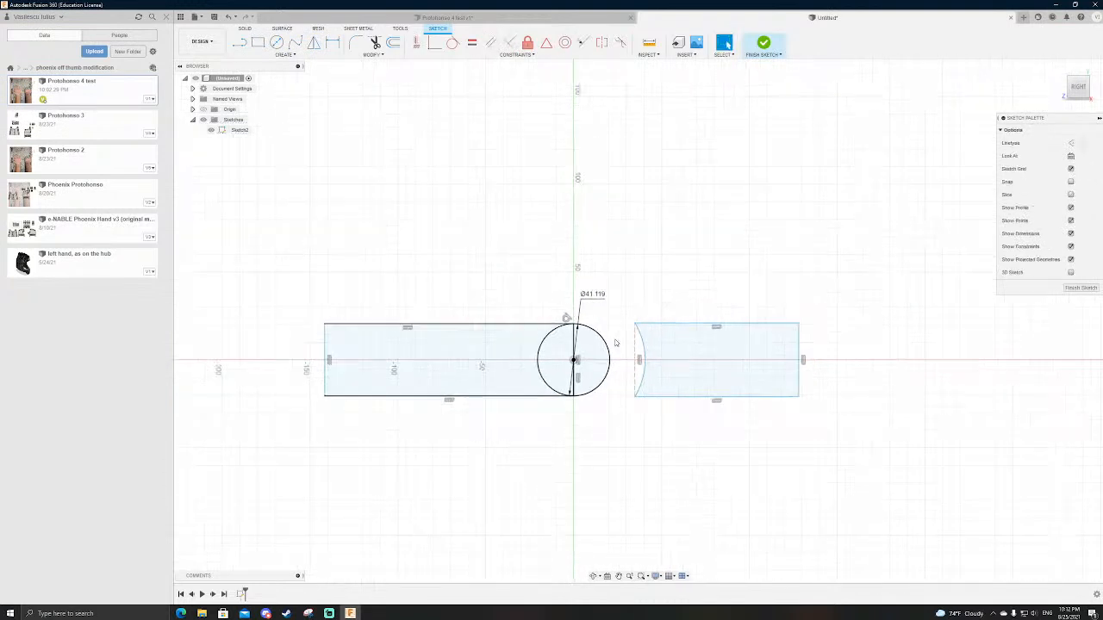
Step: Draw a second circle about 55 mm in diameter, concentric with the first one
key("c")
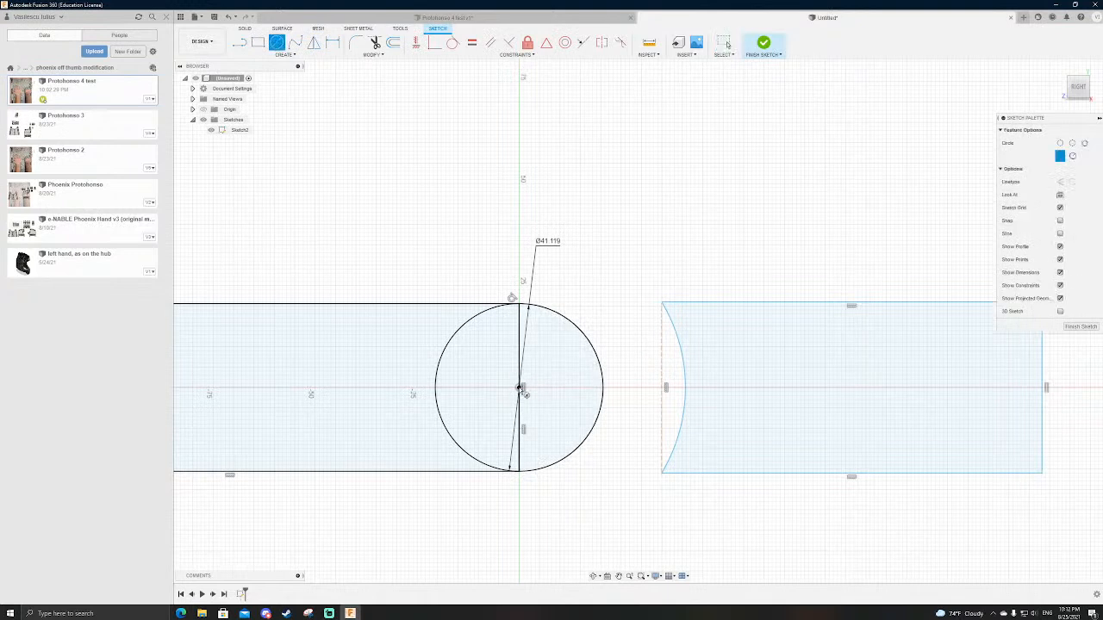
left_click(520, 388)
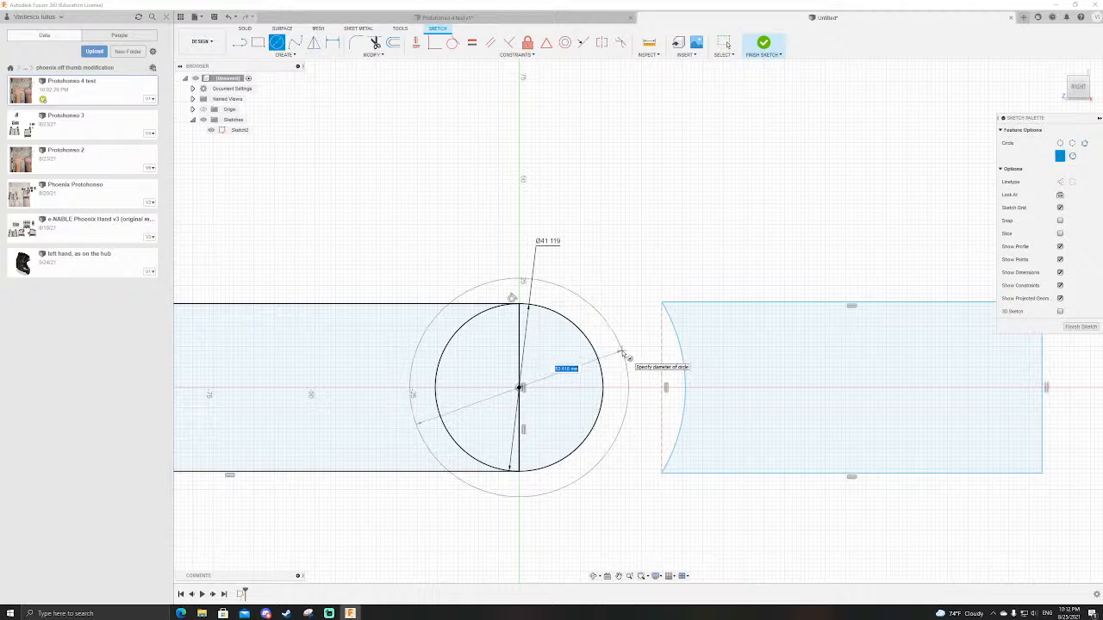
left_click(634, 385)
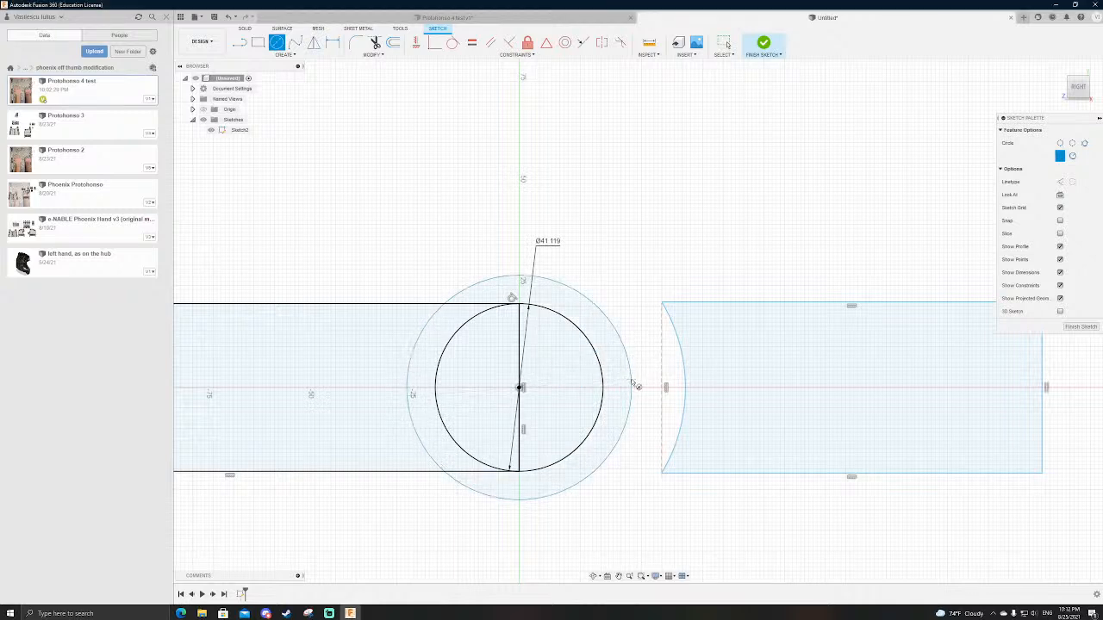
Step: Dimension the radial gap between the two concentric circles as 5 mm
key("d")
left_click(606, 317)
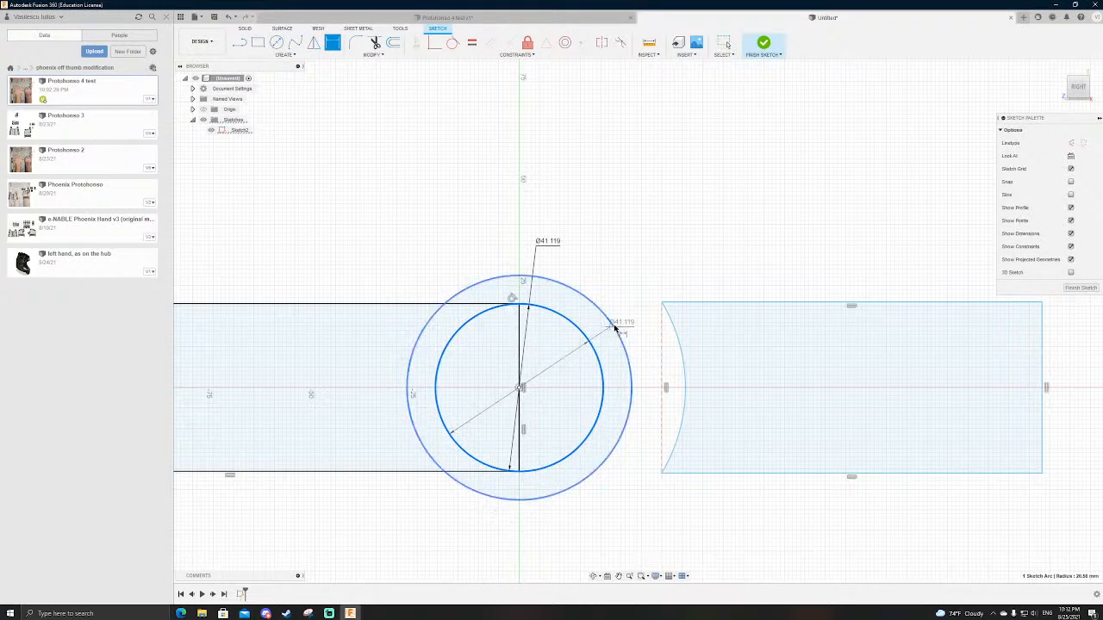
left_click(646, 236)
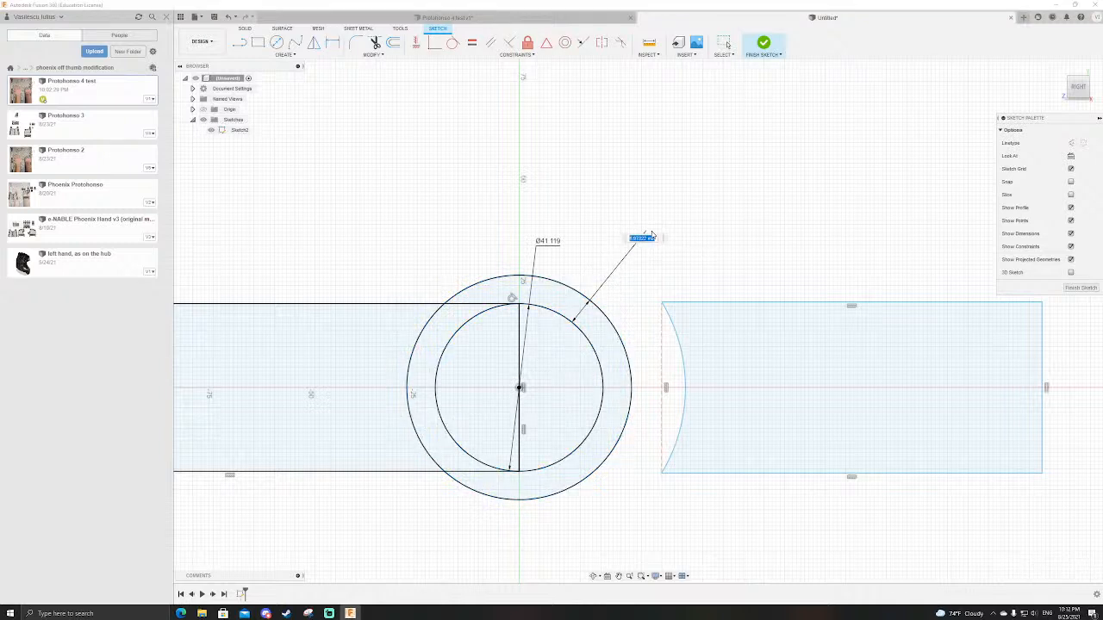
key("Return")
key("Escape")
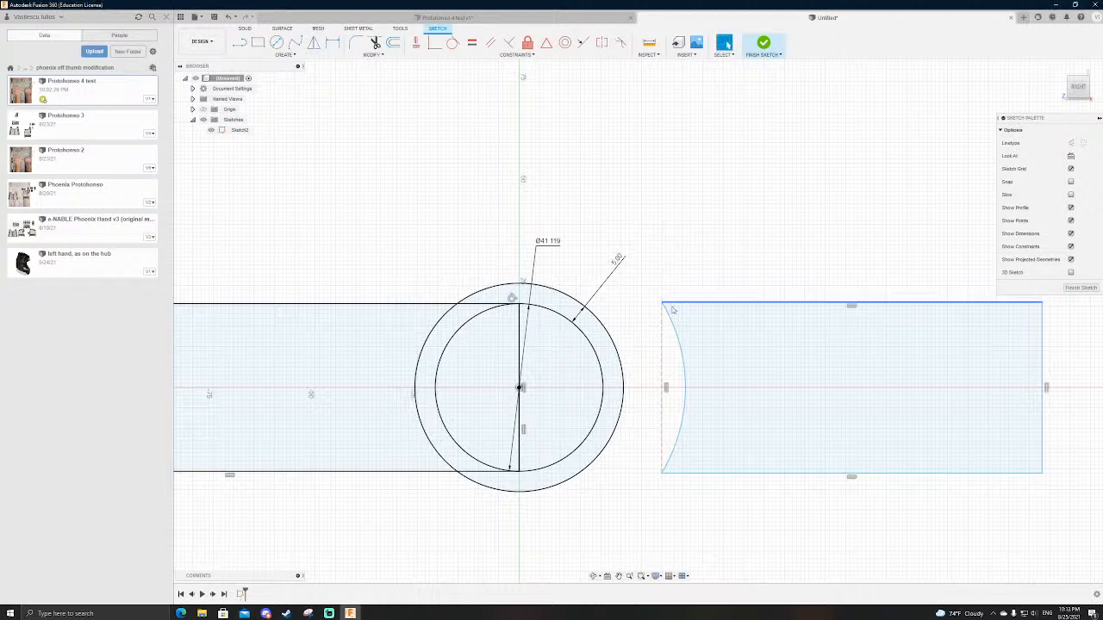
Step: Move the block's concave arc in to just outside the outer circle, and finish the sketch
left_click_drag(685, 368, 632, 367)
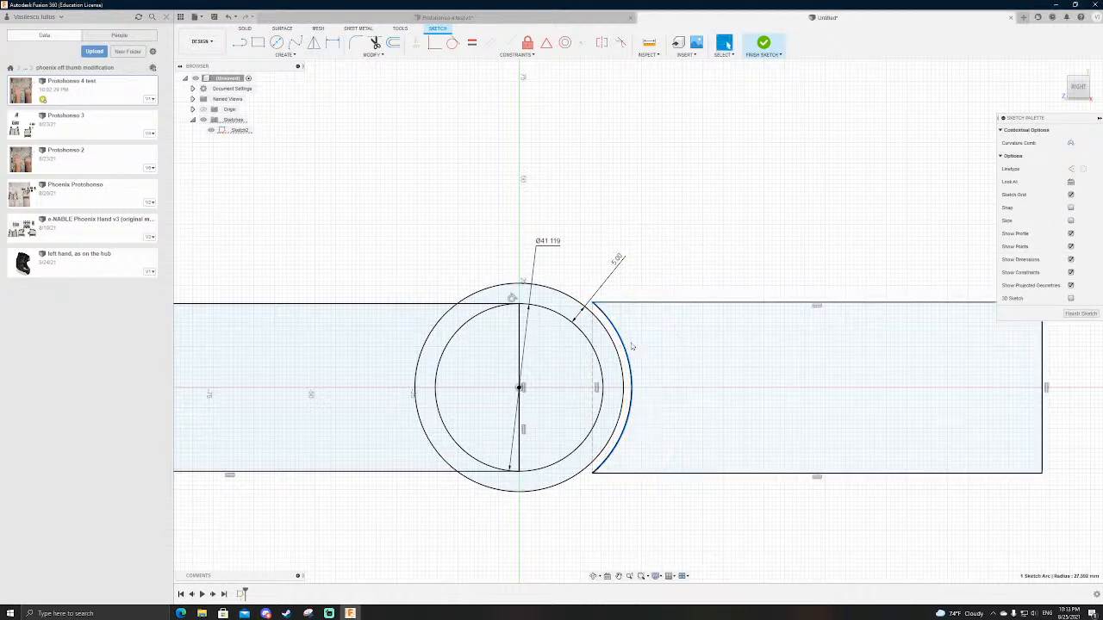
left_click(679, 220)
scroll(668, 226, "down", 3)
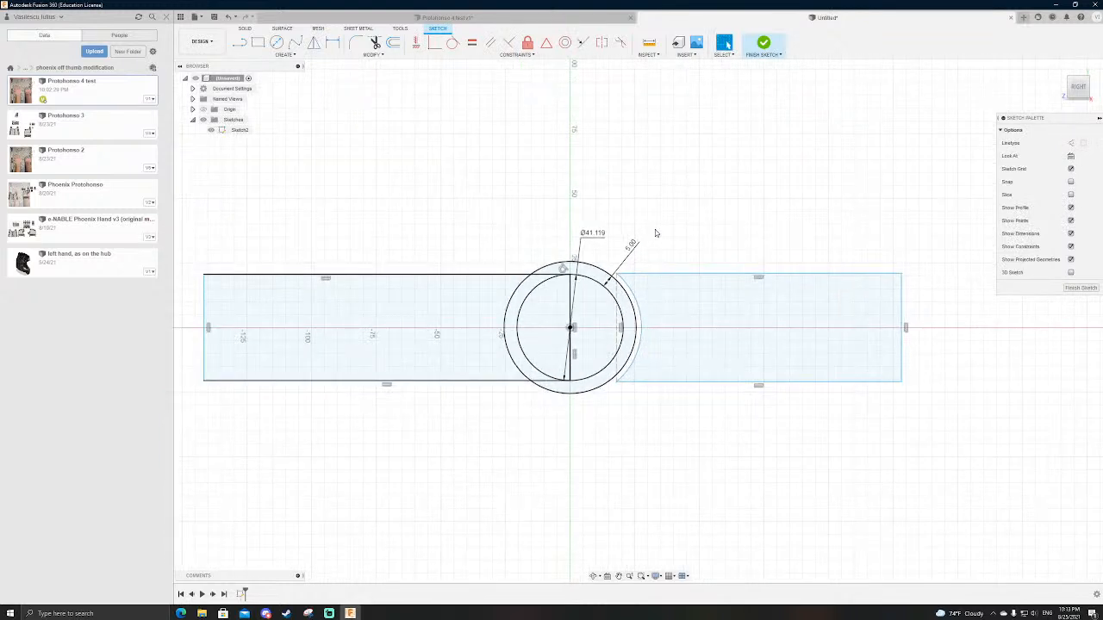
left_click(763, 42)
scroll(584, 276, "down", 3)
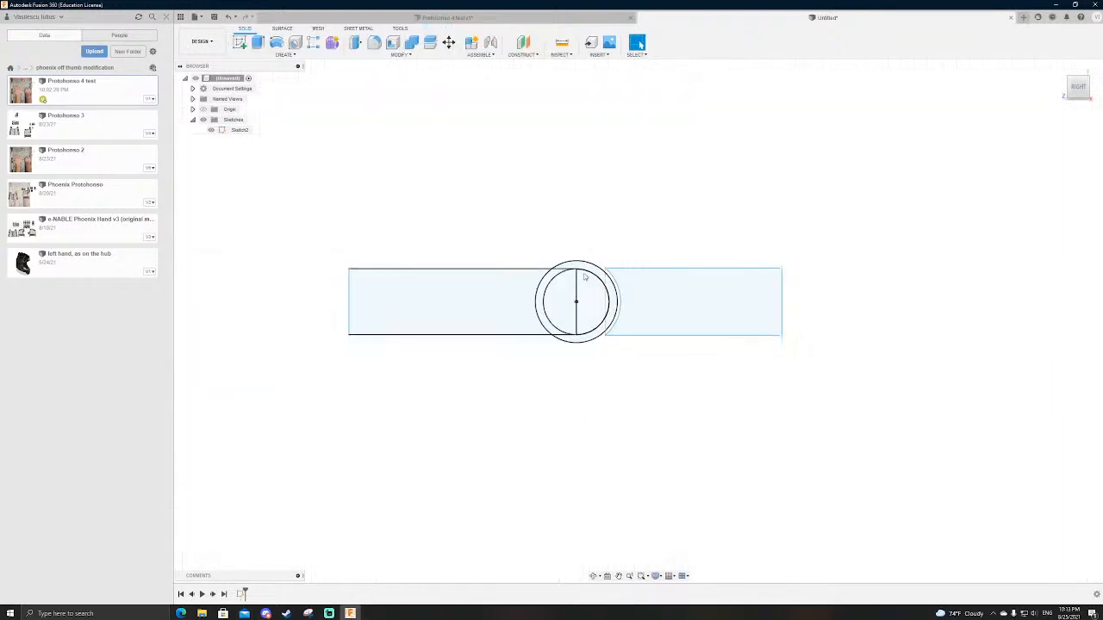
Step: Extrude the rounded bar and the concave block profiles together by -65 mm as new bodies
scroll(584, 277, "up", 2)
key("e")
left_click(587, 292)
left_click(545, 302)
left_click(468, 305)
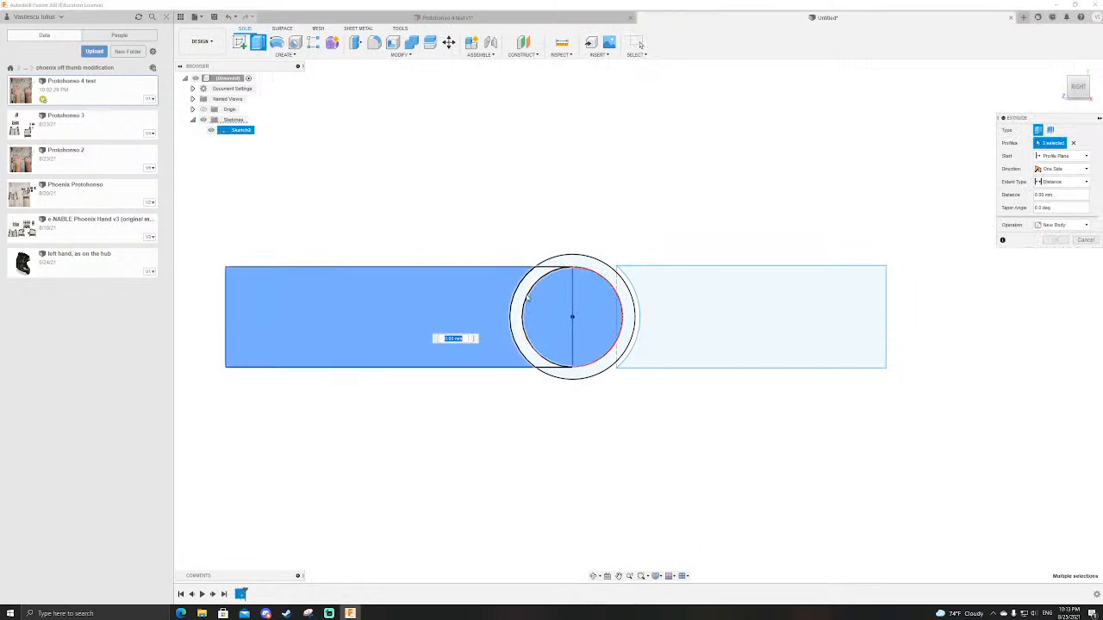
scroll(526, 295, "down", 2)
middle_click_drag(526, 296, 710, 303, "shift")
middle_click_drag(666, 340, 693, 360, "shift")
left_click_drag(679, 269, 558, 187)
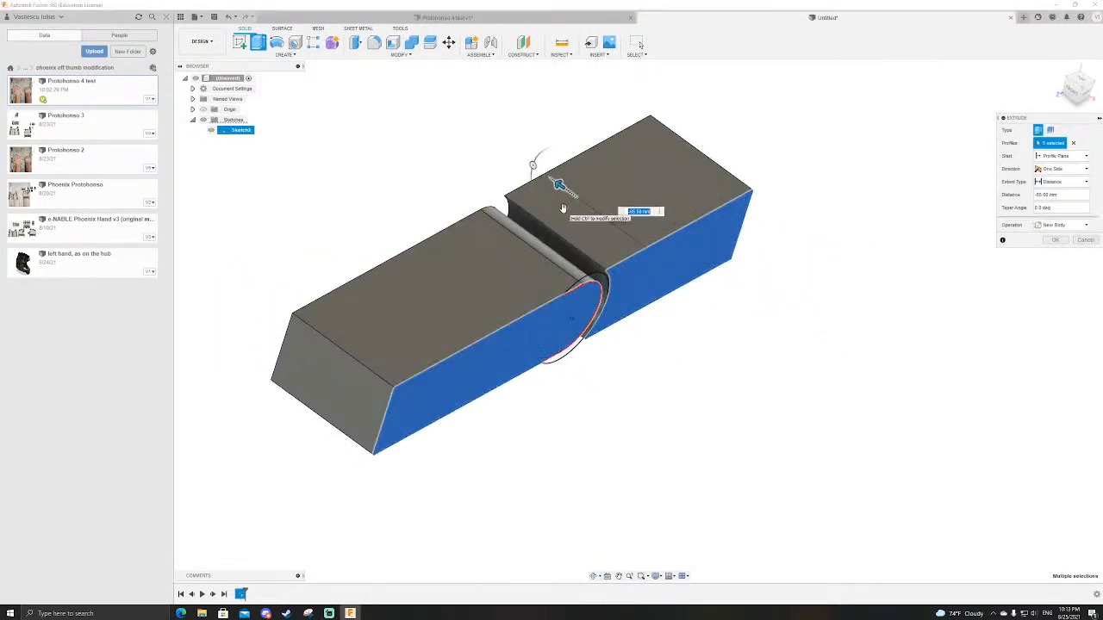
key("Return")
Step: In the existing sketch, shrink the concave block to about 24 mm tall with its arc just clear of the outer circle, and finish the sketch
scroll(726, 357, "down", 1)
scroll(703, 293, "up", 3)
middle_click_drag(704, 293, 637, 375, "shift")
scroll(699, 340, "down", 3)
scroll(552, 253, "up", 3)
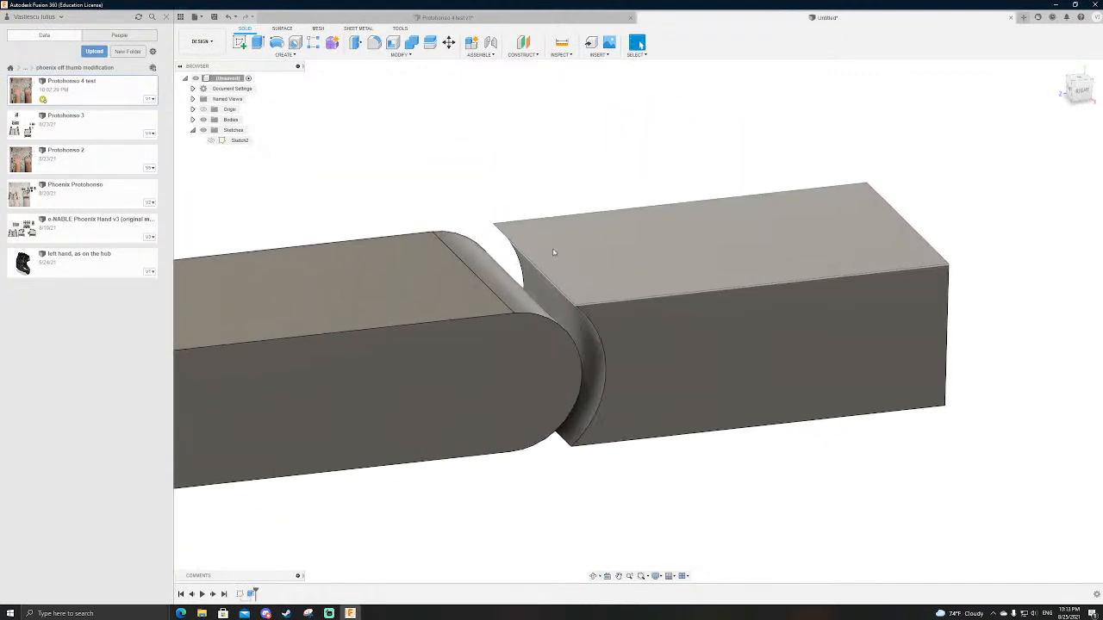
double_click(240, 140)
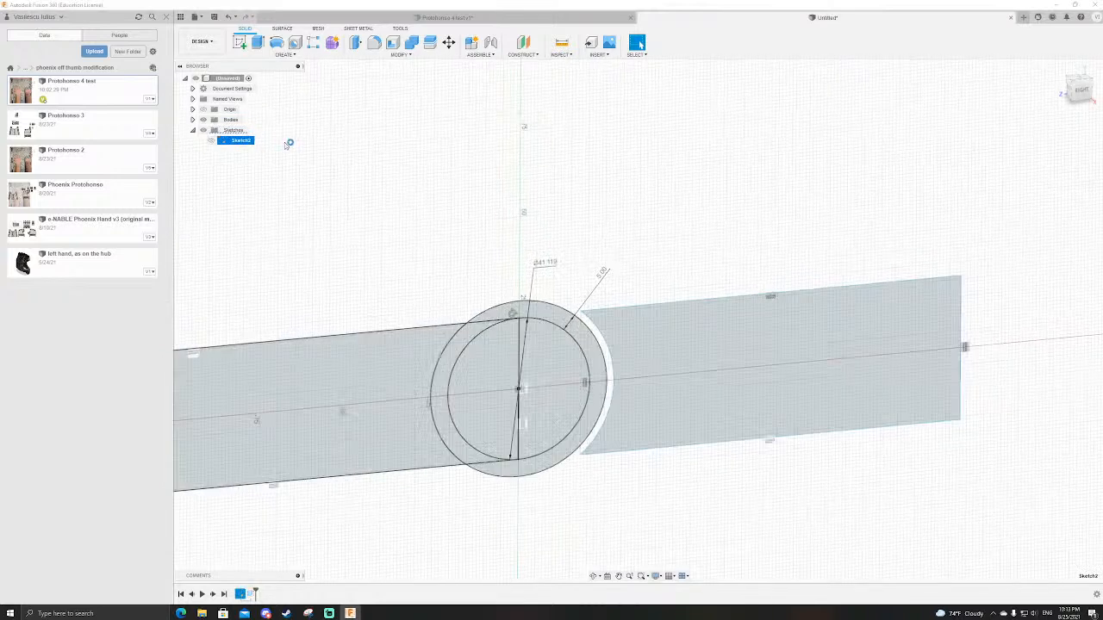
left_click(744, 355)
left_click_drag(744, 358, 690, 386)
left_click_drag(635, 408, 661, 409)
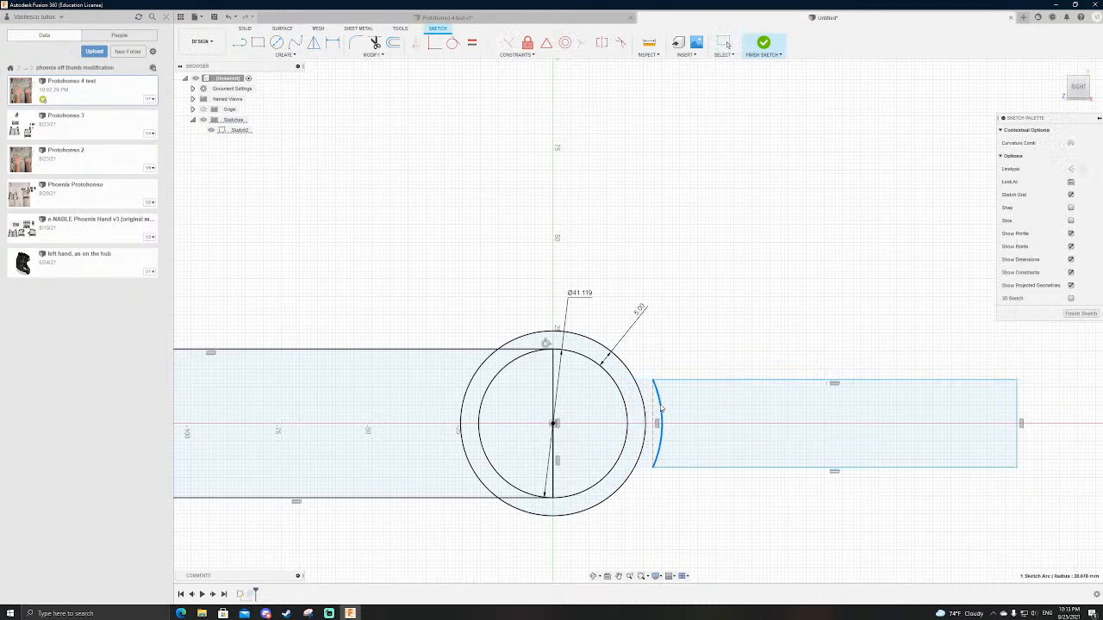
left_click(672, 346)
scroll(668, 329, "down", 2)
scroll(666, 324, "up", 1)
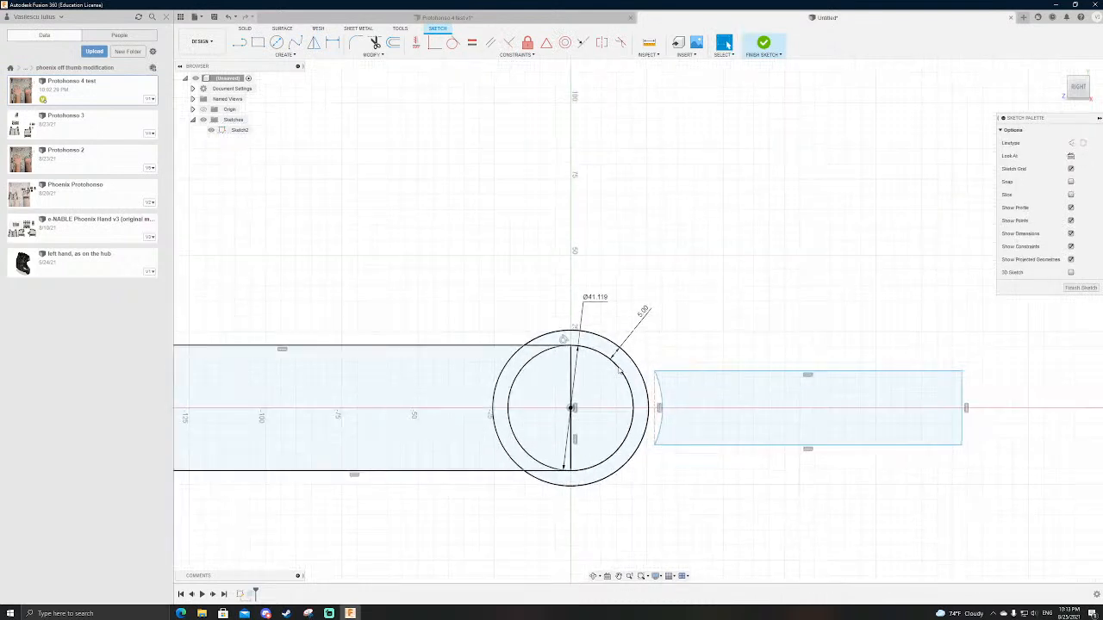
left_click(764, 43)
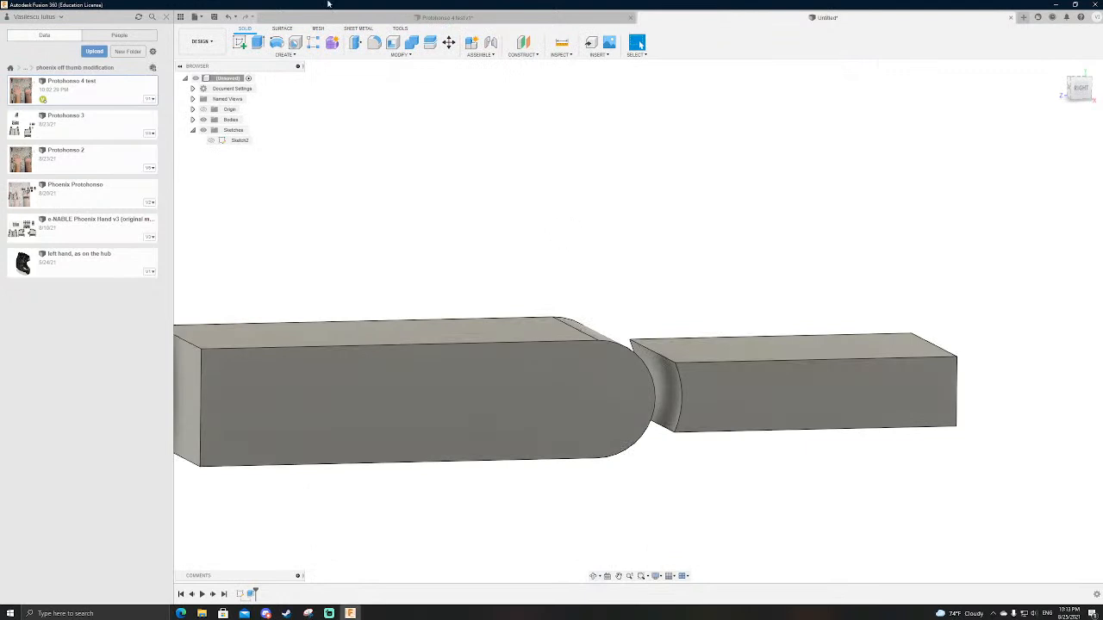
left_click(480, 54)
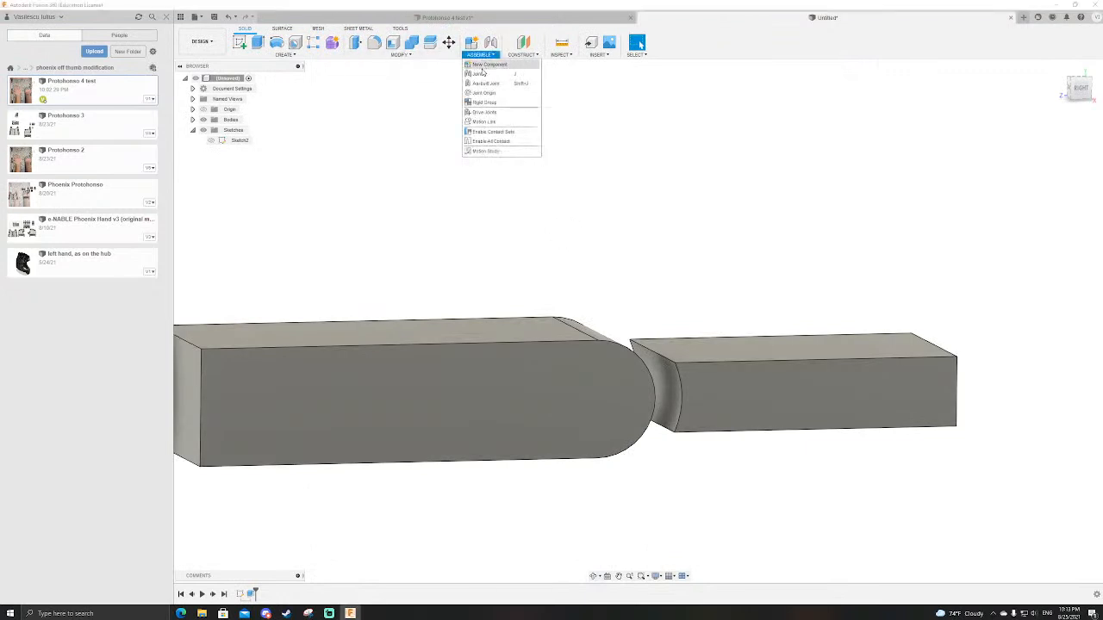
left_click(484, 79)
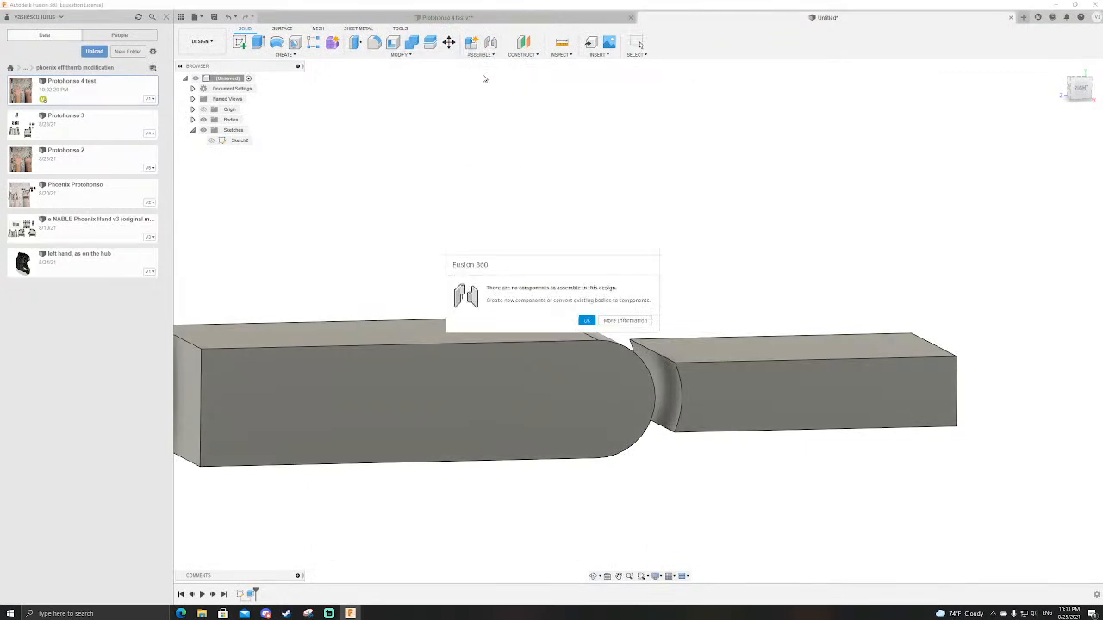
left_click(588, 322)
Step: Convert the rounded bar and the concave block bodies into separate components
left_click(193, 120)
left_click(234, 129)
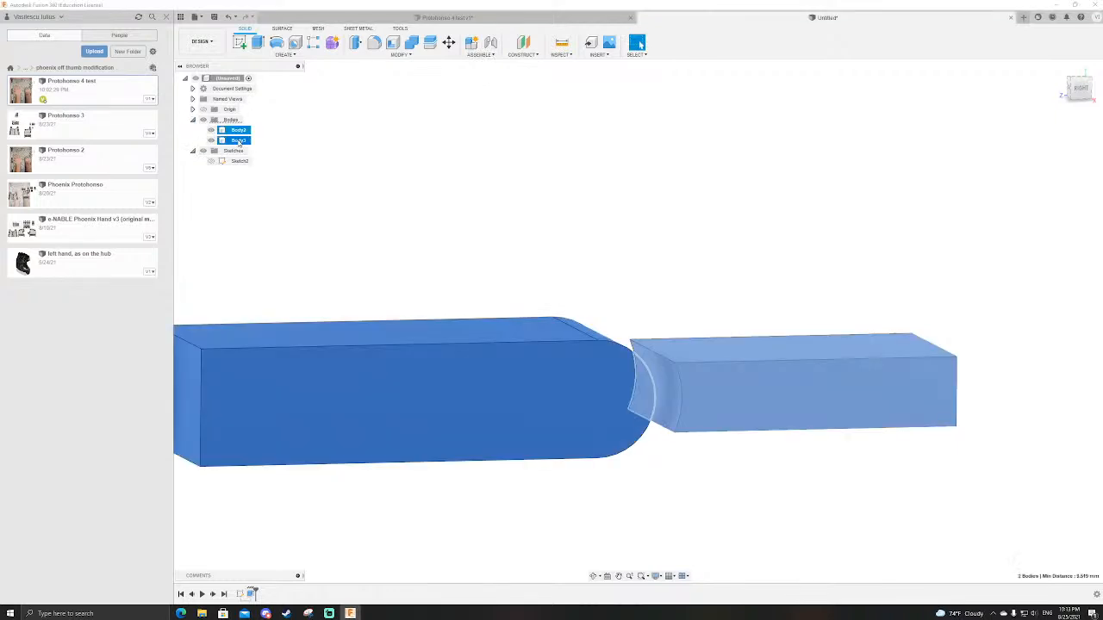
left_click(234, 140, "shift")
right_click(236, 140)
left_click(272, 179)
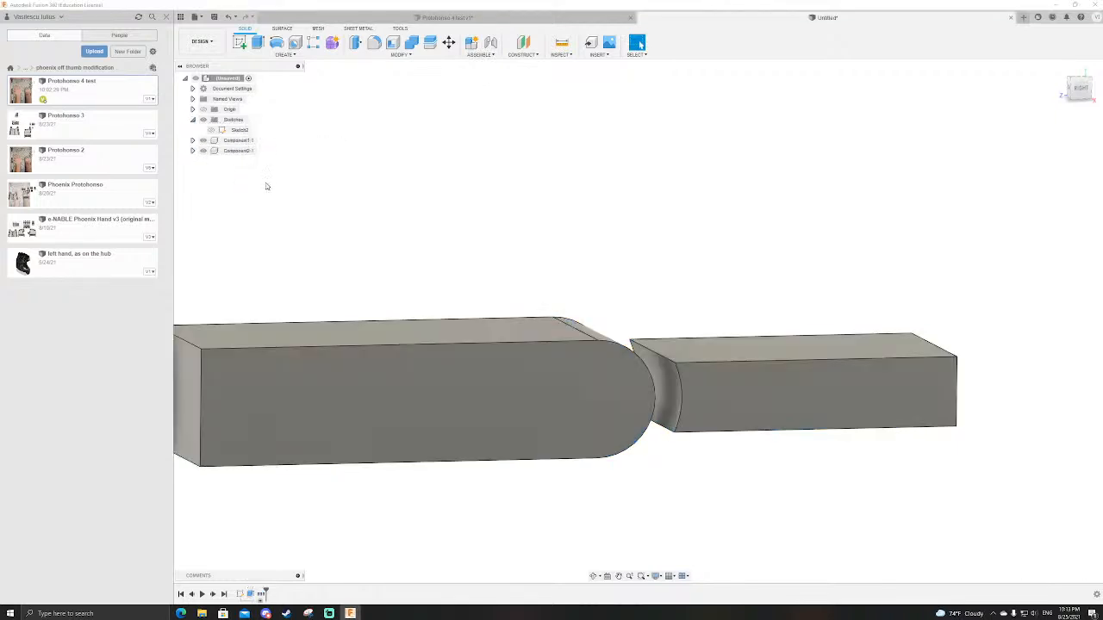
Step: Rename the rounded bar's component as hand and the concave block's component as finger
double_click(241, 141)
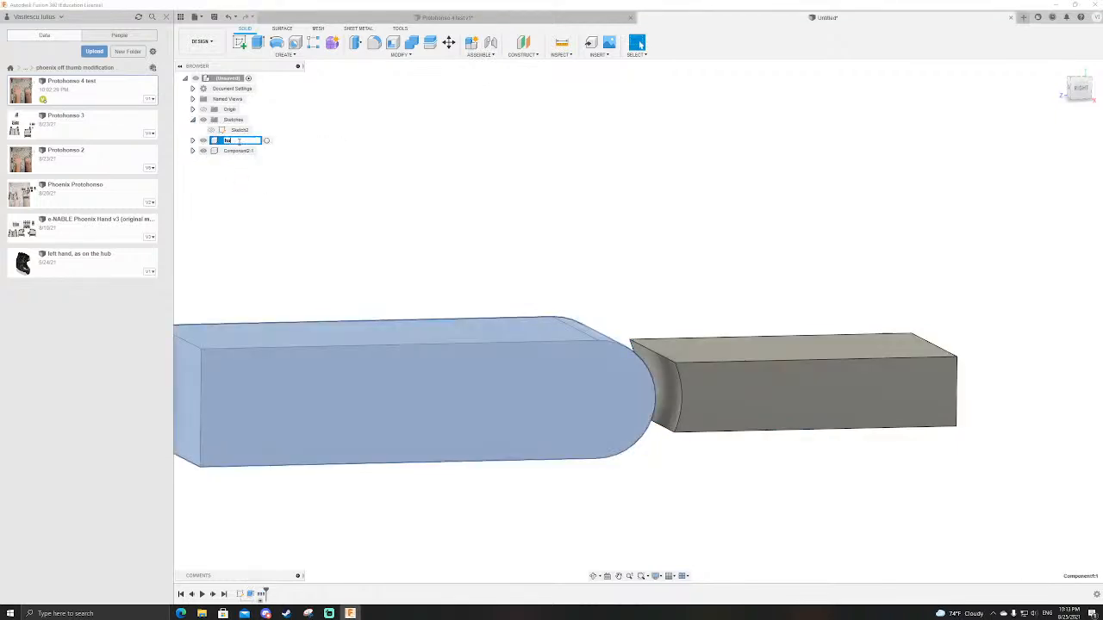
left_click(236, 153)
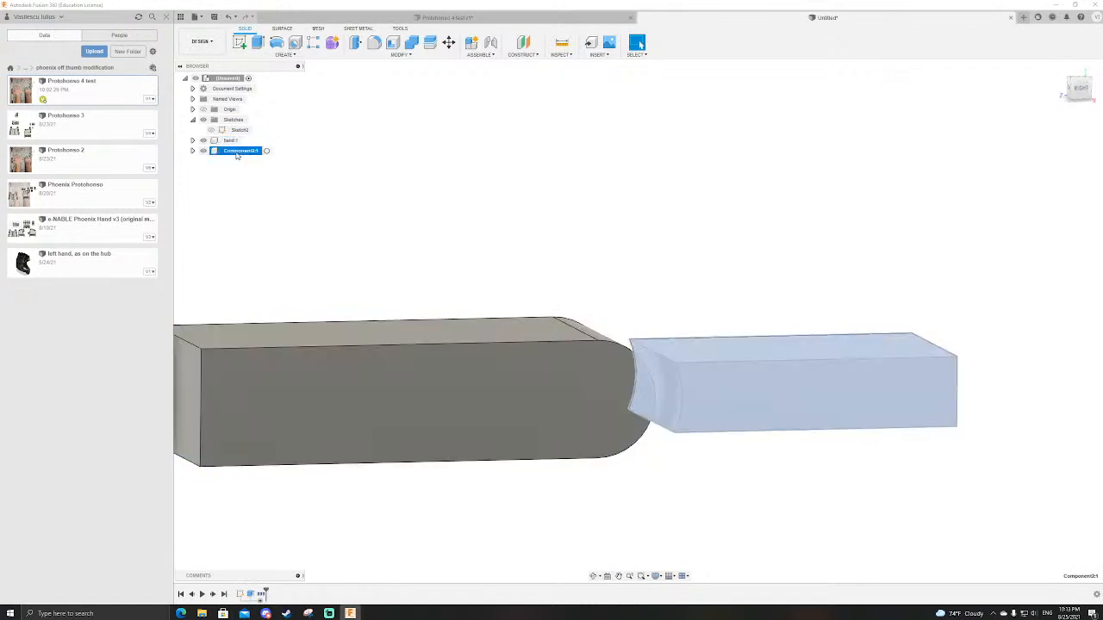
double_click(236, 152)
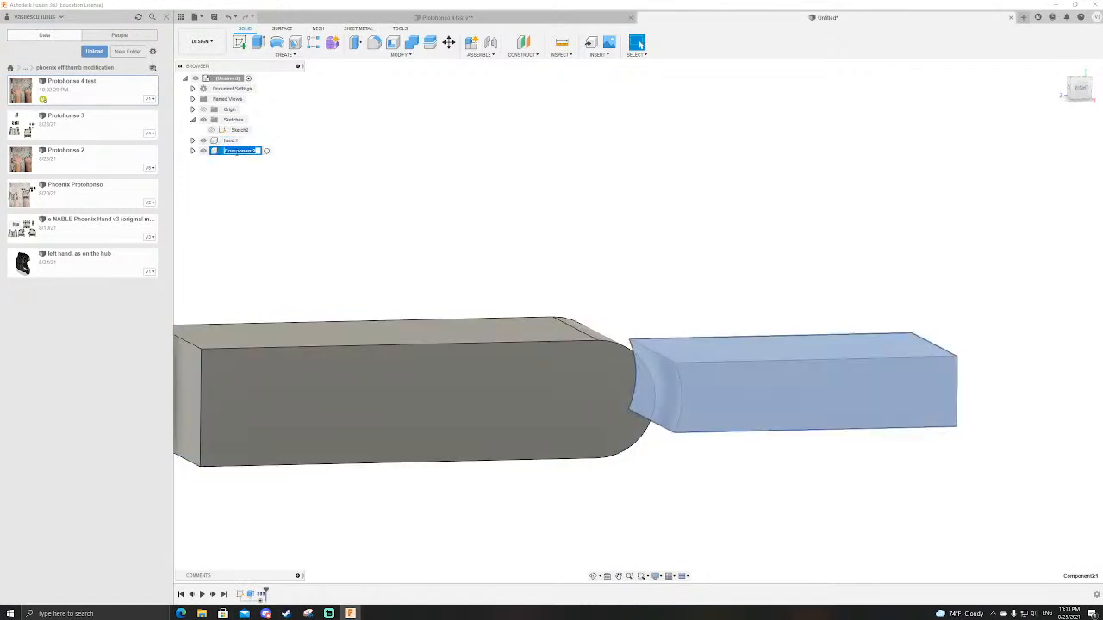
left_click(531, 234)
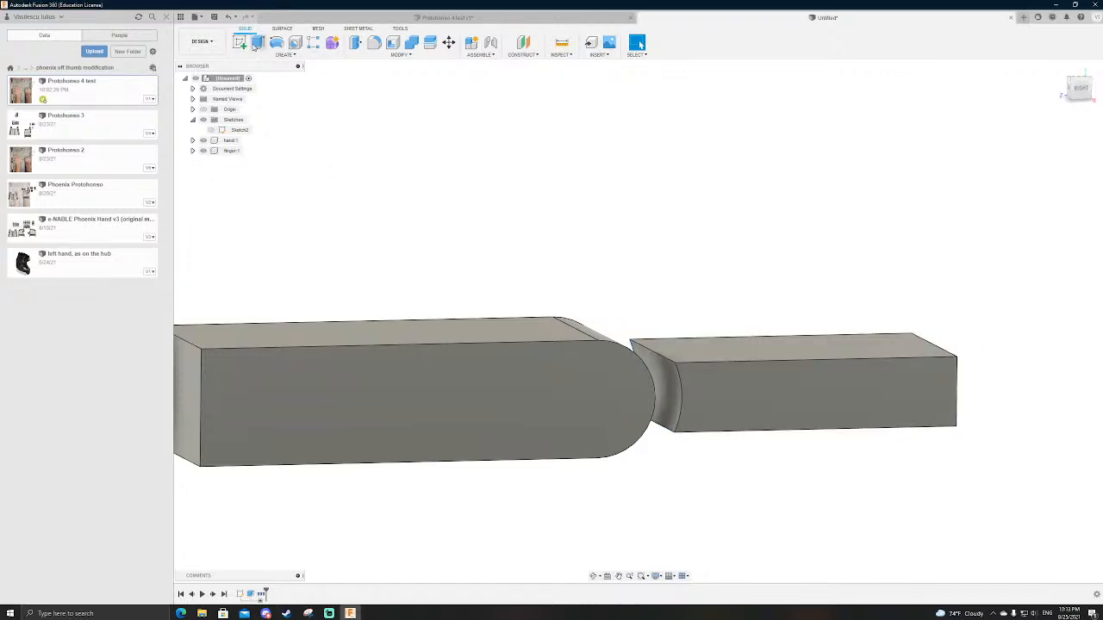
Step: Find the Plastic - Glossy (Red) appearance in the library and apply it to the finger
key("a")
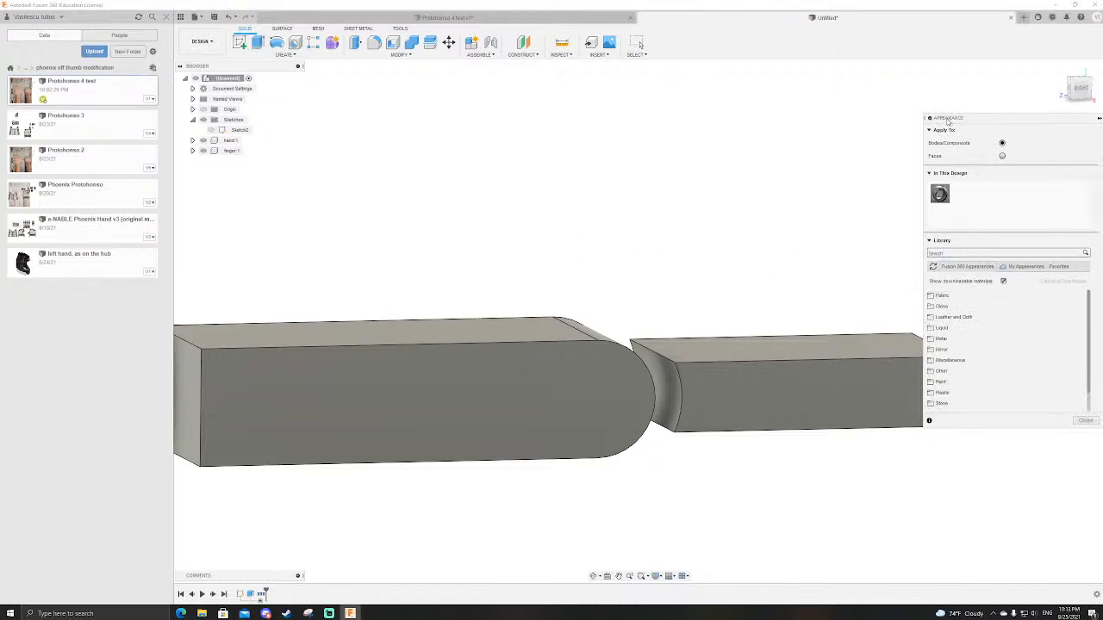
left_click(971, 253)
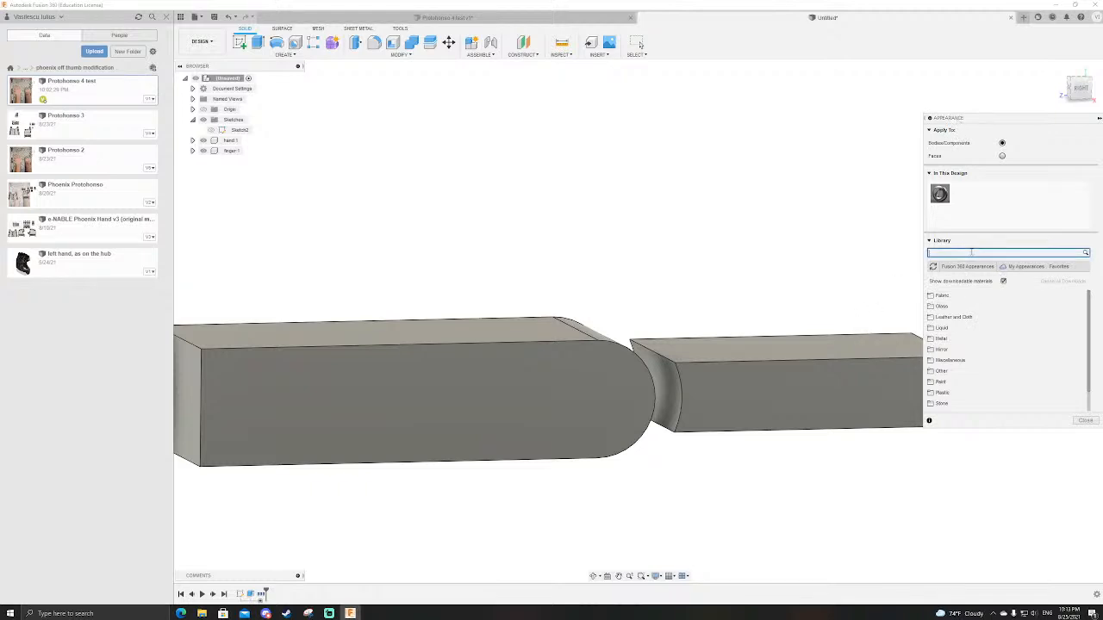
key("Return")
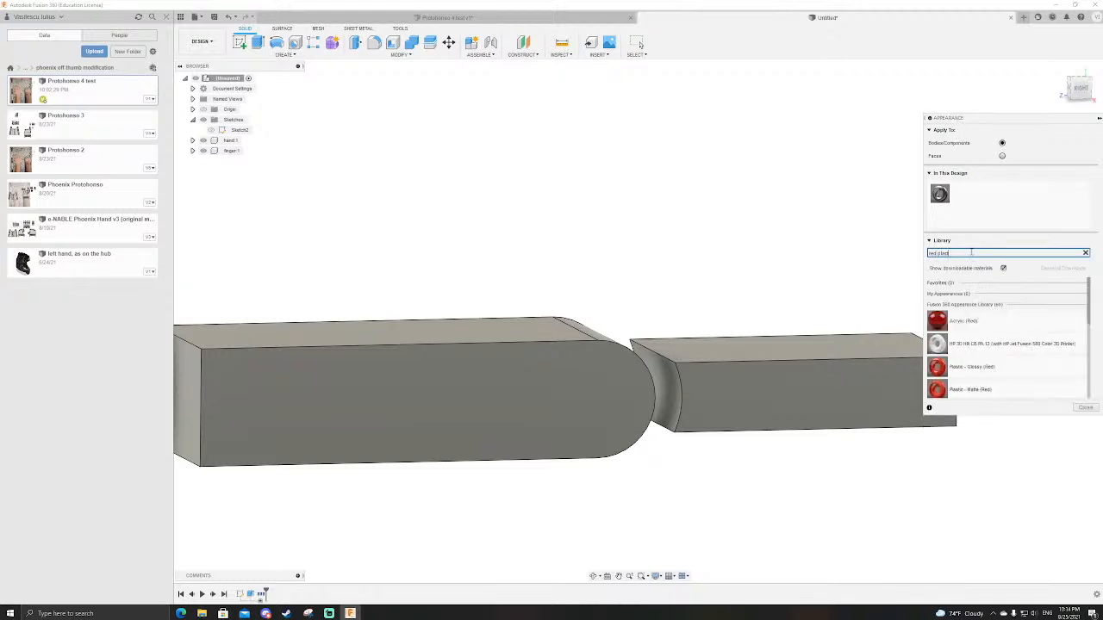
left_click_drag(996, 369, 792, 382)
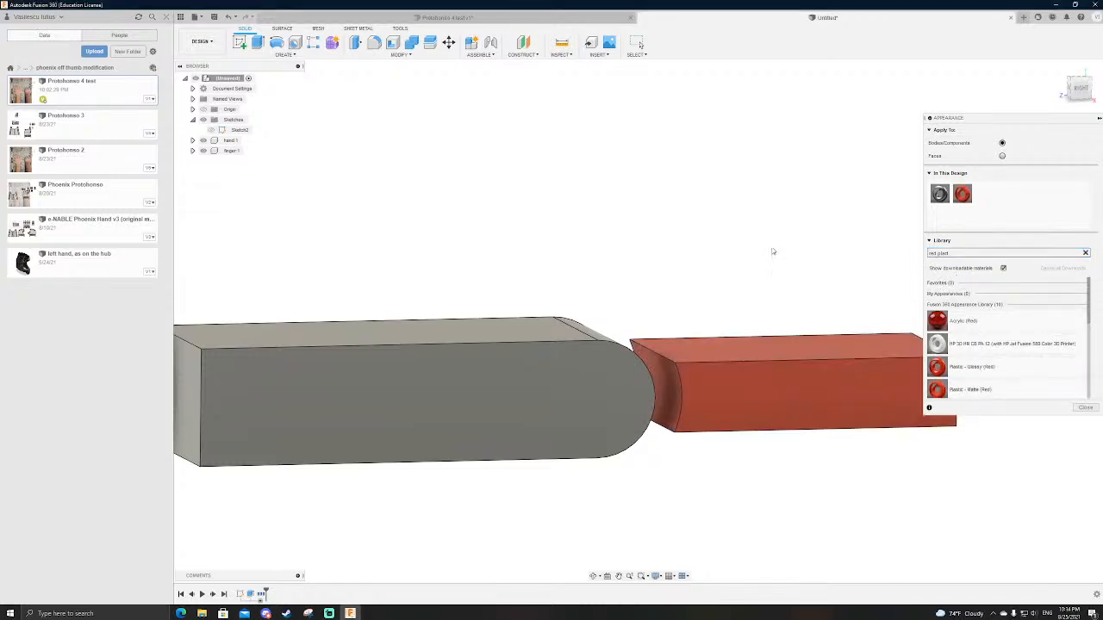
left_click(1086, 407)
Step: Create a revolute as-built joint between the finger and the hand, pivoting at the centre of the hand's rounded end
scroll(745, 253, "down", 3)
scroll(728, 291, "up", 3)
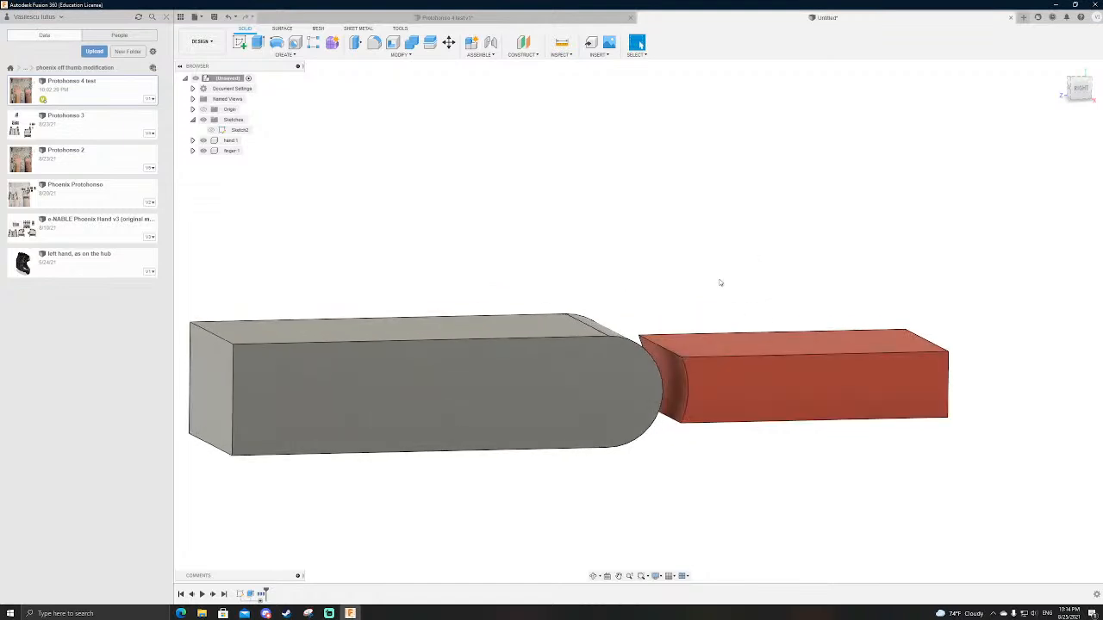
scroll(726, 297, "down", 2)
scroll(731, 334, "up", 3)
middle_click_drag(730, 334, 709, 276, "shift")
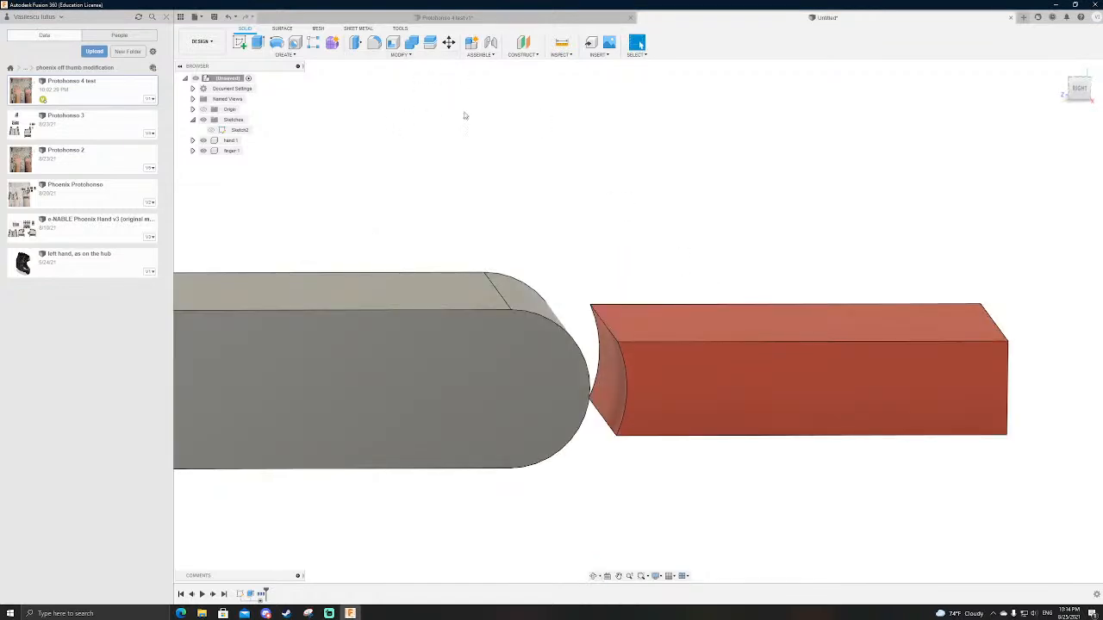
key("shift+j")
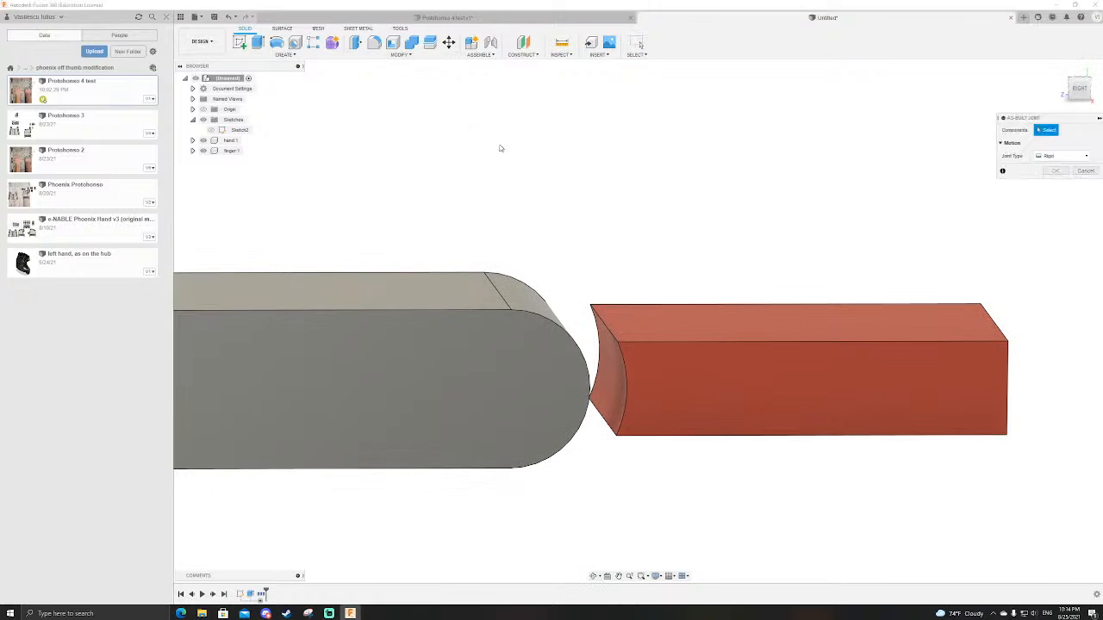
left_click(697, 365)
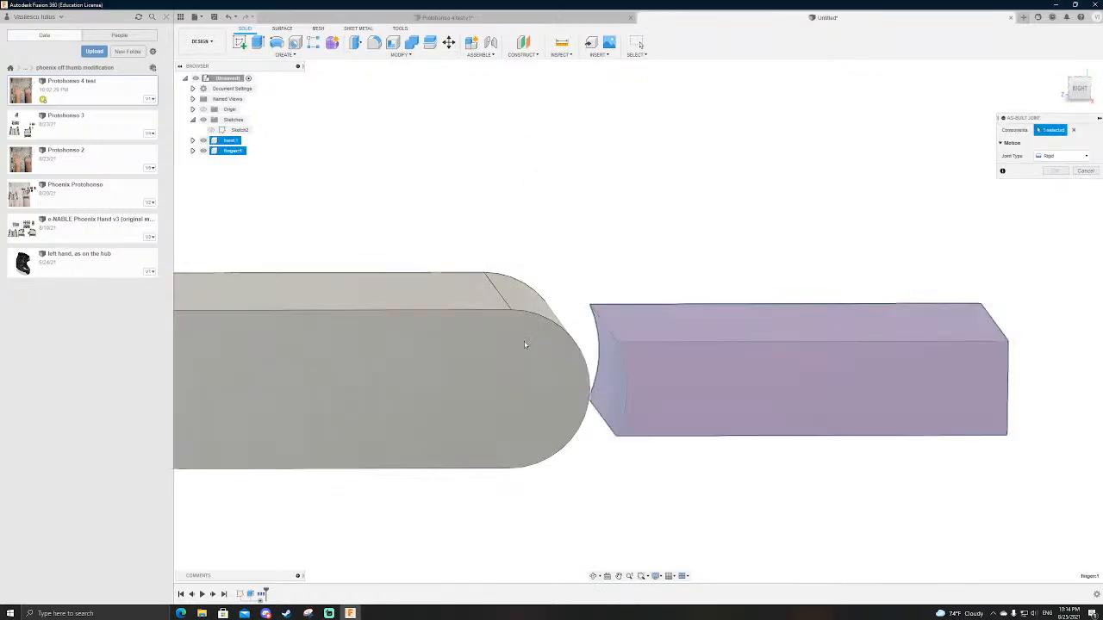
left_click(463, 345)
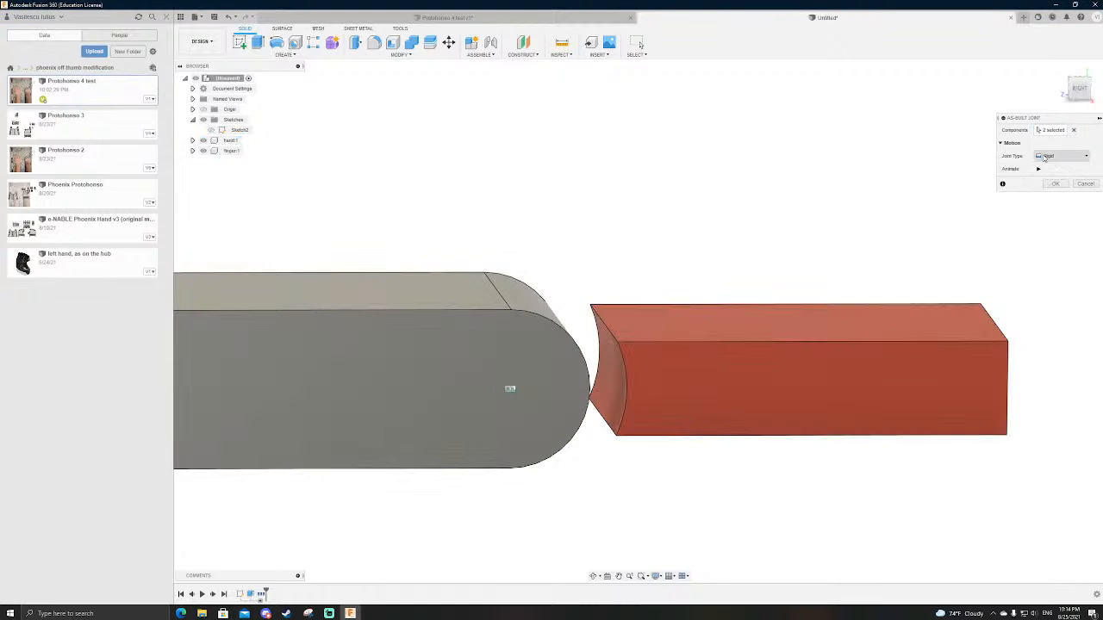
left_click(1044, 156)
left_click(1051, 173)
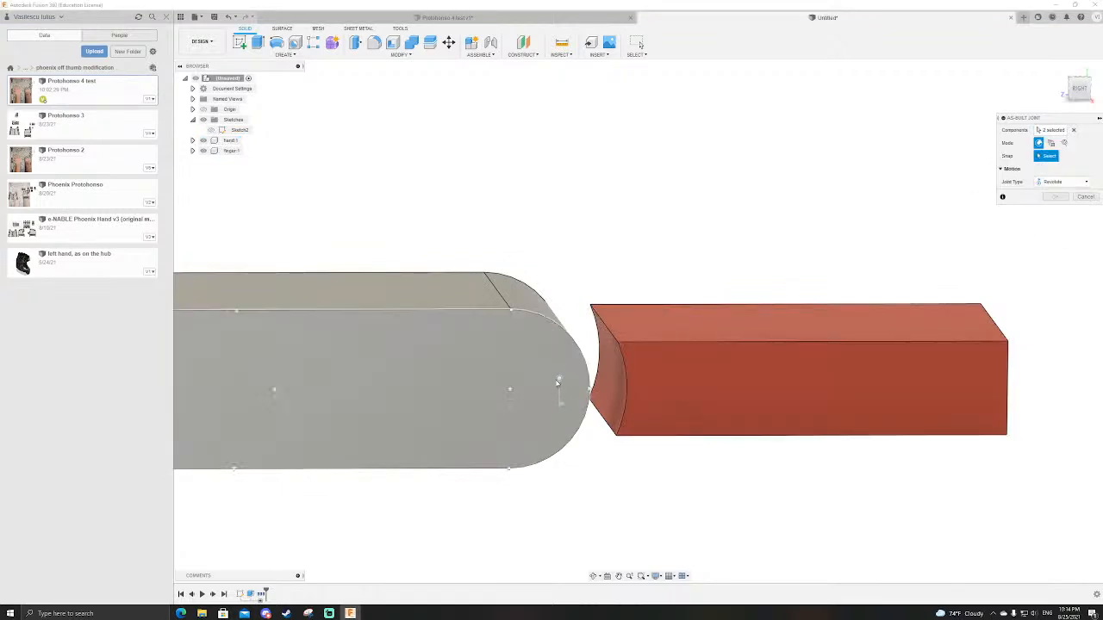
left_click(508, 392)
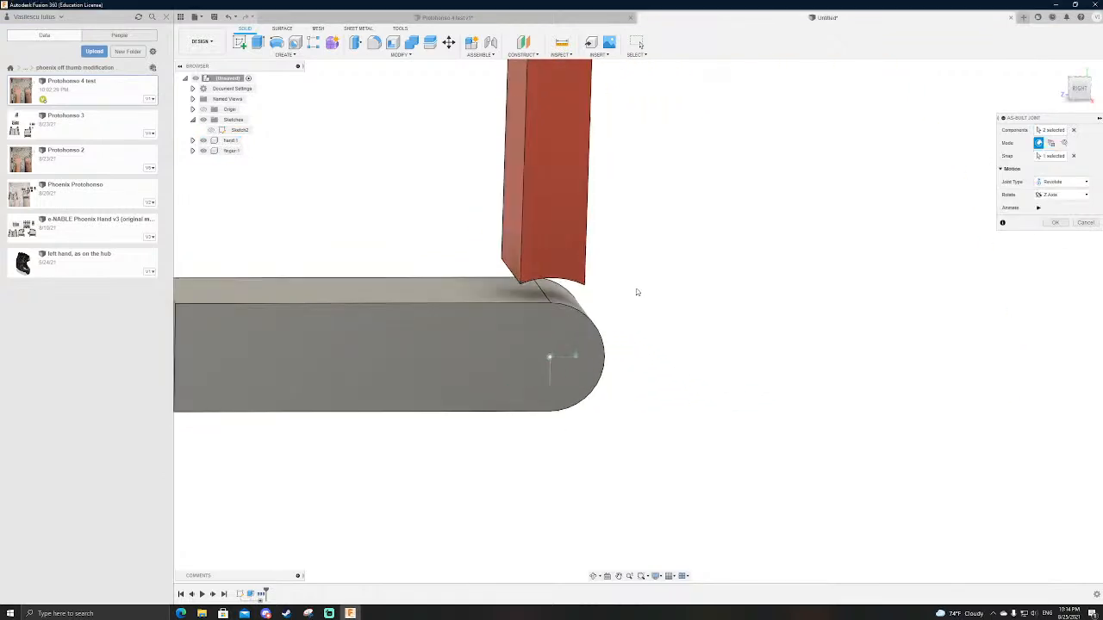
key("Return")
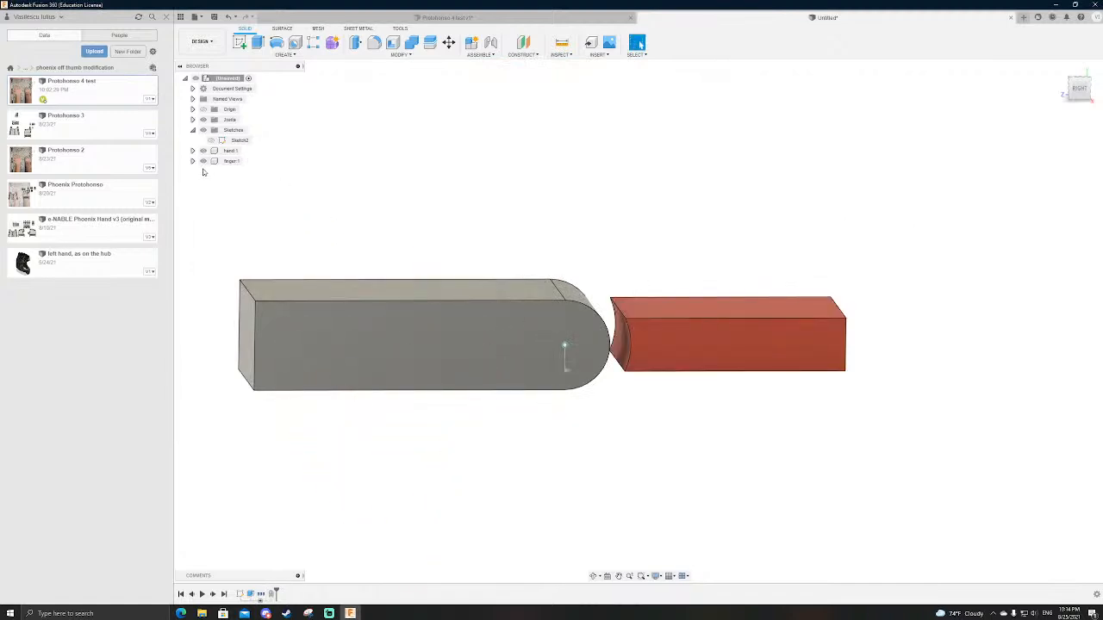
Step: Limit the revolute joint's rotation to a minimum of -90 degrees and a maximum of 0 degrees
left_click(193, 119)
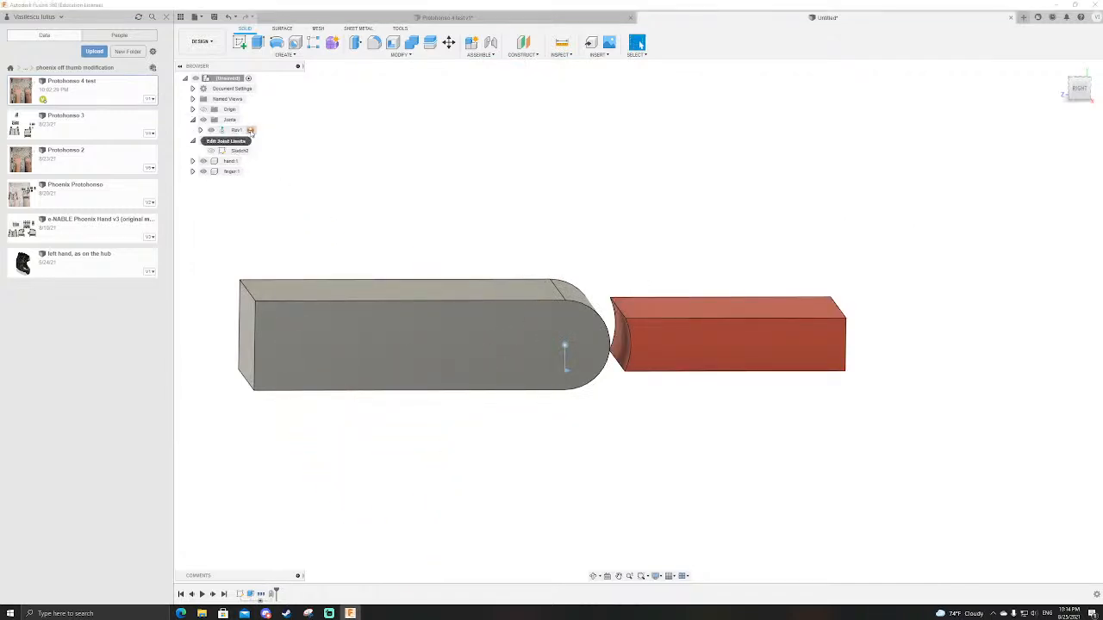
left_click(250, 131)
left_click(1032, 143)
left_click(1032, 169)
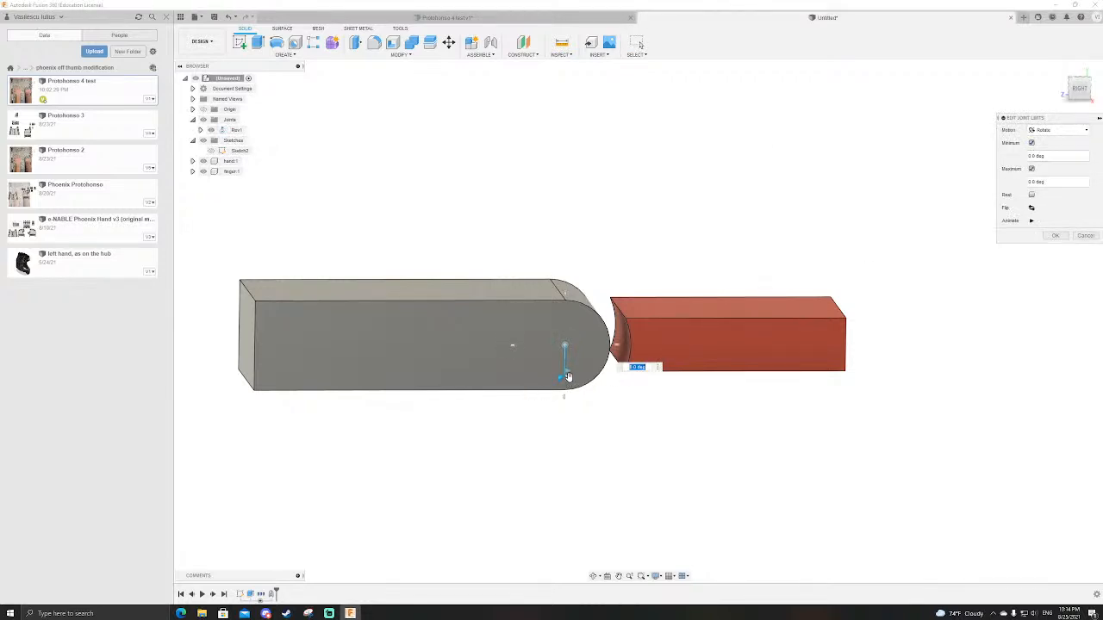
left_click_drag(568, 378, 519, 336)
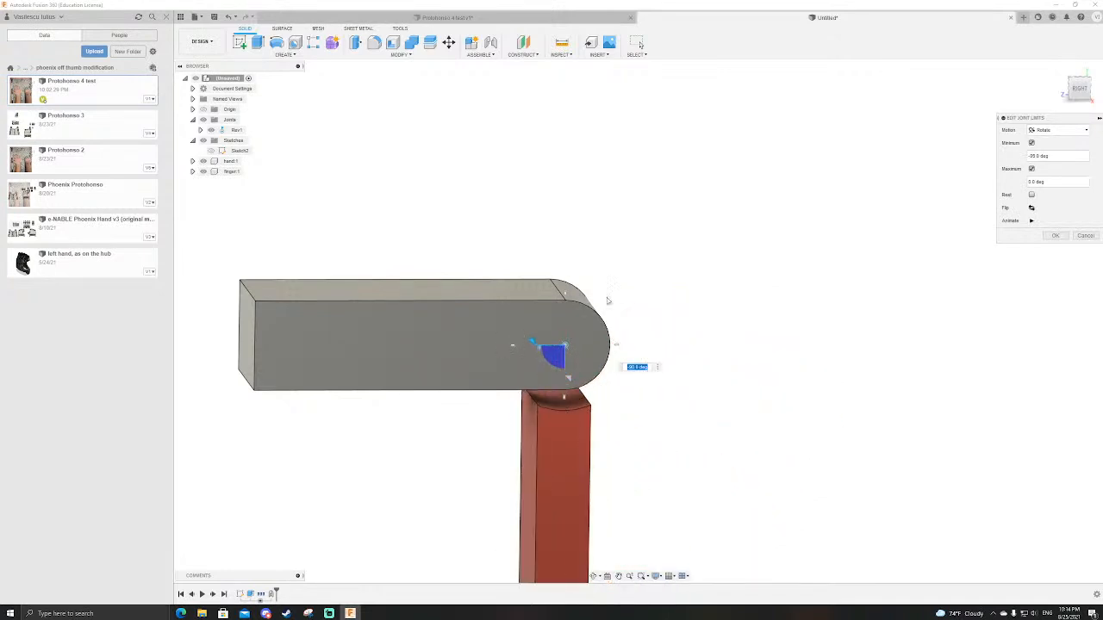
key("Return")
Step: Animate the limited joint and check the finger's swing around the hand from the side
right_click(237, 130)
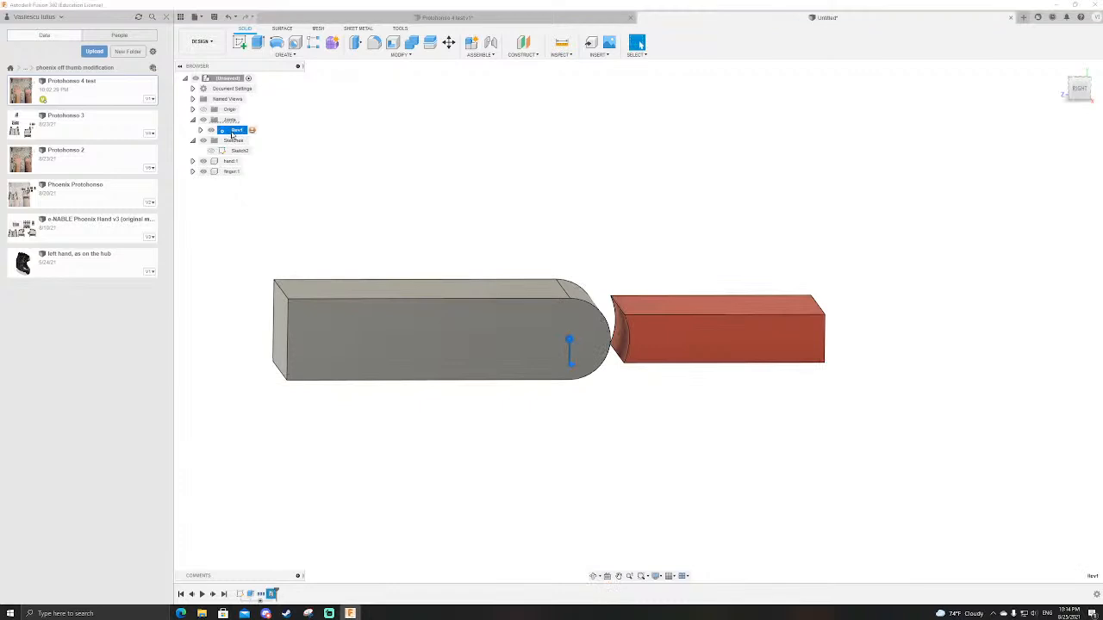
left_click(266, 212)
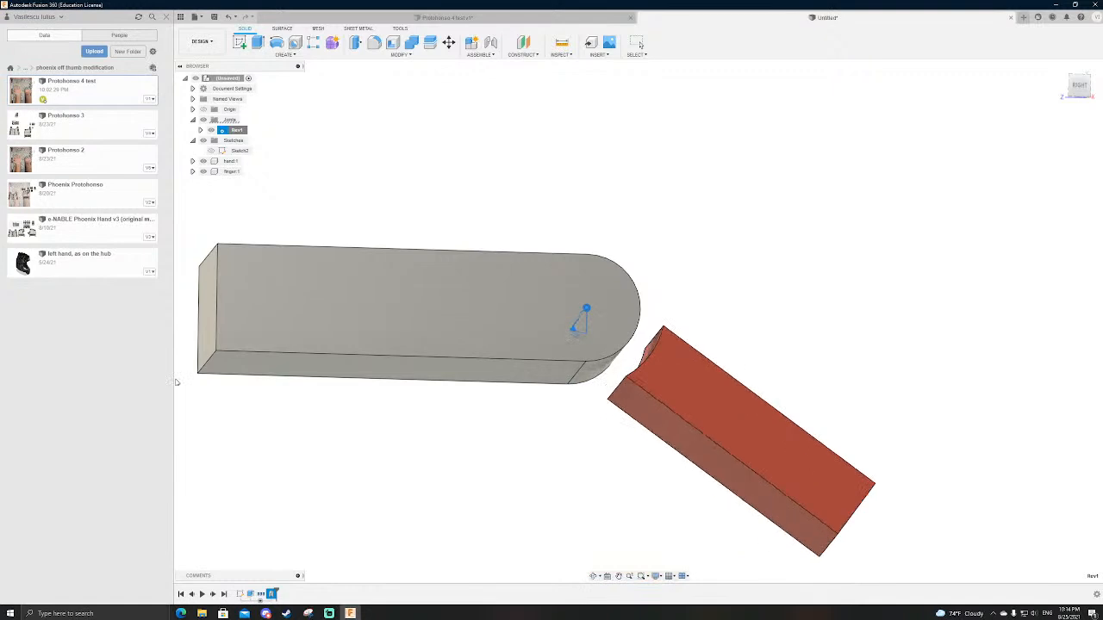
middle_click_drag(266, 347, 492, 270, "shift")
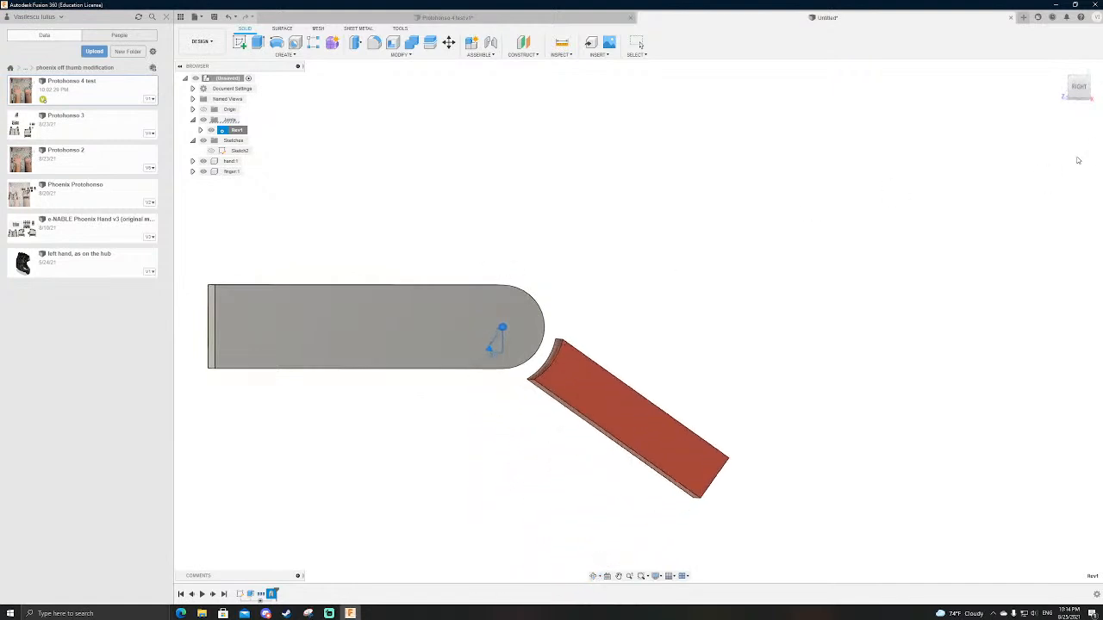
left_click(1079, 88)
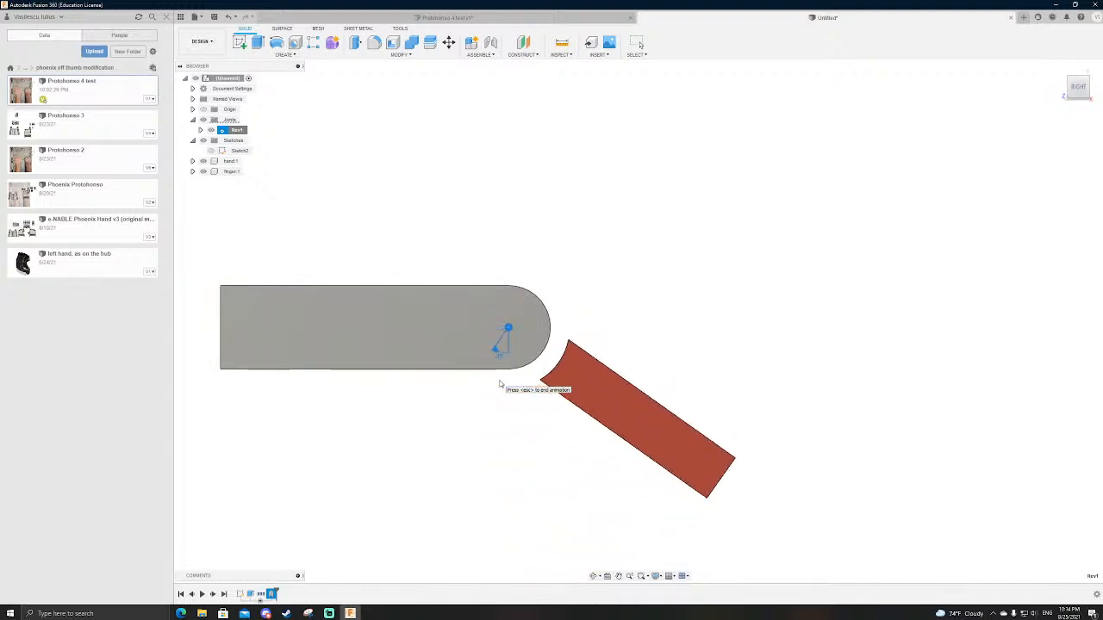
key("Escape")
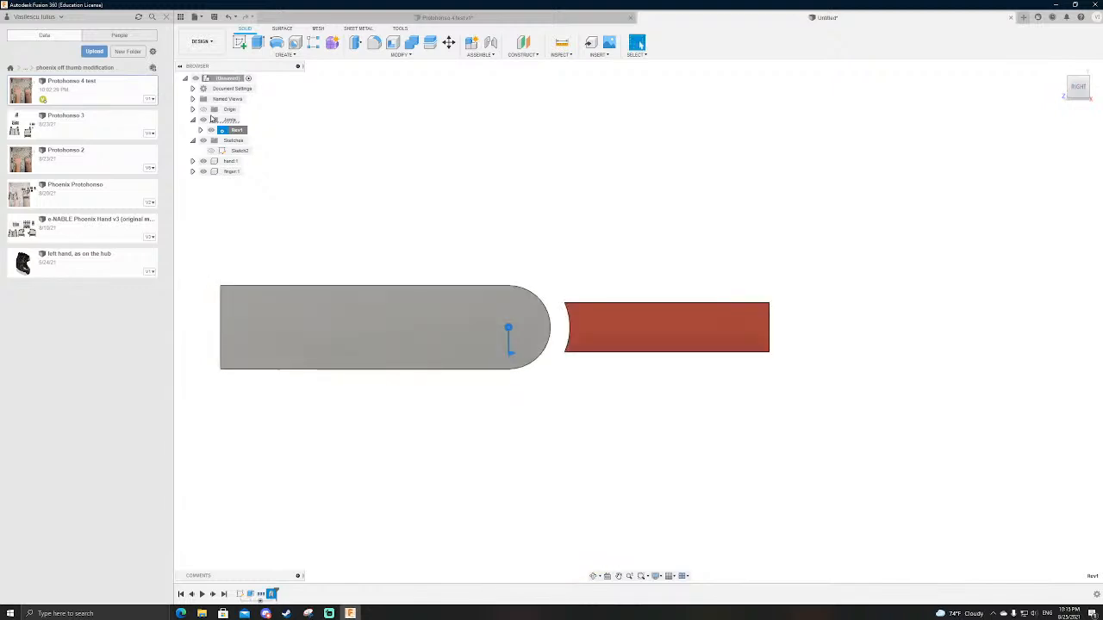
Step: In the existing sketch, draw a strip about 82 mm long along the hand's underside, from the outer circle's lowest point, closed against the hand's lower edge
double_click(252, 154)
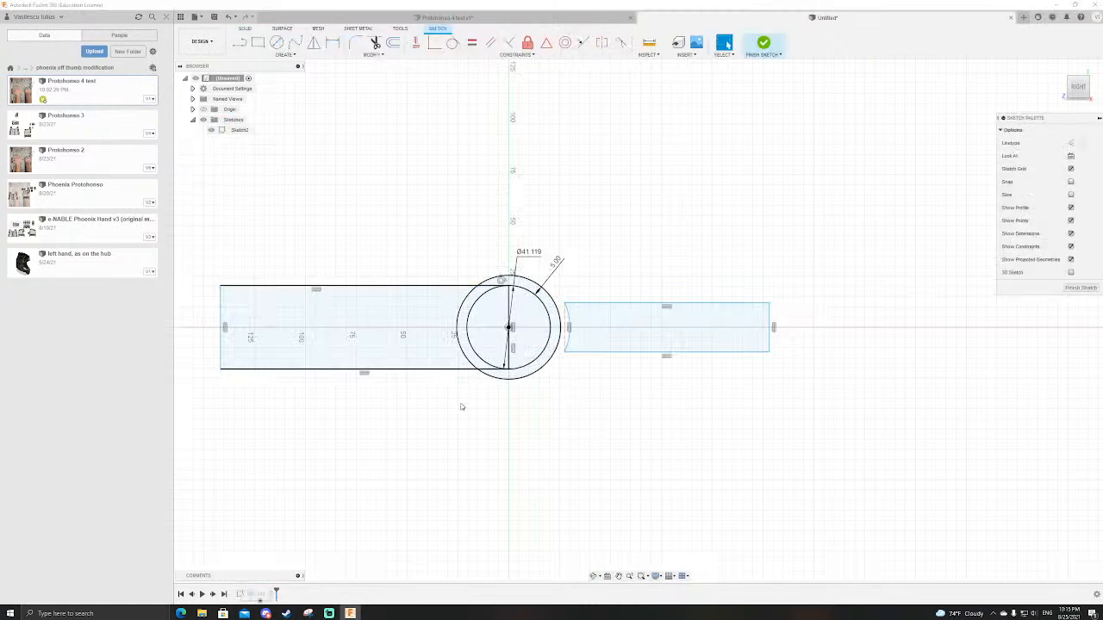
scroll(510, 381, "up", 5)
left_click(509, 380)
scroll(638, 389, "down", 3)
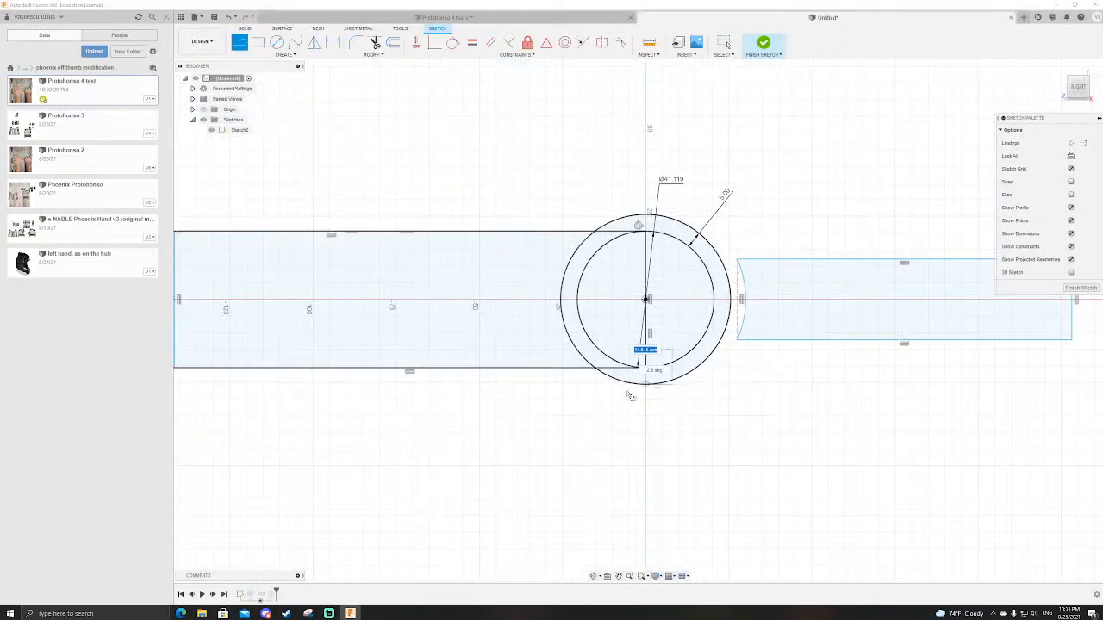
left_click(373, 385)
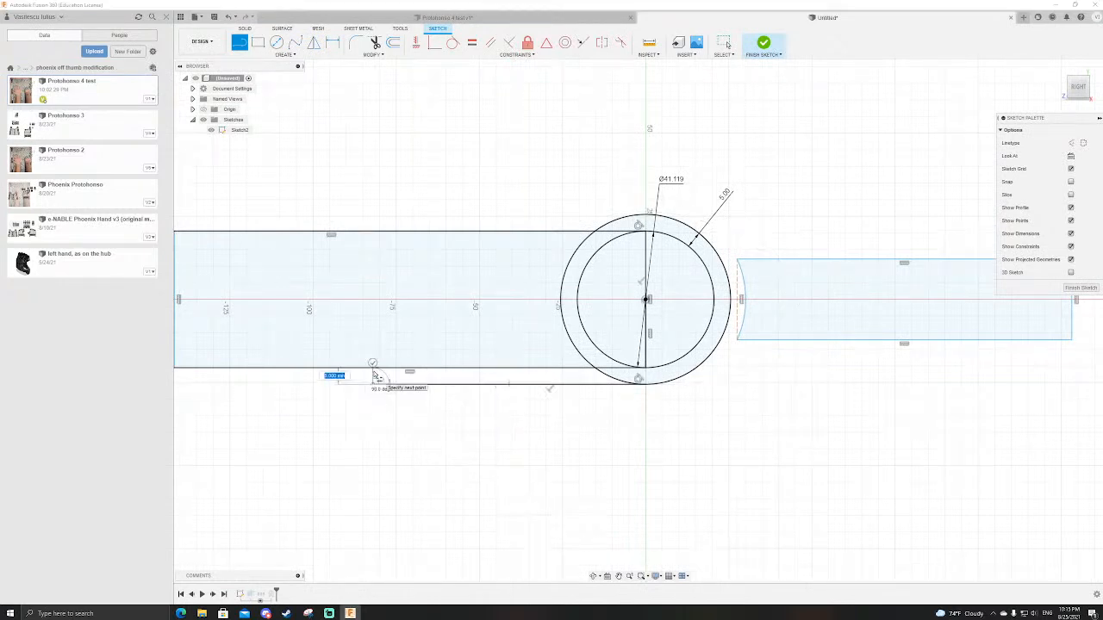
key("Escape")
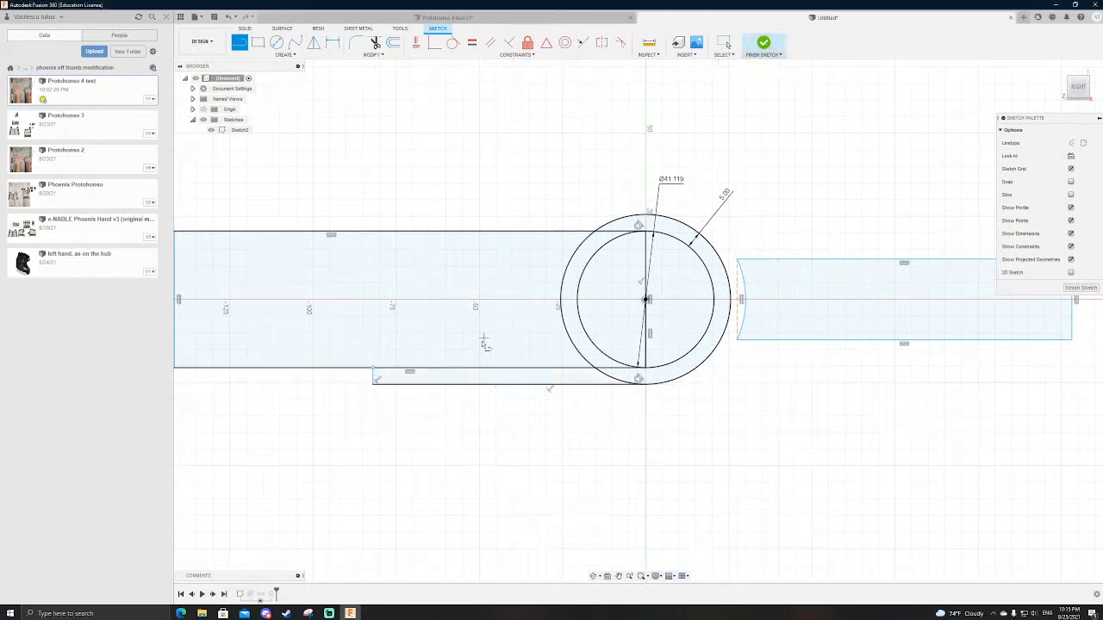
scroll(363, 384, "up", 3)
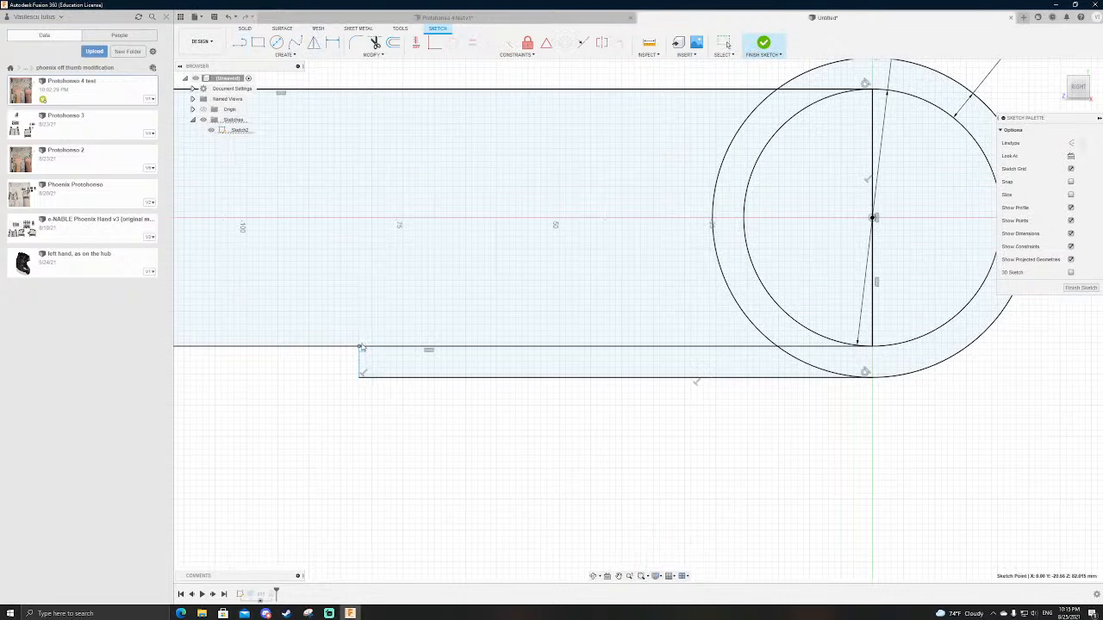
key("Escape")
scroll(362, 349, "down", 3)
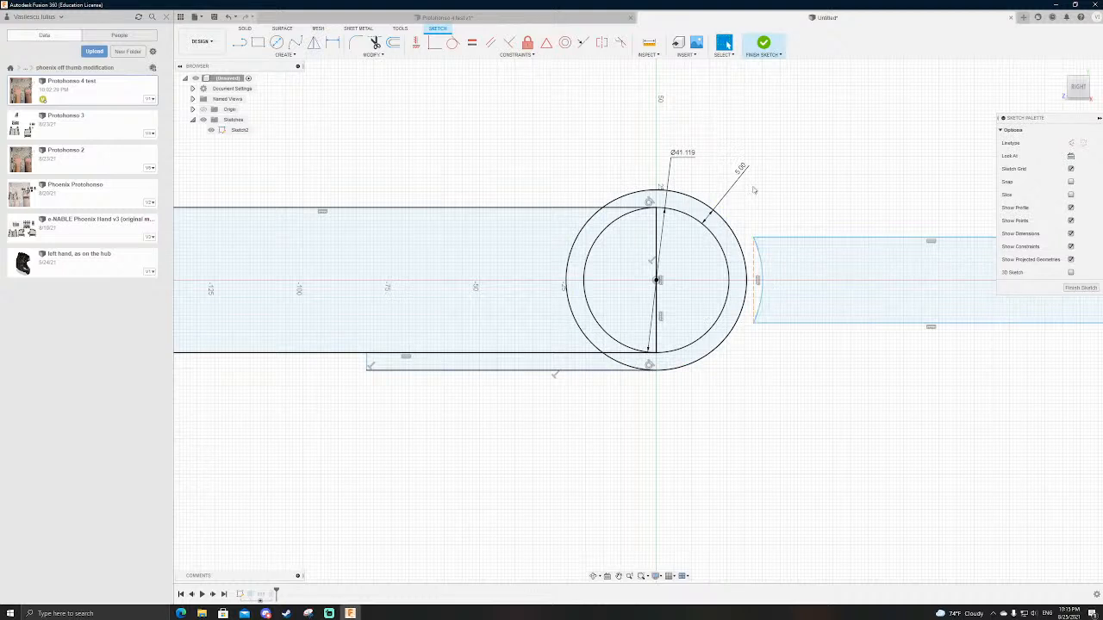
left_click(764, 44)
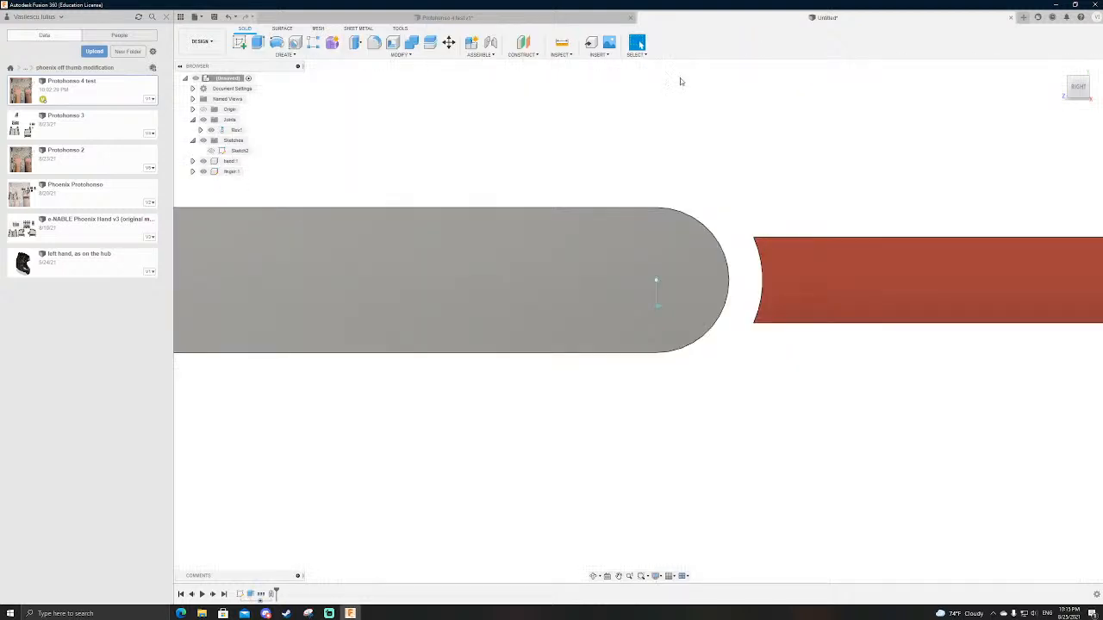
Step: Add an upright block outline to the sketch, rising from the outer circle's finger-side point, across, and back down to the circle's highest point
double_click(247, 151)
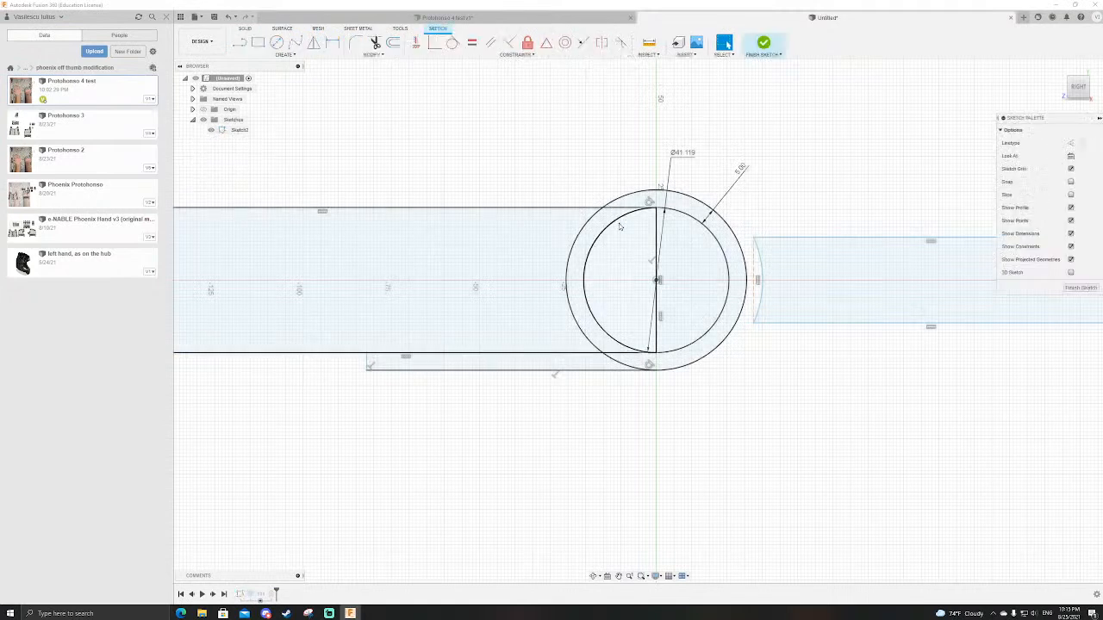
left_click(747, 282)
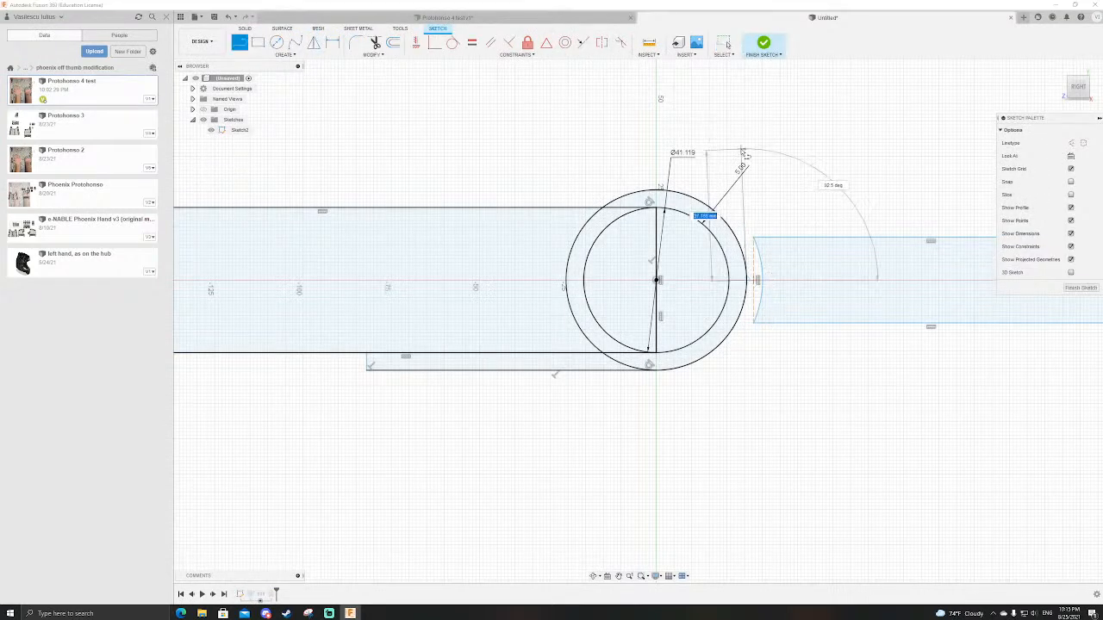
left_click(747, 143)
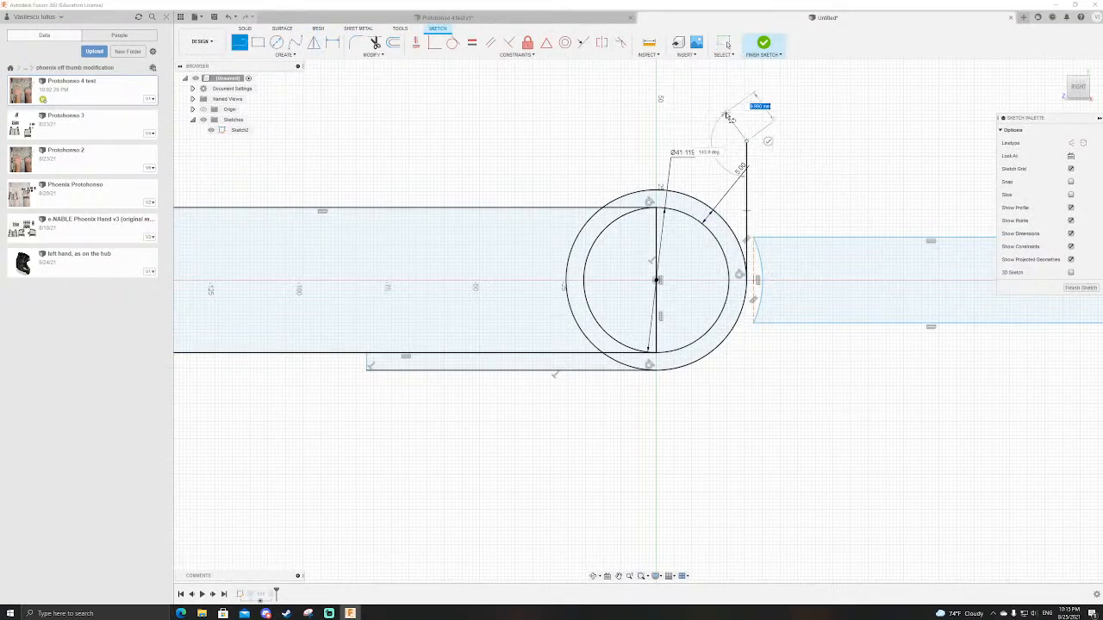
left_click(652, 141)
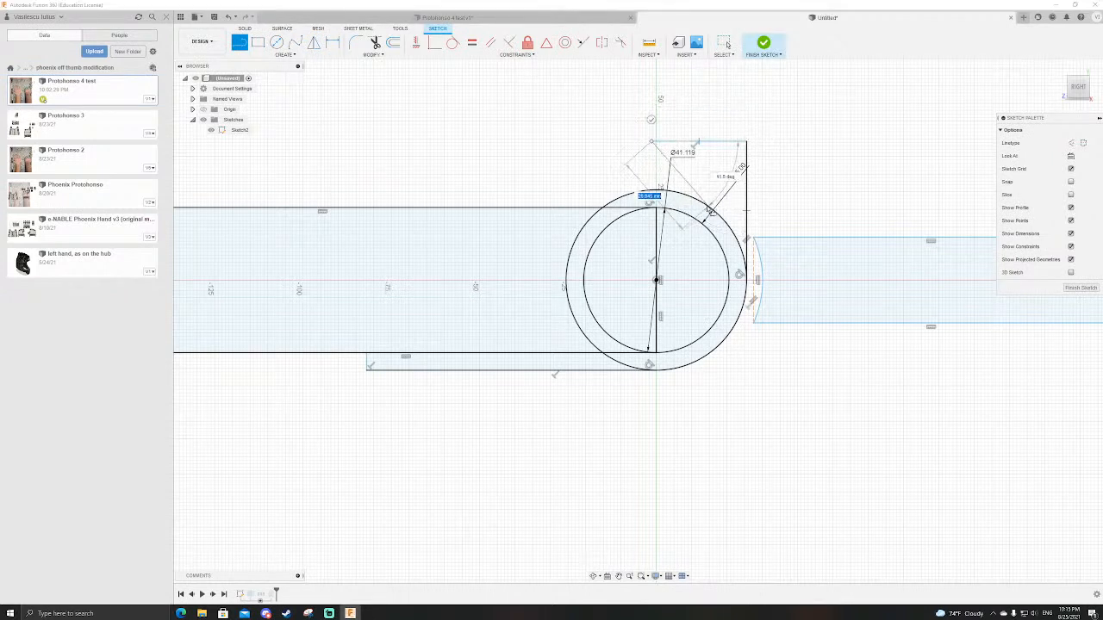
left_click(658, 189)
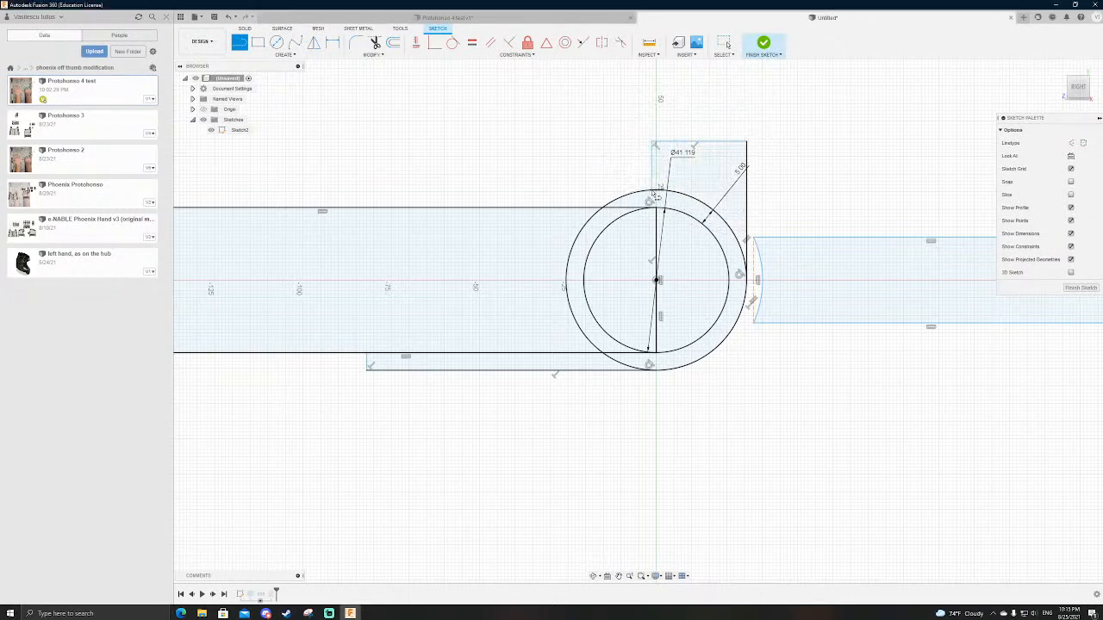
left_click(762, 43)
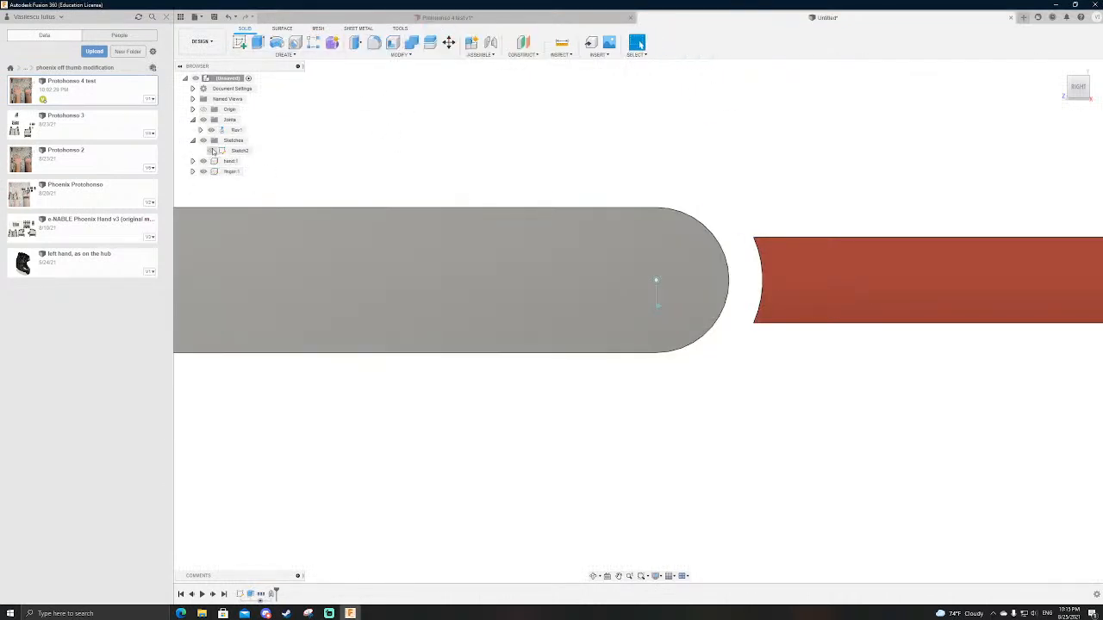
Step: Extrude the upright block, outer ring band and underside strip profiles together across the hand's width as a new body
left_click(212, 151)
key("e")
left_click(685, 355)
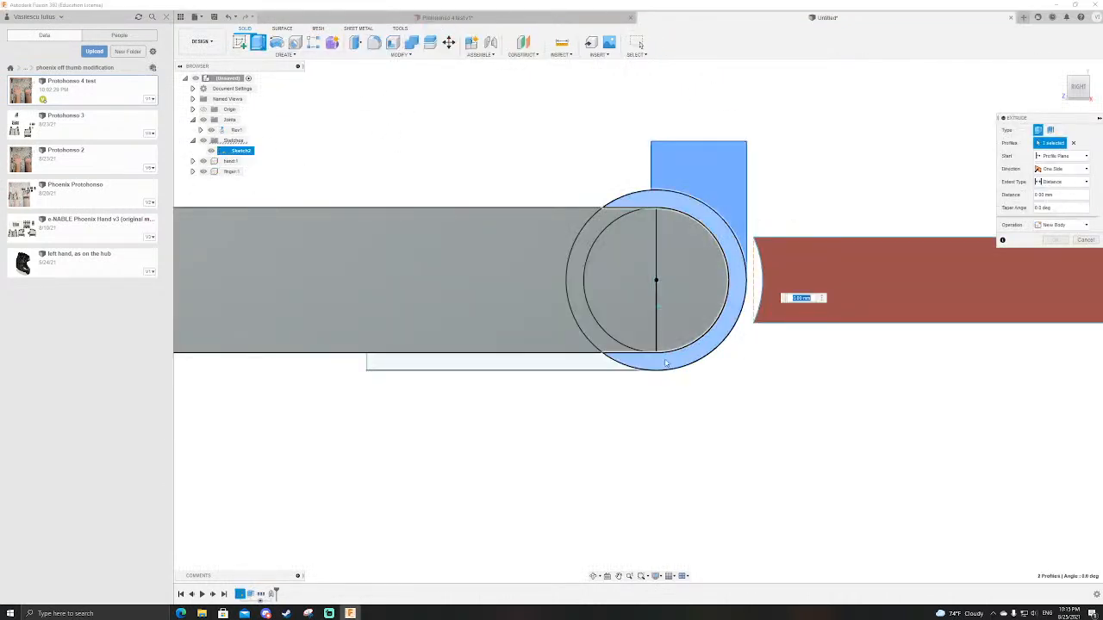
left_click(571, 365)
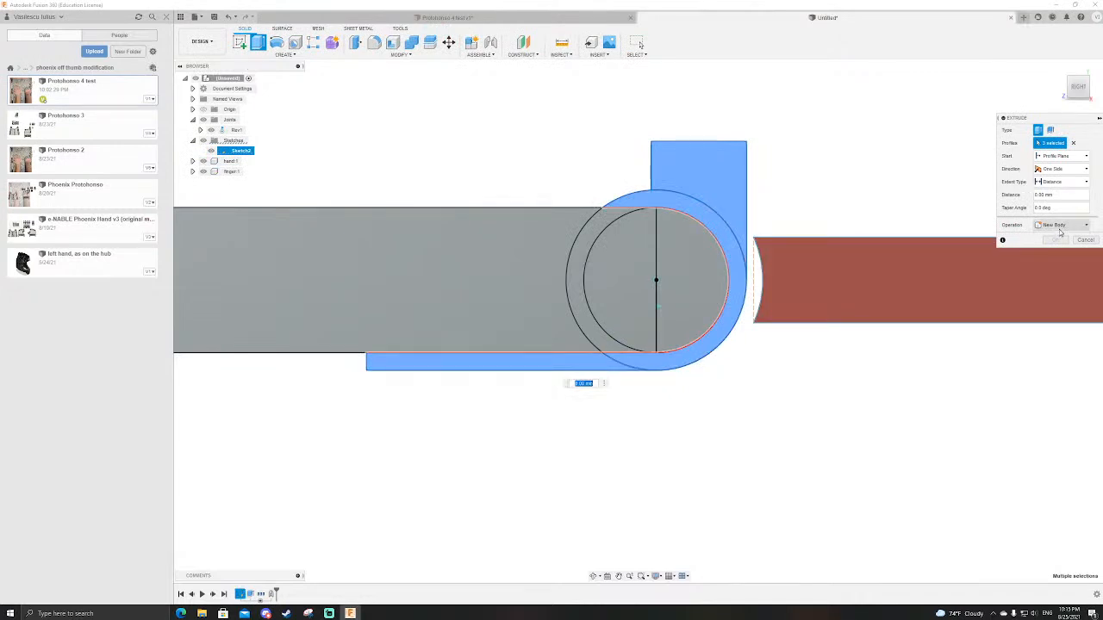
scroll(601, 434, "down", 3)
scroll(647, 385, "up", 2)
middle_click_drag(753, 247, 1032, 265, "shift")
left_click(1065, 265)
key("Return")
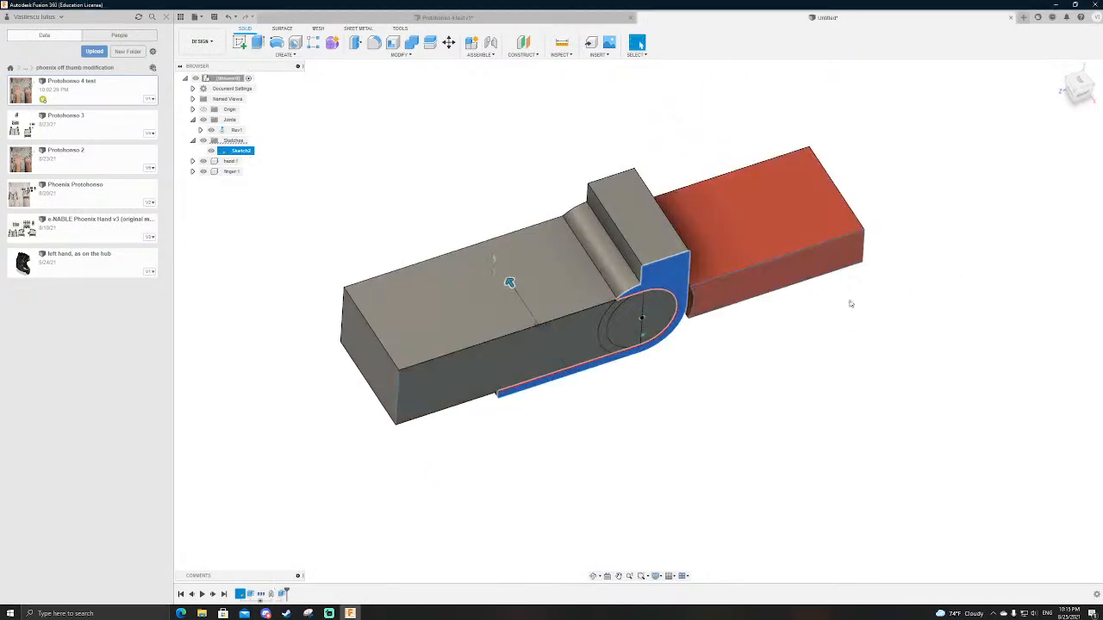
Step: Search the appearance library for black plastic, apply Coating - Black Oxide to the new wrap-around body, and hide the sketch
key("a")
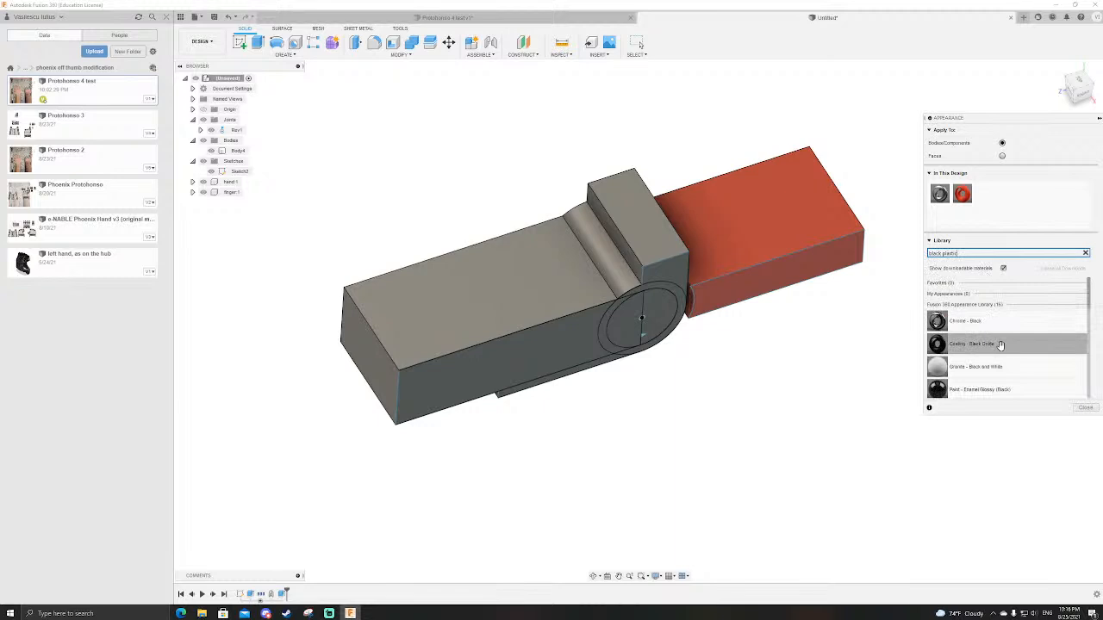
left_click_drag(999, 345, 645, 250)
key("Escape")
mouse_move(246, 176)
middle_mouse_down("shift")
mouse_move(526, 180)
mouse_move(509, 164)
middle_mouse_up("shift")
Step: Animate the joint again and examine from the side how the finger swings around the black body
scroll(509, 164, "down", 1)
scroll(685, 249, "up", 4)
middle_click_drag(669, 204, 667, 200, "shift")
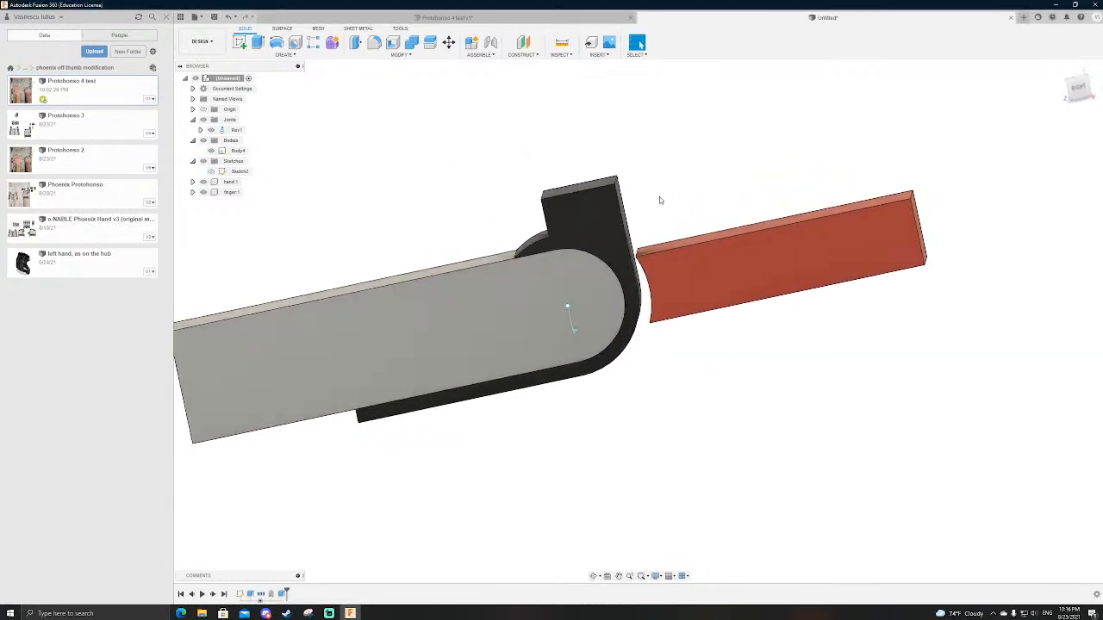
scroll(666, 196, "up", 3)
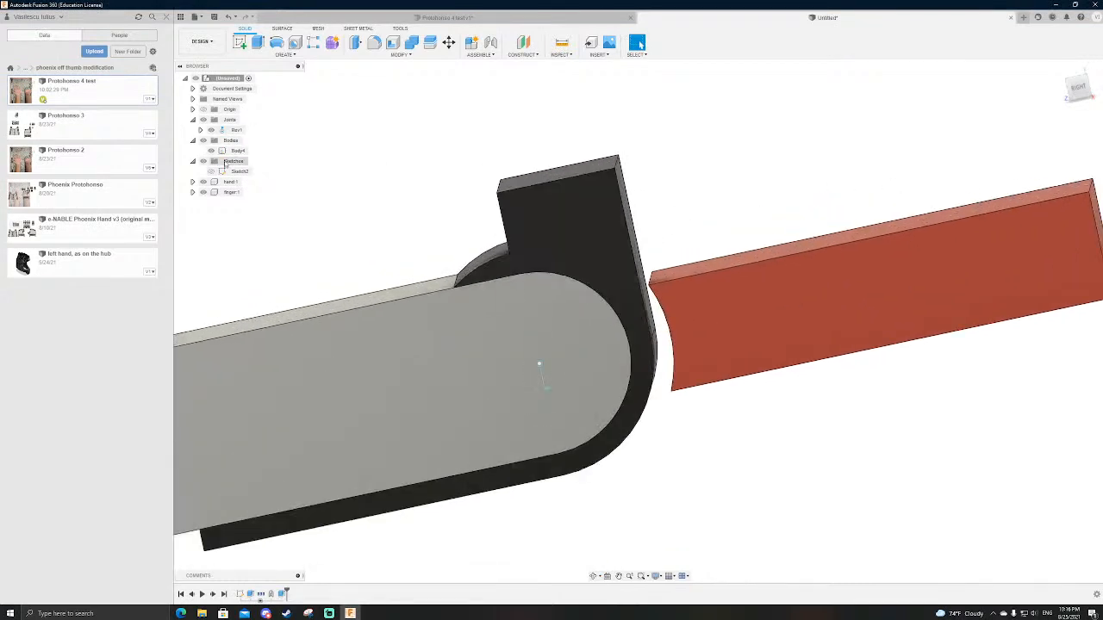
right_click(233, 130)
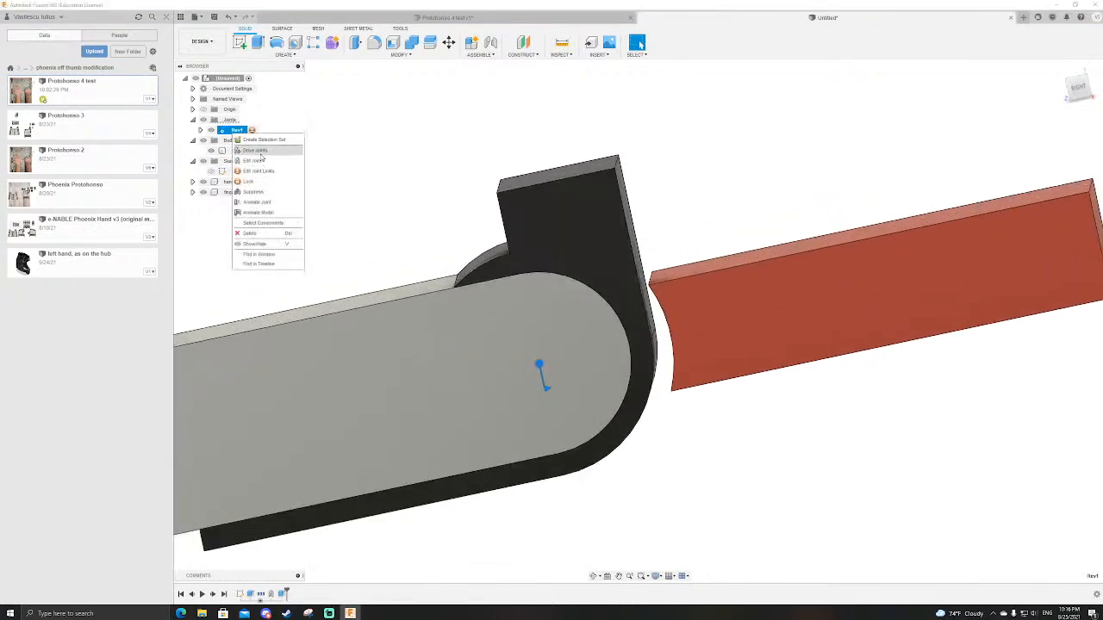
left_click(259, 213)
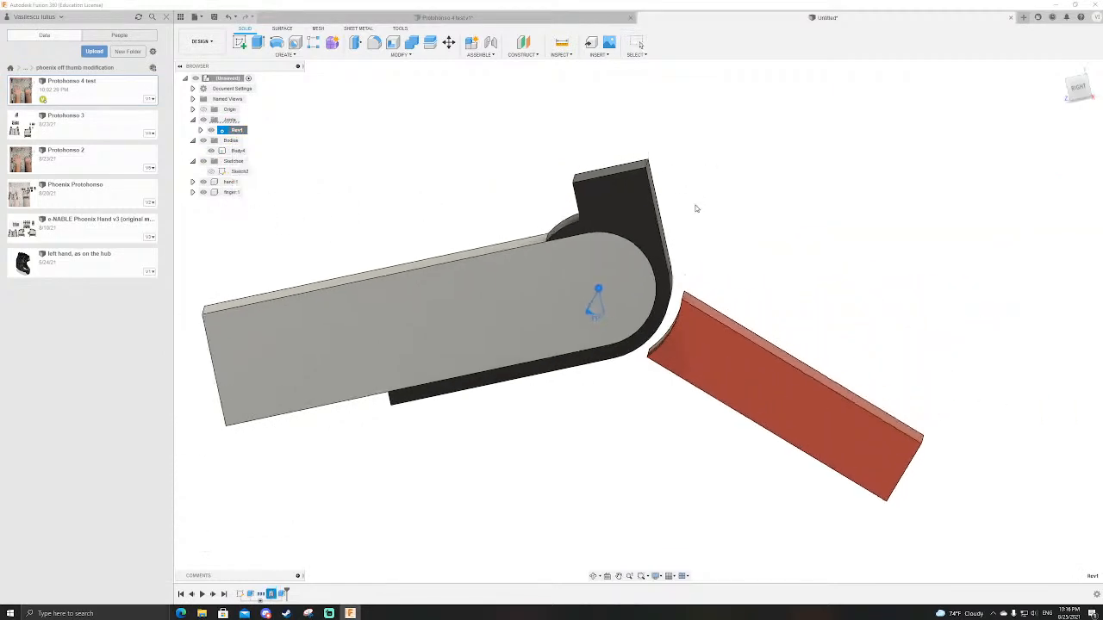
middle_click_drag(690, 292, 706, 276, "shift")
left_click(1077, 79)
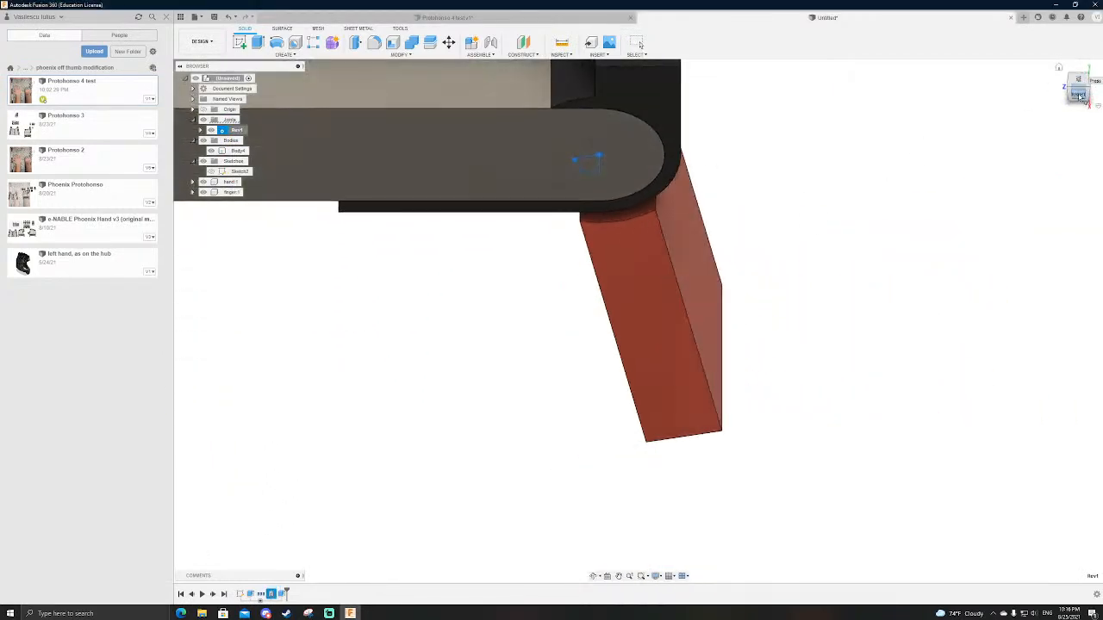
left_click(1079, 90)
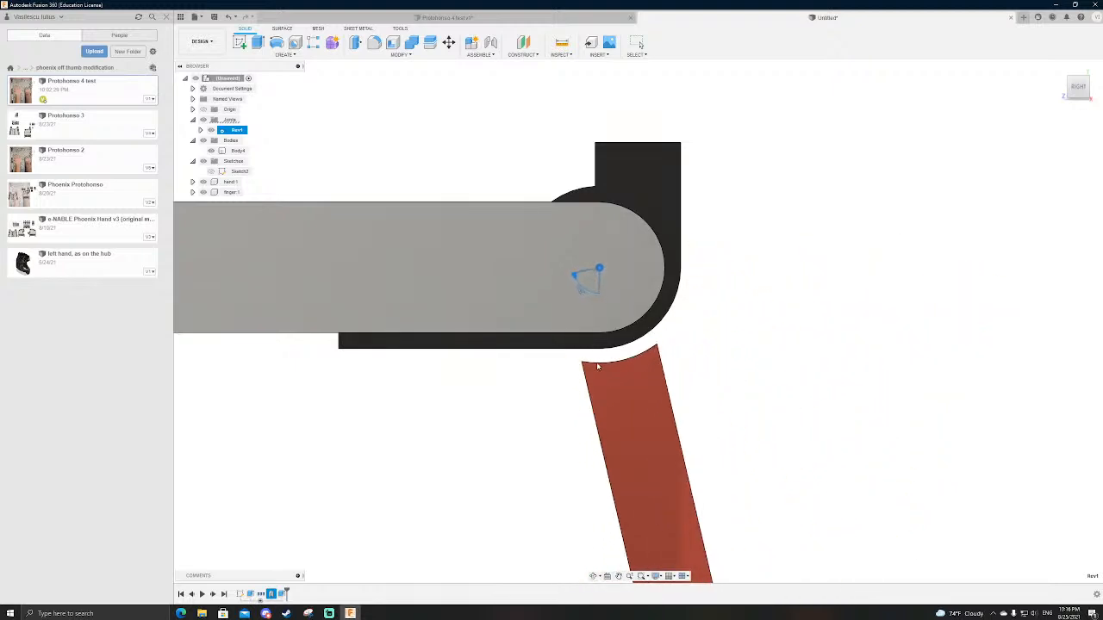
key("Escape")
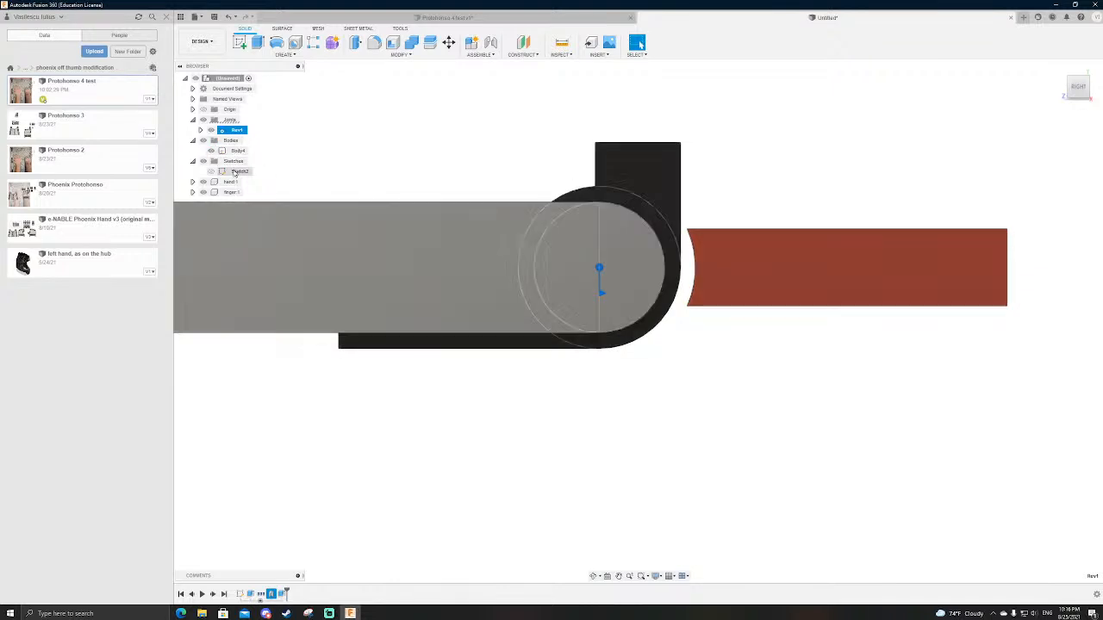
Step: In the sketch, move the finger's concave arc inward so it meets the outer circle around the hand's rounded end
double_click(234, 172)
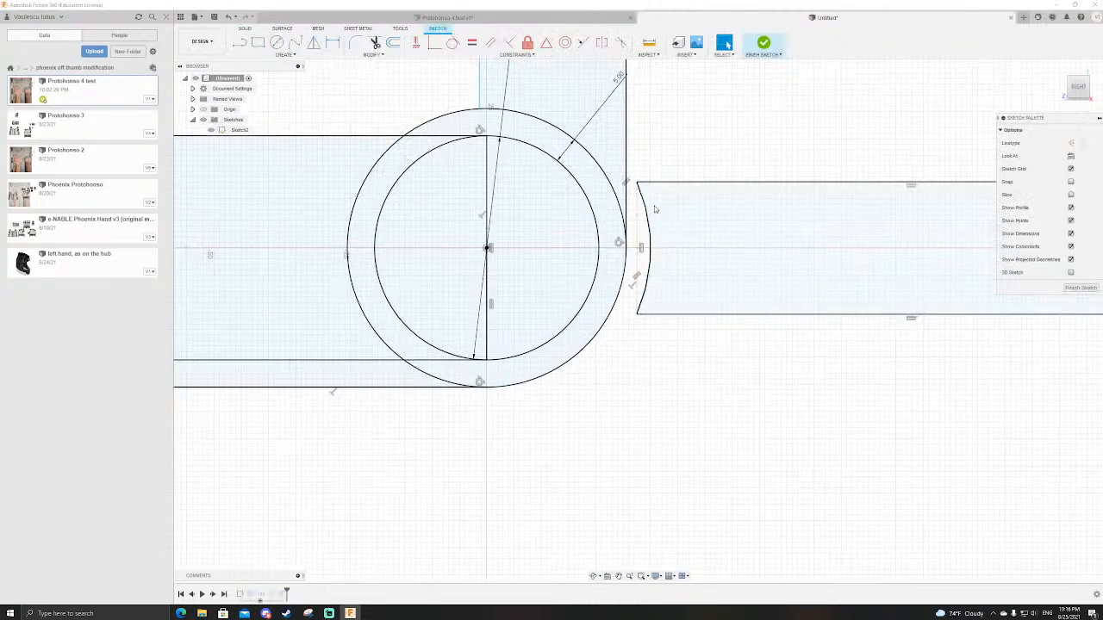
left_click_drag(645, 239, 607, 240)
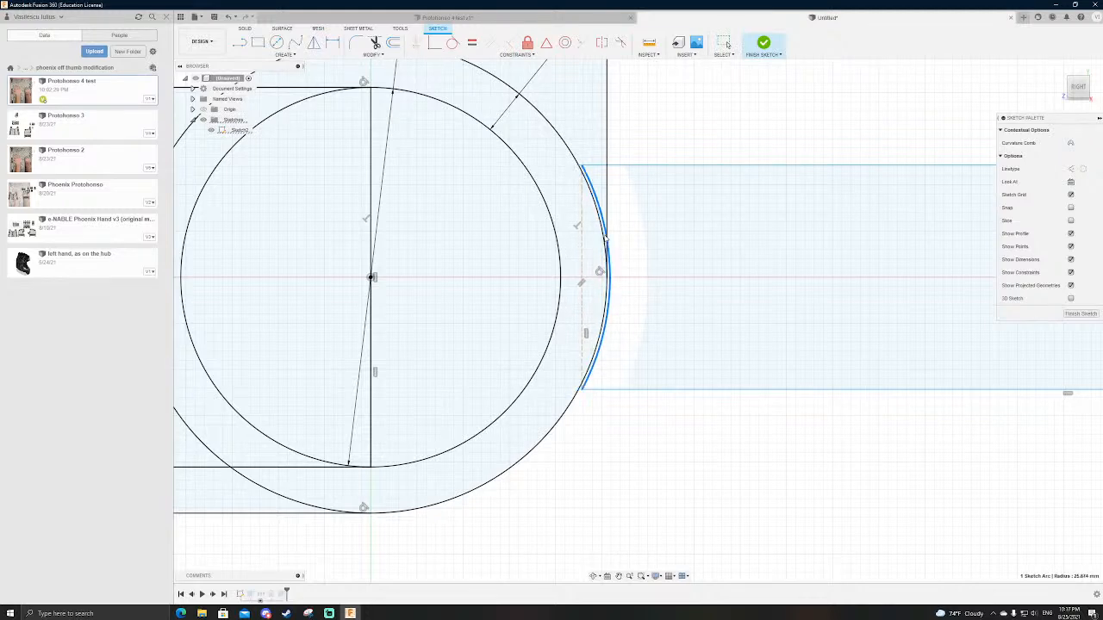
scroll(607, 239, "down", 3)
scroll(606, 233, "up", 4)
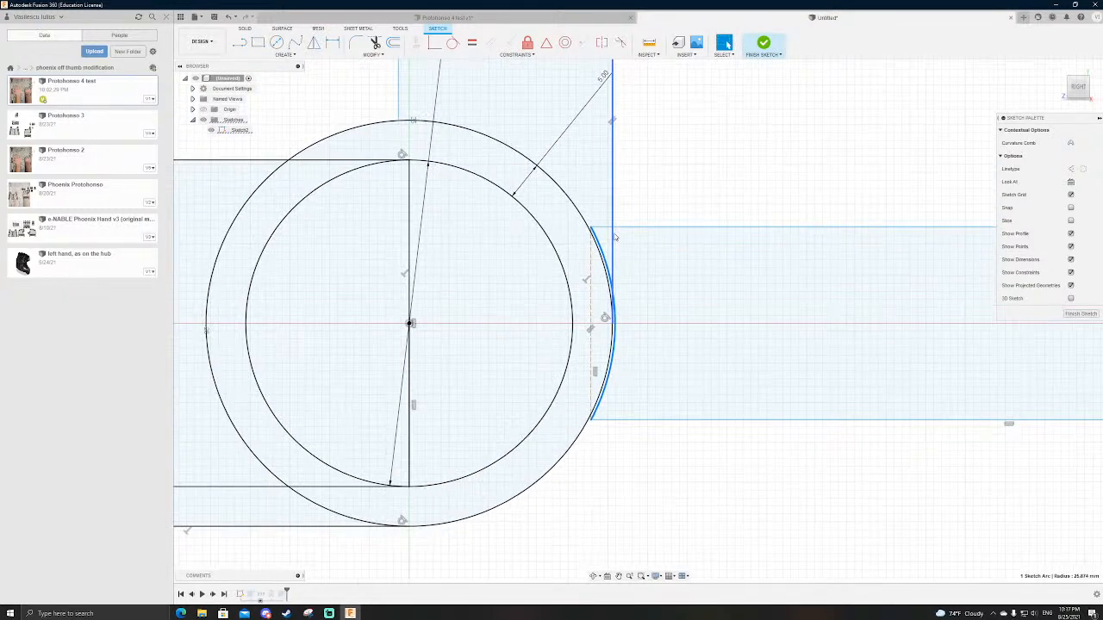
Step: Finish the sketch, drive the revolute joint to -90 deg and examine where the finger's concave end meets the black body
left_click(763, 45)
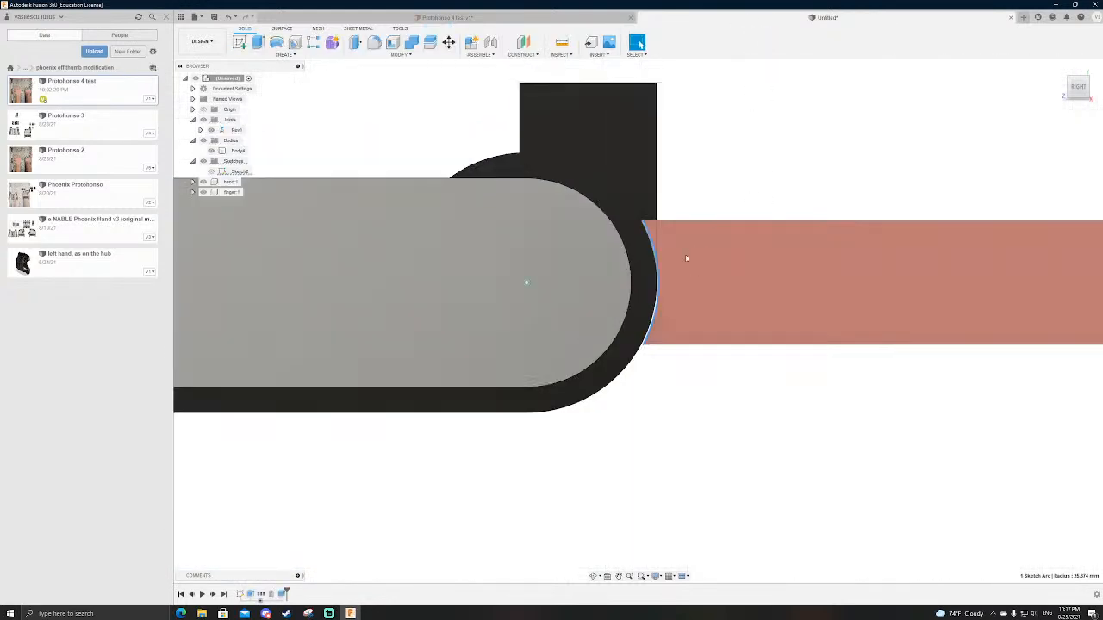
right_click(231, 131)
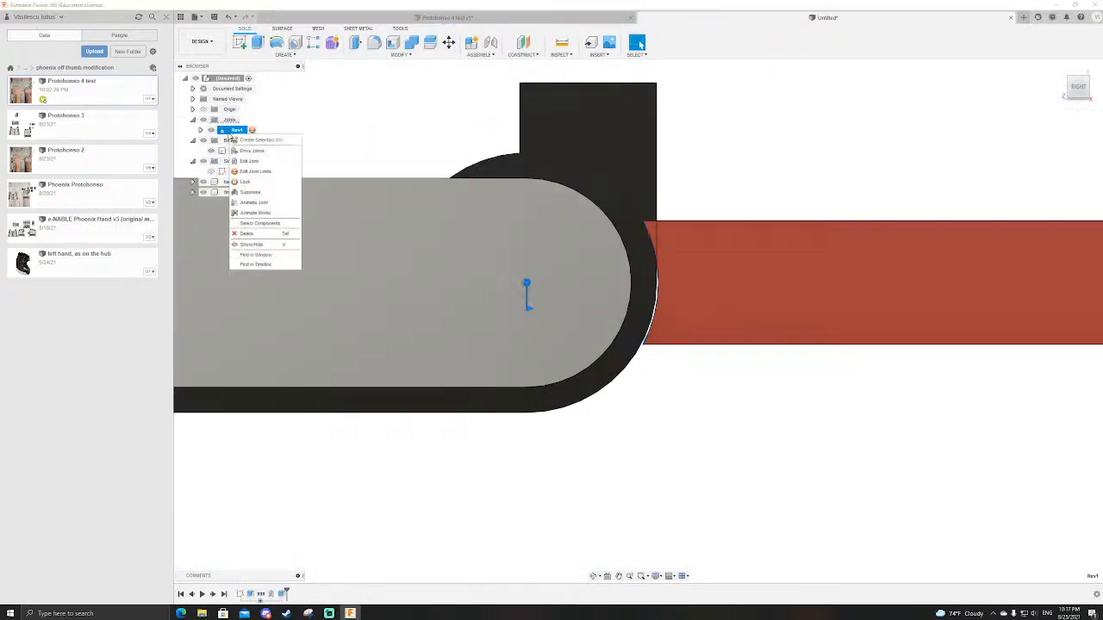
left_click(259, 211)
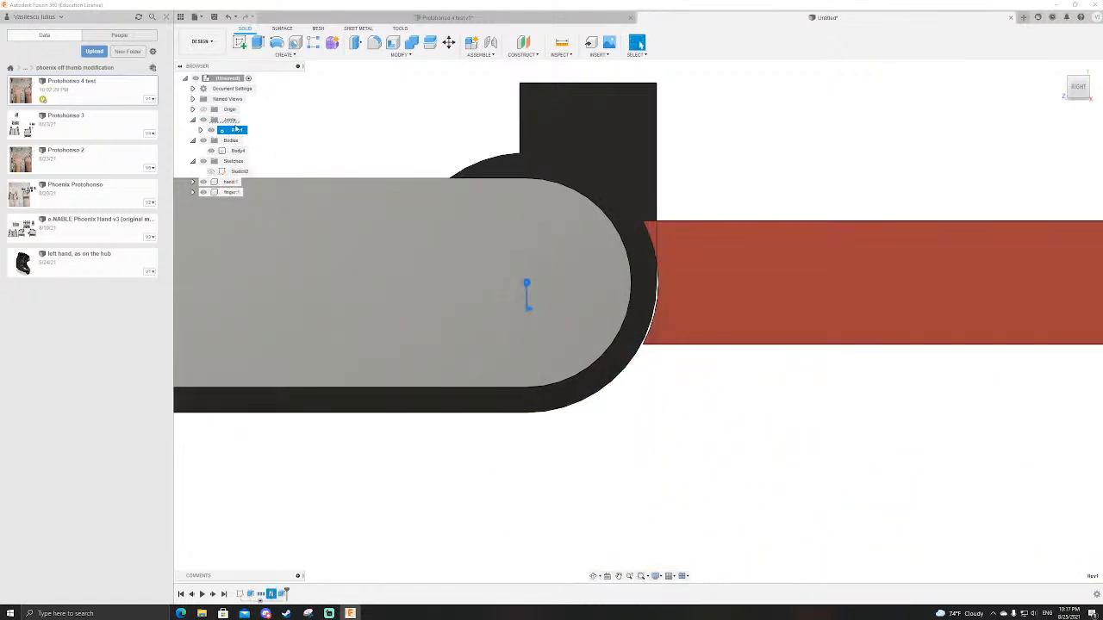
right_click(237, 131)
left_click(262, 146)
left_click_drag(515, 332, 481, 287)
scroll(466, 253, "down", 3)
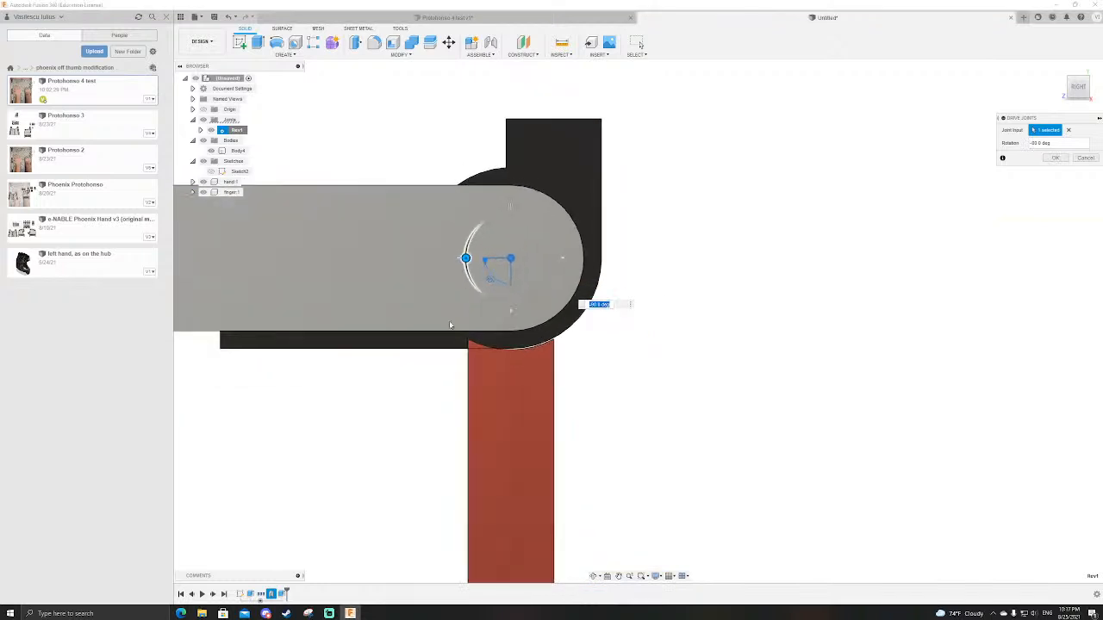
scroll(479, 333, "up", 6)
mouse_move(444, 428)
middle_mouse_down("shift")
mouse_move(437, 420)
mouse_move(444, 427)
middle_mouse_up("shift")
scroll(490, 362, "down", 2)
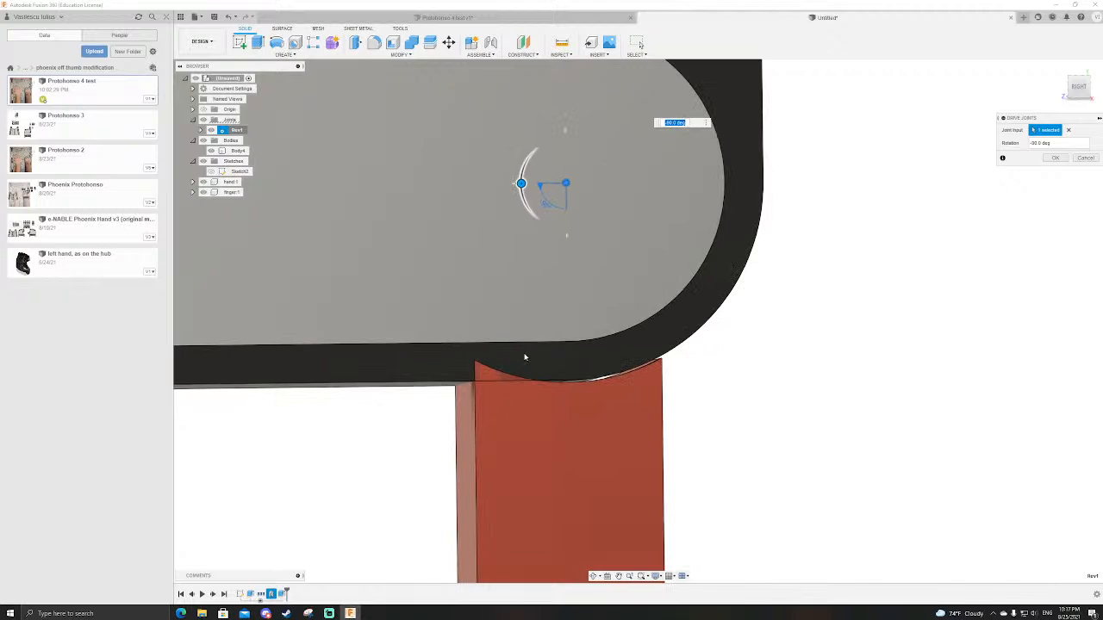
scroll(655, 319, "down", 2)
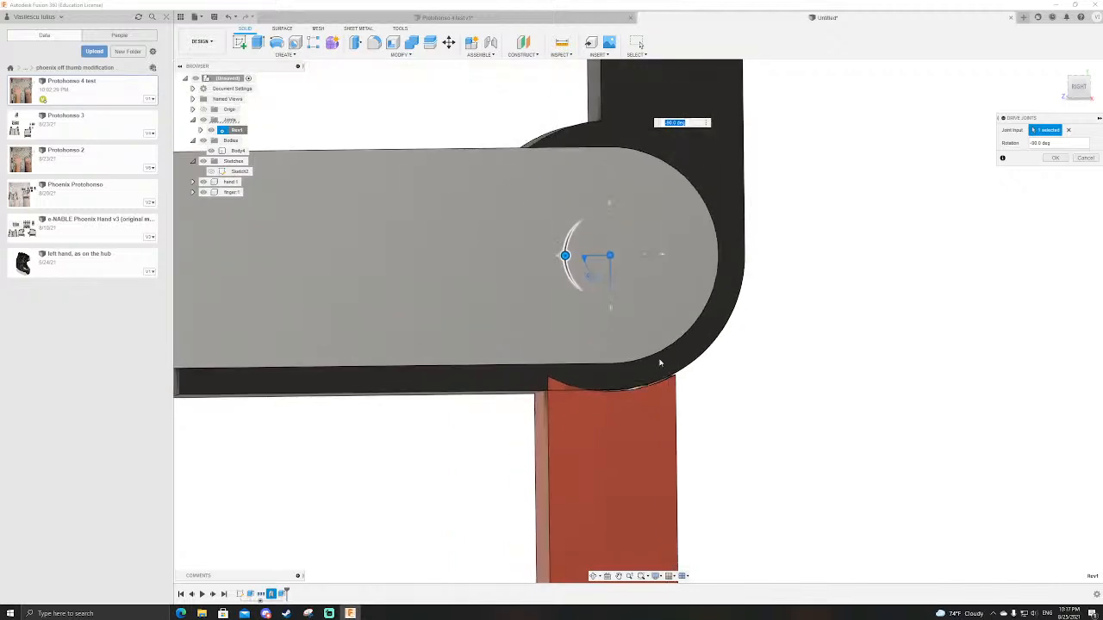
scroll(611, 337, "up", 3)
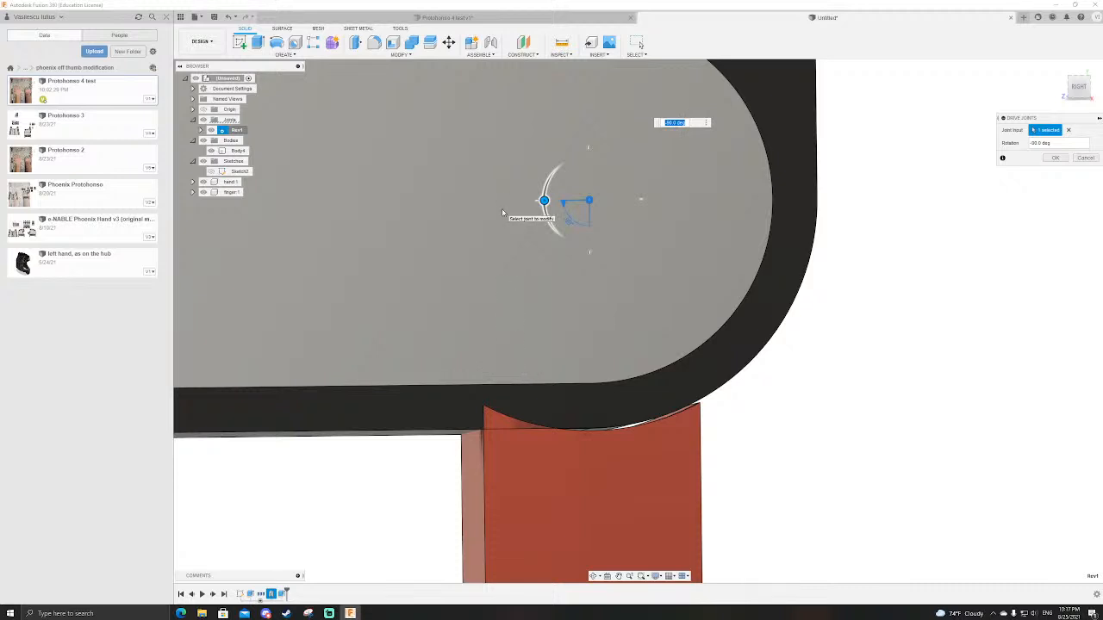
scroll(521, 276, "down", 1)
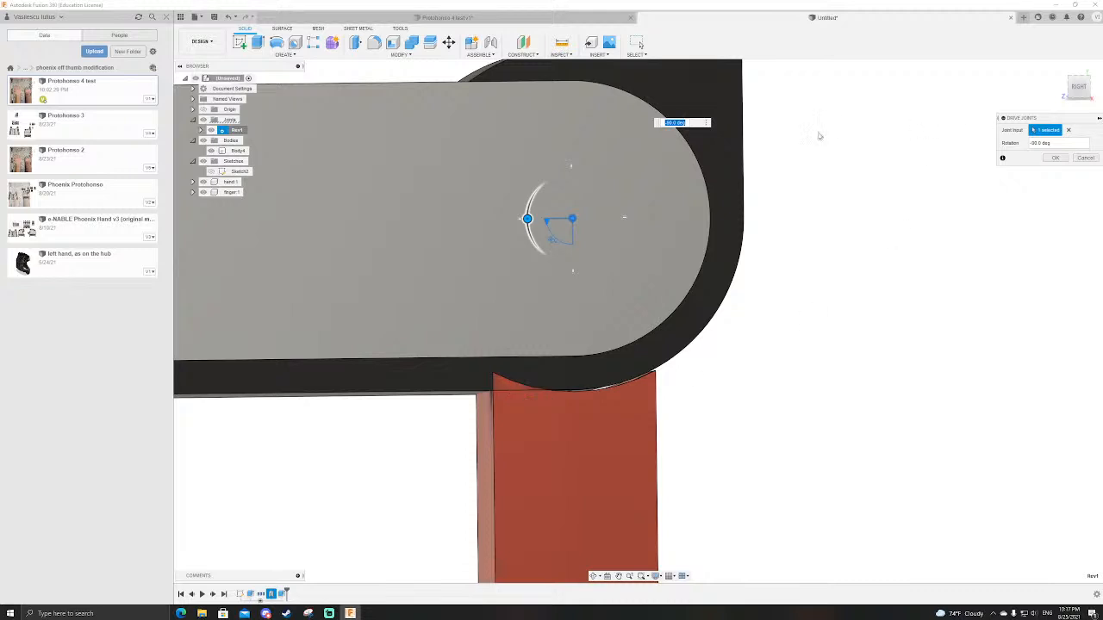
left_click(1085, 157)
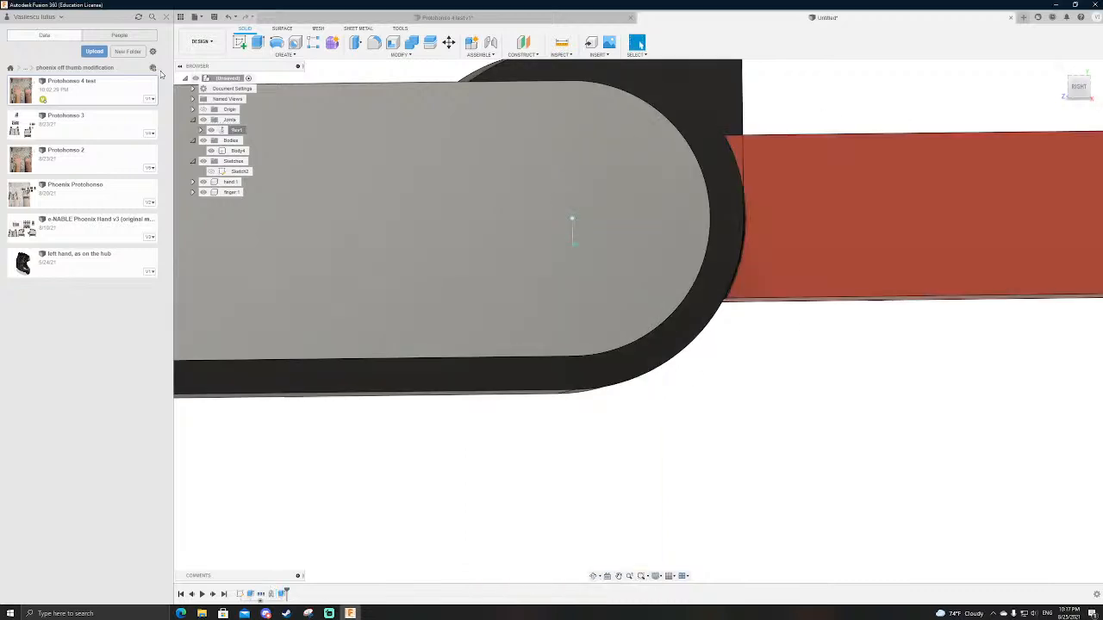
Step: Sketch a step notch from the finger arc's midpoint, with a short horizontal line and a vertical line about 12 mm long to the lower edge
double_click(239, 171)
scroll(668, 369, "up", 5)
key("l")
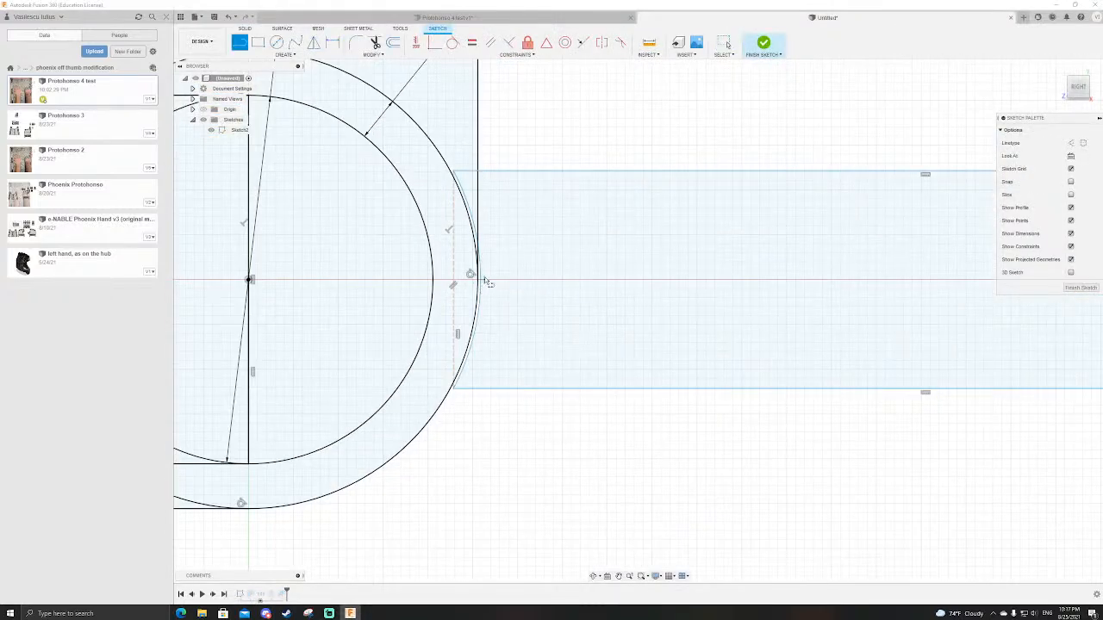
left_click(479, 280)
left_click(591, 280)
left_click(591, 386)
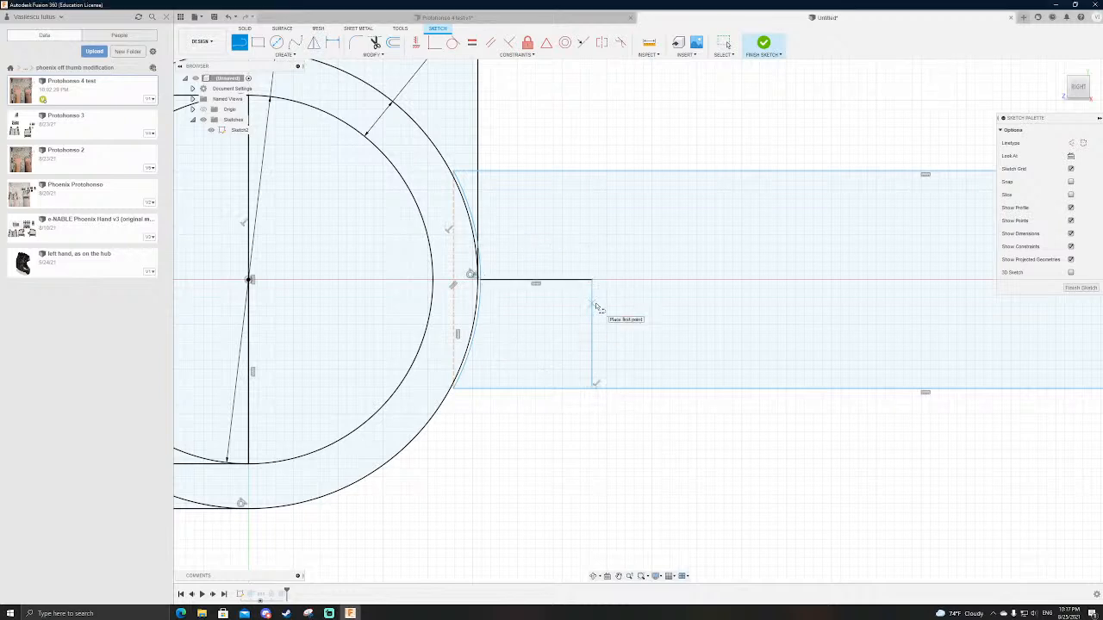
key("Escape")
left_click_drag(591, 324, 570, 323)
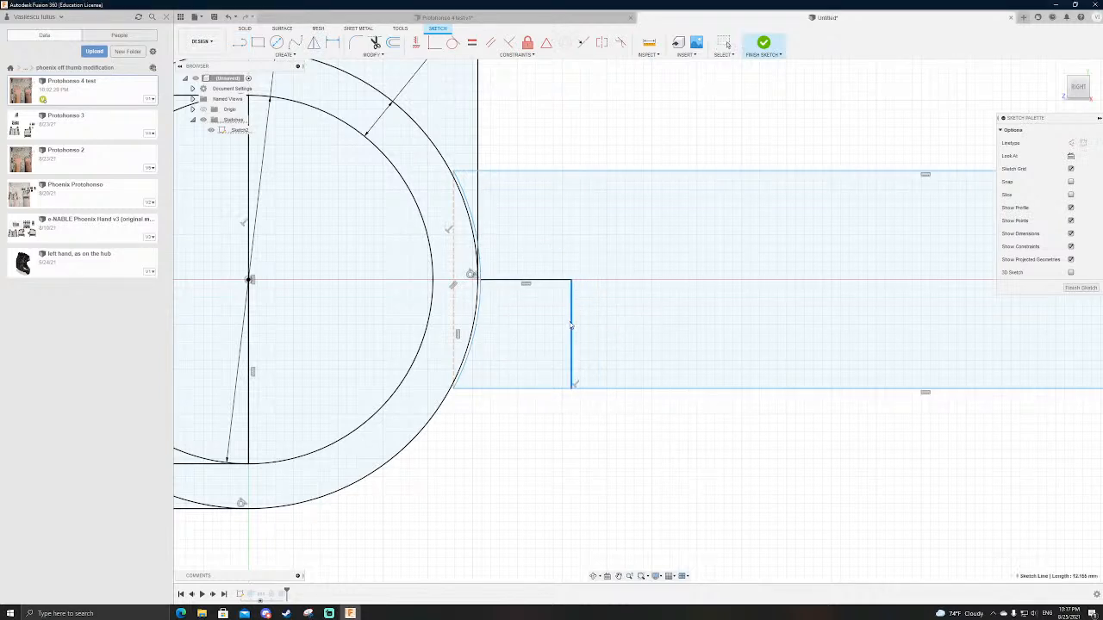
Step: Finish the sketch and reapply the hand and finger extrusion so the notch is left out of the finger
left_click(763, 43)
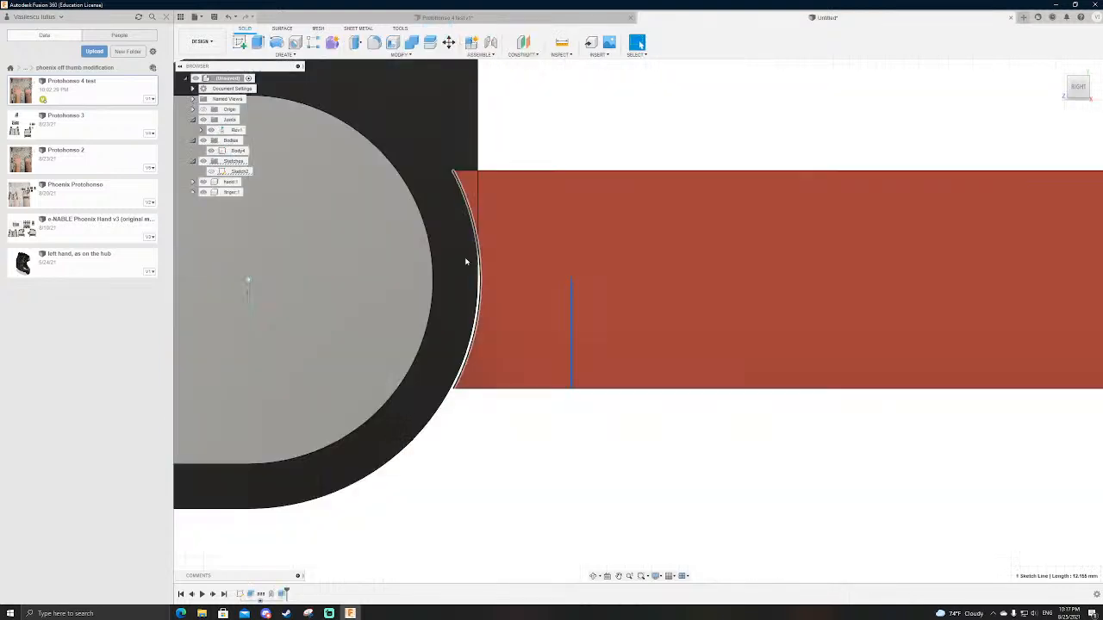
scroll(692, 315, "down", 4)
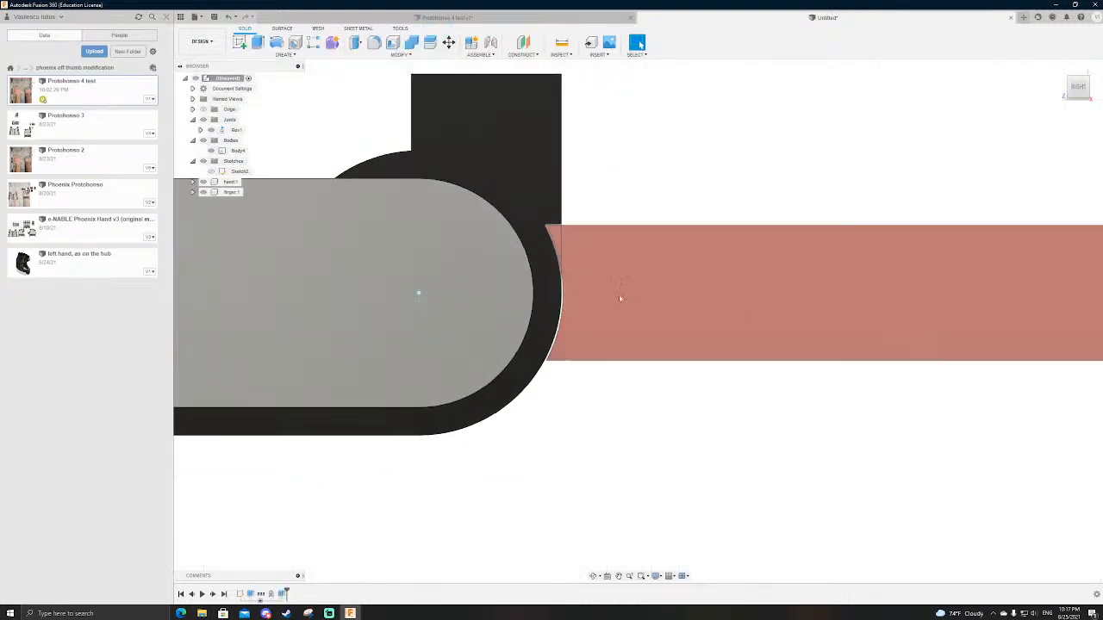
double_click(250, 595)
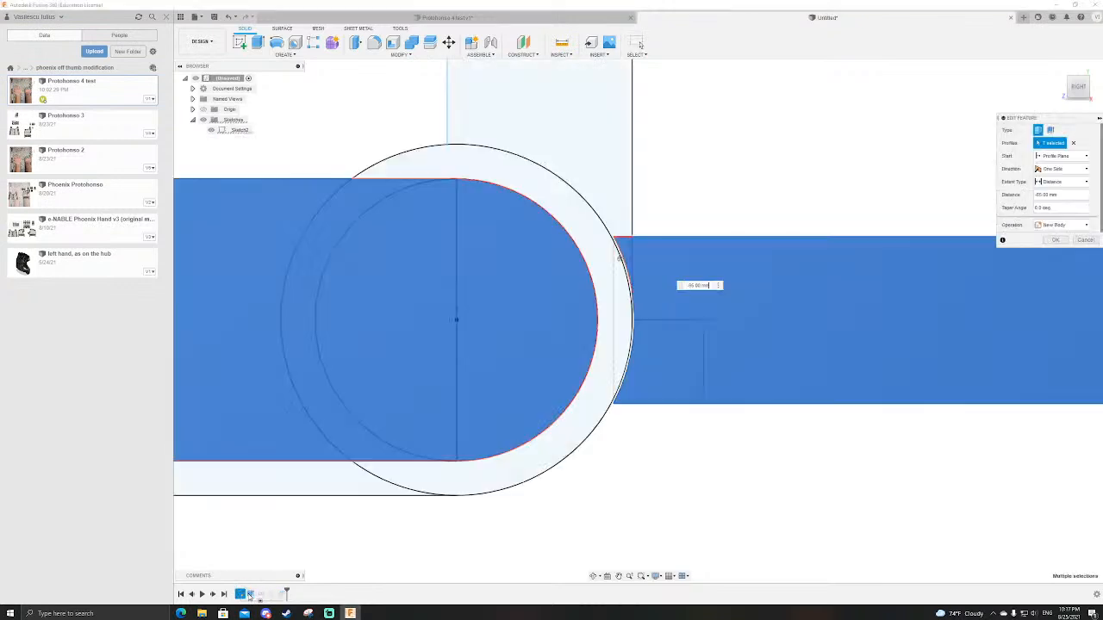
key("Return")
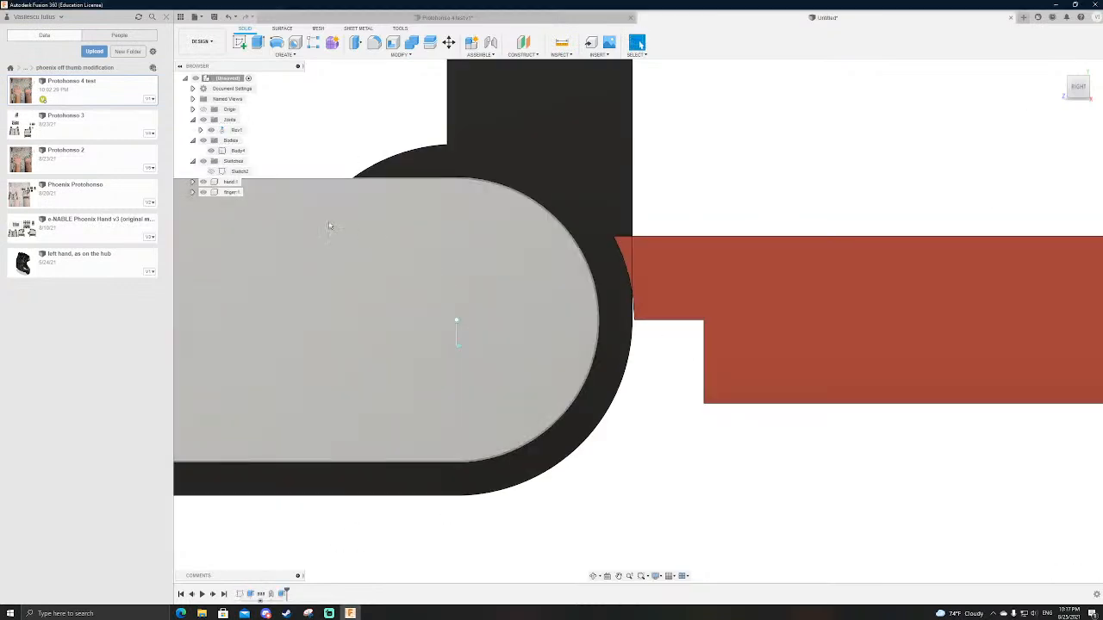
Step: Drive the revolute joint to -90 deg, examine the gap between the notched finger and the black body, and cancel the drive
right_click(228, 134)
left_click(257, 156)
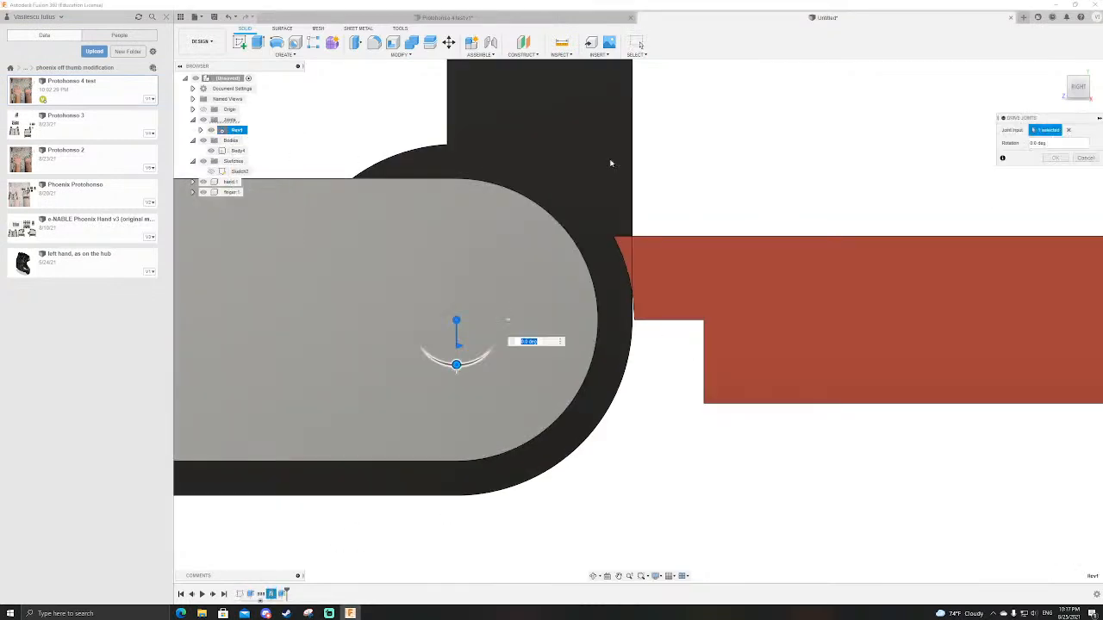
left_click_drag(508, 289, 415, 238)
scroll(413, 429, "up", 2)
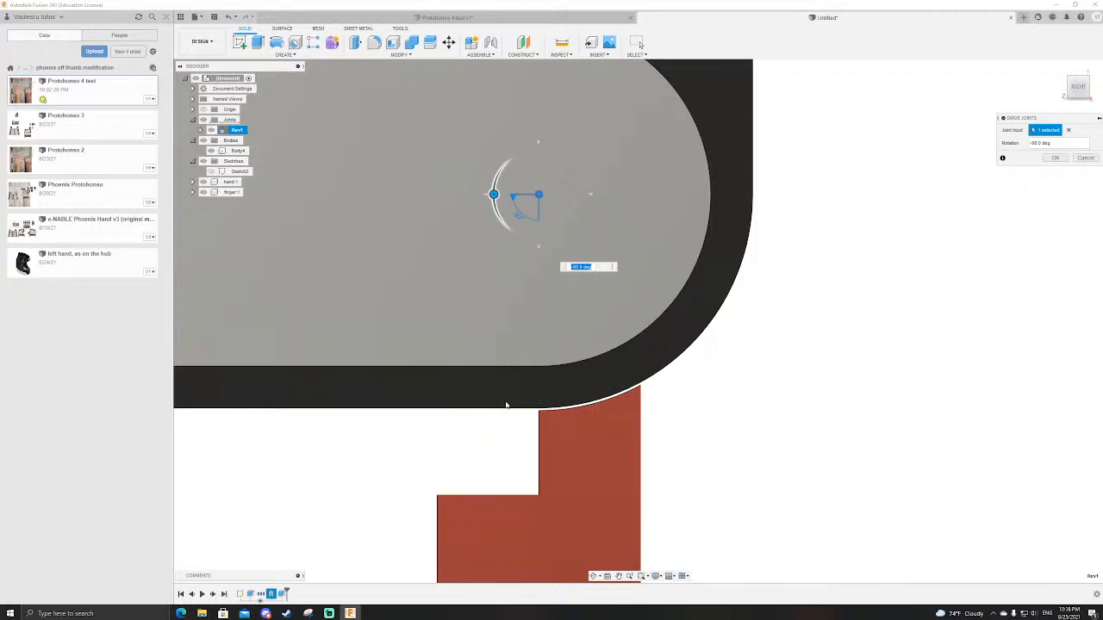
scroll(528, 407, "up", 3)
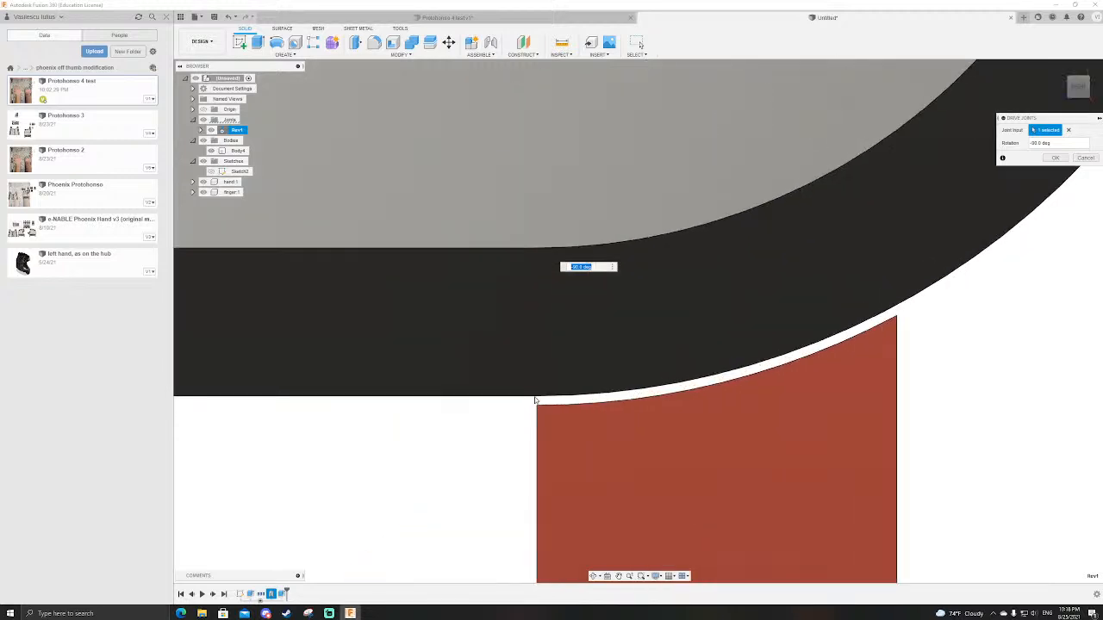
scroll(536, 405, "down", 4)
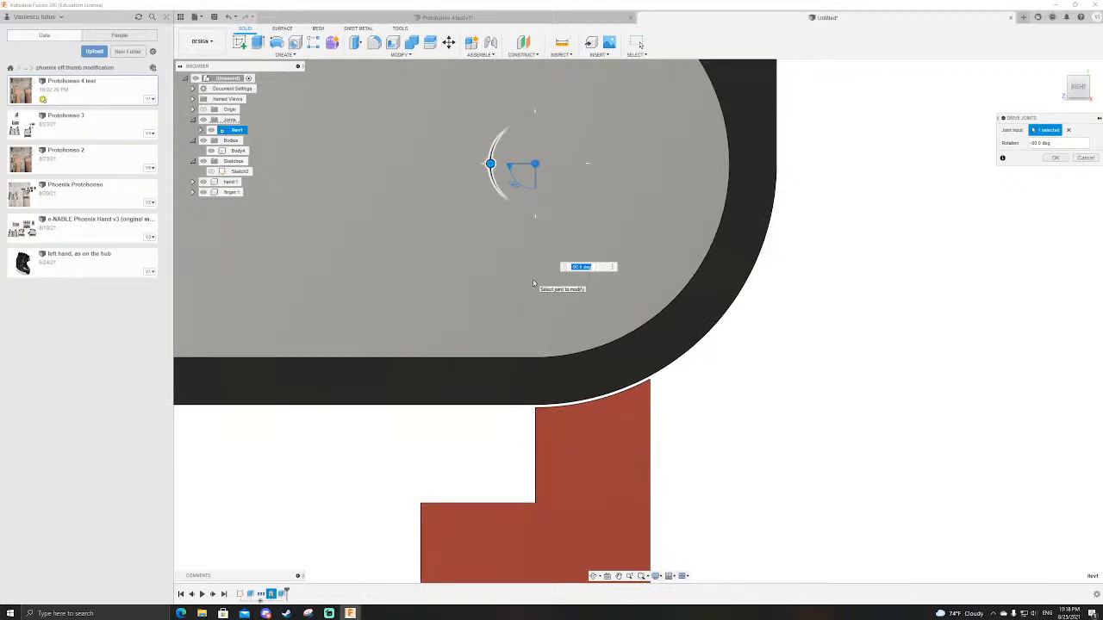
key("Escape")
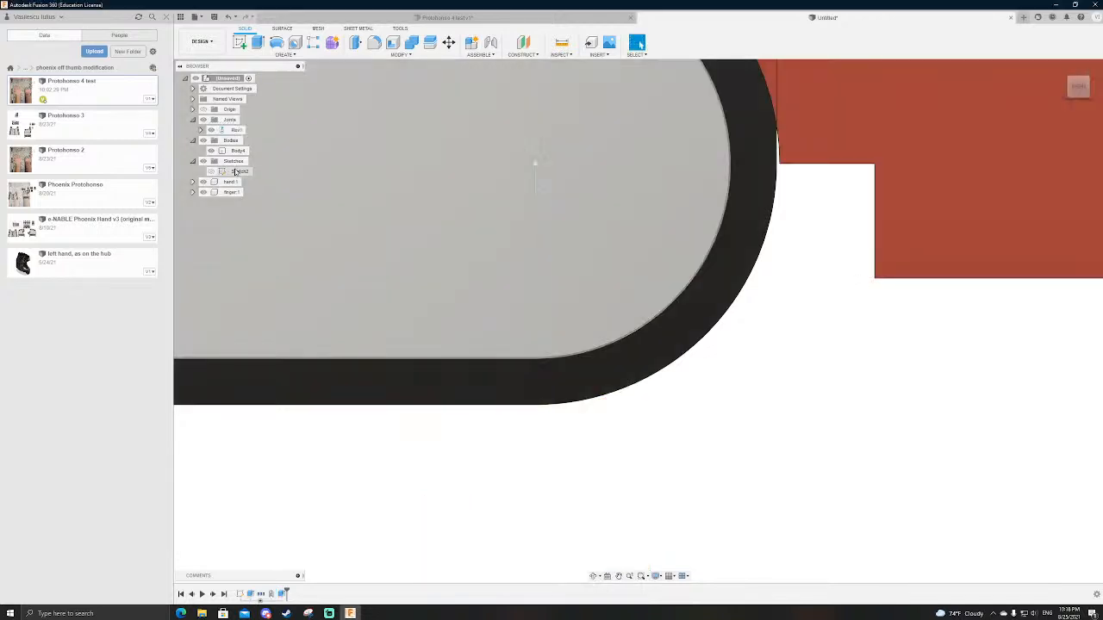
Step: In the sketch, replace the notch lines with one vertical line from the concave arc's midpoint down to the finger's lower edge
double_click(240, 171)
left_click_drag(876, 223, 785, 221)
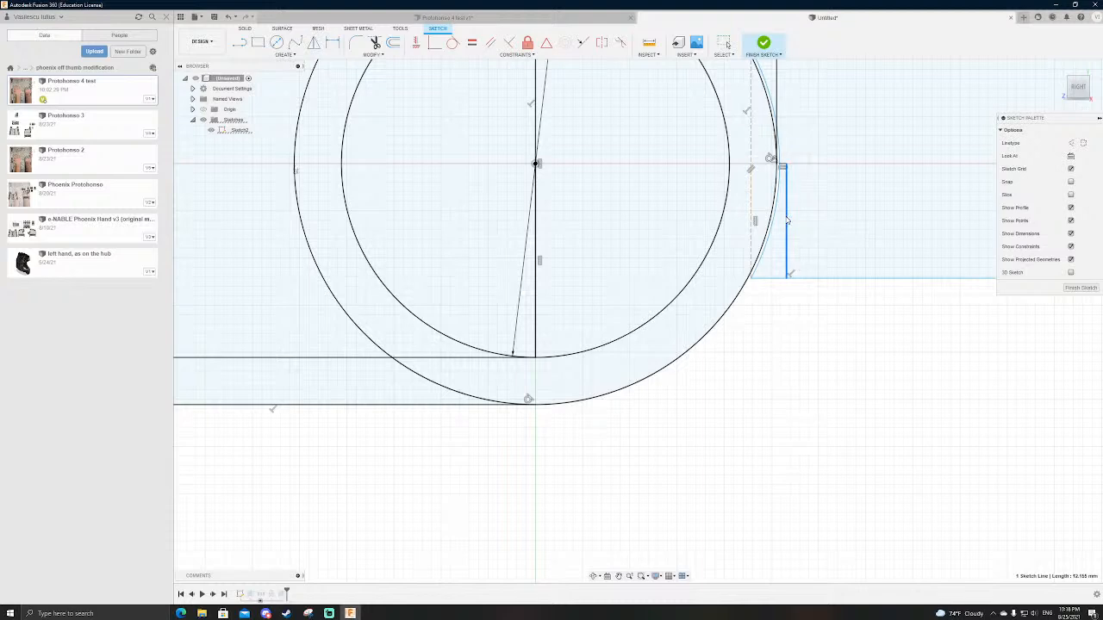
scroll(785, 215, "down", 3)
scroll(786, 207, "up", 5)
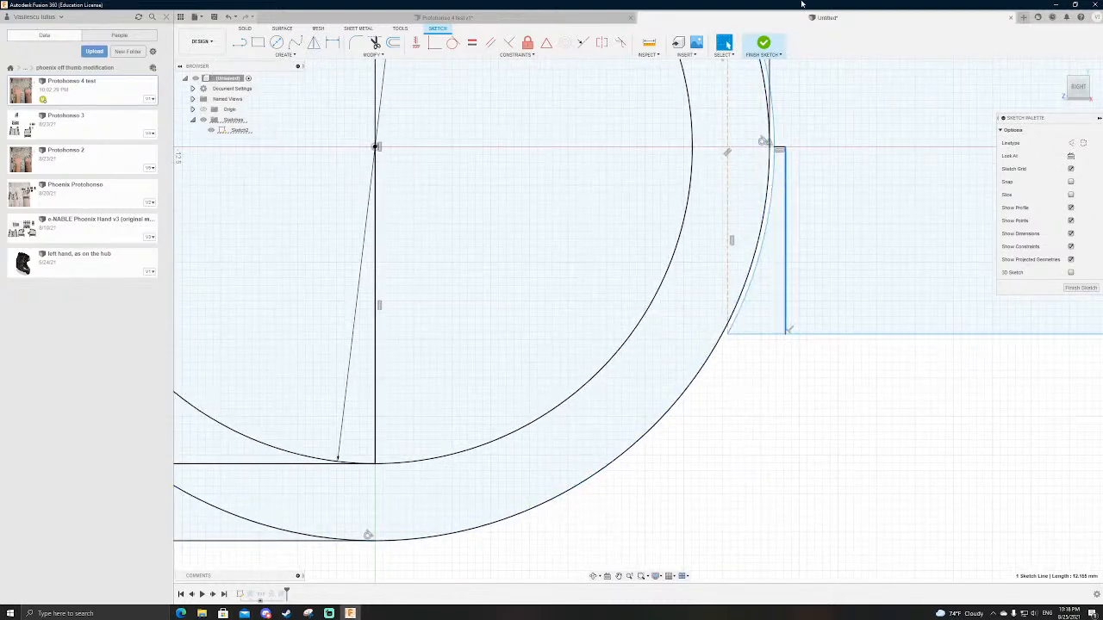
mouse_move(786, 230)
left_mouse_down()
mouse_move(770, 229)
mouse_move(794, 230)
left_mouse_up()
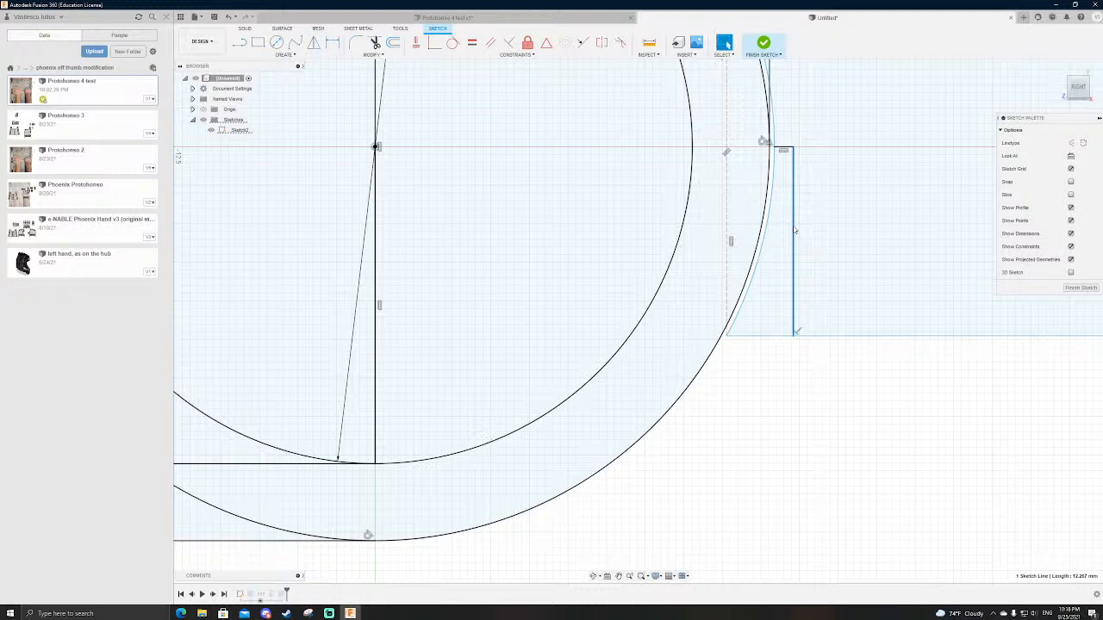
key("Delete")
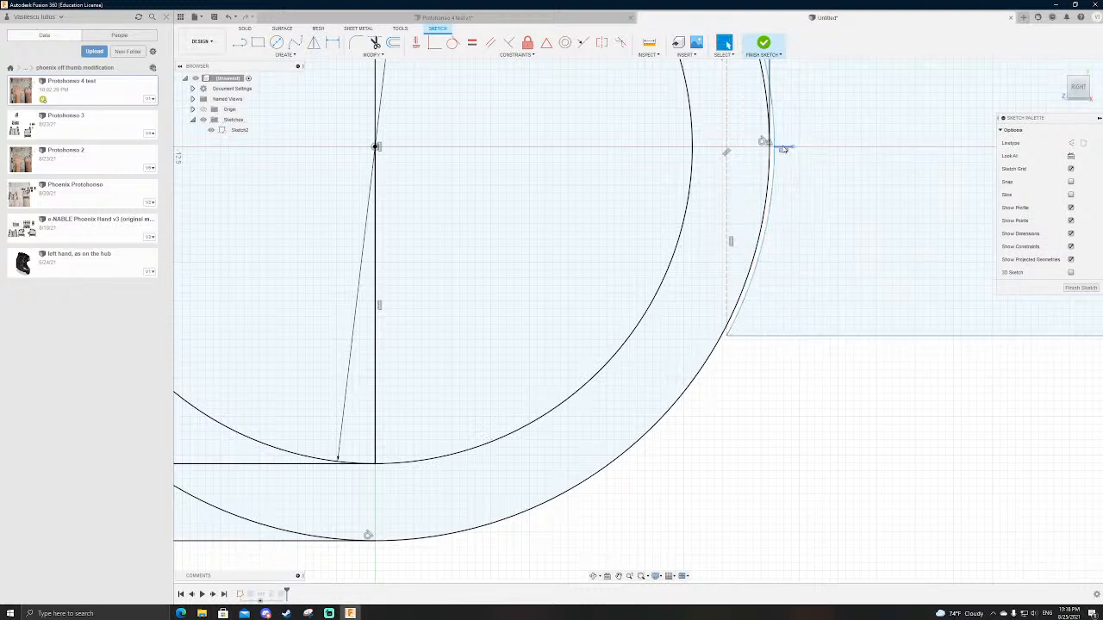
key("l")
left_click(774, 146)
left_click(774, 337)
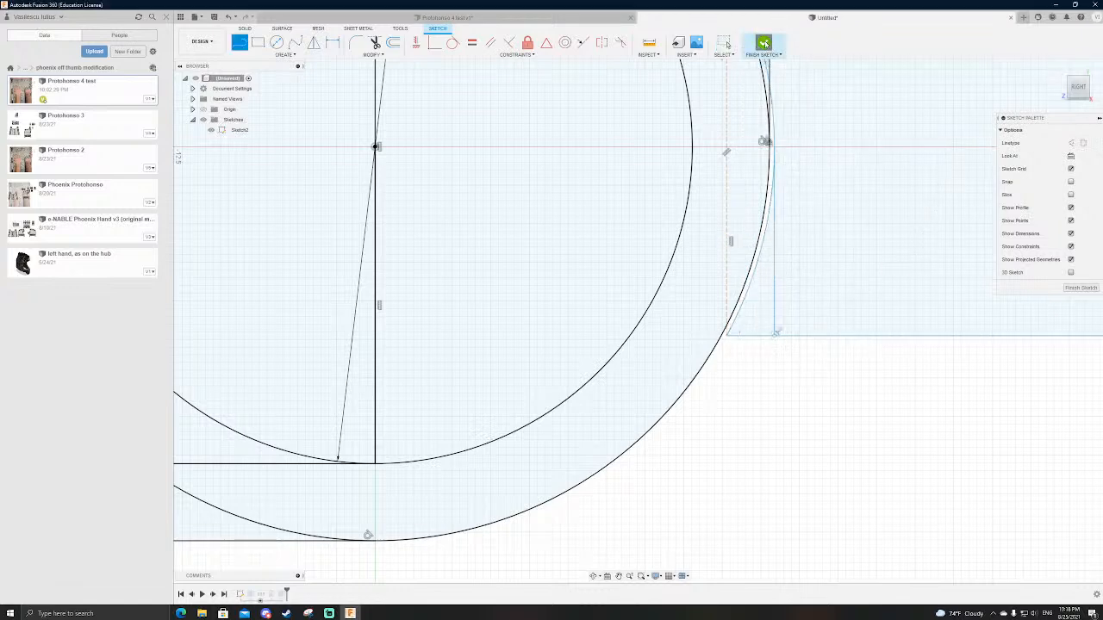
left_click(763, 42)
Step: Edit the hand and finger extrusion to exclude the small corner between the new vertical line and the concave arc
double_click(249, 593)
left_click(752, 275)
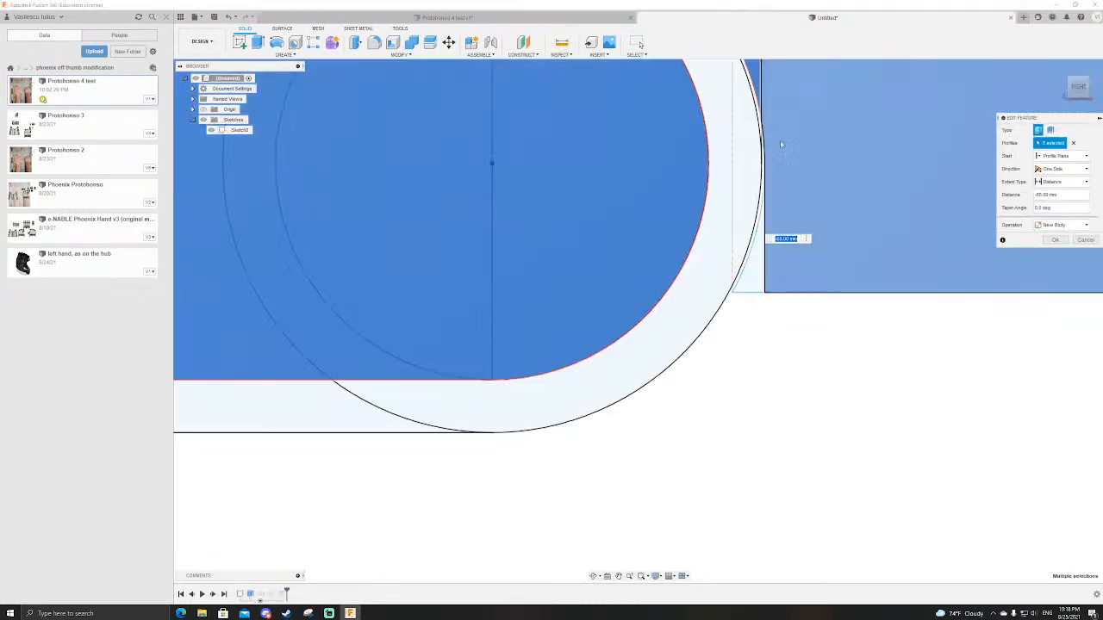
key("Return")
Step: Drive the revolute joint to -90 deg and examine how the trimmed finger end sits against the black body's underside
right_click(235, 131)
left_click(260, 151)
left_click_drag(488, 212, 436, 157)
scroll(472, 121, "down", 3)
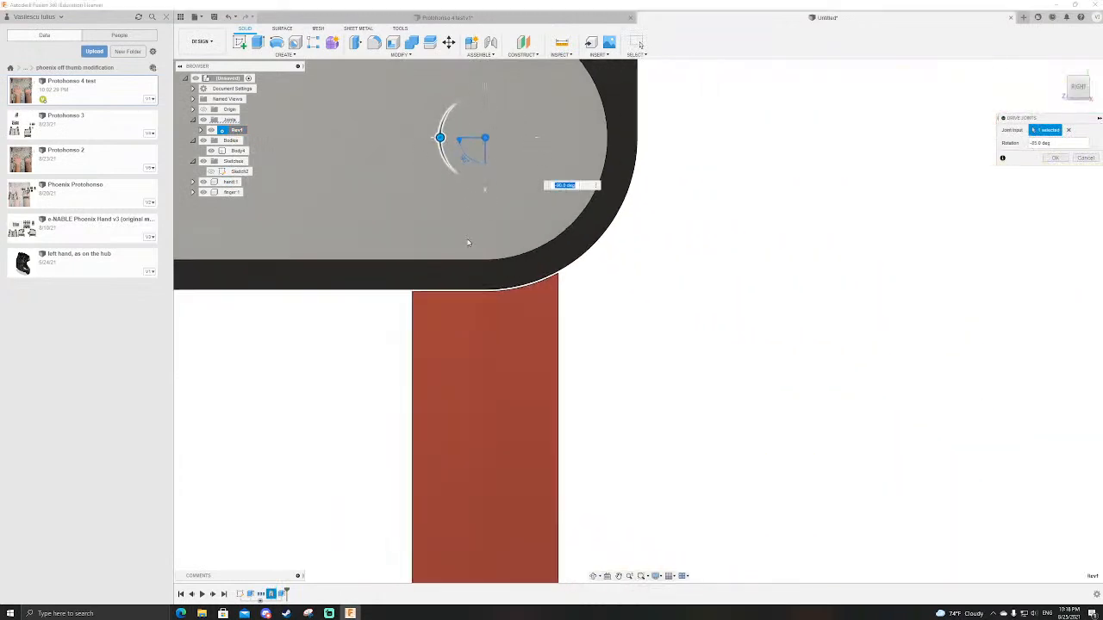
scroll(417, 298, "up", 5)
scroll(520, 340, "down", 2)
scroll(436, 284, "up", 4)
scroll(426, 350, "down", 4)
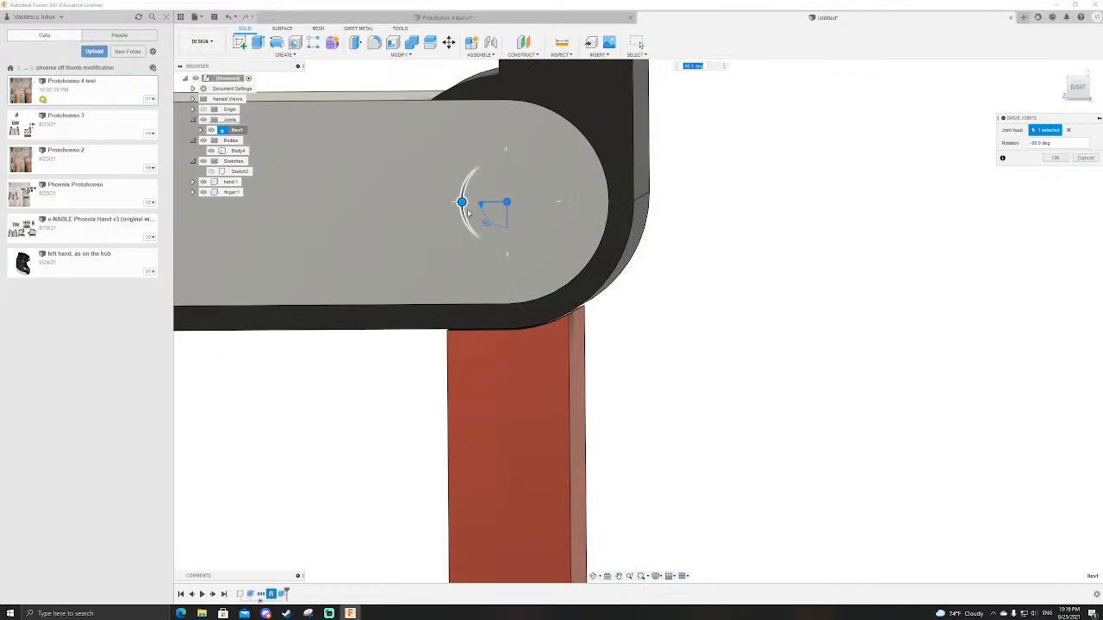
Step: Drive the revolute joint back to 0 deg and examine the contact between the straight finger and the black body
left_click_drag(462, 203, 510, 249)
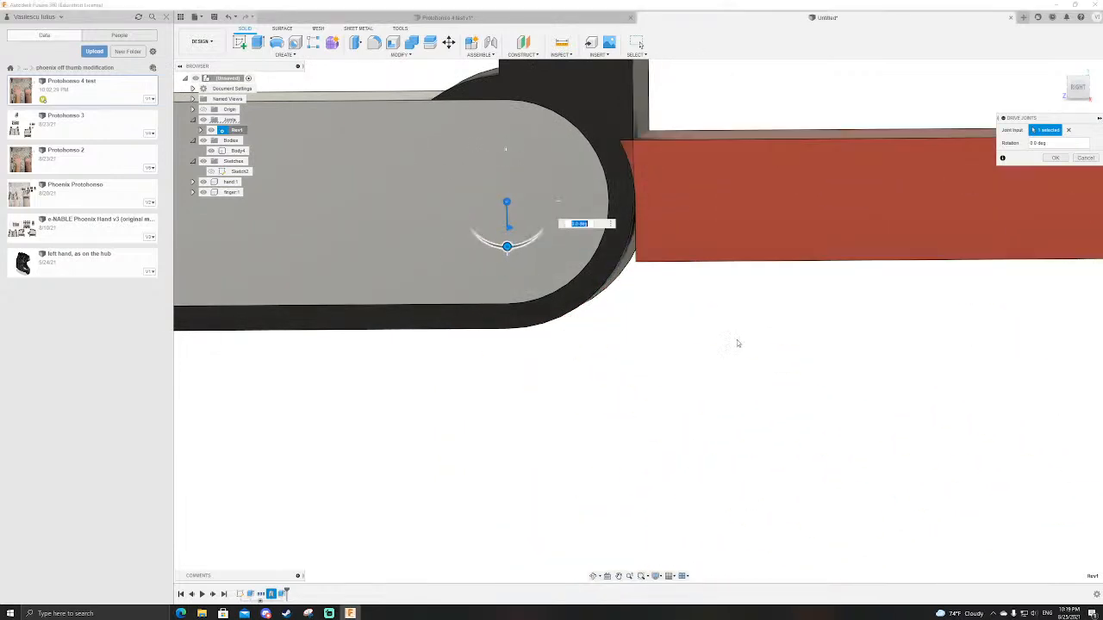
scroll(682, 316, "down", 1)
middle_click_drag(646, 164, 686, 219)
scroll(686, 222, "up", 4)
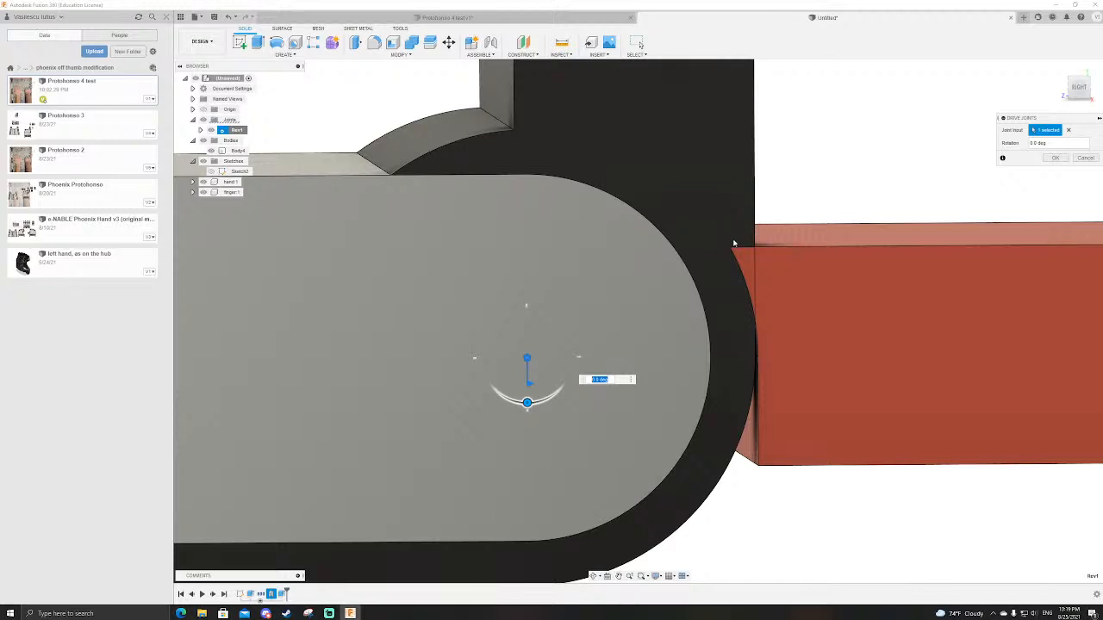
Step: Switch to the open document with the full prosthetic hand and hide its section analysis
left_click(444, 19)
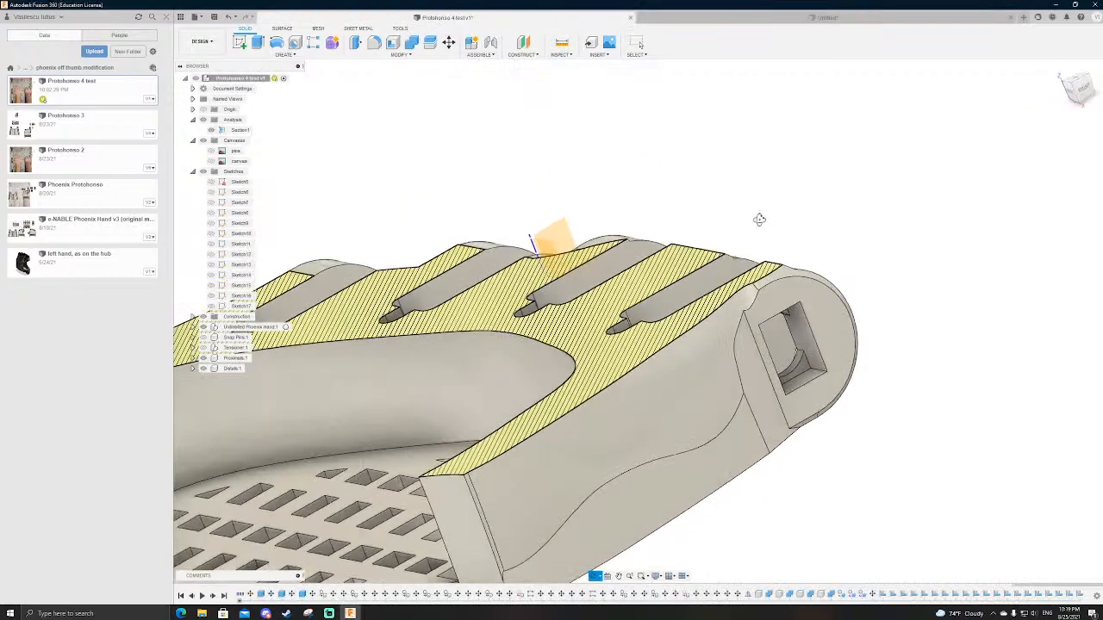
left_click(215, 130)
scroll(575, 129, "down", 2)
scroll(638, 177, "up", 2)
Step: Examine the prosthetic hand's palm and knuckle hinge end from the right side view
middle_click_drag(738, 225, 743, 210, "shift")
middle_click_drag(488, 402, 801, 308, "shift")
left_click(559, 333)
middle_click_drag(890, 371, 846, 374, "shift")
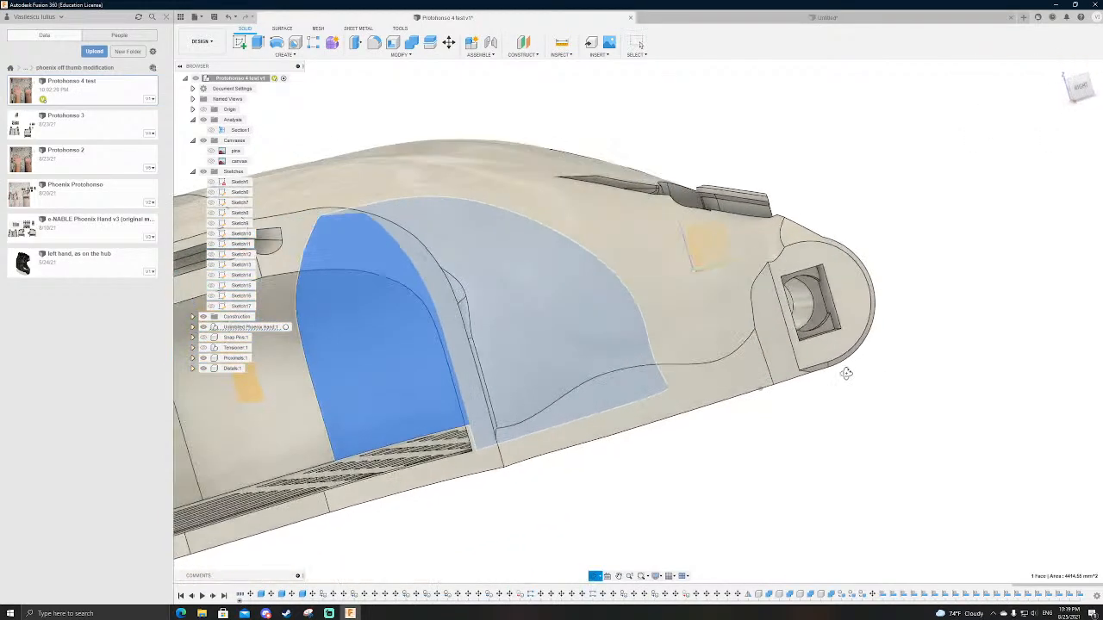
left_click(1083, 90)
scroll(742, 394, "down", 3)
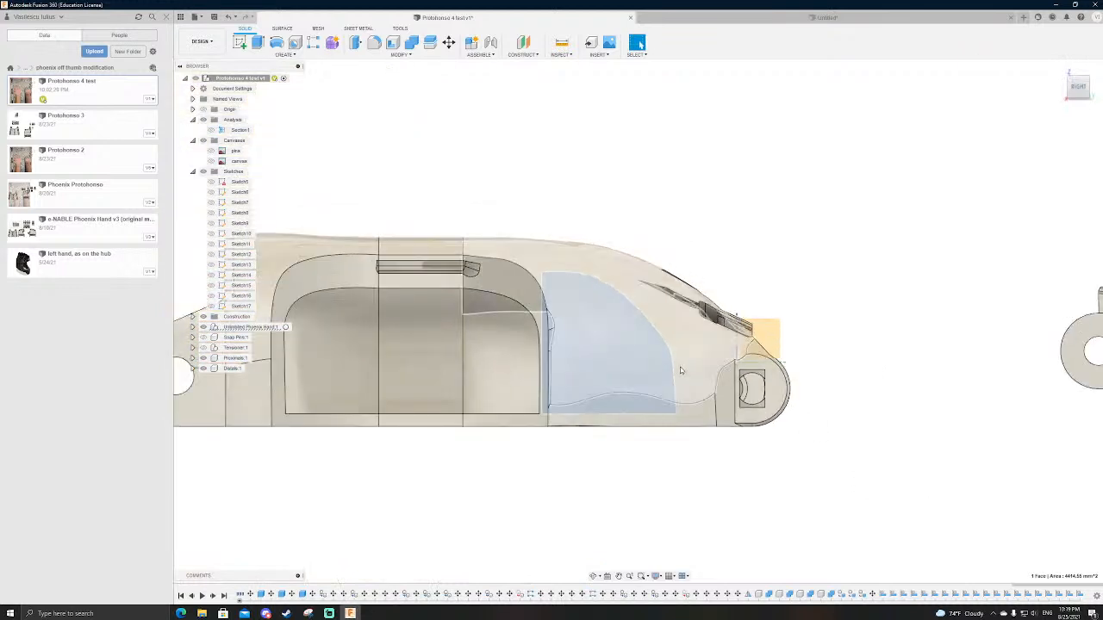
scroll(683, 372, "up", 3)
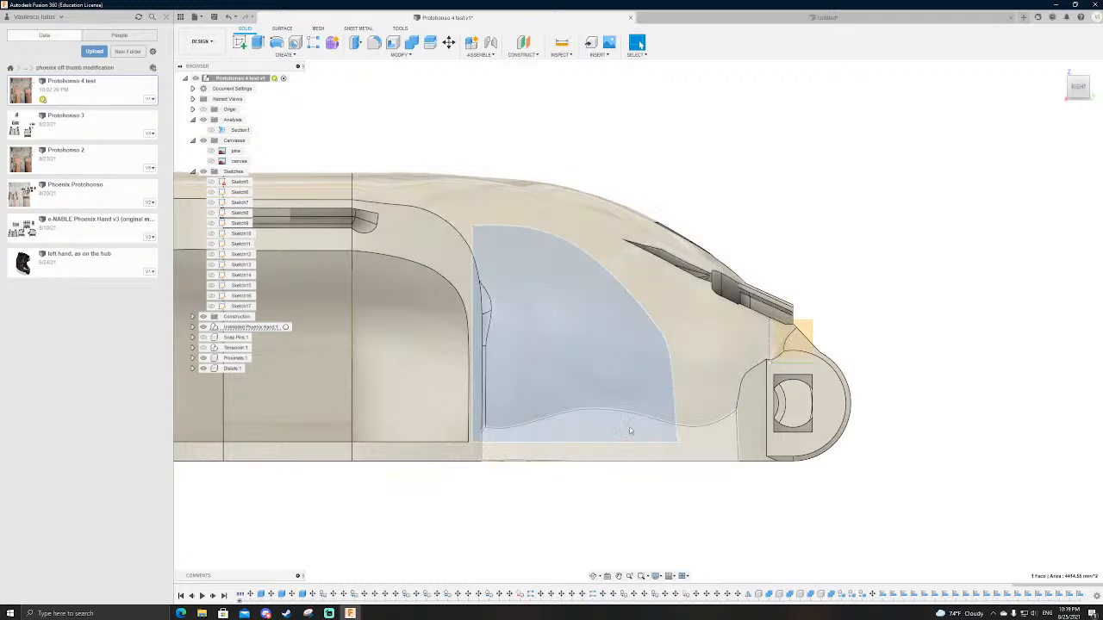
Step: Compare the palm's knuckle hinge end with the separate proximal finger segment in the side view
scroll(649, 415, "down", 4)
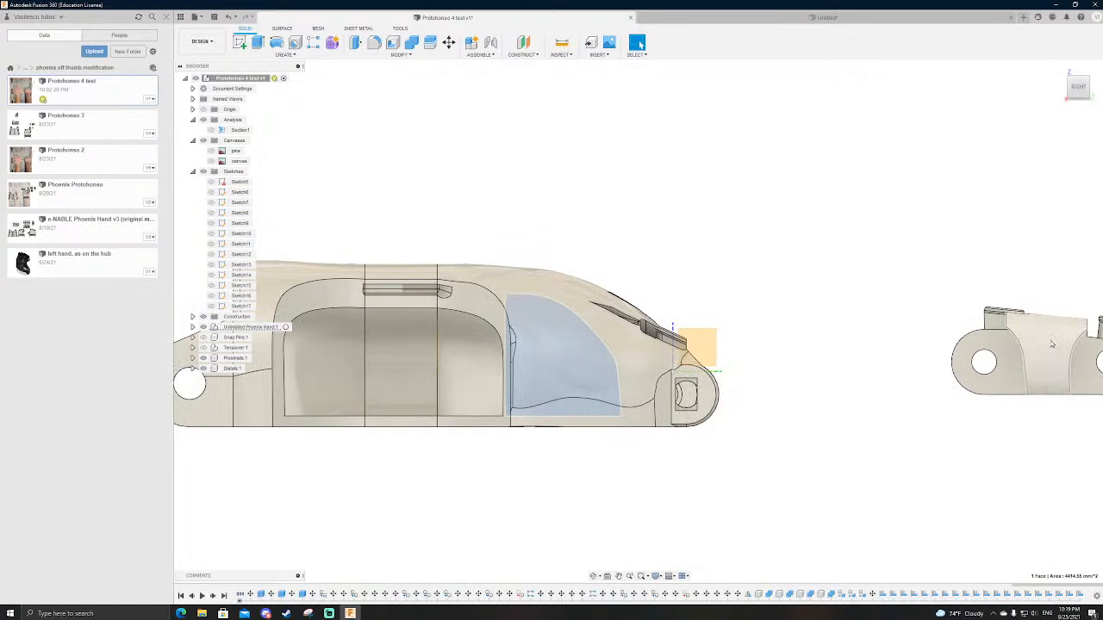
scroll(593, 362, "up", 4)
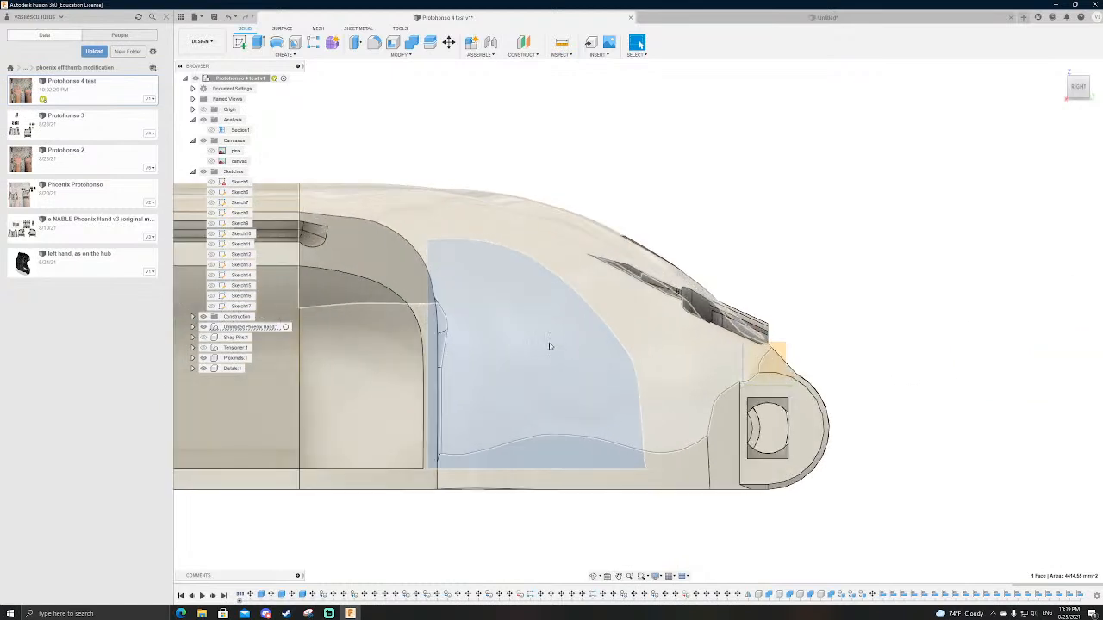
scroll(551, 390, "down", 2)
scroll(549, 398, "up", 3)
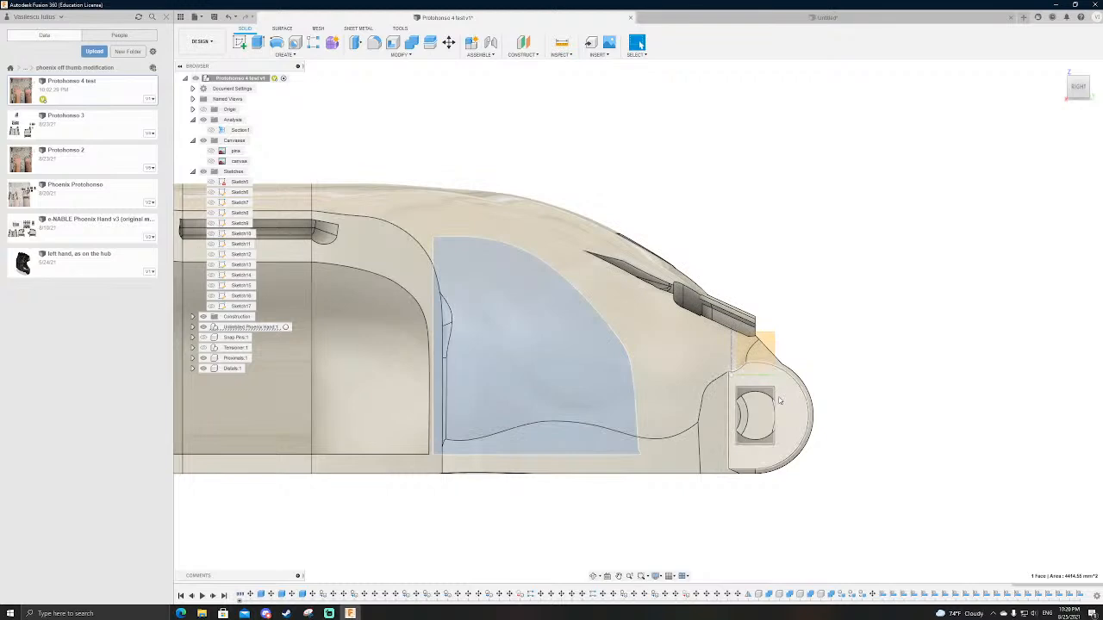
scroll(732, 323, "down", 1)
scroll(748, 251, "up", 1)
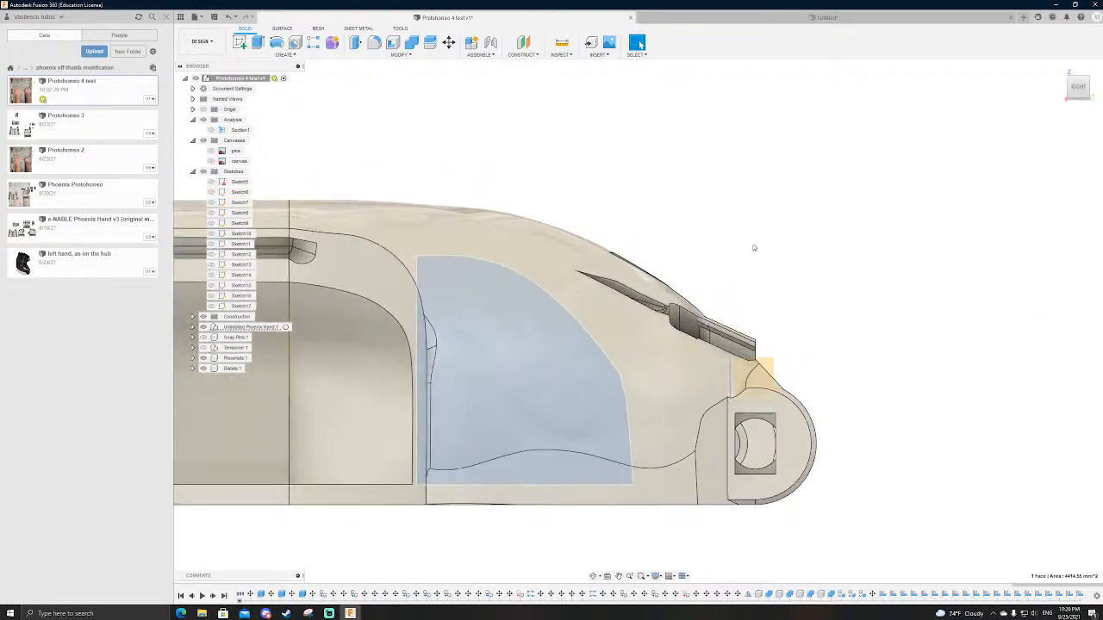
Step: Examine the string channel above the outermost knuckle and the inner side face of its hinge slot
middle_click_drag(748, 250, 741, 244, "shift")
scroll(620, 298, "up", 1)
scroll(620, 298, "up", 2)
scroll(595, 314, "up", 2)
left_click(572, 332)
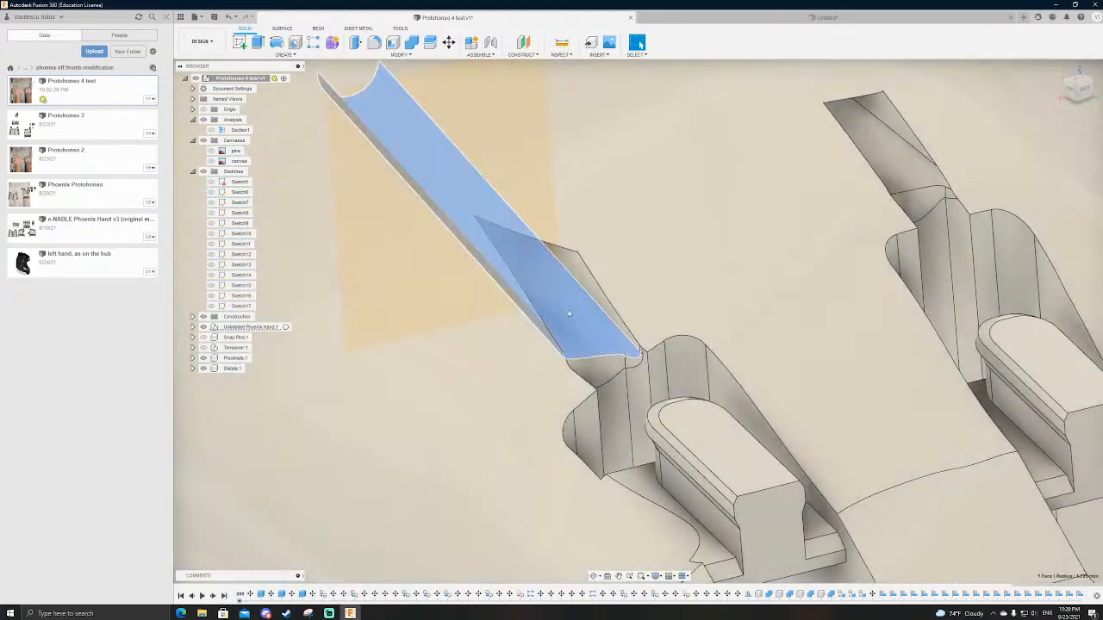
middle_click_drag(606, 320, 563, 319, "shift")
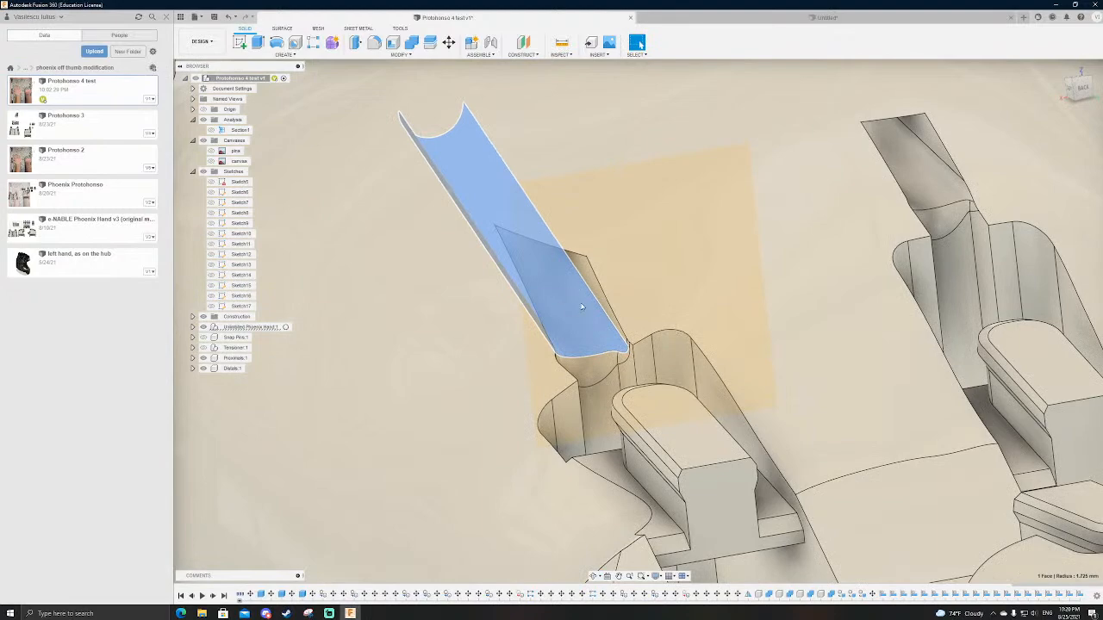
scroll(581, 308, "down", 8)
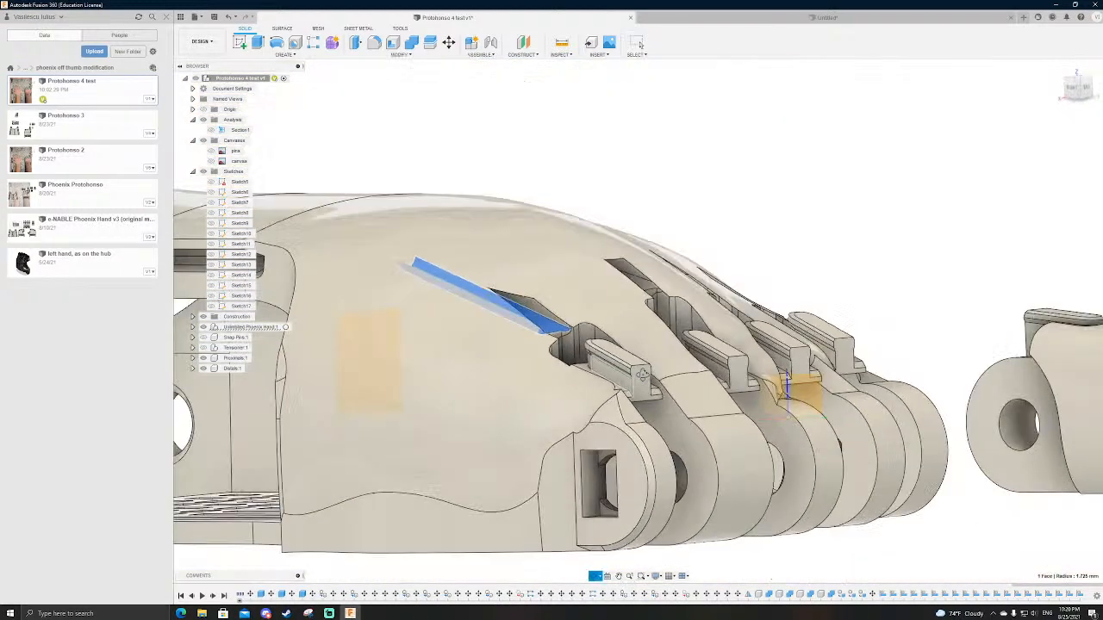
middle_click_drag(642, 373, 620, 515, "shift")
scroll(620, 515, "up", 4)
left_click(654, 488)
scroll(657, 483, "down", 3)
middle_click_drag(659, 466, 560, 415, "shift")
scroll(513, 381, "down", 2)
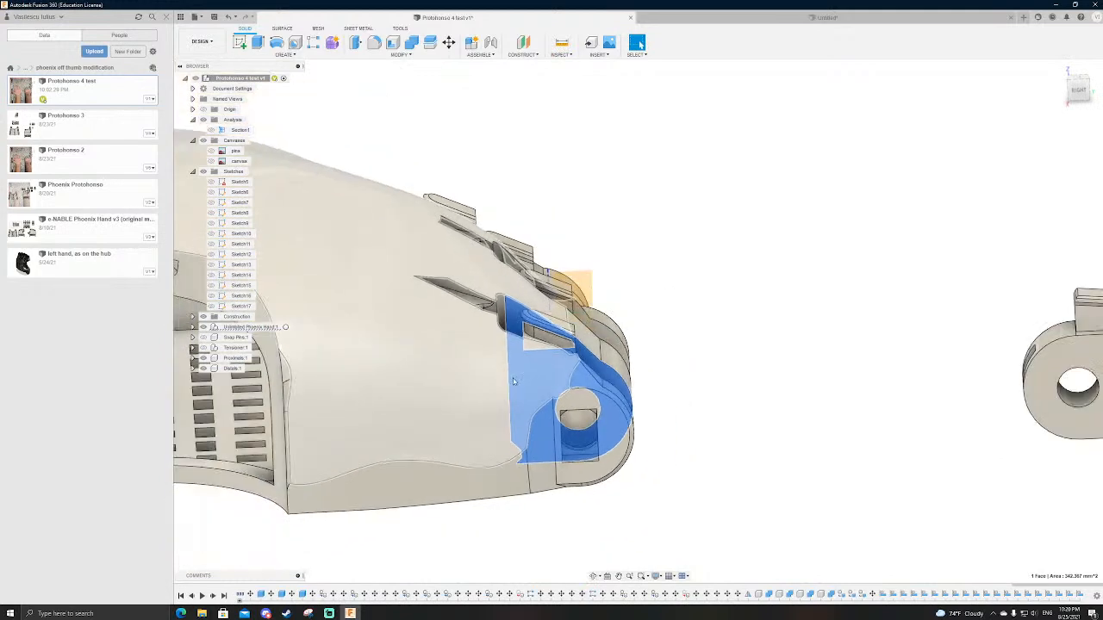
Step: Examine how the proximal finger's hinge end relates to the palm's knuckle lugs from several angles
scroll(514, 381, "down", 2)
left_click(730, 413)
scroll(606, 395, "down", 1)
middle_click_drag(679, 379, 640, 385)
scroll(604, 386, "up", 4)
middle_click_drag(586, 419, 571, 367, "shift")
scroll(497, 491, "down", 3)
left_click(874, 295)
scroll(520, 472, "down", 3)
scroll(517, 504, "up", 4)
scroll(535, 488, "up", 2)
middle_click_drag(660, 416, 670, 456, "shift")
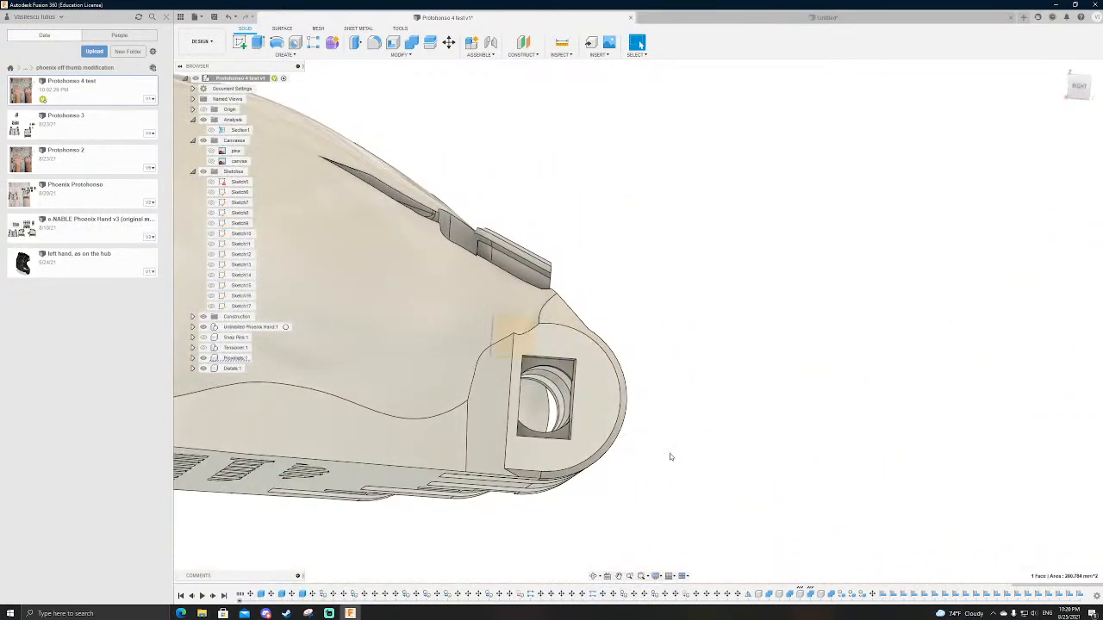
Step: Return to the right side view and inspect the hinge slot face from the palm's underside
left_click(1080, 88)
left_click(754, 398)
scroll(674, 429, "up", 3)
scroll(552, 402, "down", 4)
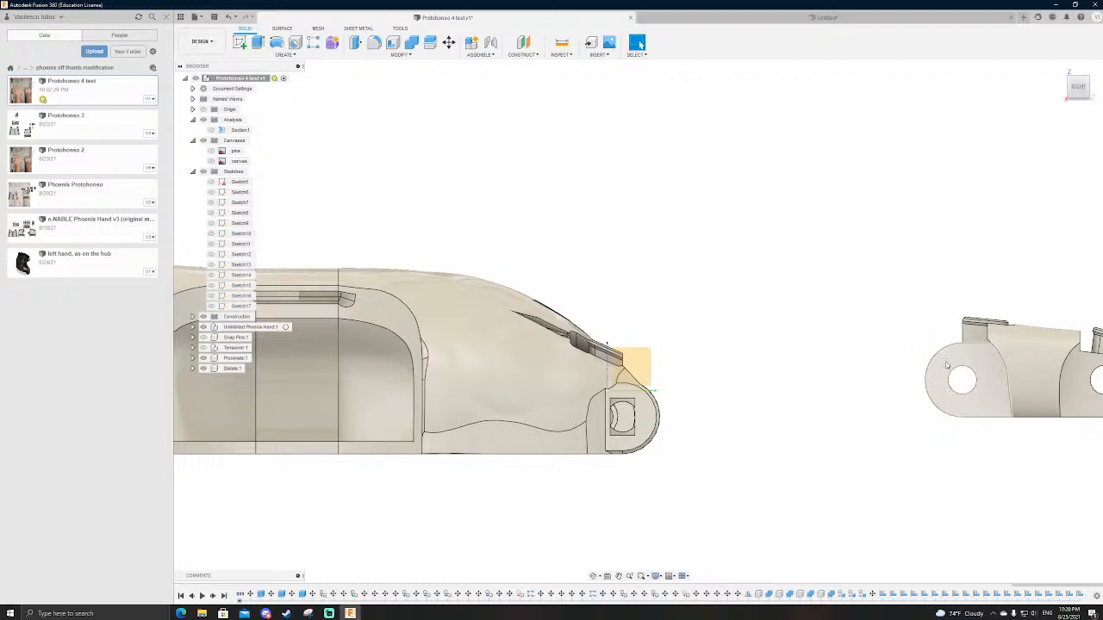
scroll(619, 415, "up", 3)
middle_click_drag(633, 509, 669, 428, "shift")
left_click(574, 513)
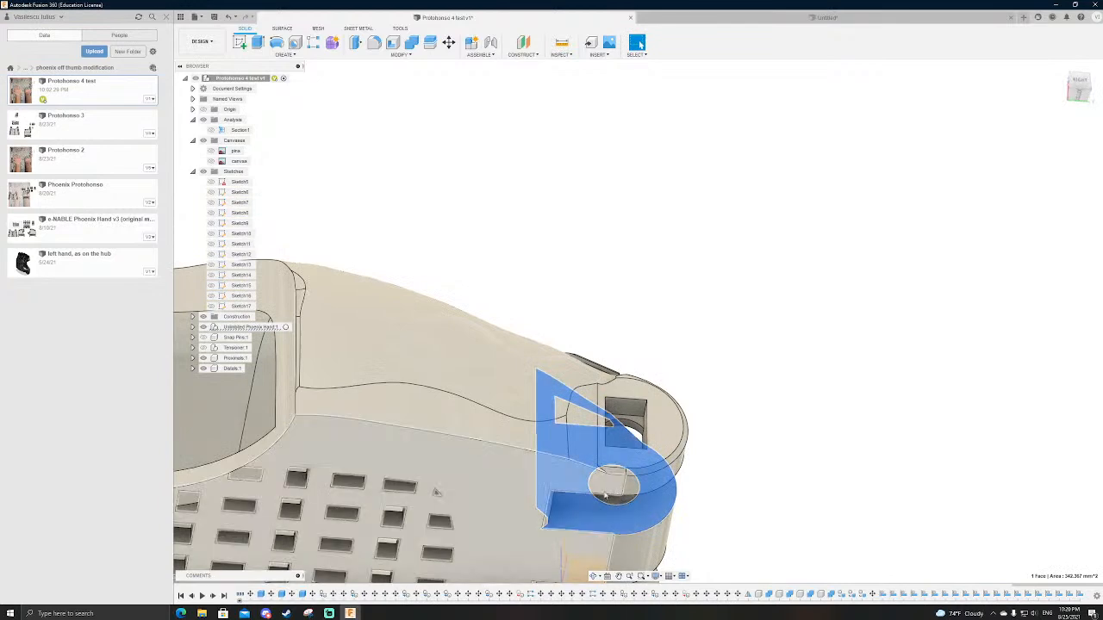
scroll(660, 387, "down", 3)
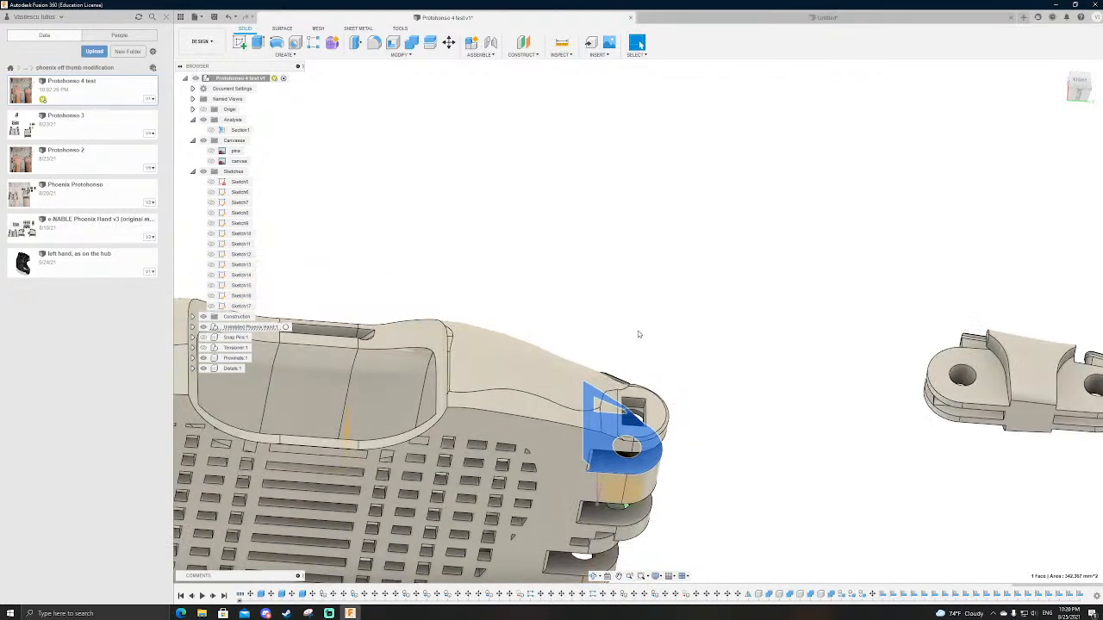
Step: Examine the palm's side opening and the wall behind the knuckles, ending in the right side view
scroll(640, 334, "down", 1)
left_click(577, 262)
middle_click_drag(565, 305, 572, 337, "shift")
left_click(411, 374)
scroll(595, 384, "down", 2)
scroll(592, 394, "up", 2)
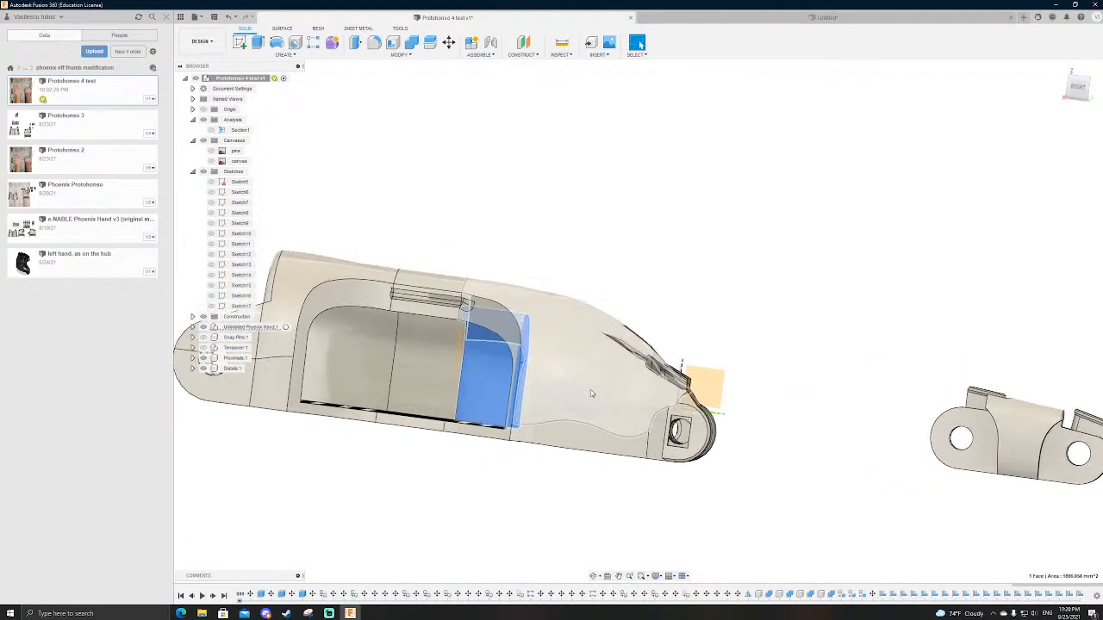
middle_click_drag(691, 299, 729, 249, "shift")
left_click(730, 249)
left_click(552, 384)
middle_click_drag(817, 281, 663, 355, "shift")
left_click(1081, 86)
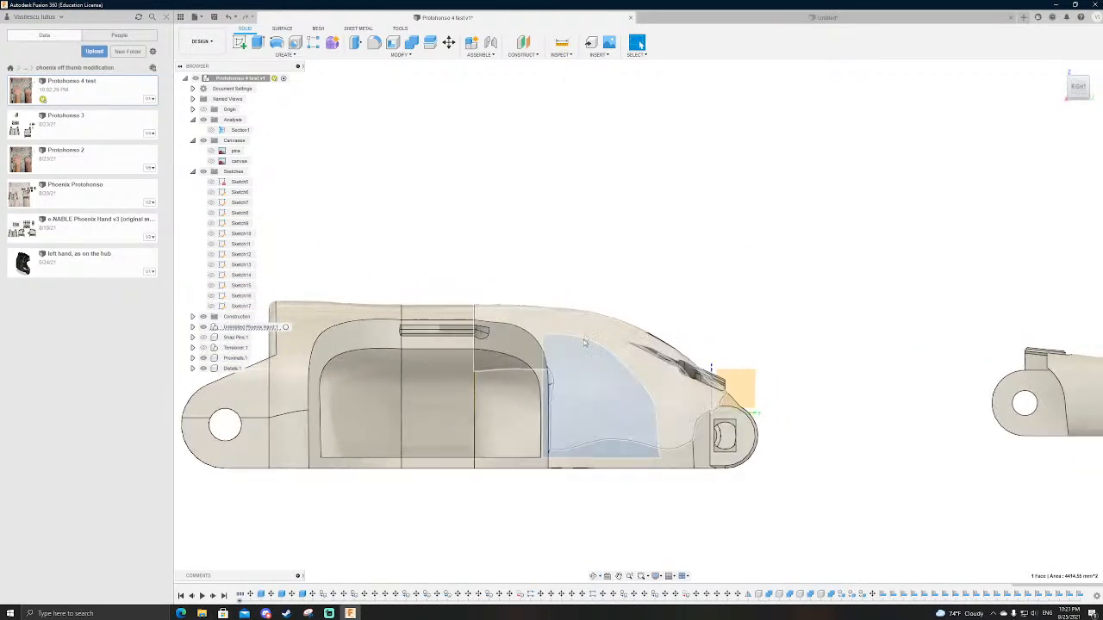
Step: Switch to the untitled finger joint prototype and examine the black body's upper block and lower strip
left_click(756, 17)
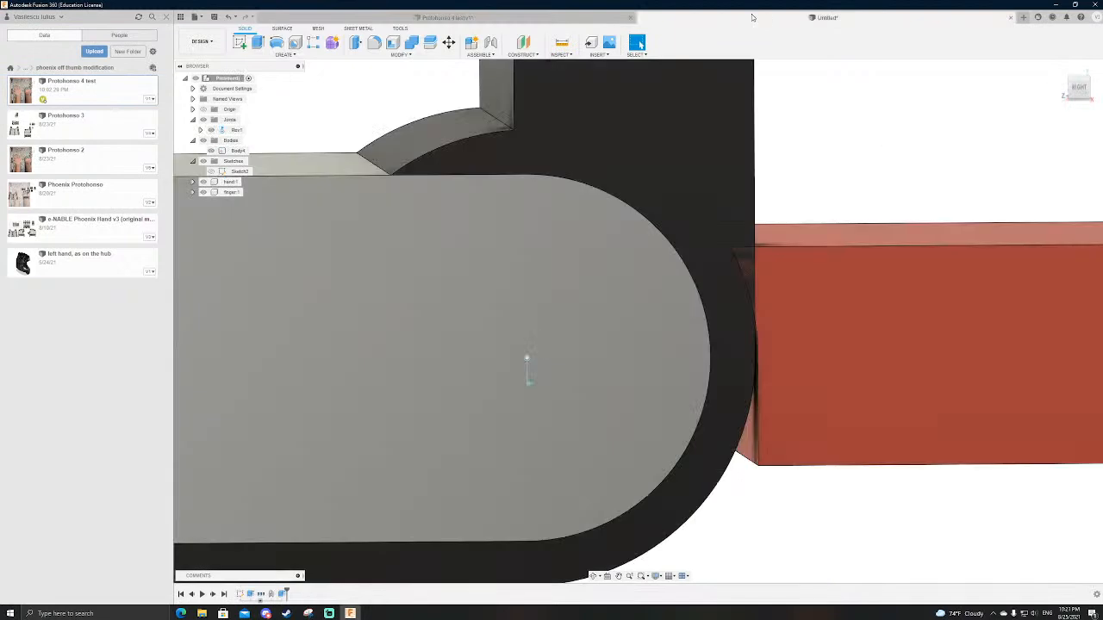
scroll(606, 358, "down", 3)
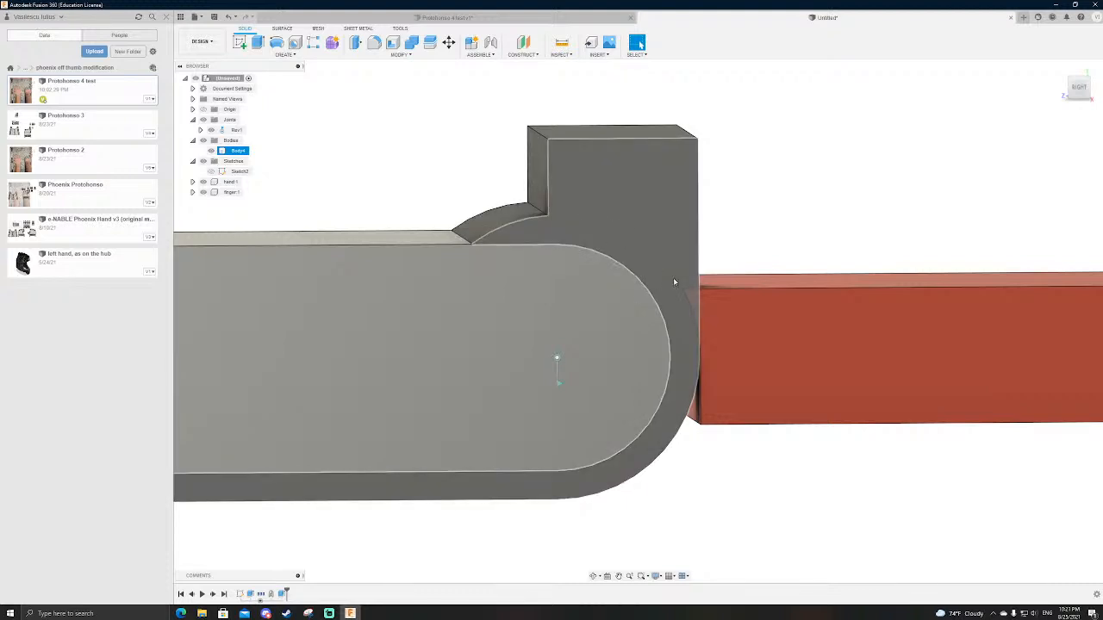
scroll(720, 267, "down", 3)
scroll(721, 268, "up", 3)
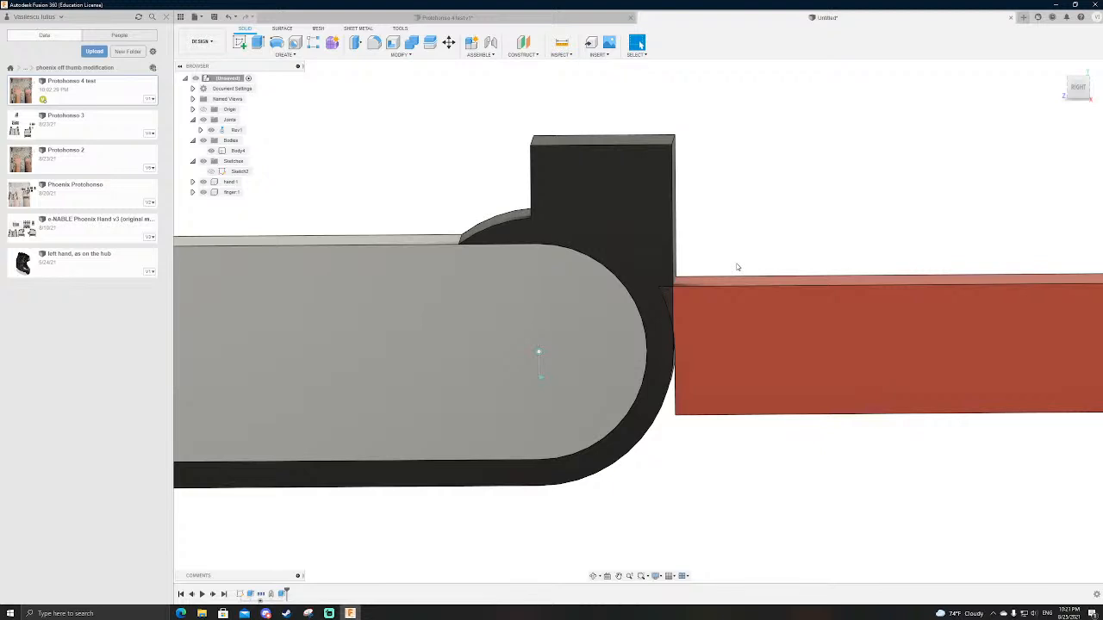
scroll(732, 271, "down", 3)
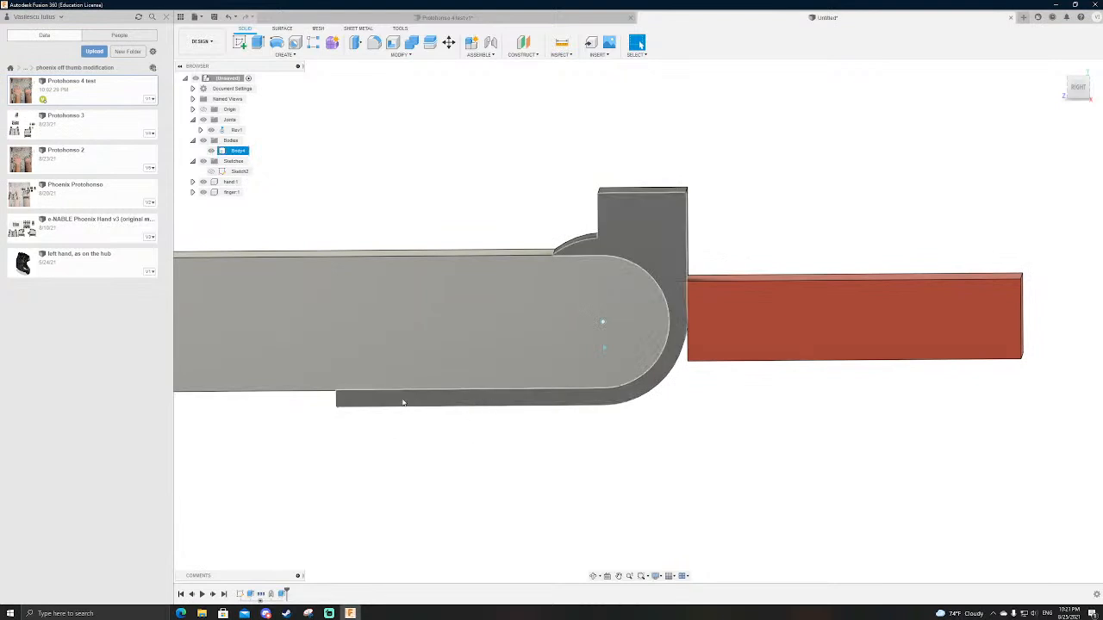
scroll(693, 259, "up", 3)
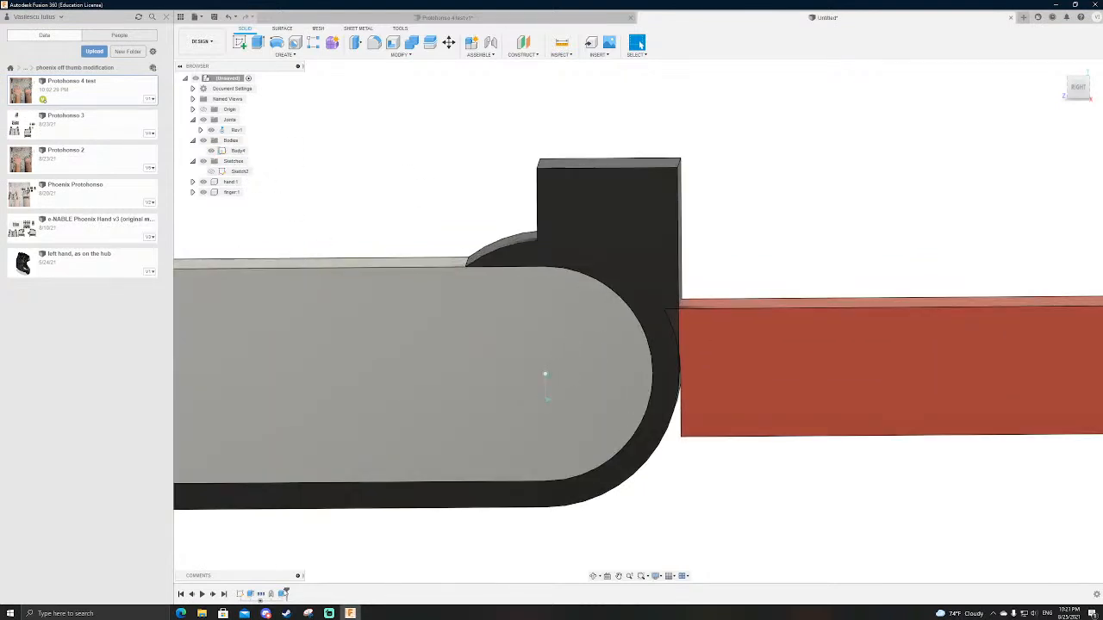
Step: Open Sketch2 for editing and delete the vertical line that bounds the black body's upper block on the finger side
double_click(234, 171)
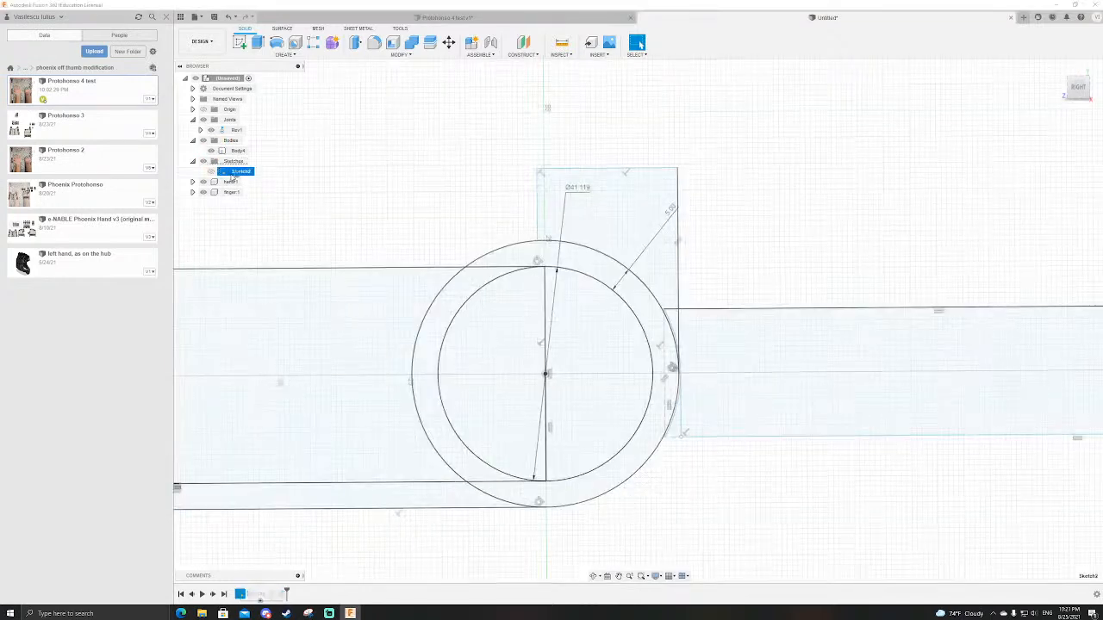
left_click(680, 150)
scroll(671, 437, "up", 2)
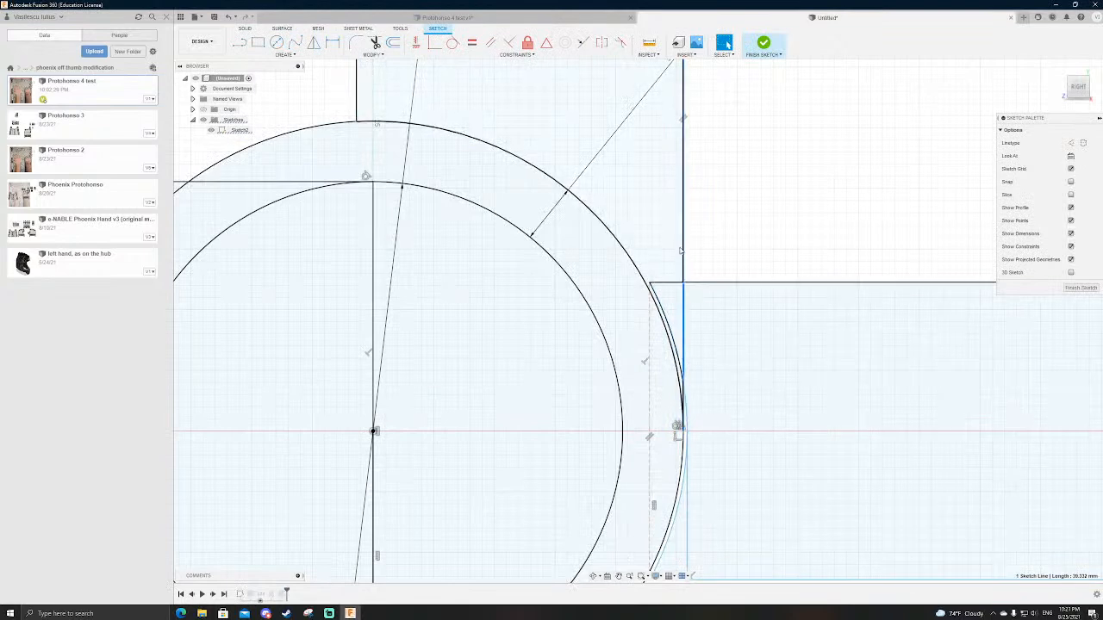
key("Delete")
scroll(683, 409, "down", 3)
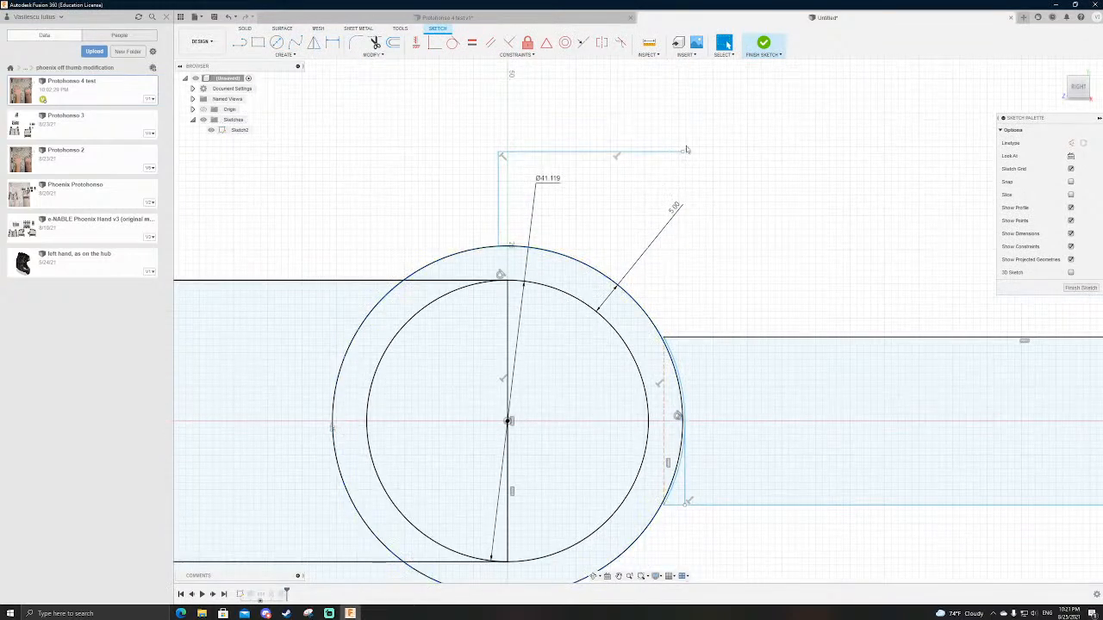
Step: Shorten the block's top line and sketch a vertical line from its free end down to the outer circle
left_click_drag(682, 156, 639, 156)
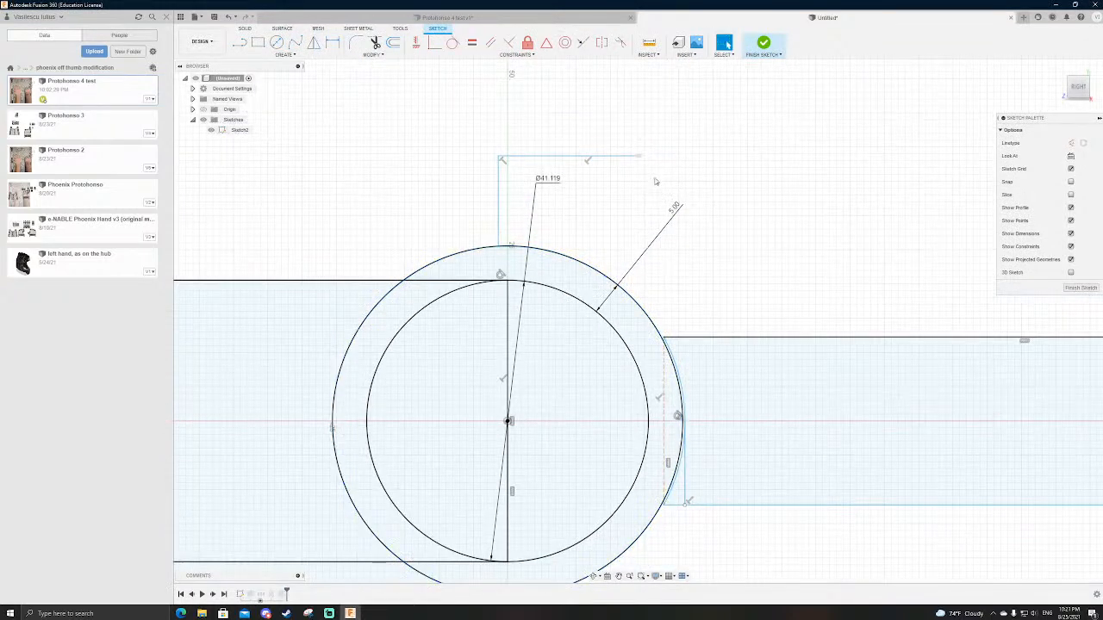
key("l")
left_click(639, 156)
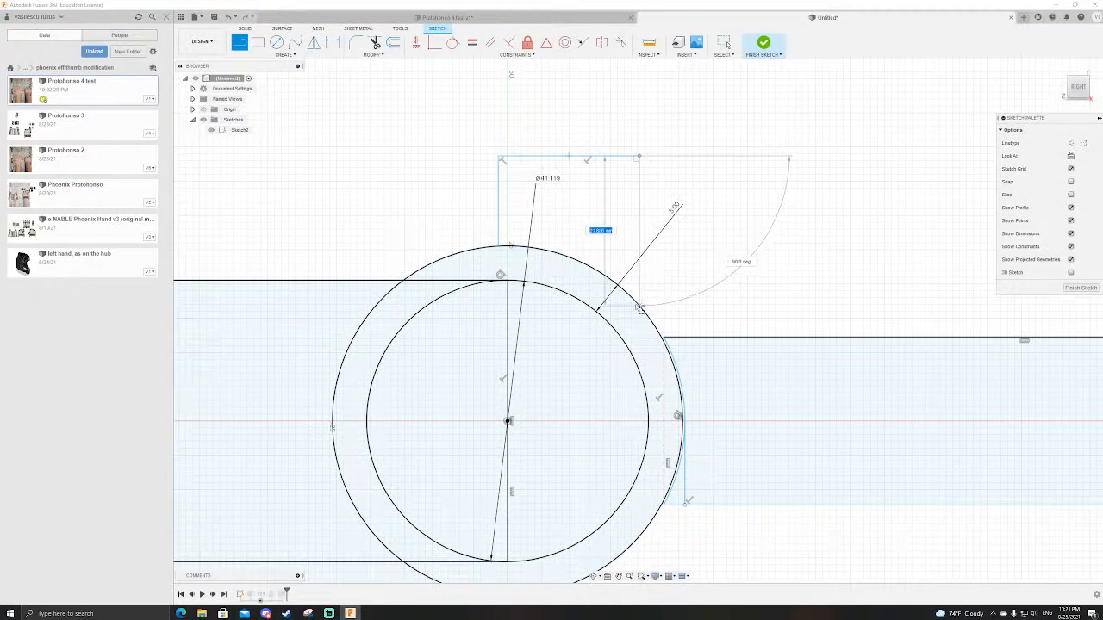
left_click(636, 303)
key("Escape")
Step: Move the new vertical line inward until it is about 20 mm long, and finish the sketch
left_click(629, 210)
left_click_drag(630, 210, 623, 211)
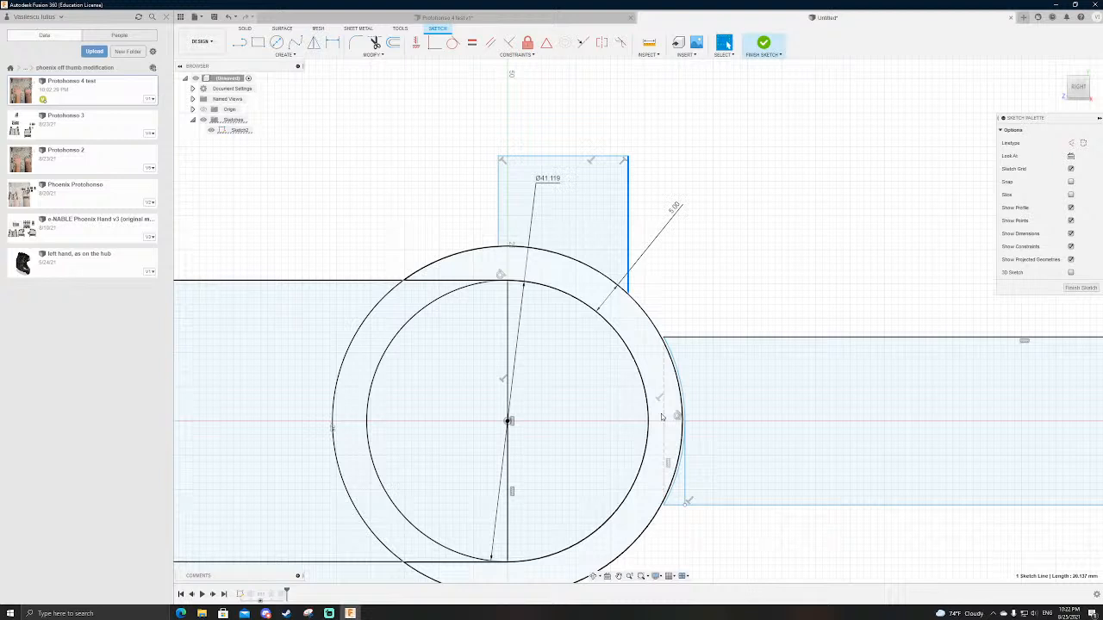
scroll(652, 355, "up", 2)
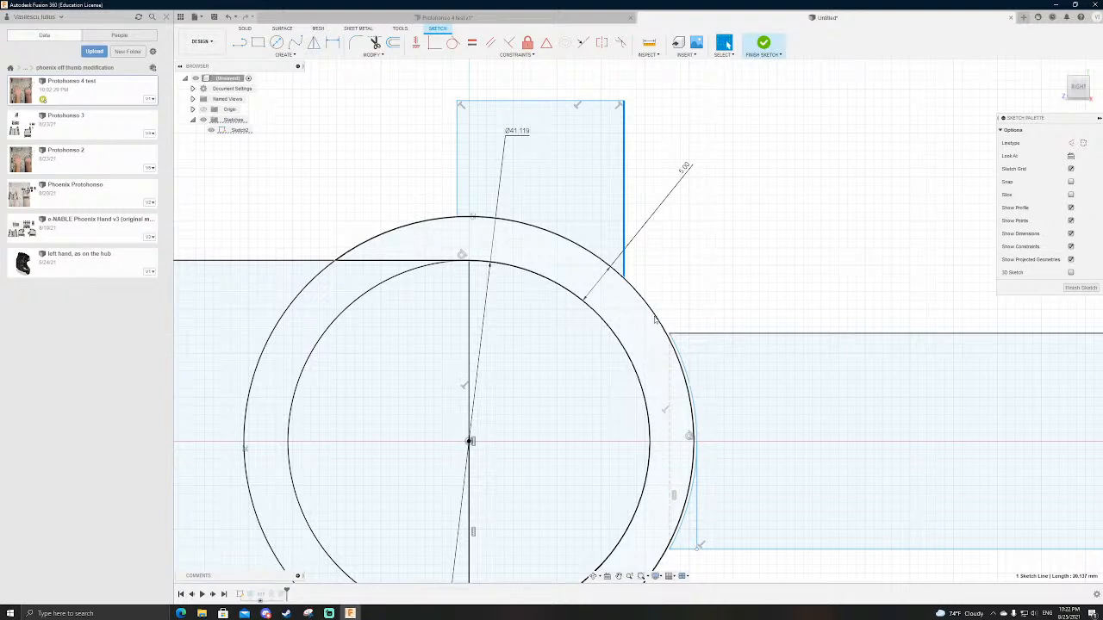
left_click(762, 47)
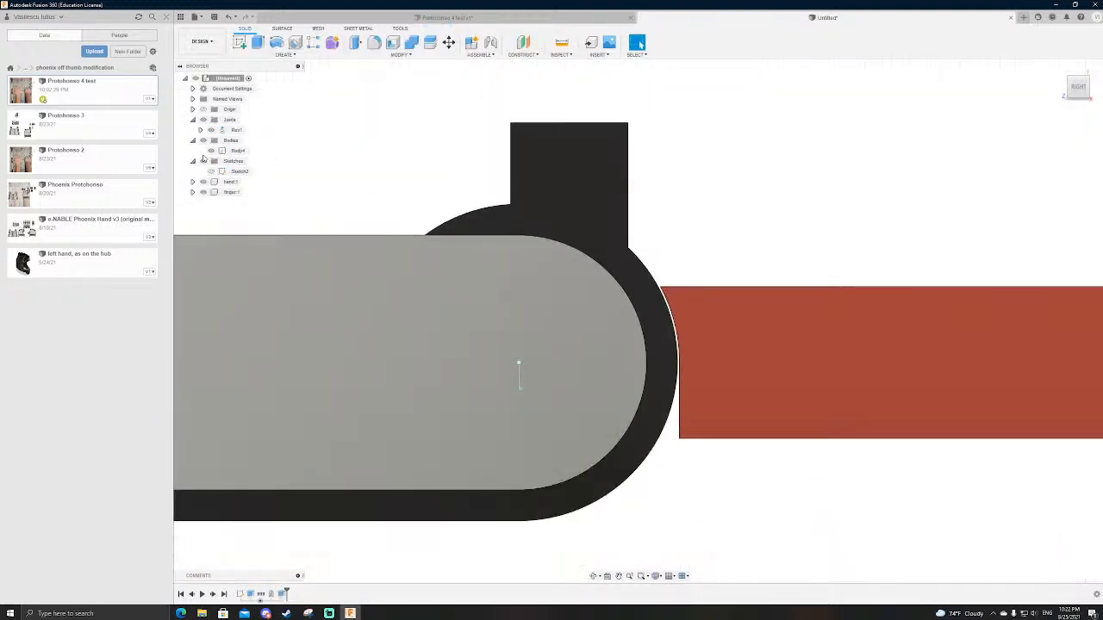
scroll(706, 328, "down", 3)
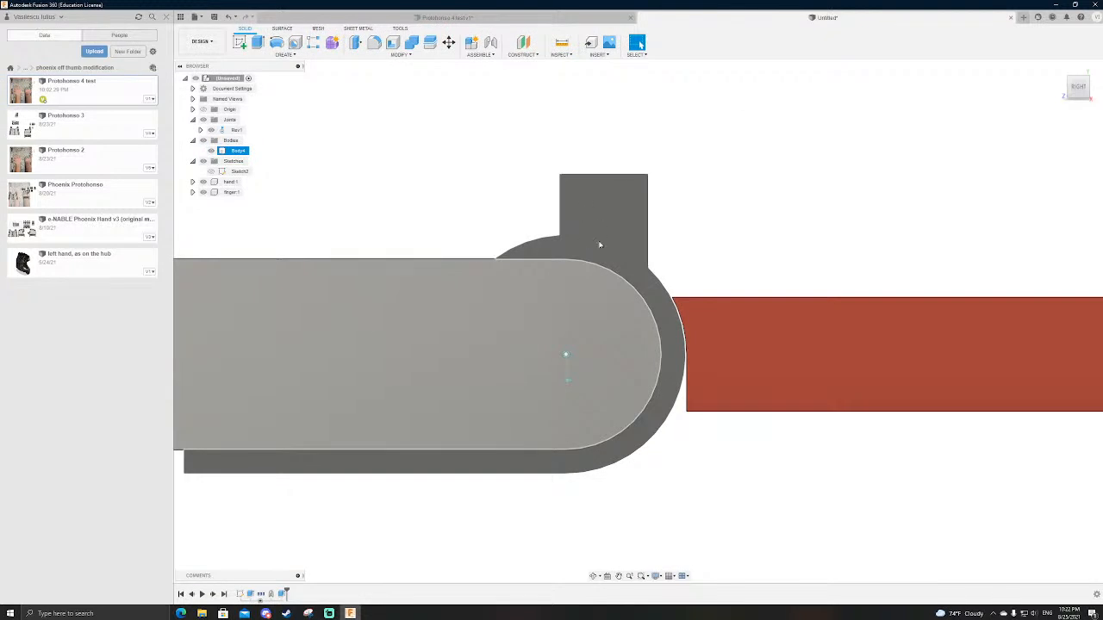
Step: Switch to the prosthetic hand to compare its knuckle area, and return to the finger joint prototype
left_click(538, 17)
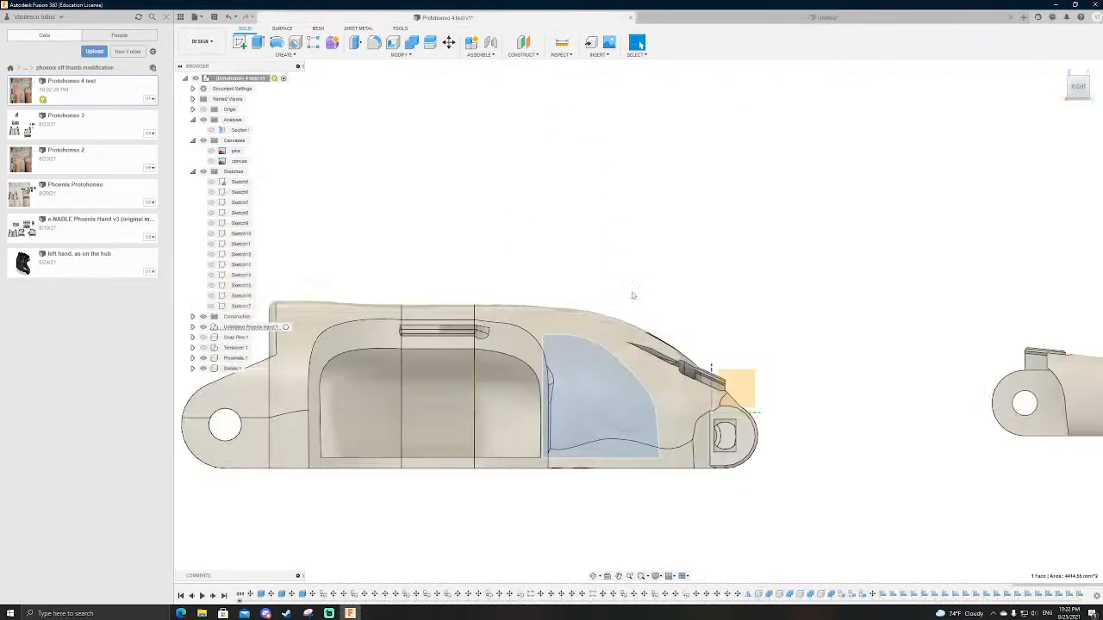
scroll(655, 302, "down", 2)
scroll(555, 405, "up", 3)
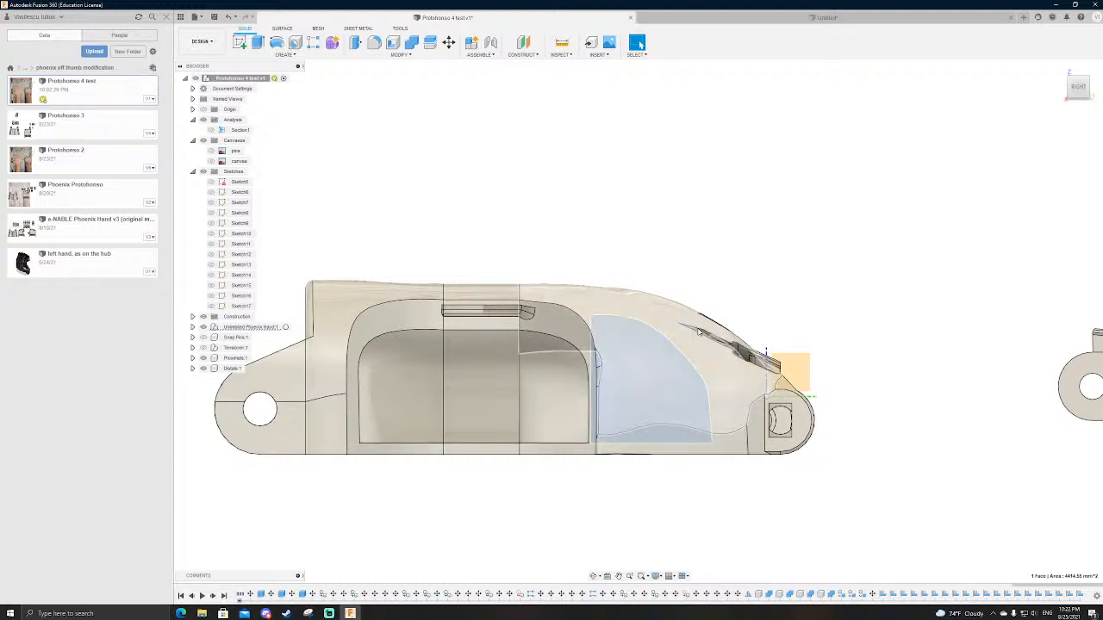
left_click(709, 18)
scroll(611, 250, "down", 3)
scroll(609, 258, "up", 2)
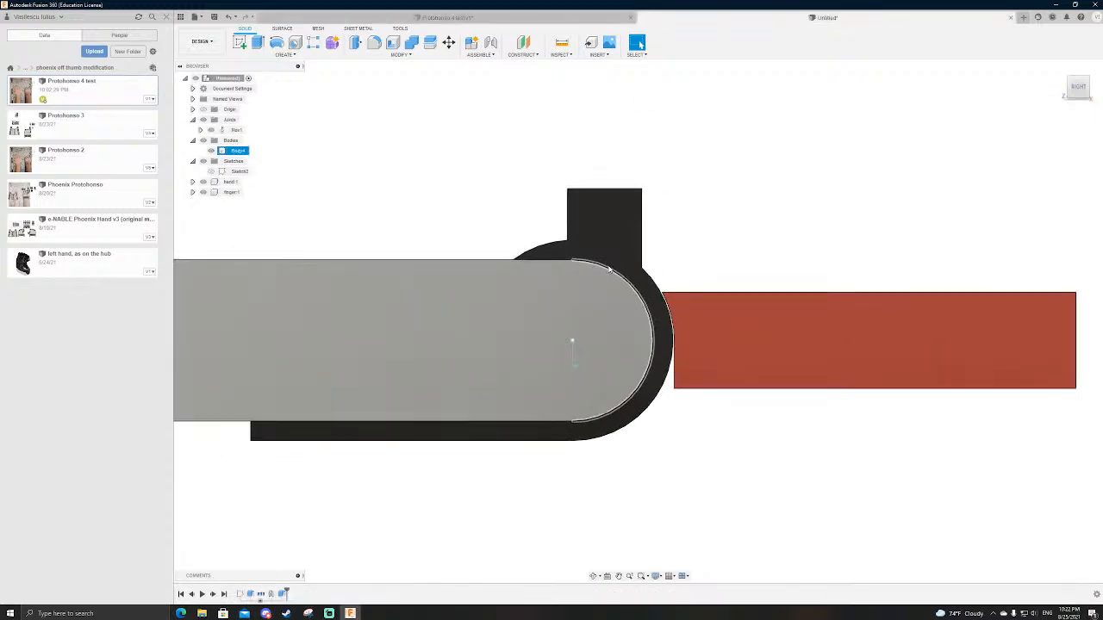
Step: Animate the model through the Rev1 joint, watch the finger swing around the black body, and end the animation
right_click(235, 131)
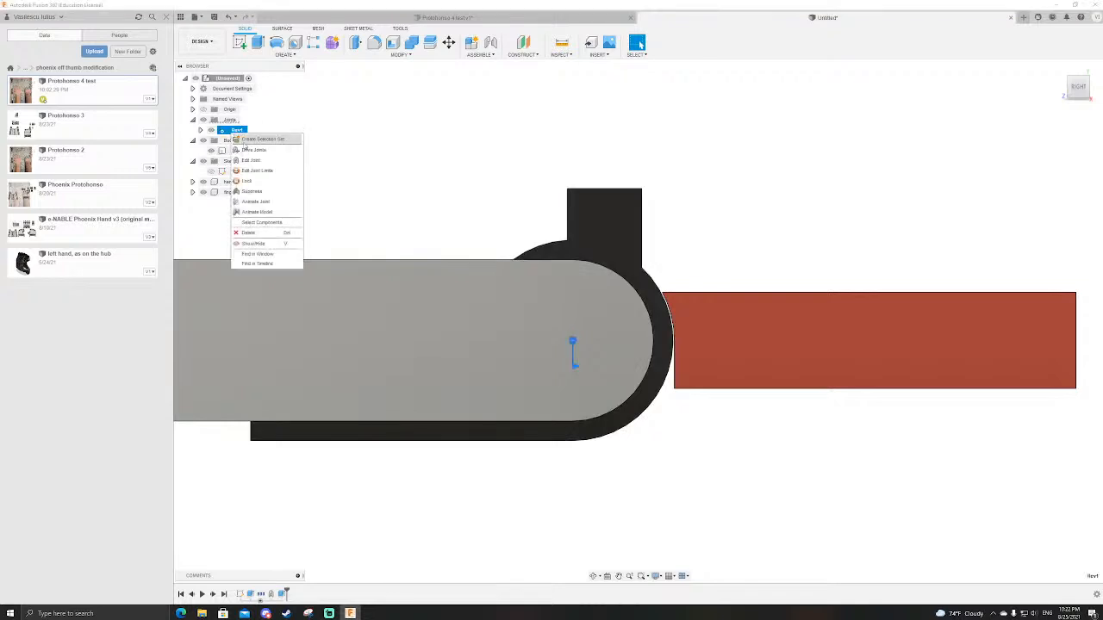
left_click(258, 212)
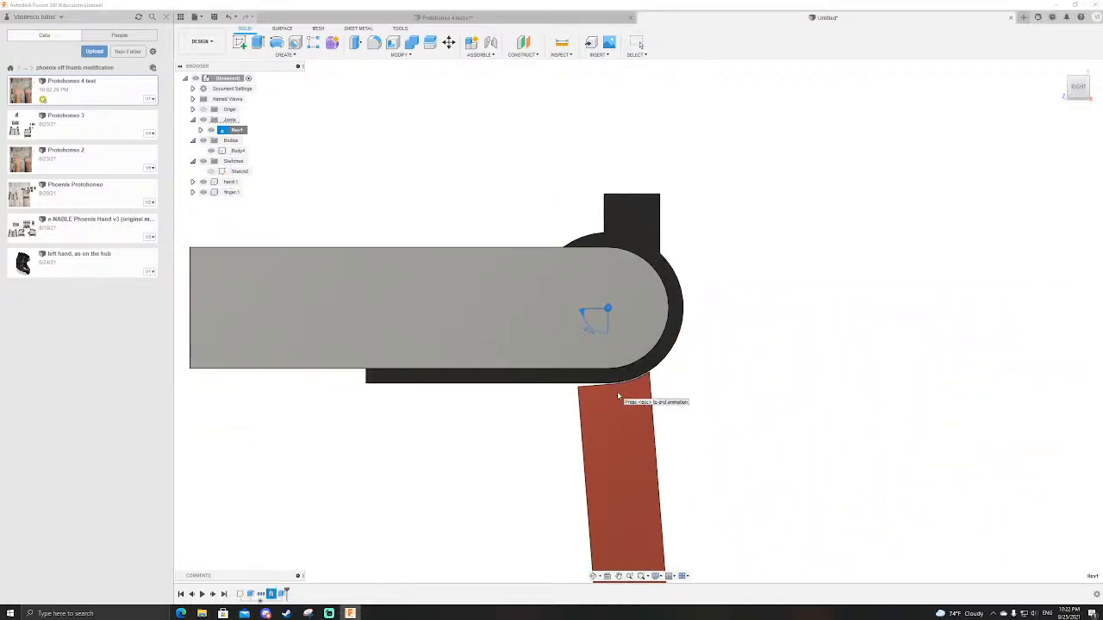
scroll(635, 174, "down", 2)
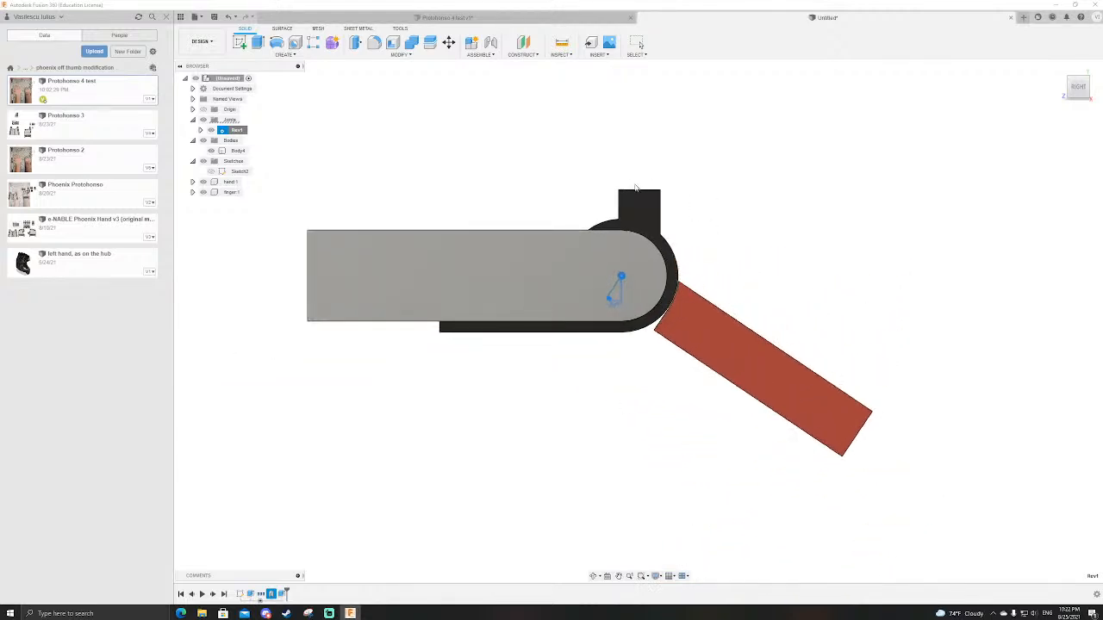
scroll(665, 302, "up", 3)
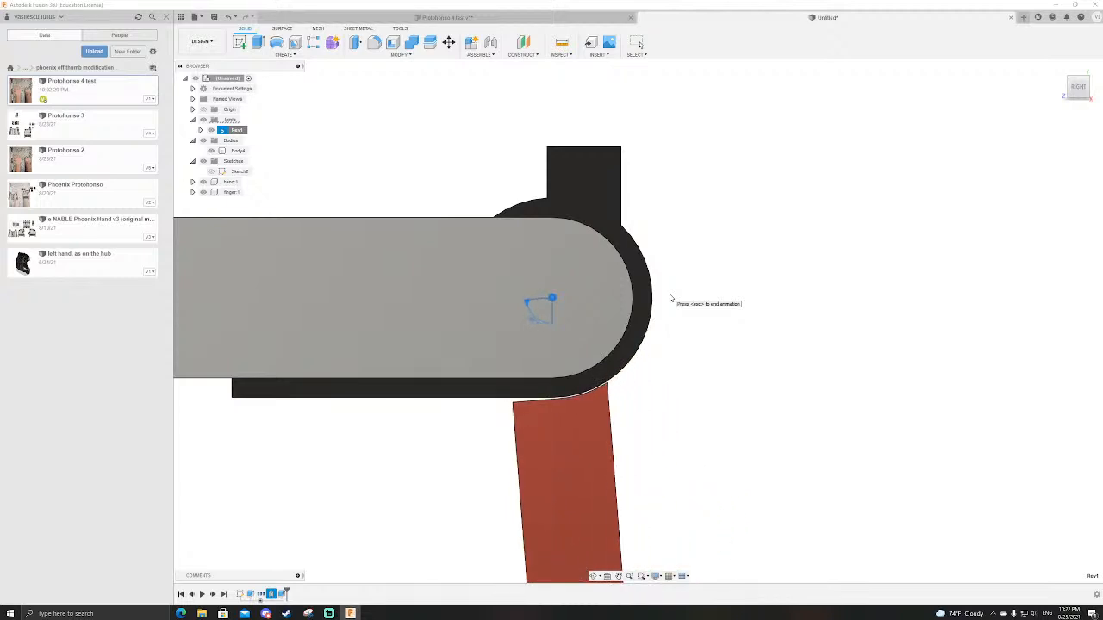
key("Escape")
Step: Examine the black body's curved outer face and the contact with the finger's trimmed end from several angles
scroll(660, 395, "down", 2)
scroll(646, 207, "up", 3)
middle_click_drag(677, 271, 682, 373, "shift")
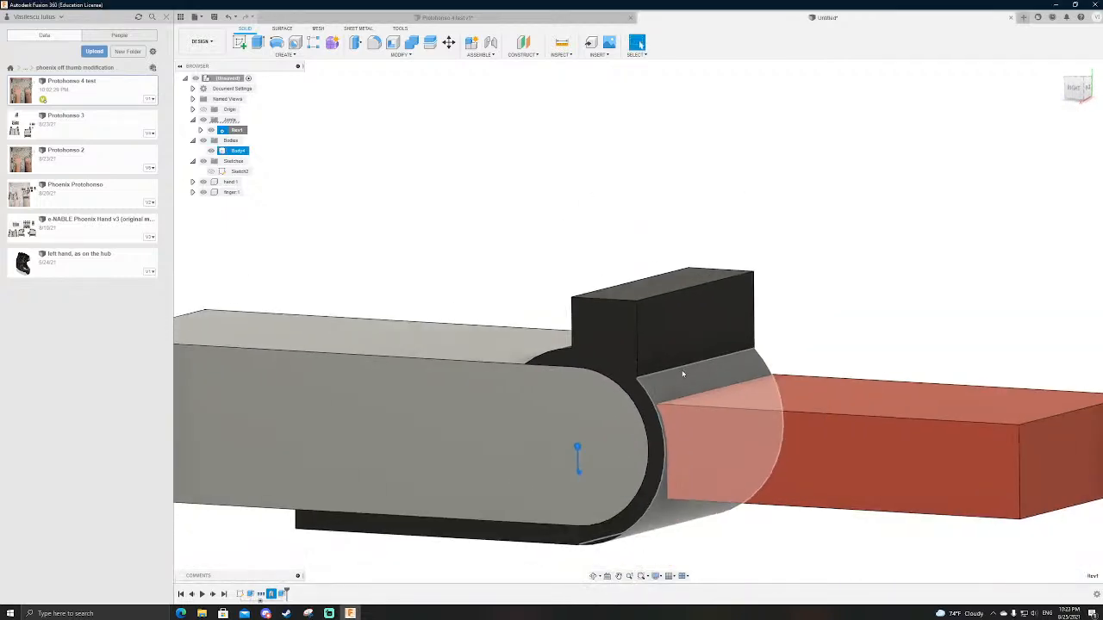
left_click(702, 435)
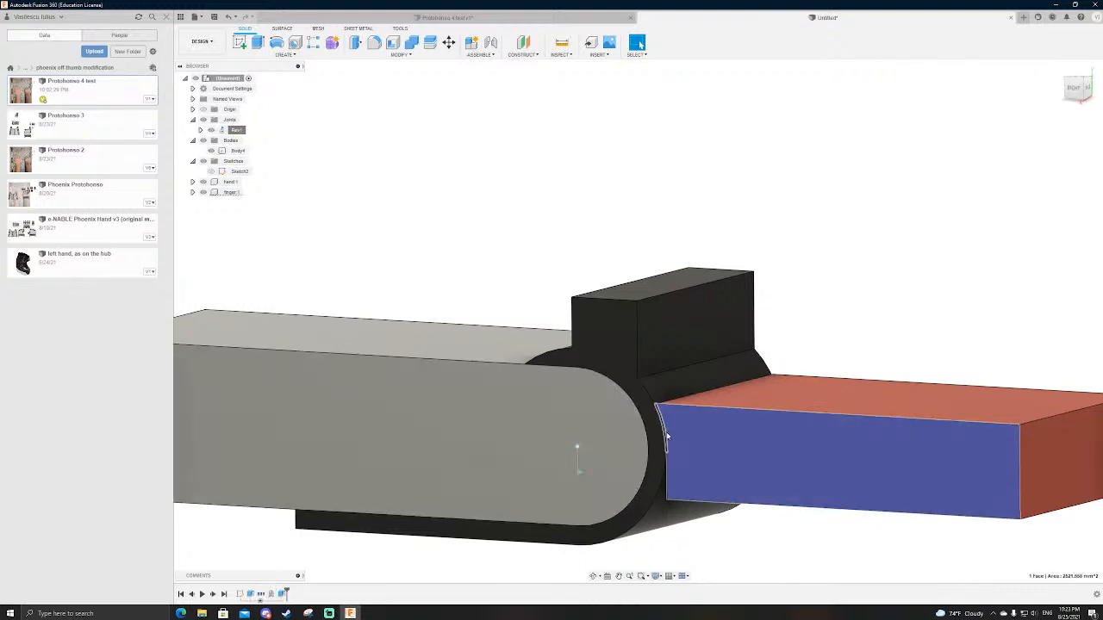
middle_click_drag(687, 442, 723, 424, "shift")
left_click(669, 484)
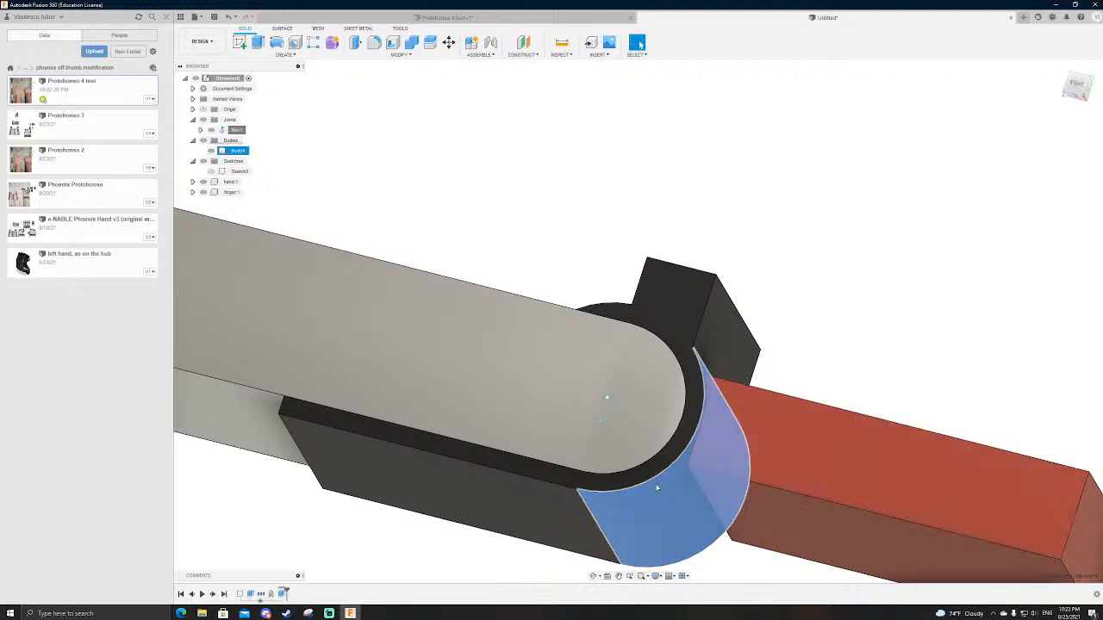
left_click(793, 434)
scroll(700, 411, "down", 4)
scroll(701, 410, "up", 6)
middle_click_drag(761, 436, 755, 452, "shift")
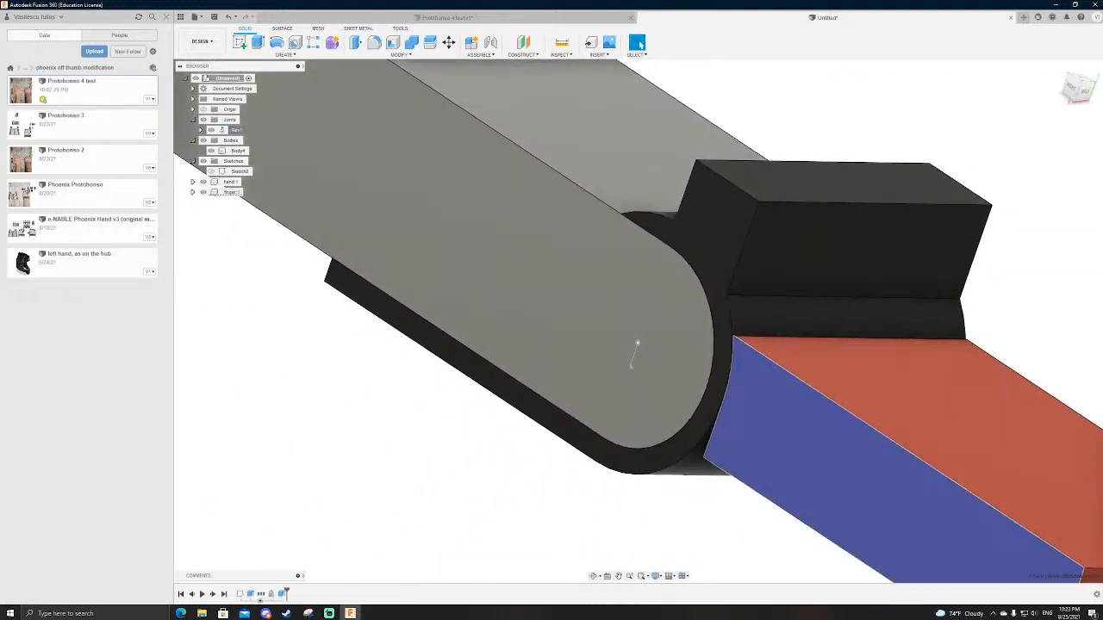
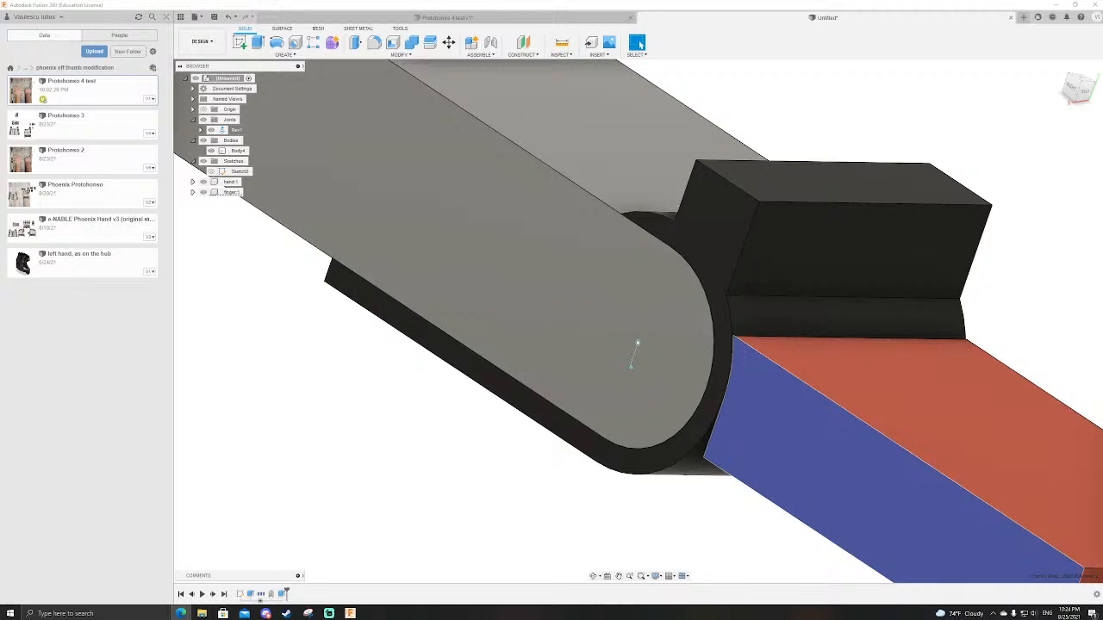
Step: Examine the finger joint's contact between the black guide body and the red finger from above, below and the side
scroll(607, 250, "down", 5)
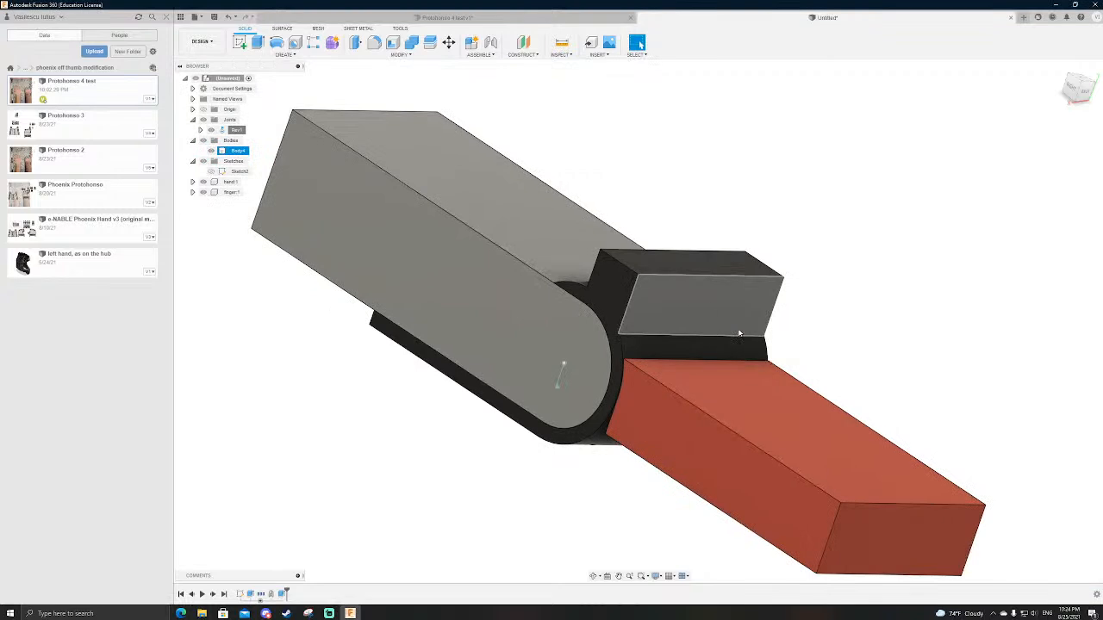
middle_click_drag(823, 344, 824, 355, "shift")
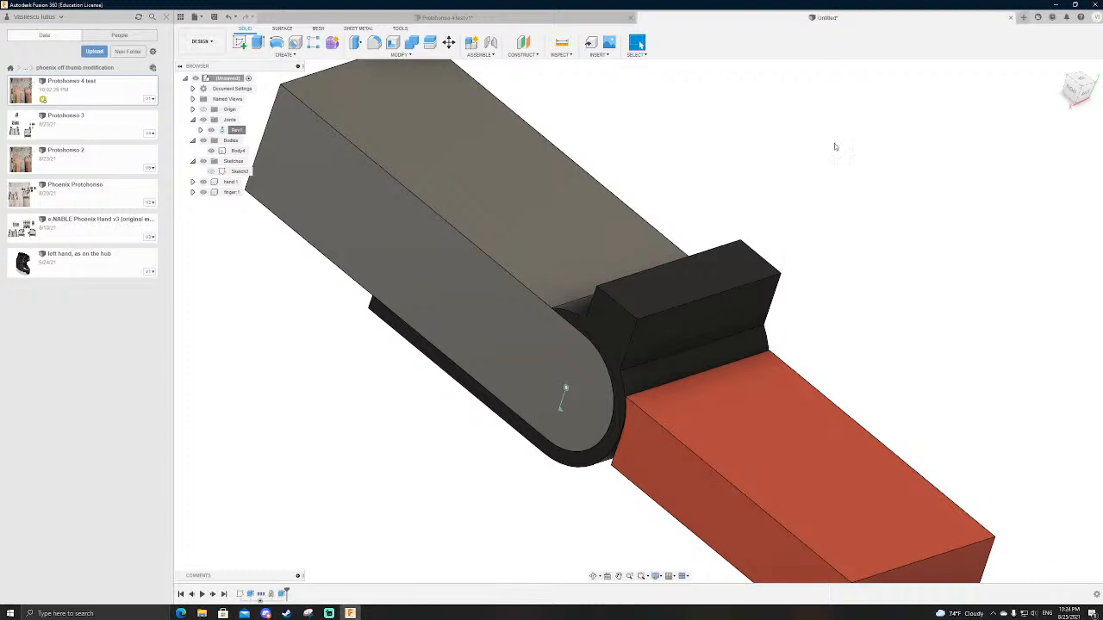
scroll(611, 252, "down", 3)
scroll(620, 259, "up", 2)
mouse_move(819, 303)
middle_mouse_down("shift")
mouse_move(771, 302)
mouse_move(824, 293)
middle_mouse_up("shift")
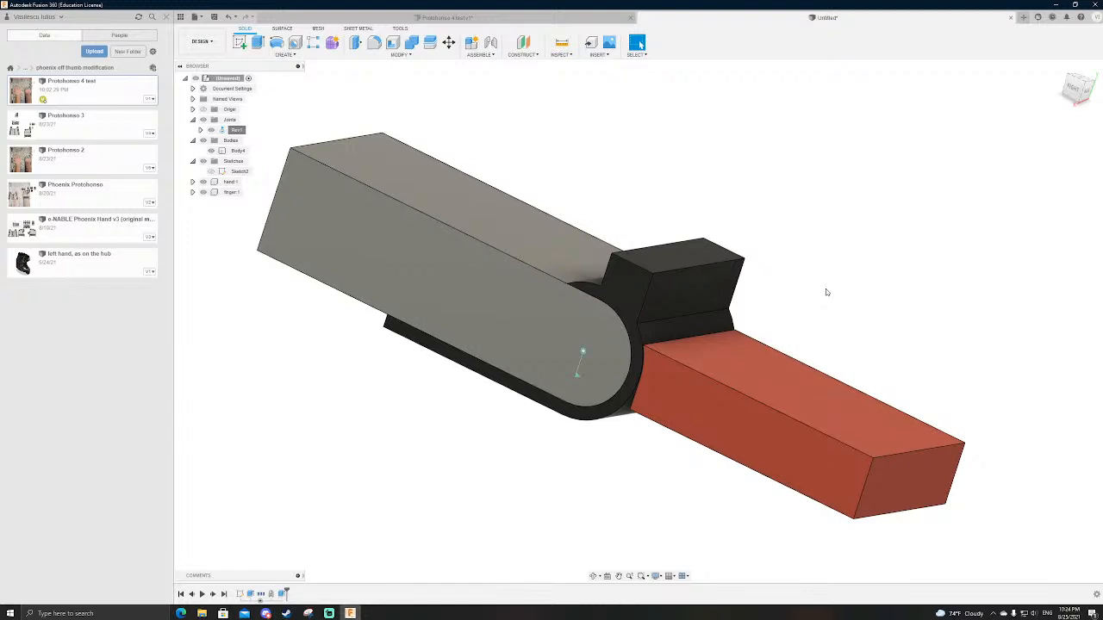
middle_click_drag(830, 320, 856, 308, "shift")
scroll(805, 308, "down", 2)
scroll(752, 313, "up", 4)
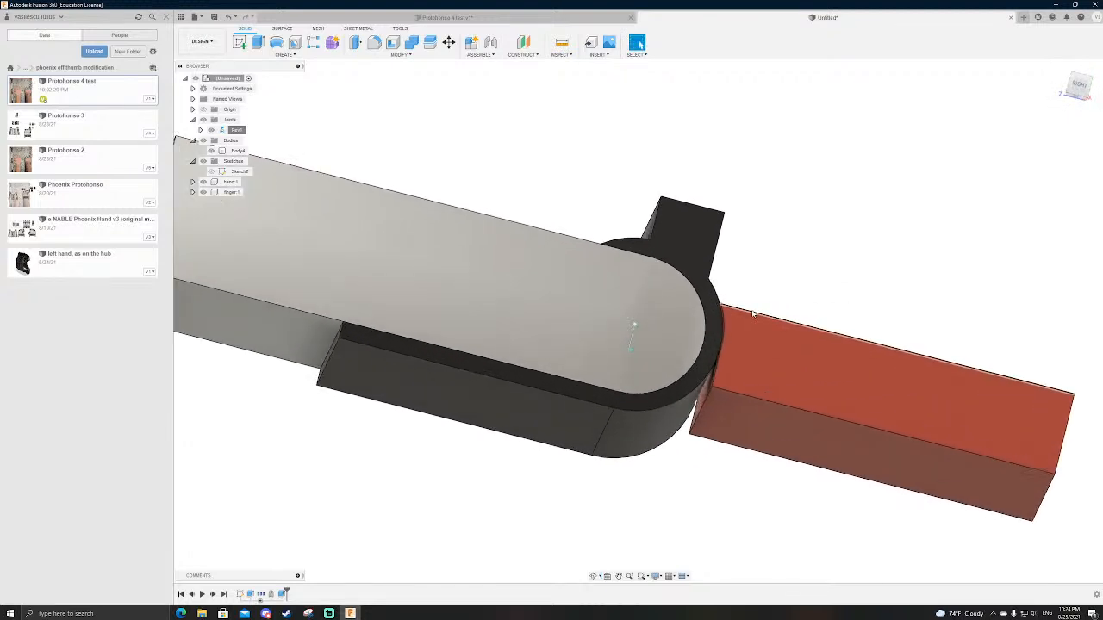
scroll(749, 306, "up", 2)
mouse_move(743, 288)
middle_mouse_down("shift")
mouse_move(773, 192)
mouse_move(781, 281)
mouse_move(754, 301)
middle_mouse_up("shift")
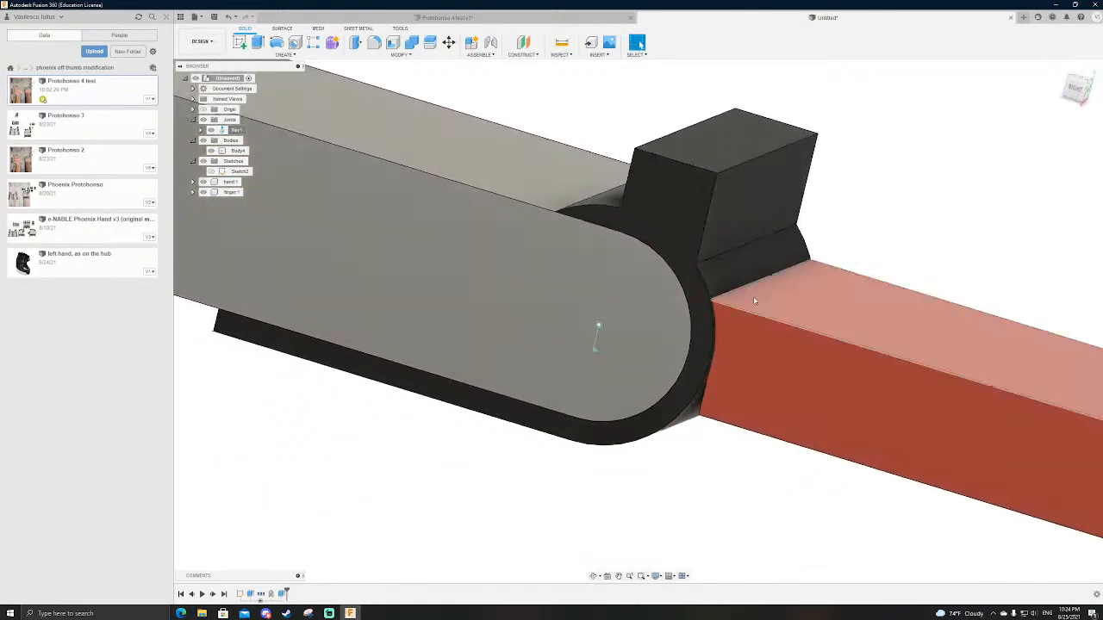
scroll(481, 268, "down", 5)
Step: Create a new design and sketch two adjoining rectangles on the top plane from the origin, about 52 mm high, the outer one about 43 mm wide
left_click(1024, 17)
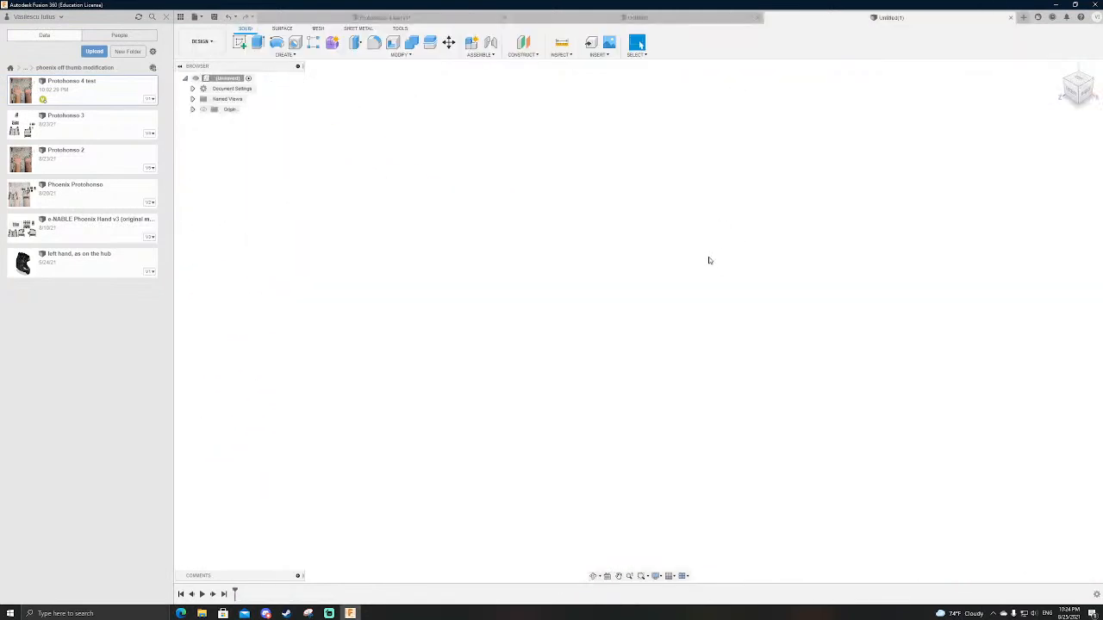
key("l")
left_click(655, 346)
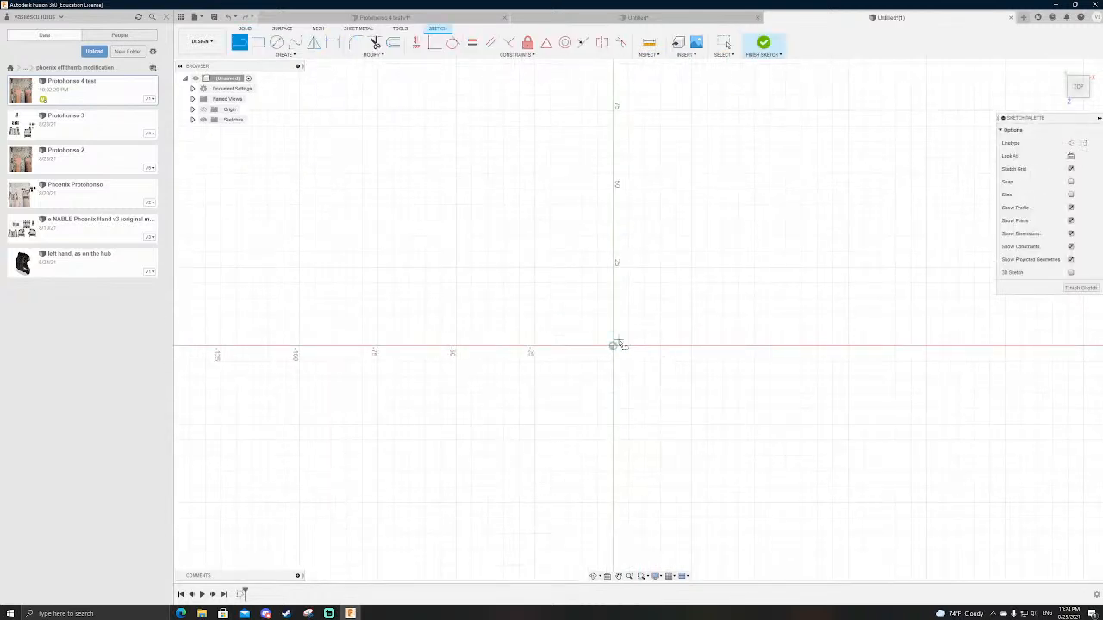
key("r")
left_click(613, 346)
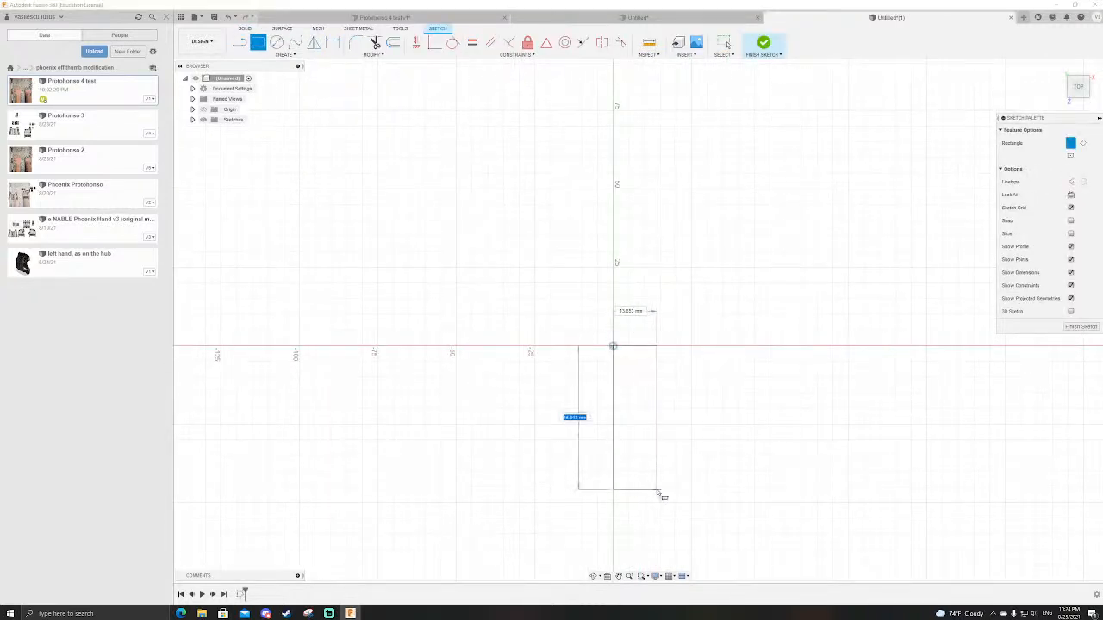
left_click(678, 508)
left_click(680, 347)
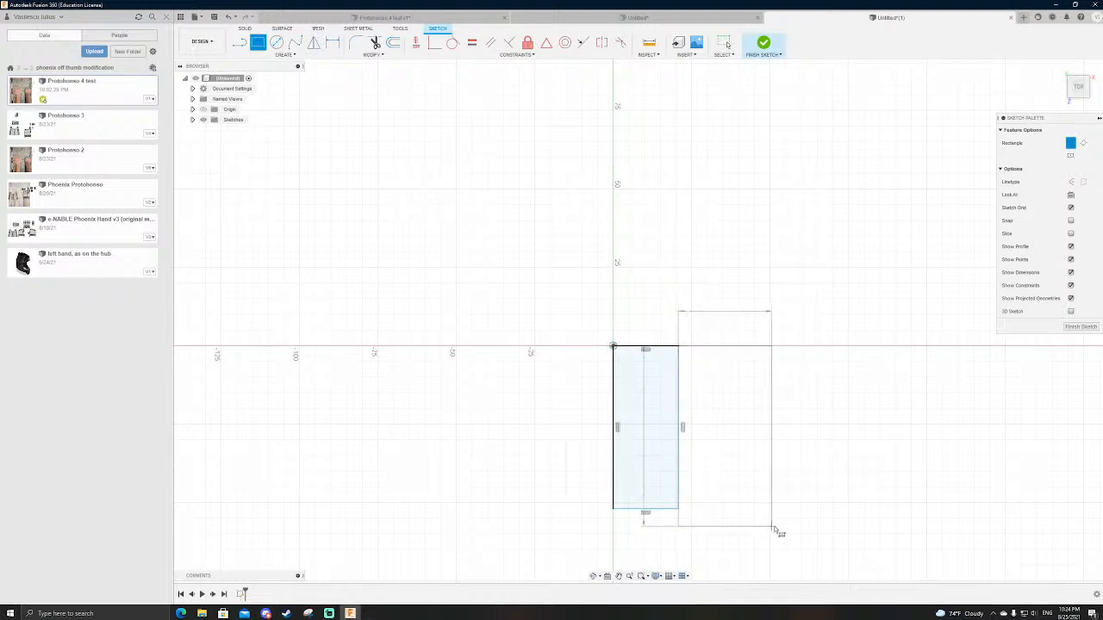
left_click(814, 508)
key("Escape")
Step: Move the rectangles' shared vertical line outward to about 26.5 mm from the origin
left_click_drag(679, 401, 698, 402)
key("Escape")
scroll(746, 413, "up", 3)
scroll(743, 388, "down", 3)
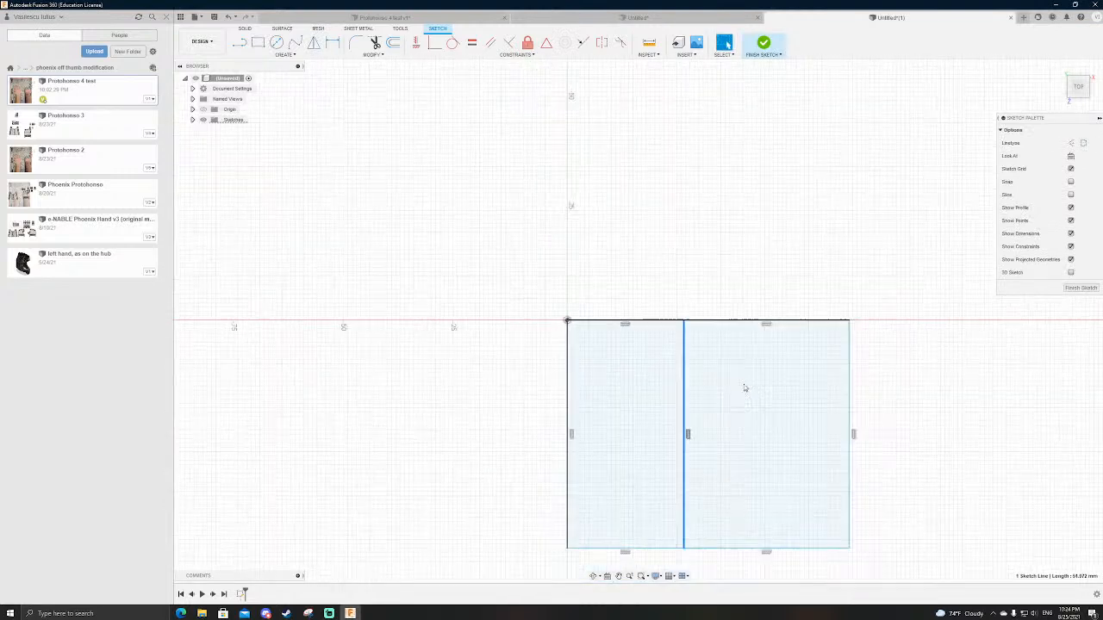
Step: Draw a dovetail notch into the inner rectangle from the shared line, with an inner vertical line about 43 mm long, and finish the sketch
key("l")
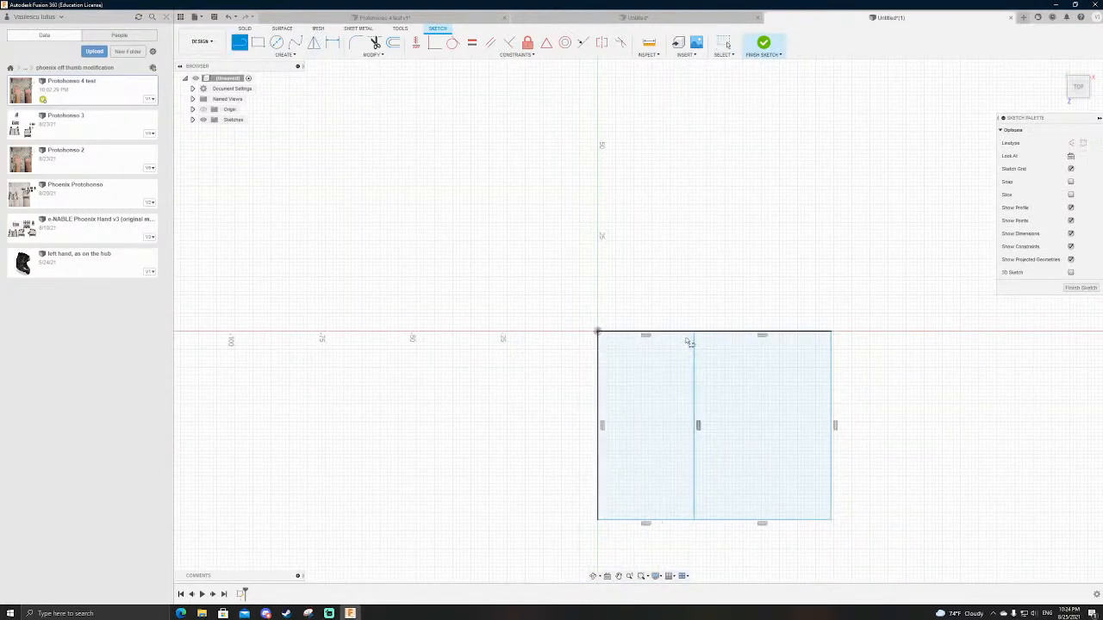
left_click(694, 381)
left_click(667, 351)
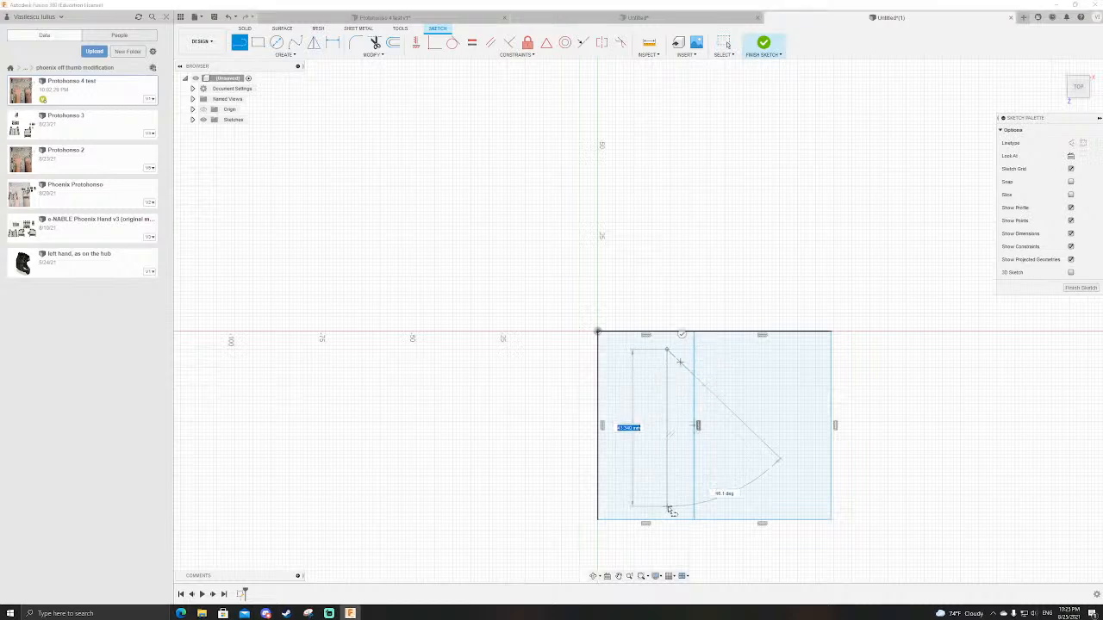
left_click(695, 480)
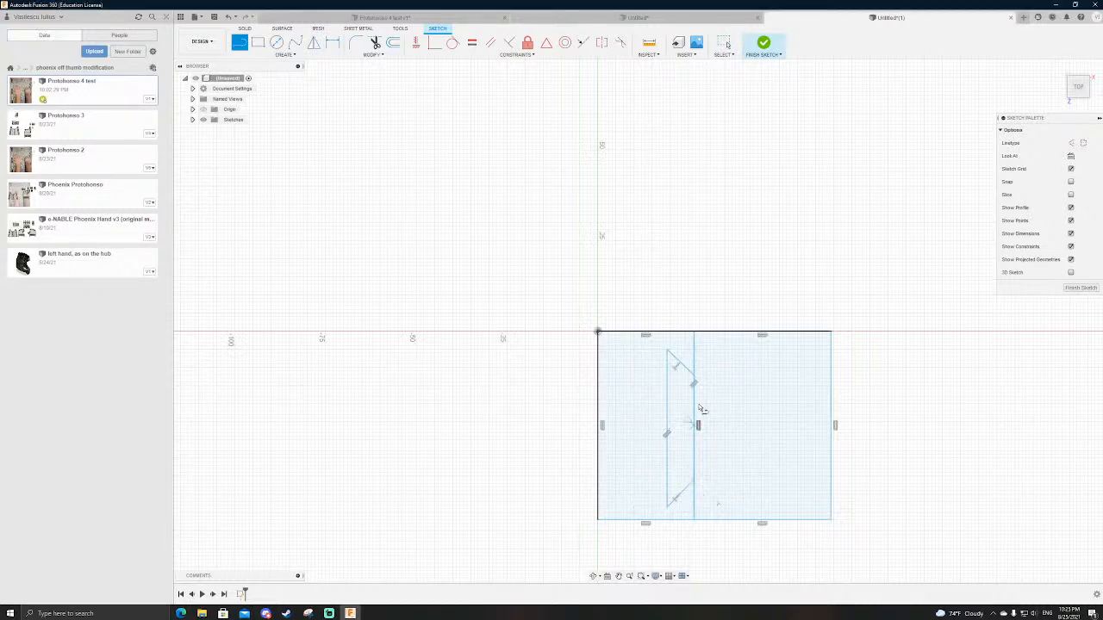
scroll(707, 354, "down", 3)
scroll(712, 362, "up", 2)
left_click(764, 42)
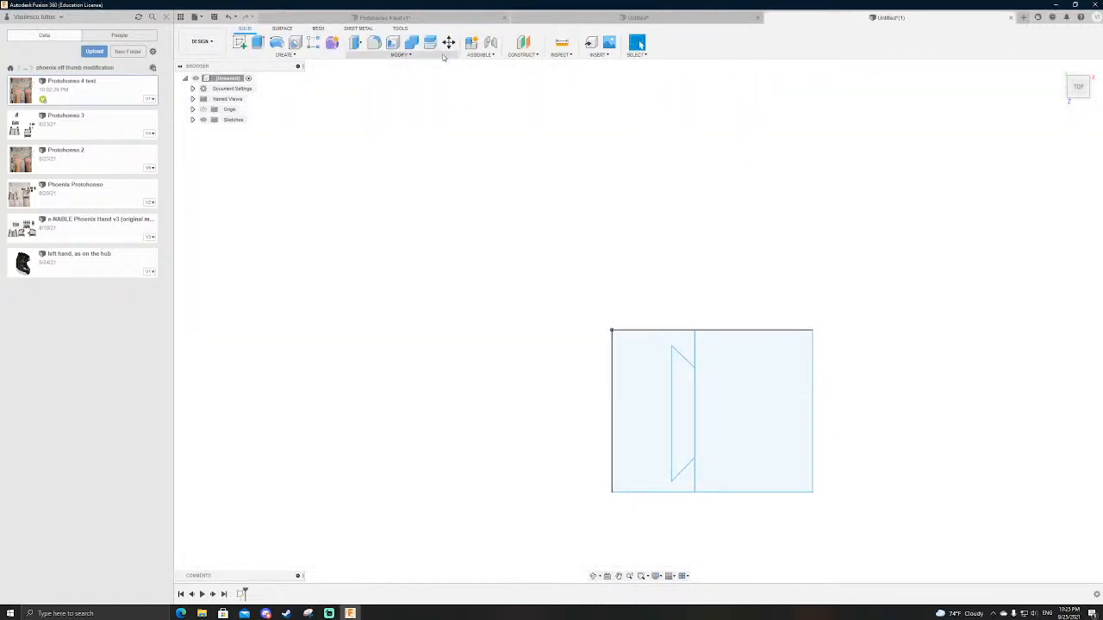
Step: Reopen the sketch and try to offset the three dovetail lines toward the inside of the notch
double_click(242, 594)
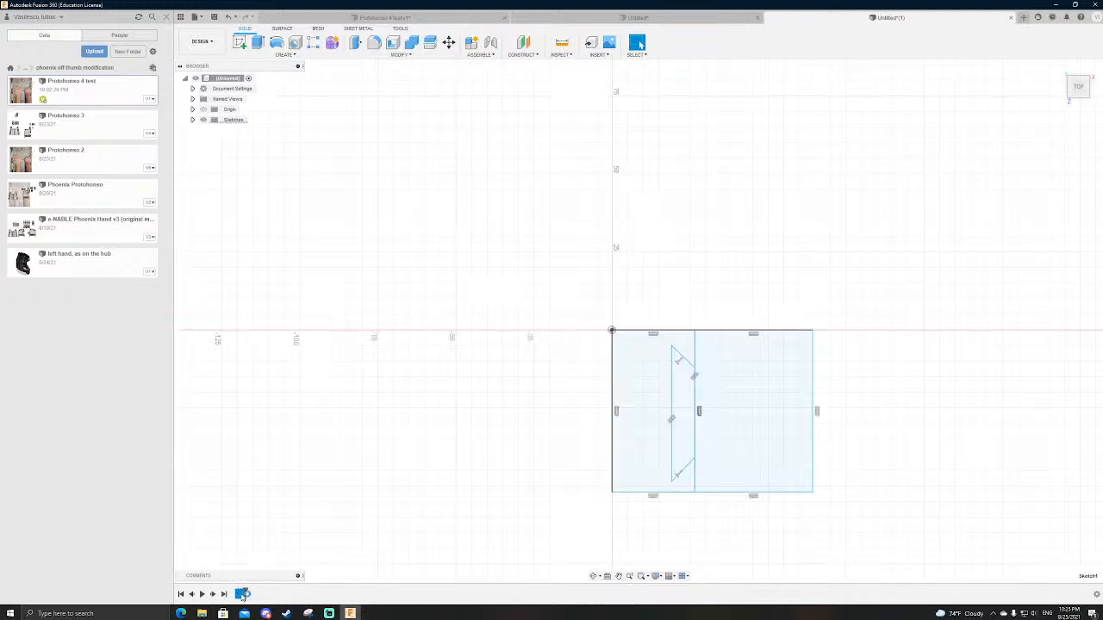
key("o")
left_click(720, 326)
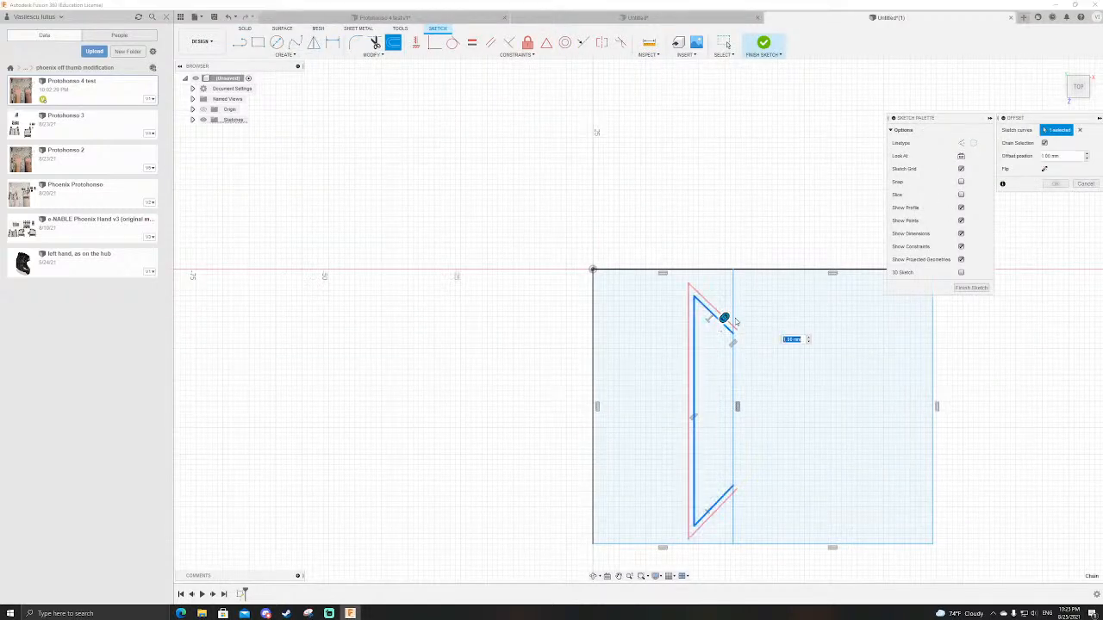
left_click_drag(727, 315, 715, 325)
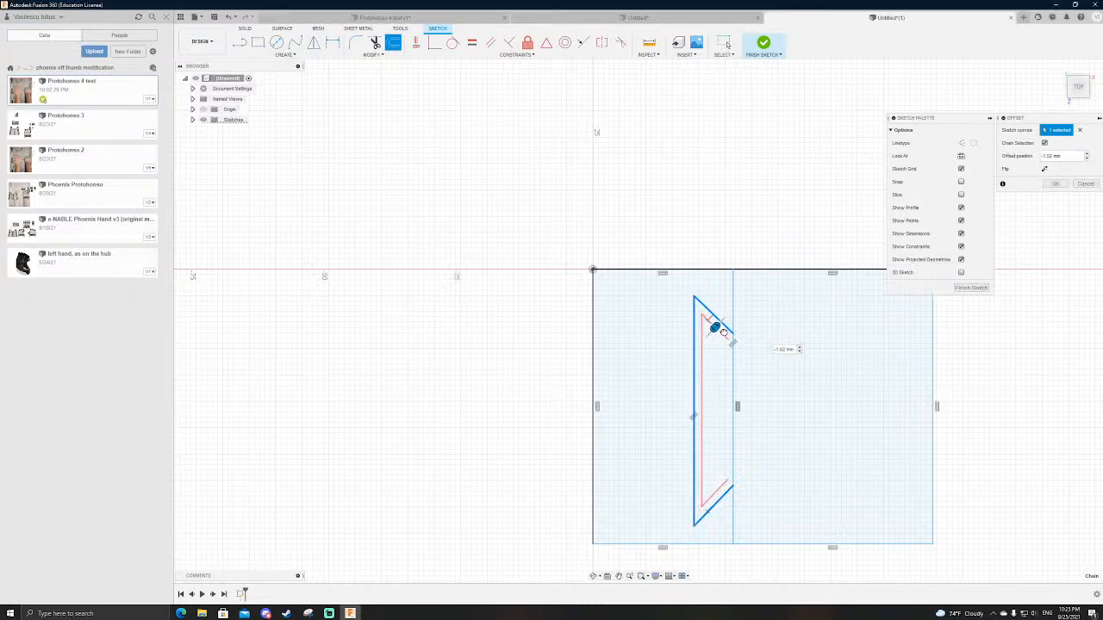
key("Return")
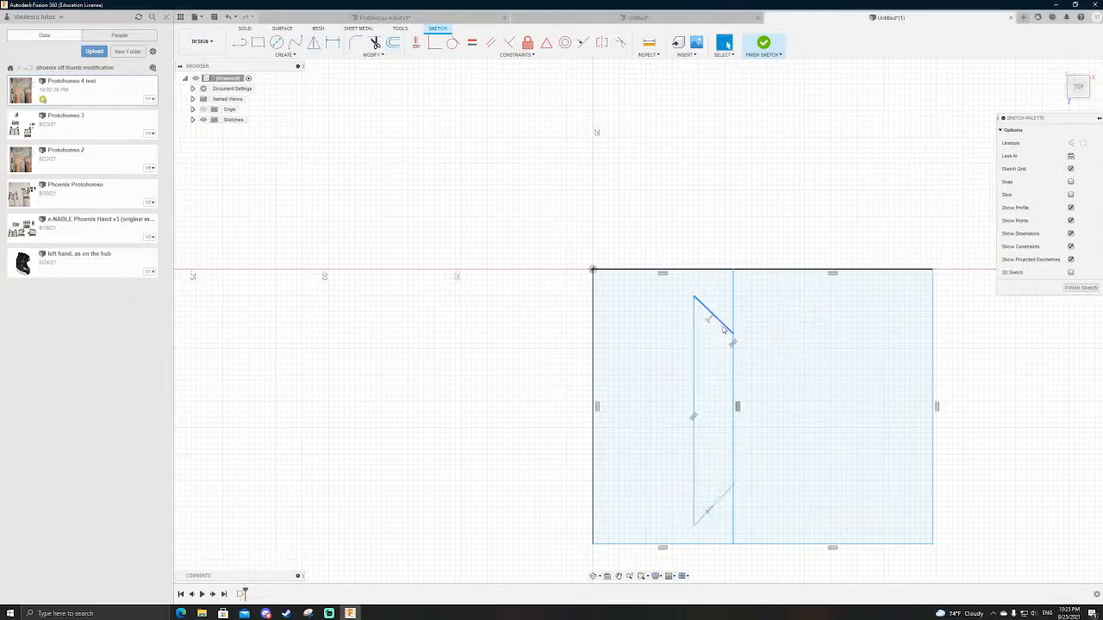
Step: Delete the shared vertical line and redraw only its segments between the dovetail ends and the rectangles' upper and lower edges
left_click(733, 370)
key("Delete")
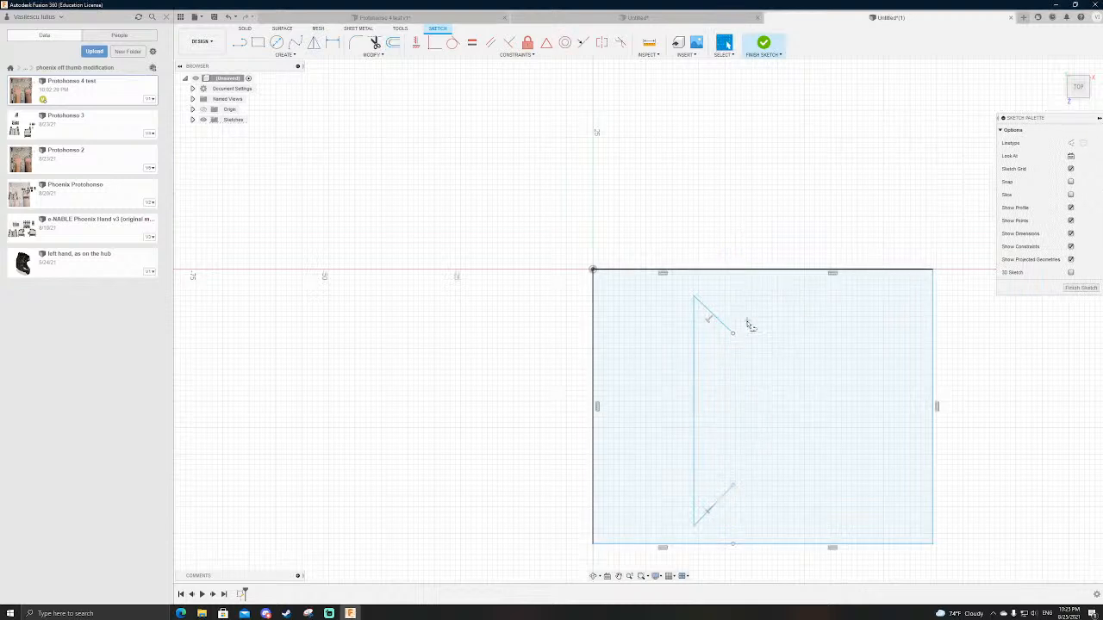
key("l")
left_click(730, 274)
left_click(732, 333)
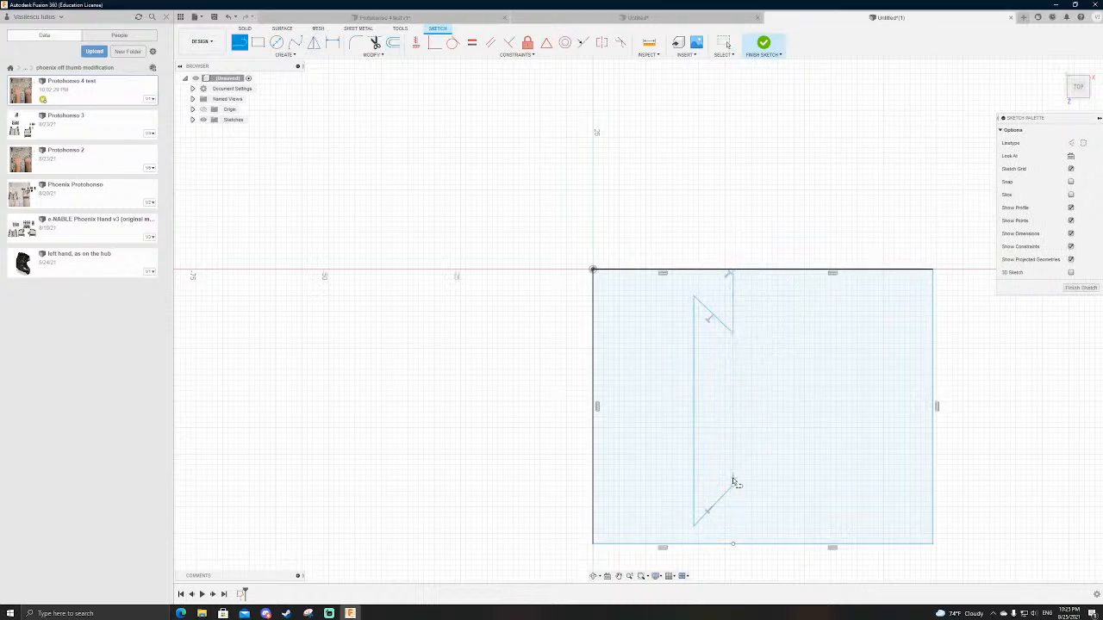
left_click(732, 488)
left_click(732, 543)
key("Escape")
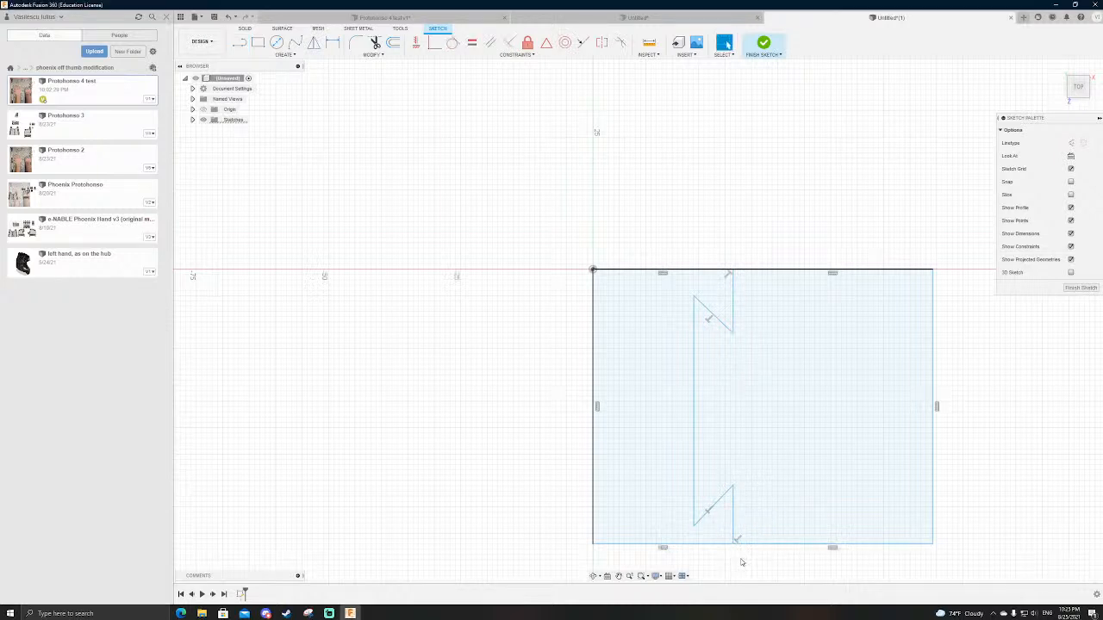
Step: Make the two short vertical segments collinear and finish the sketch
left_click(733, 286)
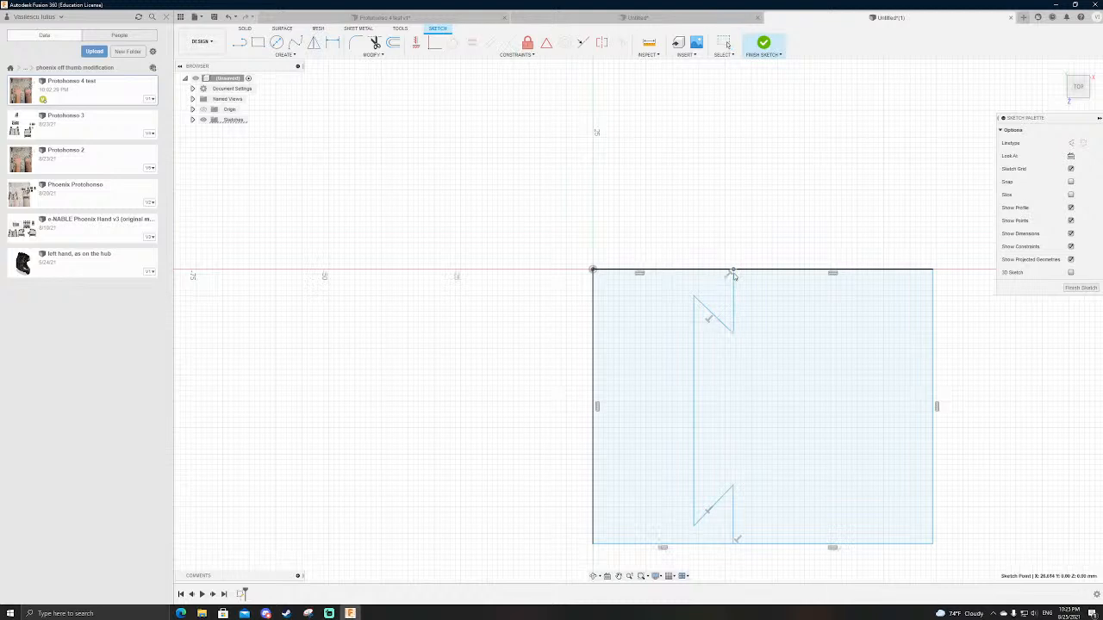
left_click(733, 270)
left_click(677, 114)
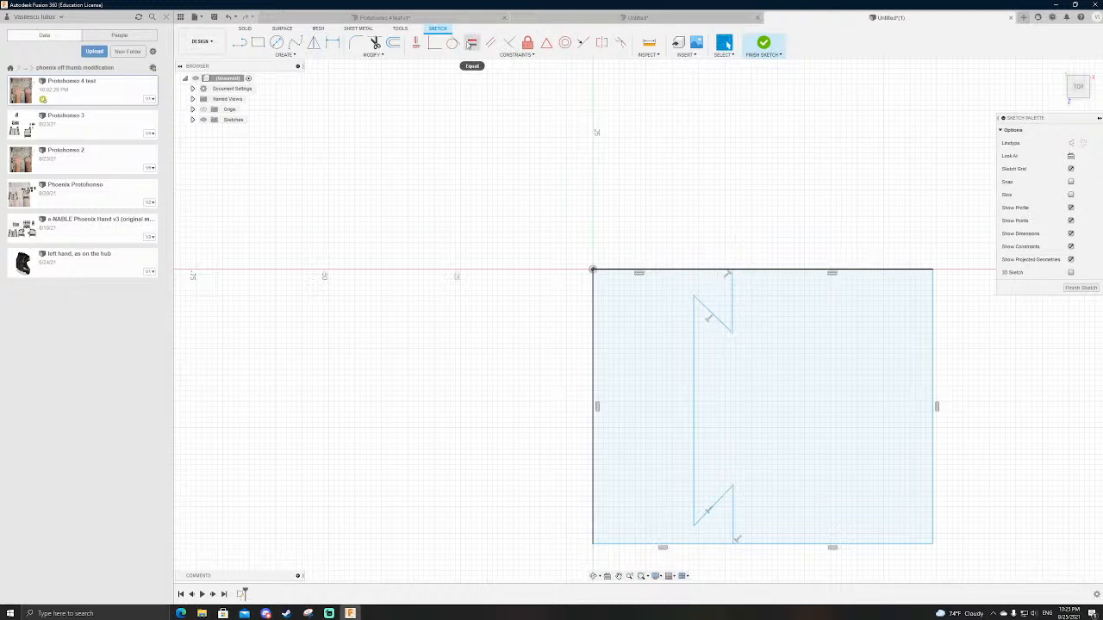
left_click(732, 306)
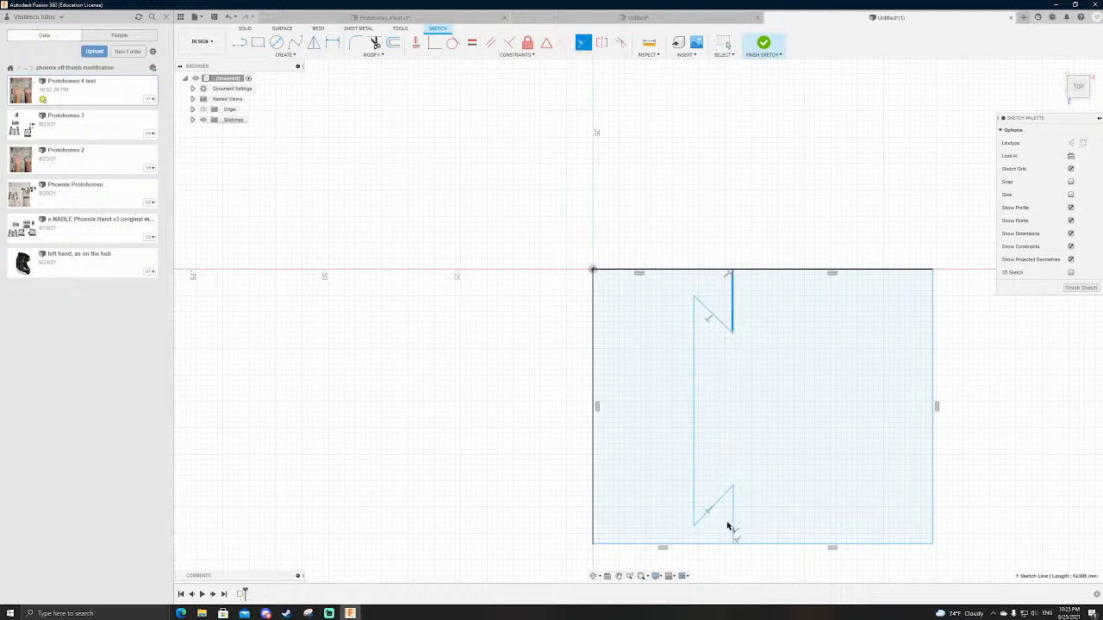
left_click(733, 517)
key("Escape")
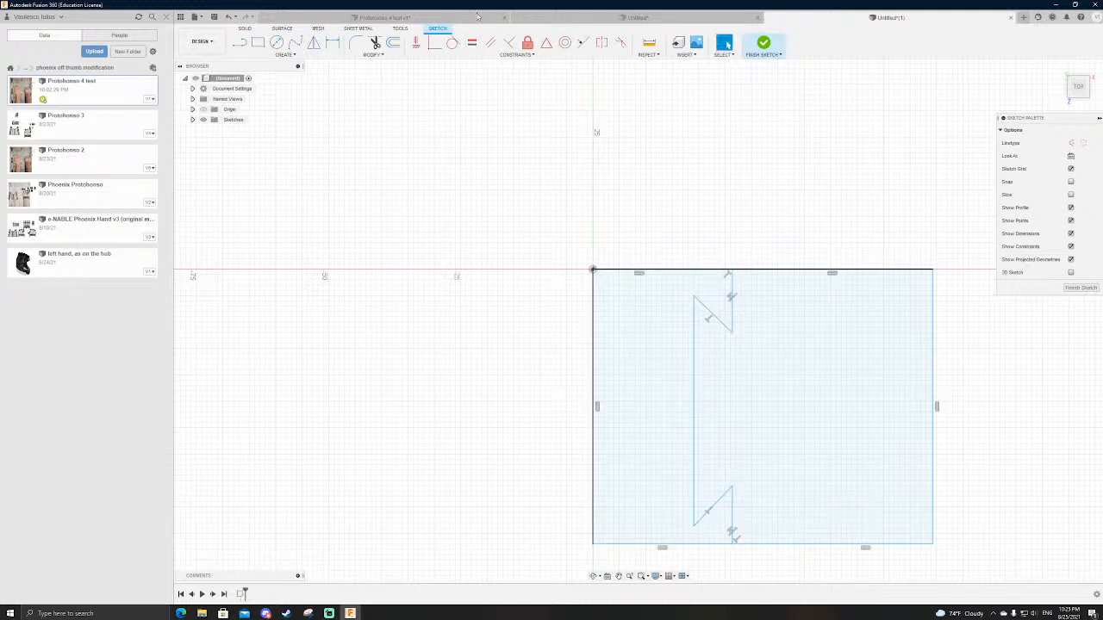
left_click(762, 45)
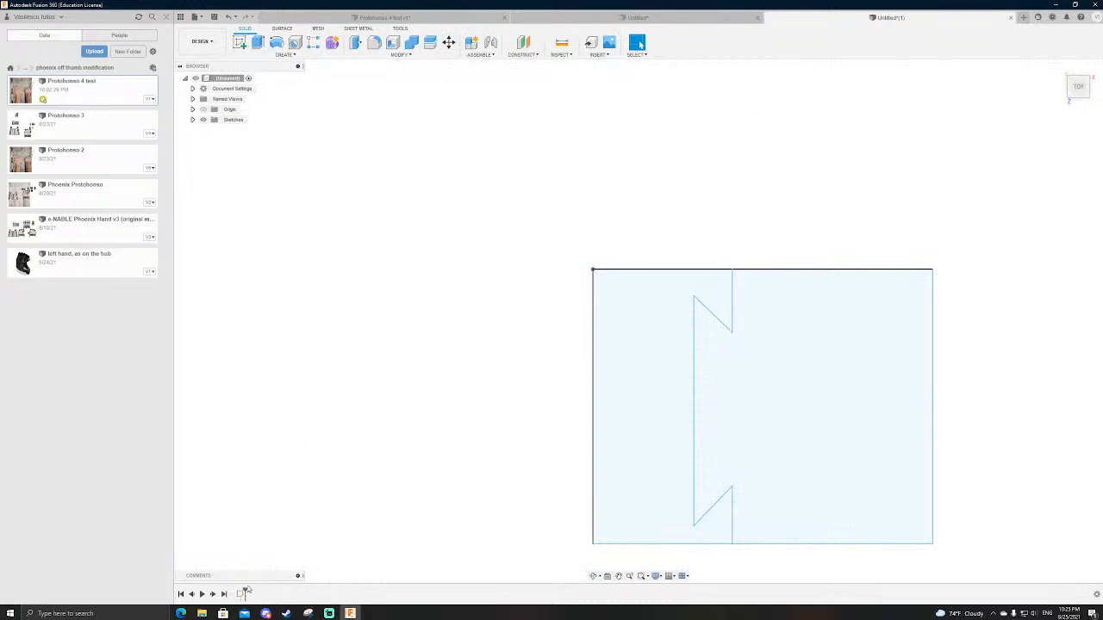
Step: Reopen the sketch, offset the whole dovetail dividing line 1 mm toward the outer rectangle, and finish the sketch
double_click(242, 593)
key("o")
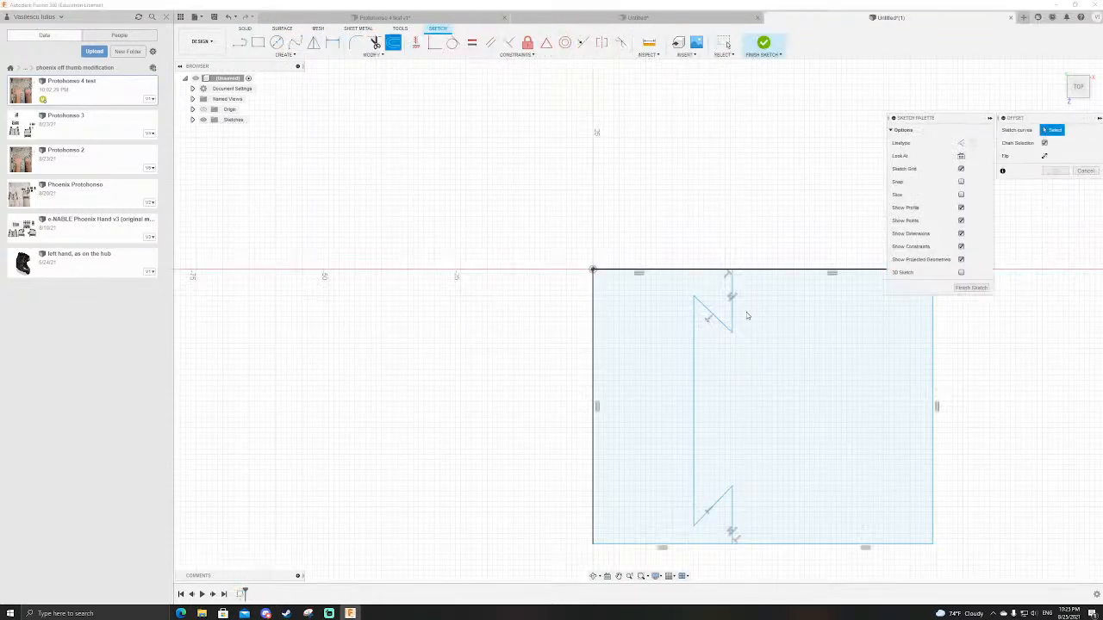
left_click(733, 310)
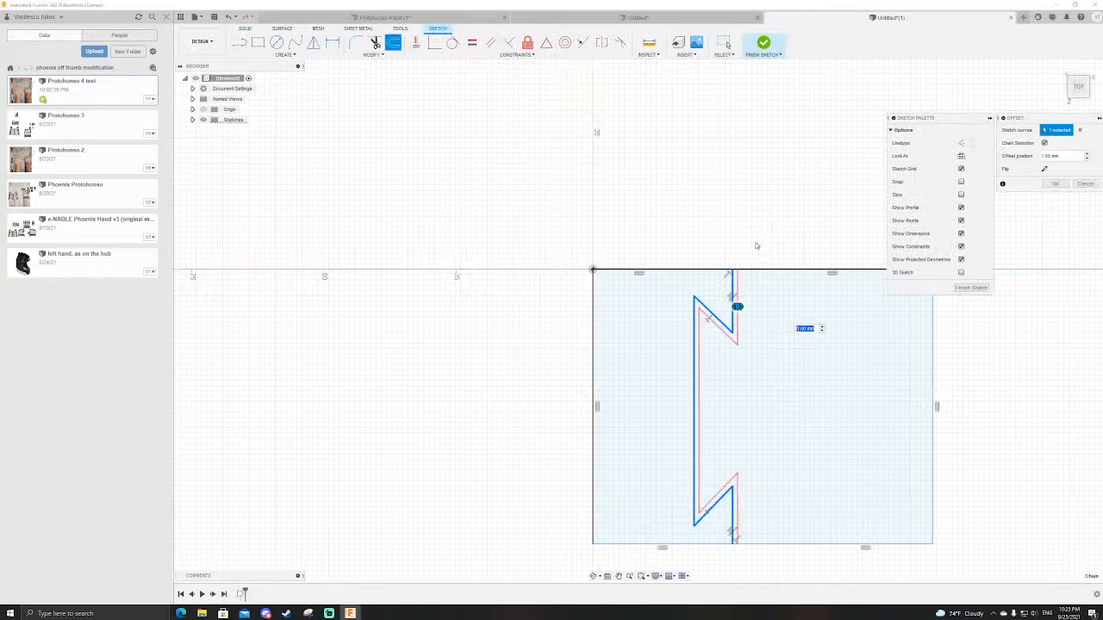
key("Escape")
left_click(765, 42)
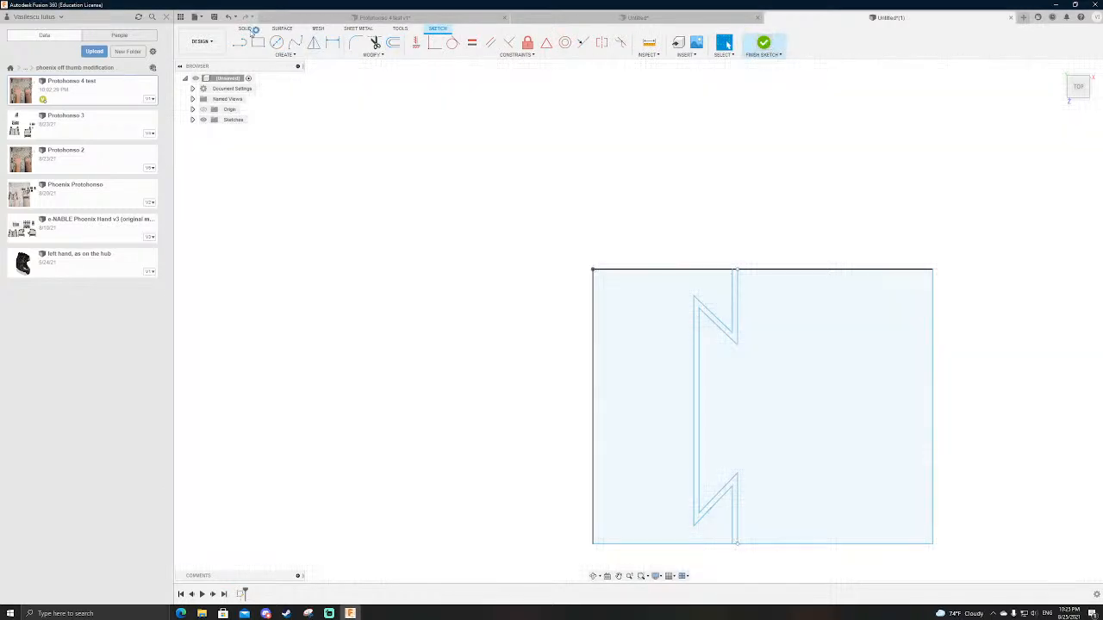
Step: Revolve the inner profile 270 degrees around its straight edge at the origin as a new body
left_click(276, 42)
left_click(638, 405)
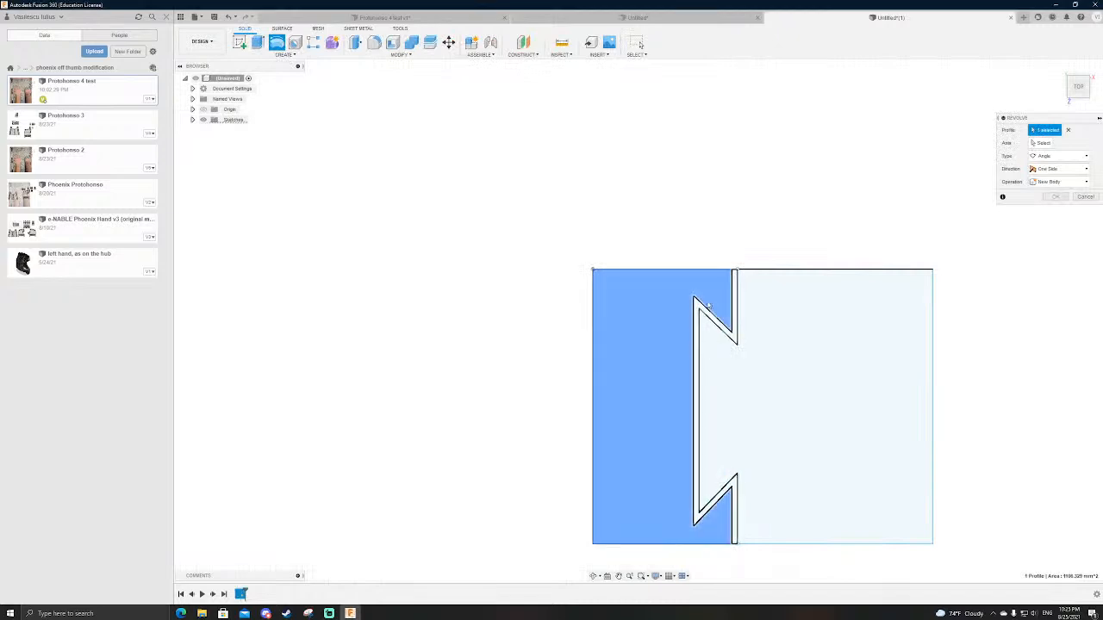
left_click(593, 372)
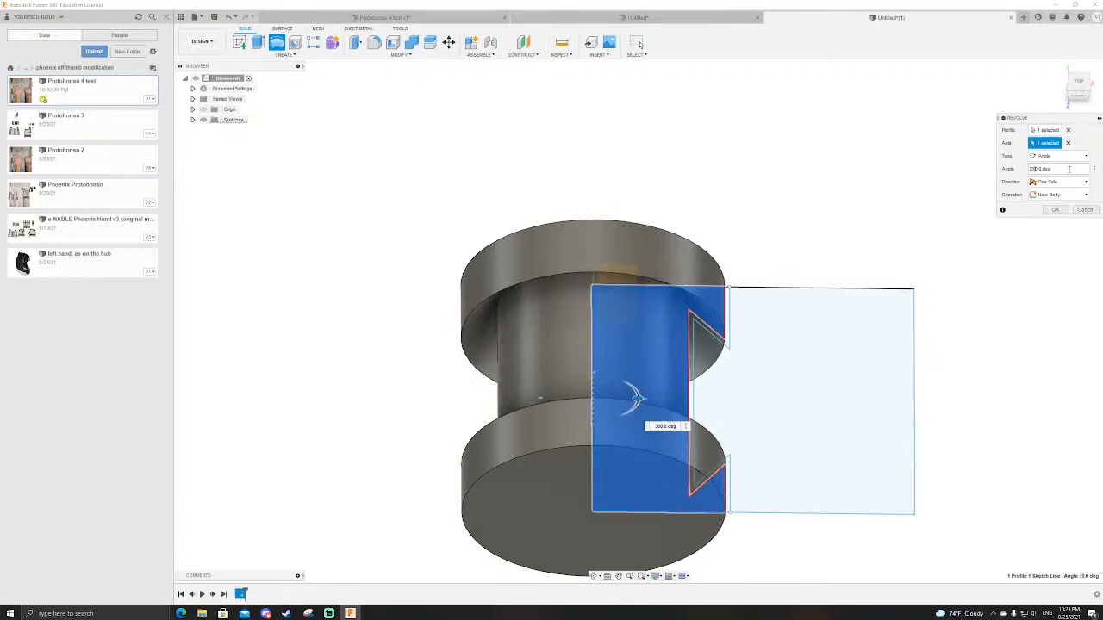
scroll(726, 232, "down", 3)
scroll(726, 233, "up", 2)
middle_click_drag(805, 245, 808, 216, "shift")
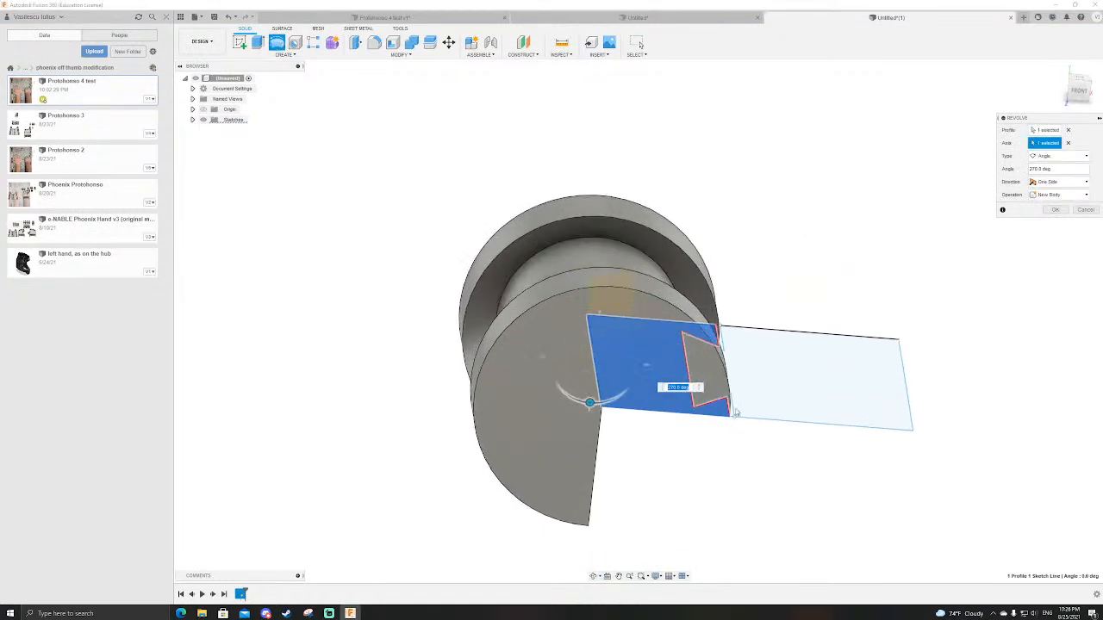
key("Return")
Step: Revolve the outer dovetail profile 90 degrees around the straight edge at the origin as a new body
left_click(277, 44)
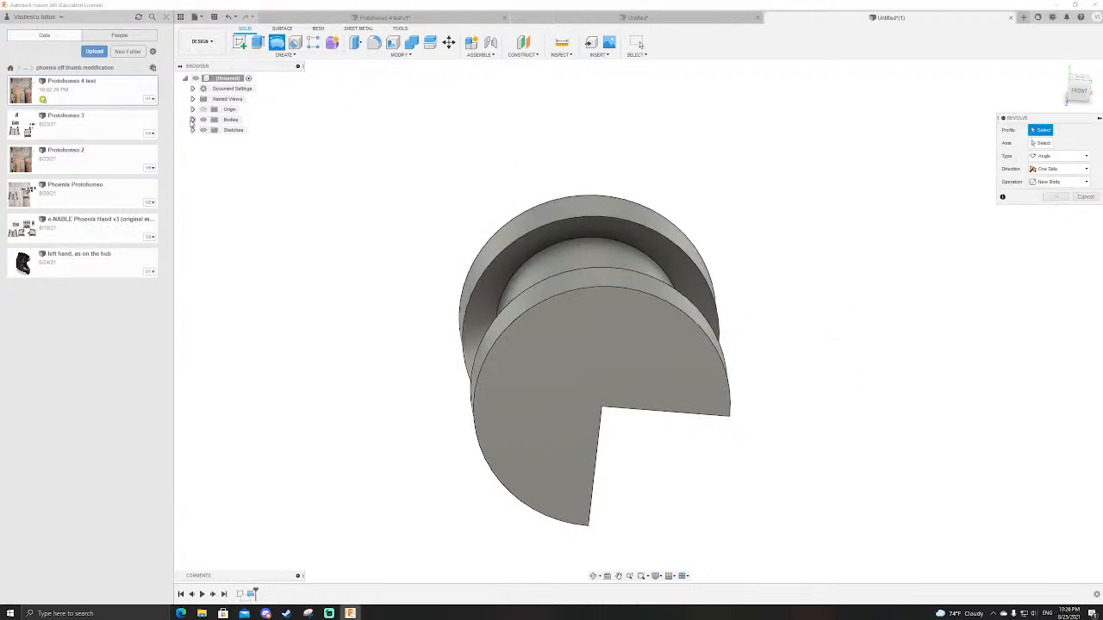
left_click(192, 131)
left_click(211, 139)
left_click(801, 359)
left_click(1043, 157)
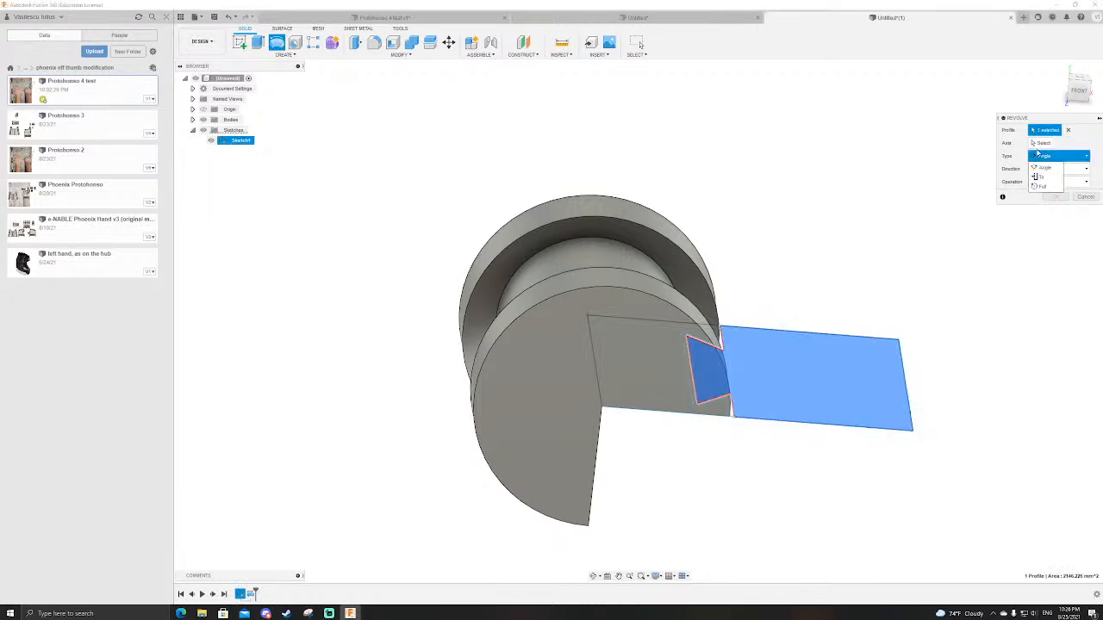
left_click(1037, 146)
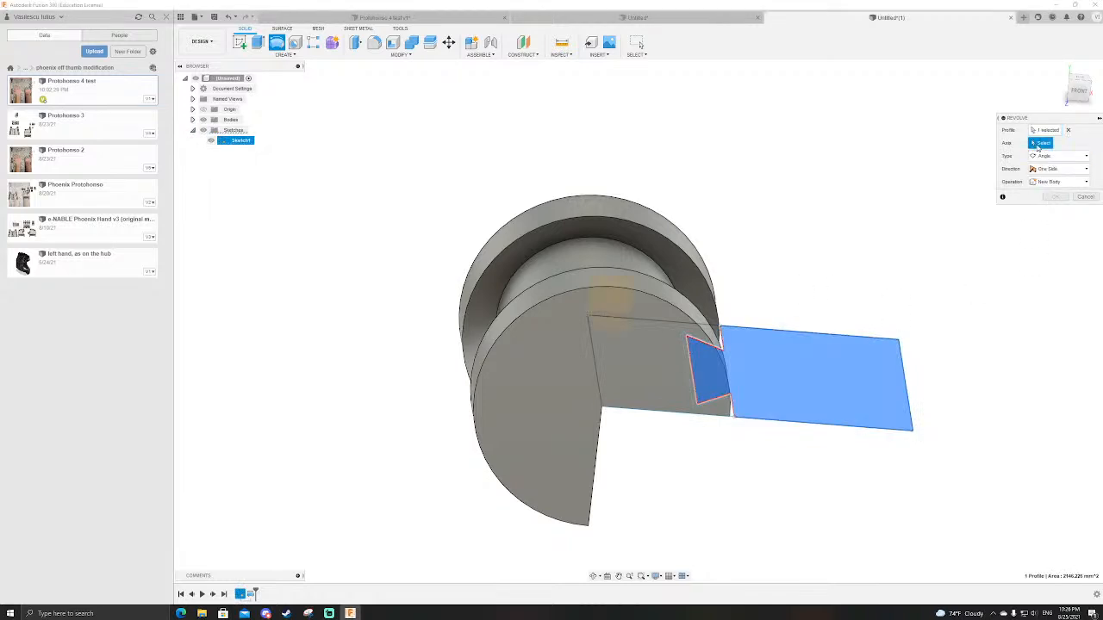
left_click(593, 341)
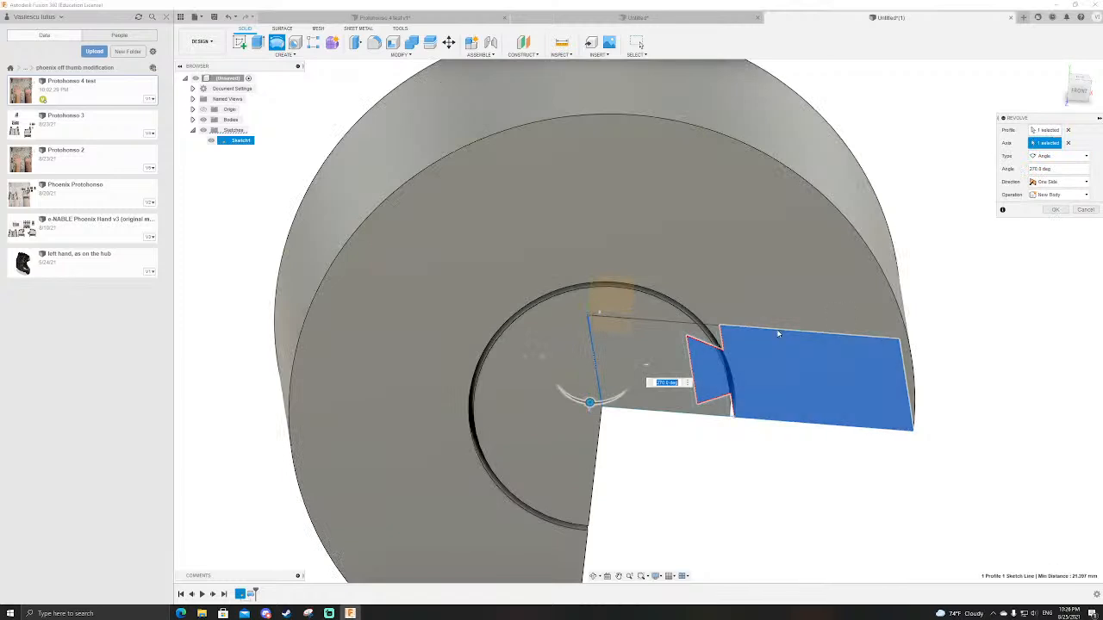
type("1")
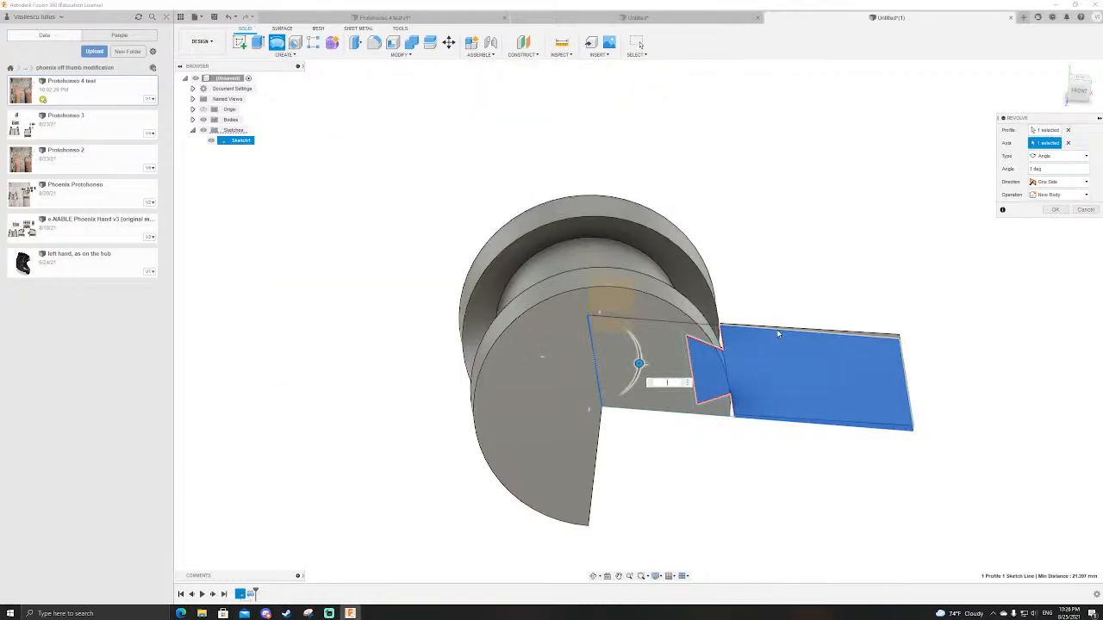
key("BackSpace")
type("90")
key("Return")
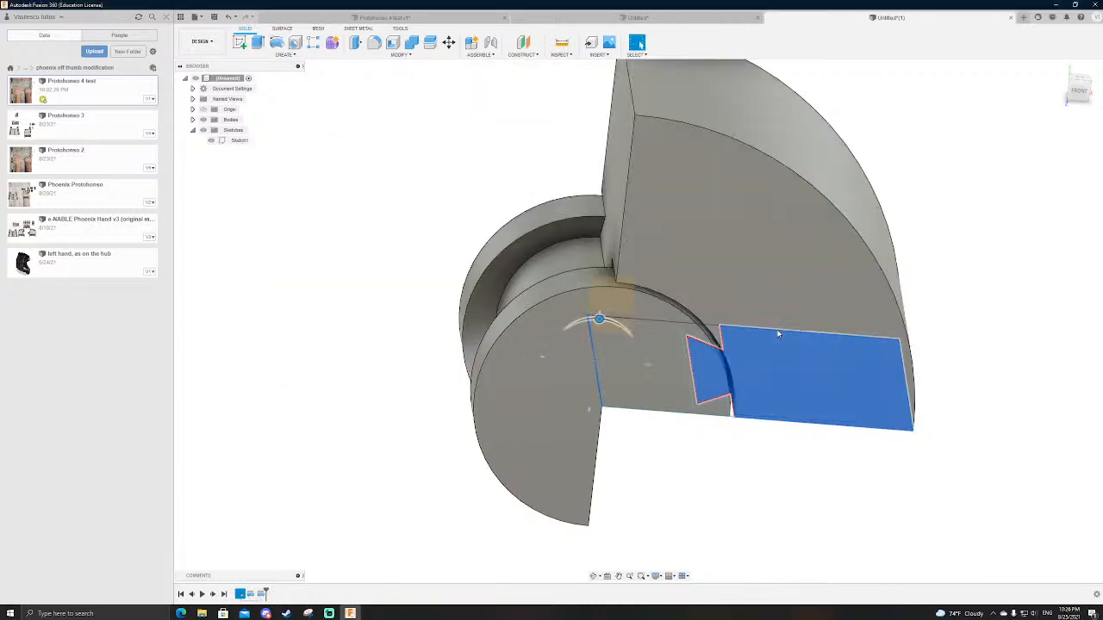
Step: Examine the two revolved bodies and their interlocking dovetail from the front, back and cut faces
scroll(638, 296, "down", 2)
scroll(611, 229, "up", 4)
middle_click_drag(610, 229, 767, 250, "shift")
scroll(690, 202, "down", 6)
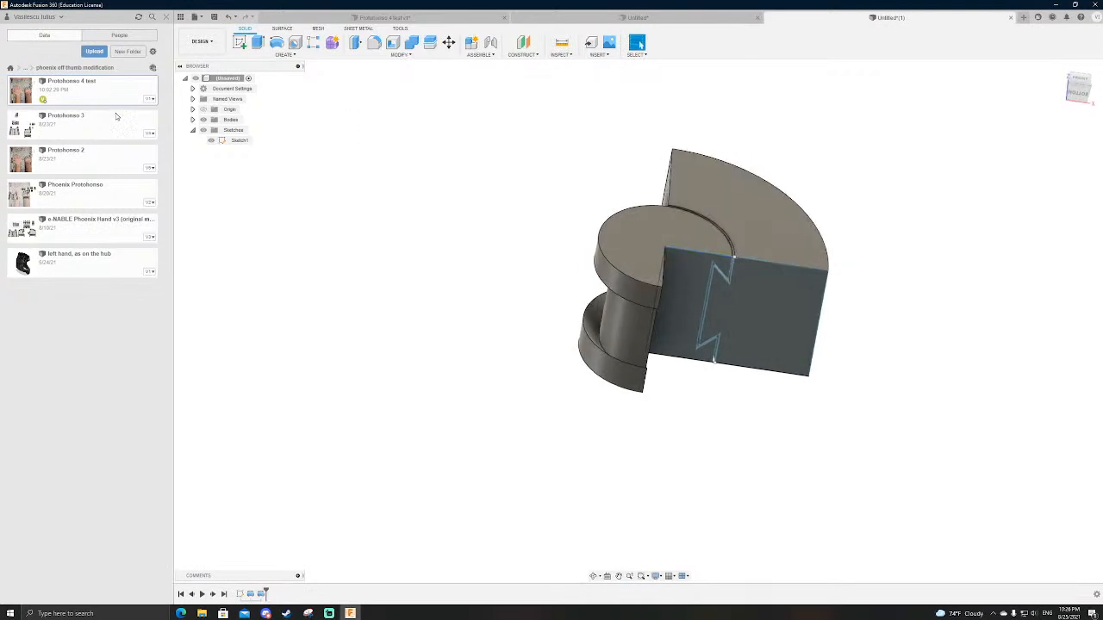
middle_click_drag(344, 215, 698, 198, "shift")
scroll(908, 360, "down", 3)
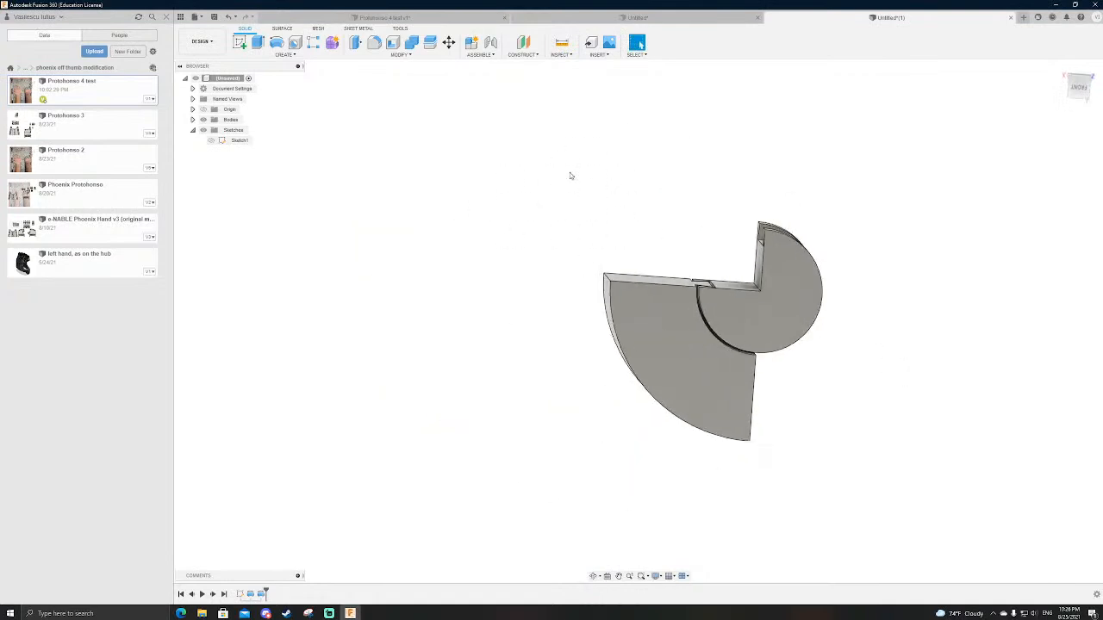
left_click(1077, 86)
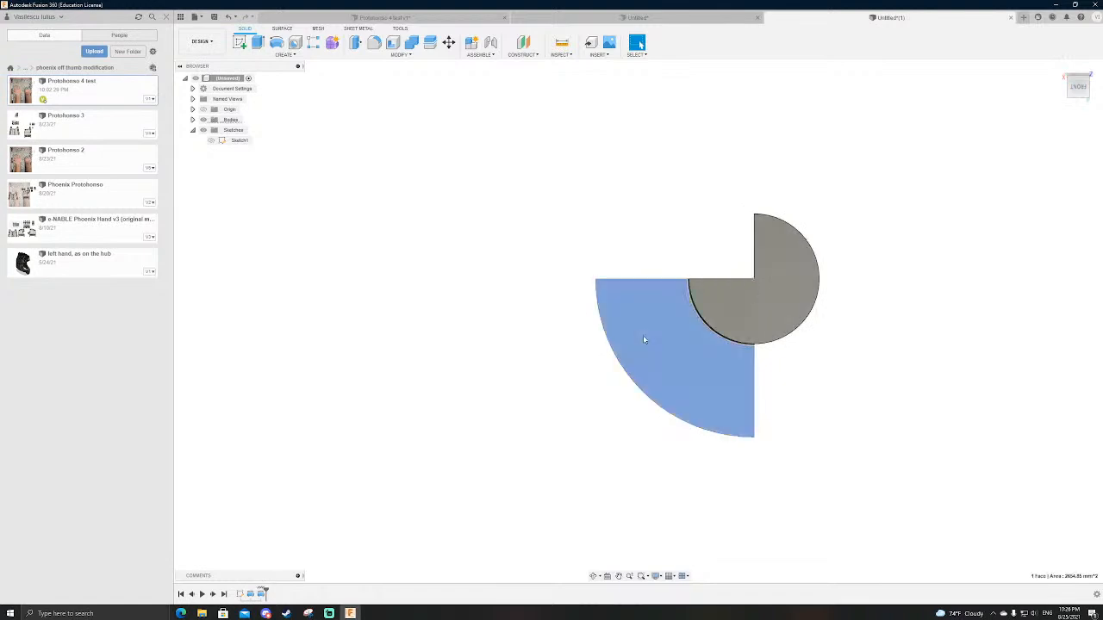
scroll(816, 383, "down", 2)
middle_click_drag(817, 384, 769, 357, "shift")
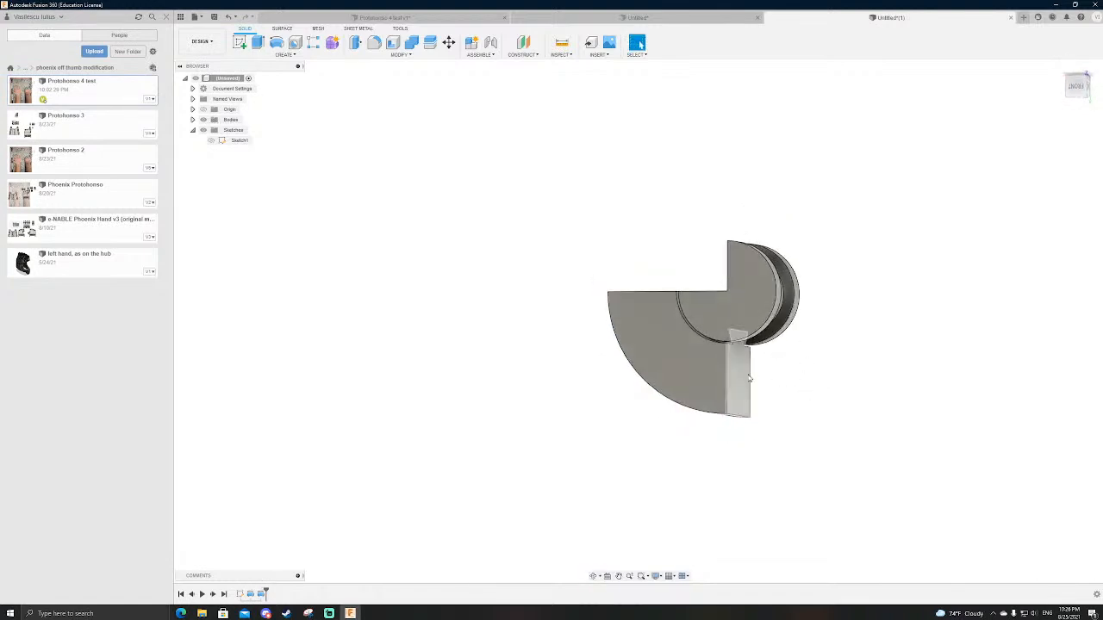
middle_click_drag(837, 253, 834, 266, "shift")
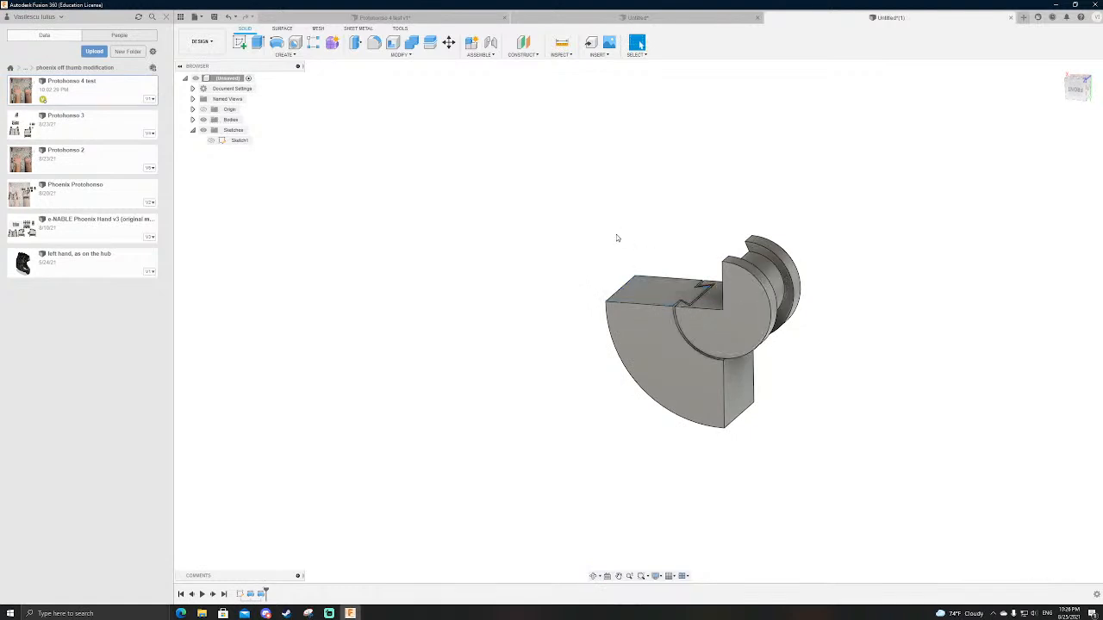
Step: Convert both revolved bodies into separate components
left_click(192, 119)
left_click(237, 129)
left_click(238, 140, "ctrl")
right_click(238, 141)
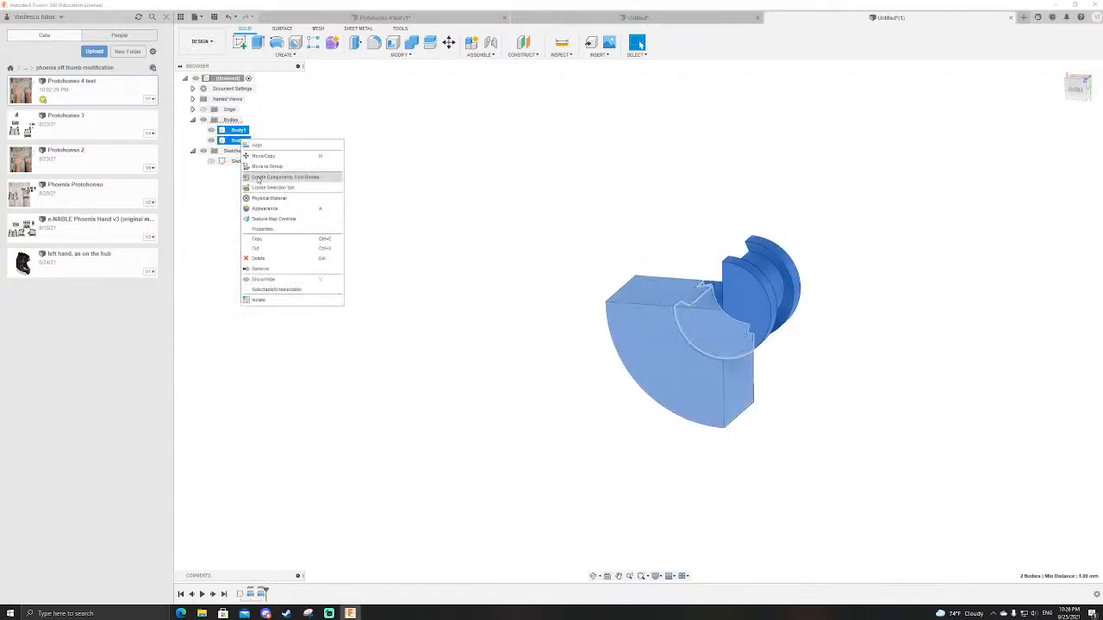
left_click(272, 177)
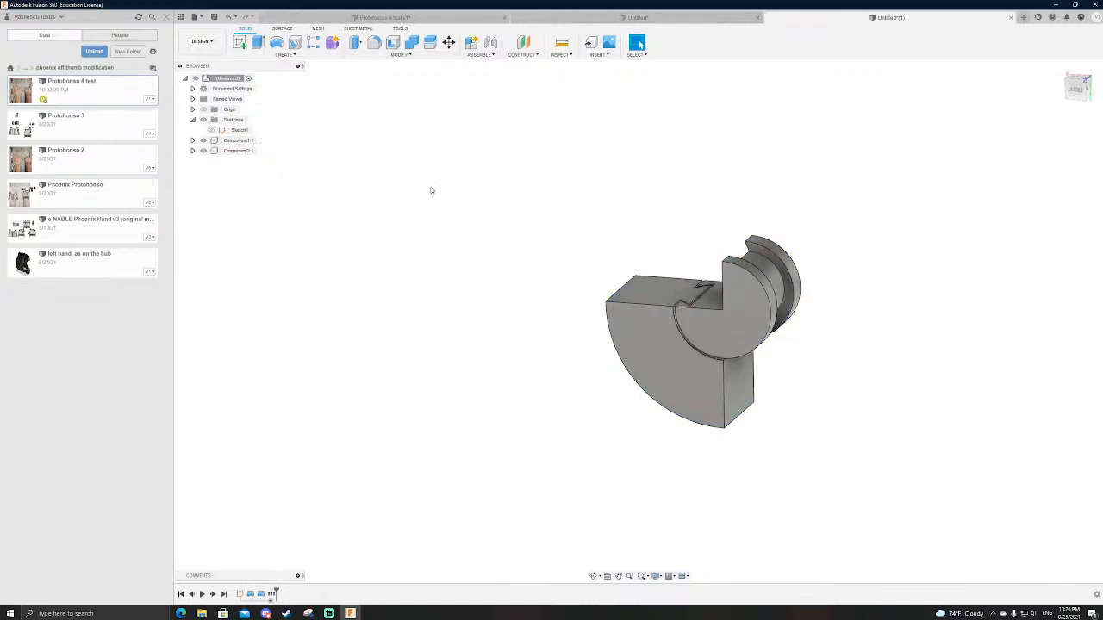
Step: Create an as-built revolute joint between the outer and inner components, centred on the inner cylinder's axis
key("shift+j")
left_click(652, 336)
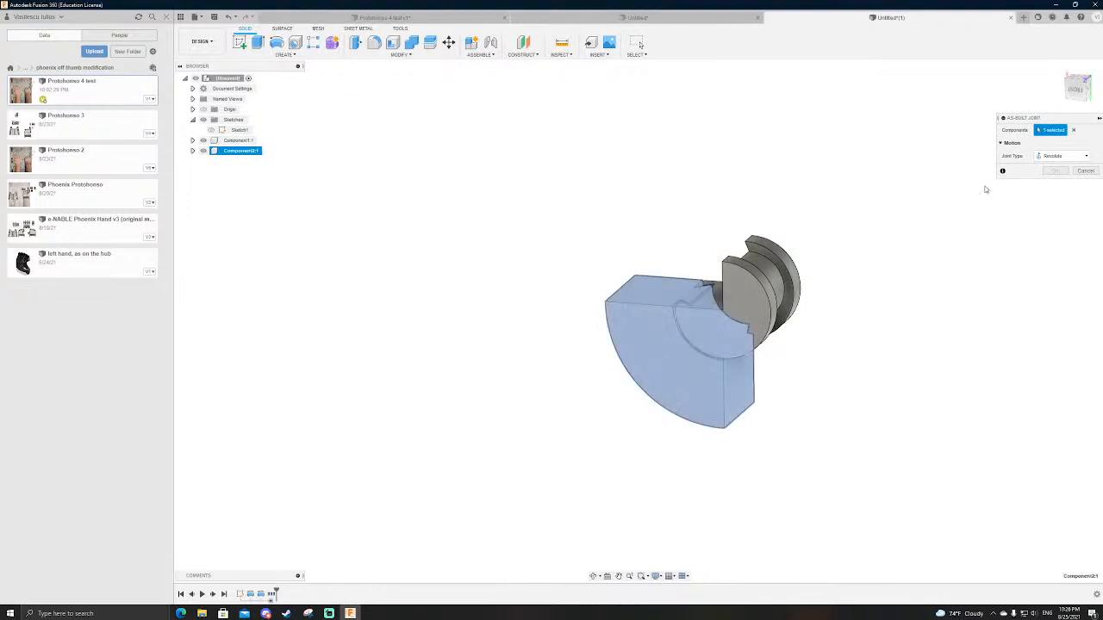
left_click(800, 282)
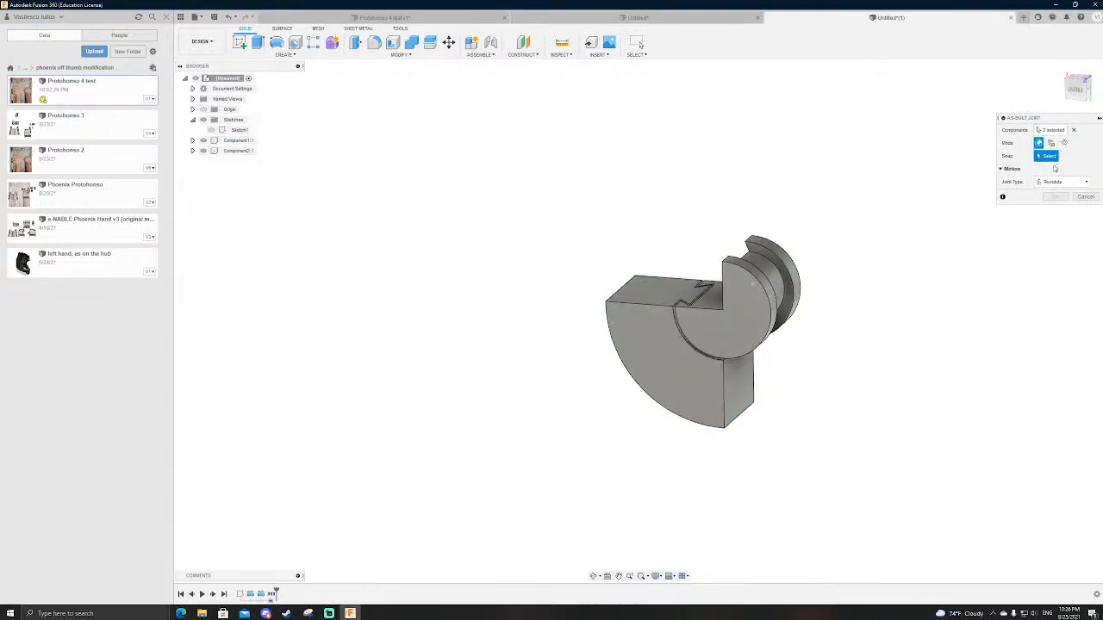
middle_click_drag(783, 289, 851, 302, "shift")
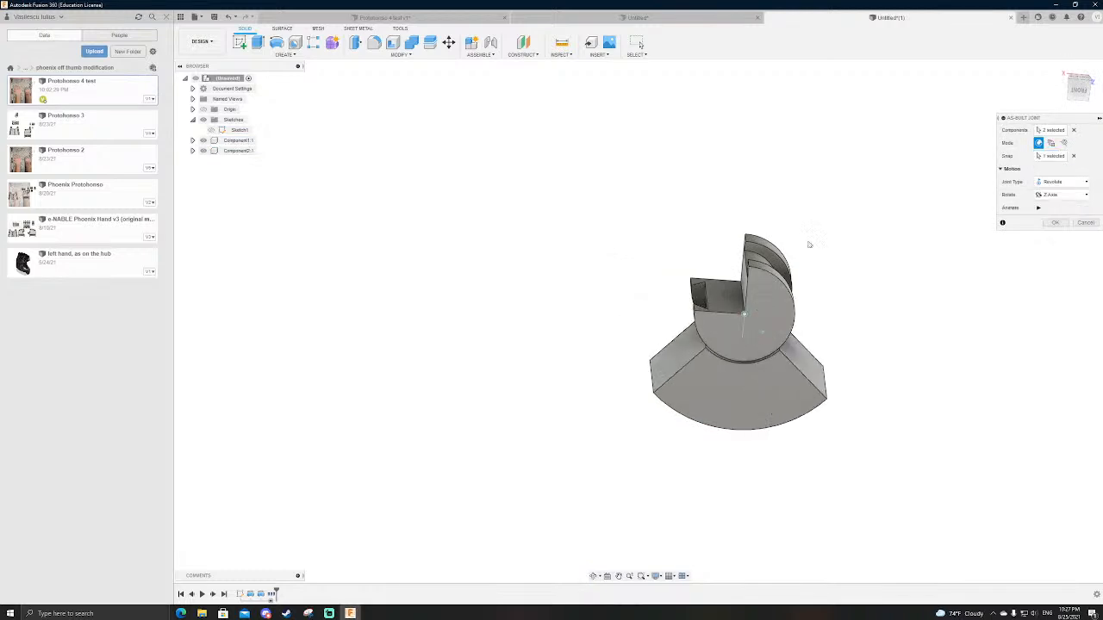
key("Return")
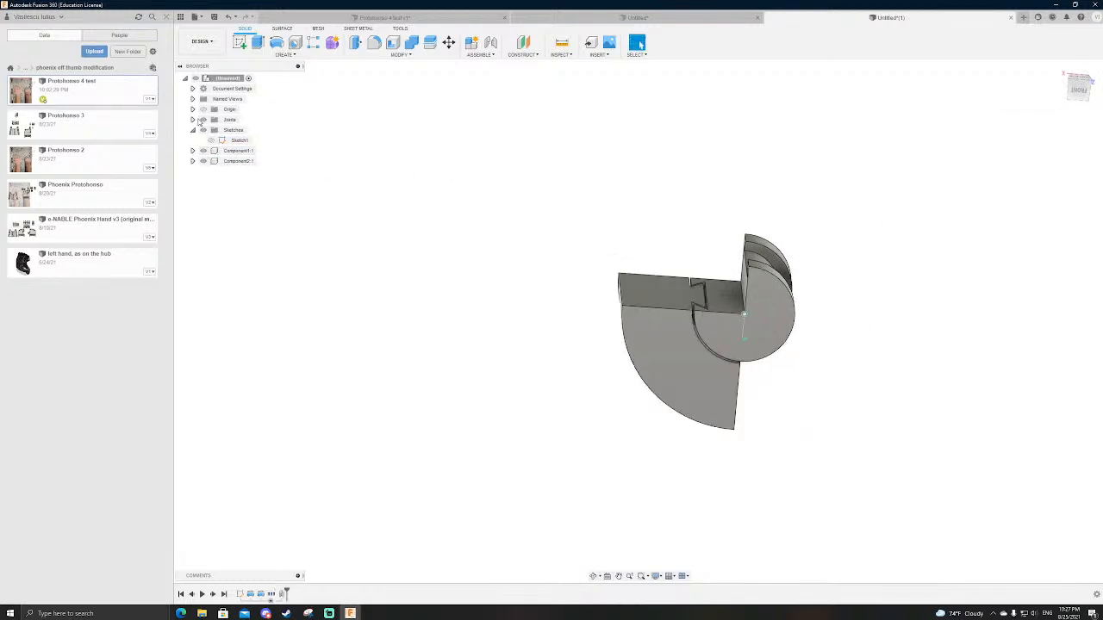
Step: Enable minimum, maximum and rest limits on the revolute joint, with a 0-degree minimum and a 180-degree maximum
left_click(193, 119)
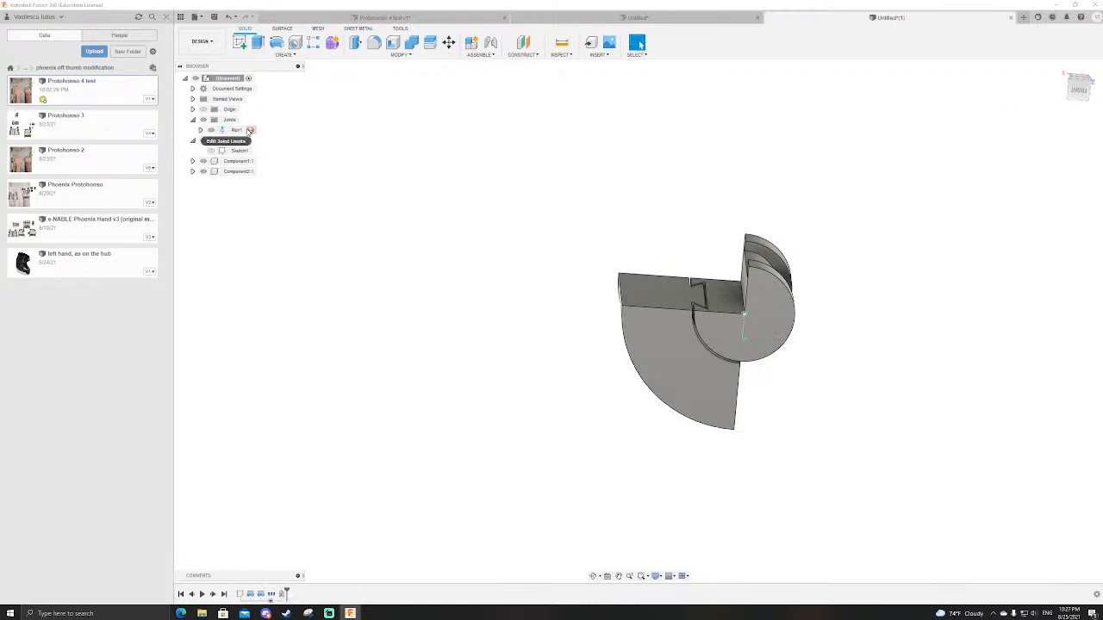
left_click(251, 131)
left_click(1031, 143)
left_click(1031, 169)
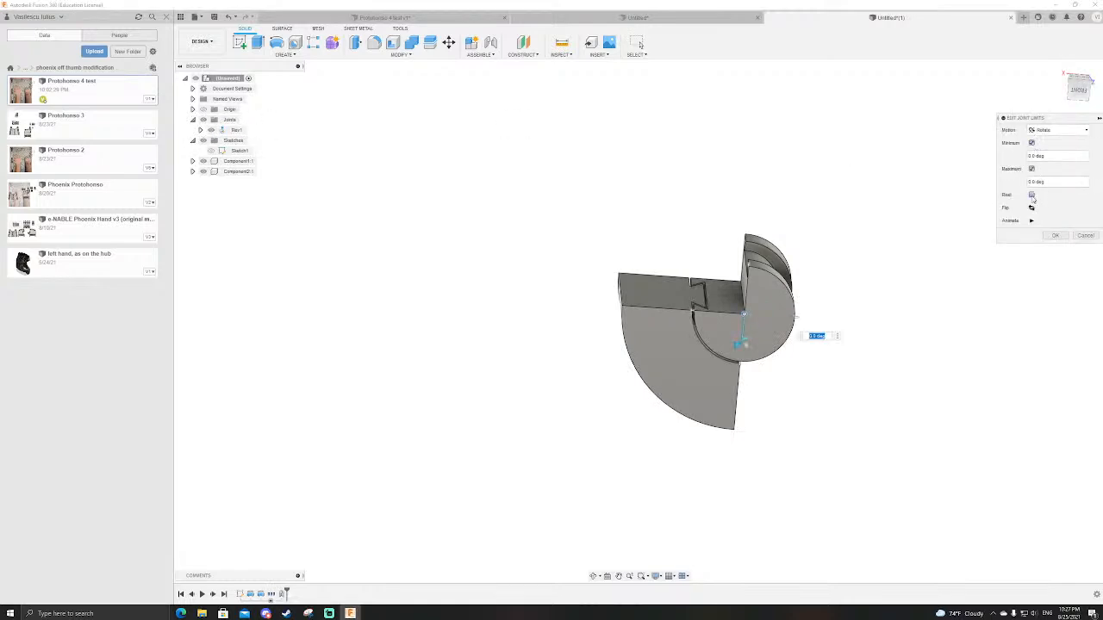
left_click(1032, 196)
left_click_drag(740, 347, 752, 255)
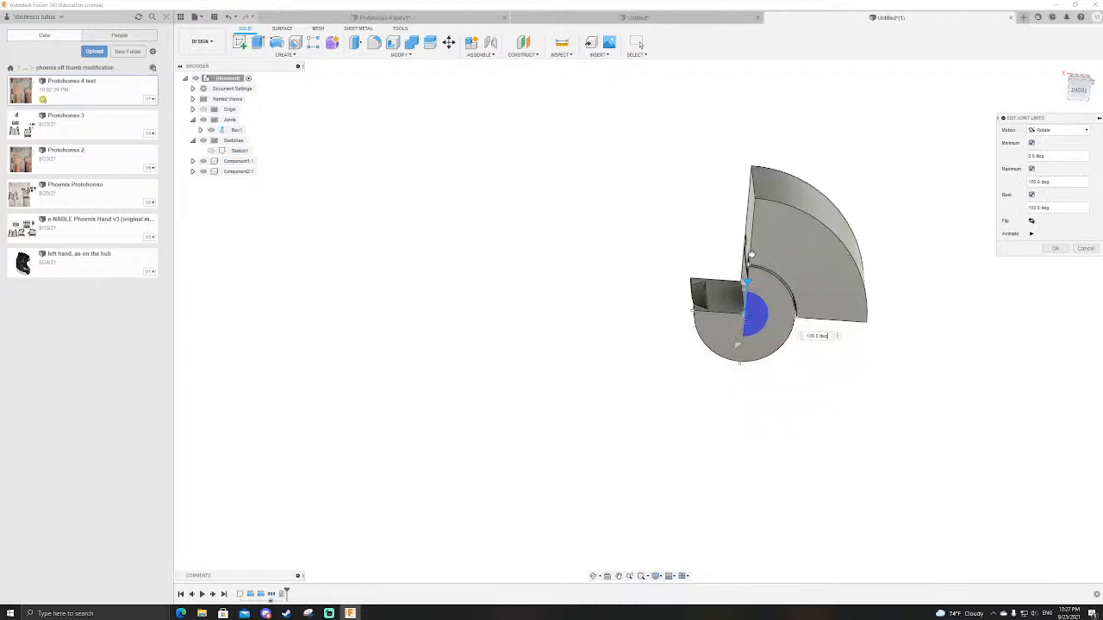
Step: Set the joint's rest position to about a quarter turn from the start and apply the limits
scroll(610, 202, "down", 3)
scroll(722, 217, "up", 3)
middle_click_drag(820, 213, 818, 205, "shift")
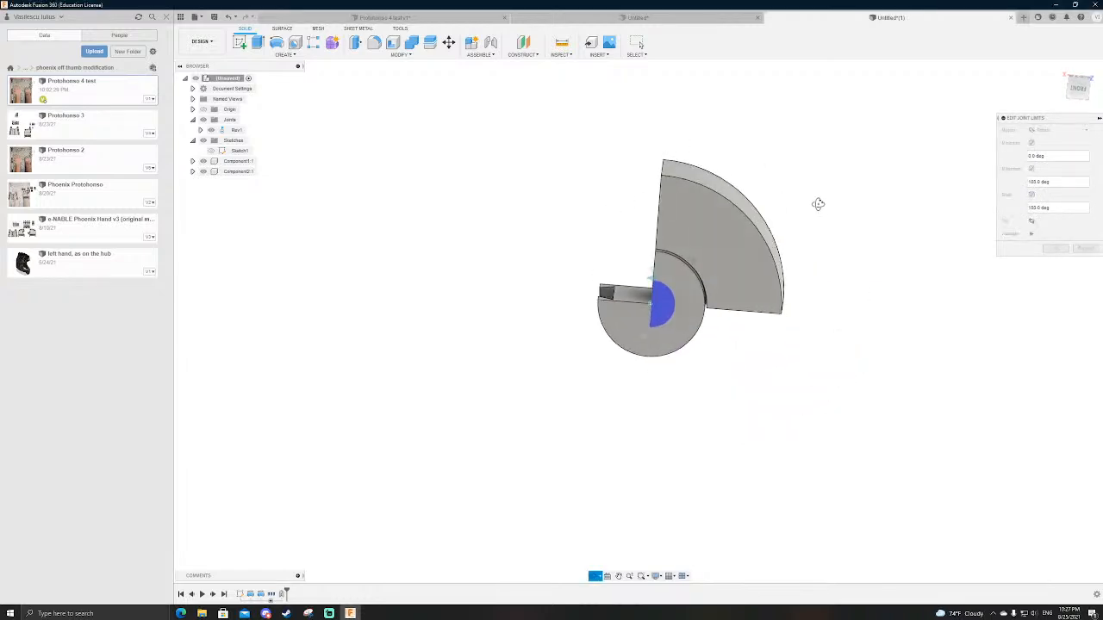
left_click_drag(642, 336, 699, 320)
key("Return")
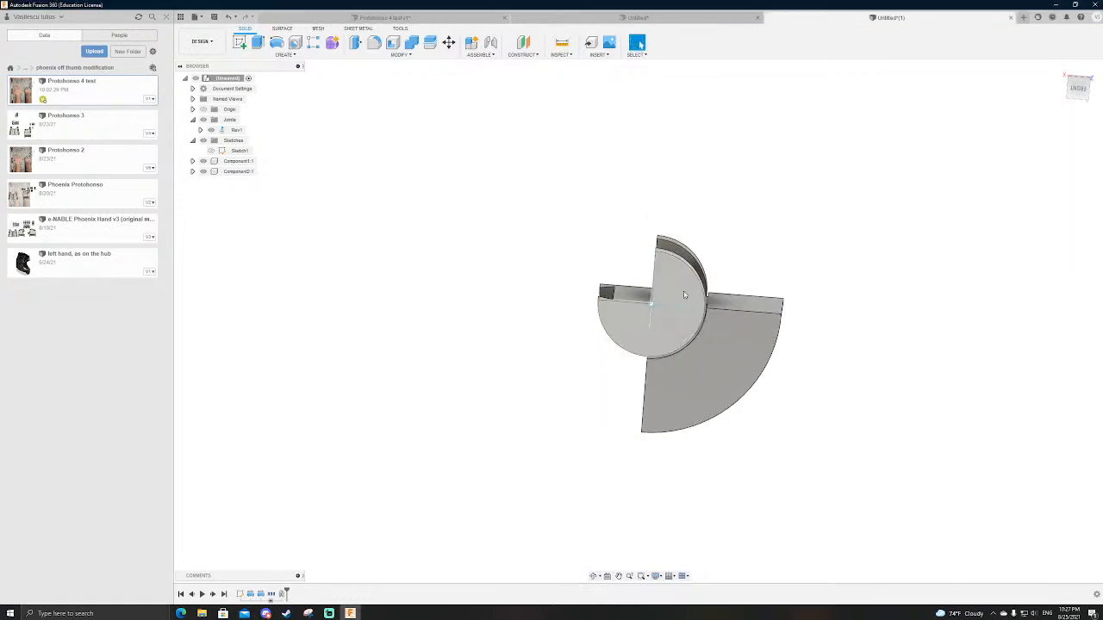
Step: Extrude the outer component's flat dovetail end face outward into a straight block with a dovetail rail
middle_click_drag(656, 374, 700, 378, "shift")
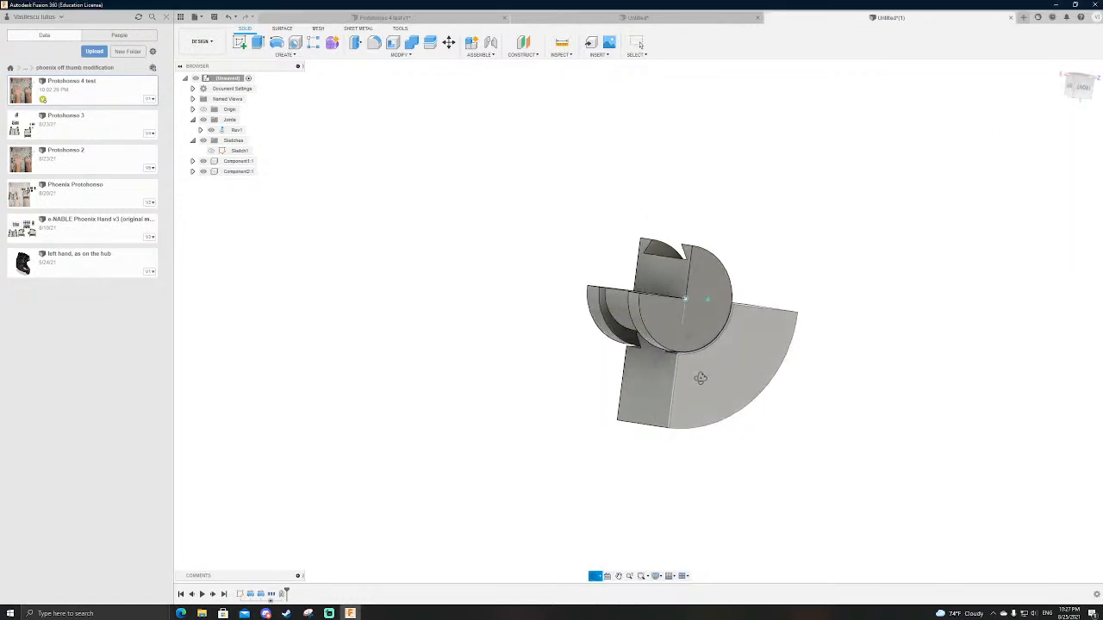
key("e")
left_click(648, 381)
left_click_drag(648, 381, 569, 372)
key("Return")
middle_click_drag(569, 372, 706, 372, "shift")
left_click(639, 44)
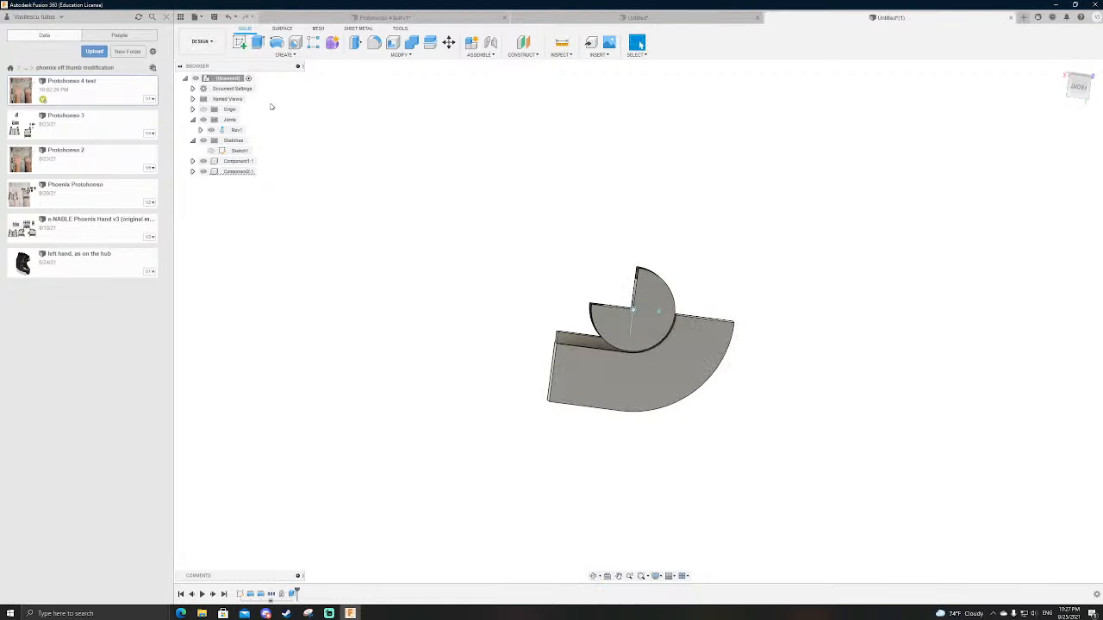
Step: Animate the revolute joint and watch the outer component rotate around the inner cylinder
scroll(500, 335, "up", 5)
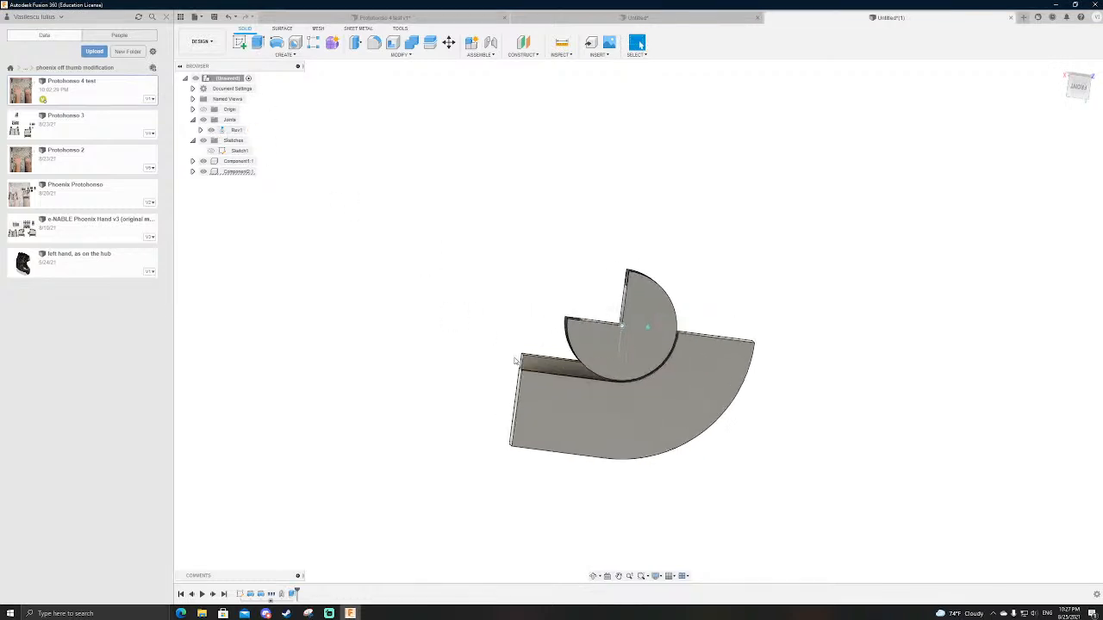
middle_click_drag(529, 283, 556, 288, "shift")
left_click(236, 129)
right_click(240, 131)
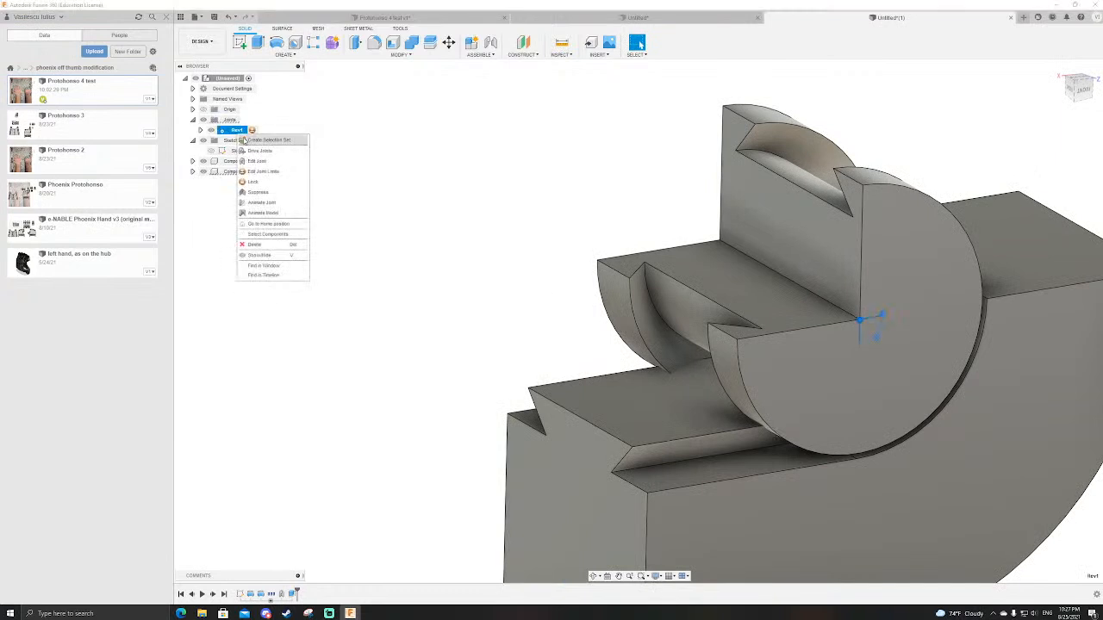
left_click(261, 203)
middle_click_drag(560, 244, 657, 185, "shift")
scroll(705, 193, "down", 2)
scroll(598, 156, "up", 3)
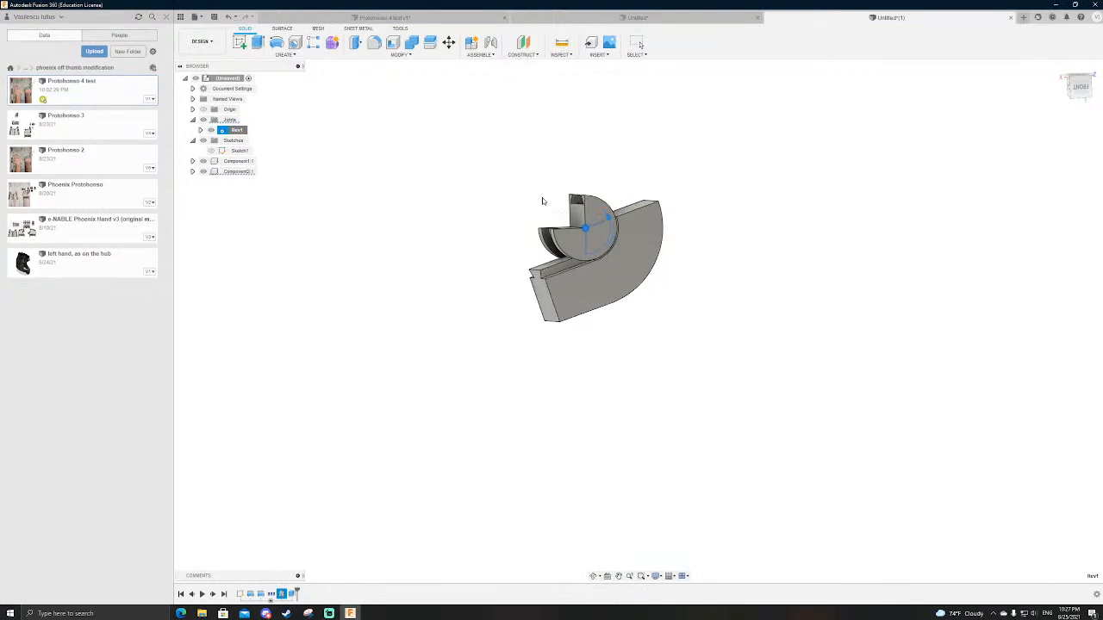
Step: Examine up close how the straight dovetail rail meets the inner cylinder's groove
scroll(534, 196, "up", 5)
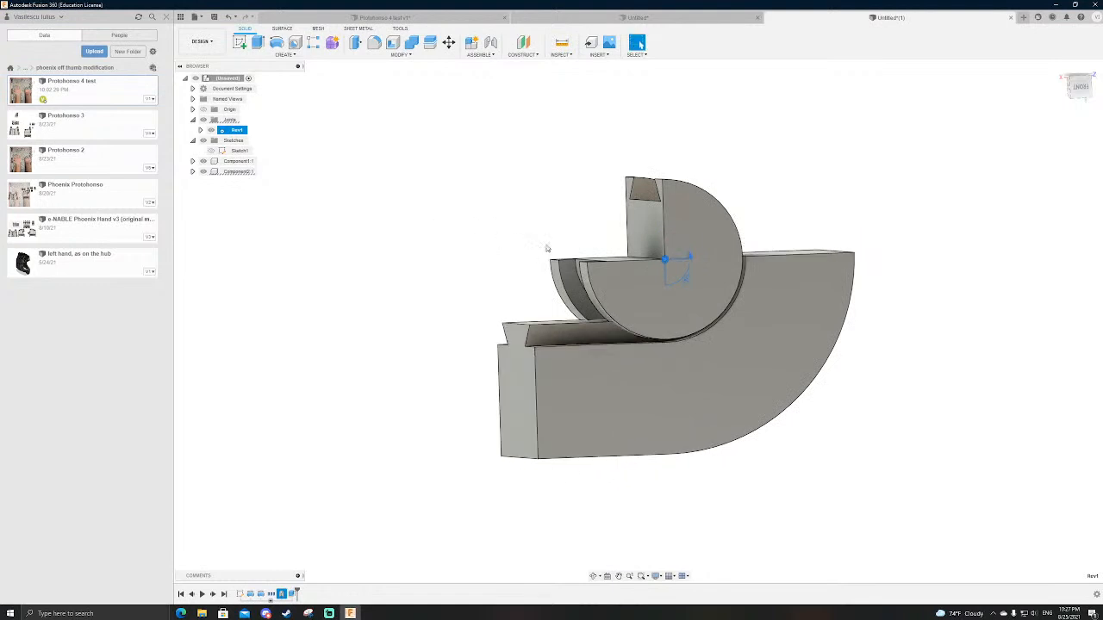
scroll(732, 332, "up", 5)
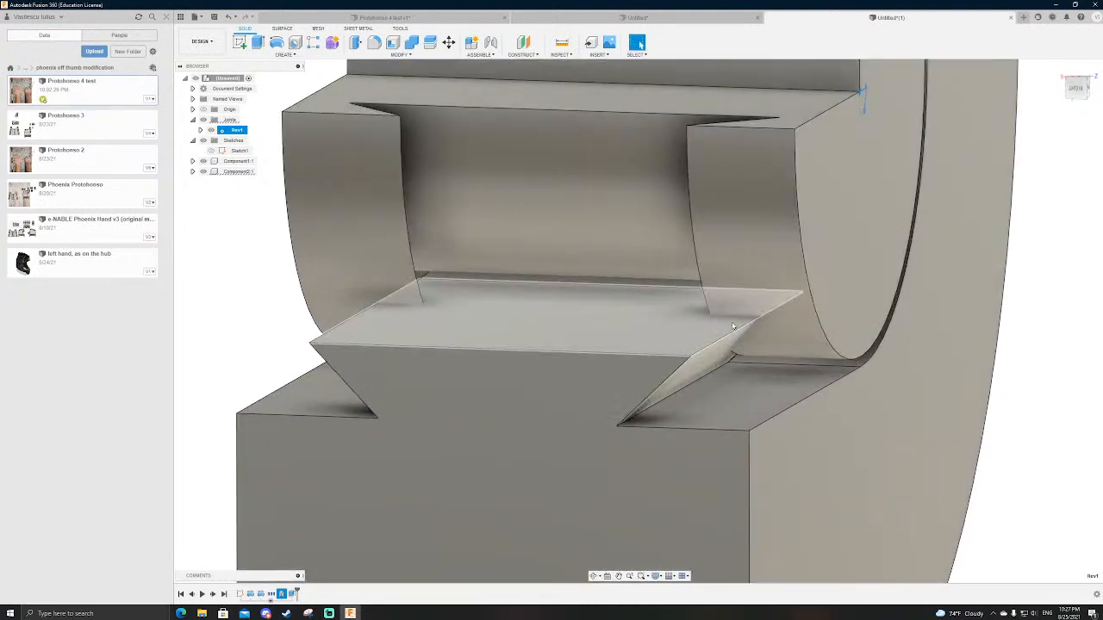
scroll(732, 325, "down", 3)
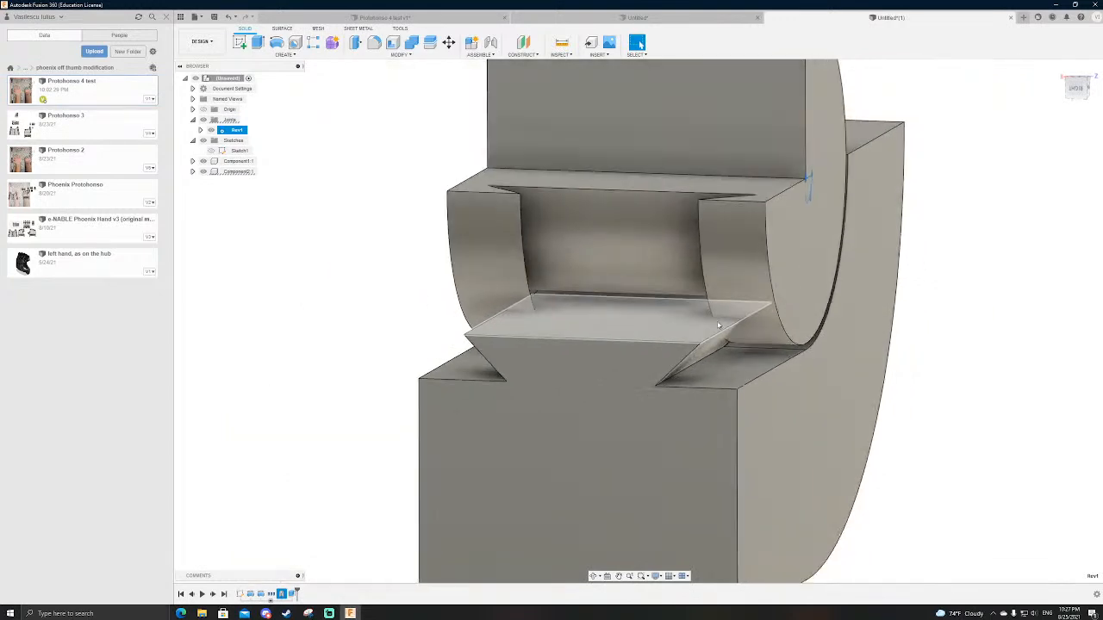
middle_click_drag(618, 322, 584, 336, "shift")
scroll(584, 337, "down", 3)
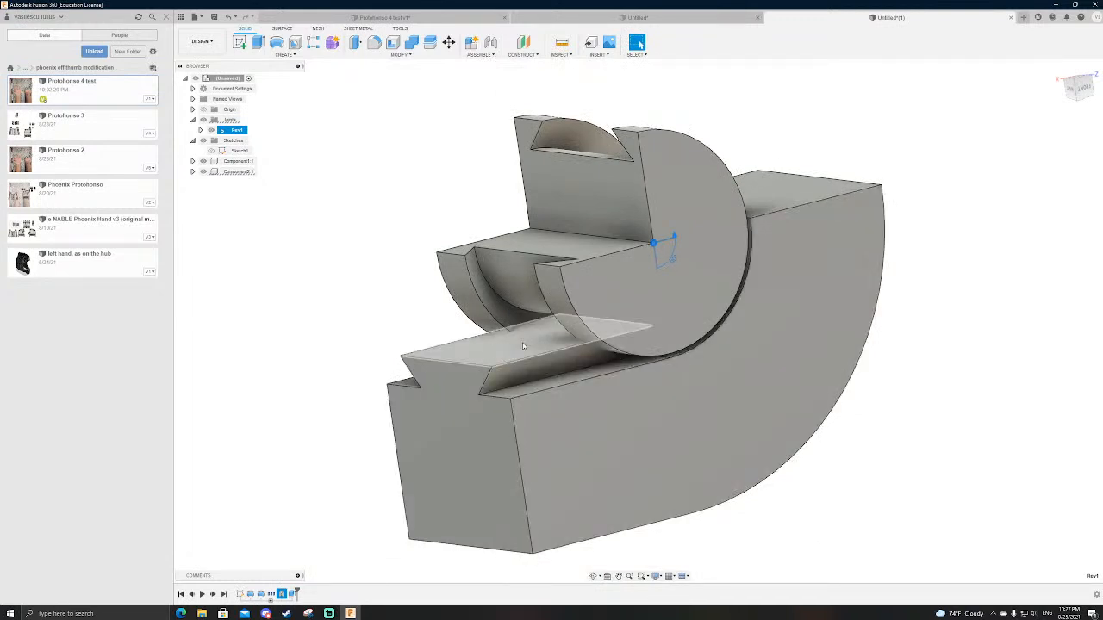
Step: Switch to the hand-and-finger design, check the corner where the red finger meets the black band, and open Sketch2 for editing
left_click(658, 17)
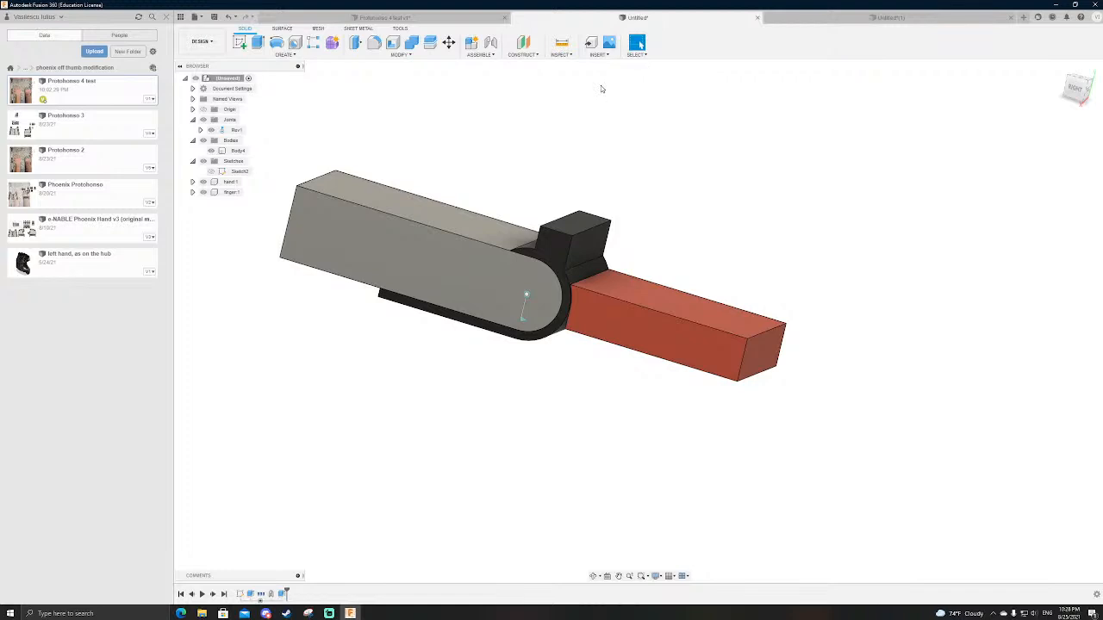
scroll(552, 244, "down", 1)
scroll(590, 319, "up", 5)
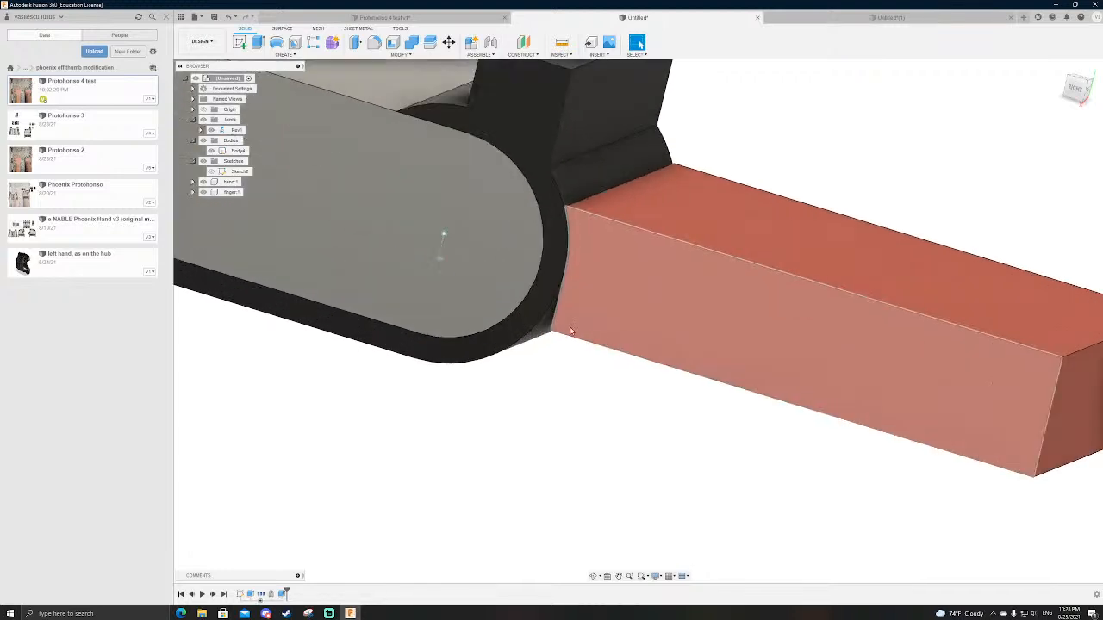
middle_click_drag(590, 319, 541, 331, "shift")
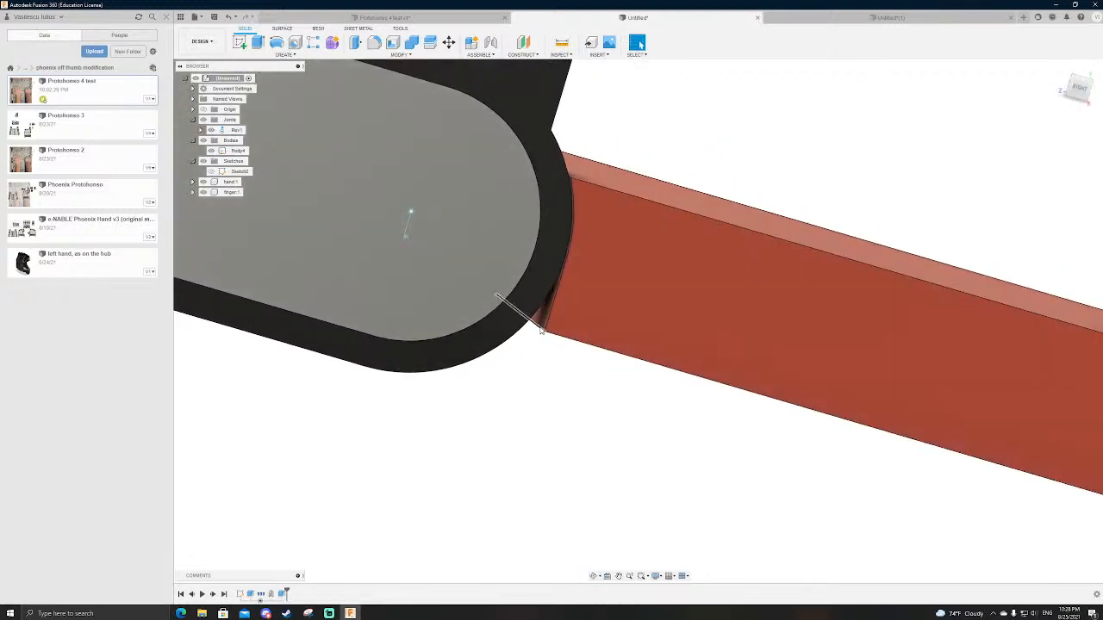
left_click(513, 308)
double_click(239, 171)
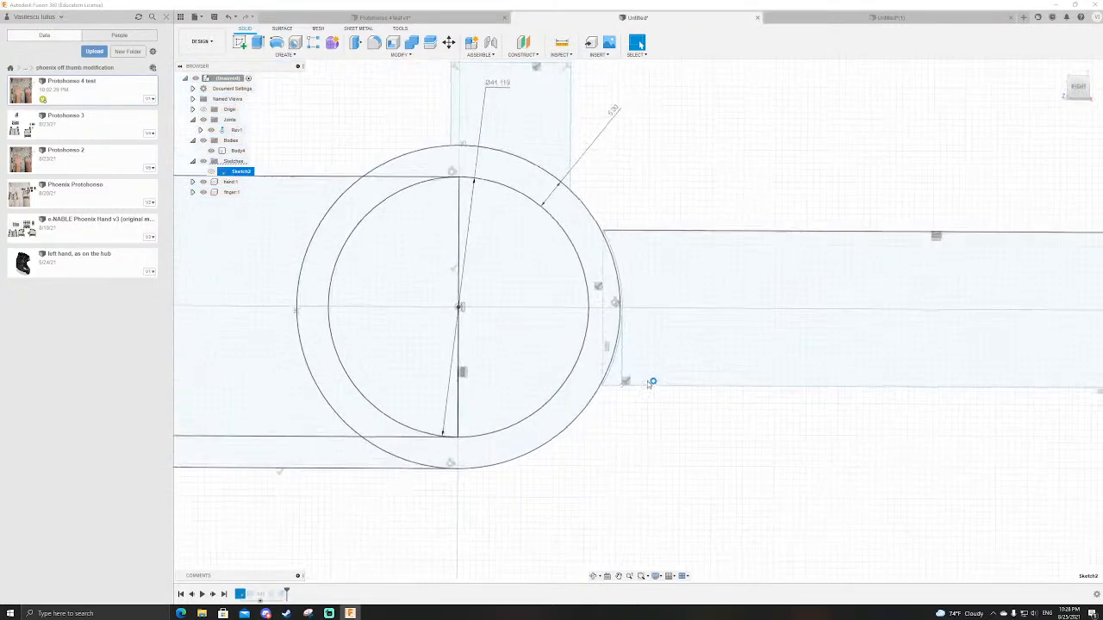
Step: Examine the finger's concave end beside the outer circle and finish editing Sketch2
scroll(602, 379, "up", 3)
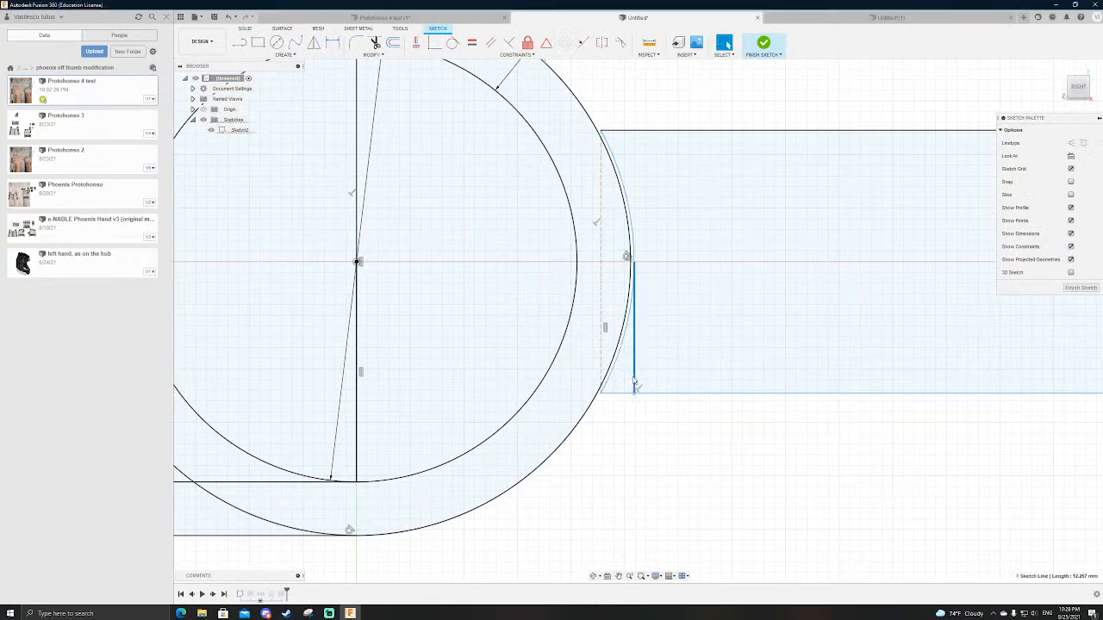
left_click(763, 42)
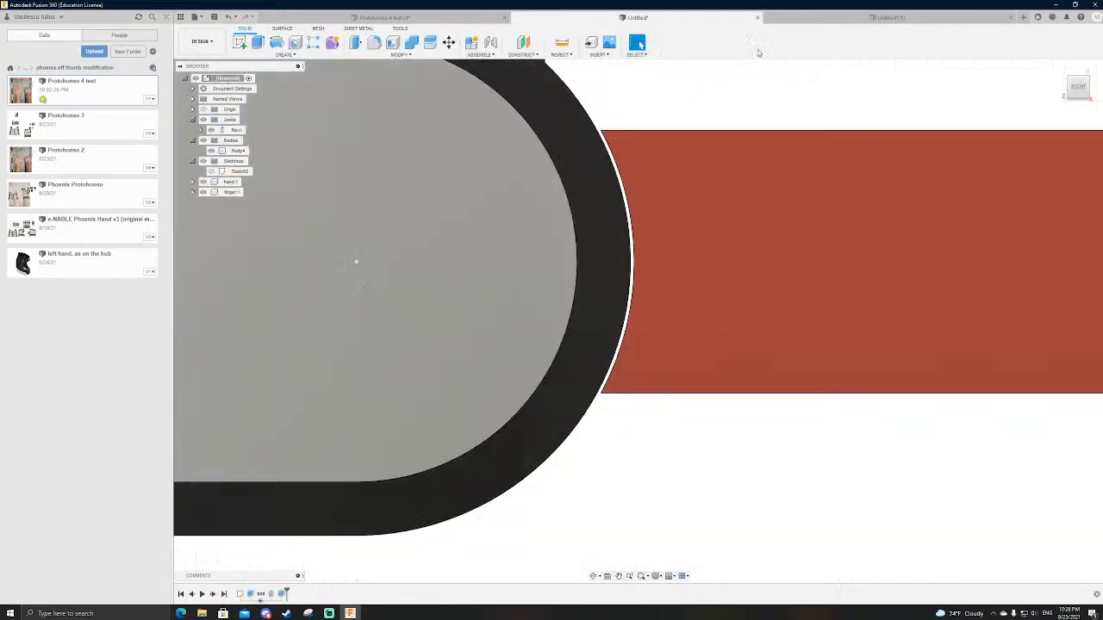
scroll(694, 306, "down", 1)
Step: Drive the Rev1 joint to -90 degrees to inspect the finger in its bent position, and cancel the move
right_click(230, 130)
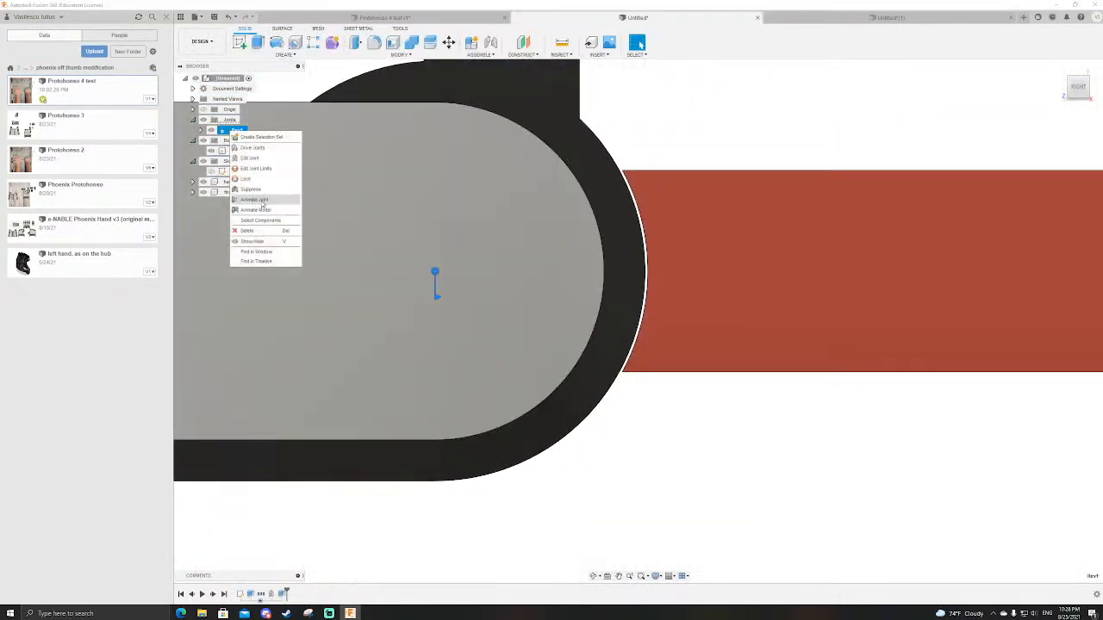
left_click(261, 208)
key("Escape")
right_click(230, 131)
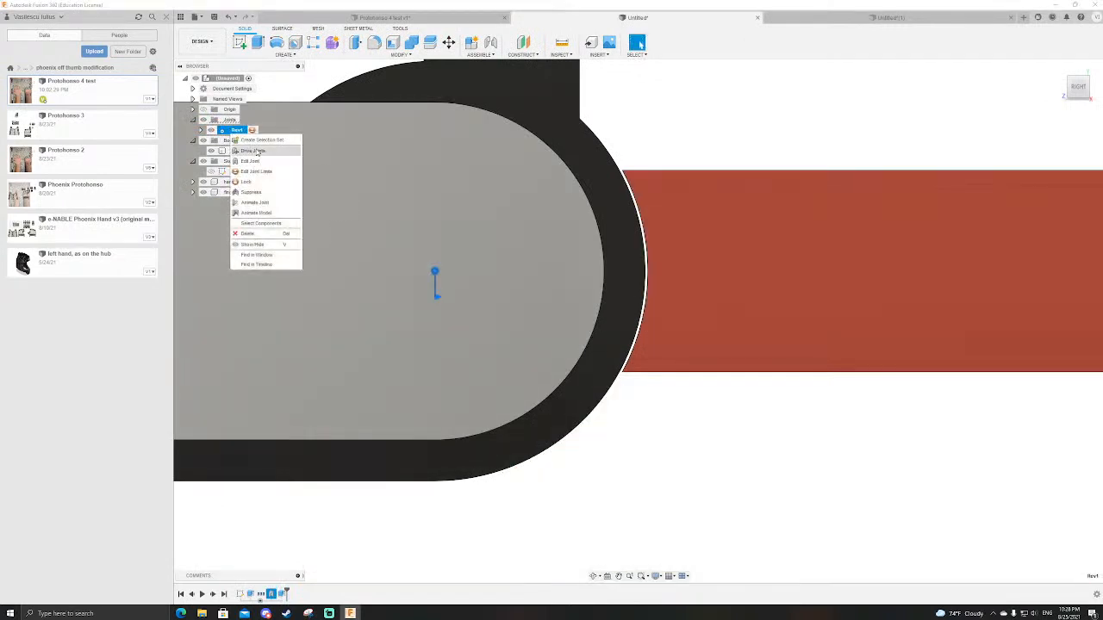
left_click(256, 150)
type("-90")
key("Return")
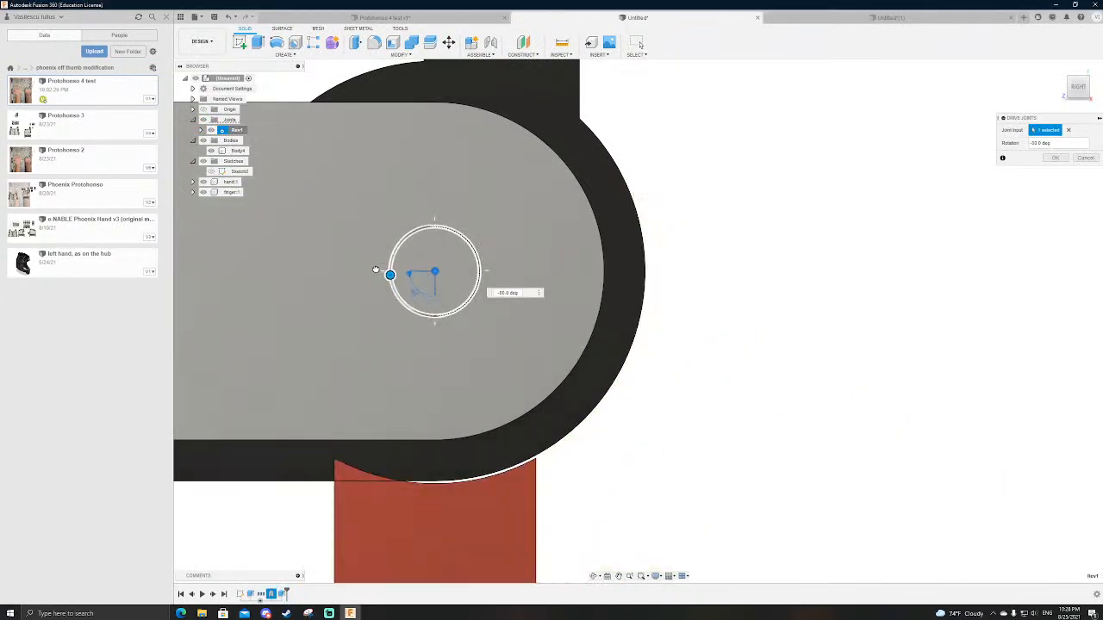
scroll(742, 252, "down", 3)
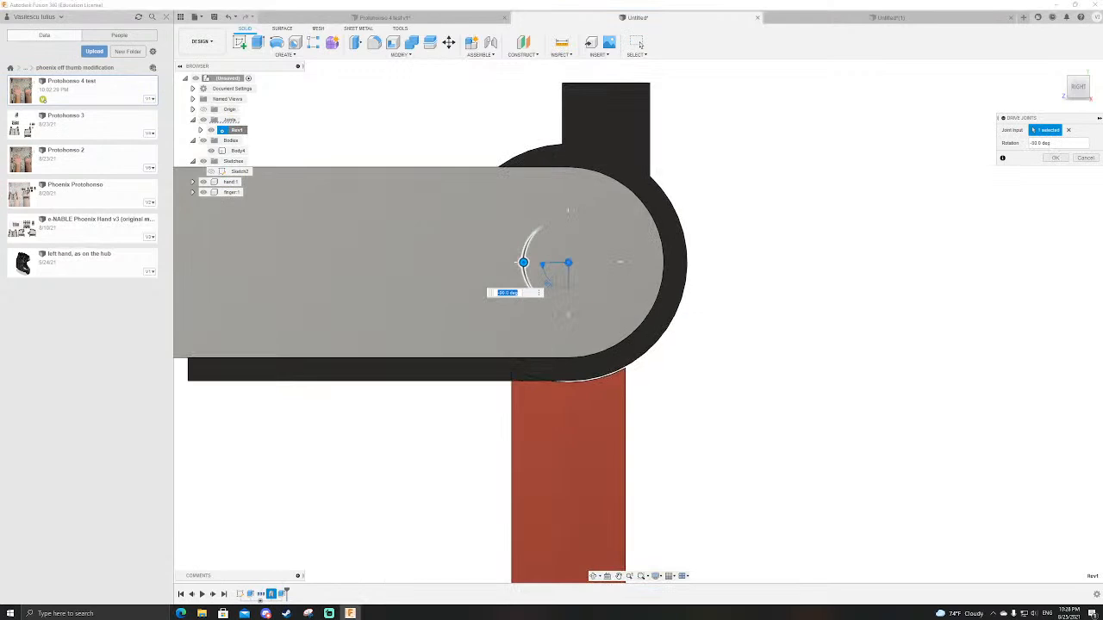
key("alt+Tab")
scroll(608, 355, "up", 5)
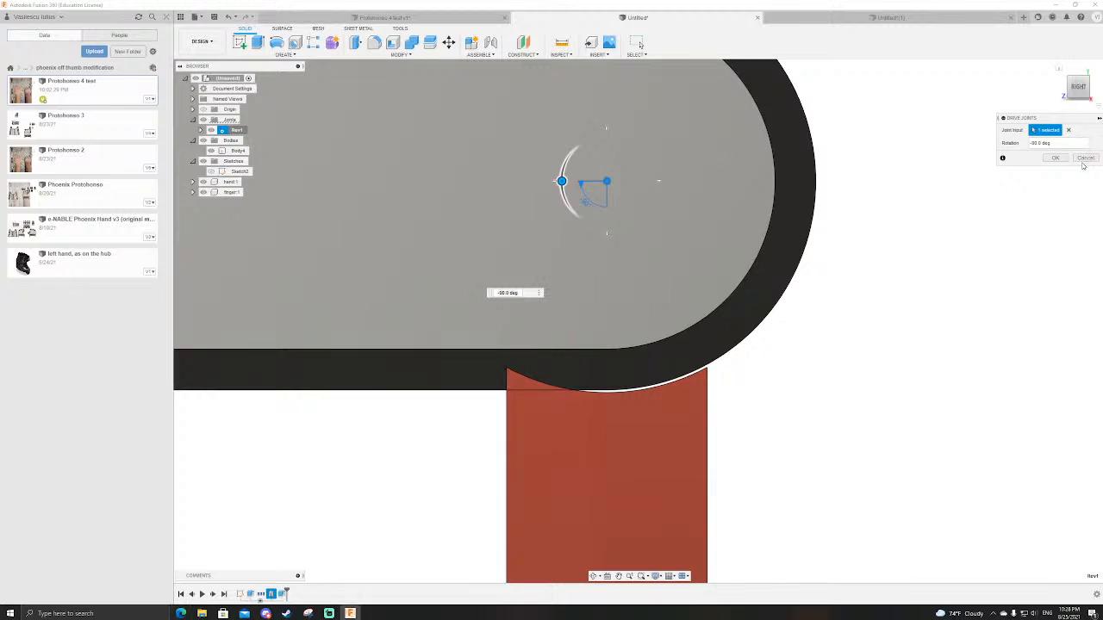
left_click(1084, 162)
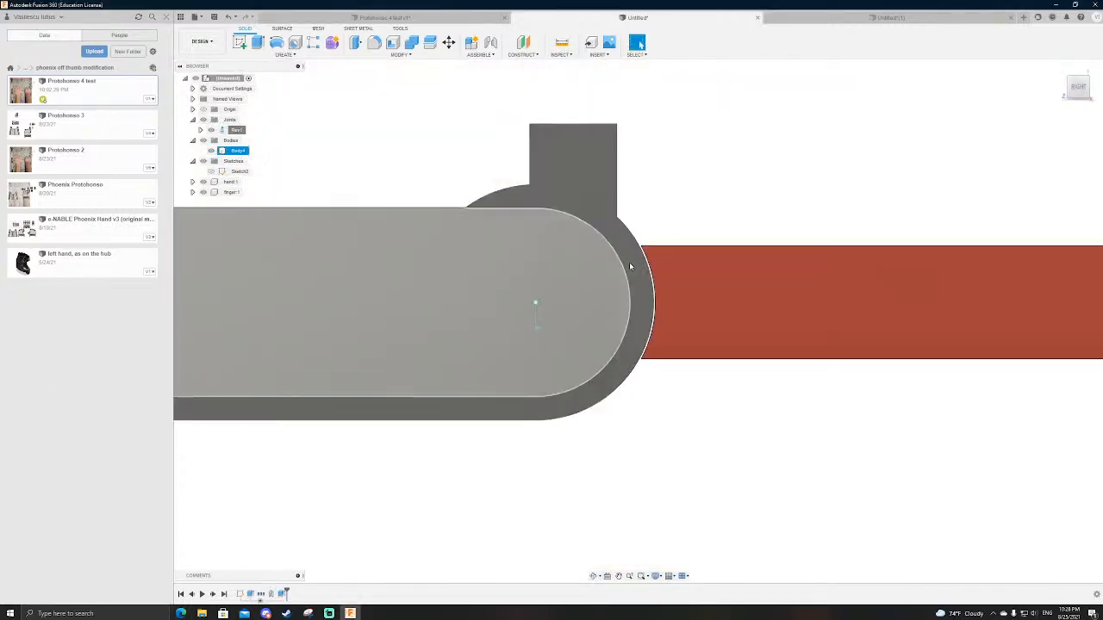
Step: Reopen Sketch2 and dimension the finger rectangle's height as 25 mm between its two long edges
left_click(234, 172)
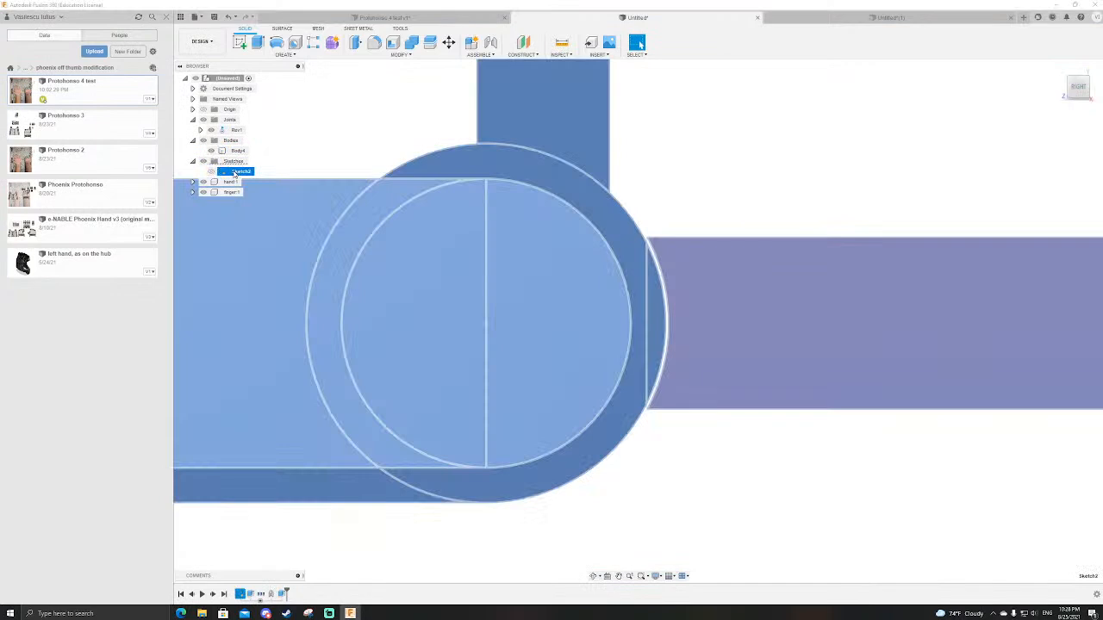
double_click(235, 171)
key("d")
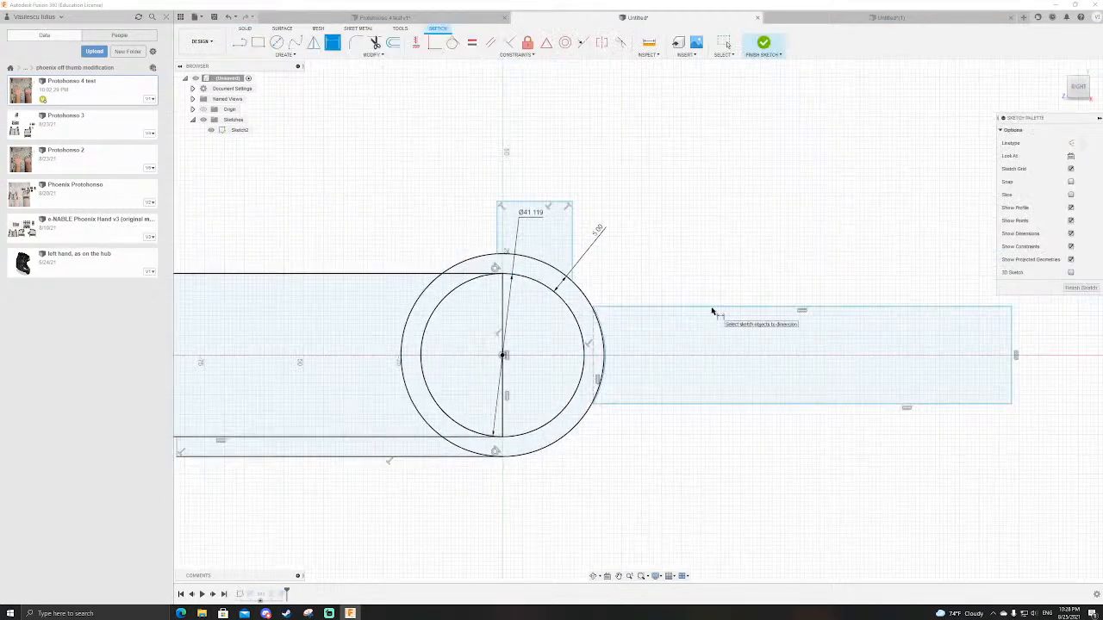
left_click(712, 310)
left_click(672, 403)
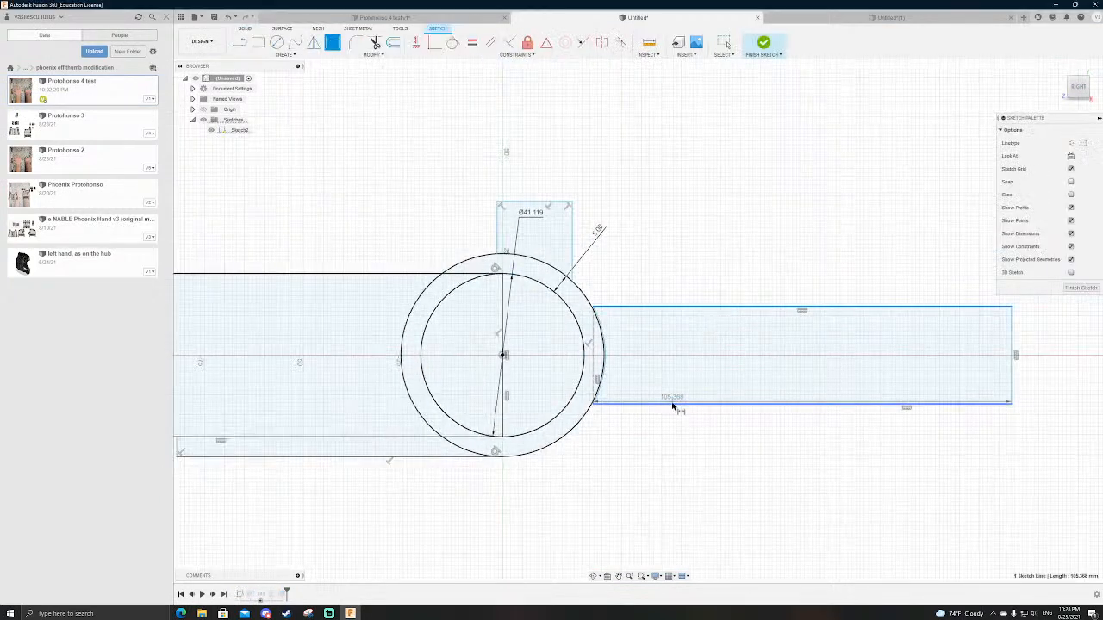
left_click(726, 365)
type("25")
key("Return")
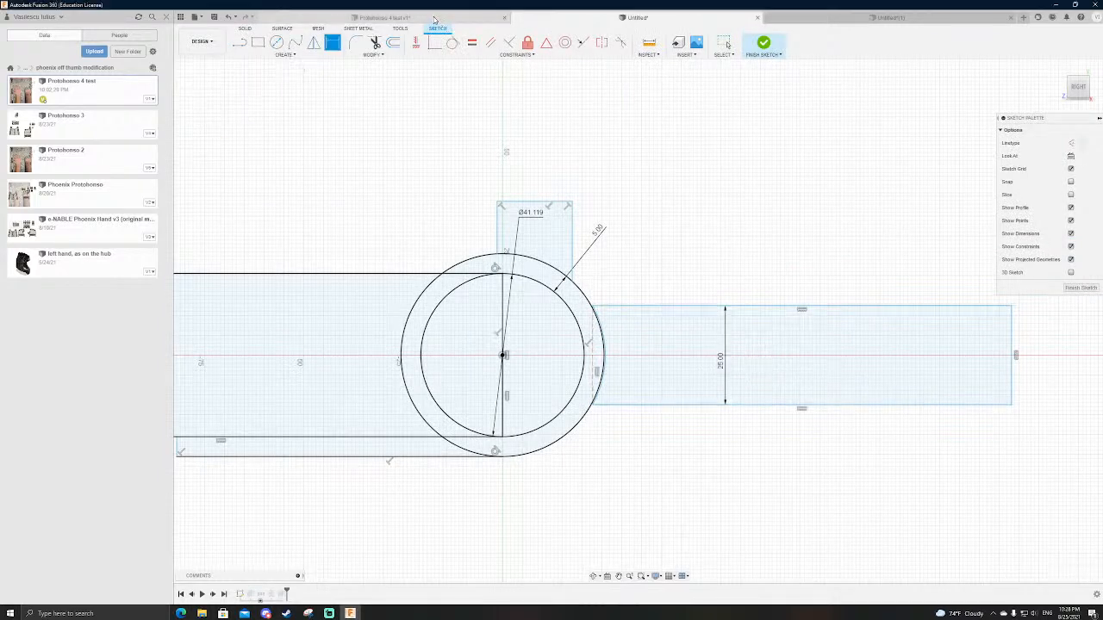
Step: Switch to the Protohonso 4 test design and check the radius of the proximal segment's rounded end
left_click(385, 17)
left_click(637, 17)
scroll(673, 372, "down", 2)
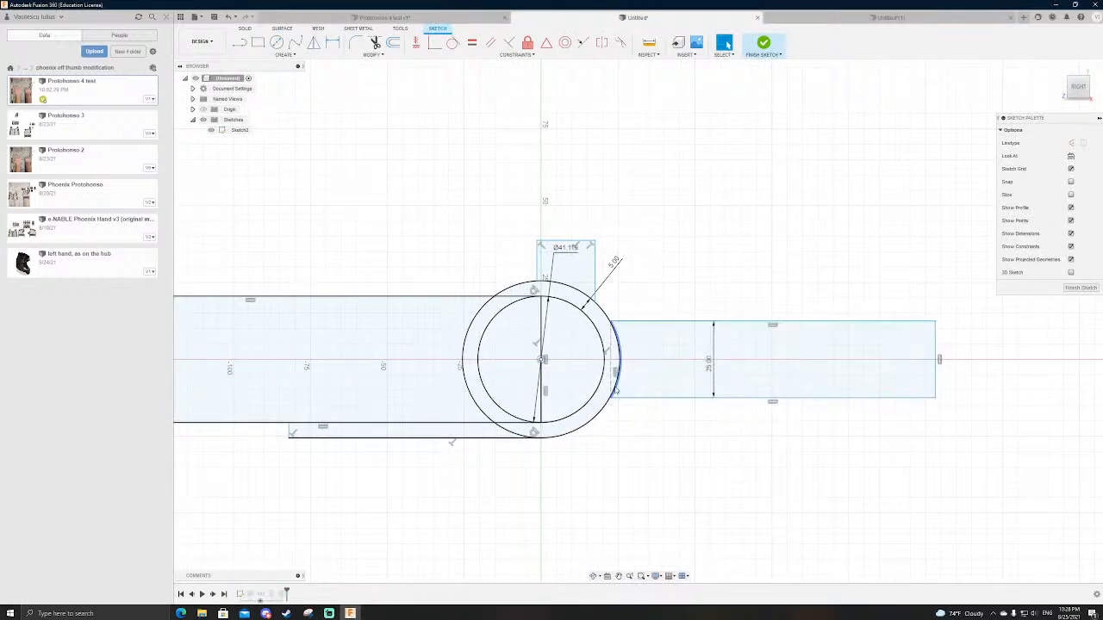
scroll(624, 381, "up", 3)
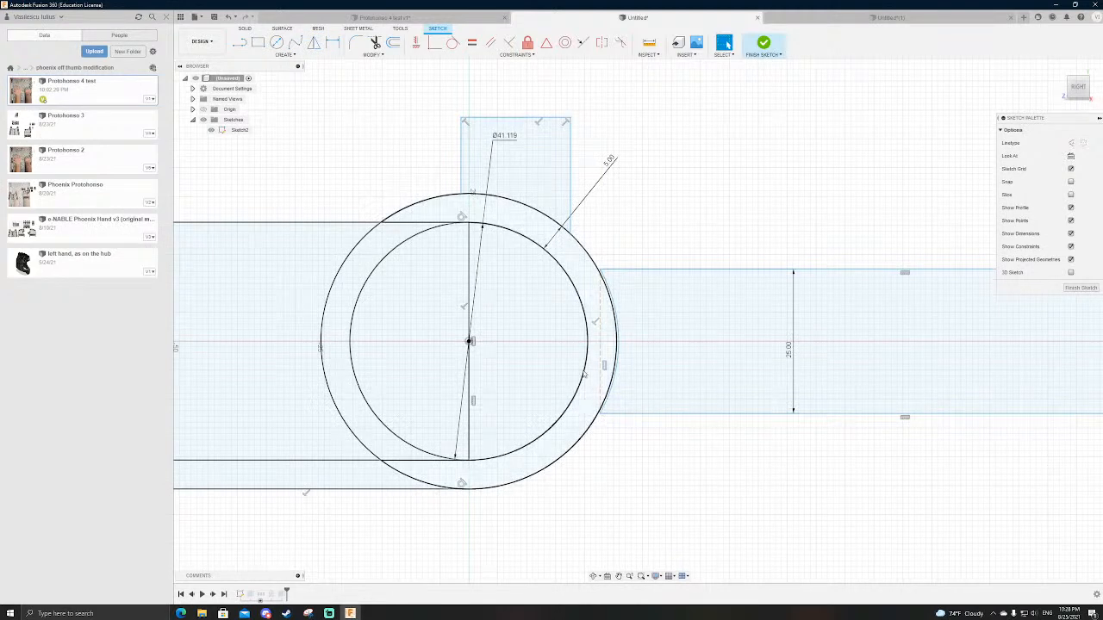
left_click(385, 17)
middle_click_drag(595, 274, 650, 264, "shift")
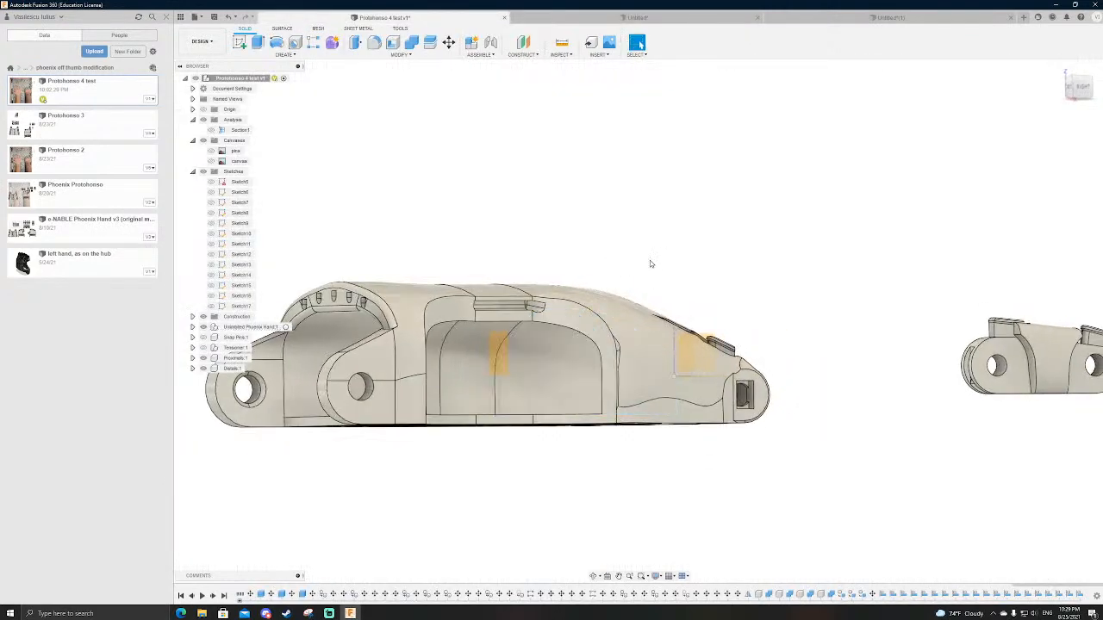
scroll(297, 378, "down", 3)
scroll(731, 353, "up", 3)
scroll(659, 393, "up", 2)
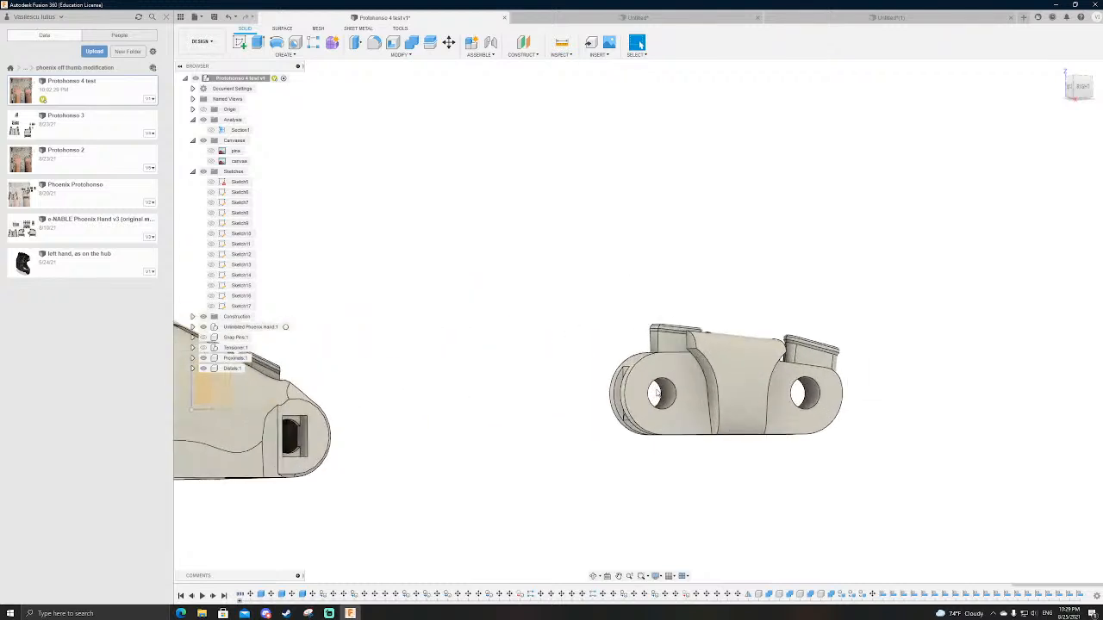
scroll(664, 387, "up", 2)
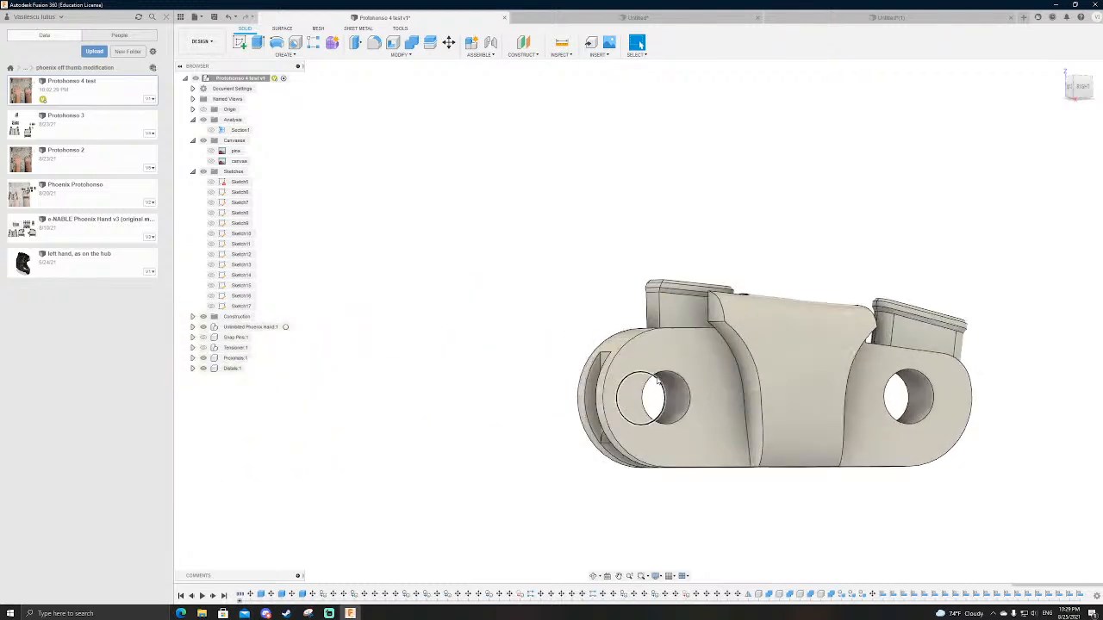
left_click(639, 342)
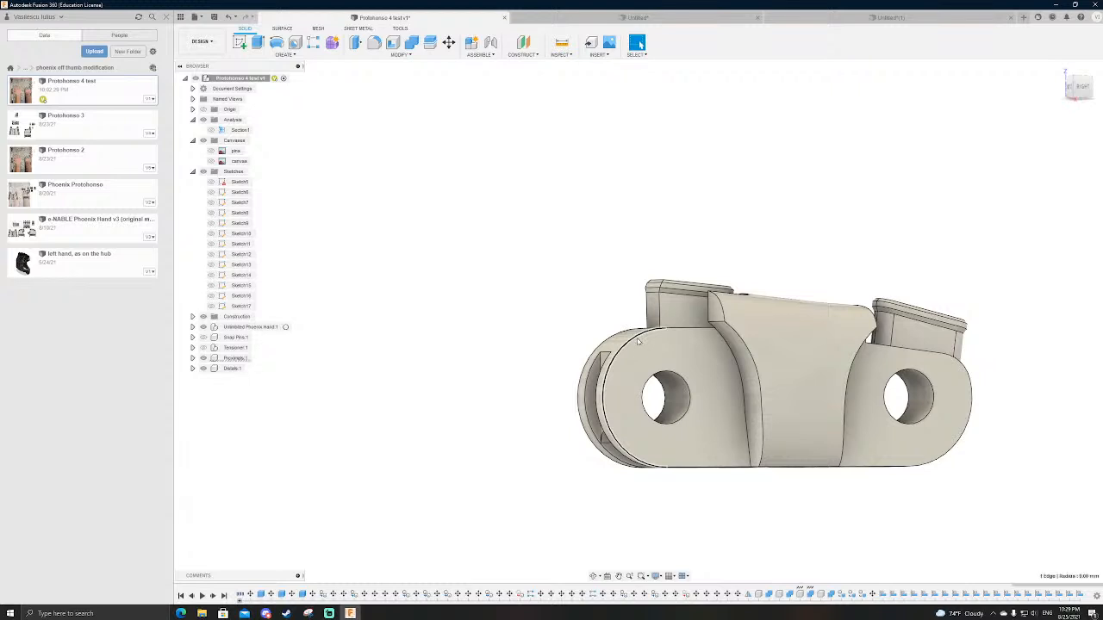
Step: Compare the proximal segment's proportions with the front knuckle of the hand body
scroll(609, 384, "down", 3)
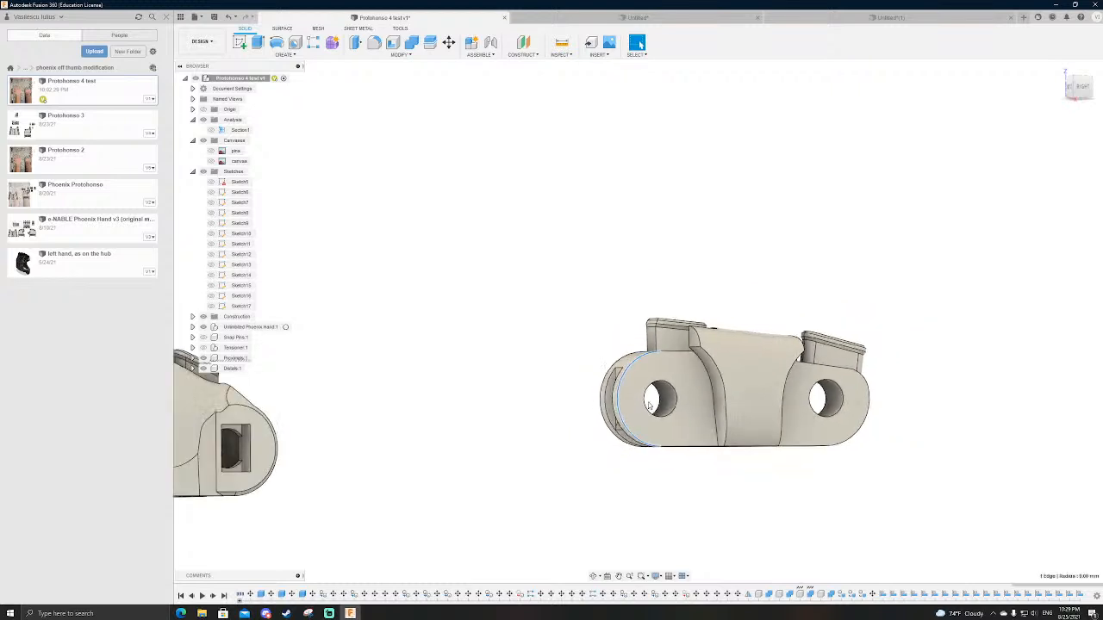
middle_click_drag(592, 376, 565, 380, "shift")
scroll(758, 430, "down", 5)
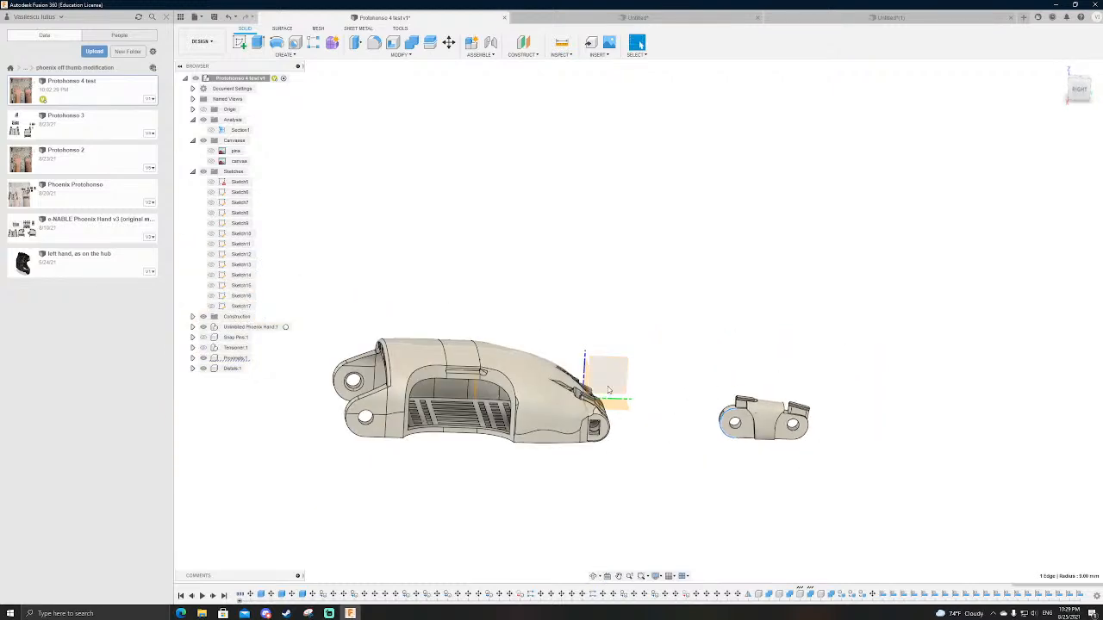
scroll(520, 393, "up", 3)
scroll(745, 418, "down", 1)
scroll(745, 418, "up", 4)
Step: Return to the hand-and-finger sketch and set the finger's height to 20 mm
key("ctrl+Tab")
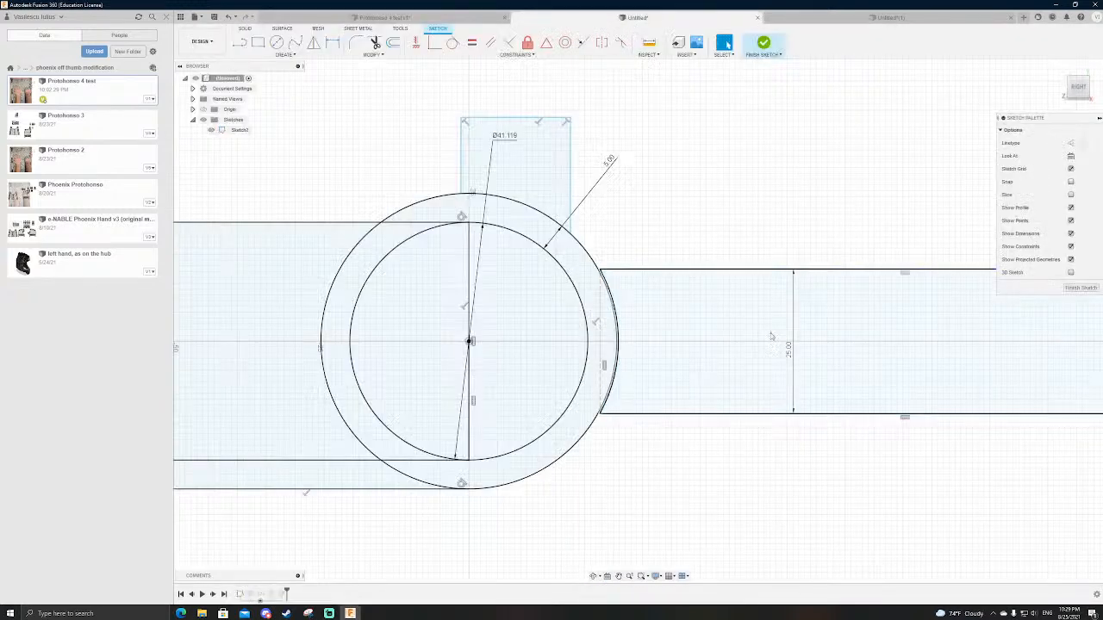
double_click(791, 353)
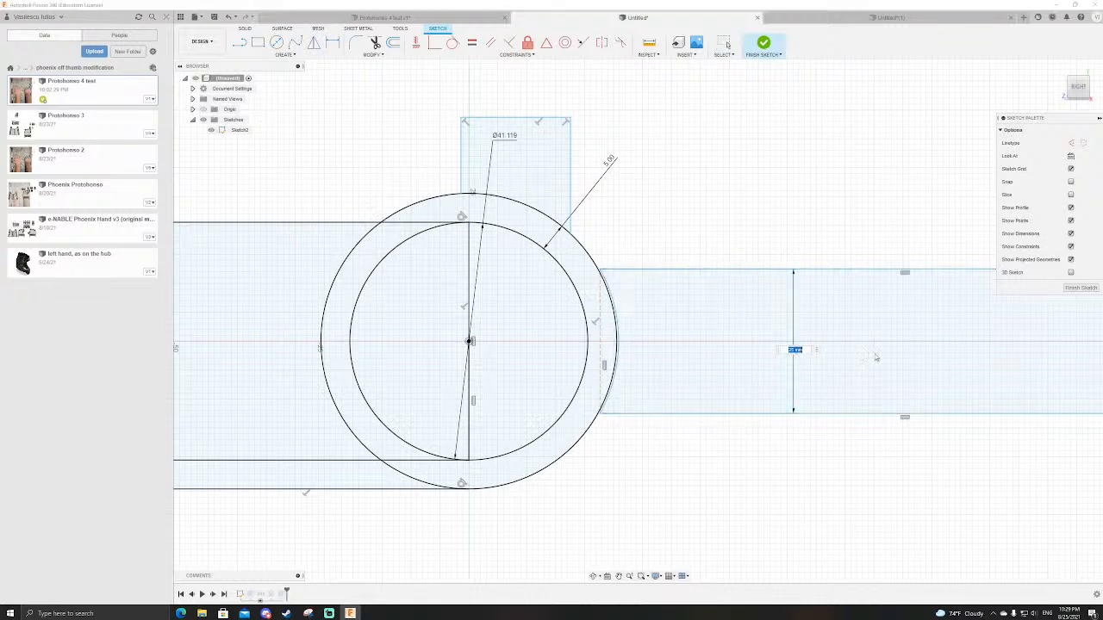
type("20")
key("Return")
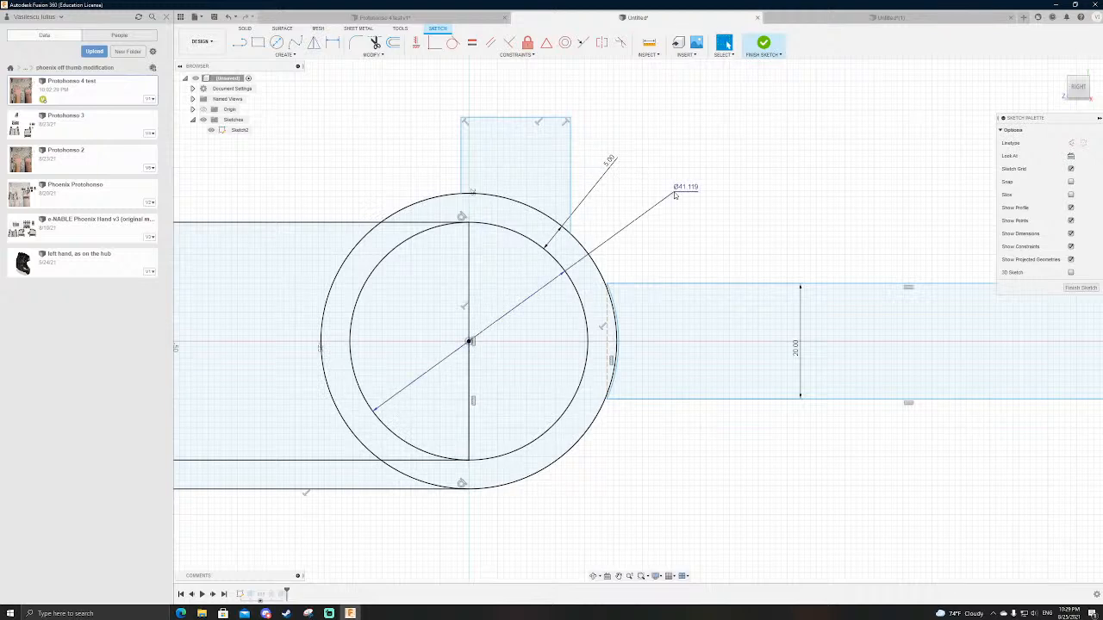
Step: Set the inner circle's diameter to 40 mm
left_click(676, 193)
type("40")
key("Return")
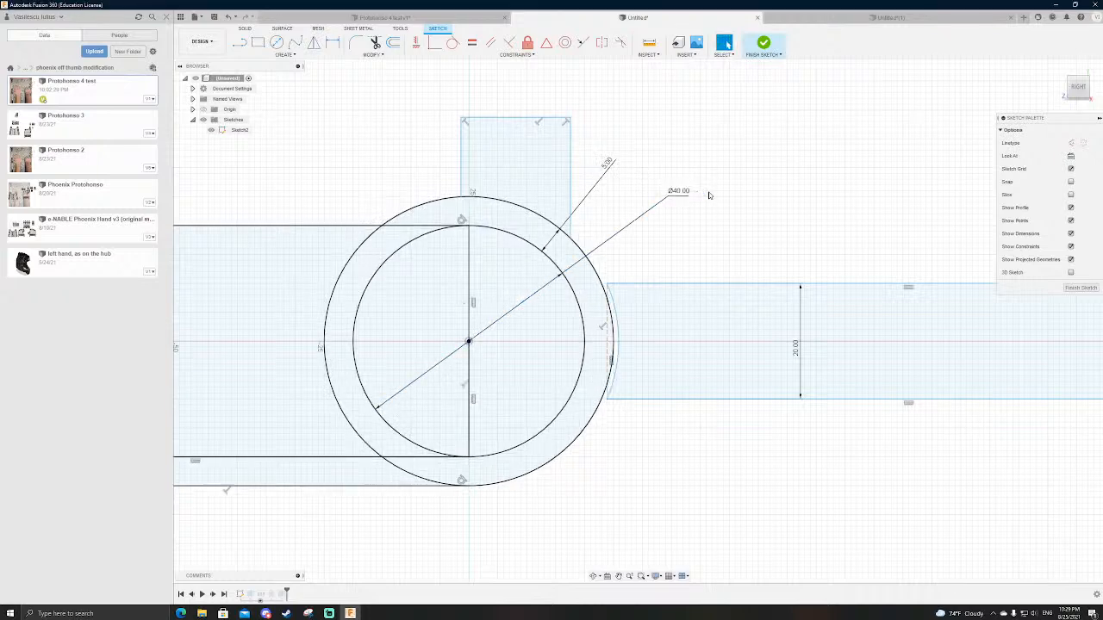
Step: In the Protohonso 4 test design, measure the distance from the hand shell's curved upper edge to its perforated floor
left_click(364, 18)
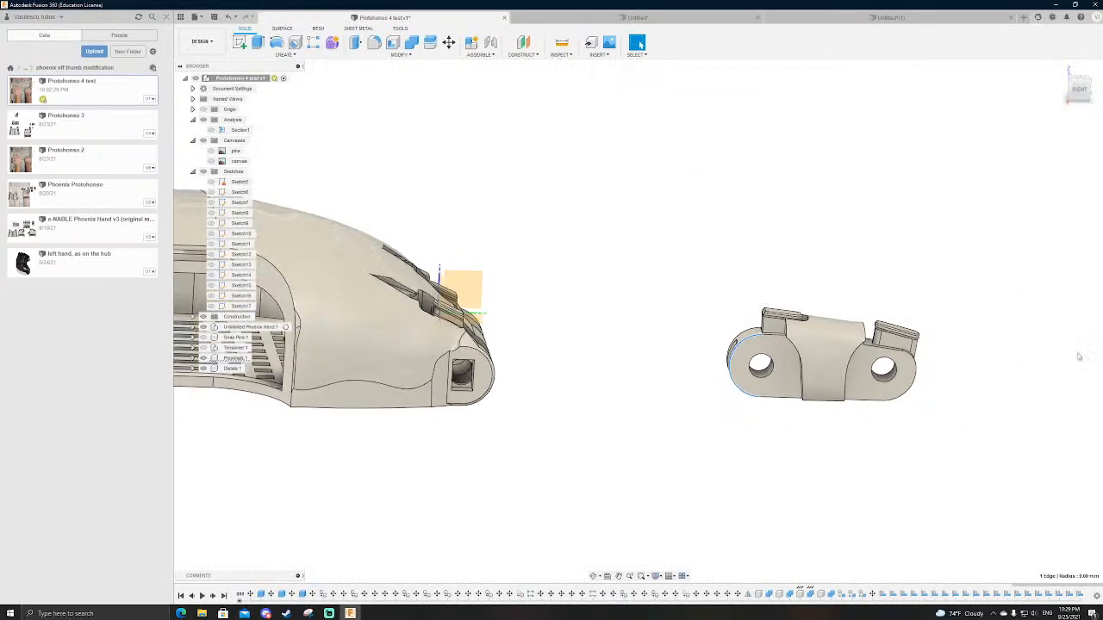
scroll(810, 359, "down", 3)
scroll(601, 308, "up", 6)
middle_click_drag(799, 254, 815, 230, "shift")
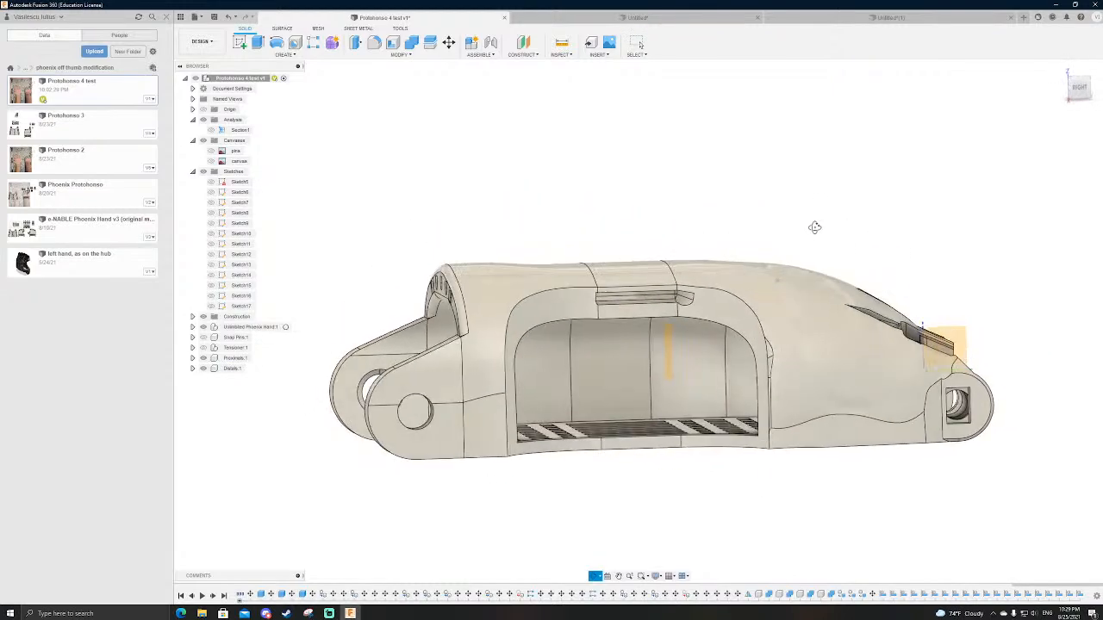
left_click(525, 56)
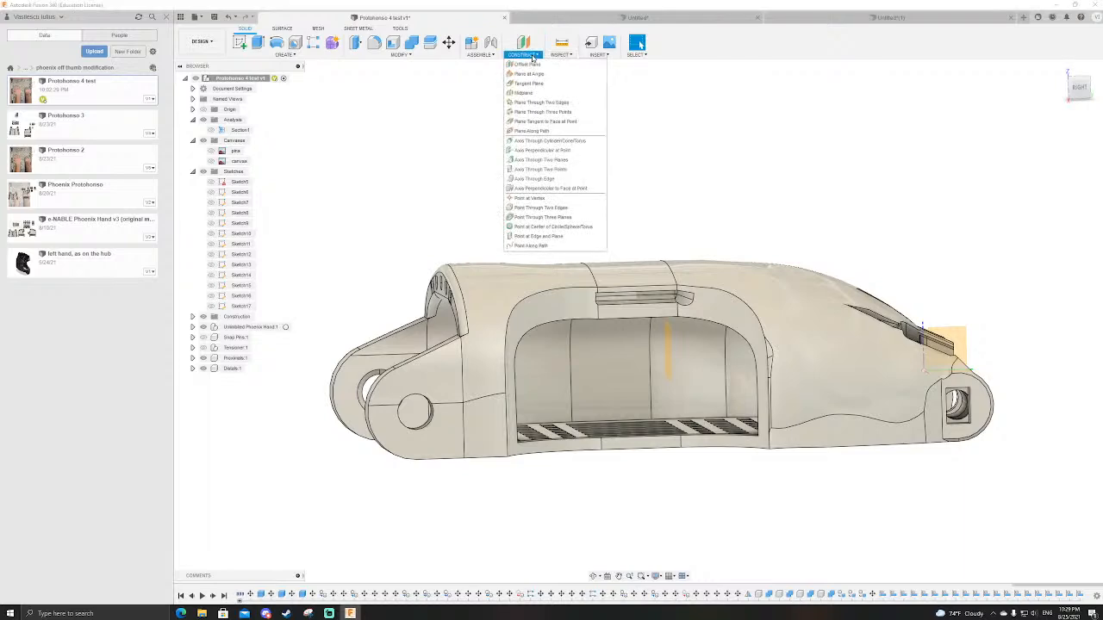
key("i")
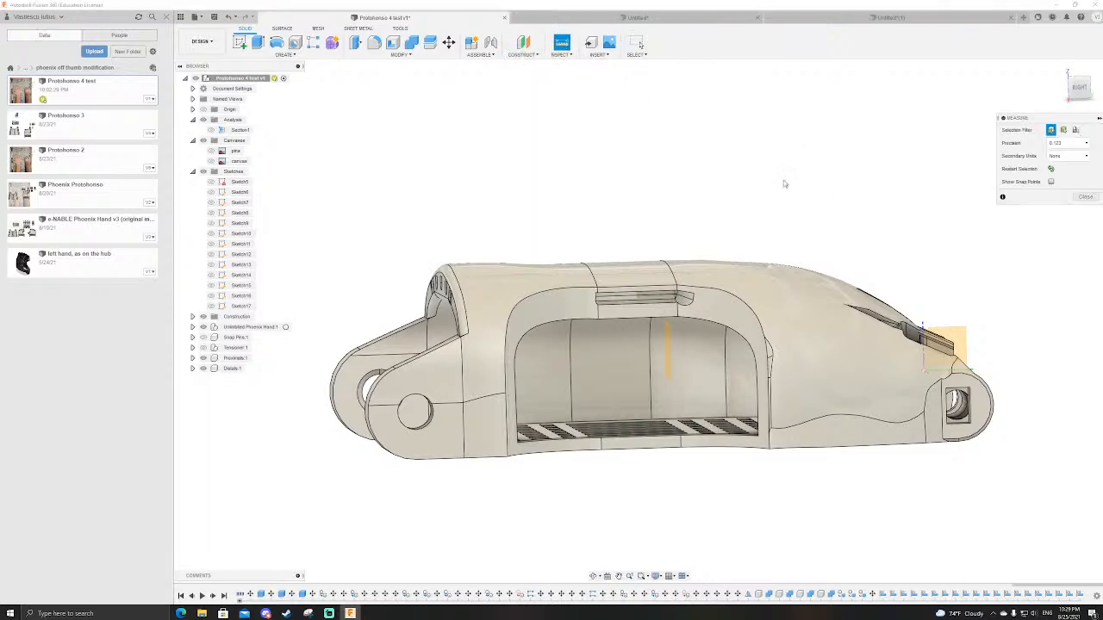
middle_click_drag(812, 191, 808, 217, "shift")
left_click(739, 299)
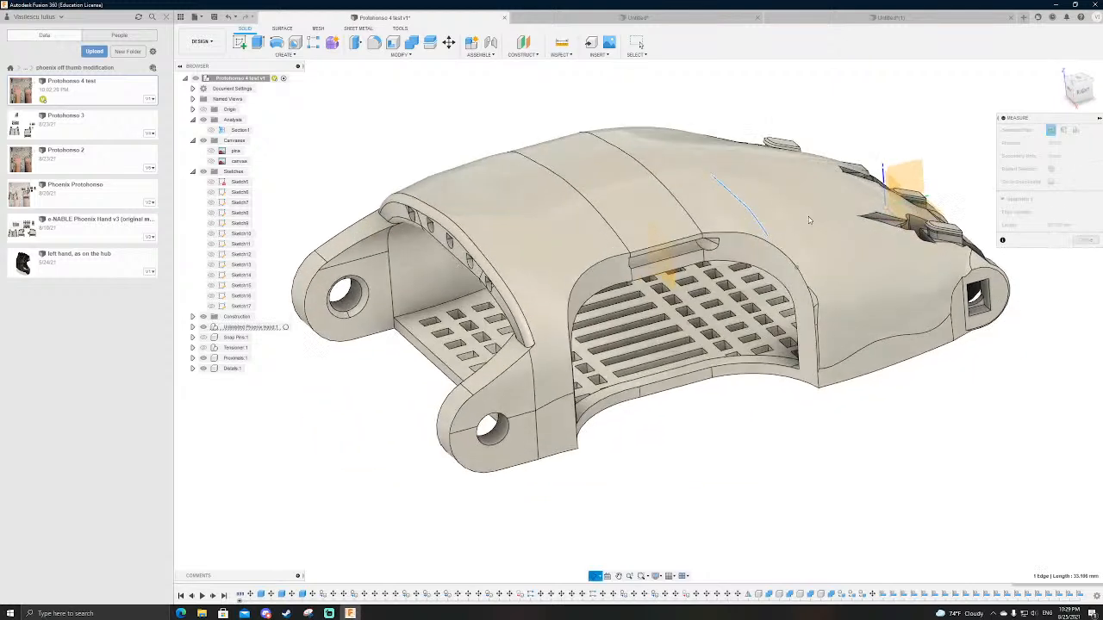
left_click(748, 321)
middle_click_drag(751, 318, 791, 281, "shift")
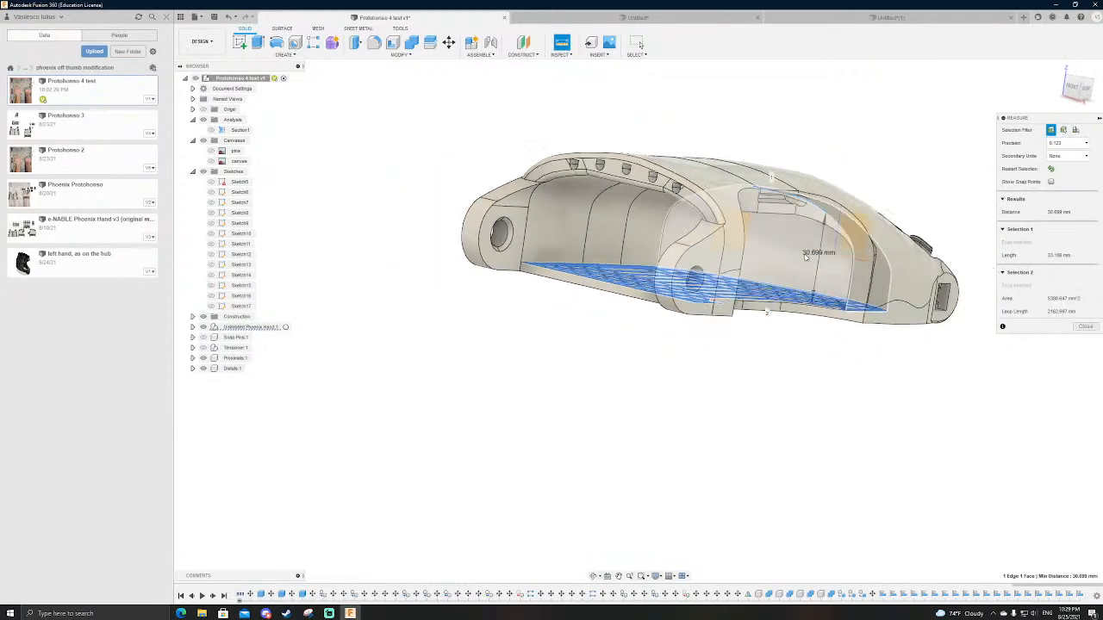
scroll(812, 276, "up", 4)
scroll(795, 416, "down", 3)
middle_click_drag(812, 414, 763, 411, "shift")
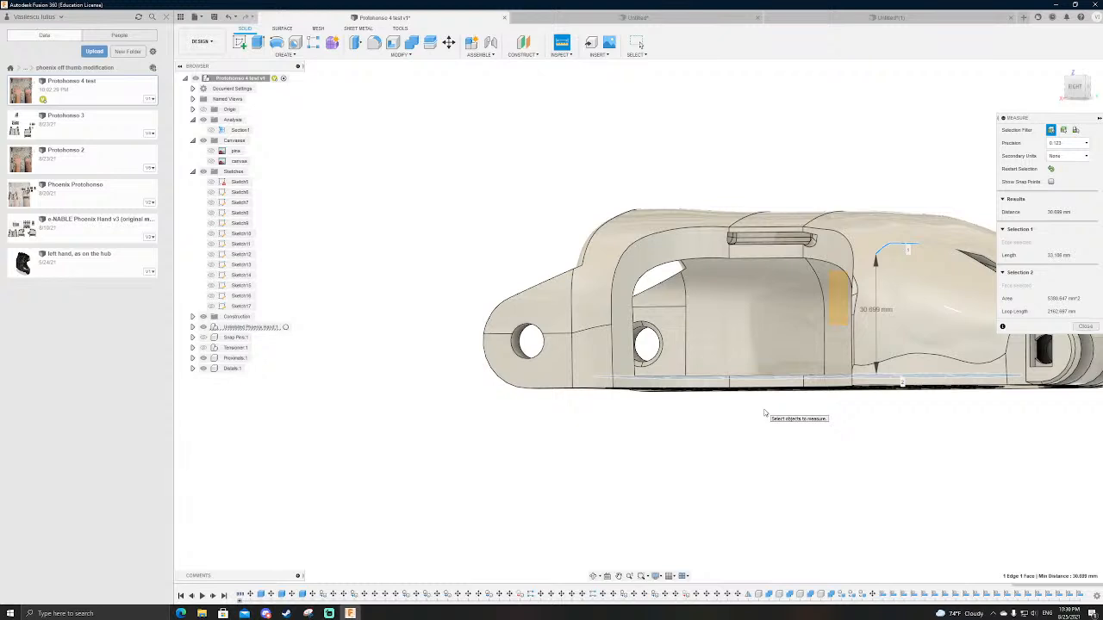
Step: Back in the hand-and-finger sketch, set the inner circle's diameter to 30 mm
left_click(645, 18)
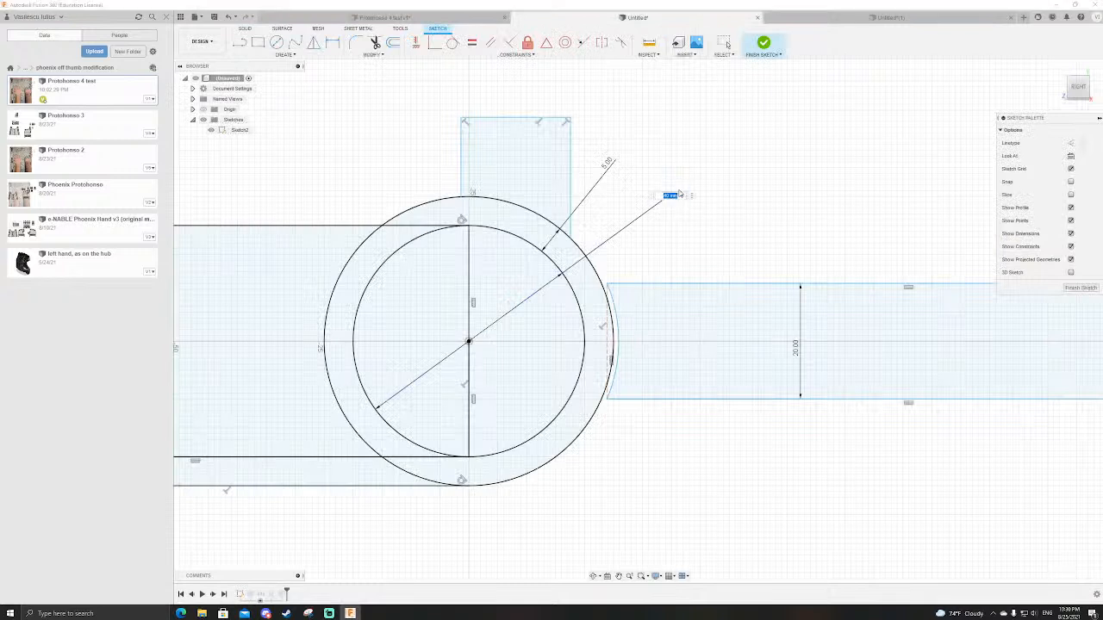
type("30")
key("Return")
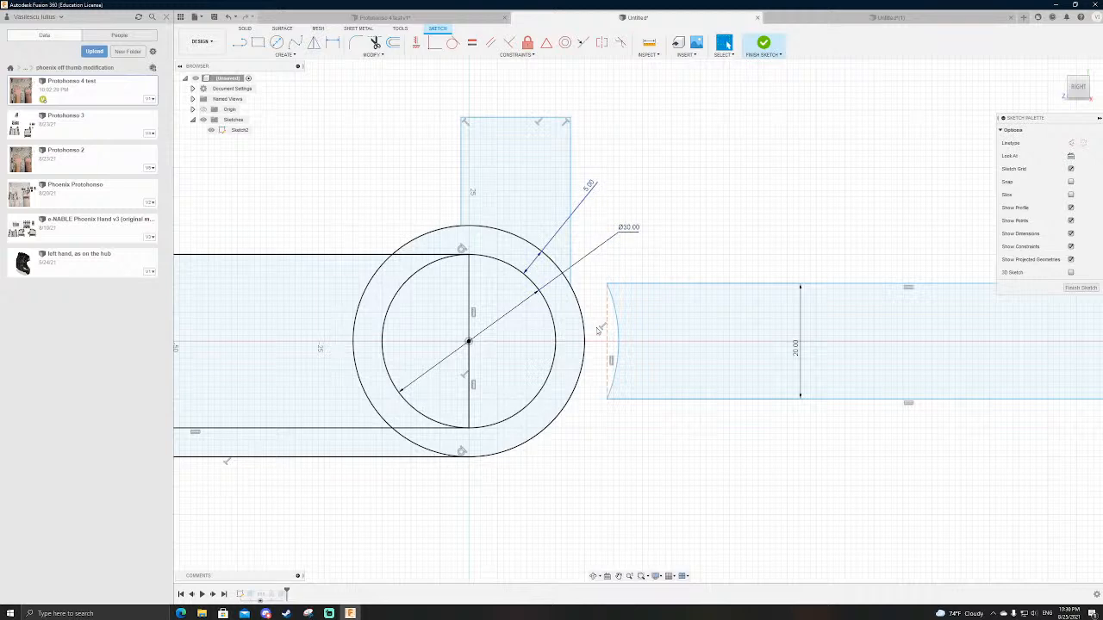
Step: Dimension the gap between the outer circle and the finger's concave end arc to 1 mm and finish the sketch
scroll(601, 327, "up", 5)
key("d")
left_click(624, 288)
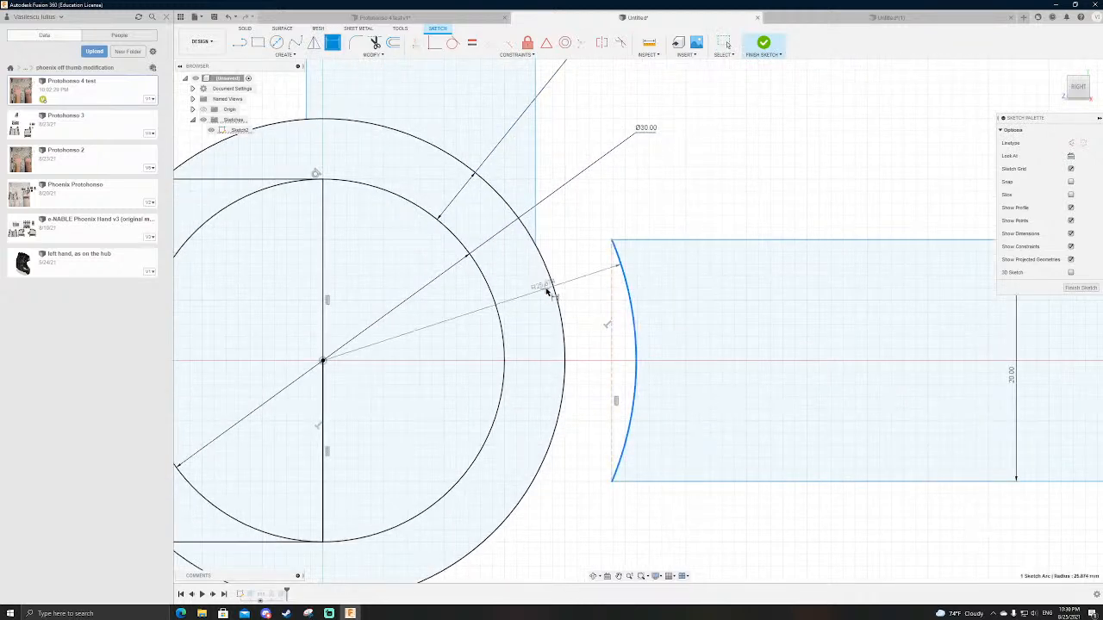
left_click(555, 291)
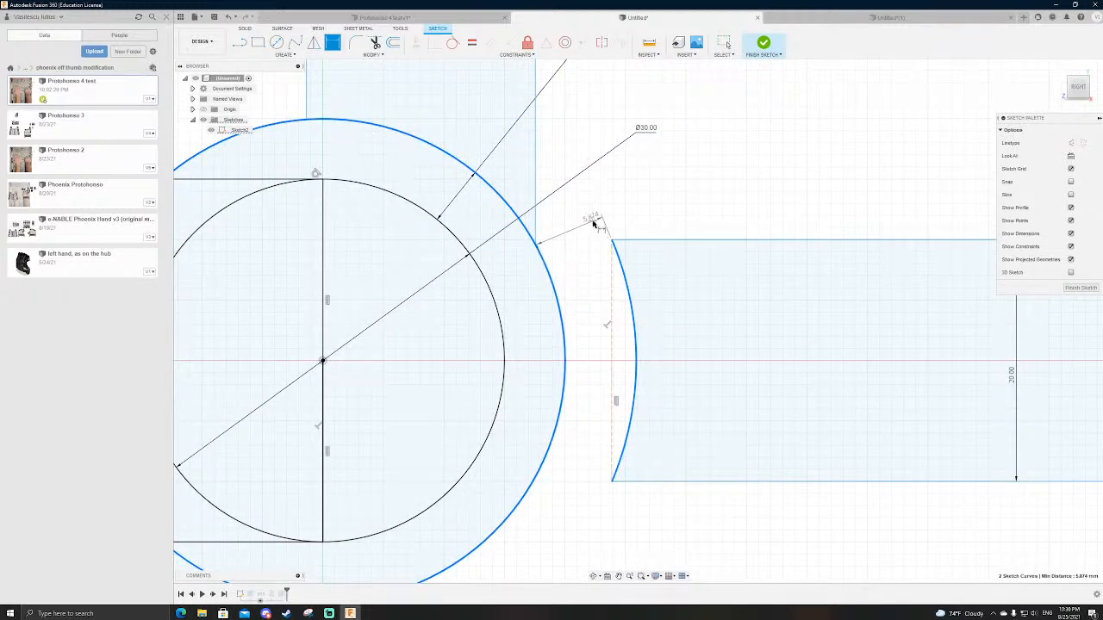
left_click(590, 223)
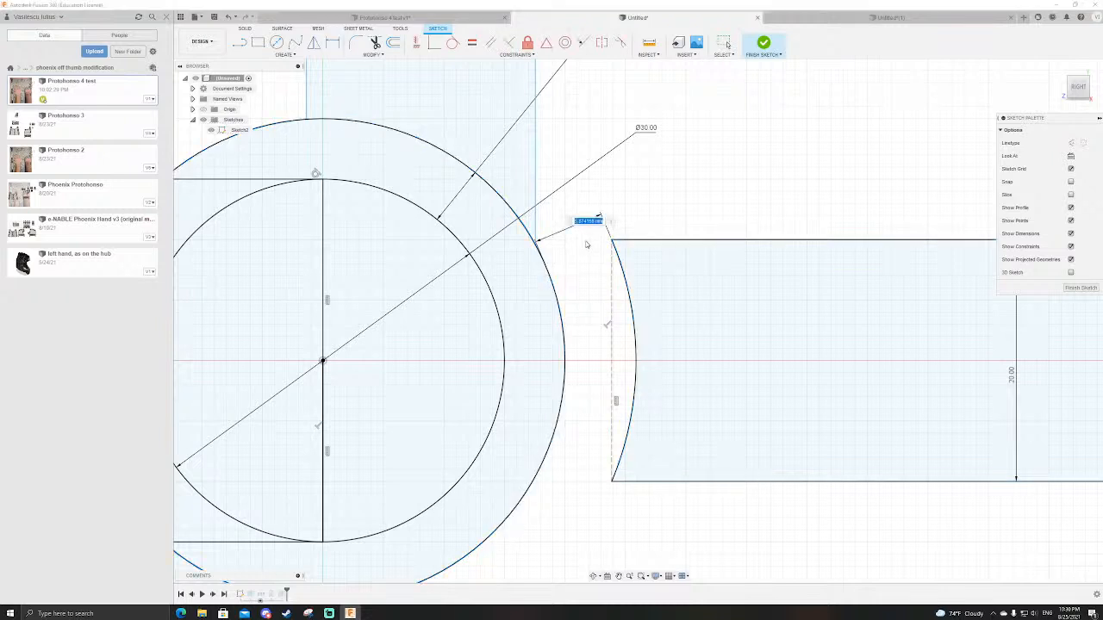
type("1")
key("Return")
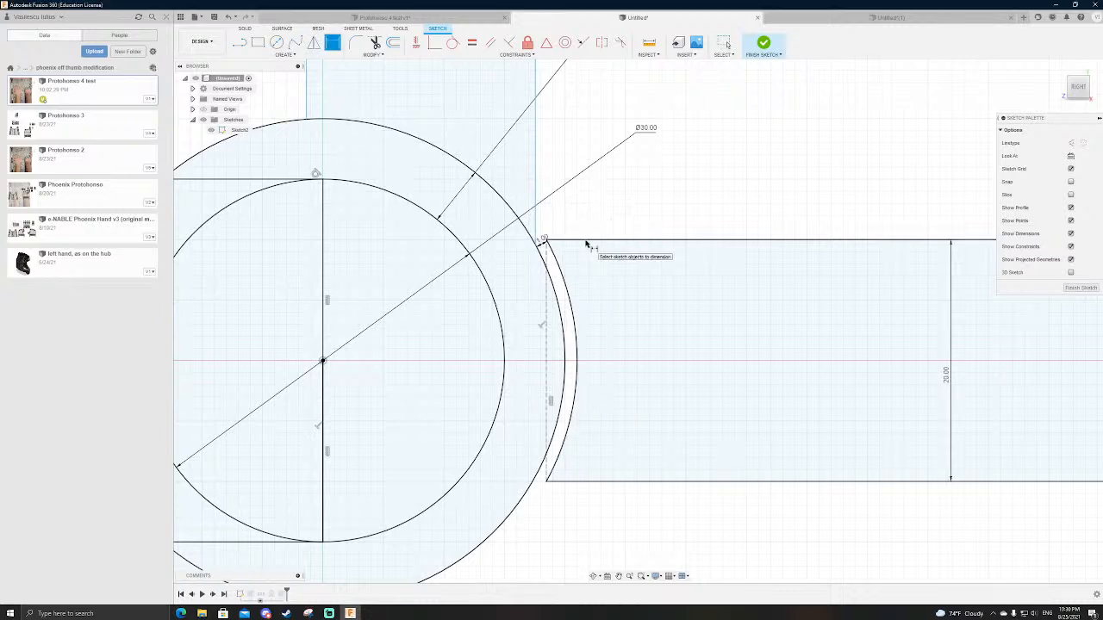
left_click(764, 49)
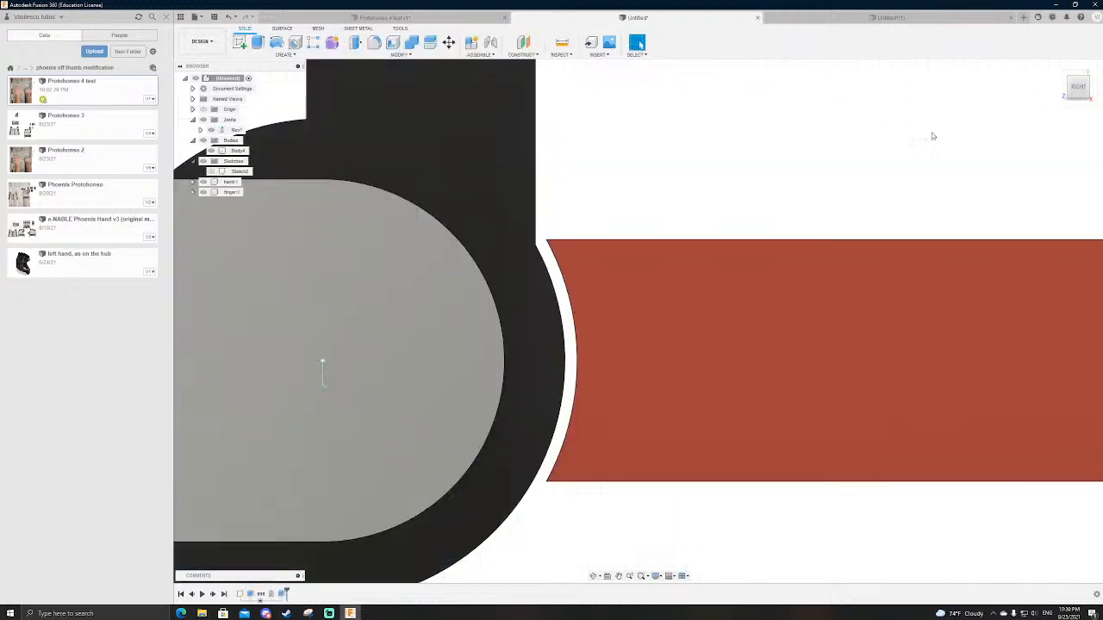
Step: Drive the finger's revolute joint so the finger points straight down, perpendicular to the hand
right_click(226, 131)
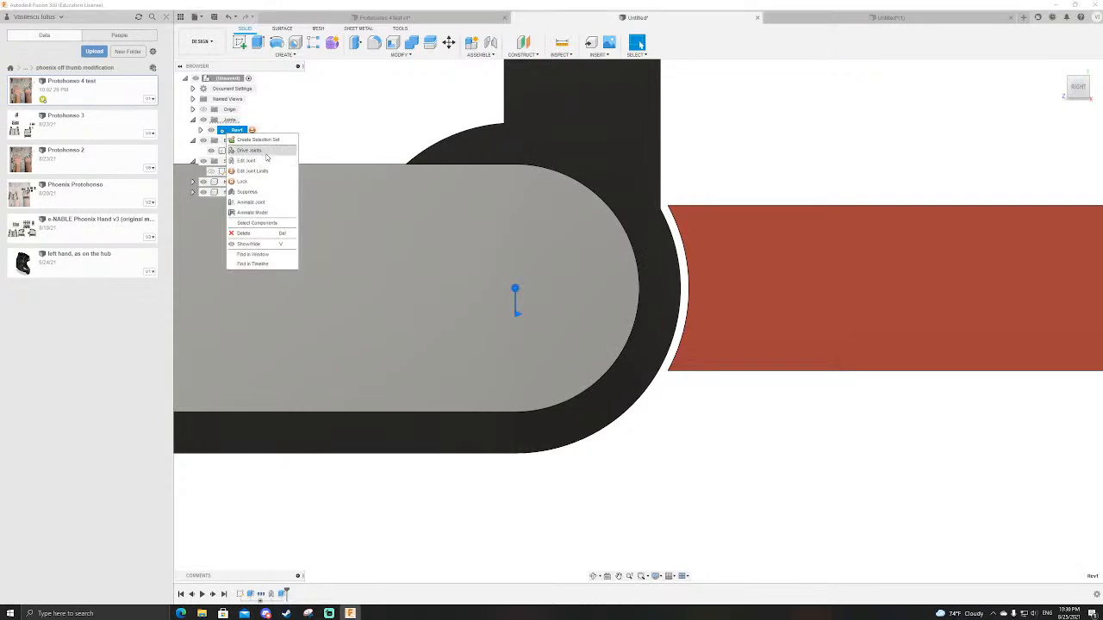
left_click(249, 150)
left_click_drag(515, 332, 438, 282)
key("Return")
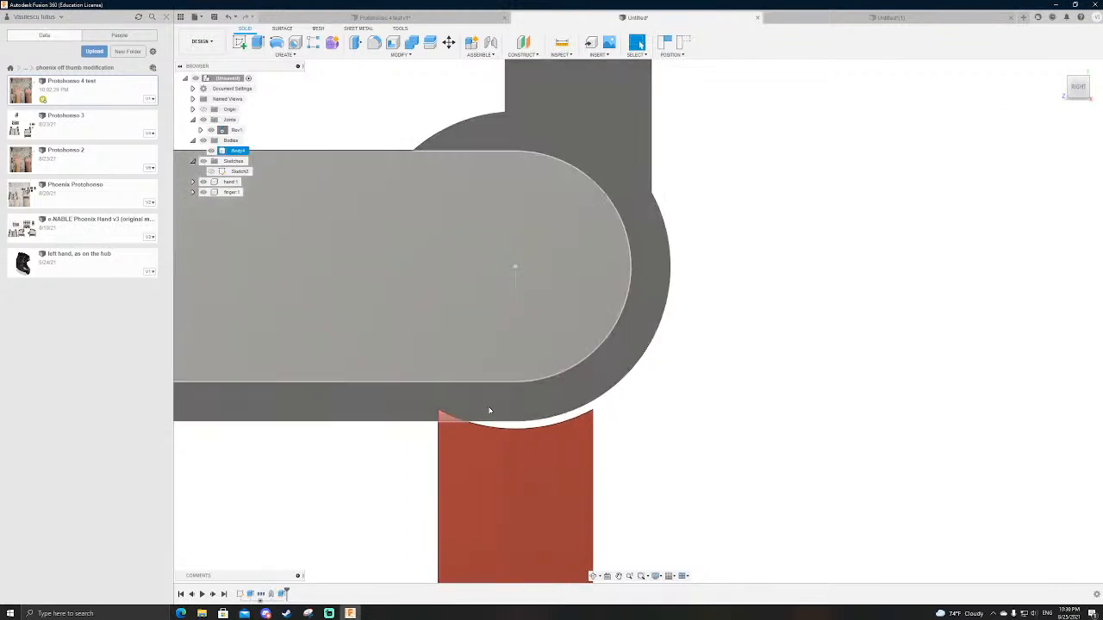
Step: Capture the finger's rotated position and start a new sketch on the finger's flat side face
key("l")
left_click(606, 323)
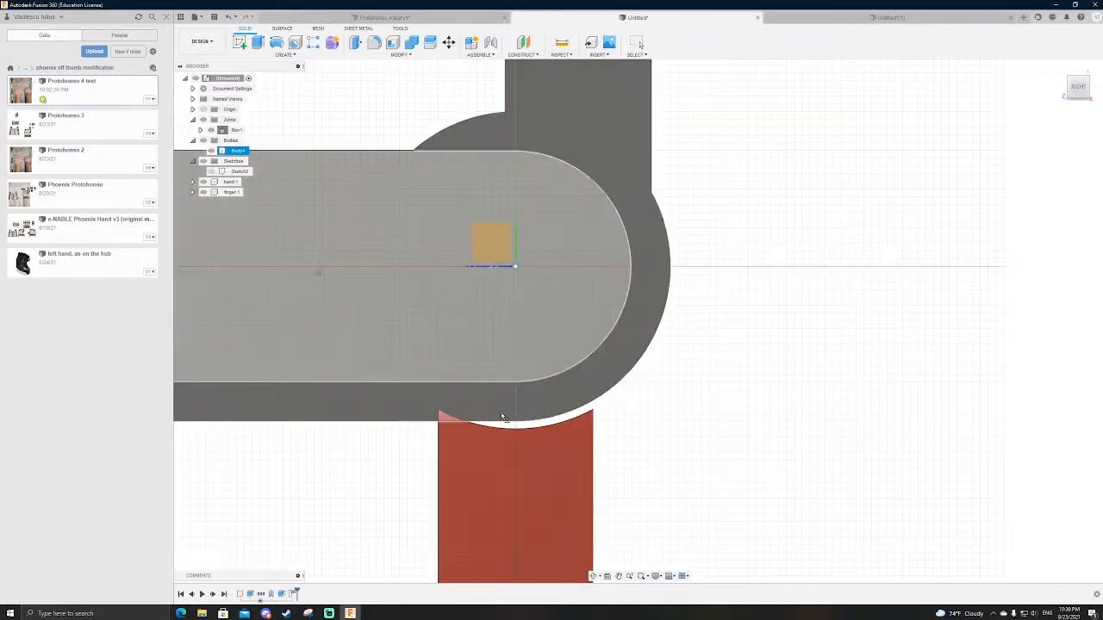
left_click(485, 470)
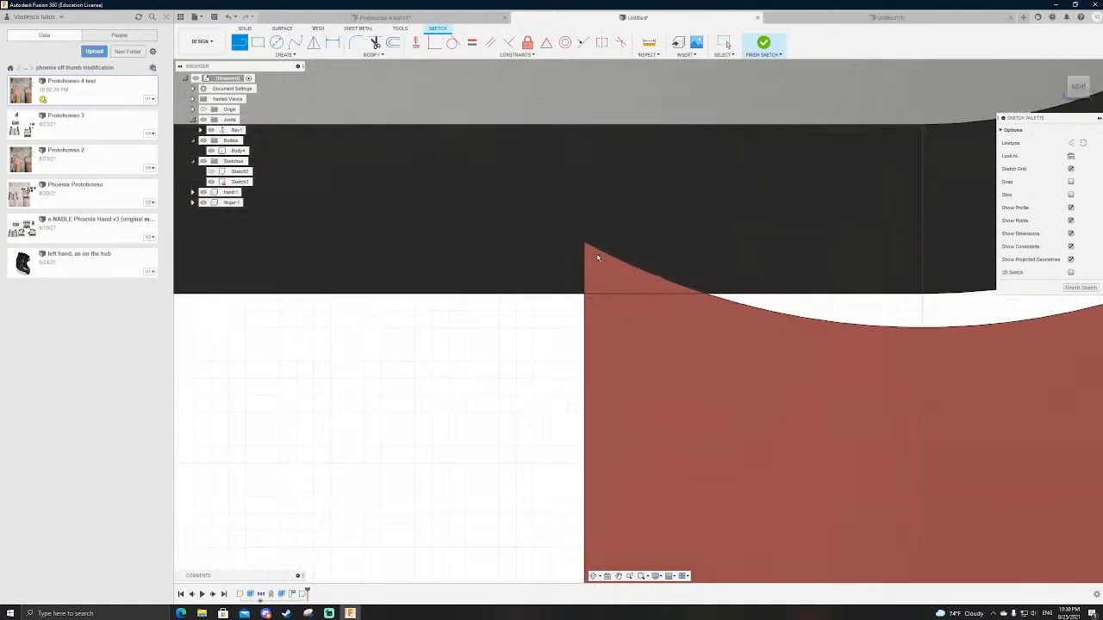
left_click(581, 243)
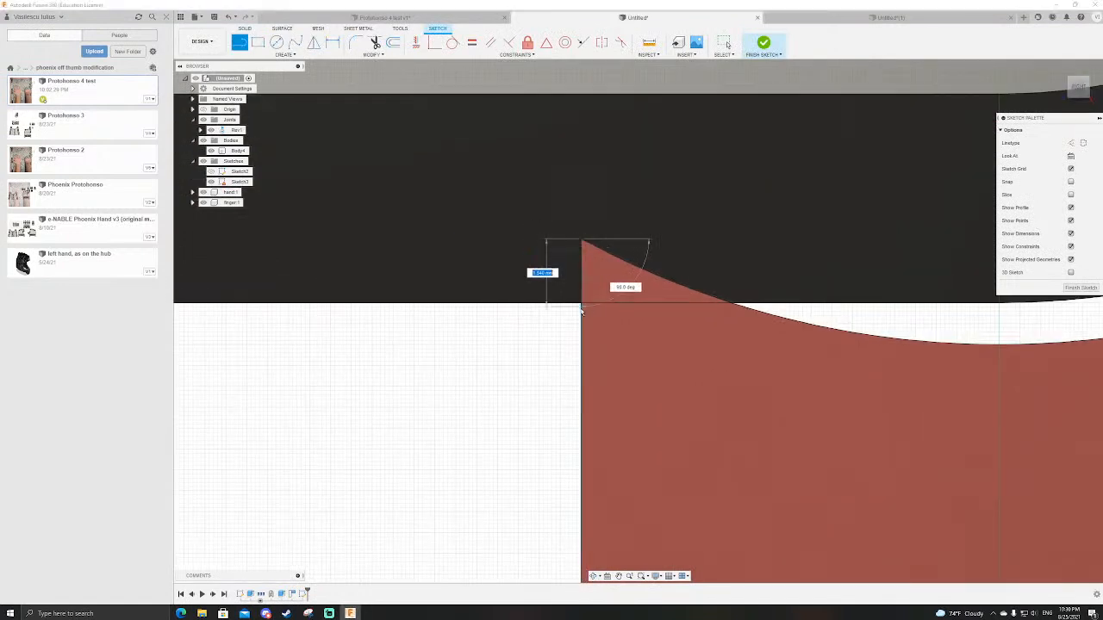
key("p")
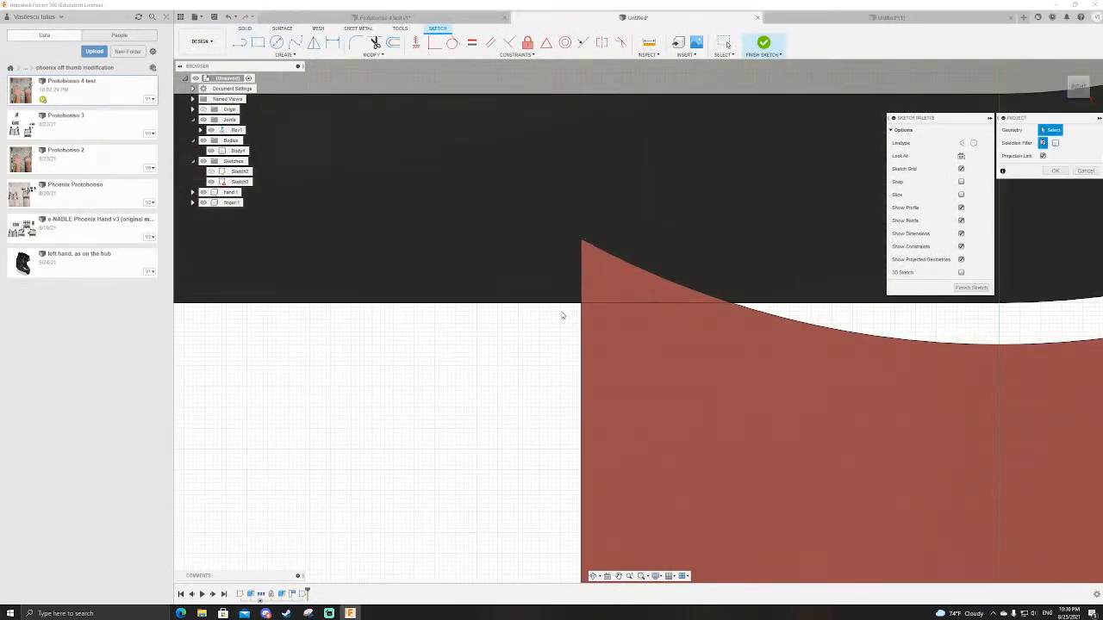
left_click(551, 304)
scroll(507, 372, "down", 5)
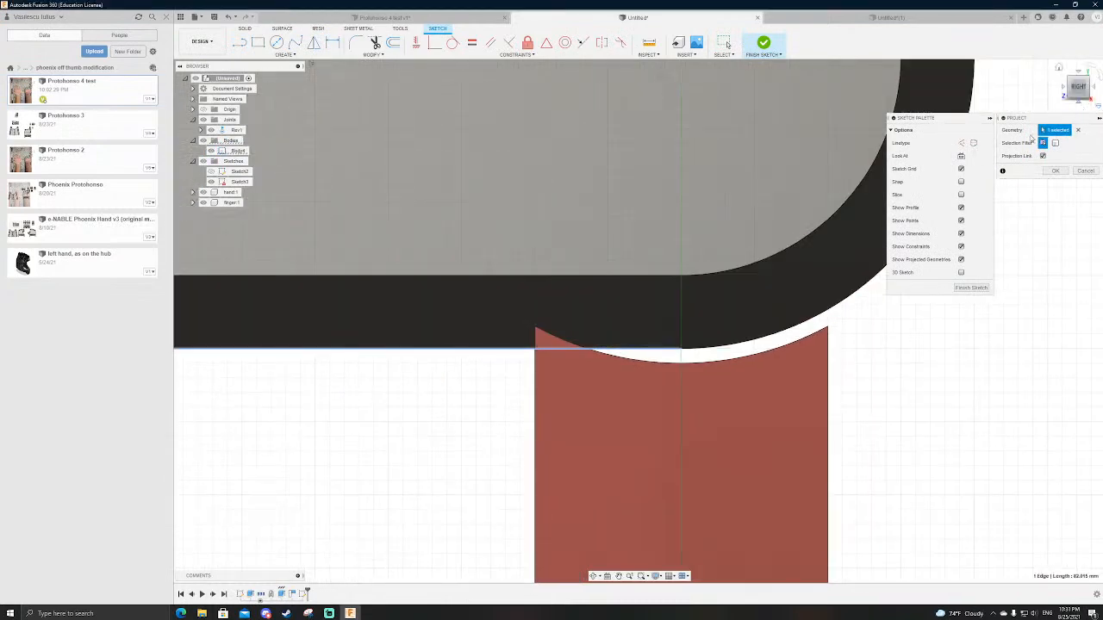
scroll(553, 329, "down", 4)
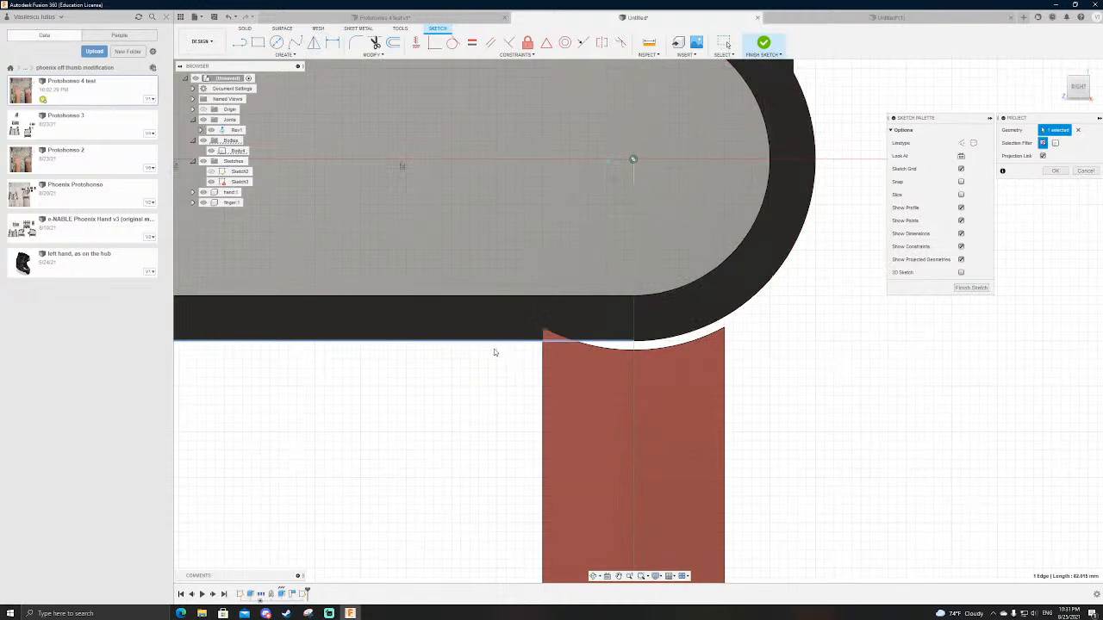
key("Escape")
Step: Project the hand shell's flat underside face into the sketch and look at the sketch straight on
key("p")
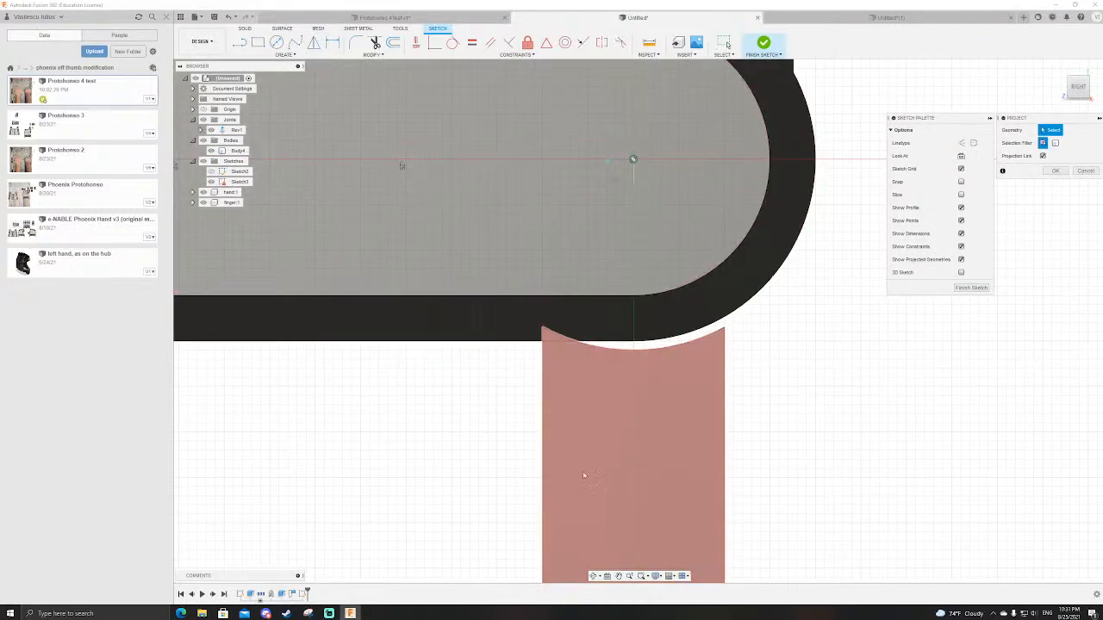
middle_click_drag(478, 347, 512, 359, "shift")
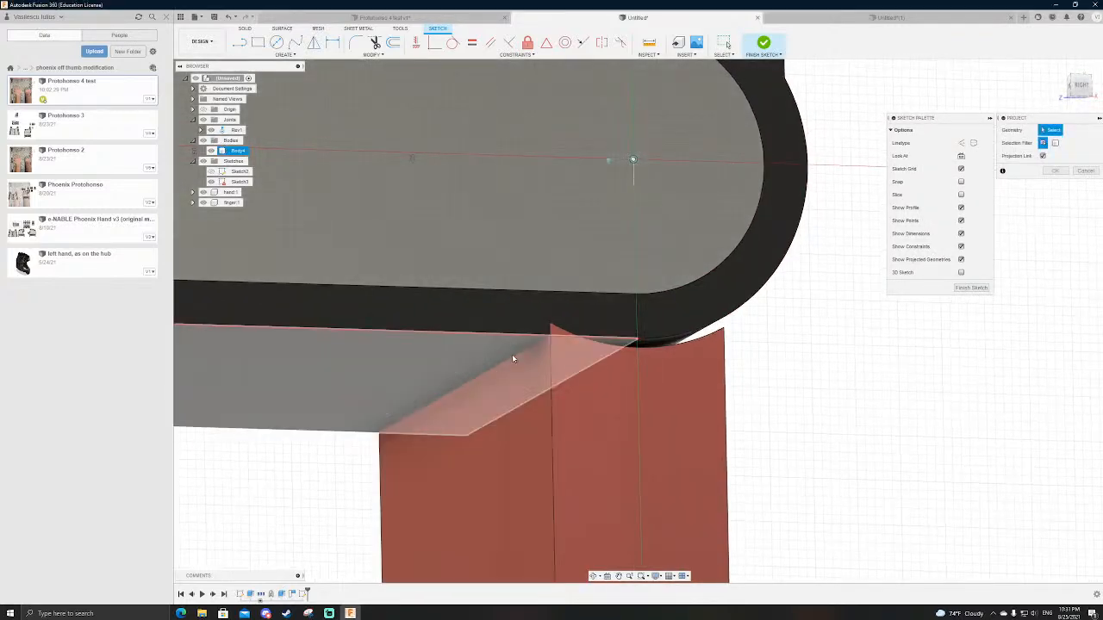
left_click(514, 358)
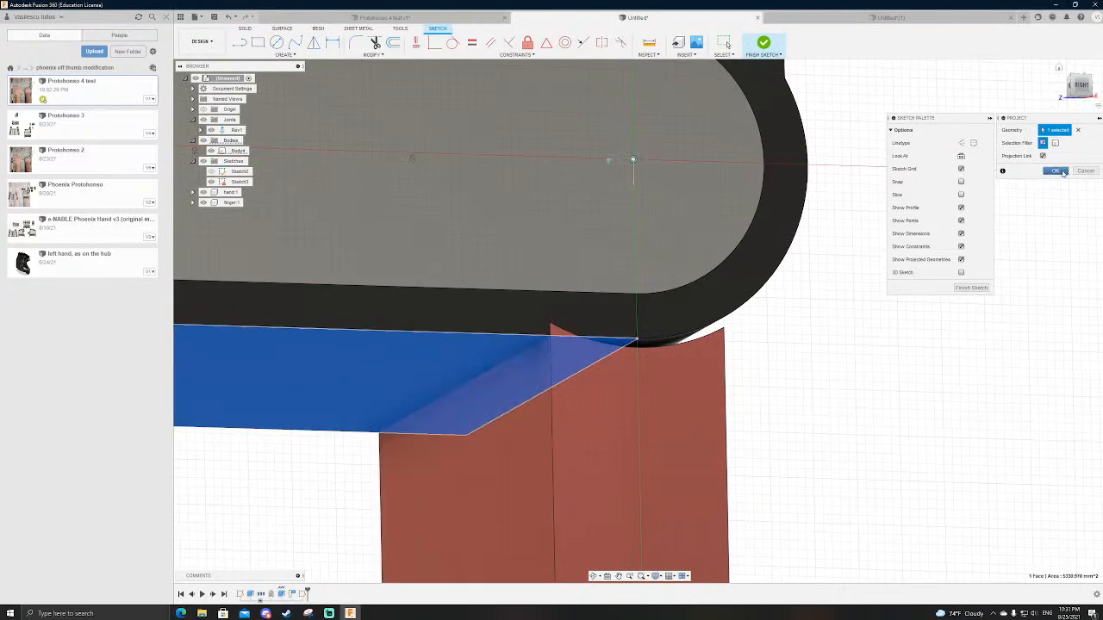
left_click(1054, 171)
left_click(1081, 84)
scroll(545, 352, "up", 7)
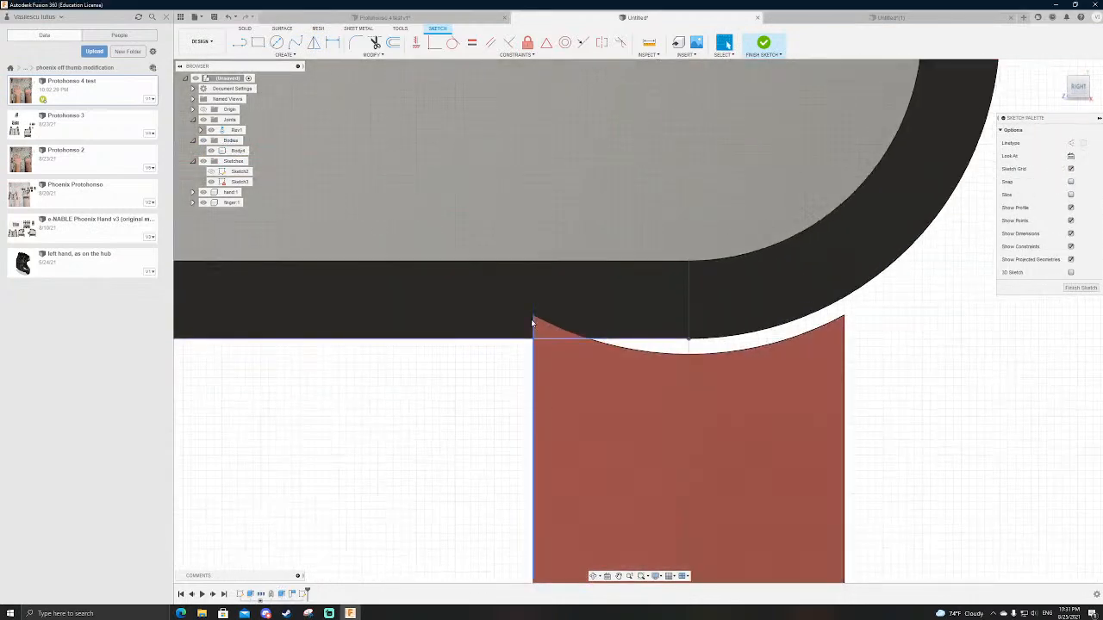
key("l")
left_click(537, 311)
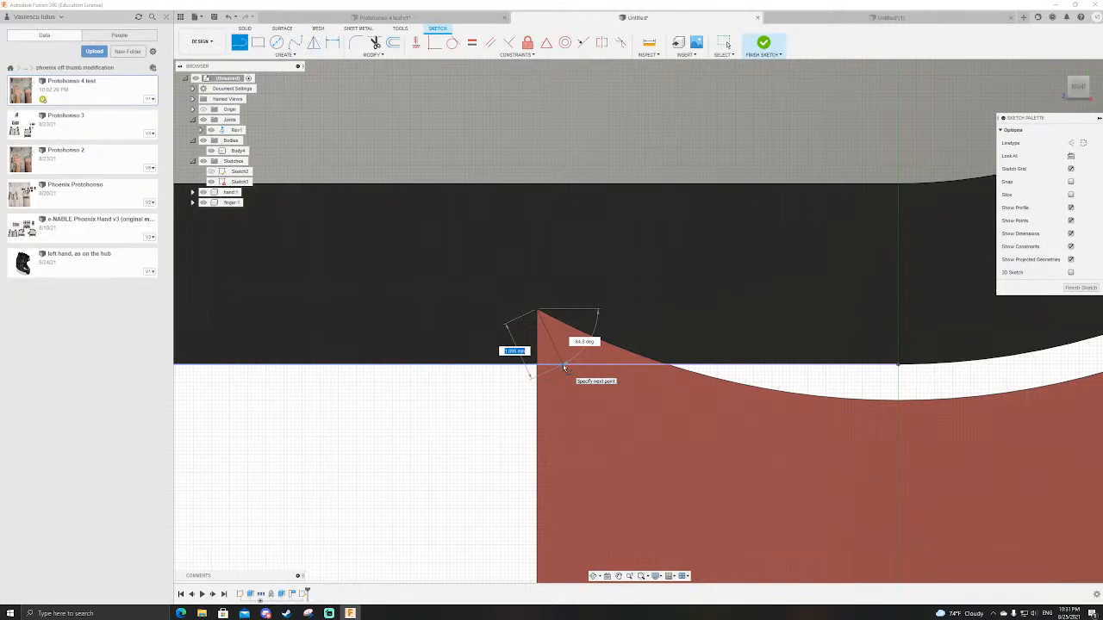
key("Escape")
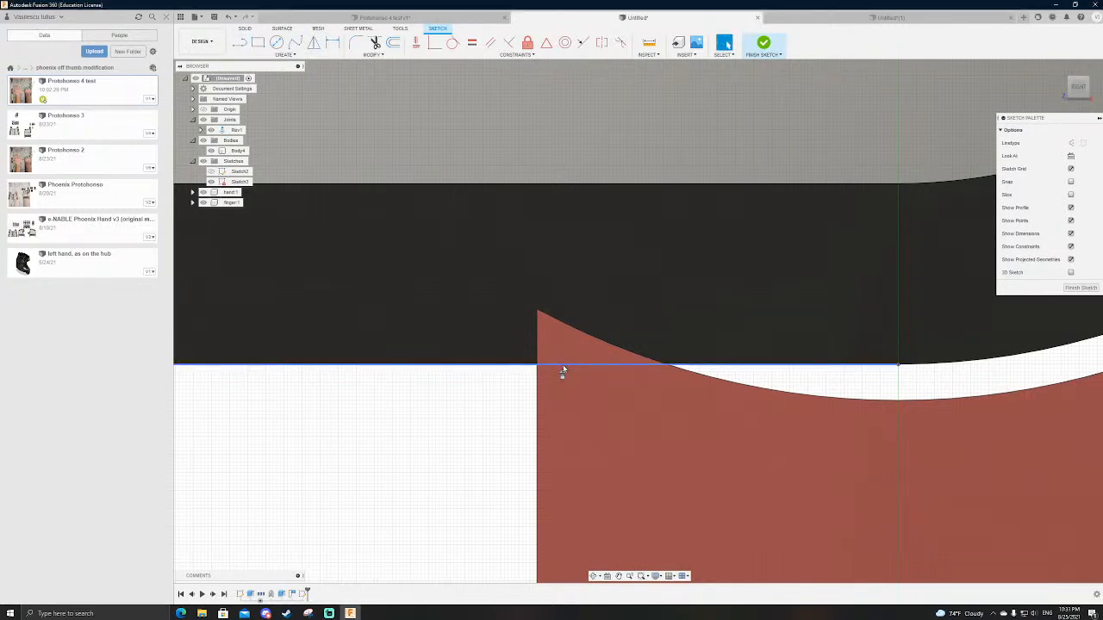
Step: Draw a circle centred on the joint axis and reaching the hand shell's outer lower edge
scroll(443, 465, "down", 8)
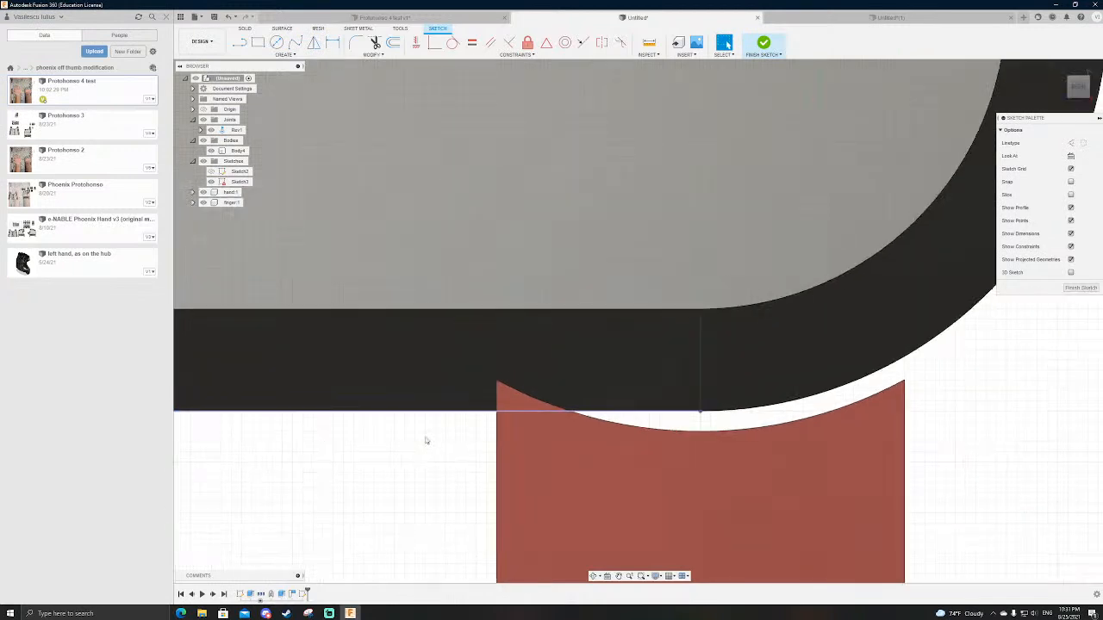
key("c")
left_click(608, 269)
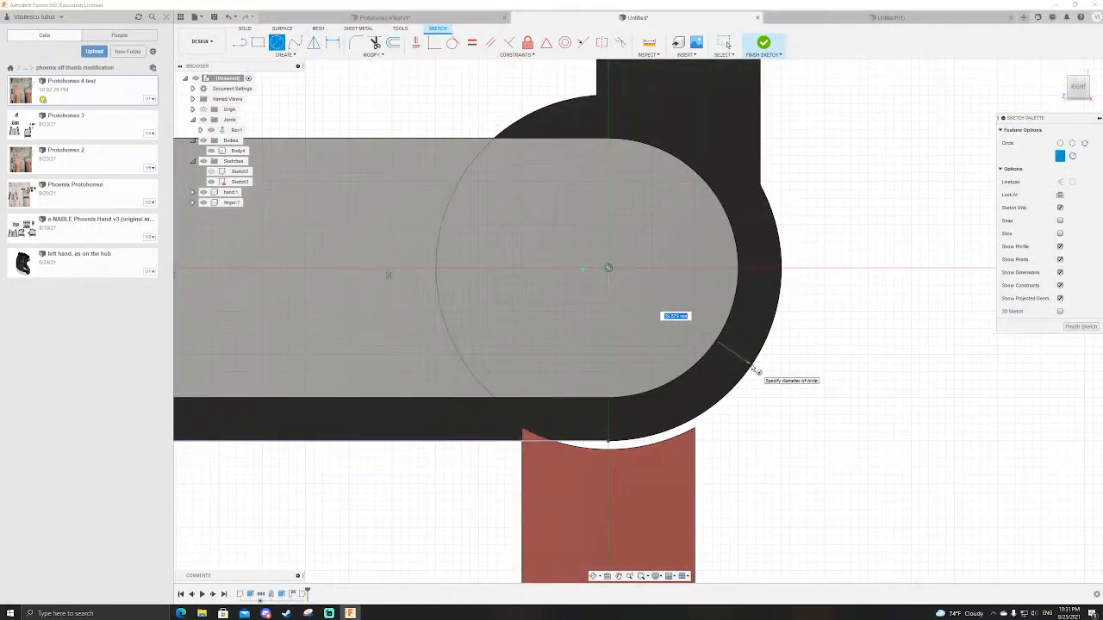
left_click(609, 444)
Step: Offset the finger's palm-side edge outward by 1 mm, extend the offset line up to the circle, and finish the sketch
scroll(551, 441, "up", 5)
key("o")
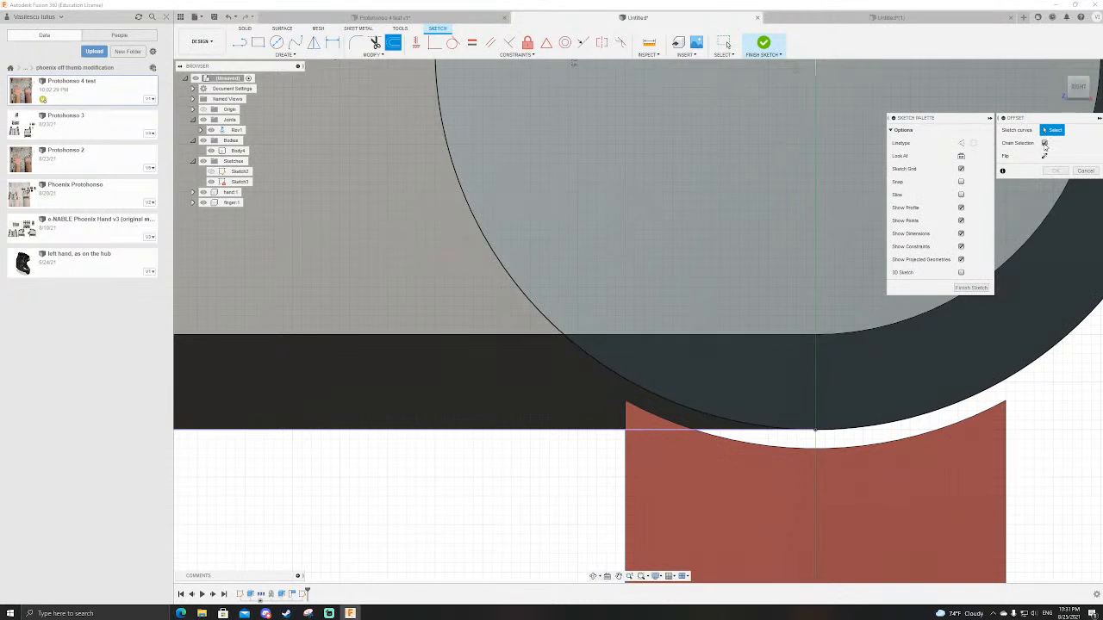
left_click(624, 463)
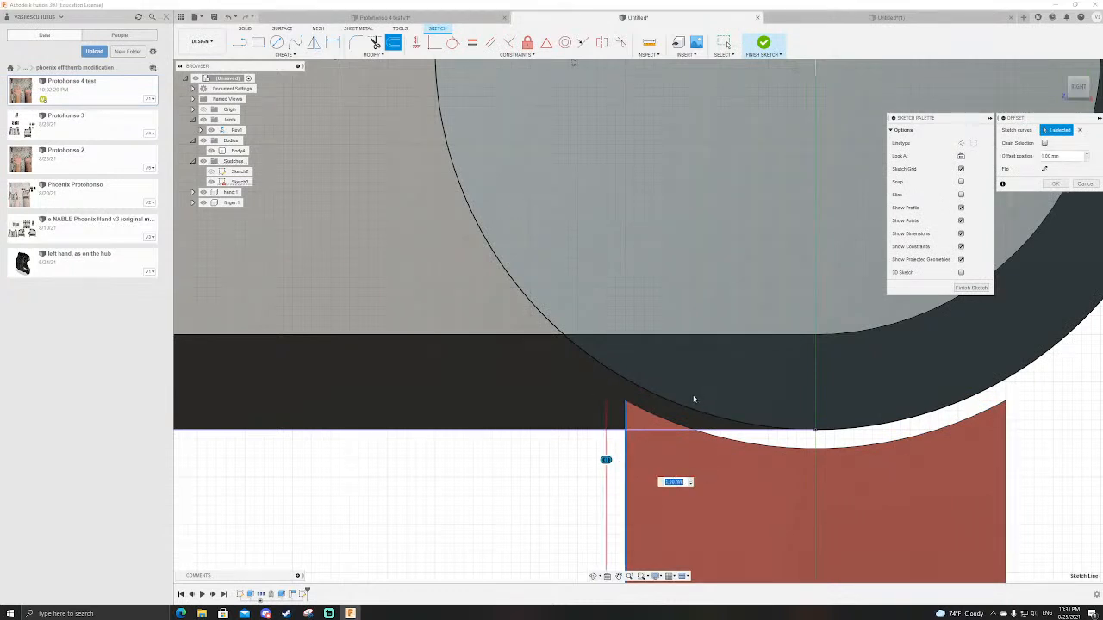
key("Return")
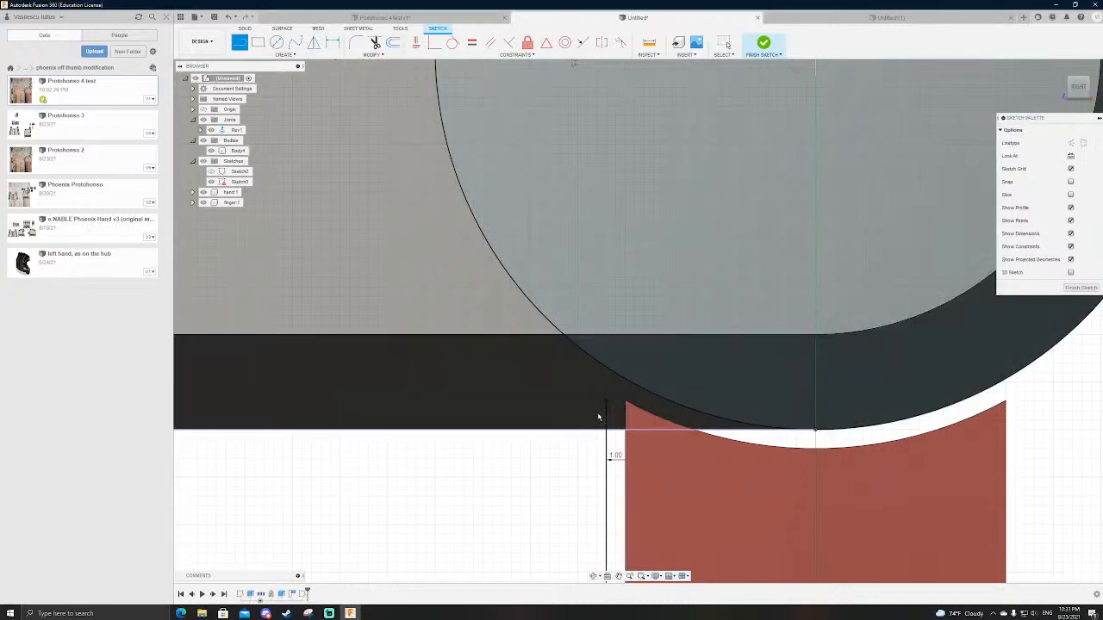
left_click(607, 401)
left_click(608, 369)
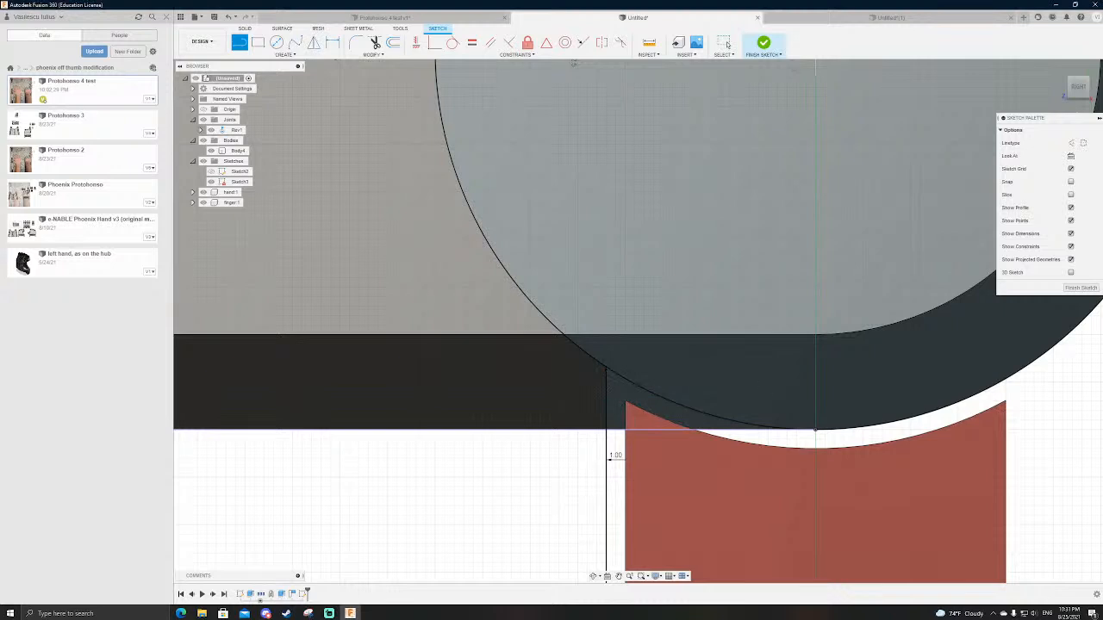
left_click(763, 41)
Step: Set up an extruded cut of the two small profiles between the circle, offset line and shell underside, through the hand shell's width
scroll(732, 302, "down", 2)
scroll(661, 384, "up", 2)
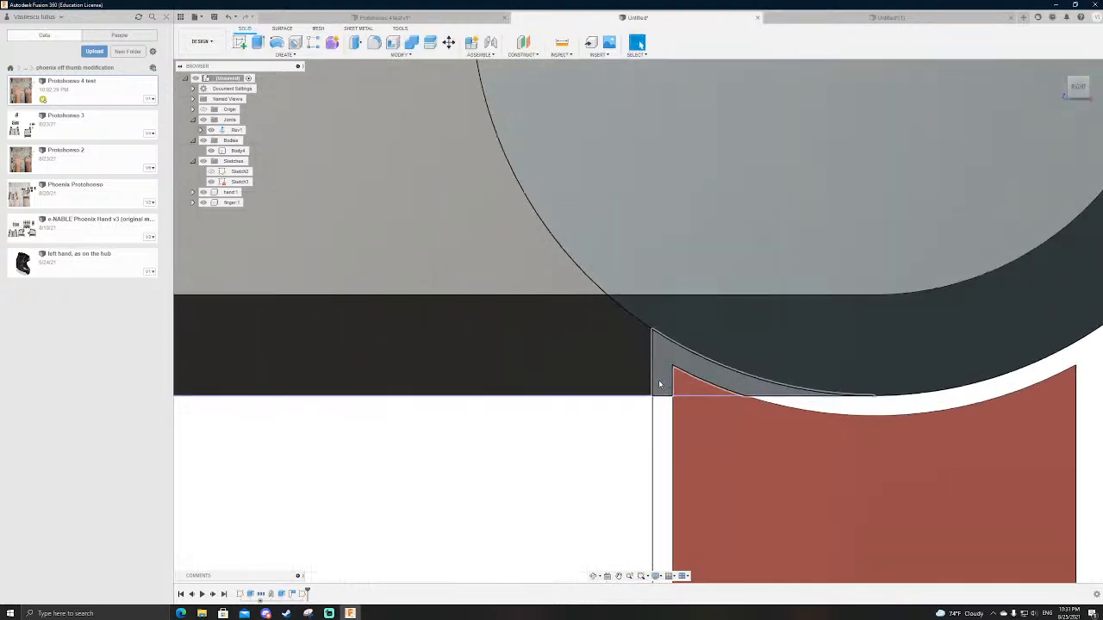
key("e")
left_click(670, 372)
scroll(657, 385, "down", 1)
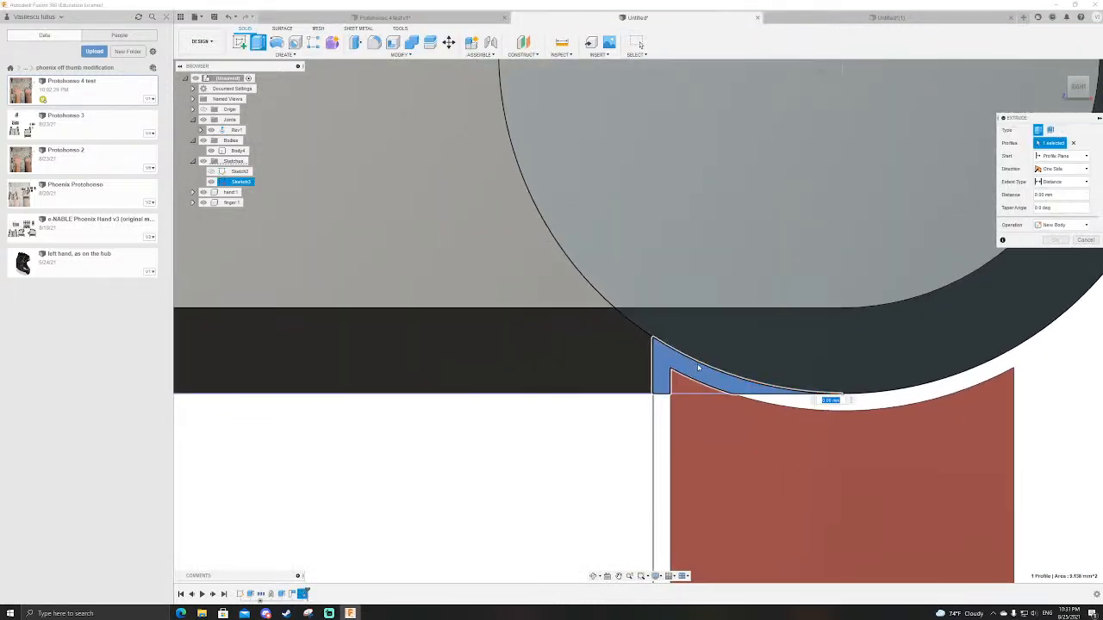
left_click(683, 383)
middle_click_drag(684, 383, 740, 364, "shift")
scroll(887, 330, "down", 5)
middle_click_drag(887, 331, 698, 478, "shift")
left_click(535, 460)
scroll(773, 388, "down", 1)
scroll(926, 299, "up", 2)
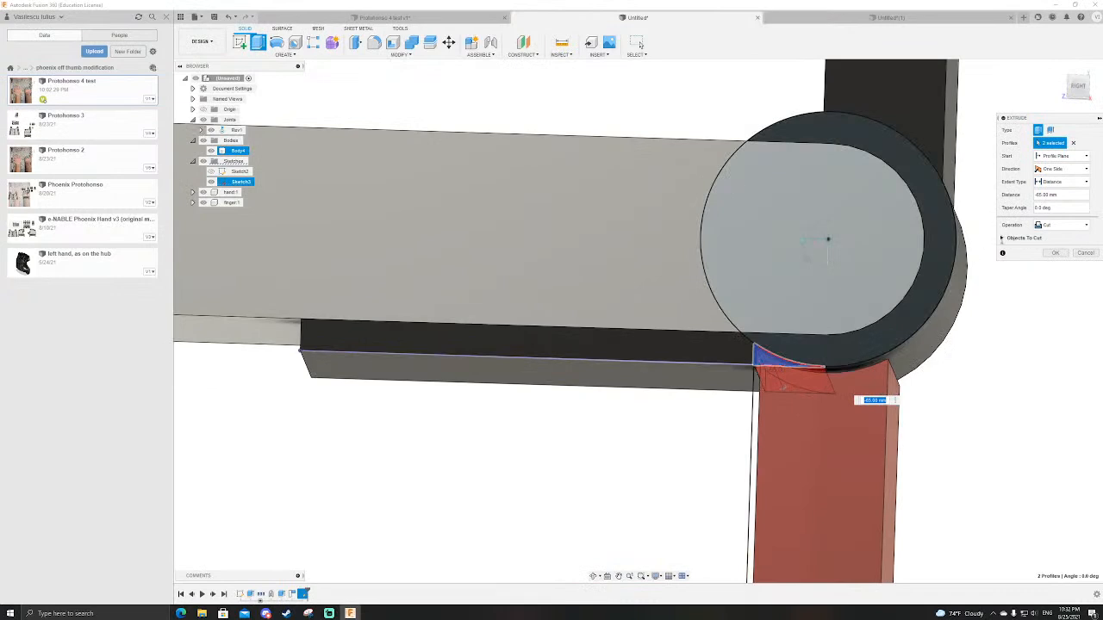
Step: Exclude the finger body from the objects to cut and complete the notch in the hand shell
left_click(1007, 237)
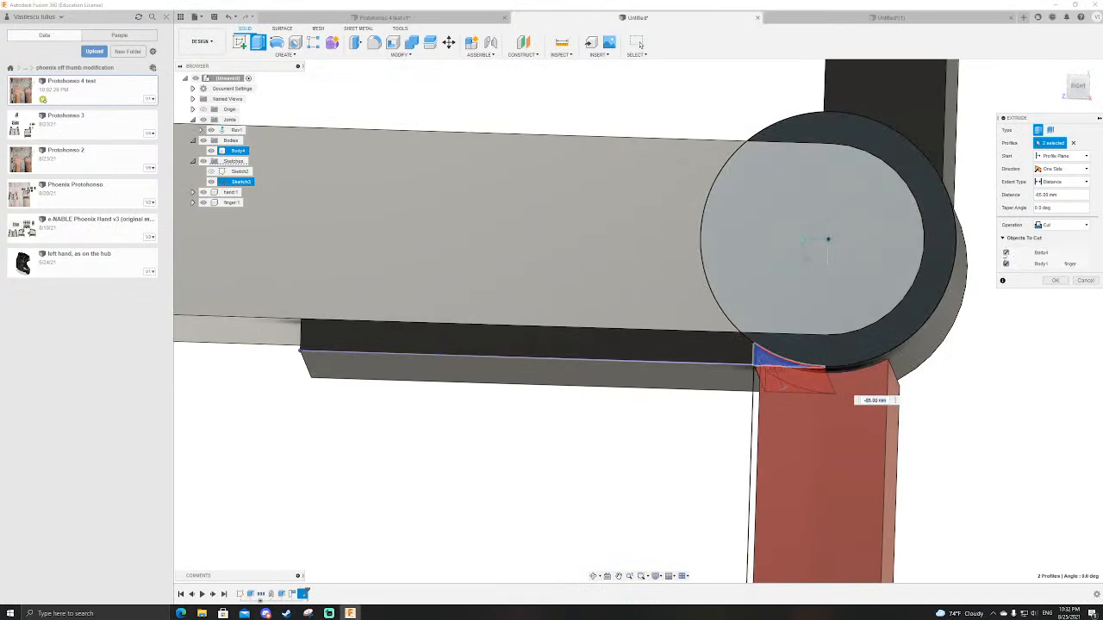
left_click(1005, 264)
scroll(803, 366, "down", 3)
scroll(805, 370, "up", 5)
middle_click_drag(755, 362, 762, 390, "shift")
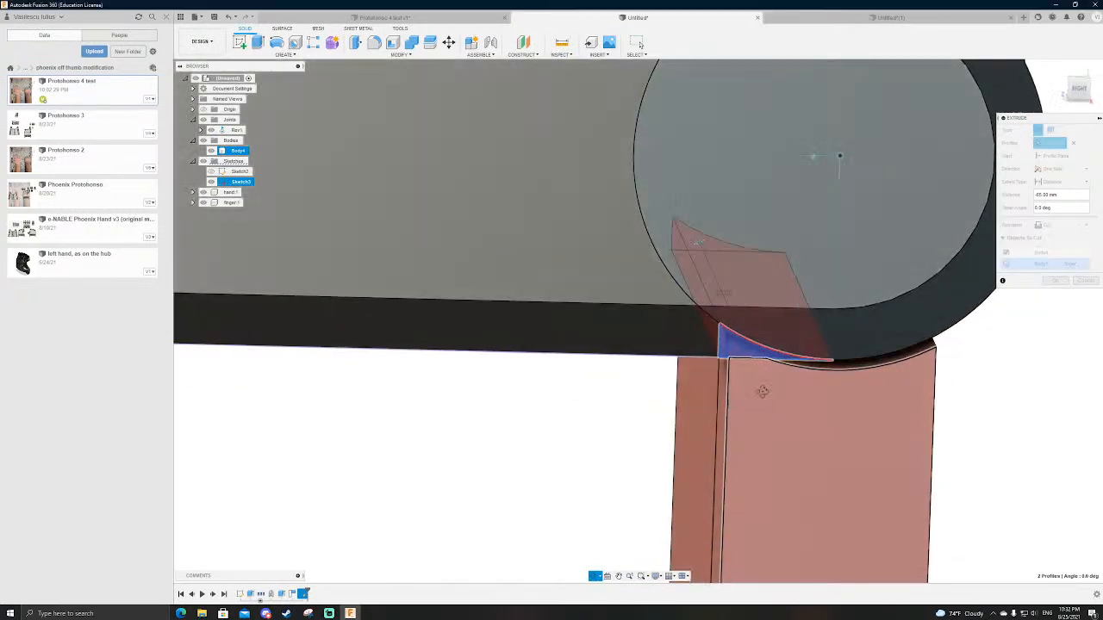
key("Return")
Step: Measure the remaining shell thickness from the notch's inner corner to the lower edge of the hand's grey core
scroll(753, 349, "up", 3)
middle_click_drag(754, 349, 791, 348, "shift")
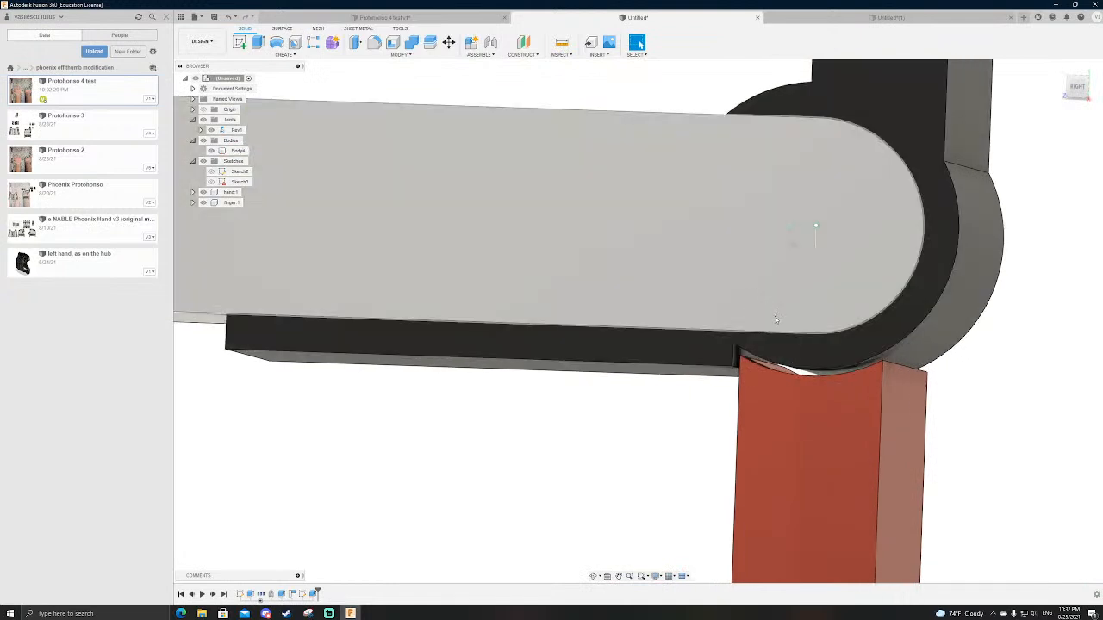
middle_click_drag(777, 318, 736, 346, "shift")
scroll(734, 347, "up", 3)
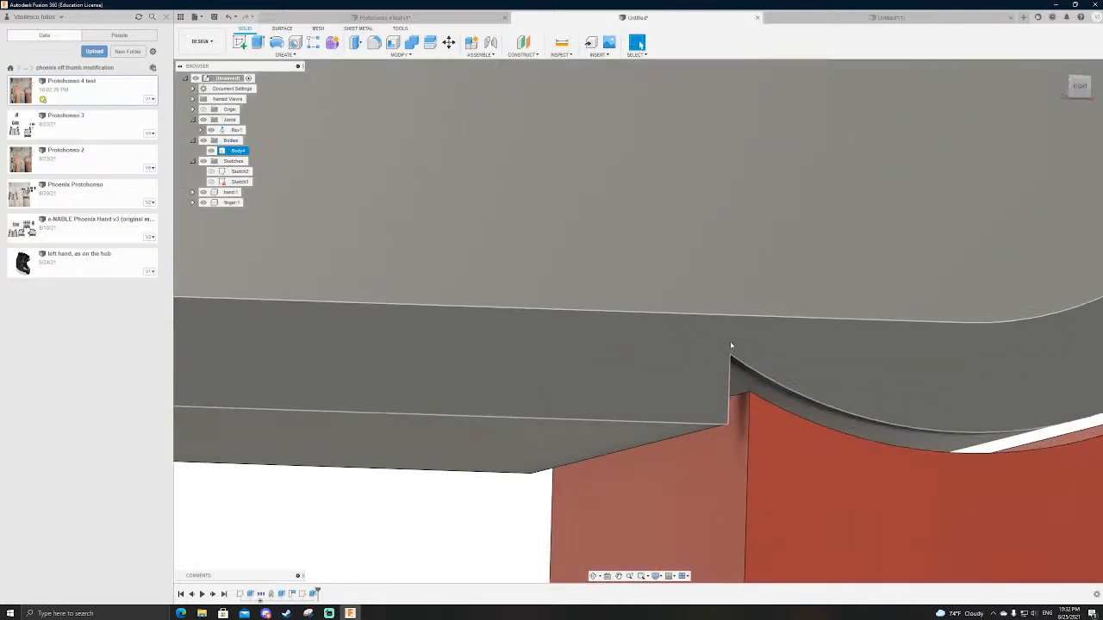
key("i")
left_click(732, 359)
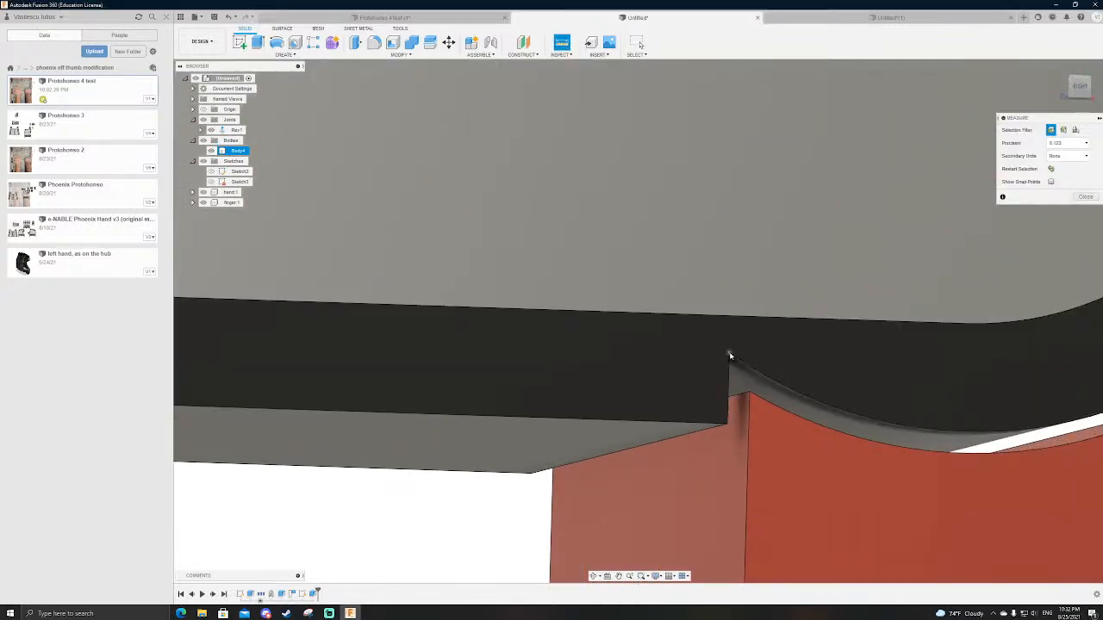
left_click(732, 319)
scroll(754, 346, "down", 2)
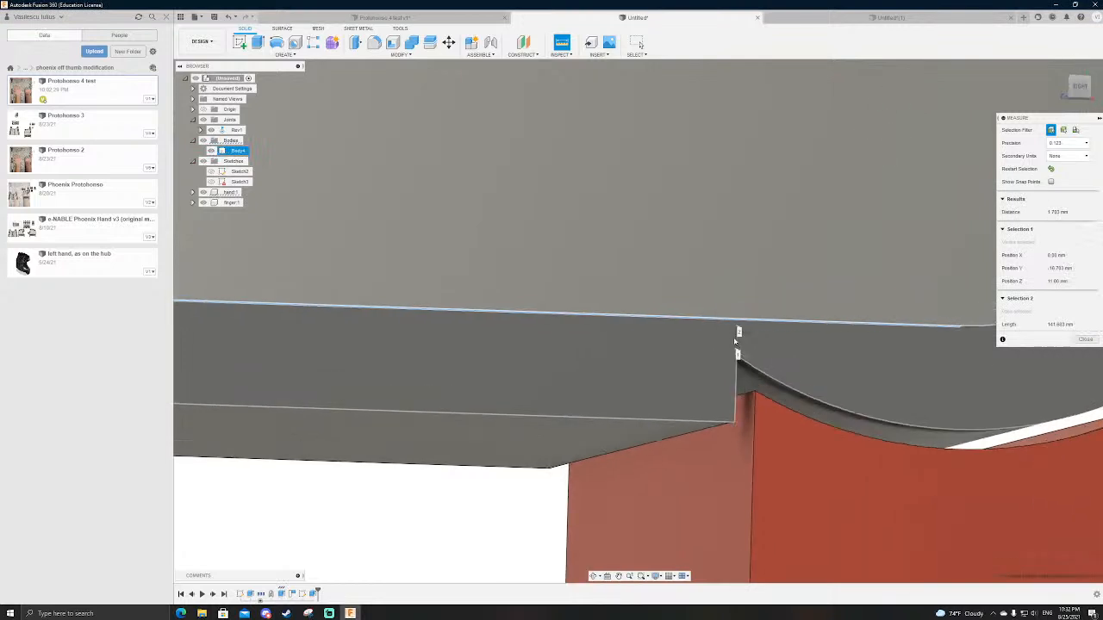
scroll(734, 339, "up", 4)
middle_click_drag(785, 405, 930, 400, "shift")
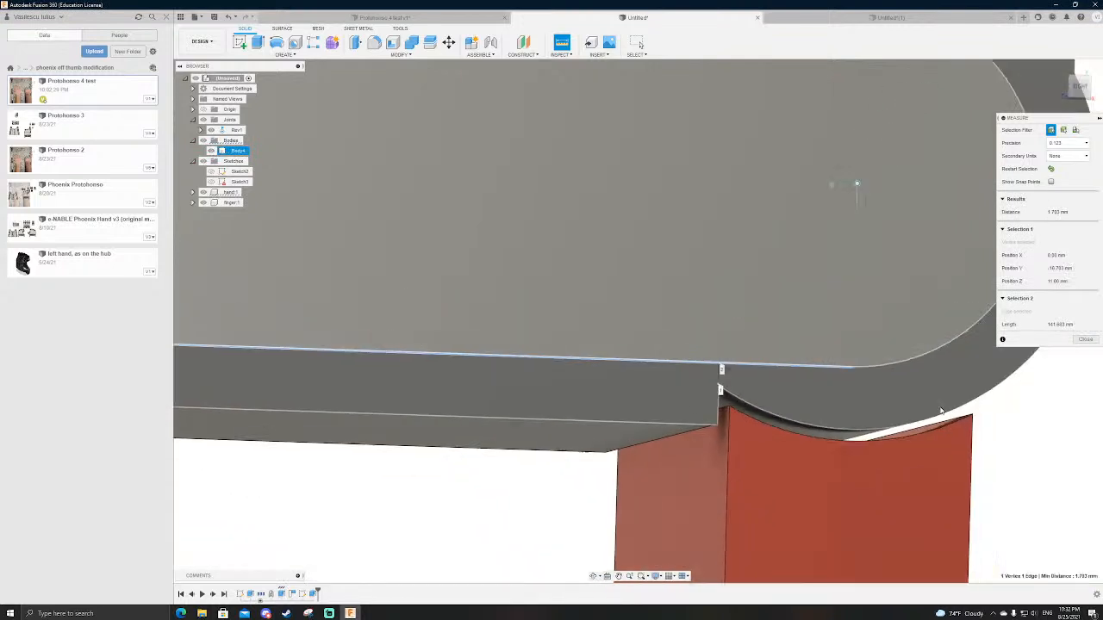
Step: Close the measurement, reopen the base sketch and draw a three-point arc rounding the finger's lower inner corner, from its concave arc to its lower edge
mouse_move(1034, 433)
middle_mouse_down("shift")
mouse_move(1027, 425)
mouse_move(1023, 437)
middle_mouse_up("shift")
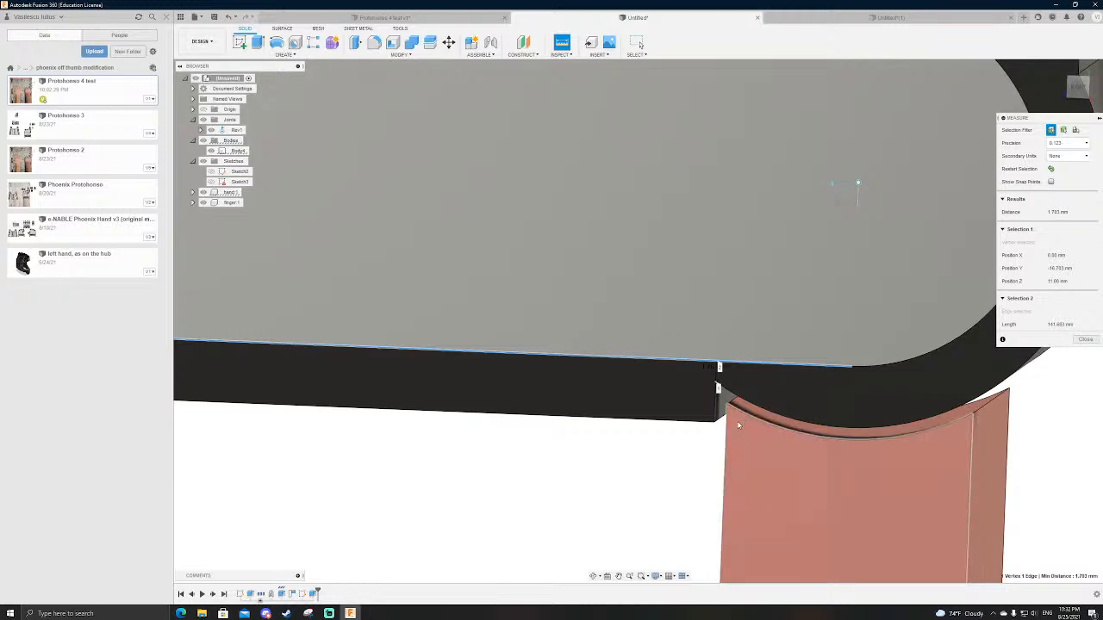
key("Escape")
double_click(241, 595)
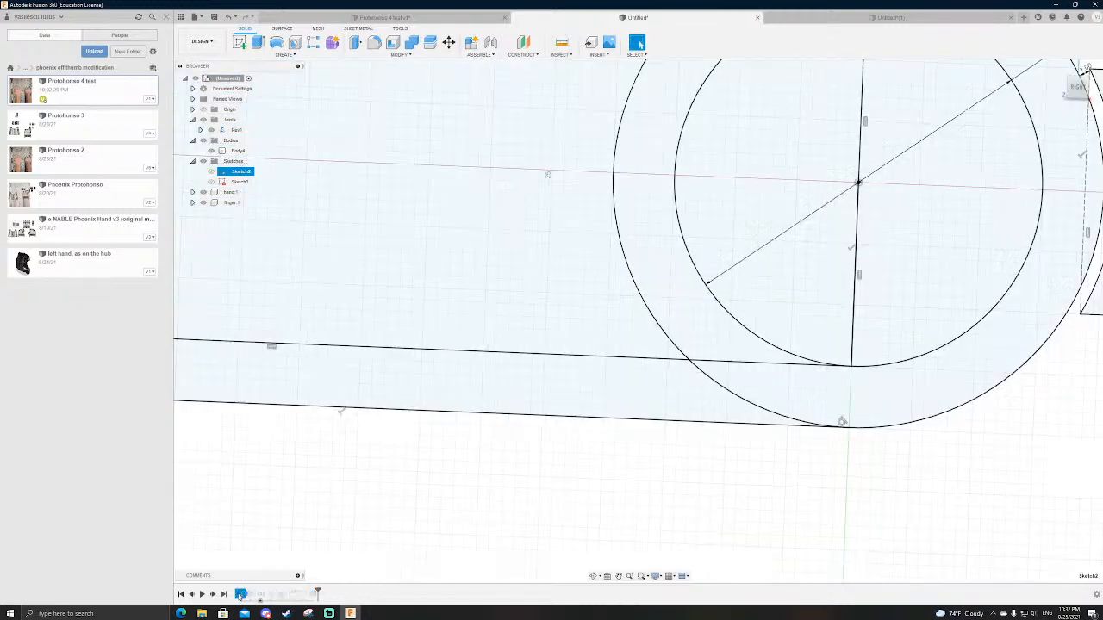
scroll(646, 435, "down", 5)
scroll(802, 387, "up", 5)
scroll(793, 394, "up", 3)
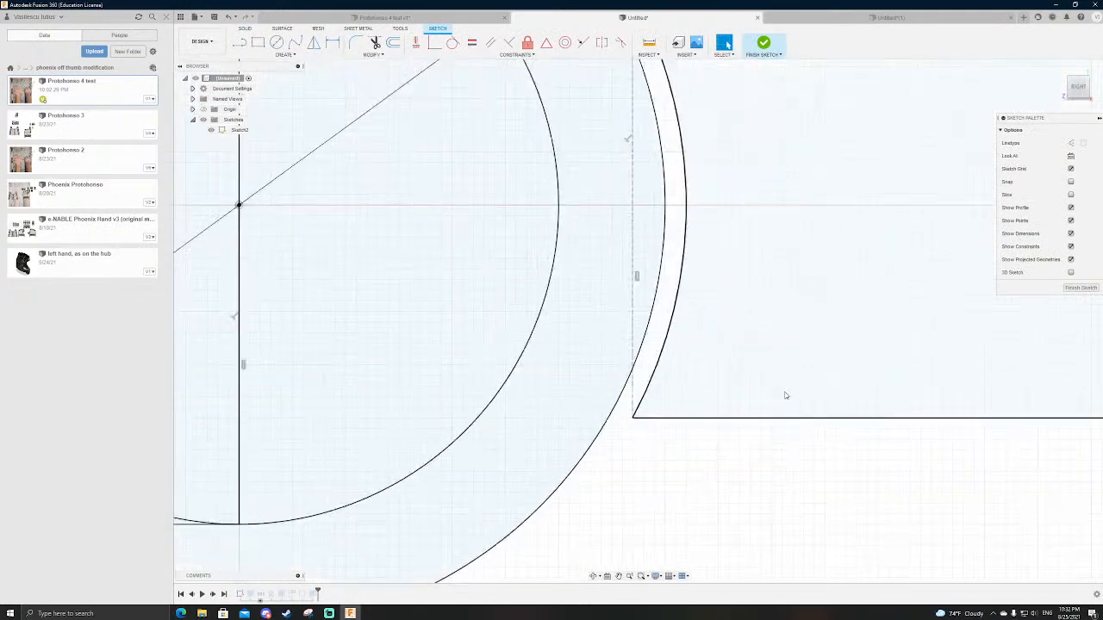
left_click(285, 55)
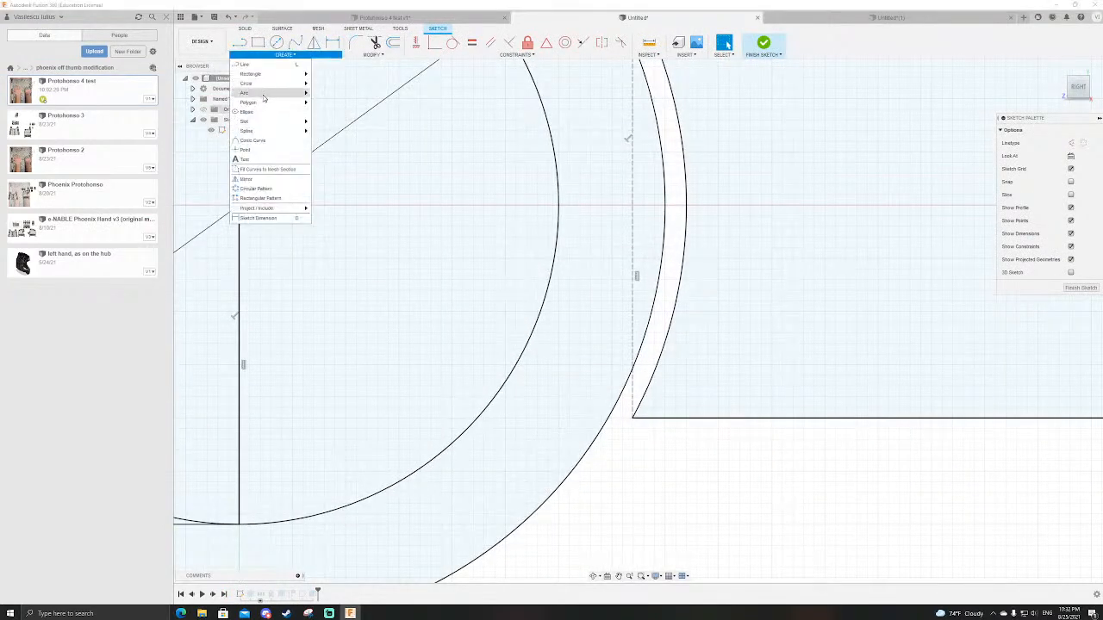
mouse_move(271, 94)
left_click(332, 93)
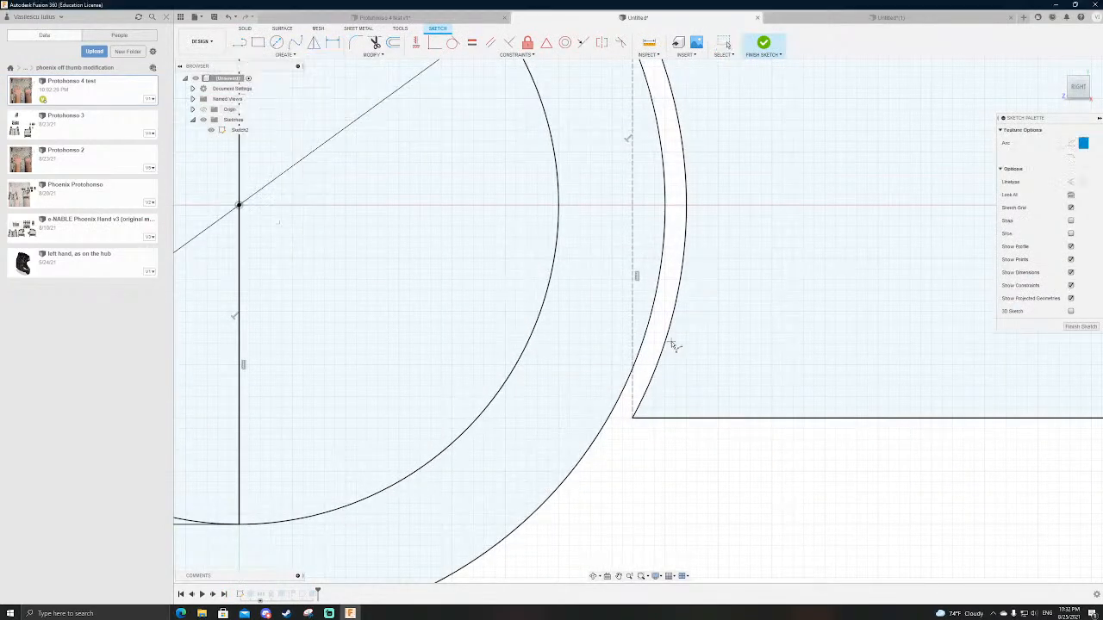
left_click(666, 346)
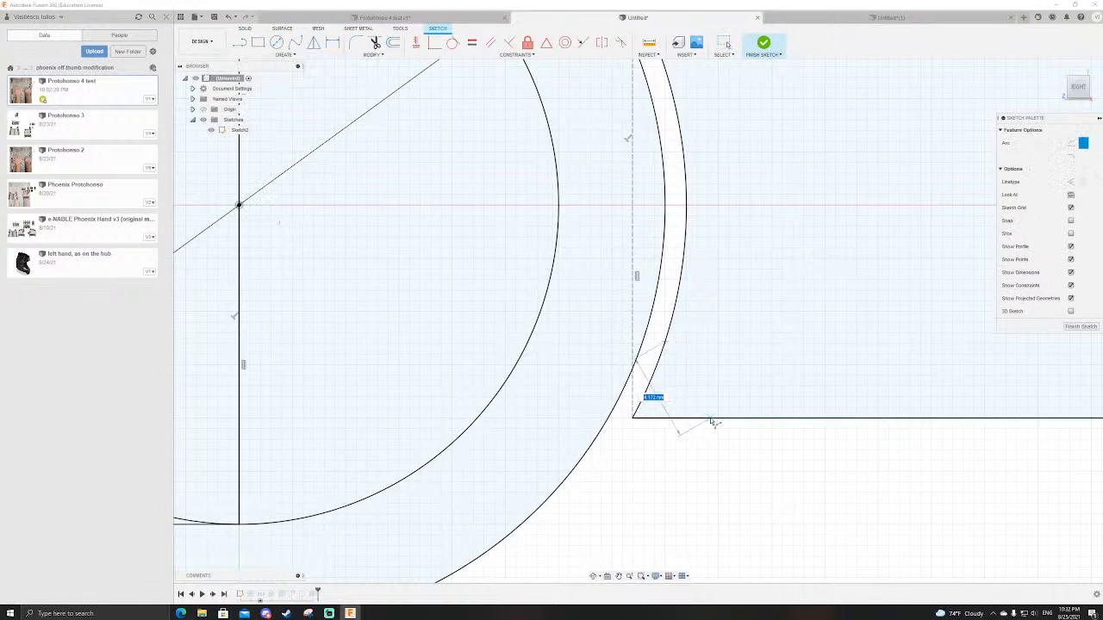
left_click(702, 418)
left_click(682, 401)
left_click(751, 55)
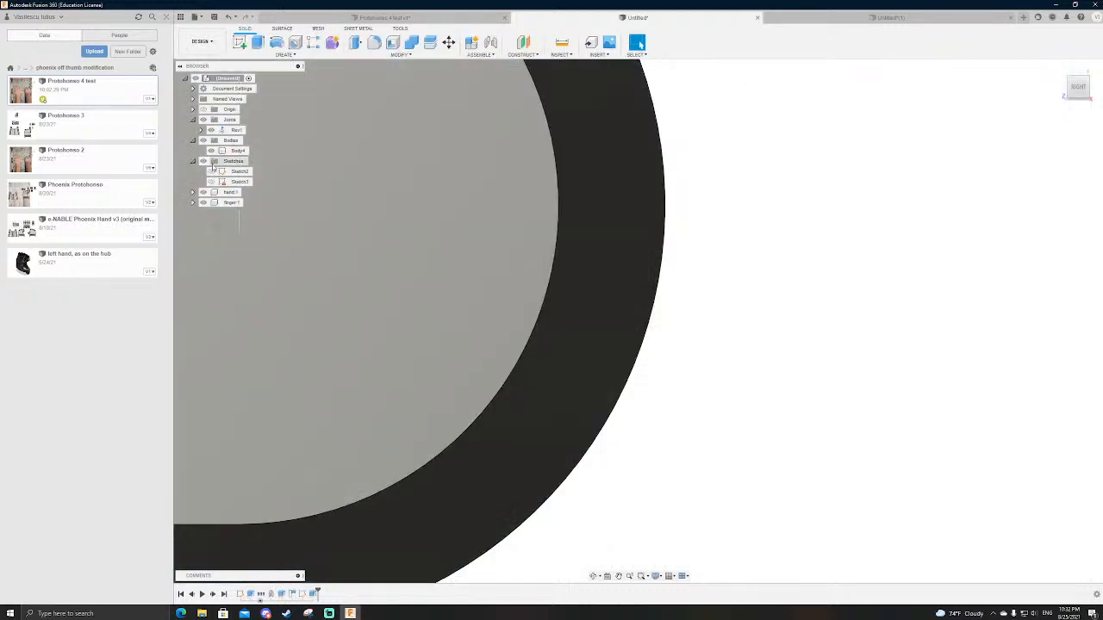
Step: Update the base extrusion so the finger's corner region outside the new arc is left out
double_click(251, 594)
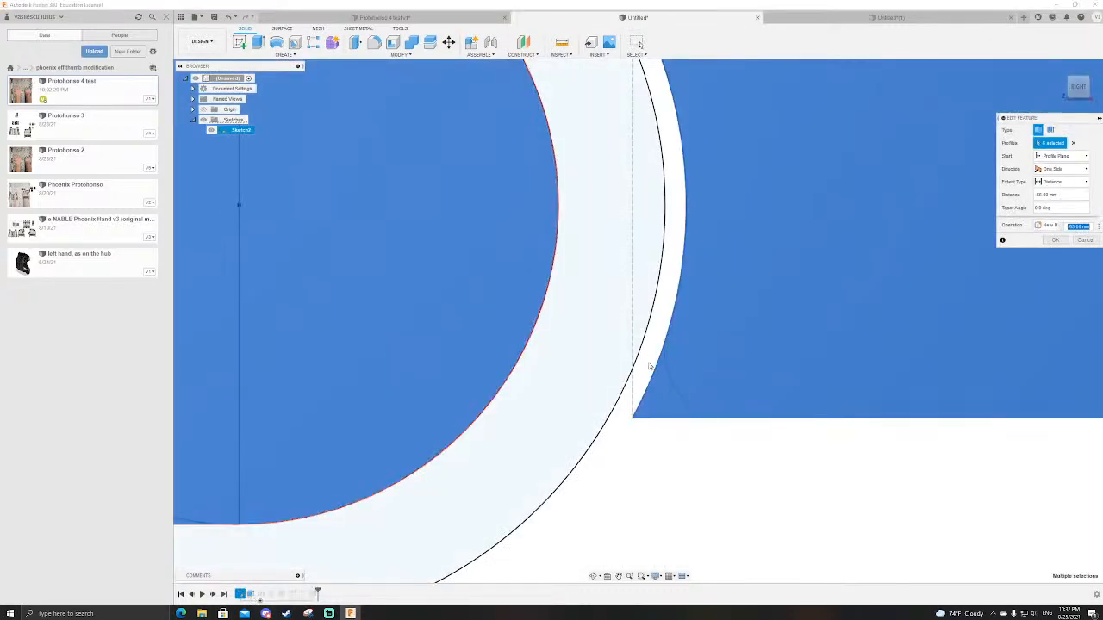
key("Return")
scroll(840, 298, "down", 4)
middle_click_drag(532, 474, 609, 423)
scroll(607, 422, "up", 5)
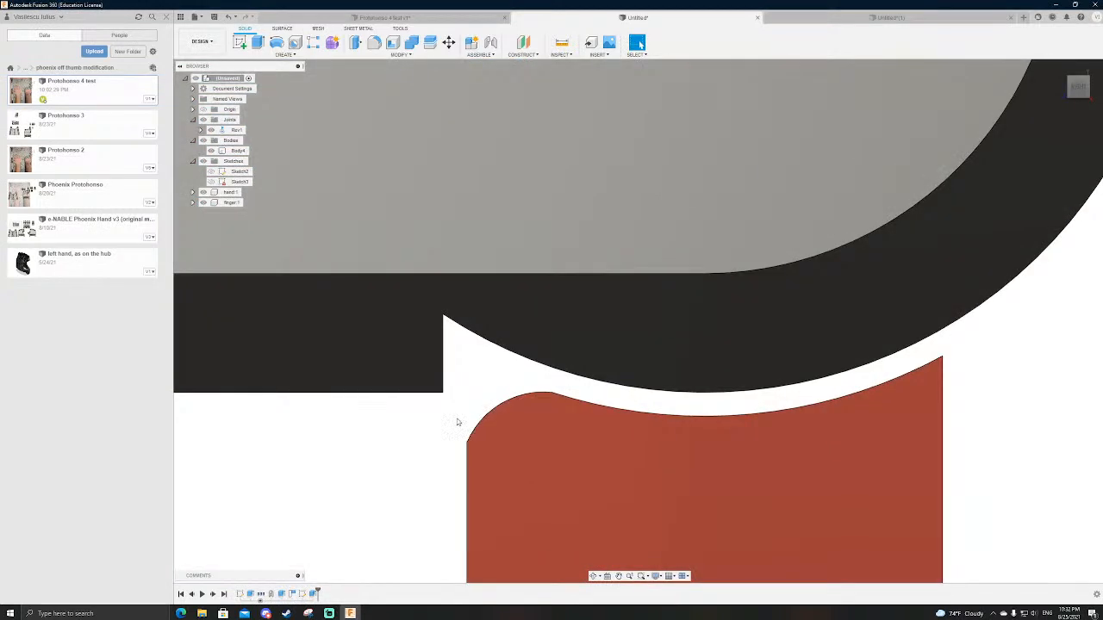
Step: Reopen the notch sketch and offset the finger's rounded corner arc outward by 1 mm
double_click(311, 595)
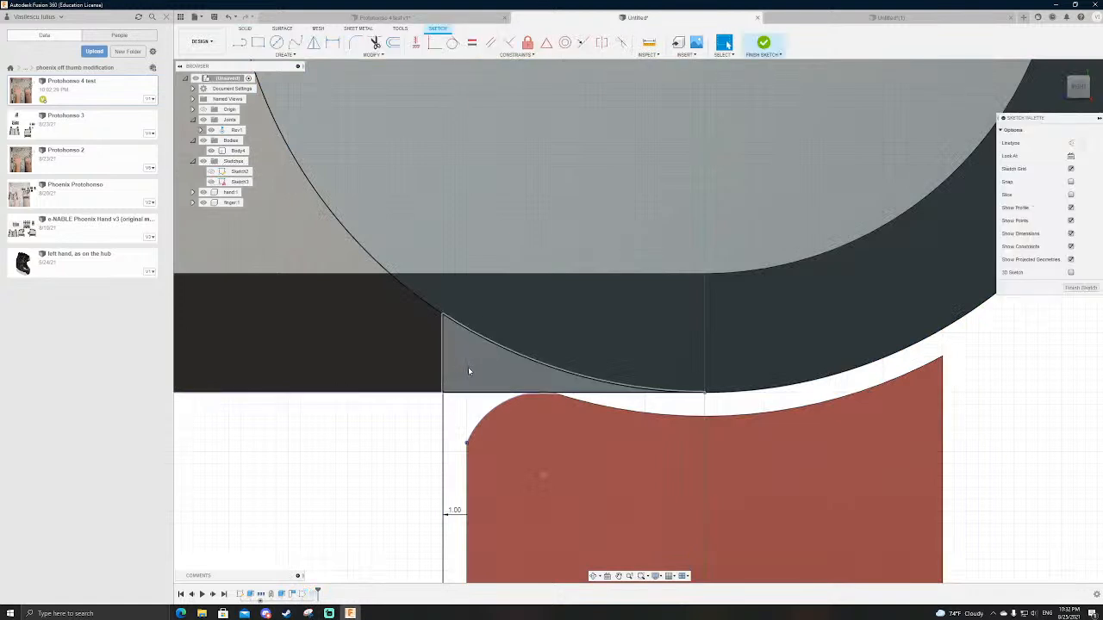
key("o")
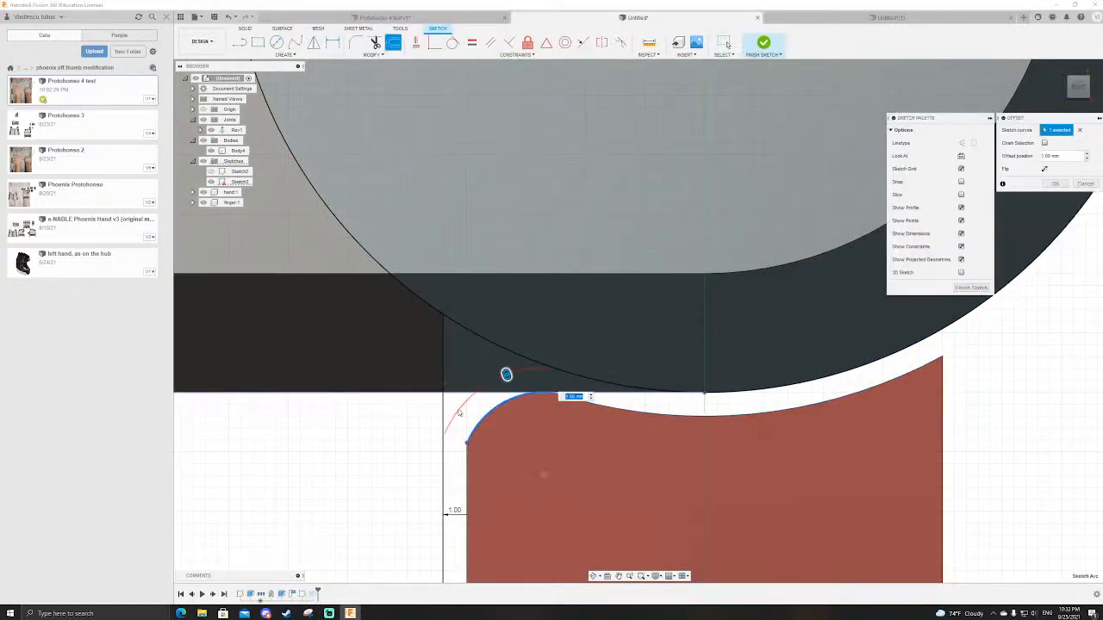
key("Return")
Step: Join the offset arc's ends to the vertical offset line and the large circle with short lines, and finish the sketch
key("l")
scroll(442, 433, "up", 2)
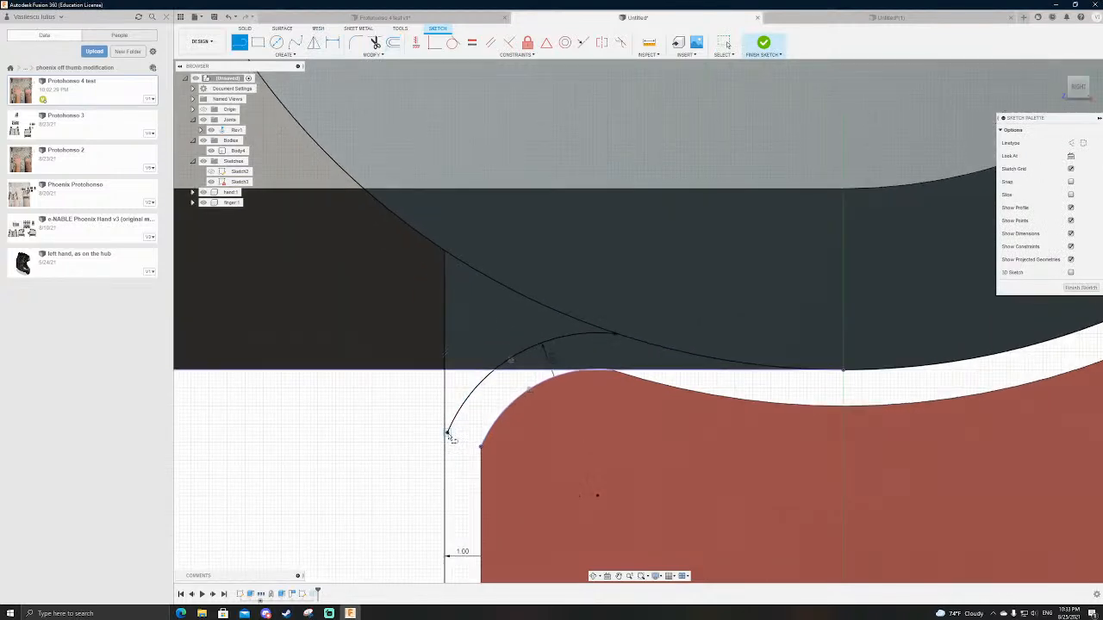
key("Escape")
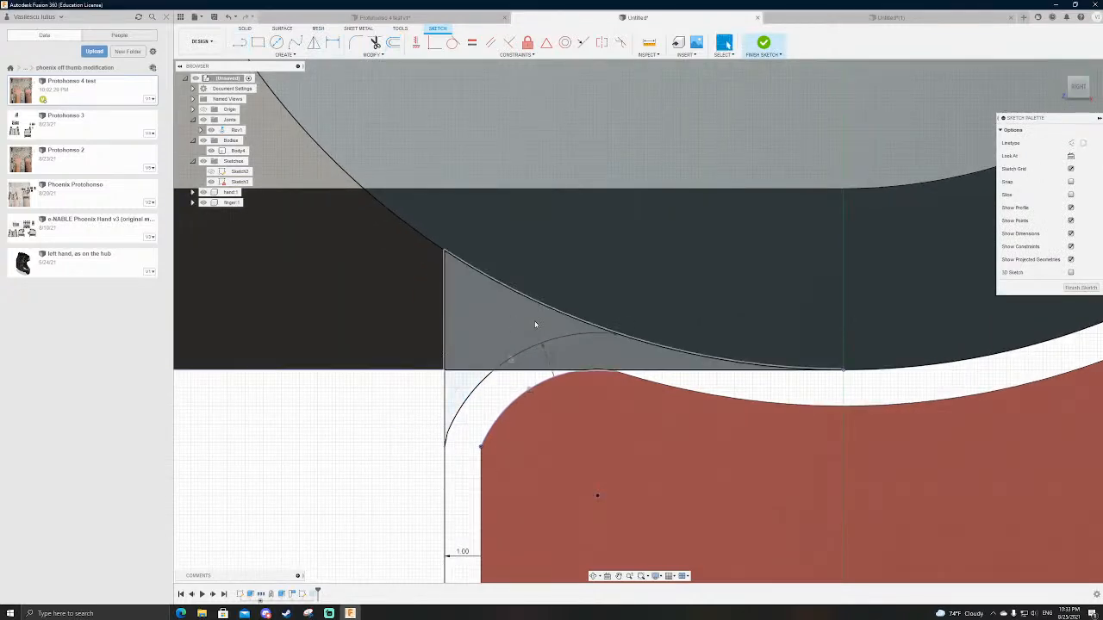
key("l")
scroll(603, 330, "up", 2)
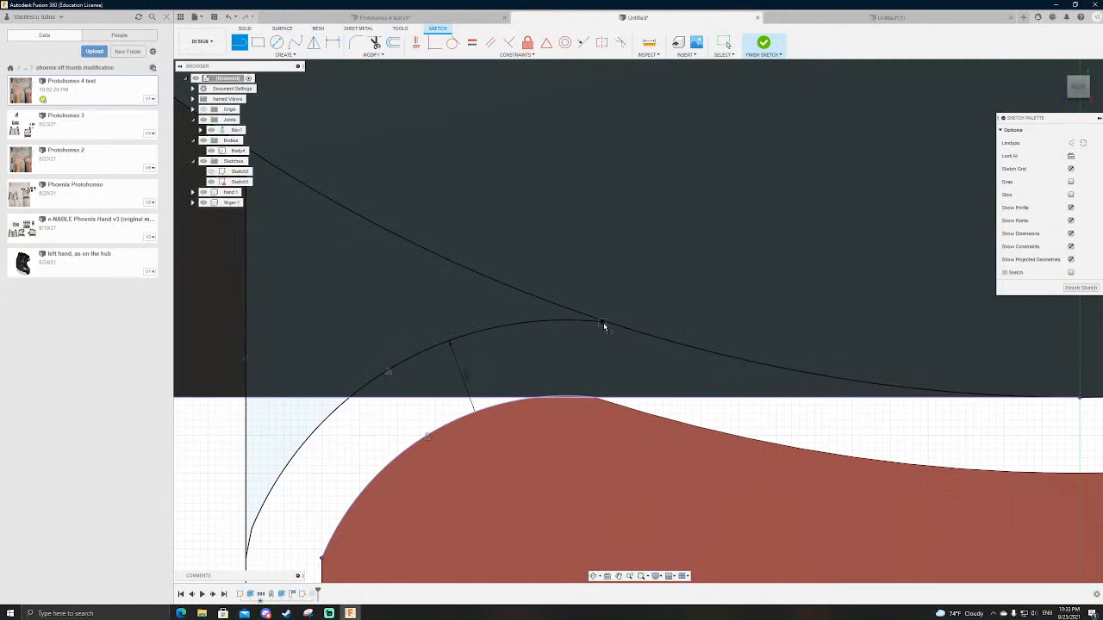
left_click(604, 325)
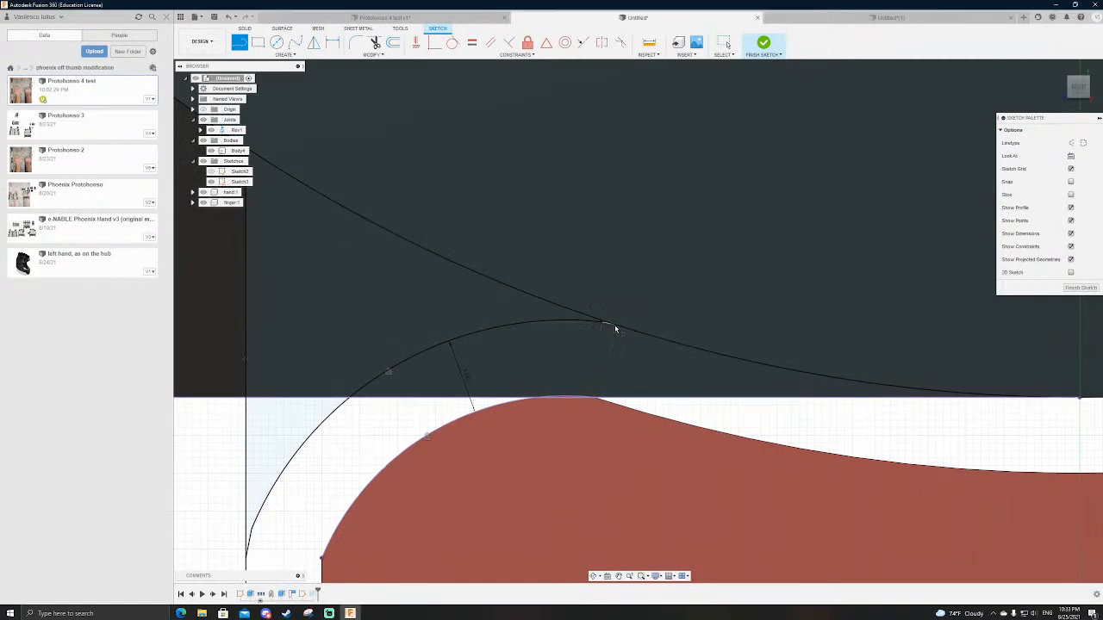
scroll(614, 328, "down", 2)
left_click(763, 42)
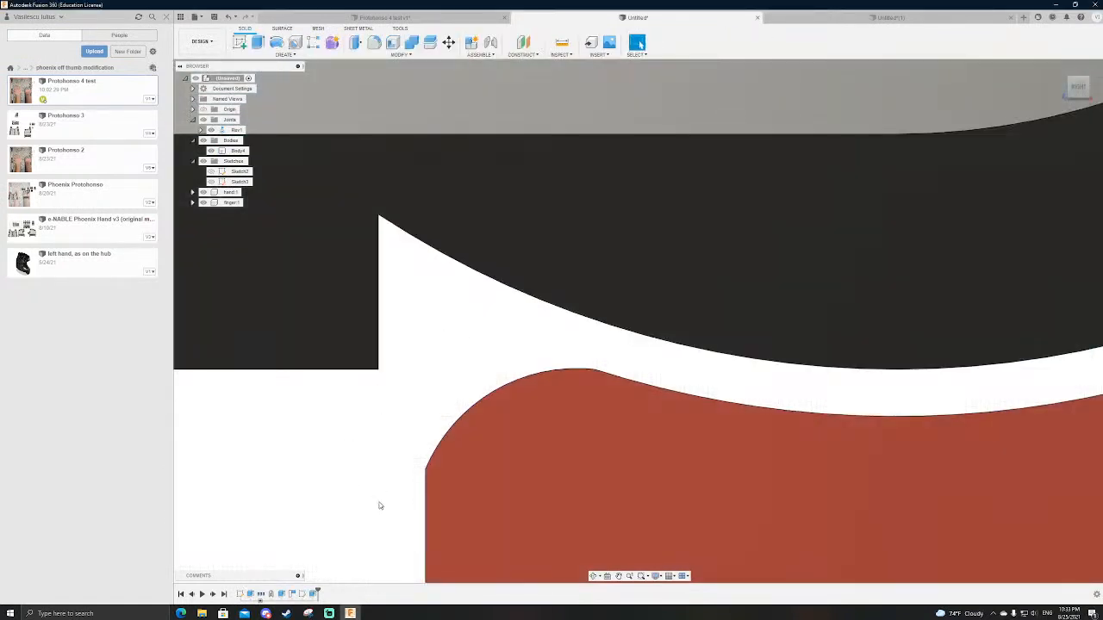
Step: Edit the notch cut to drop the triangular profile outside the offset arc, keeping only the rounded clearance region
double_click(315, 594)
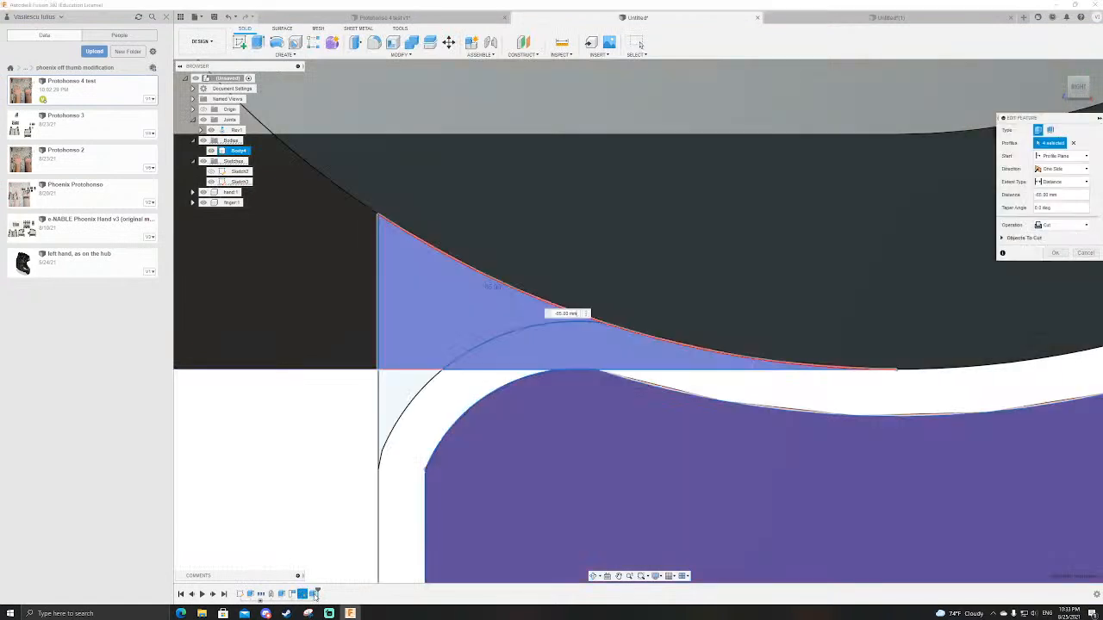
left_click(446, 305)
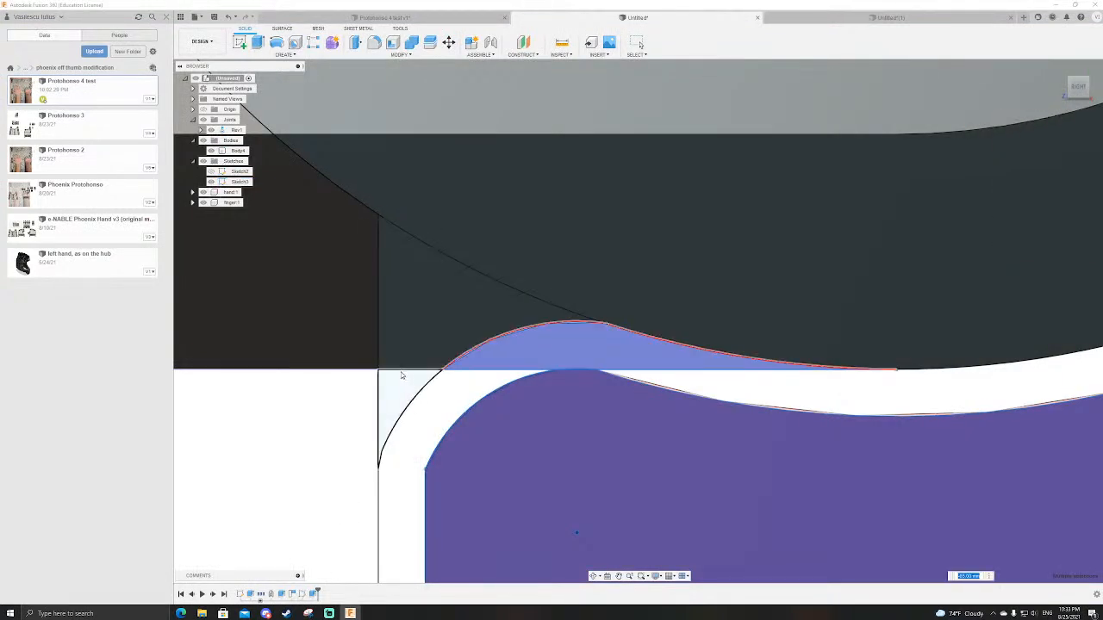
key("Return")
scroll(487, 359, "down", 4)
scroll(539, 344, "down", 3)
Step: Examine the reshaped shell notch and the clearance around the finger's rounded corner
left_click(570, 341)
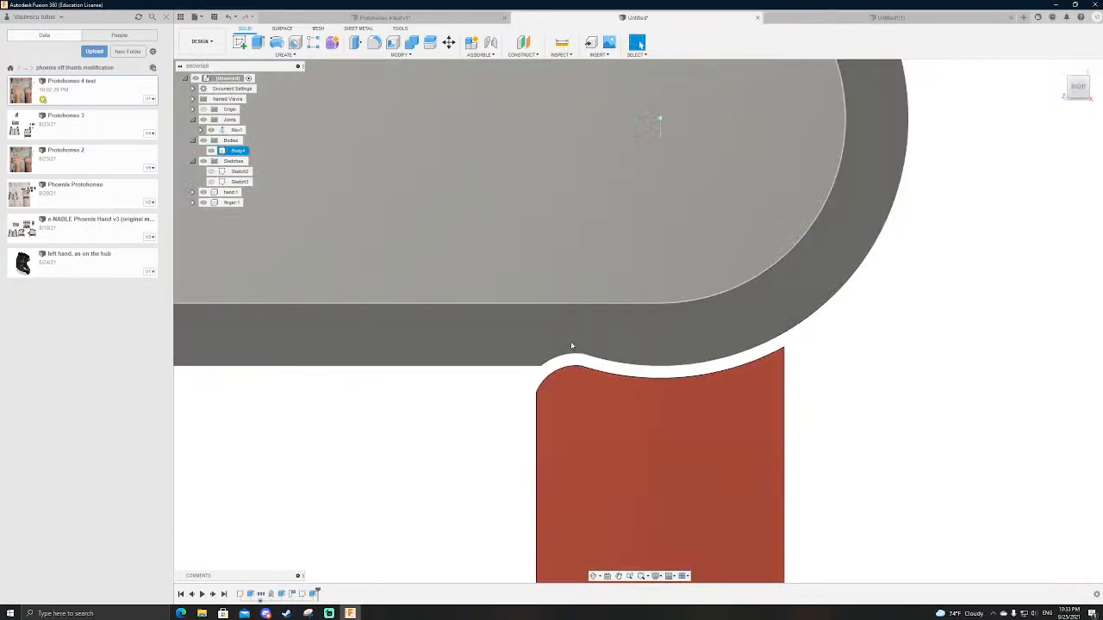
scroll(570, 342, "up", 3)
scroll(572, 345, "down", 3)
left_click(758, 370)
mouse_move(758, 371)
middle_mouse_down("shift")
mouse_move(783, 364)
mouse_move(763, 370)
middle_mouse_up("shift")
scroll(652, 368, "down", 1)
scroll(640, 370, "up", 3)
scroll(765, 394, "down", 3)
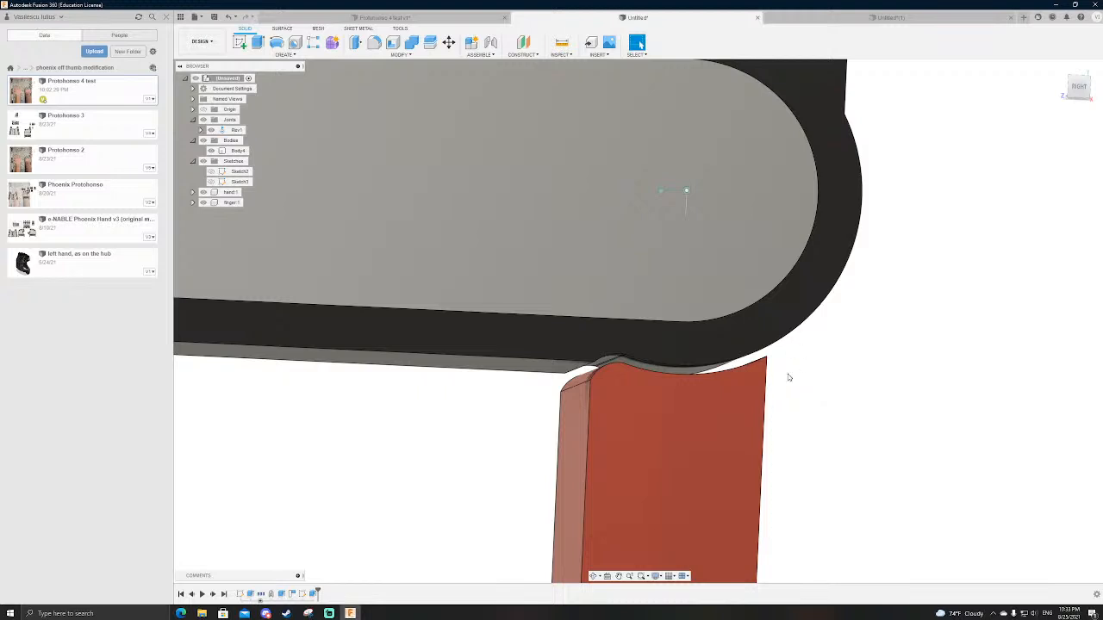
middle_click_drag(502, 451, 493, 456, "shift")
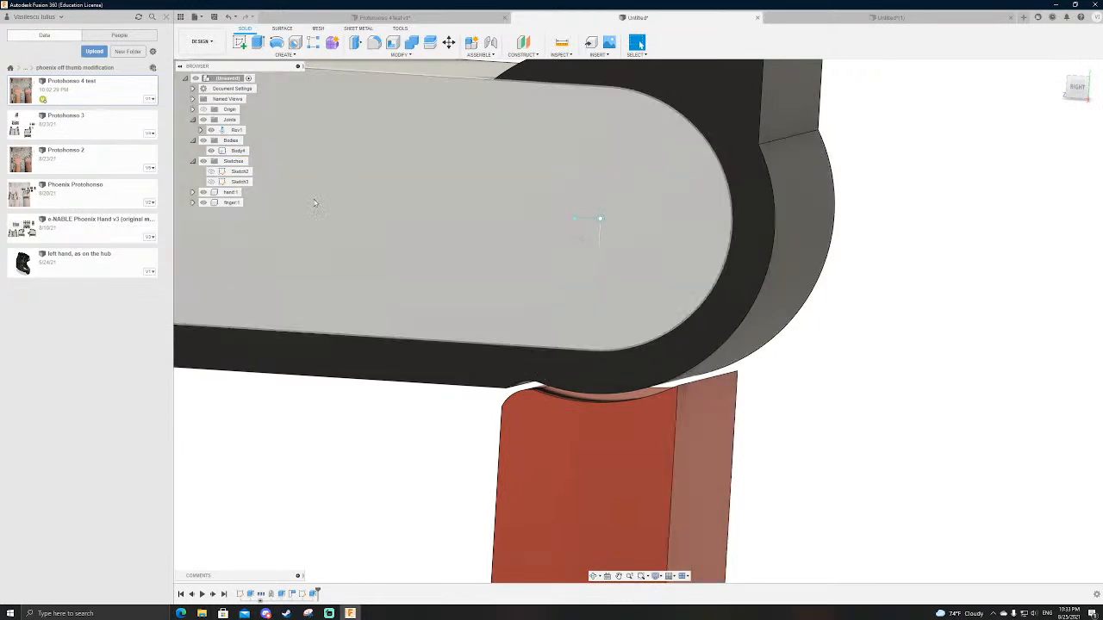
Step: Review the full base sketch of the hand, knuckle circle and finger profiles, and exit it
double_click(243, 593)
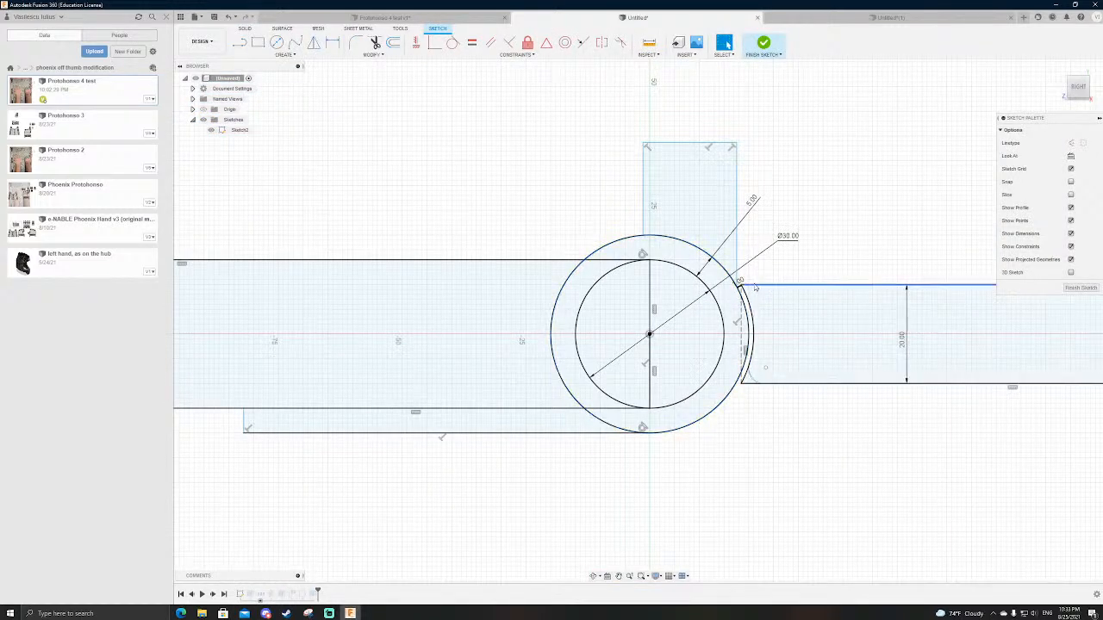
scroll(664, 381, "down", 3)
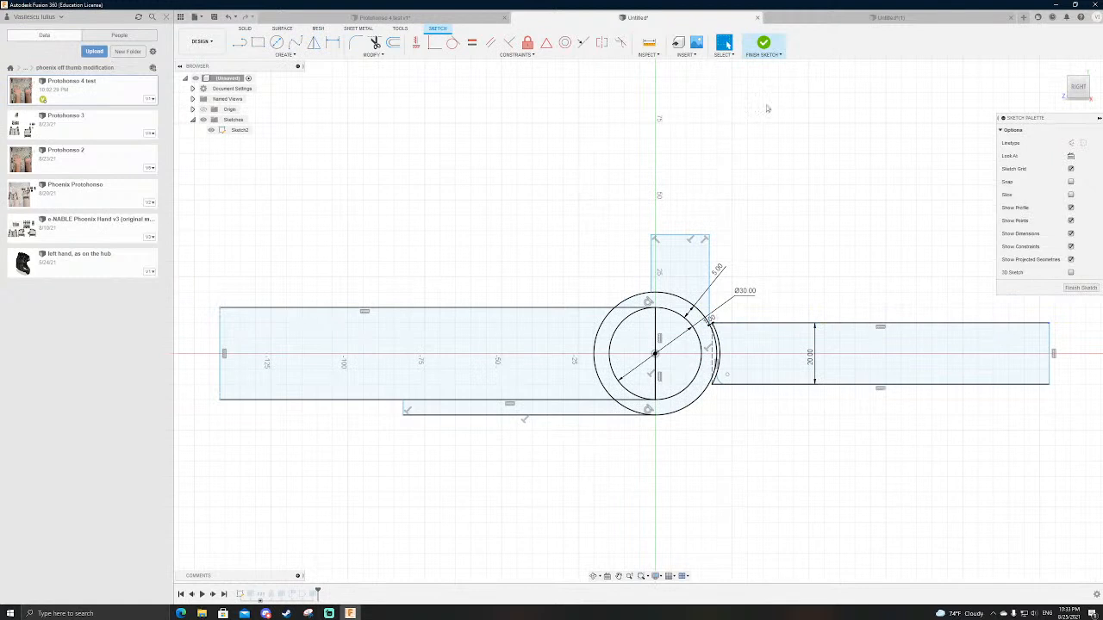
left_click(765, 42)
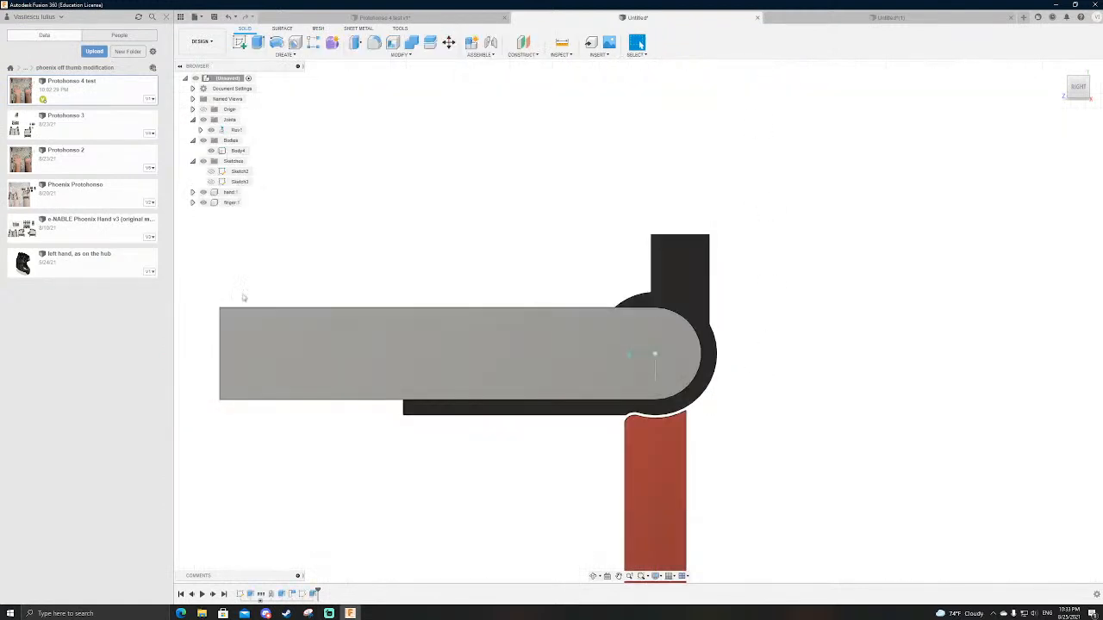
Step: Animate the finger's revolute joint to check its rotation around the shell, and stop the animation
right_click(238, 129)
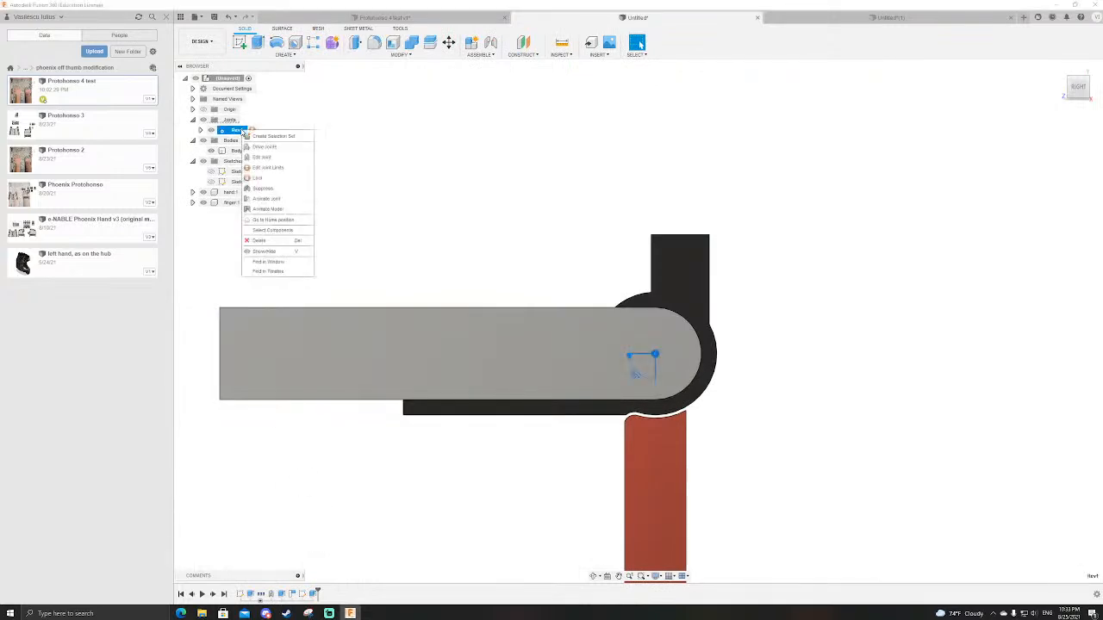
left_click(263, 213)
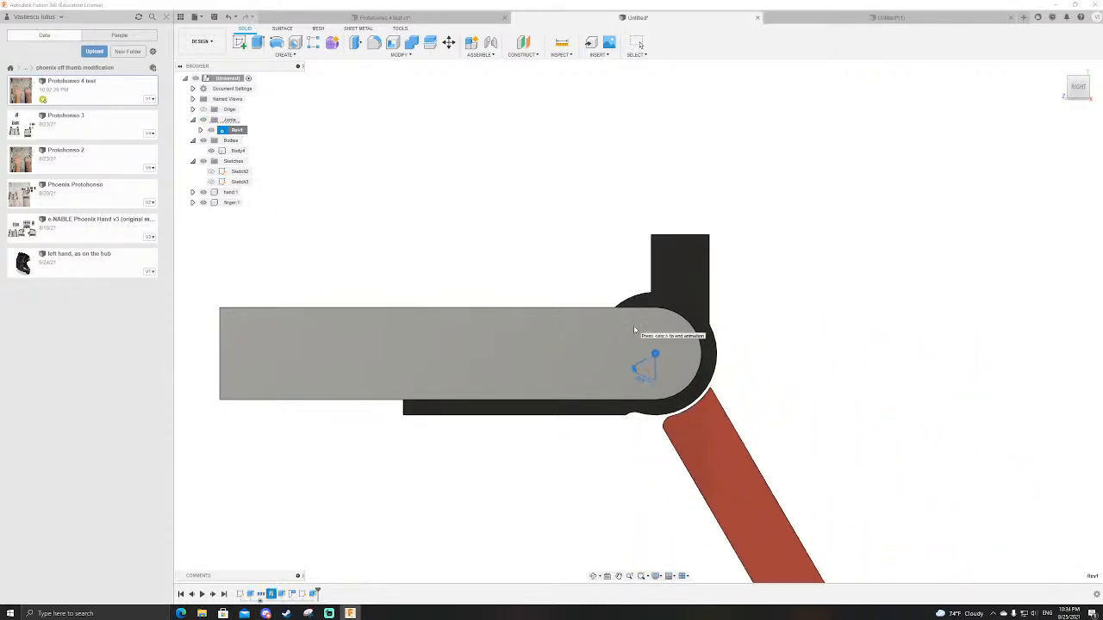
key("Escape")
scroll(672, 370, "down", 3)
scroll(710, 364, "up", 4)
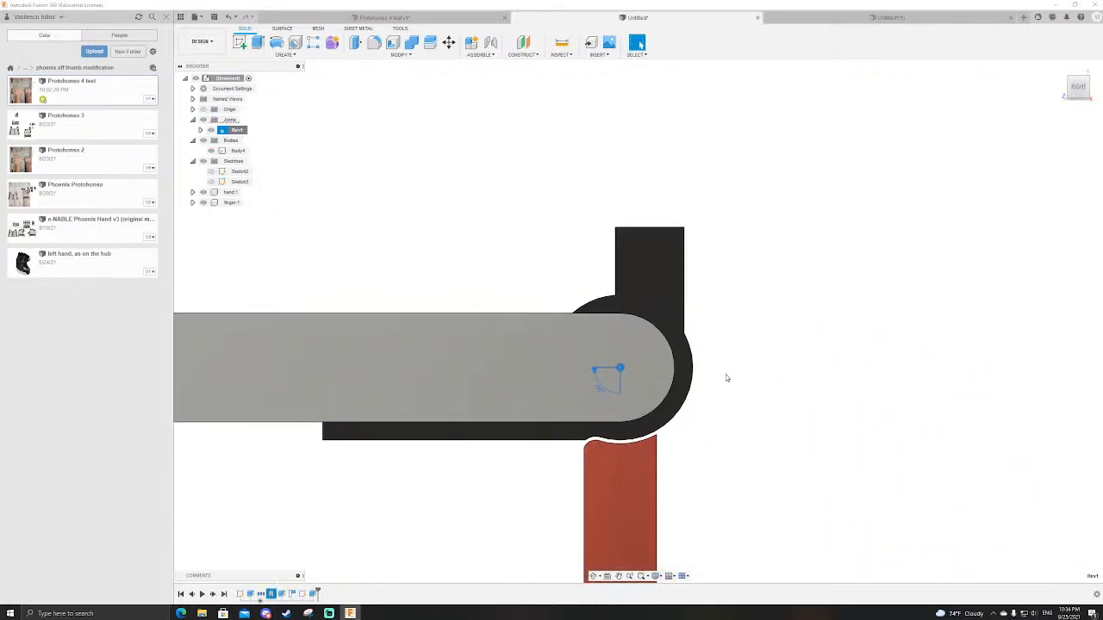
middle_click_drag(721, 378, 696, 396, "shift")
Step: Switch to the fractal vise mock-up design, look it over and close it without saving
left_click(889, 19)
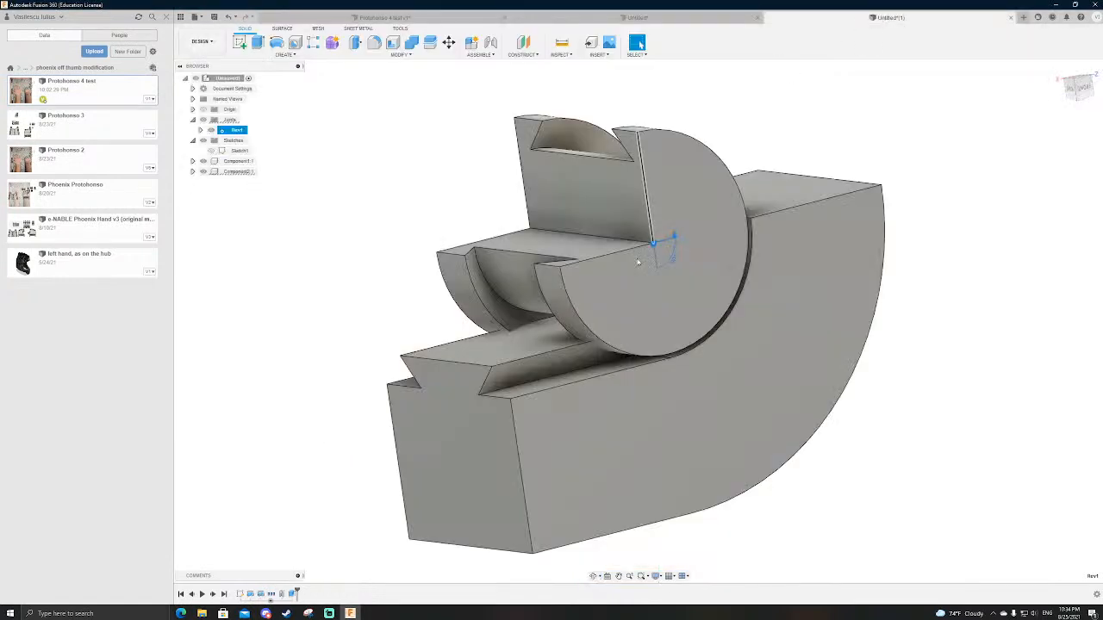
scroll(660, 289, "down", 3)
scroll(661, 281, "up", 2)
mouse_move(760, 196)
middle_mouse_down("shift")
mouse_move(774, 186)
mouse_move(767, 196)
middle_mouse_up("shift")
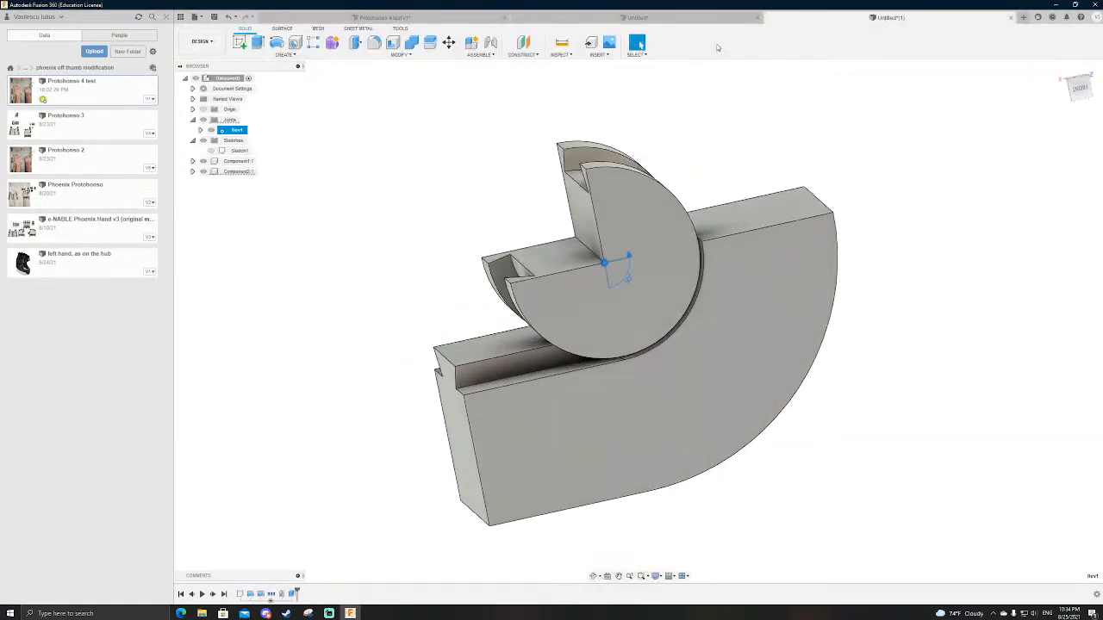
left_click(1012, 18)
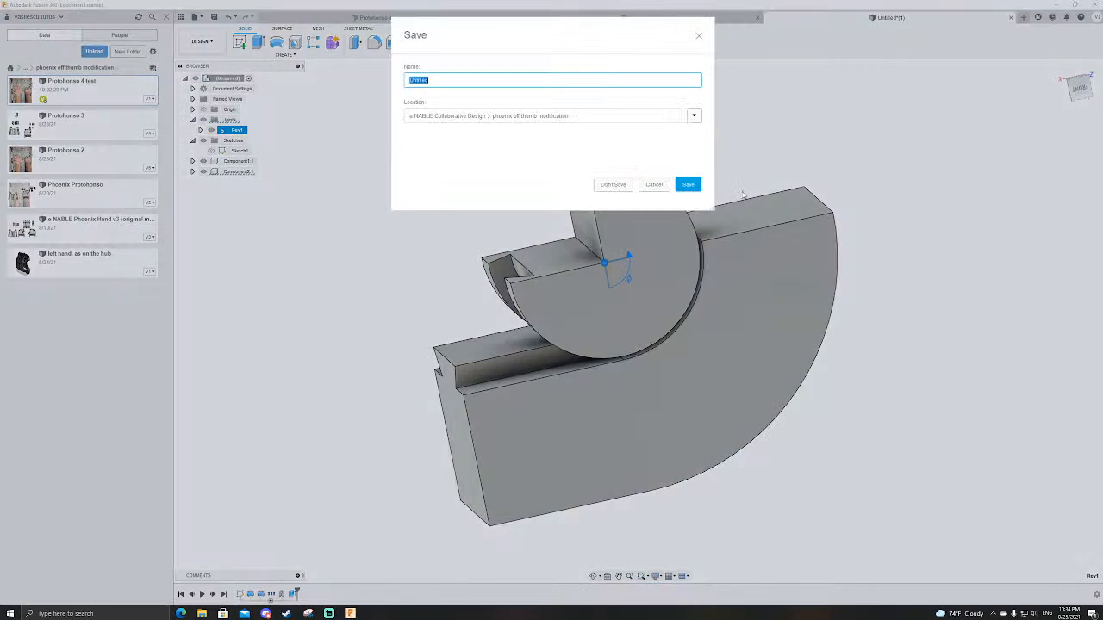
left_click(613, 184)
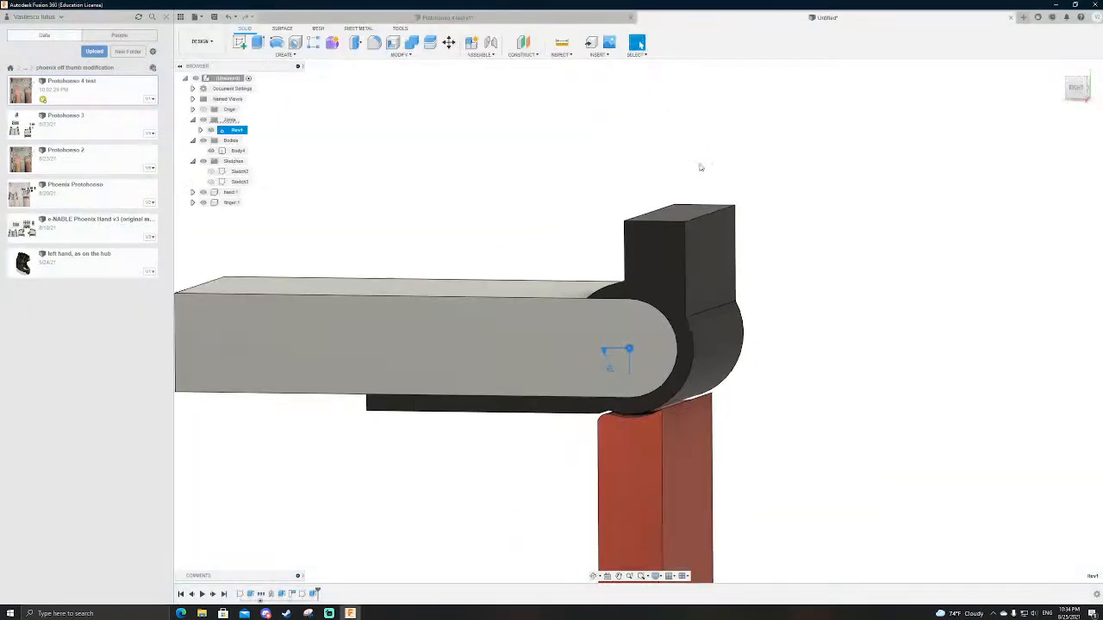
middle_click_drag(698, 167, 795, 280, "shift")
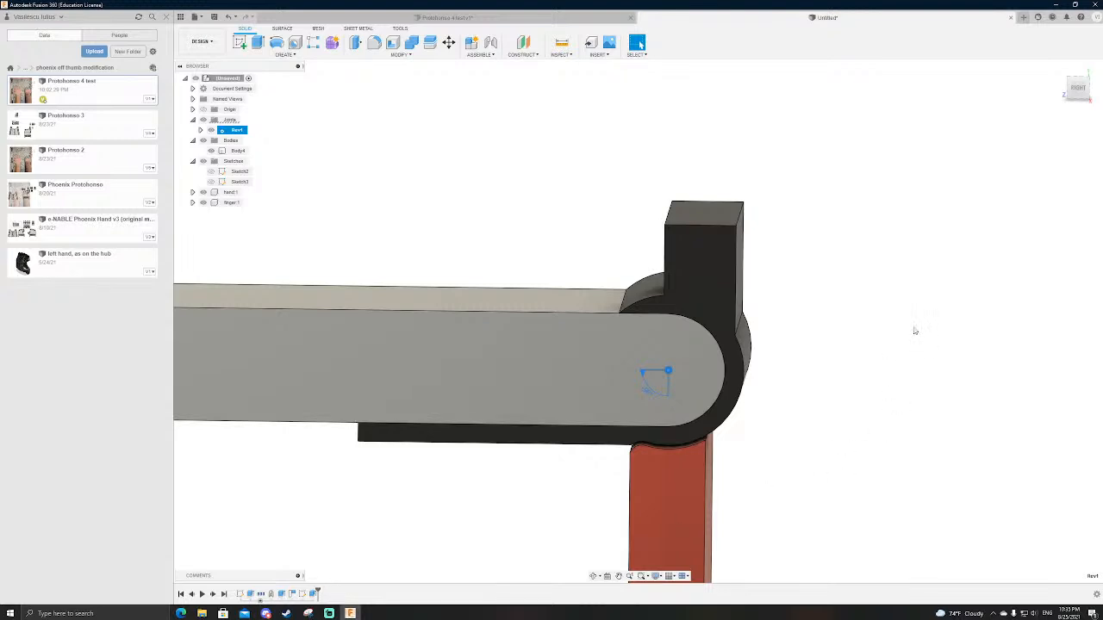
middle_click_drag(808, 369, 808, 365, "shift")
left_click(687, 285)
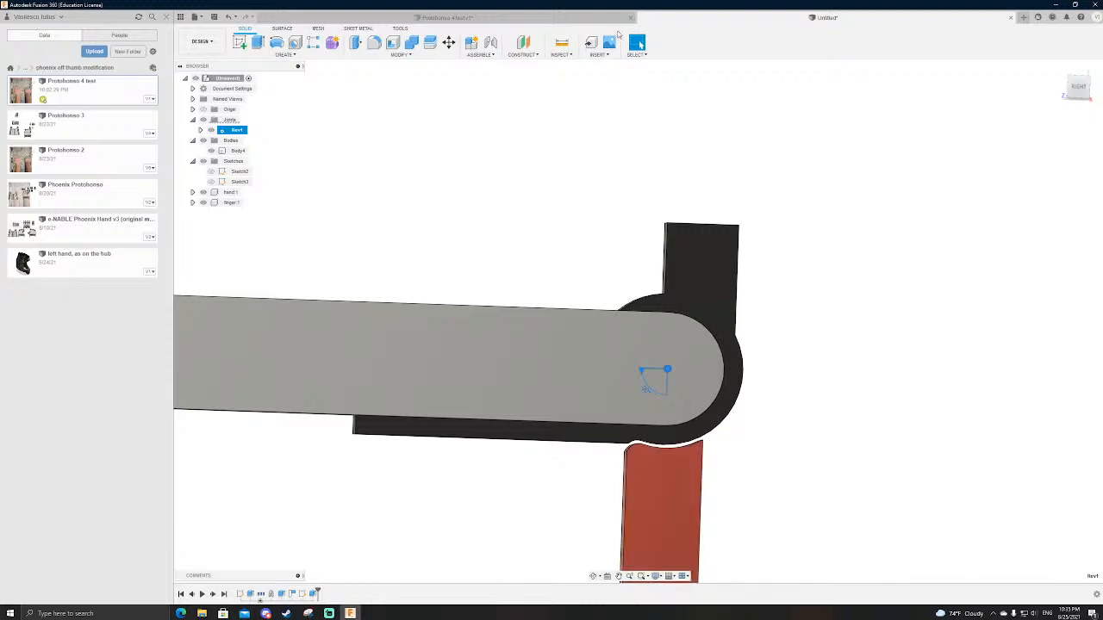
Step: Start a new design and sketch two separate rectangles, each about 45 by 75 mm, side by side on the horizontal ground plane
left_click(1023, 18)
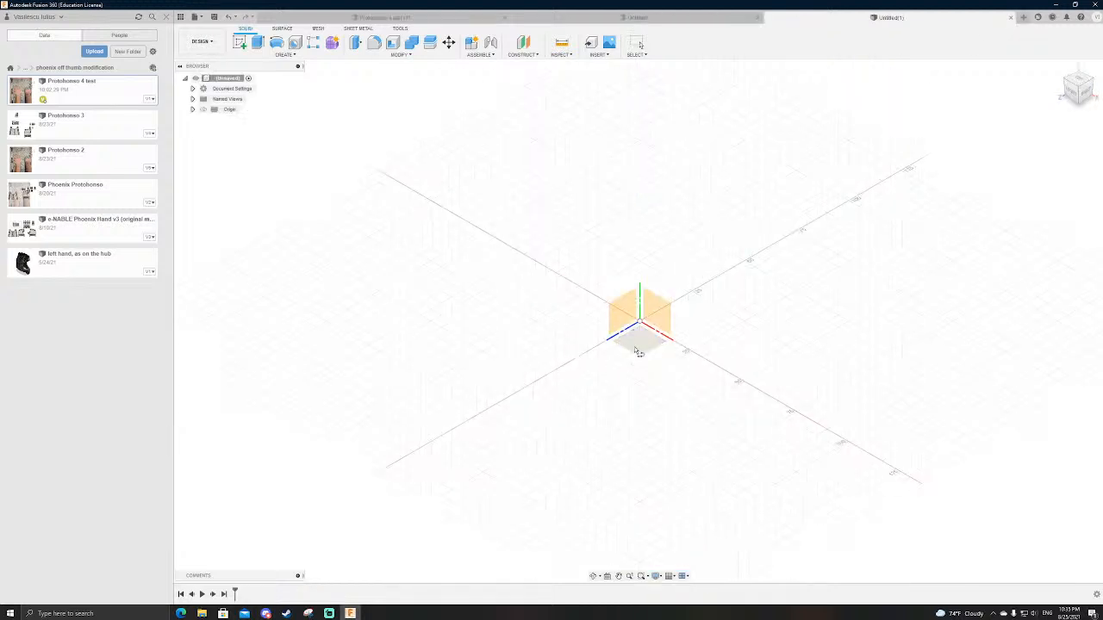
left_click(636, 345)
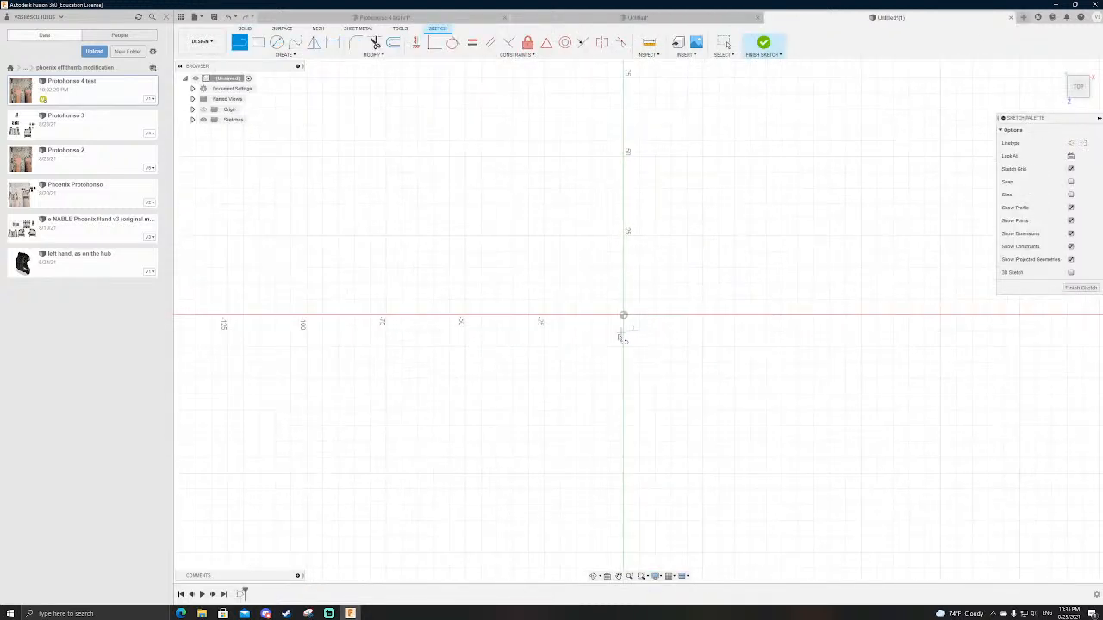
key("r")
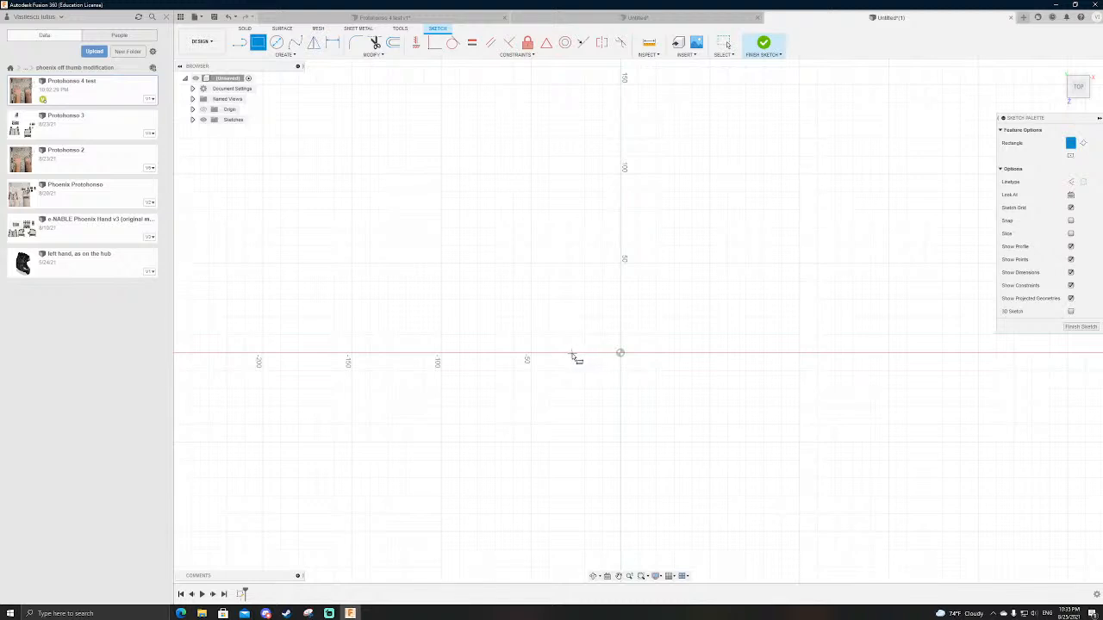
left_click(620, 353)
left_click(701, 218)
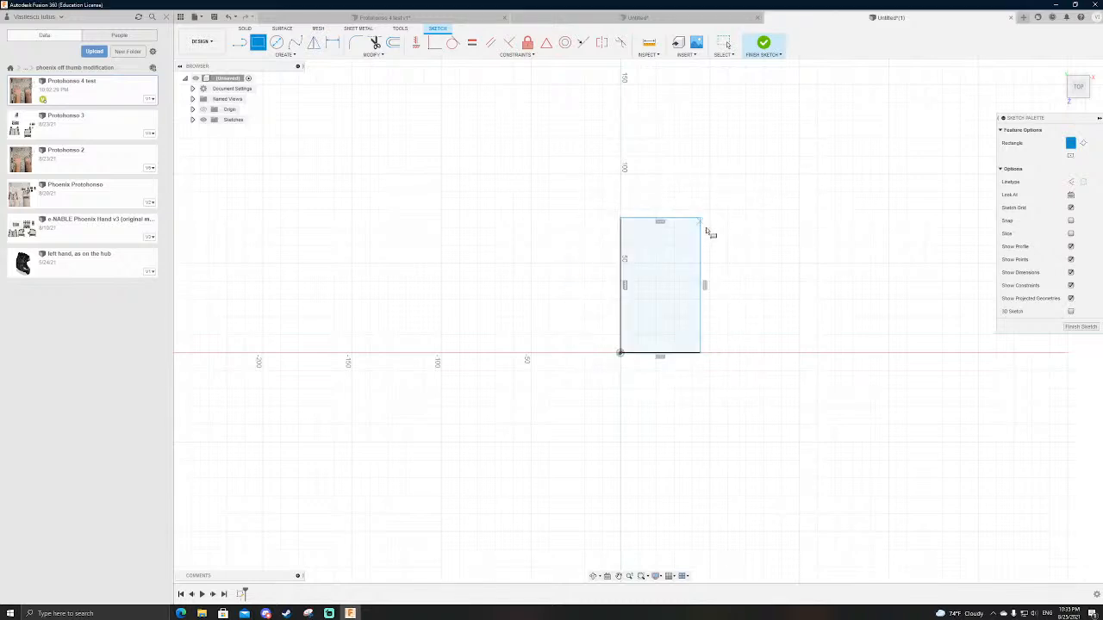
left_click(795, 353)
left_click(877, 218)
scroll(696, 292, "up", 3)
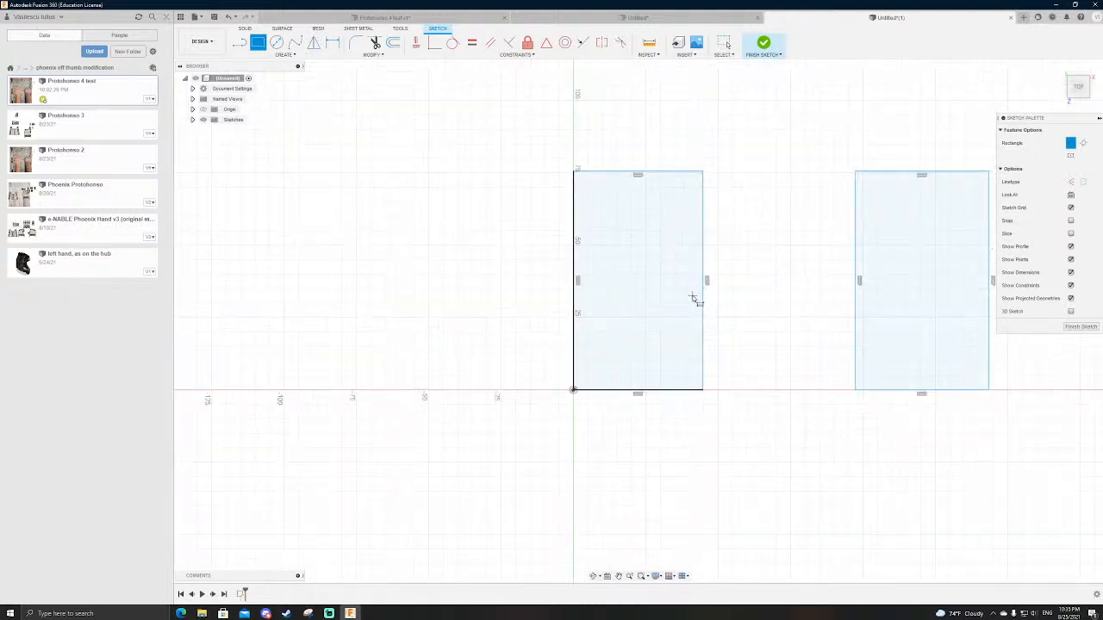
key("Escape")
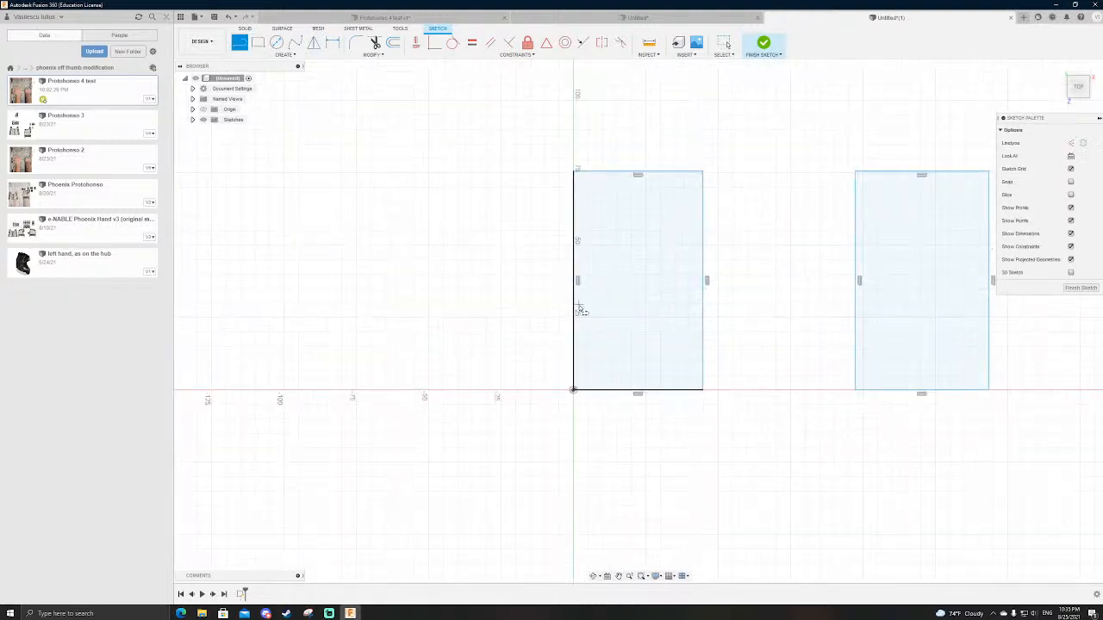
Step: Sketch a dovetail socket outline with horizontal shoulders across the first rectangle, with the socket widening downward
left_click(575, 296)
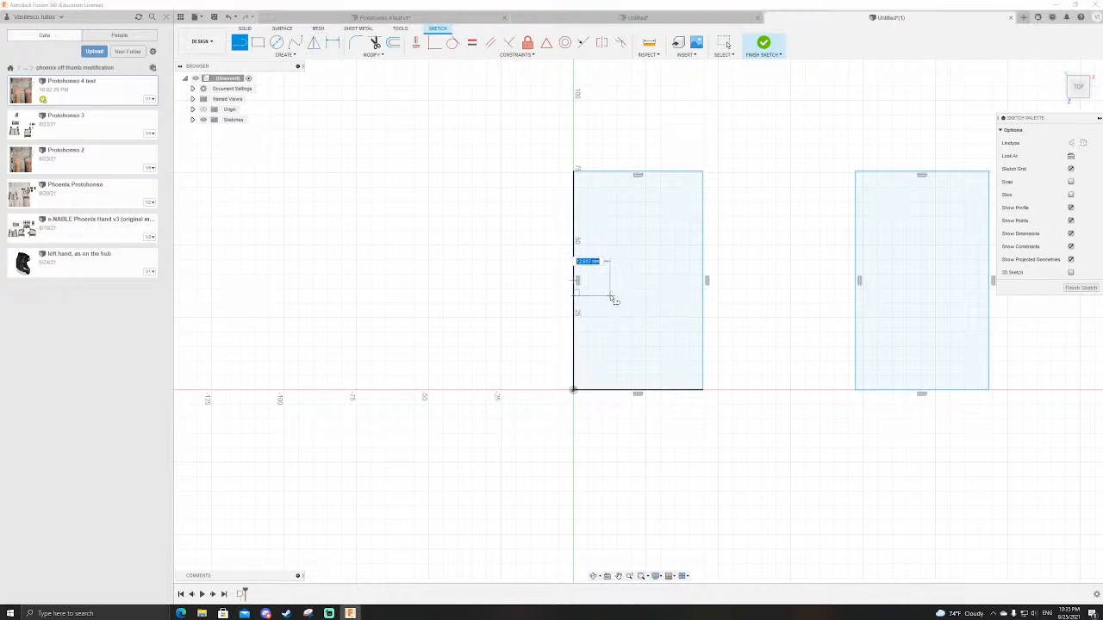
left_click(591, 312)
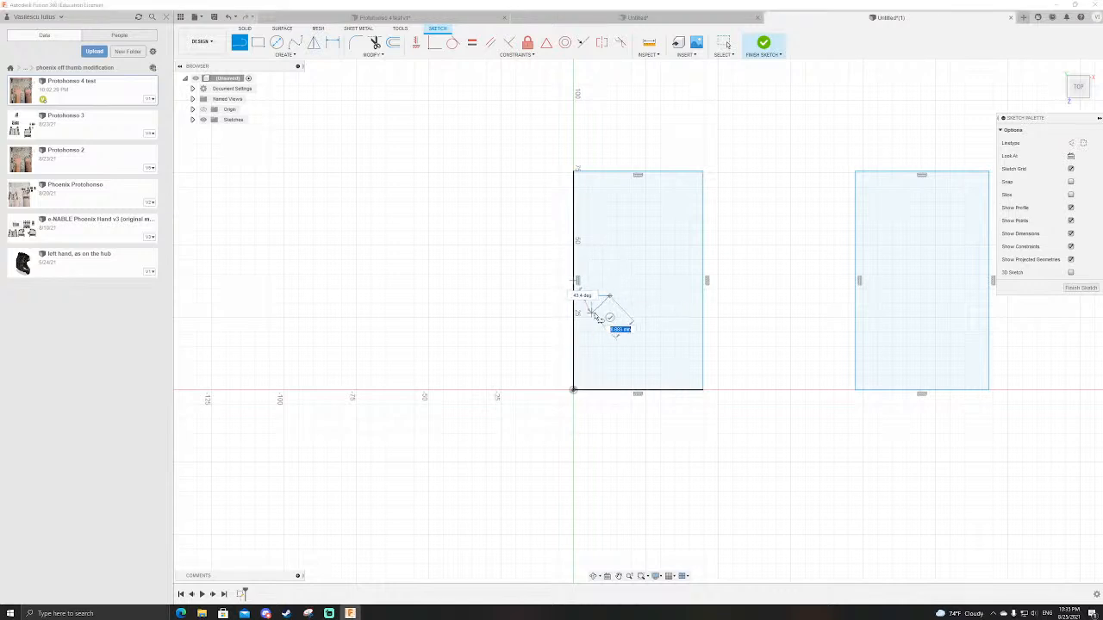
left_click(672, 308)
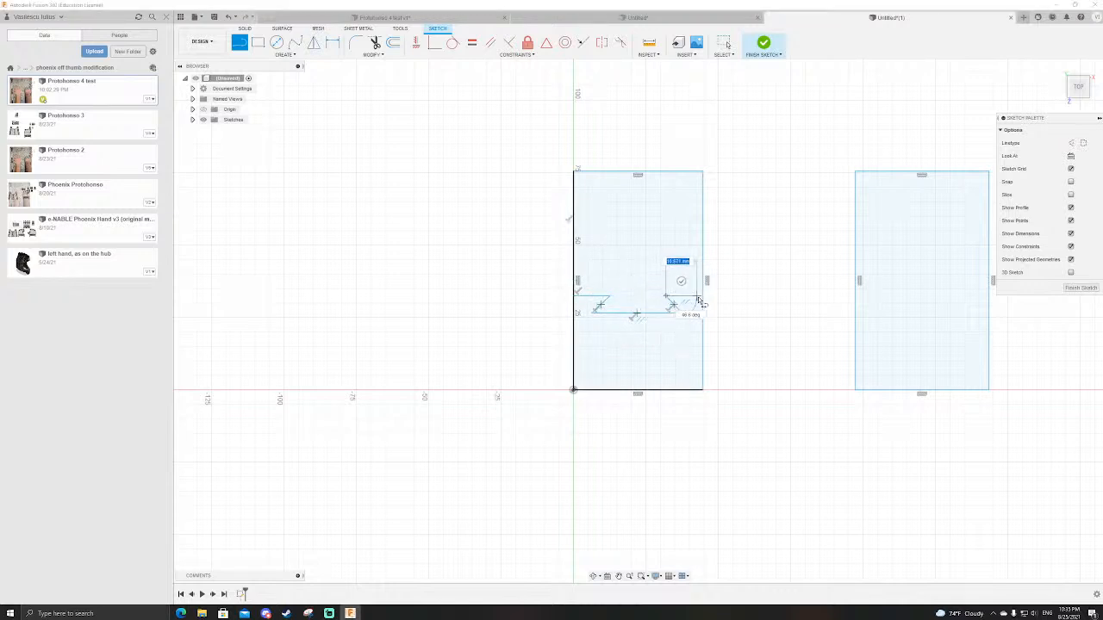
left_click(703, 293)
scroll(706, 301, "up", 2)
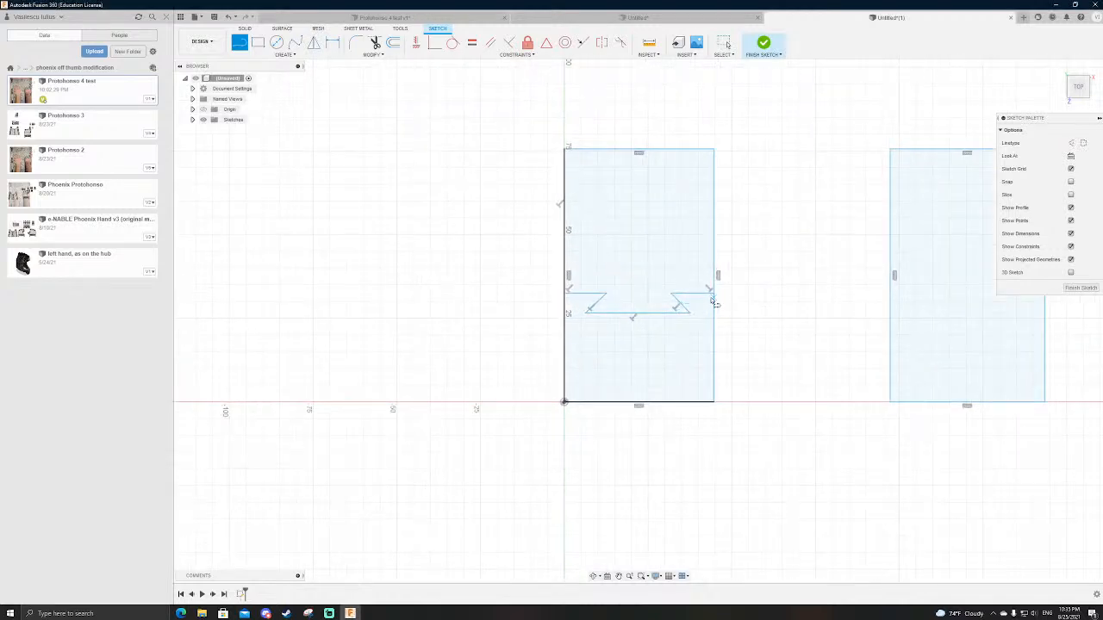
scroll(549, 357, "down", 3)
scroll(833, 334, "up", 4)
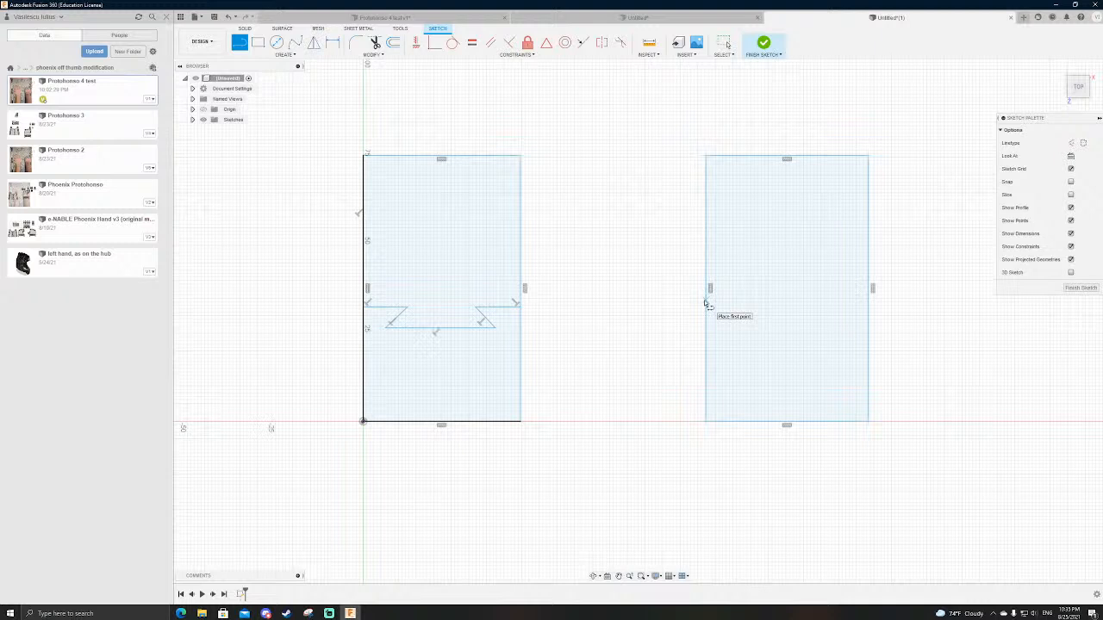
scroll(430, 302, "down", 3)
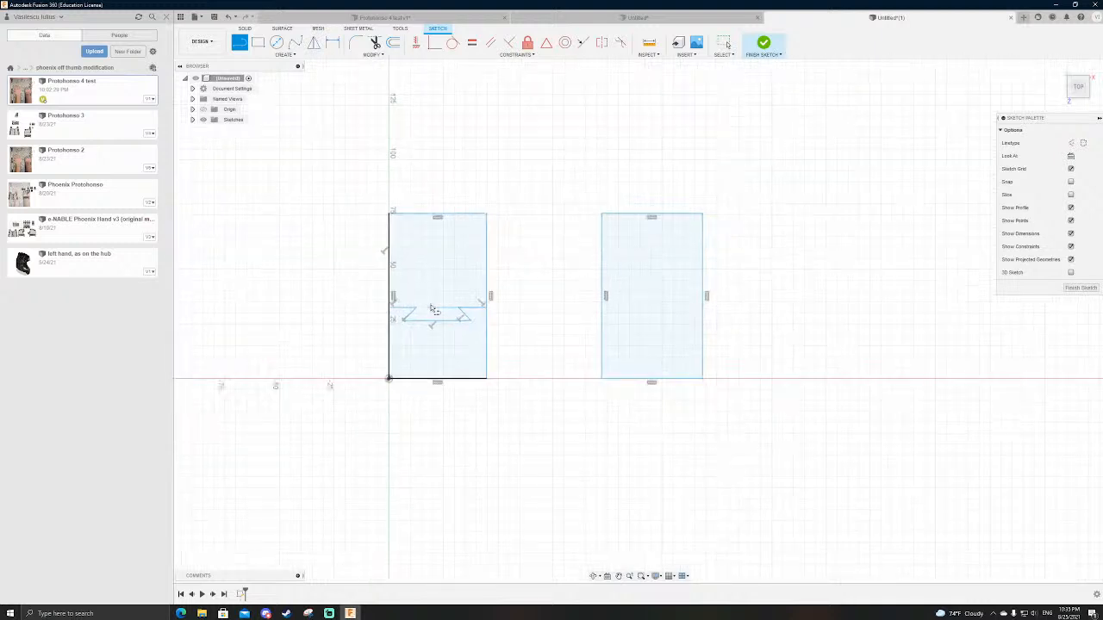
scroll(431, 302, "up", 4)
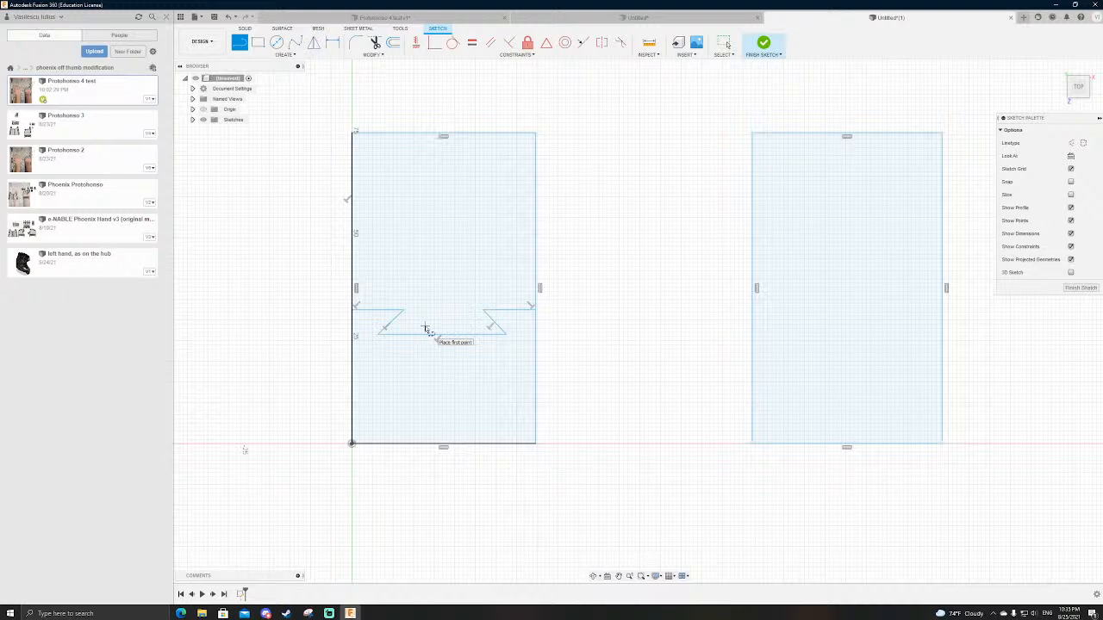
Step: Check the shell around the knuckle in the finger joint design and return to the dovetail sketch
left_click(637, 18)
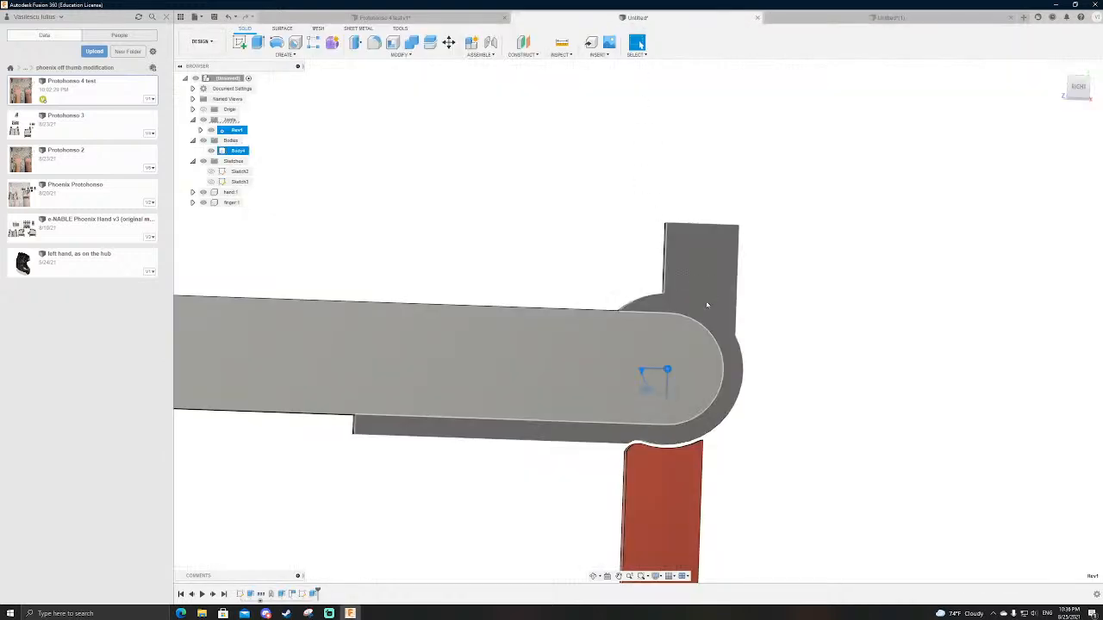
left_click(745, 335)
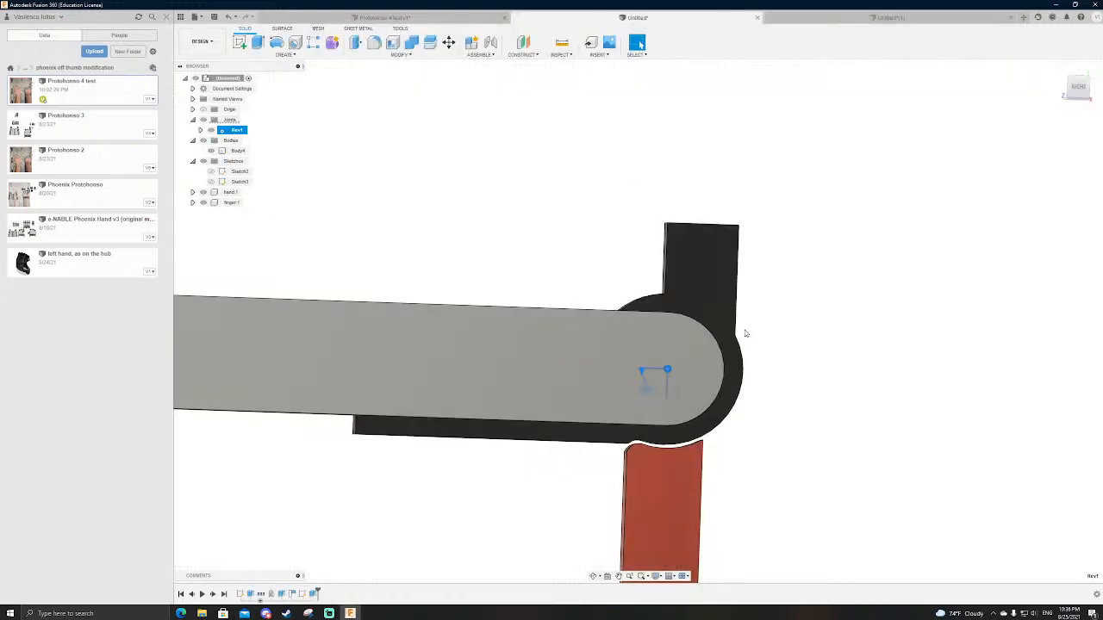
left_click(805, 19)
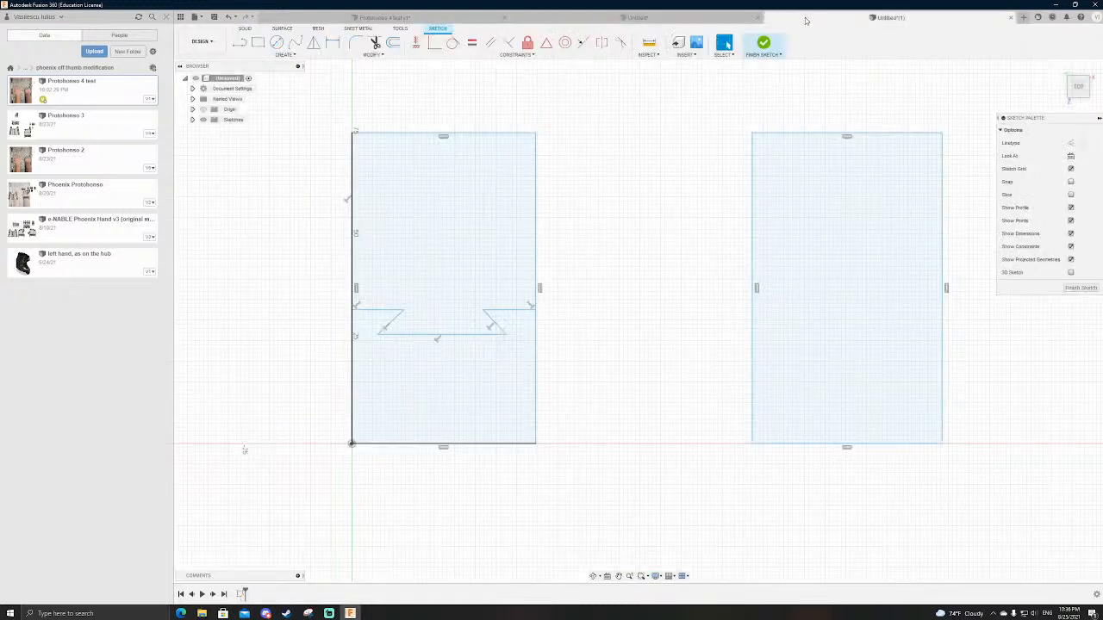
Step: Sketch an upward-widening dovetail tab across the second rectangle and move its left base corner outward to widen the tab
key("l")
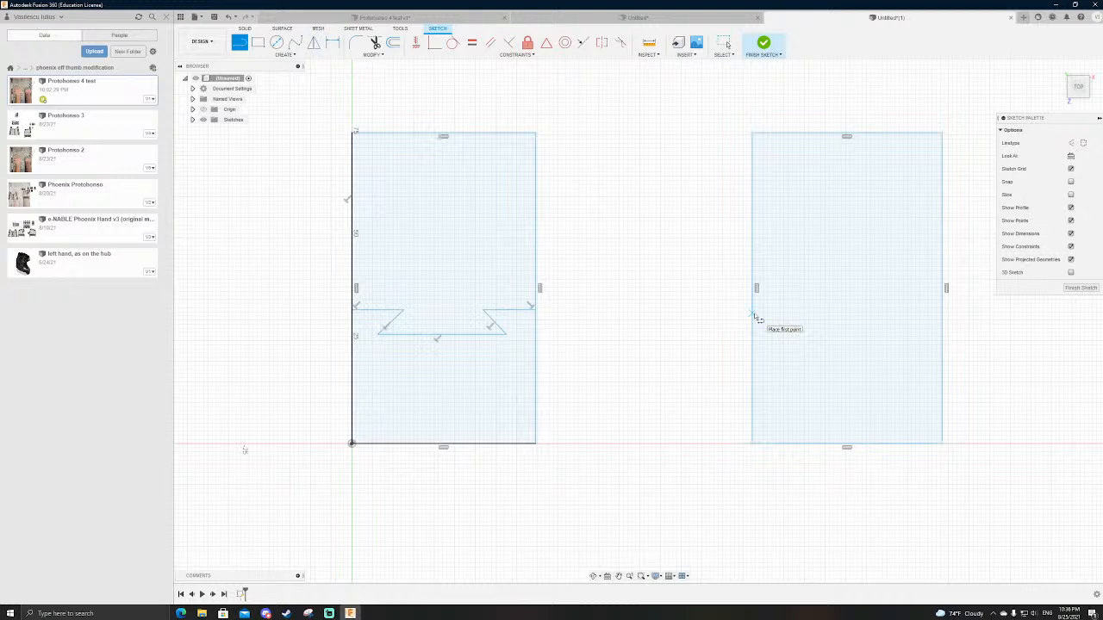
left_click(753, 313)
left_click(832, 314)
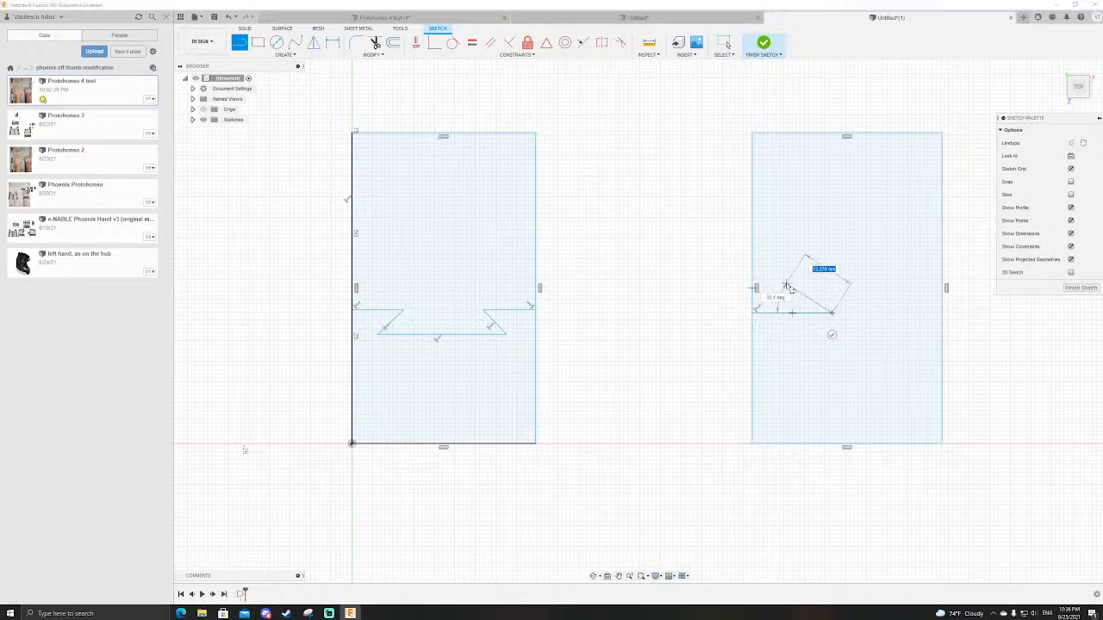
left_click(805, 289)
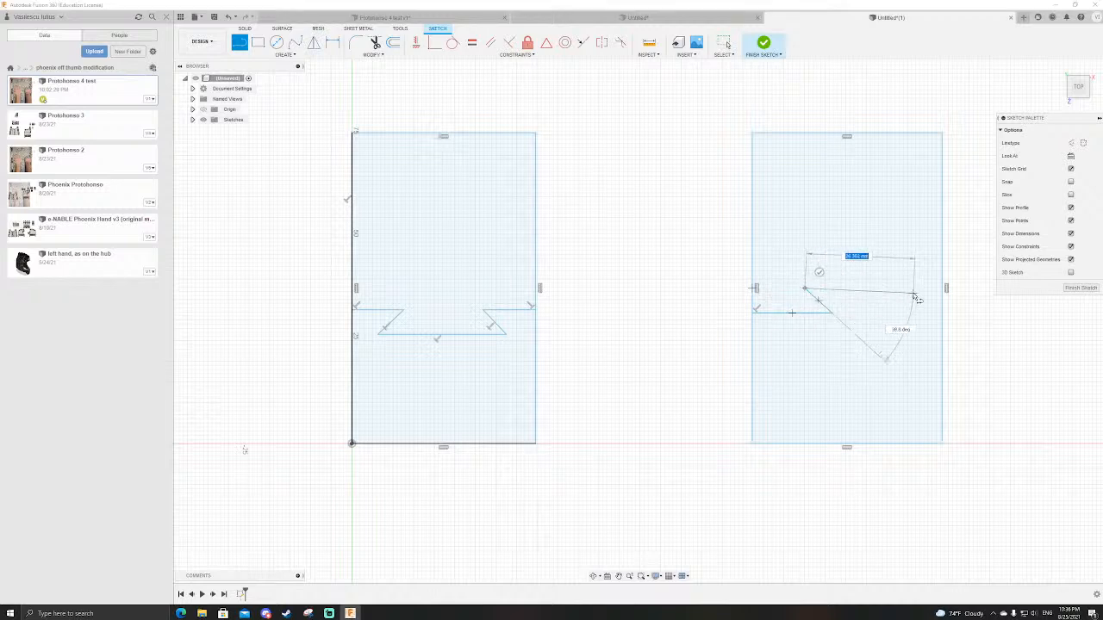
left_click(903, 288)
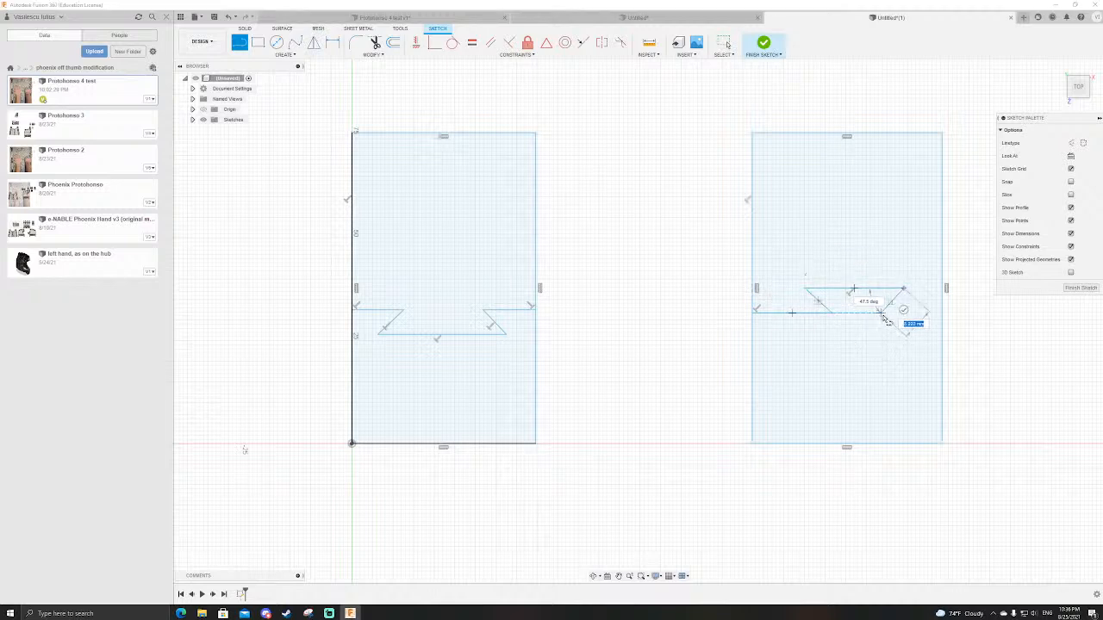
left_click(881, 312)
left_click(942, 312)
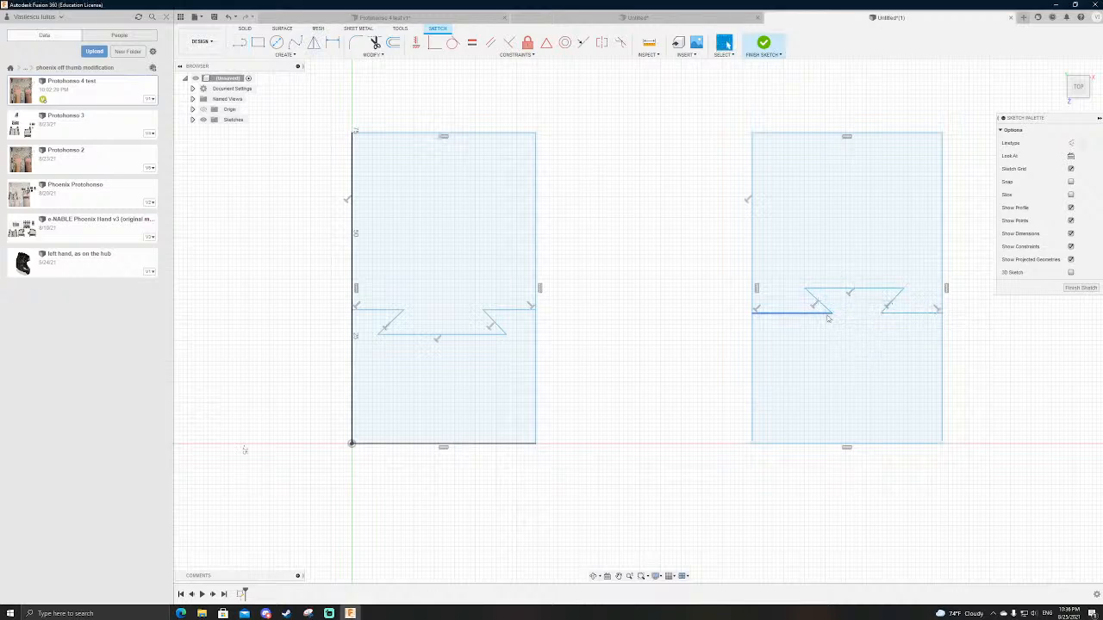
left_click_drag(830, 314, 813, 315)
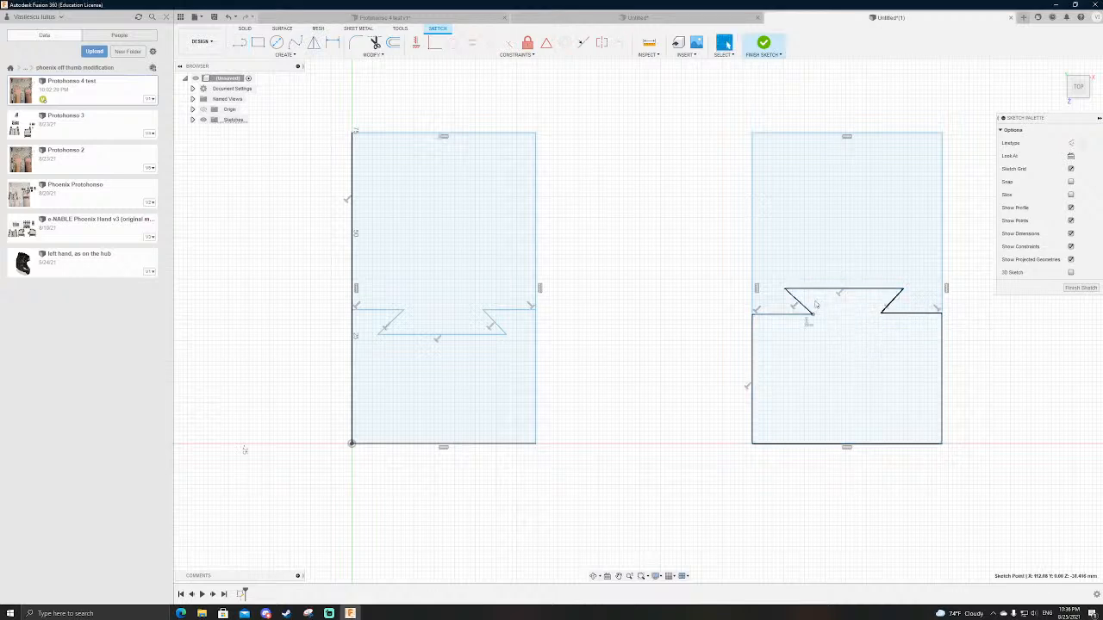
Step: Make the two horizontal shoulder lines collinear in both the first and the second dovetail profile
left_click(583, 47)
left_click(381, 311)
left_click(510, 312)
left_click(784, 313)
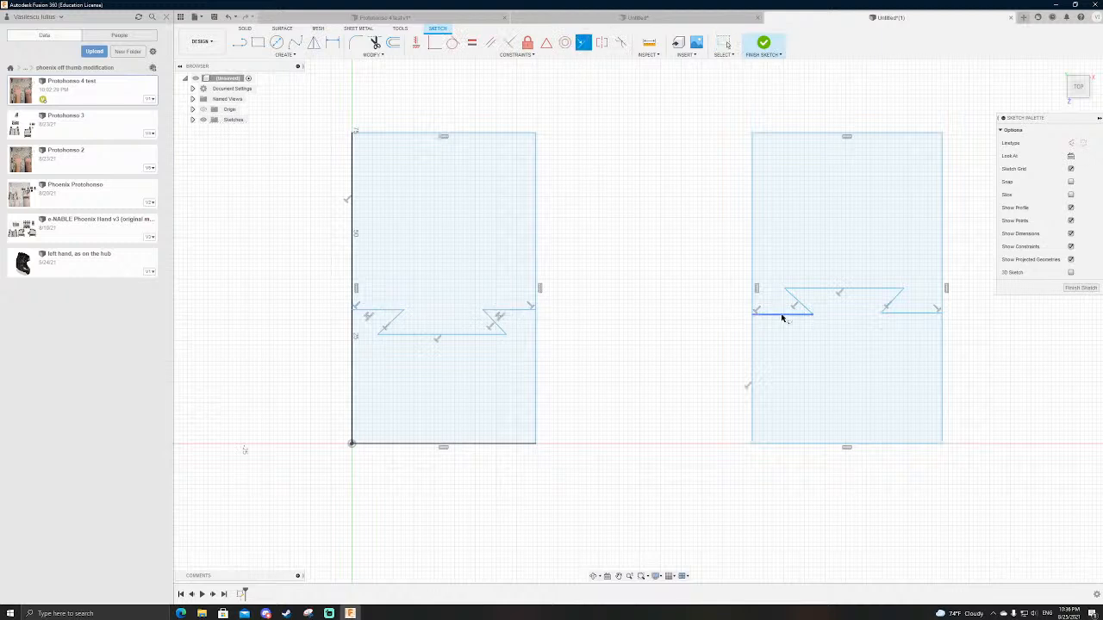
left_click(888, 315)
key("Escape")
Step: Sketch a third rectangle about 56 by 75 mm to the right of the second one, standing on the horizontal axis
scroll(428, 384, "down", 3)
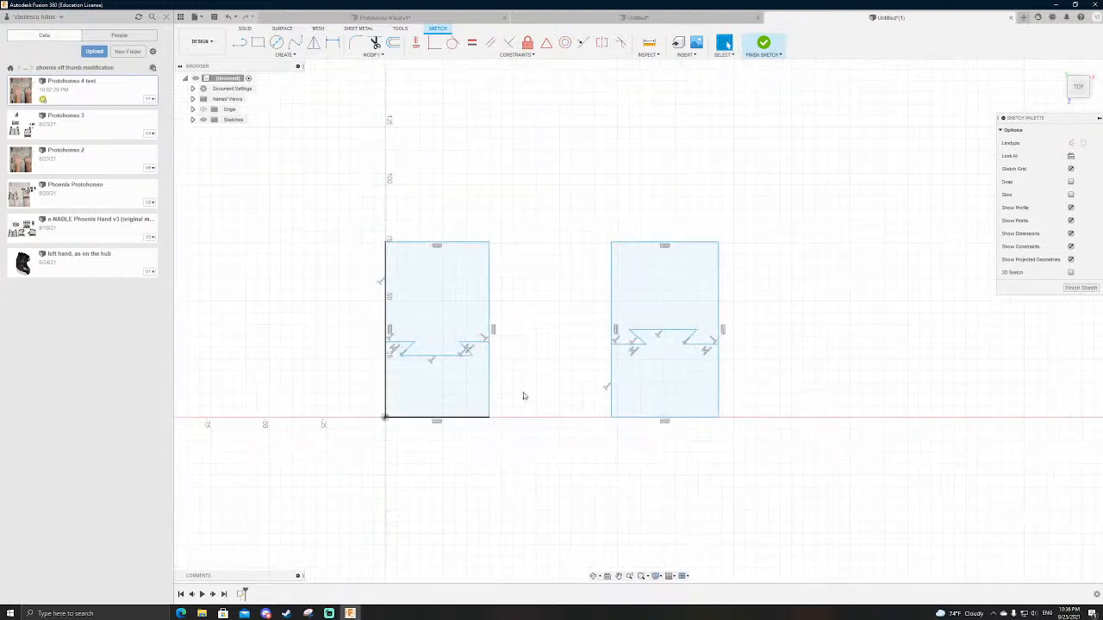
key("r")
left_click(778, 417)
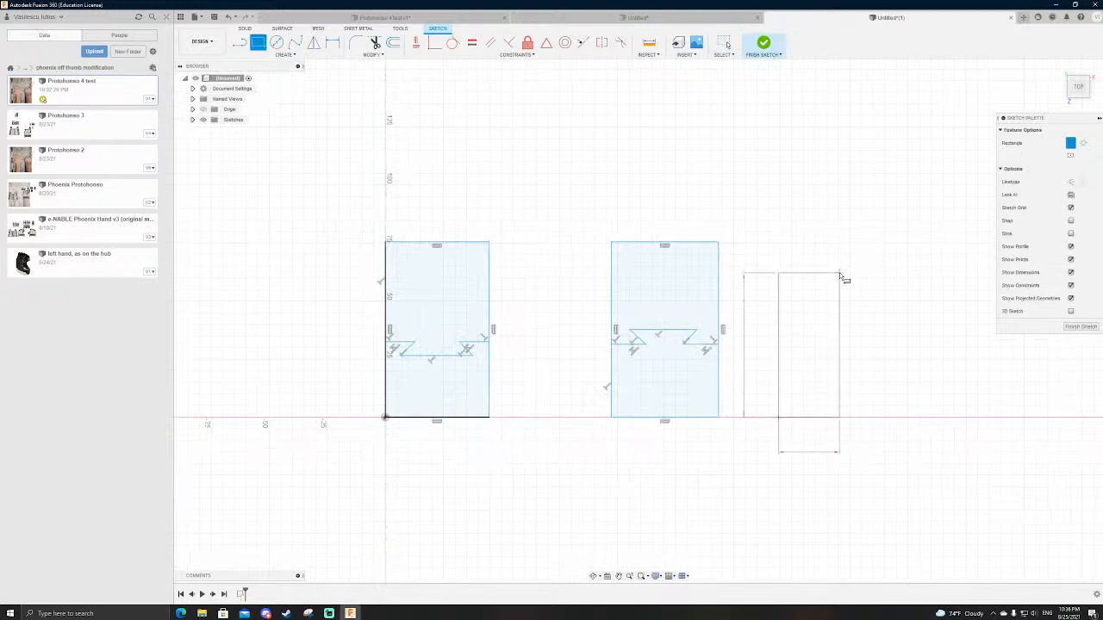
left_click(909, 245)
scroll(879, 336, "up", 3)
key("Escape")
Step: Sketch a raised dovetail outline across the third rectangle, with horizontal shoulders, a straight vertical neck and an upward-widening head
key("l")
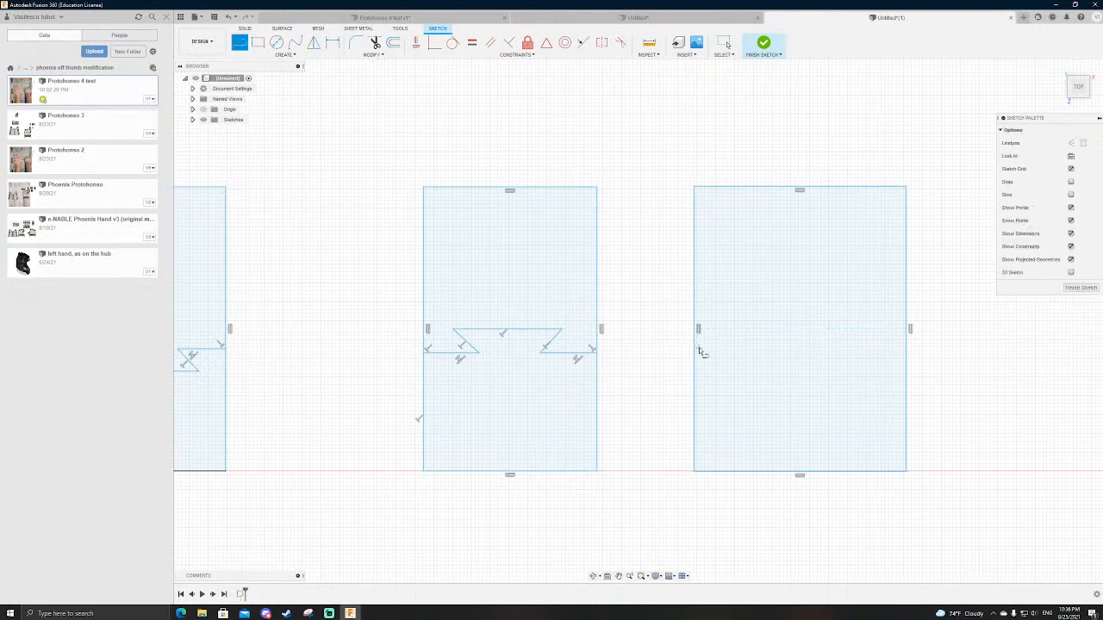
left_click(697, 343)
left_click(770, 344)
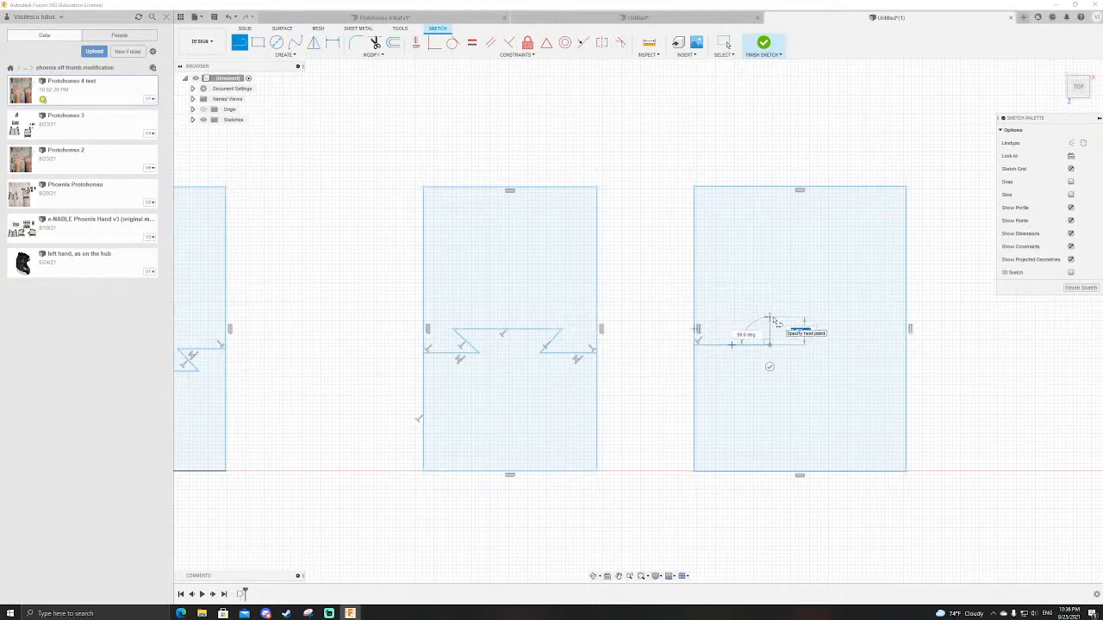
left_click(769, 319)
left_click(741, 287)
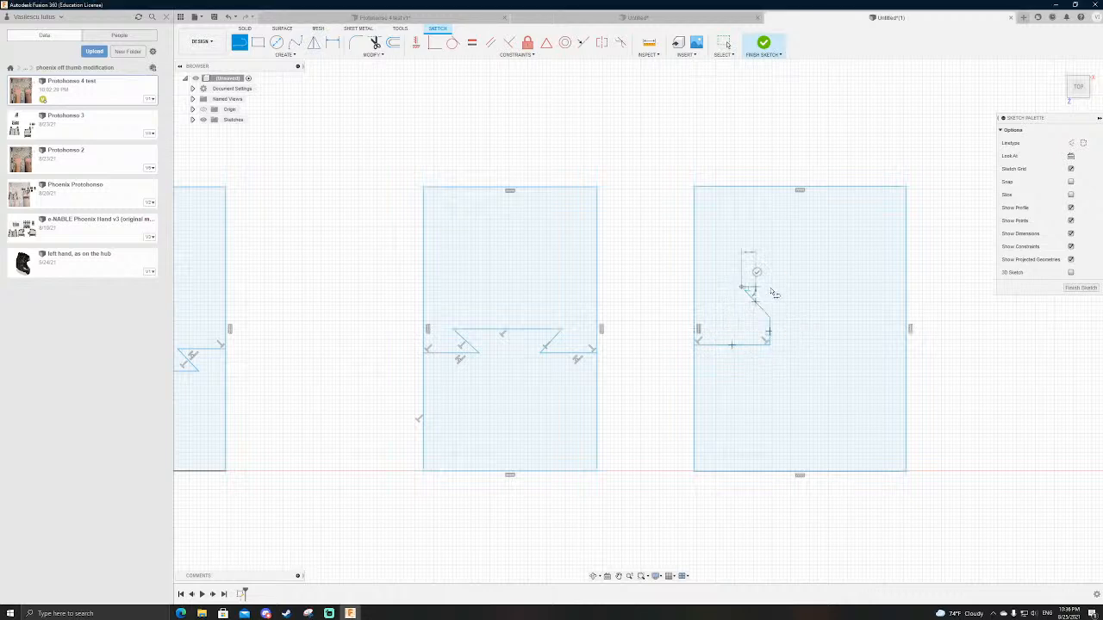
left_click(859, 287)
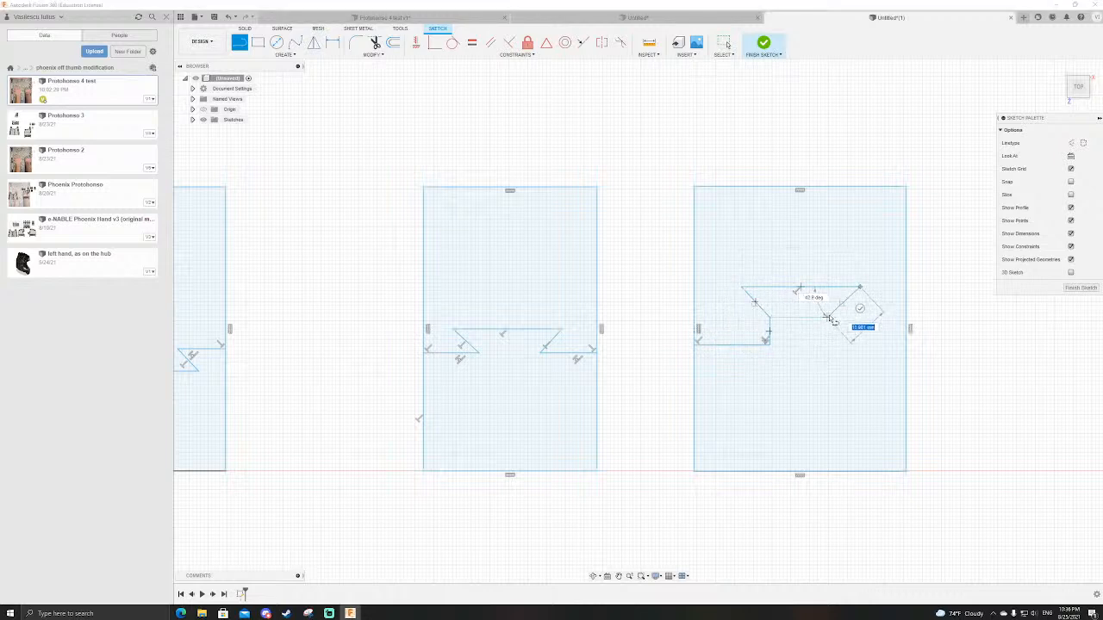
left_click(826, 318)
left_click(827, 345)
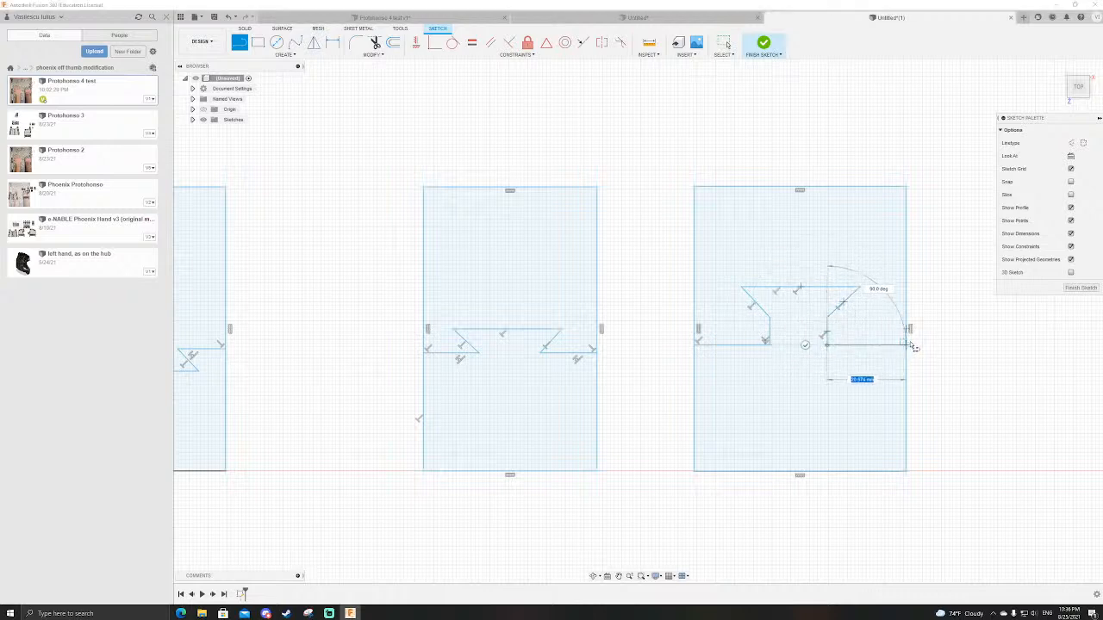
double_click(906, 344)
key("Escape")
Step: Make the third profile's two horizontal shoulder lines collinear and finish the sketch
left_click(583, 43)
left_click(746, 345)
left_click(859, 345)
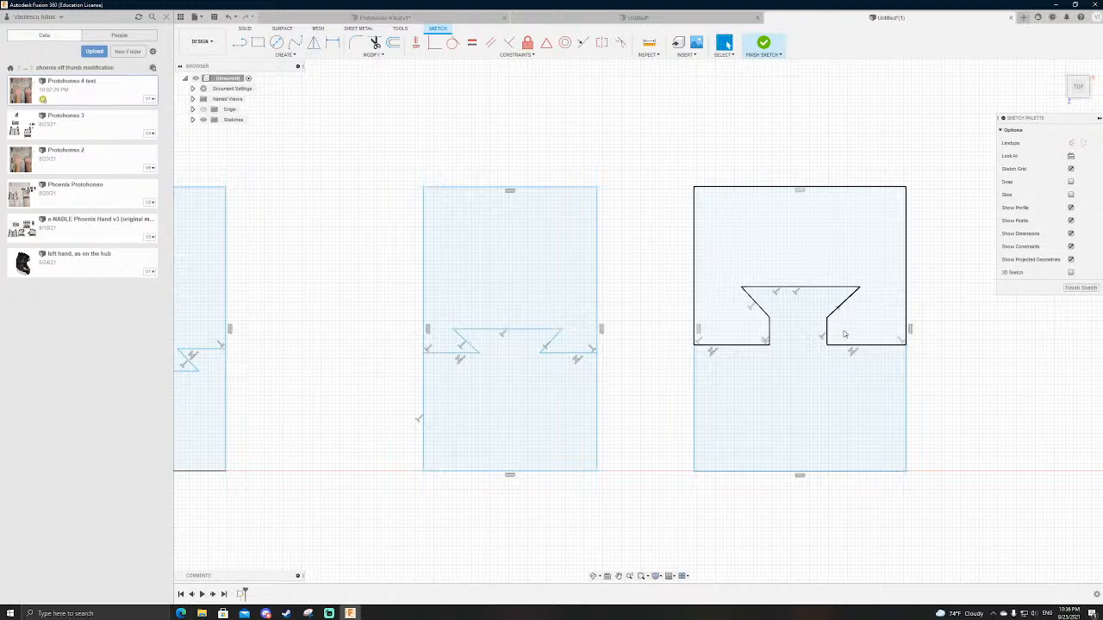
scroll(988, 385, "down", 2)
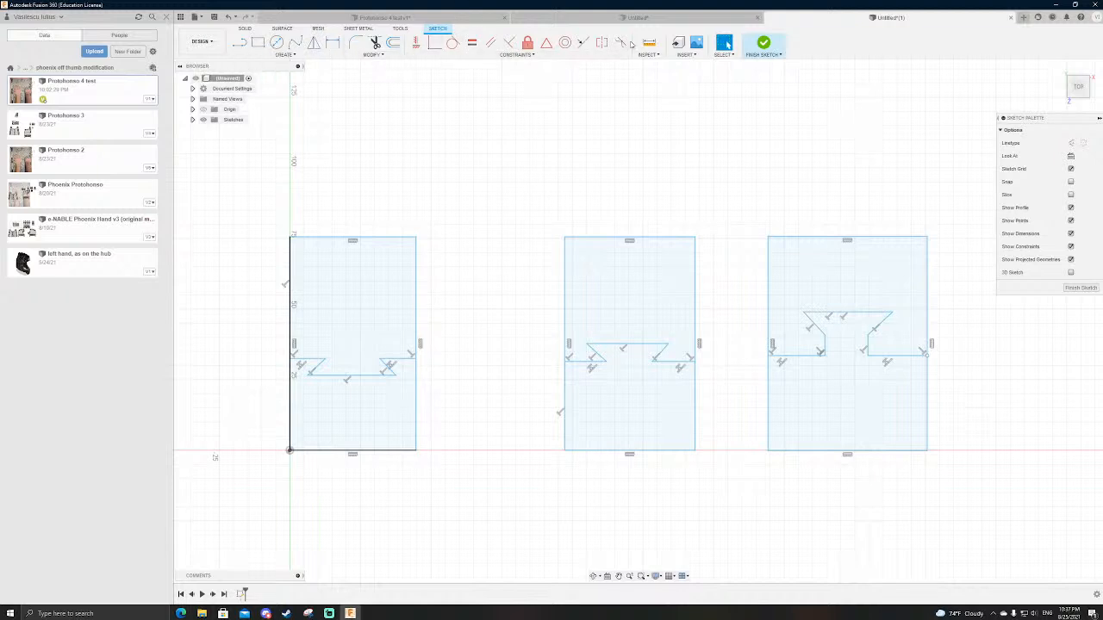
left_click(762, 44)
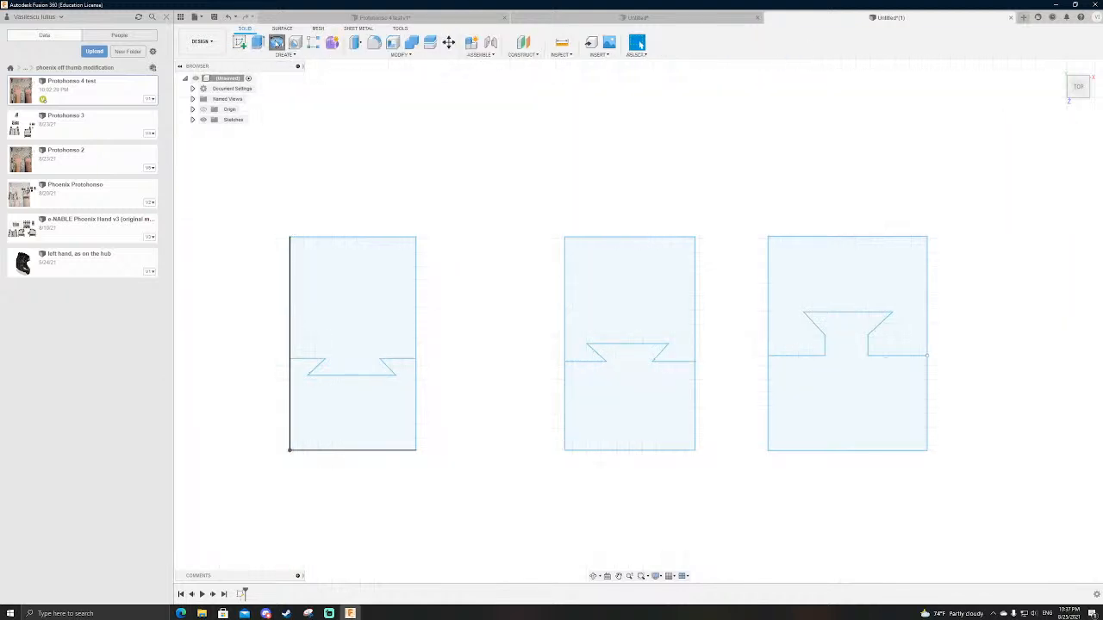
left_click(276, 42)
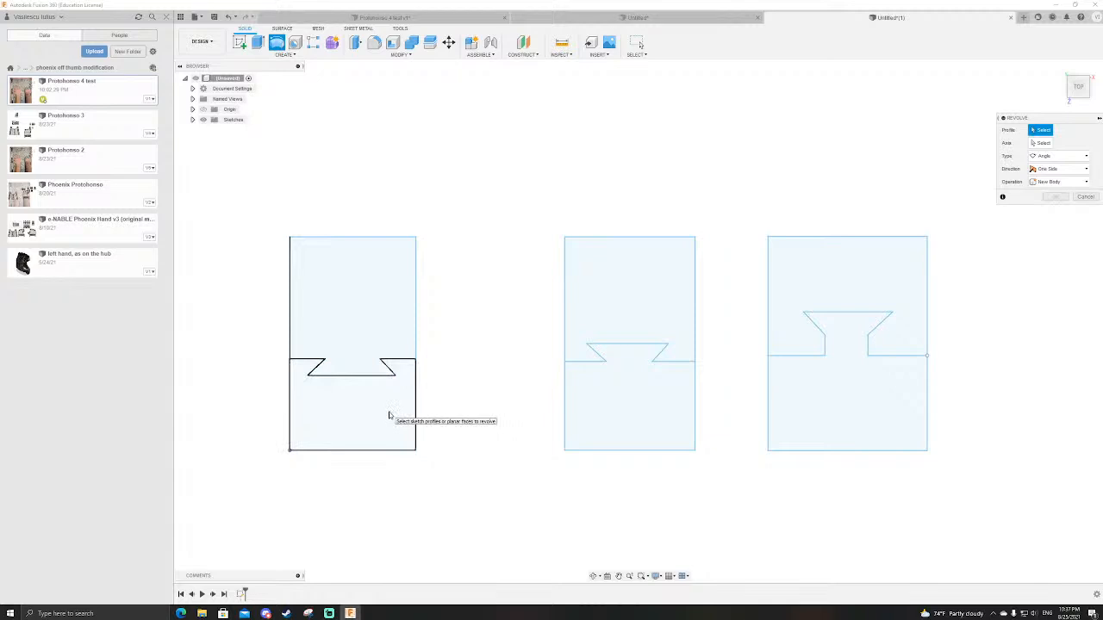
left_click(389, 416)
left_click(591, 418)
left_click(861, 411)
middle_click_drag(1048, 378, 1040, 333, "shift")
left_click(411, 395)
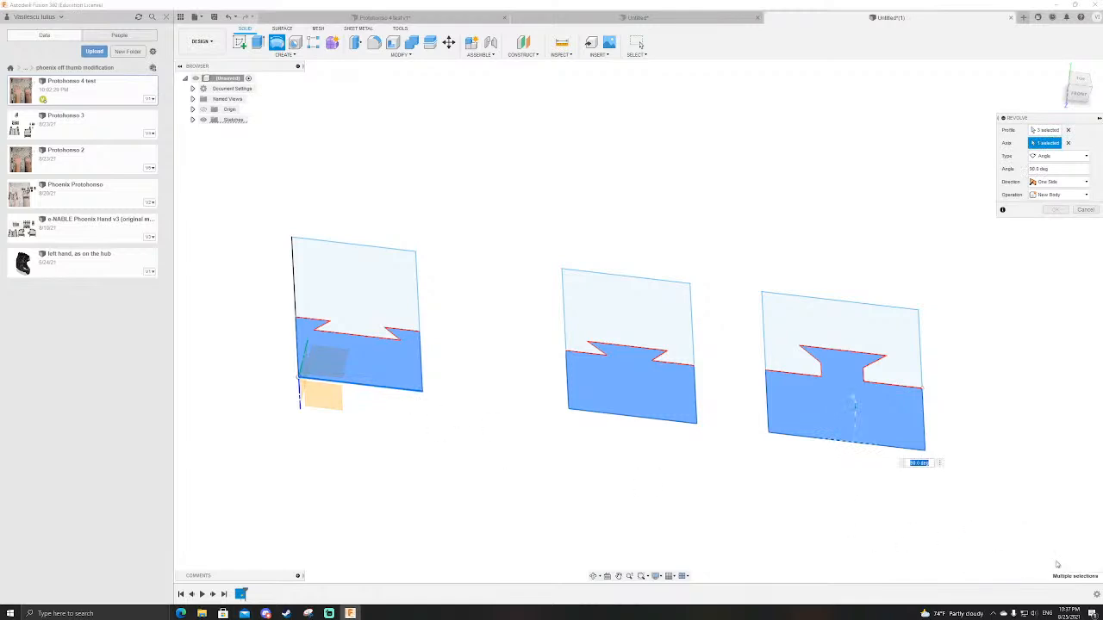
key("Escape")
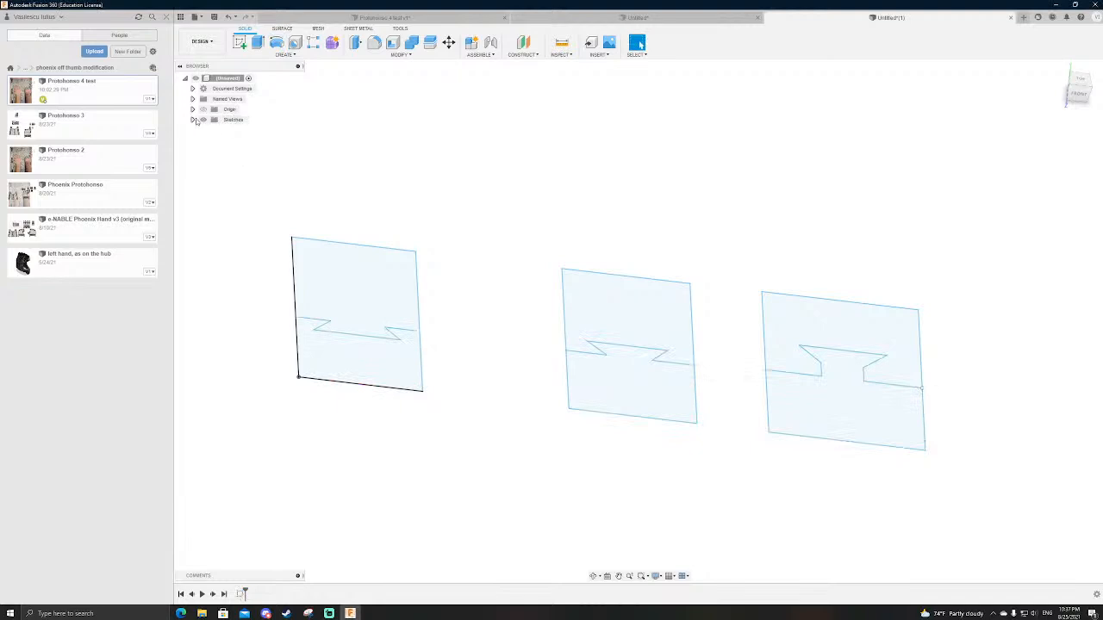
Step: Edit the dovetail sketch to make the bottom edges of all three rectangles collinear, and finish the sketch
left_click(192, 120)
double_click(238, 129)
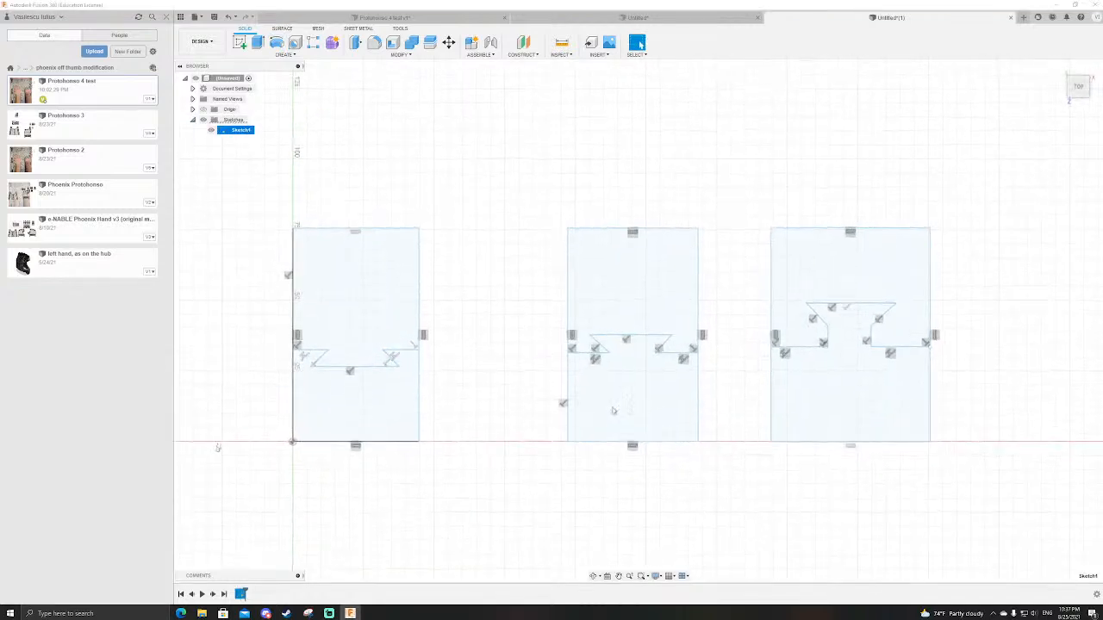
scroll(794, 445, "up", 3)
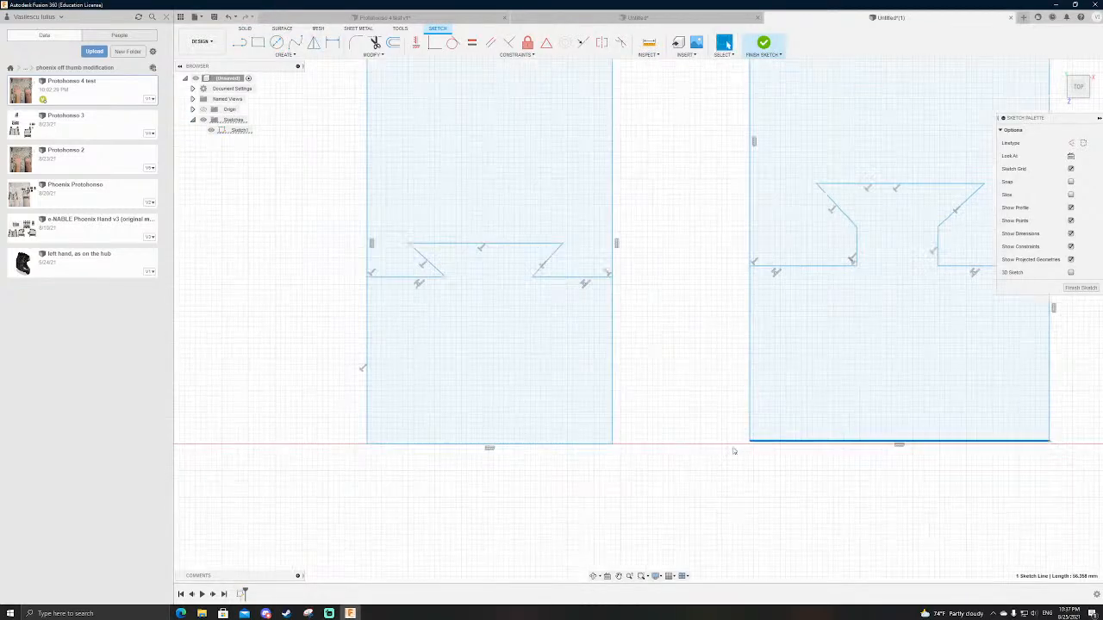
left_click(802, 442)
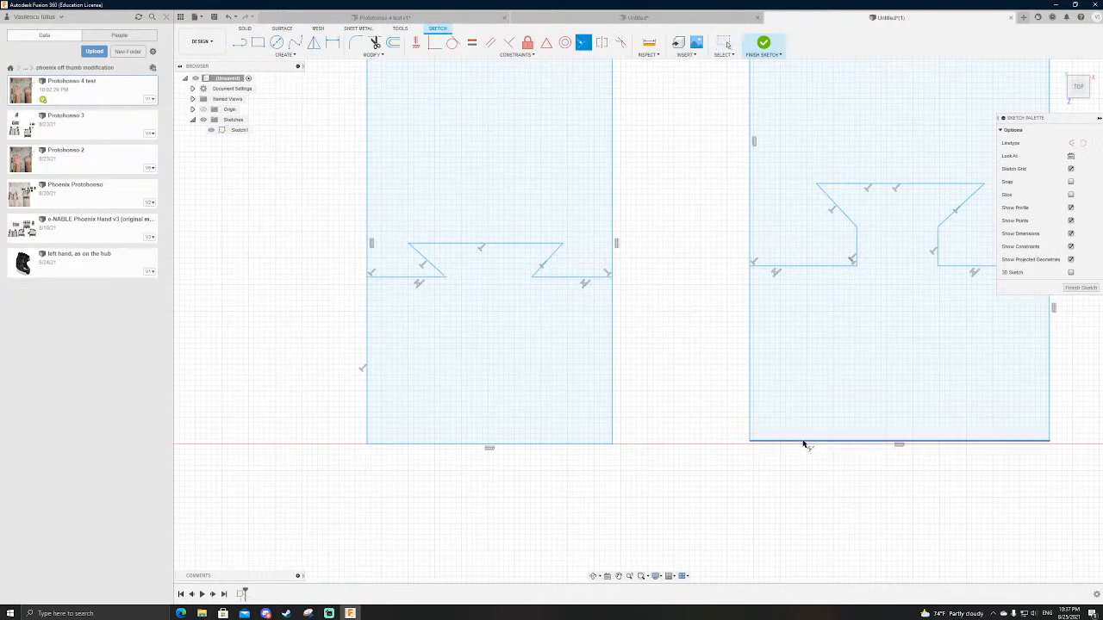
scroll(849, 462, "down", 2)
left_click(305, 458)
left_click(637, 459)
left_click(335, 460)
key("Escape")
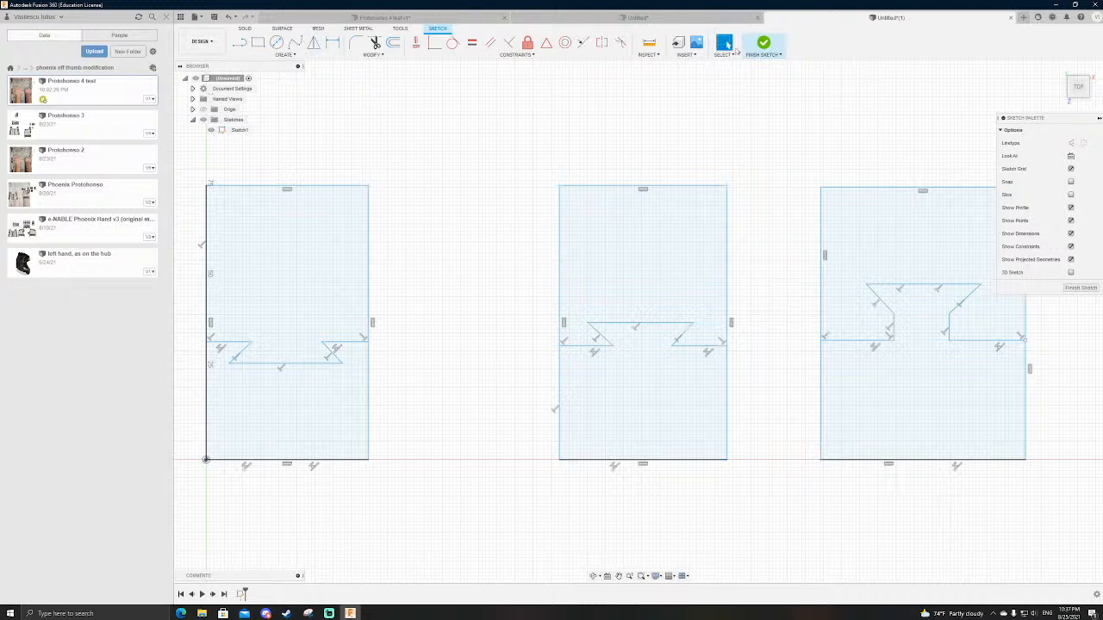
left_click(764, 43)
Step: Revolve the lower regions of all three dovetail profiles 180° about the first rectangle's bottom edge as new bodies
left_click(276, 42)
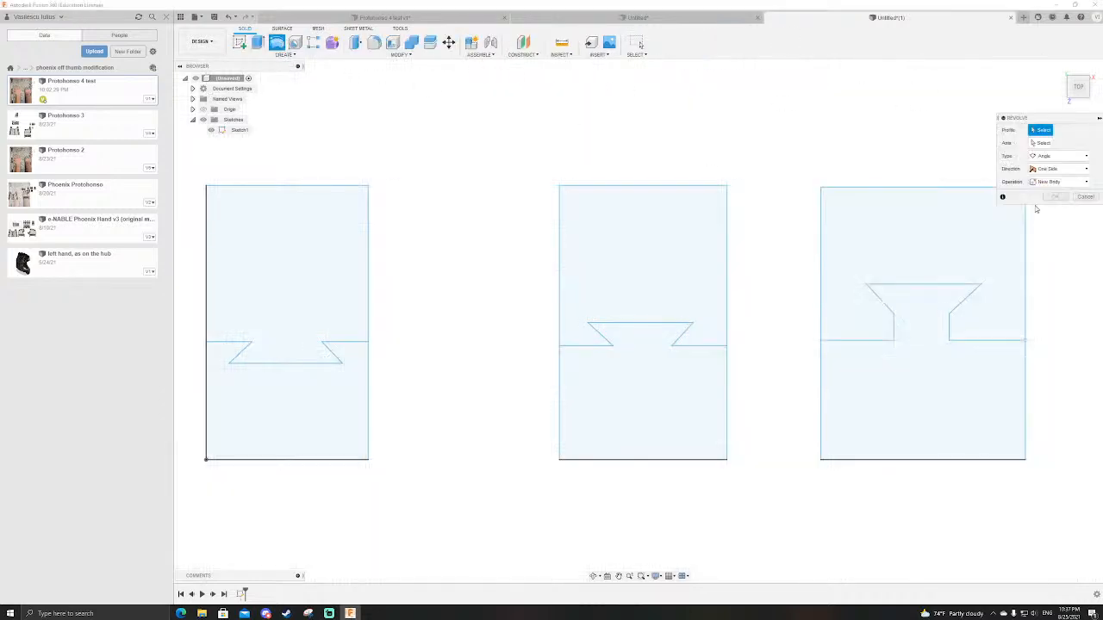
left_click(660, 405)
left_click(337, 395)
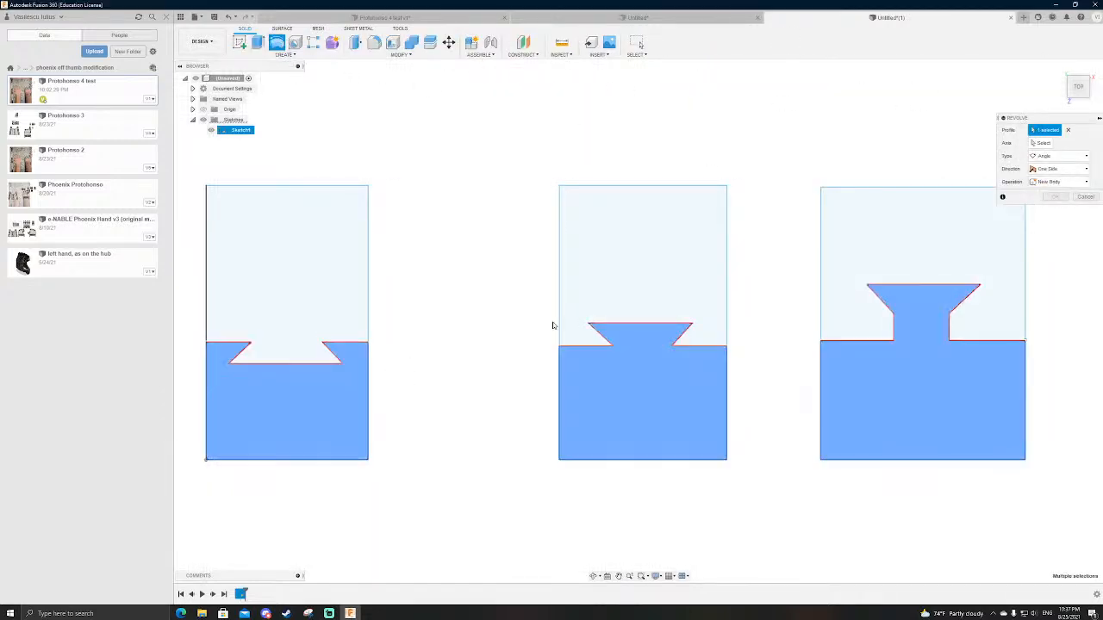
left_click(1044, 145)
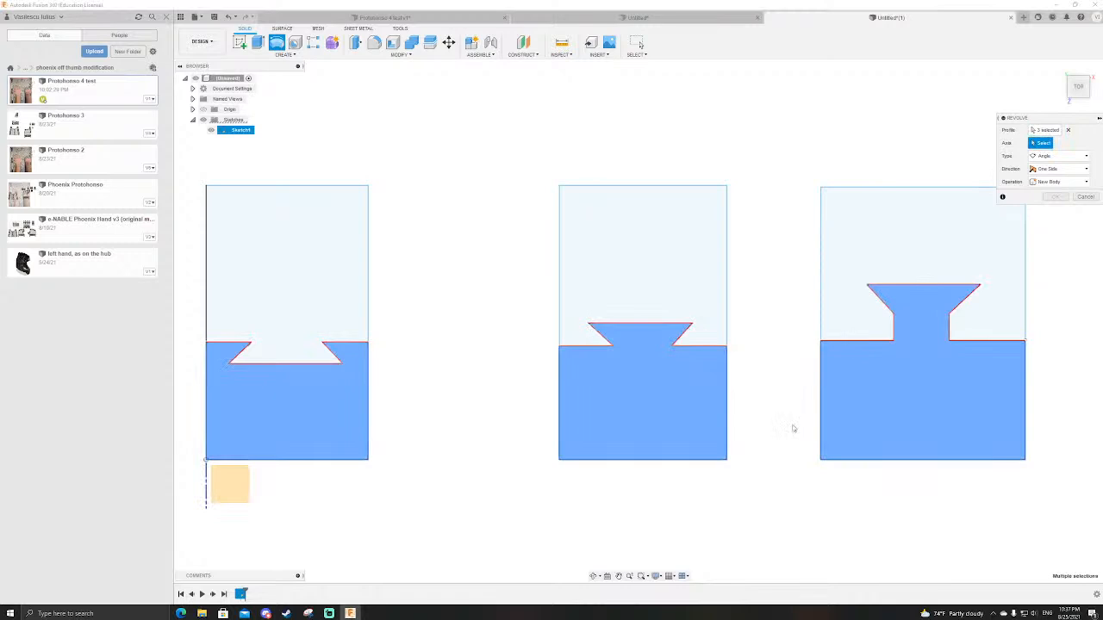
left_click(303, 460)
middle_click_drag(480, 400, 572, 376, "shift")
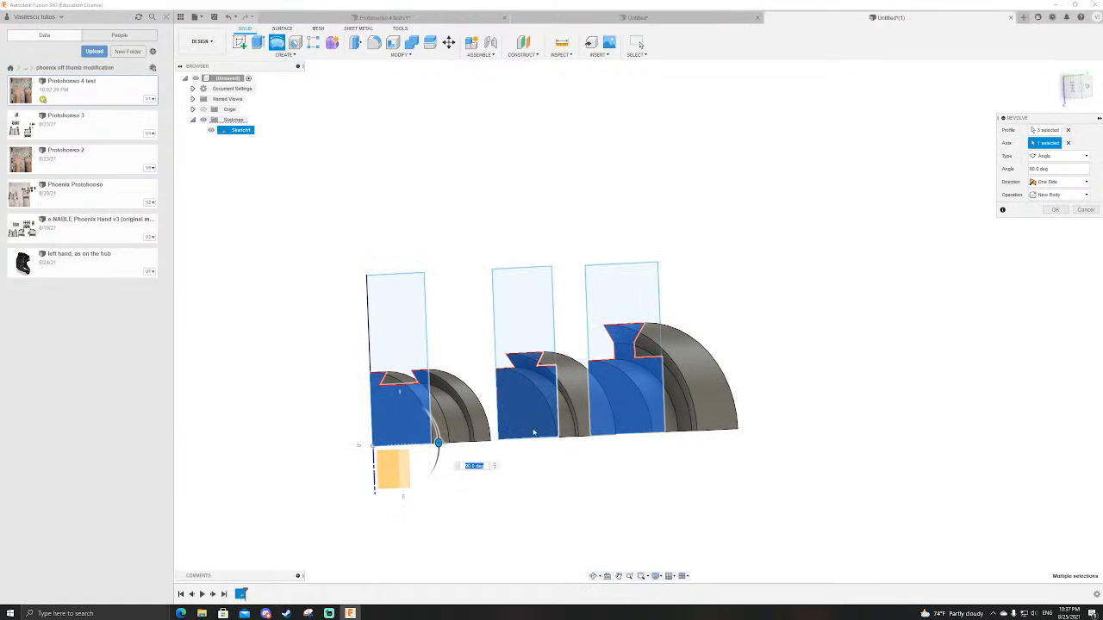
type("180")
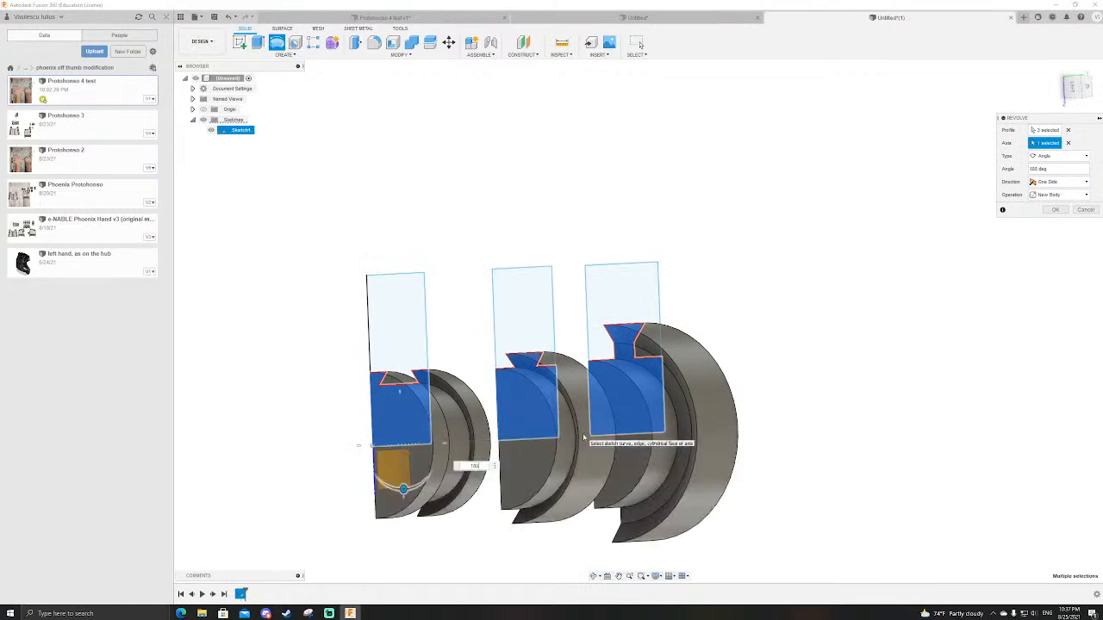
key("Return")
Step: Show the sketch again and revolve the three upper regions 90° about the same bottom edge as new bodies
left_click(215, 142)
left_click(276, 42)
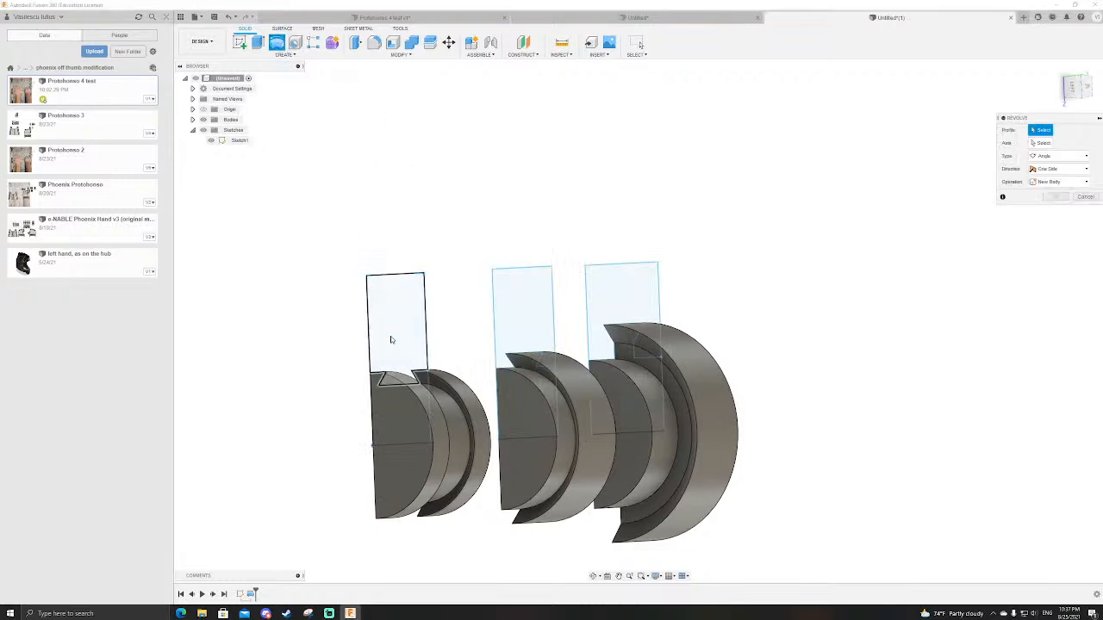
left_click(389, 298)
left_click(531, 341)
left_click(638, 296)
left_click(1043, 142)
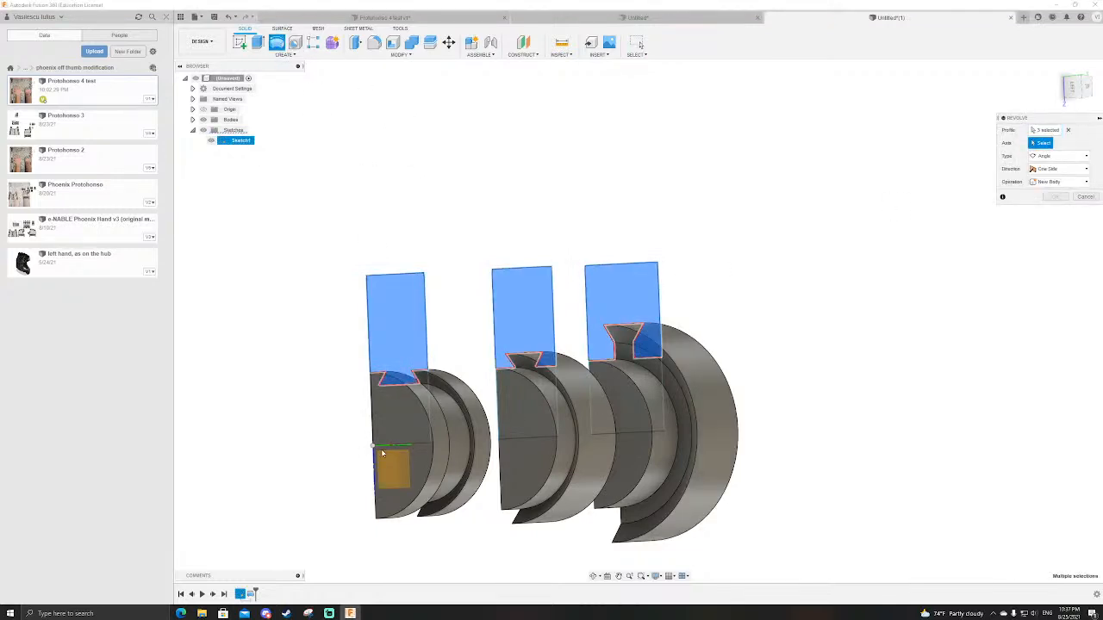
left_click(415, 448)
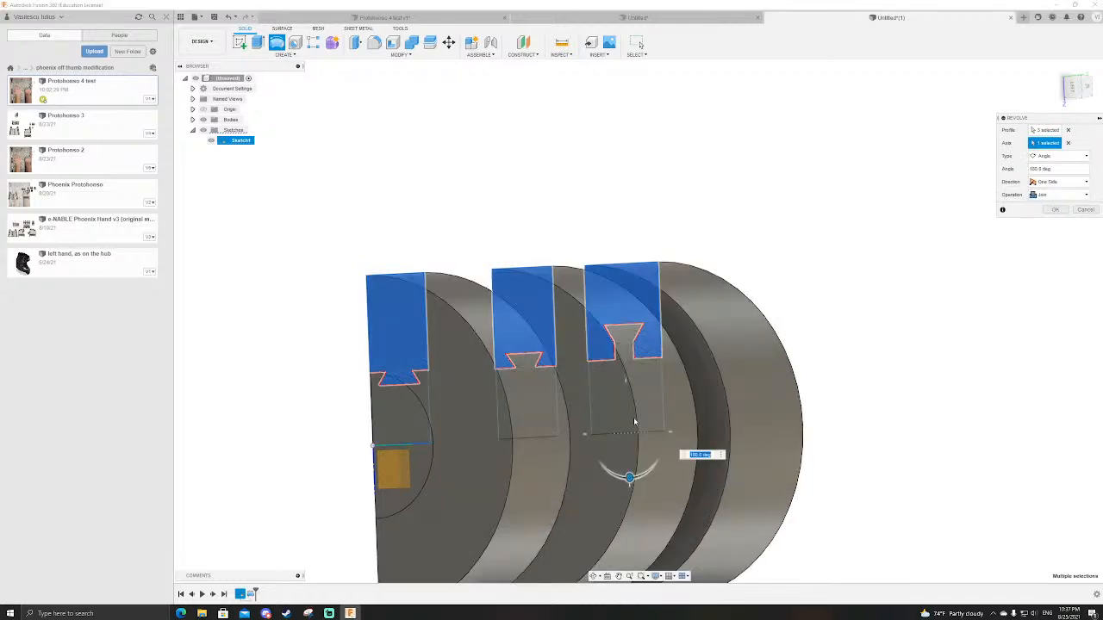
type("90")
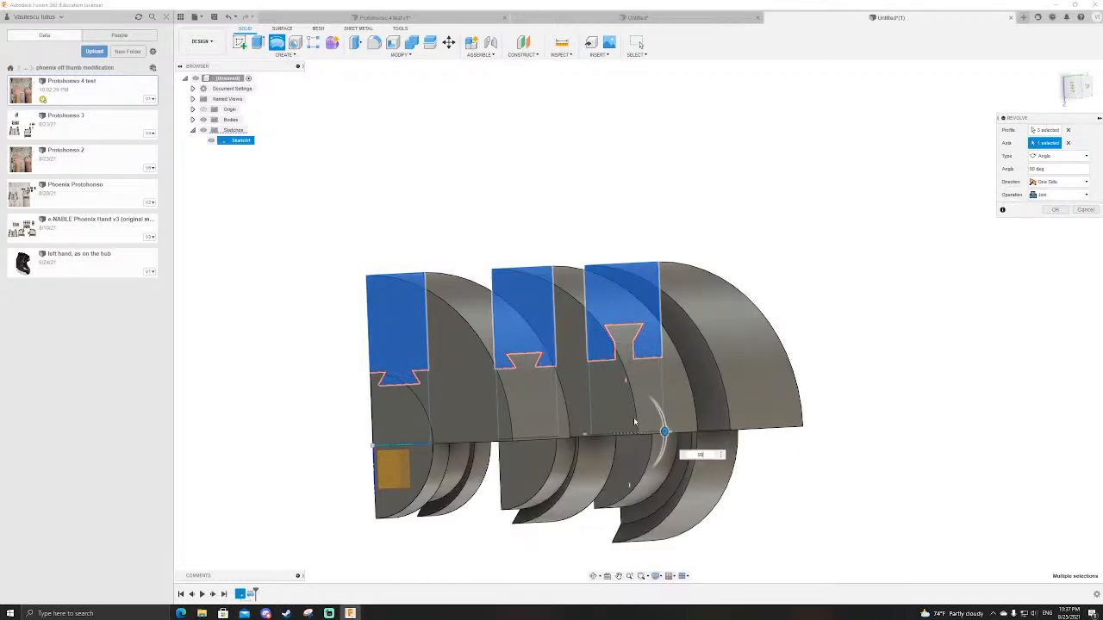
left_click(1063, 196)
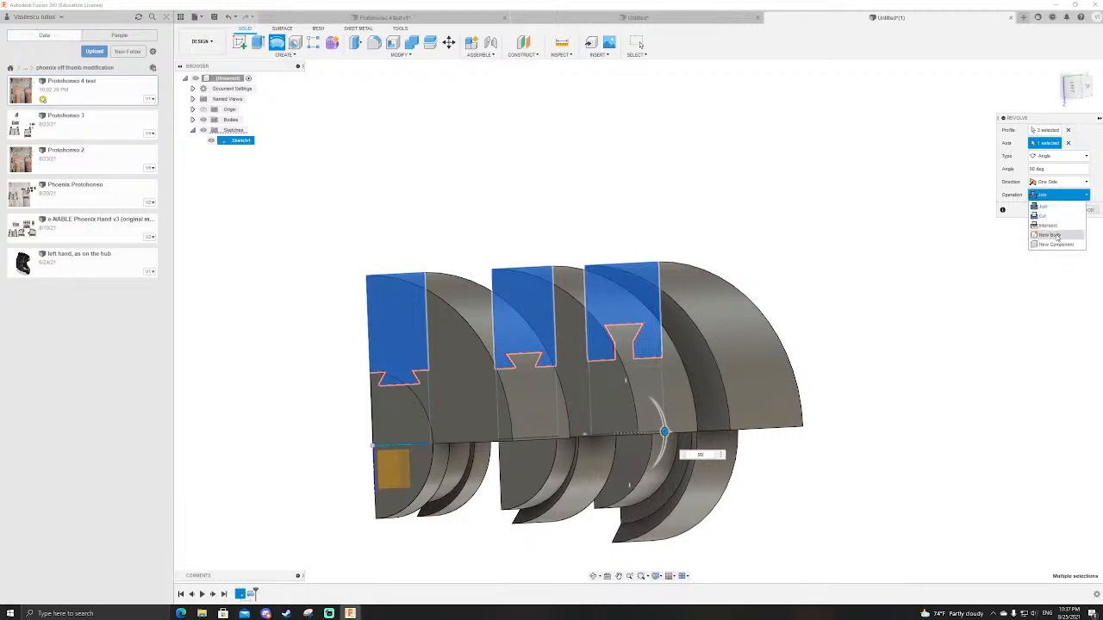
left_click(1057, 235)
left_click(1059, 210)
Step: Examine the overlap of the 90° and 180° revolved bodies from the left side in different view rotations
scroll(821, 205, "down", 2)
scroll(803, 230, "up", 2)
scroll(540, 187, "down", 1)
middle_click_drag(539, 187, 682, 222, "shift")
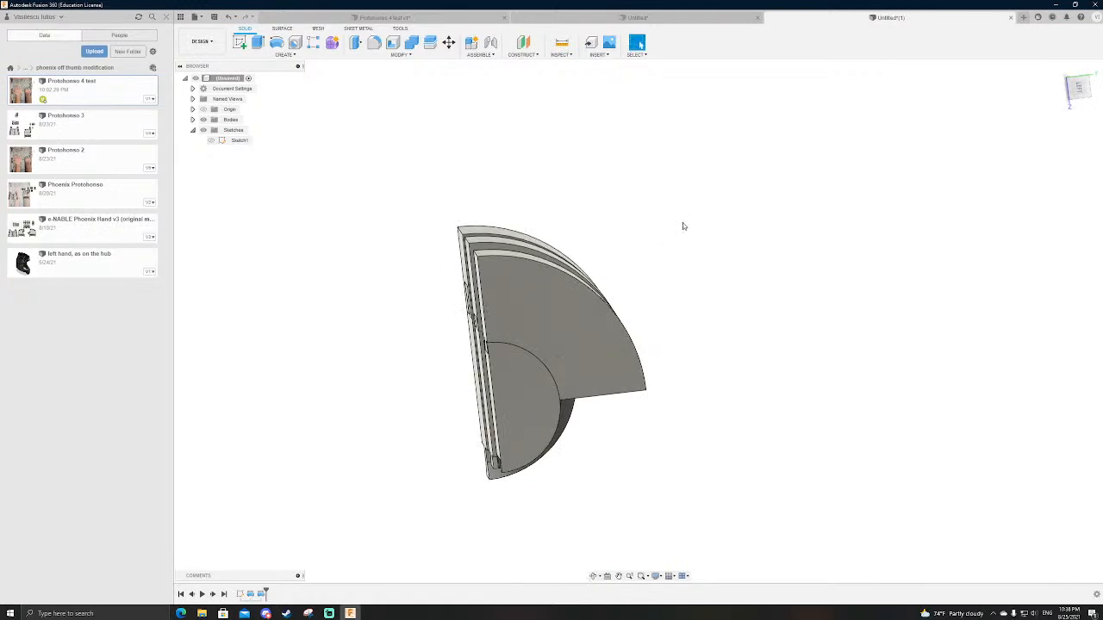
left_click(1077, 91)
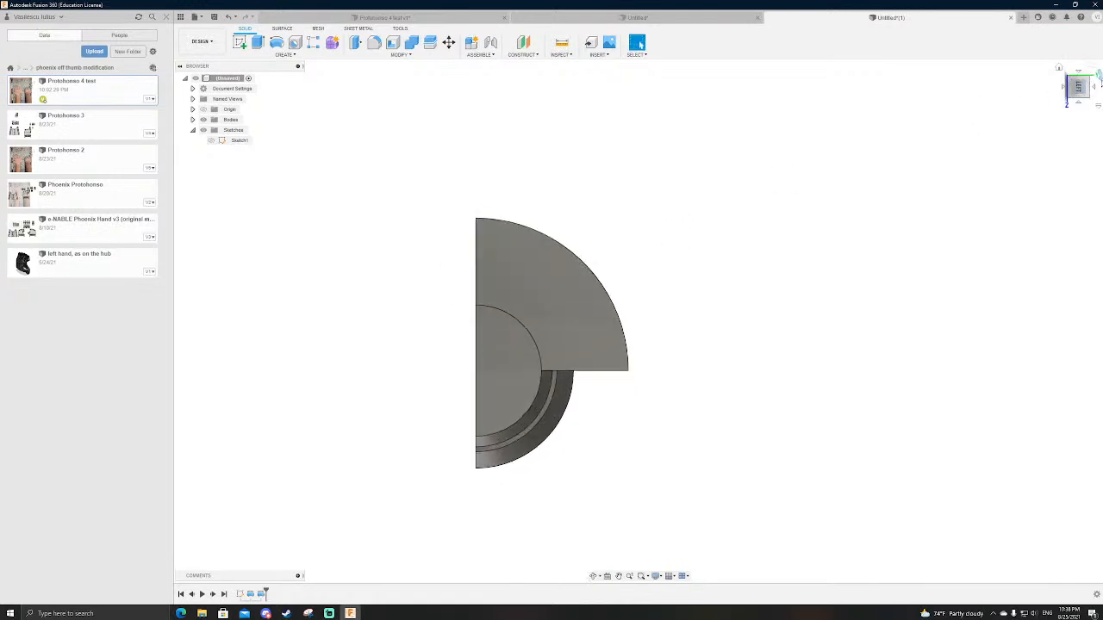
left_click(1099, 77)
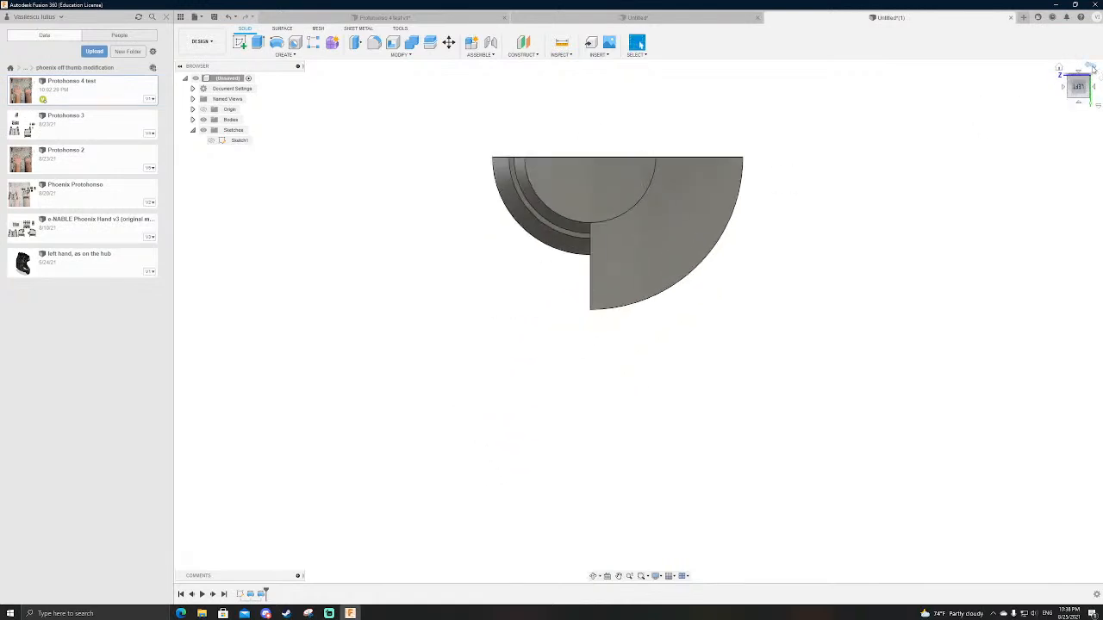
scroll(769, 456, "down", 3)
scroll(689, 306, "up", 3)
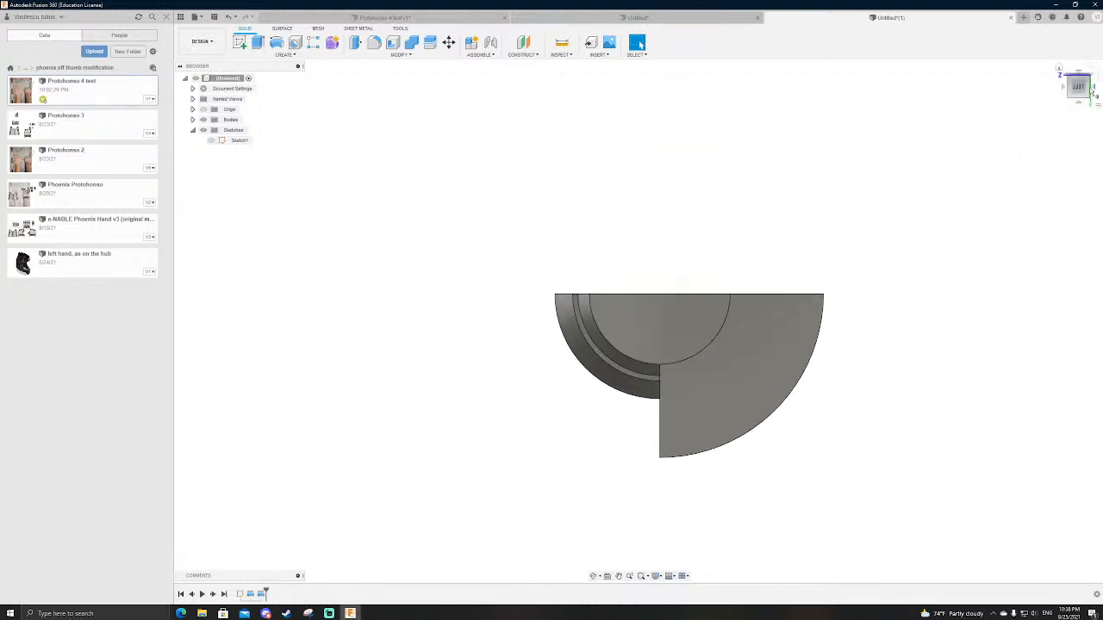
left_click(1095, 69)
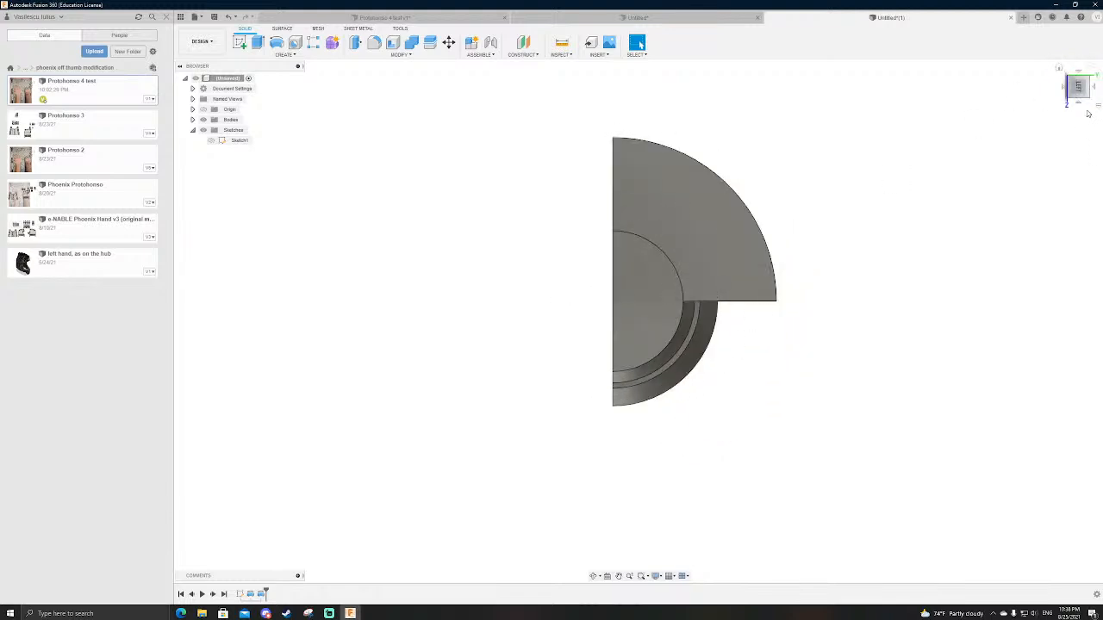
Step: Compare the revolved bodies with the rotating joint in the open hand-and-finger design, and return to the dovetail concept
left_click(384, 19)
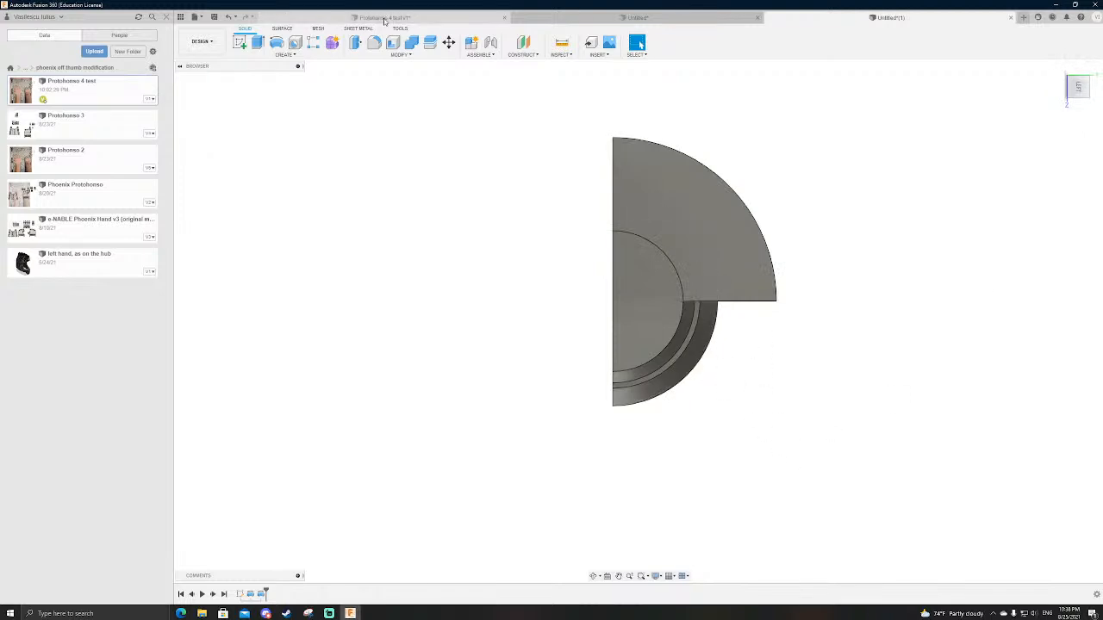
left_click(638, 17)
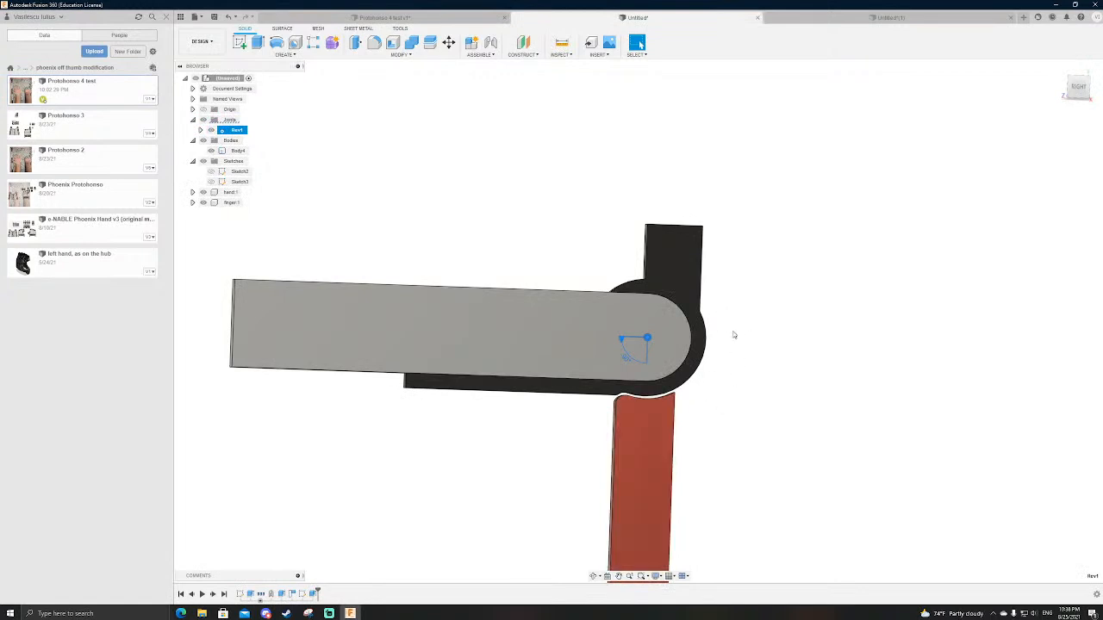
scroll(726, 336, "up", 2)
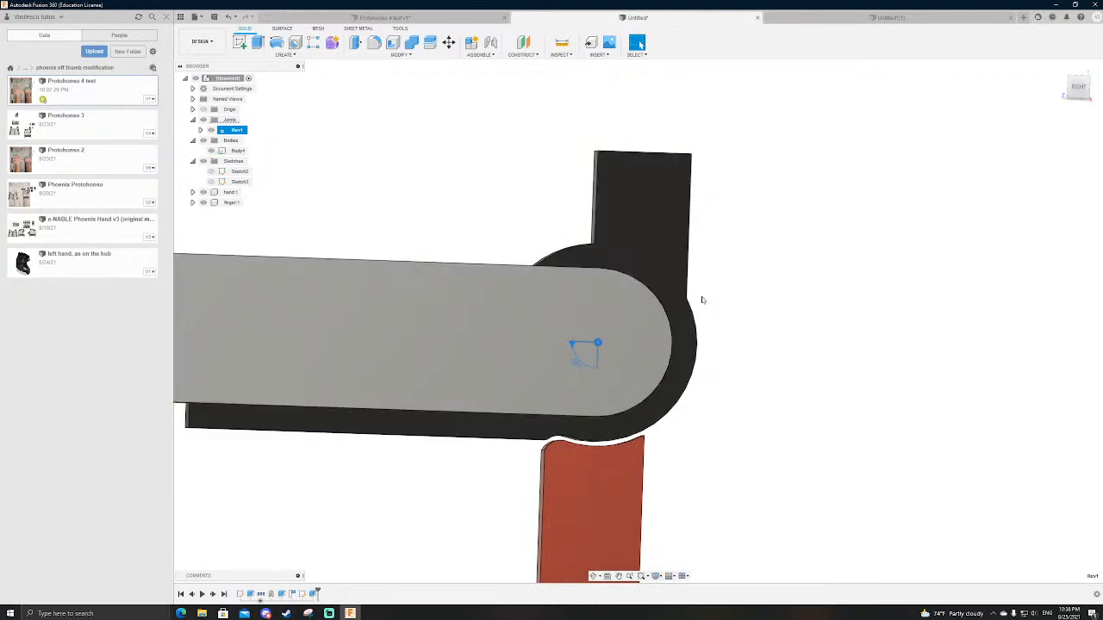
left_click(805, 19)
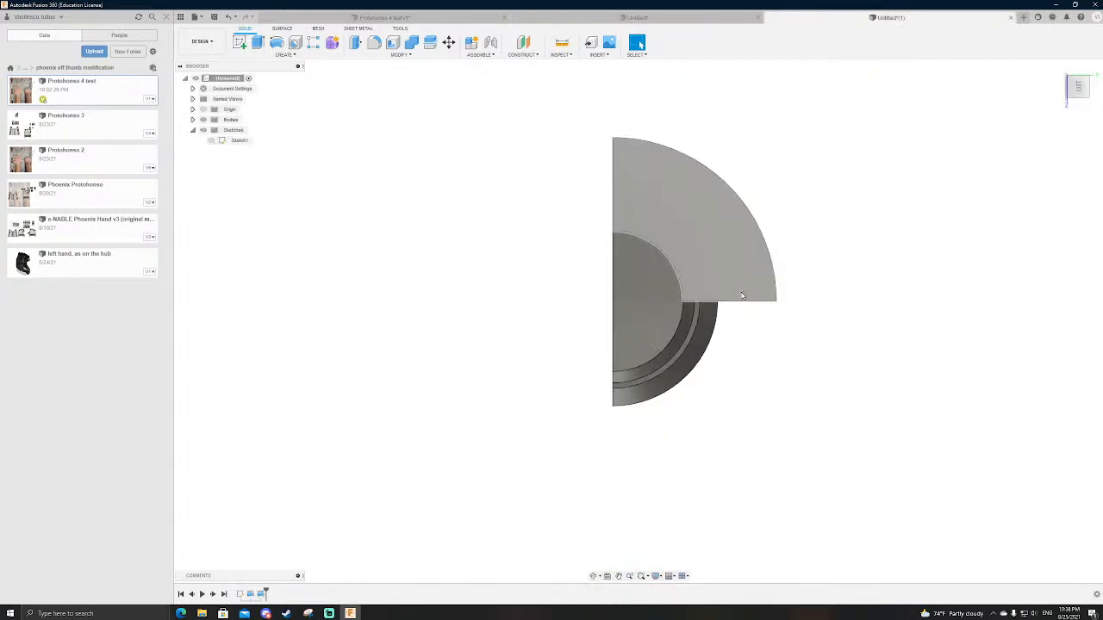
Step: Examine the revolved dovetail rails up close from below, comparing the shoulder faces of the second and third profiles
middle_click_drag(748, 366, 702, 349, "shift")
scroll(701, 349, "up", 4)
middle_click_drag(473, 388, 510, 431, "shift")
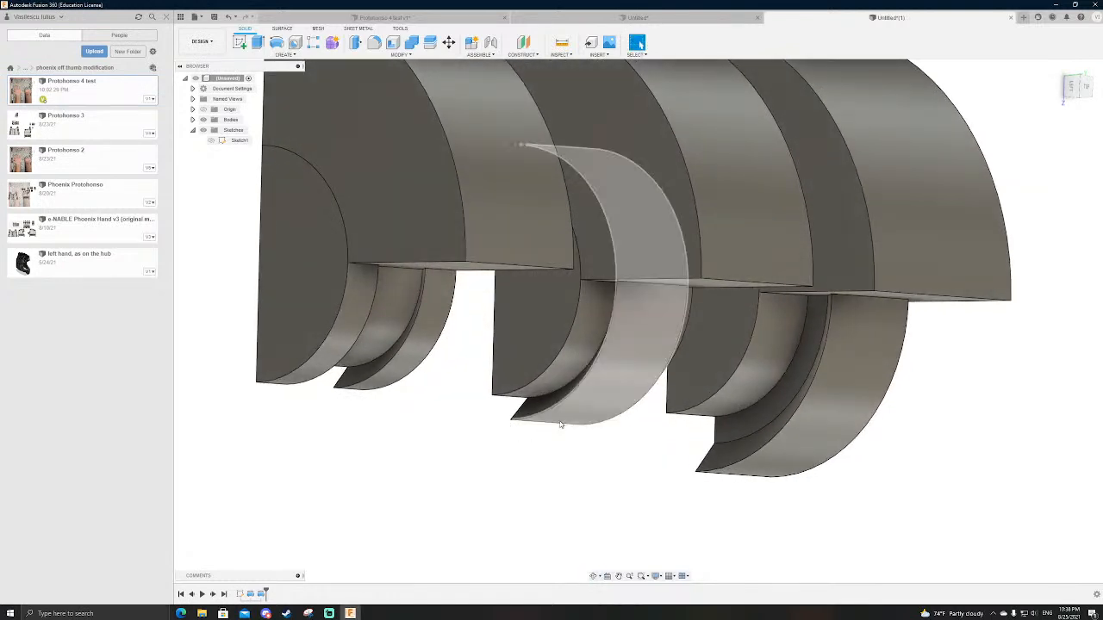
left_click(556, 379)
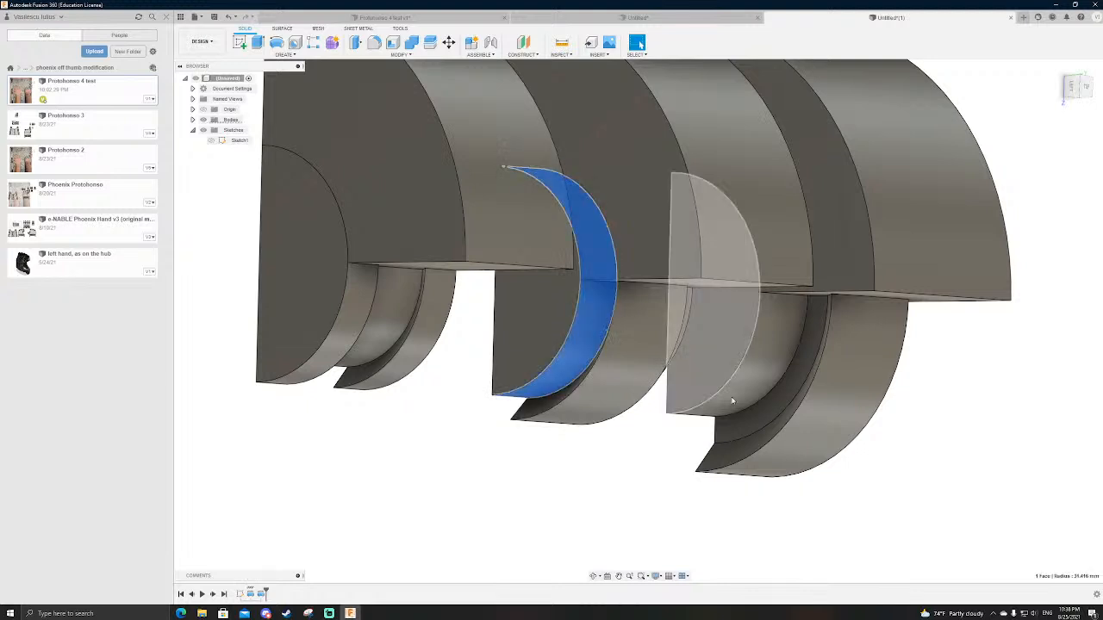
left_click(702, 396)
scroll(570, 386, "up", 3)
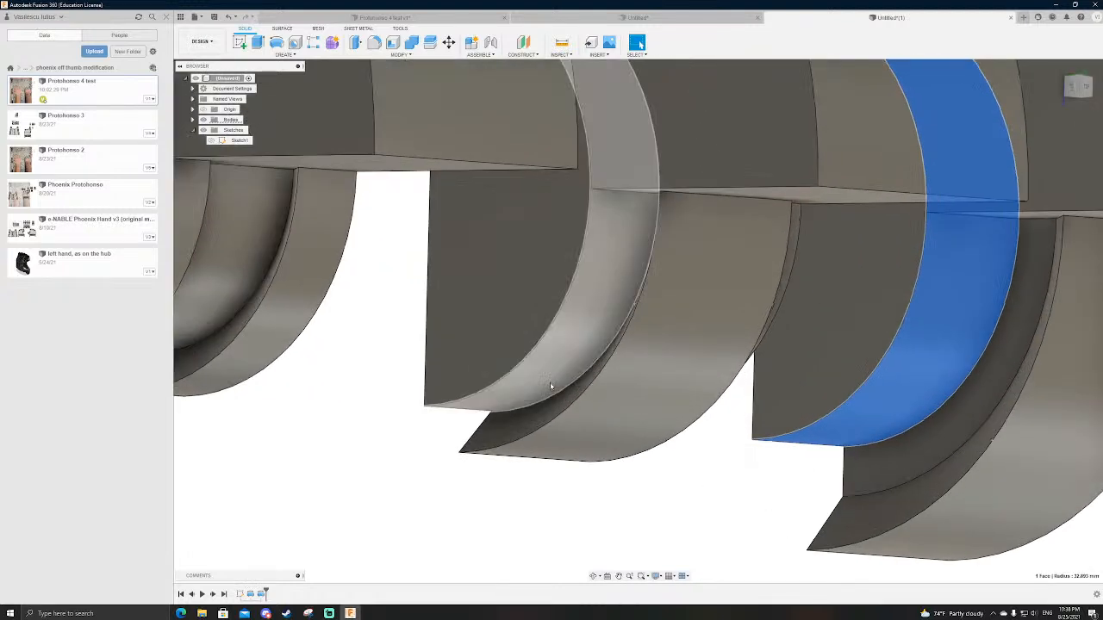
left_click(521, 383)
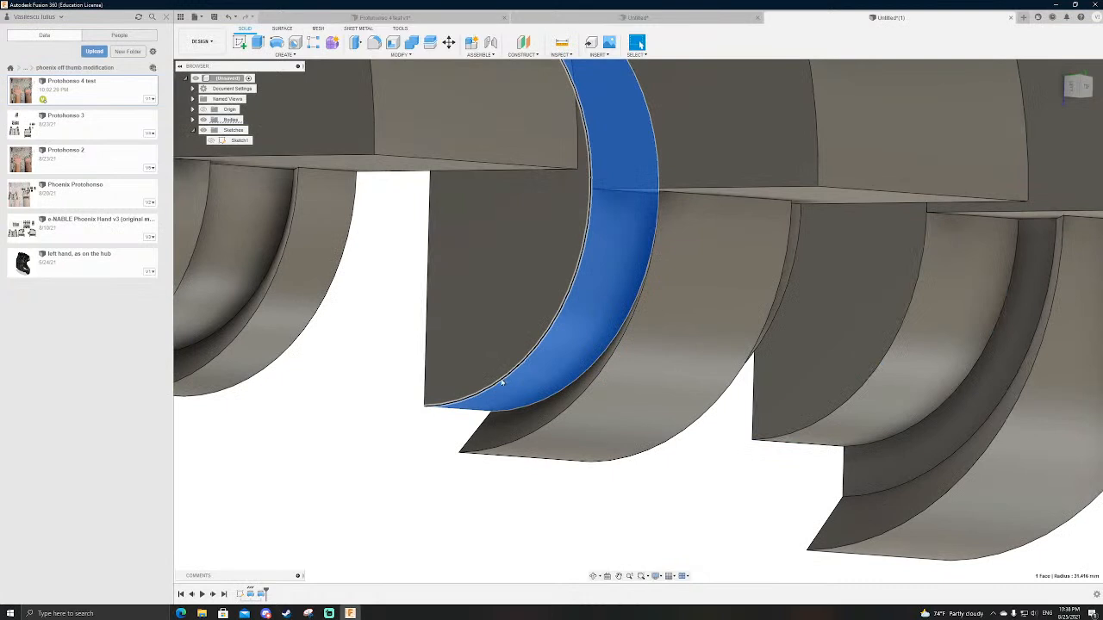
left_click(524, 483)
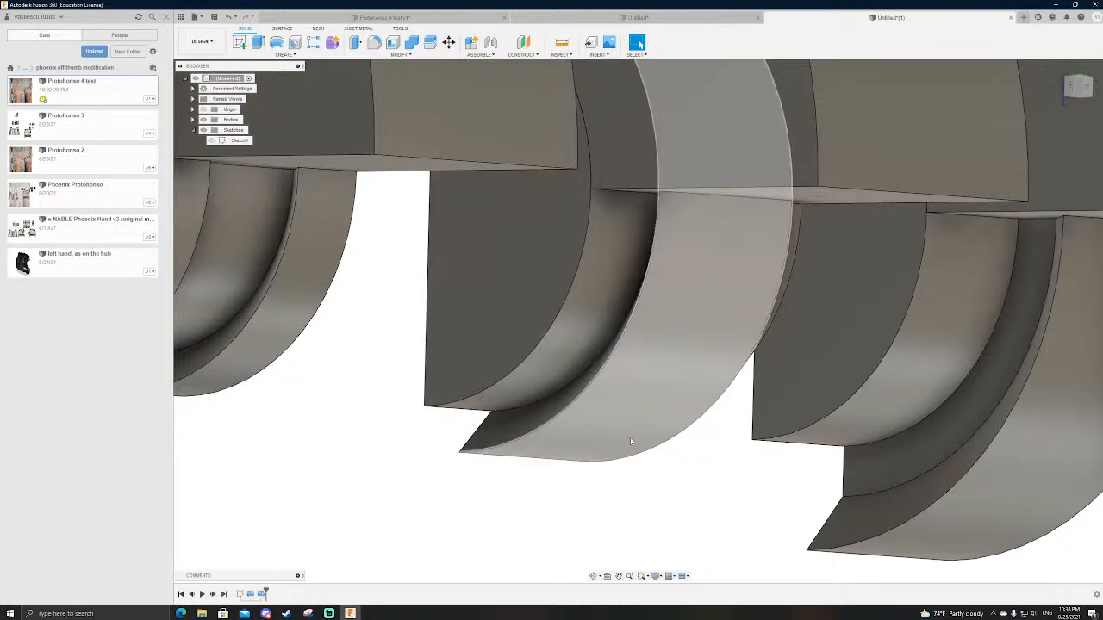
scroll(631, 442, "down", 3)
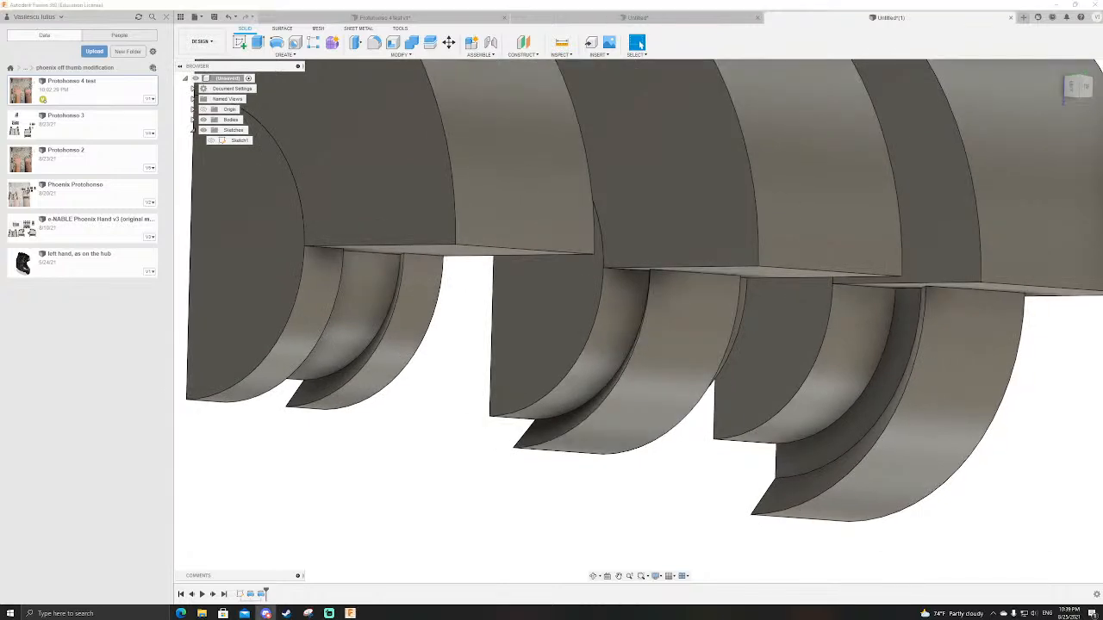
key("alt+Tab")
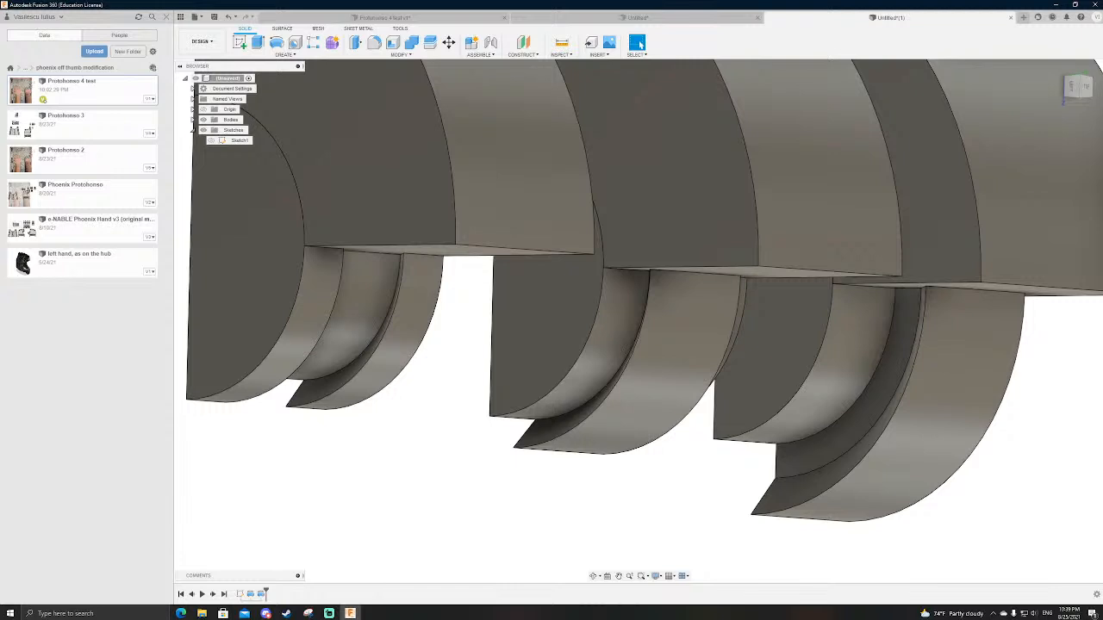
key("alt+Tab")
key("alt+Tab")
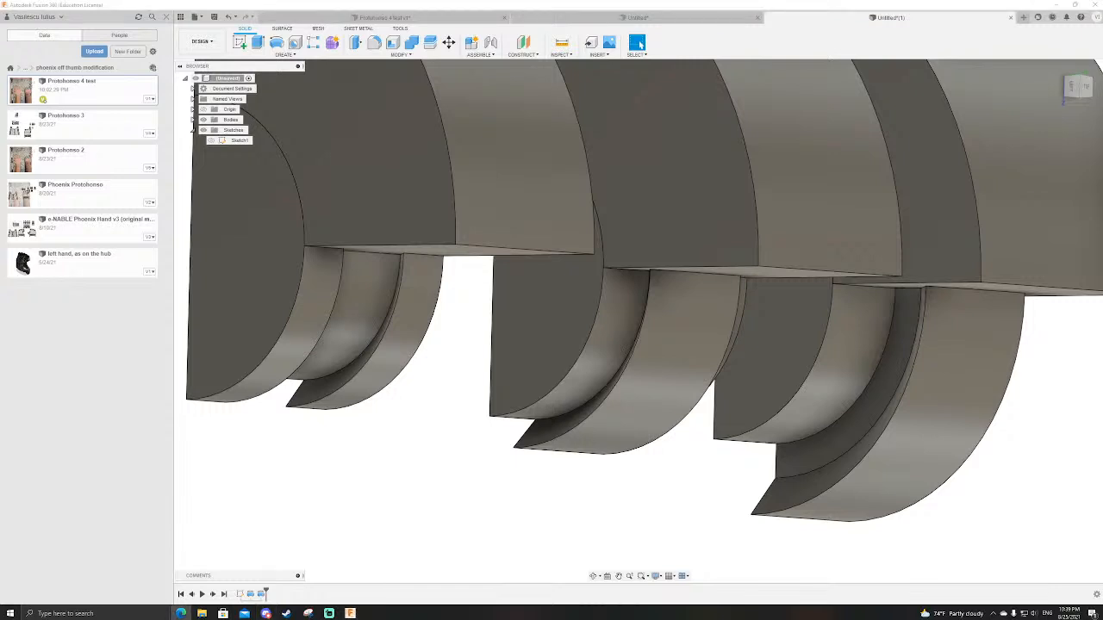
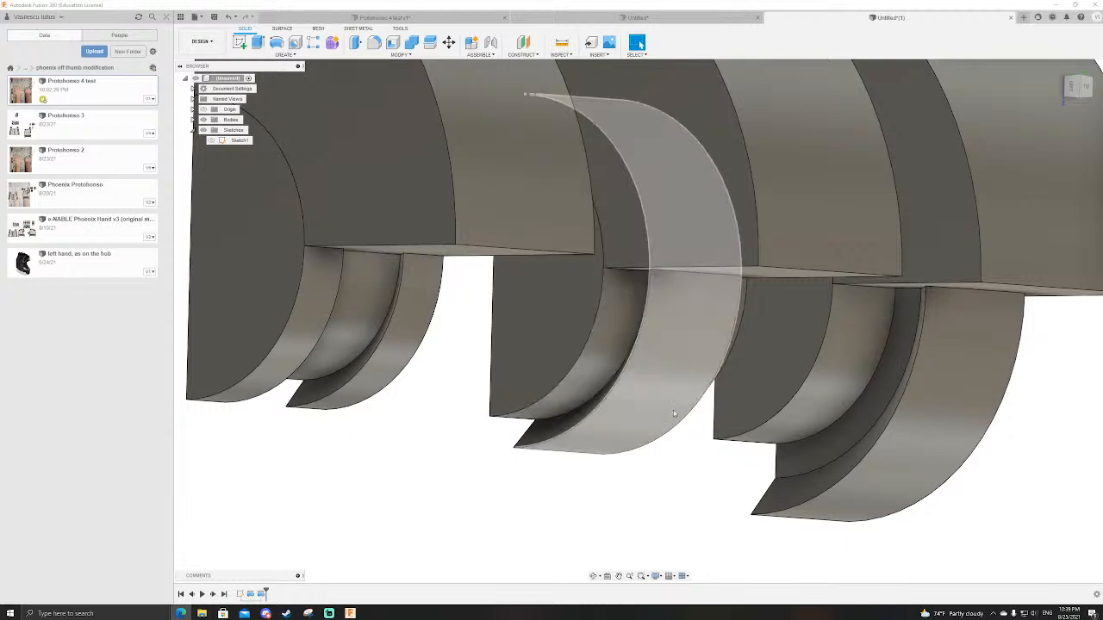
Step: Examine the three revolved dovetail rails up close from the left side and from underneath, checking how the shoulders and undercuts meet
scroll(724, 408, "down", 2)
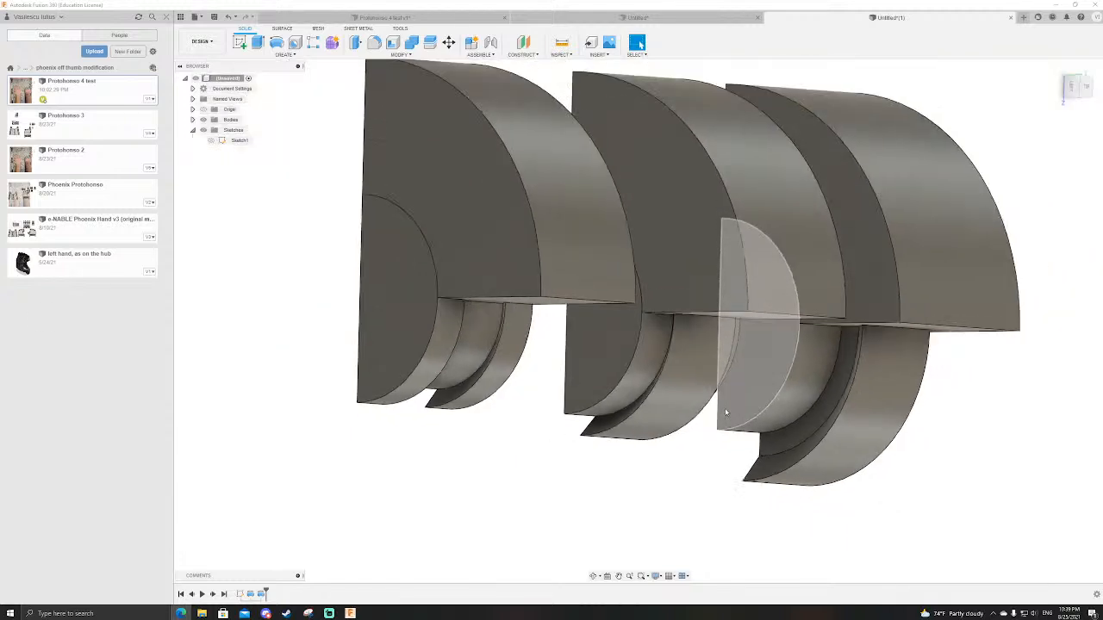
middle_click_drag(546, 365, 557, 363, "shift")
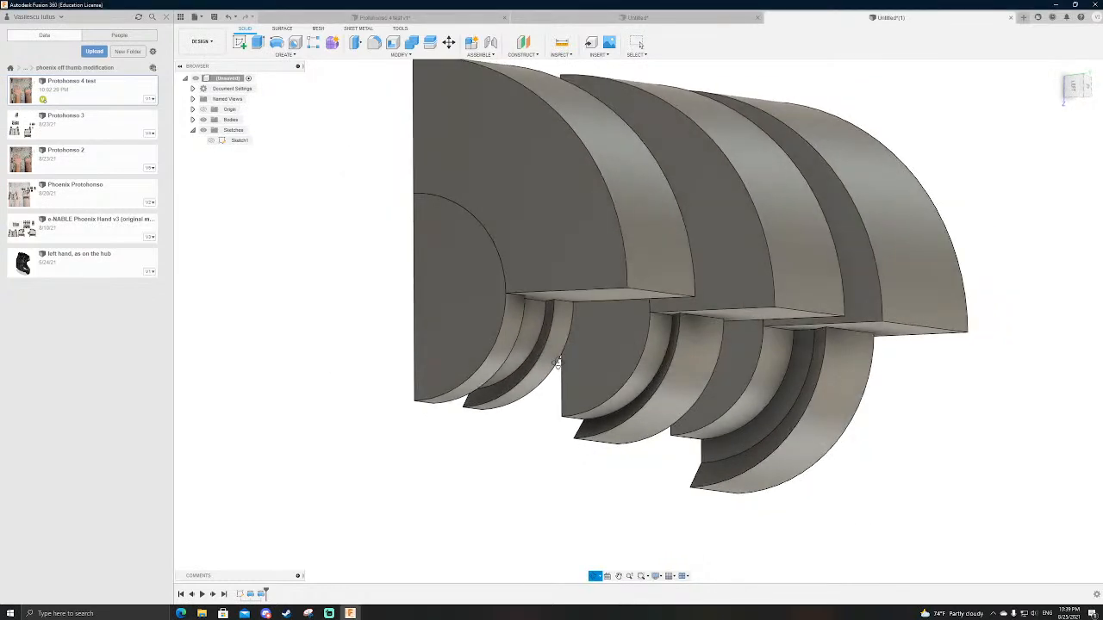
scroll(658, 356, "up", 4)
scroll(745, 398, "down", 3)
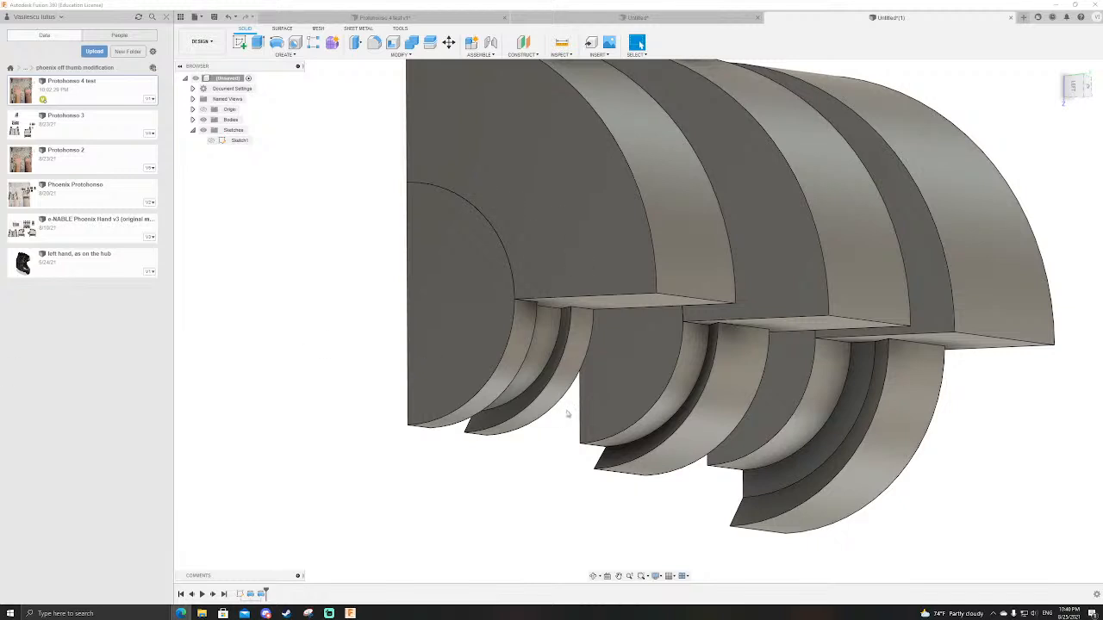
middle_click_drag(556, 486, 870, 223, "shift")
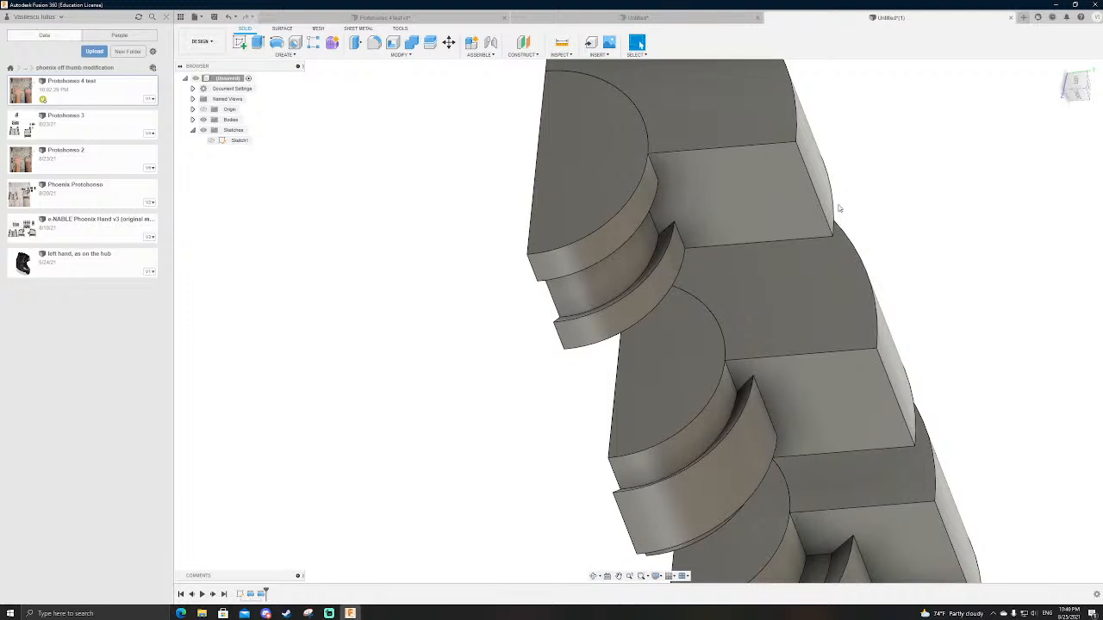
scroll(839, 207, "down", 3)
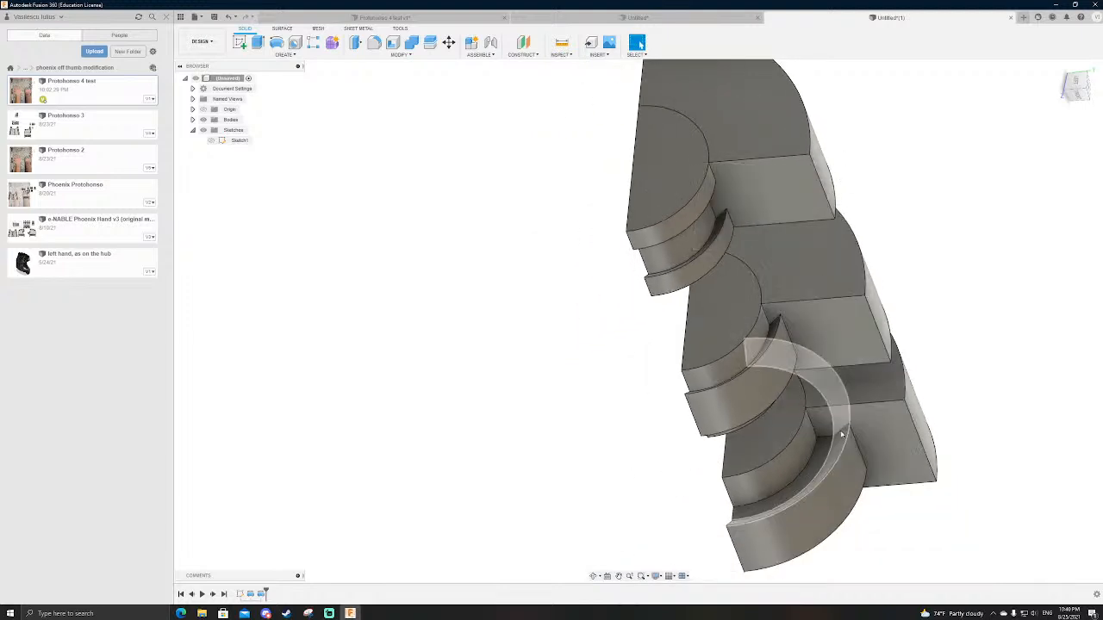
scroll(843, 433, "up", 3)
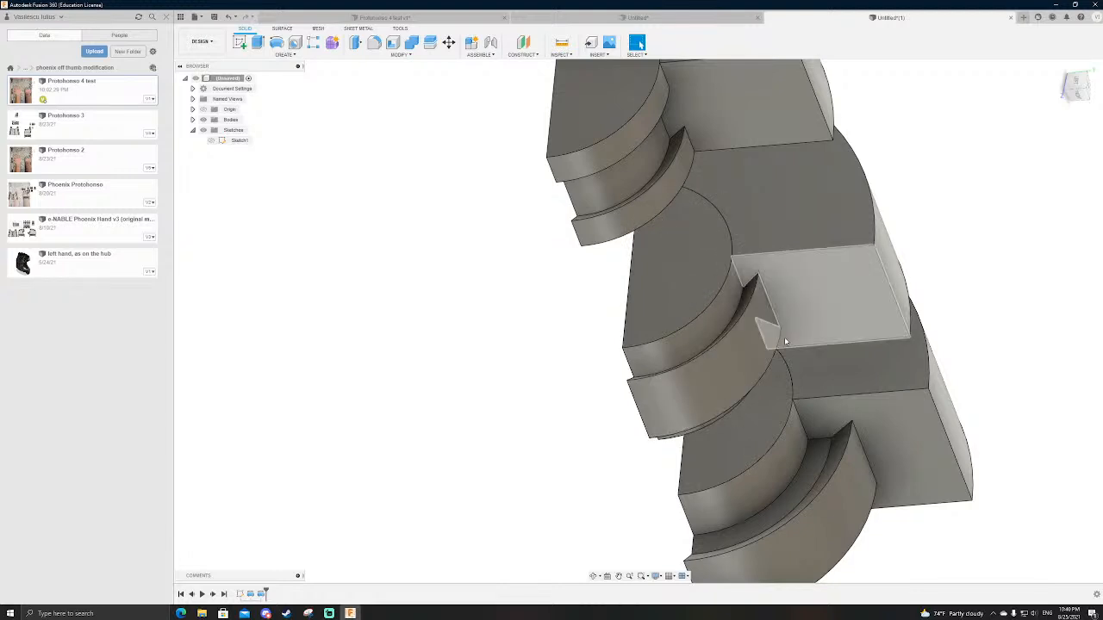
scroll(721, 492, "down", 3)
scroll(821, 291, "up", 3)
middle_click_drag(882, 308, 972, 395, "shift")
scroll(832, 463, "up", 3)
left_click(780, 406)
scroll(780, 407, "down", 3)
middle_click_drag(802, 419, 876, 443, "shift")
left_click(721, 489)
middle_click_drag(810, 503, 853, 401, "shift")
Step: Compare the three dovetail profiles straight on from the bottom view, highlighting the mating faces of the second and third profiles
left_click(1077, 86)
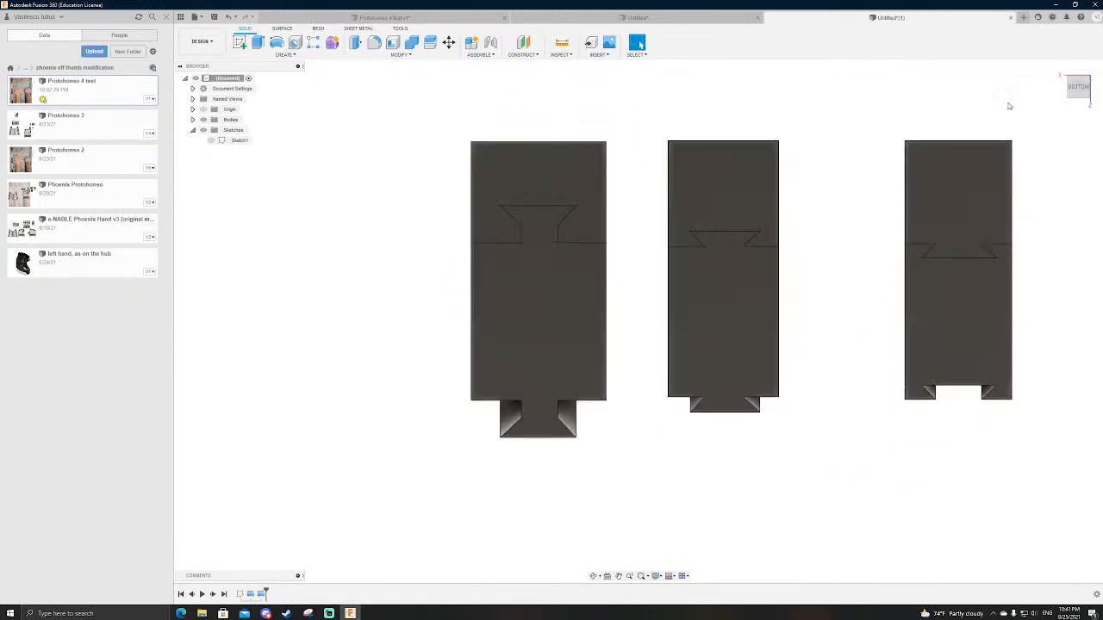
scroll(753, 343, "down", 4)
scroll(764, 341, "up", 4)
left_click(740, 342)
left_click(1003, 328)
left_click(741, 336)
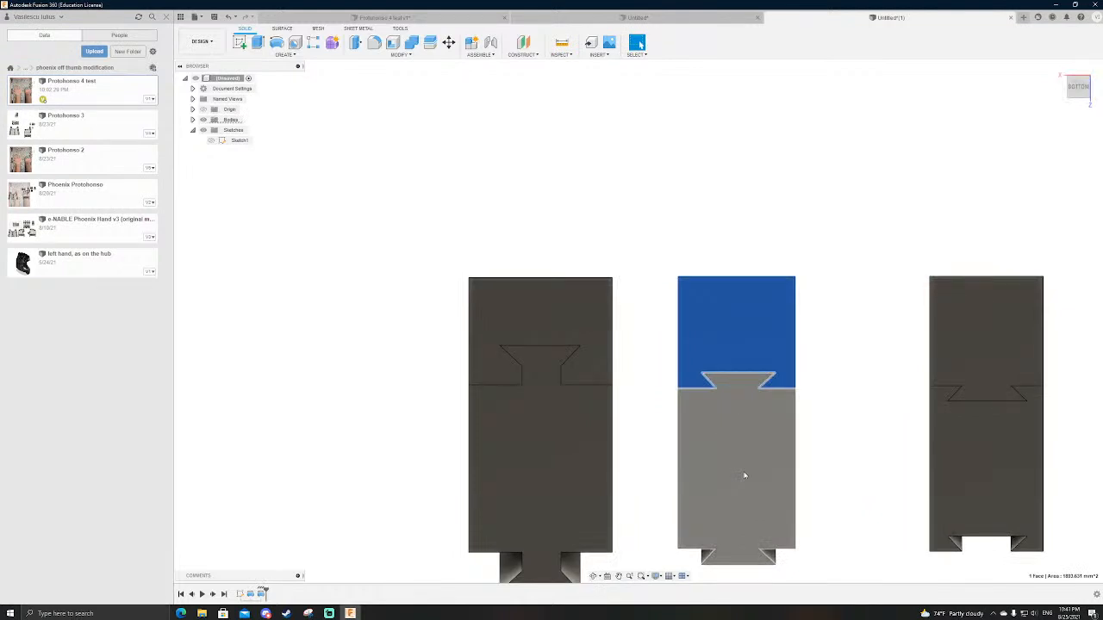
left_click(744, 475)
left_click(996, 470)
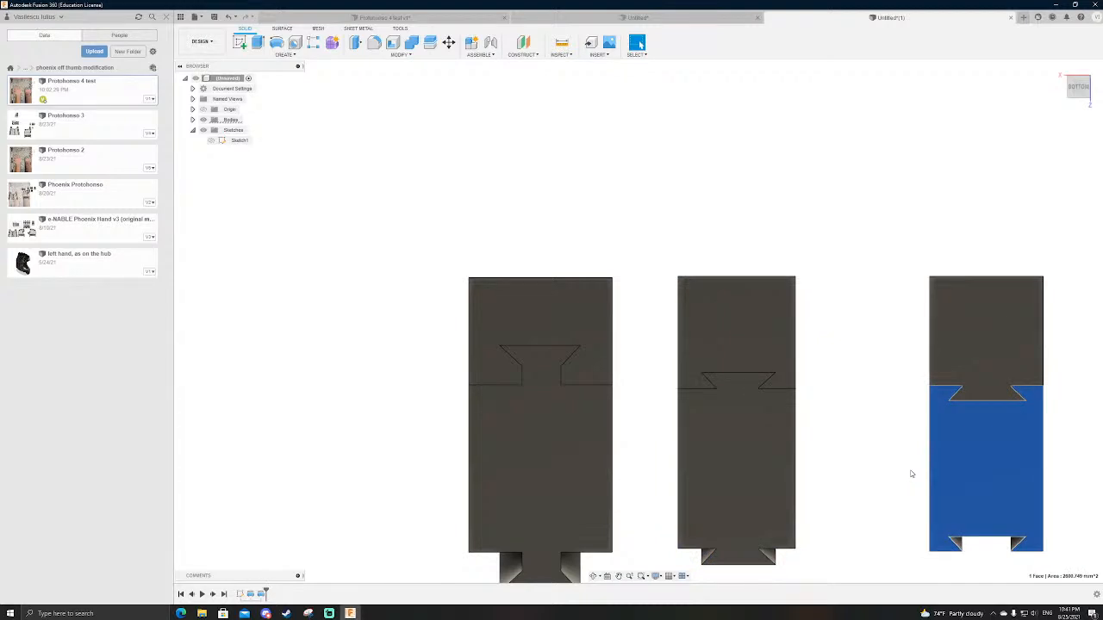
left_click(873, 287)
scroll(850, 320, "down", 2)
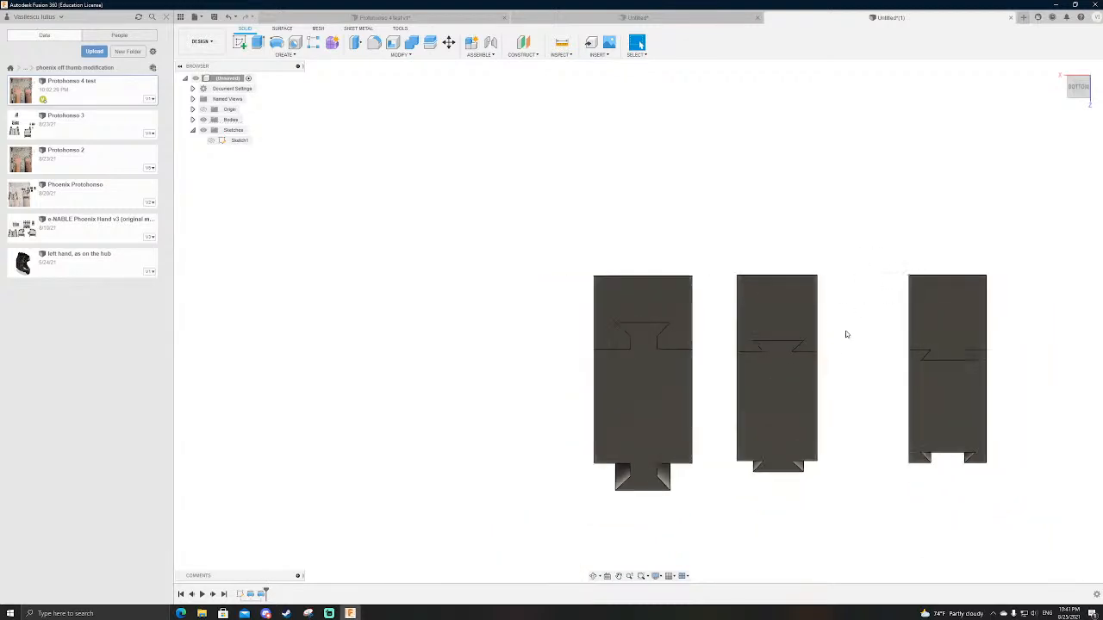
scroll(842, 349, "up", 2)
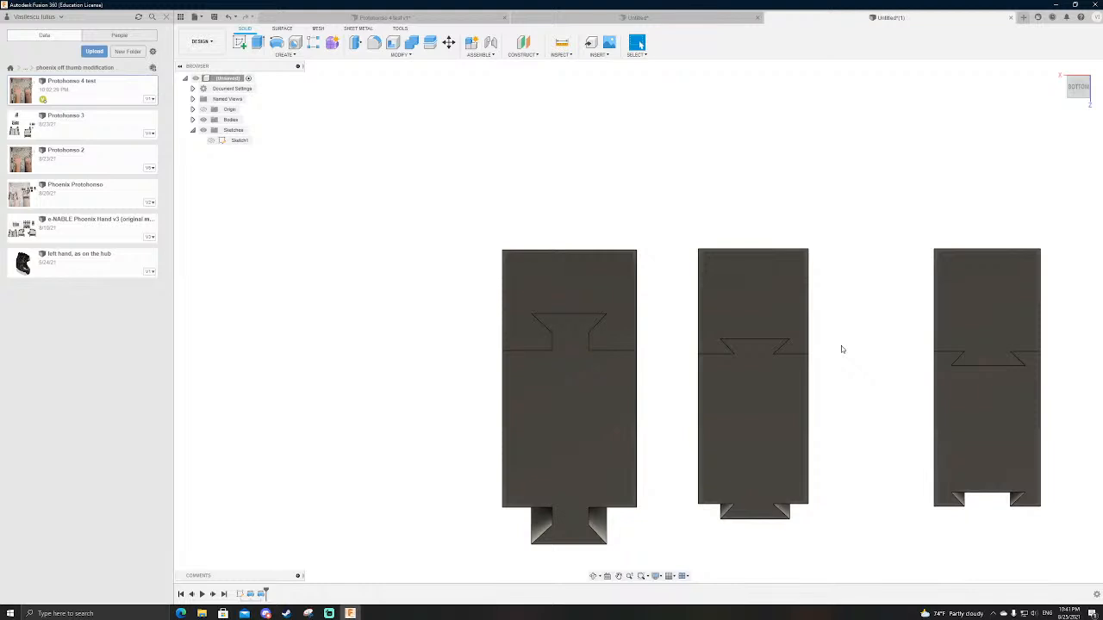
Step: Inspect the palm's knuckle end from the right side in the Protobonso 4 test design, and return to the dovetail concept
left_click(405, 18)
scroll(862, 320, "down", 2)
middle_click_drag(837, 504, 869, 492, "shift")
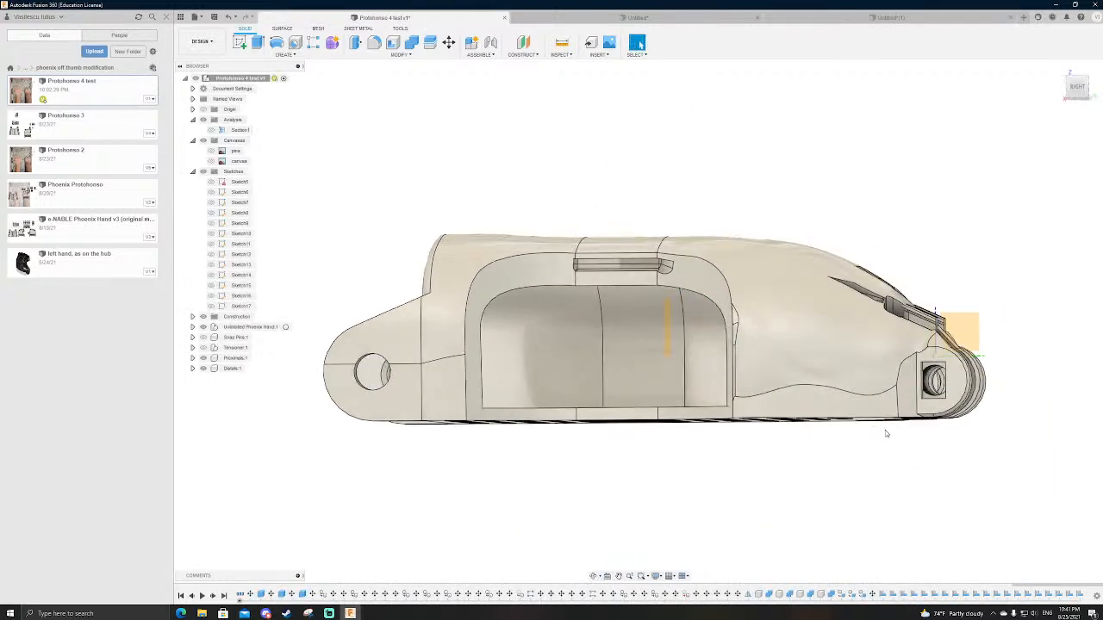
left_click(857, 18)
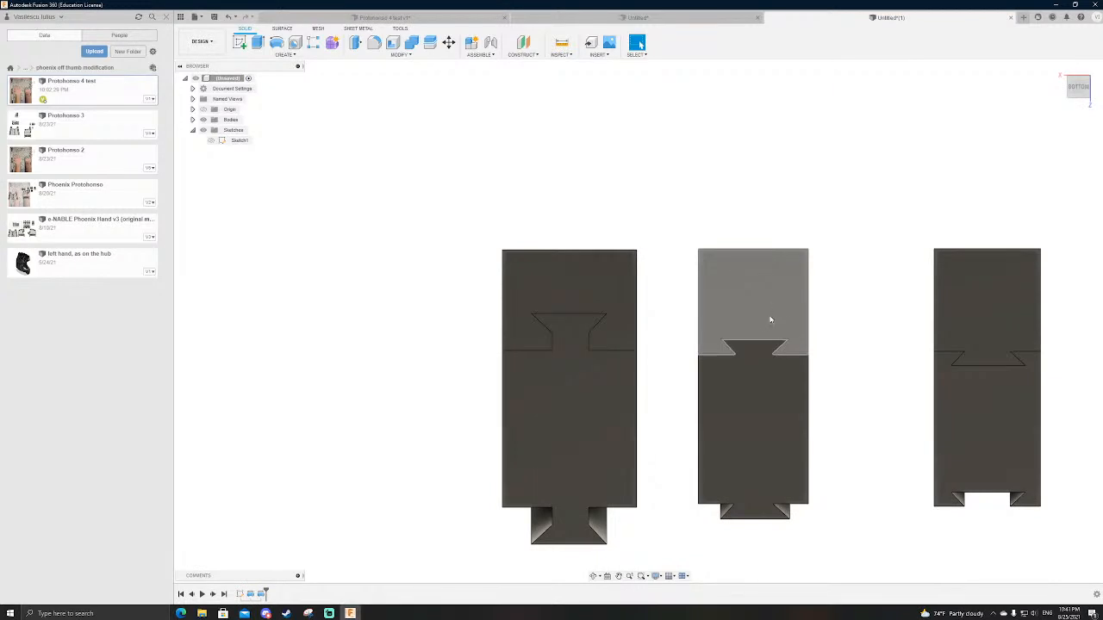
Step: Compare the black joint ring in the hand-and-finger design with the dovetail profiles, switching back and forth between the two designs
left_click(640, 17)
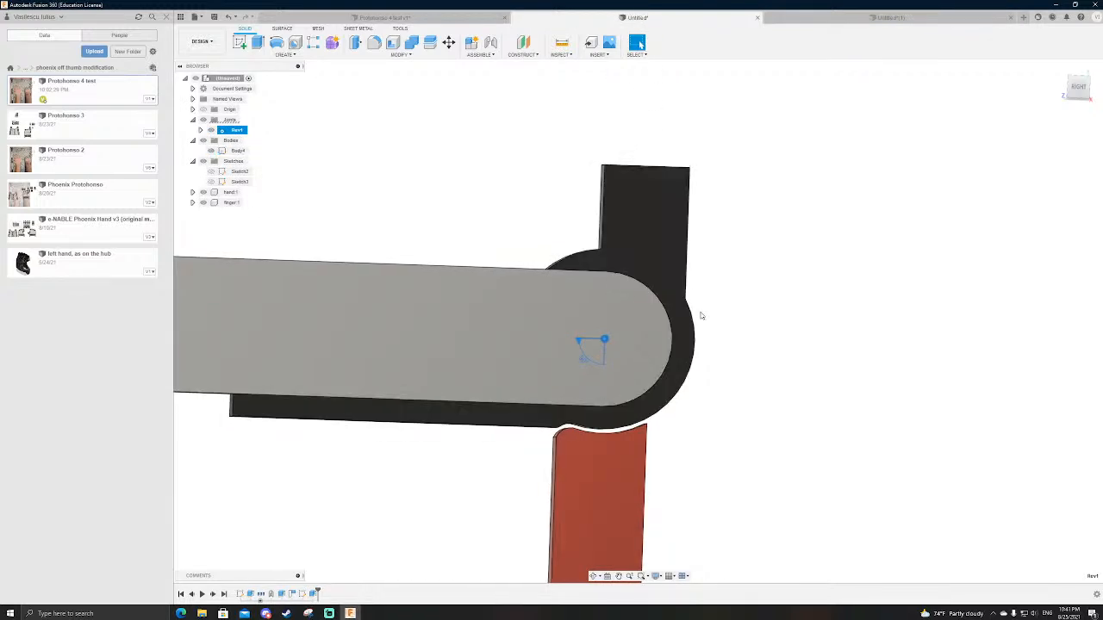
scroll(679, 306, "up", 5)
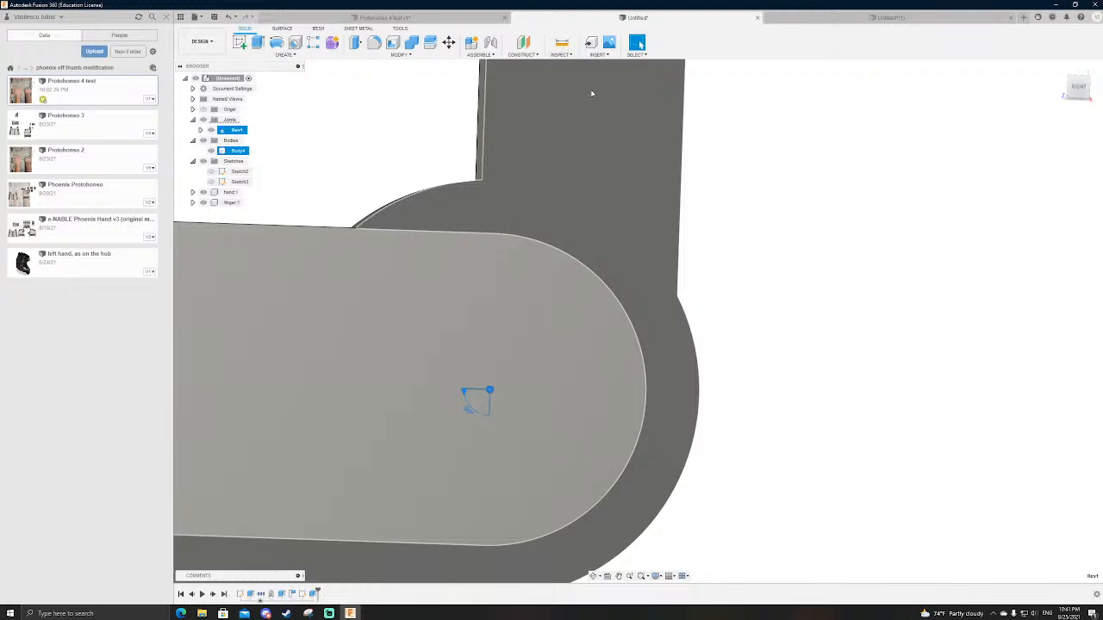
scroll(664, 315, "down", 3)
middle_click_drag(750, 308, 739, 303, "shift")
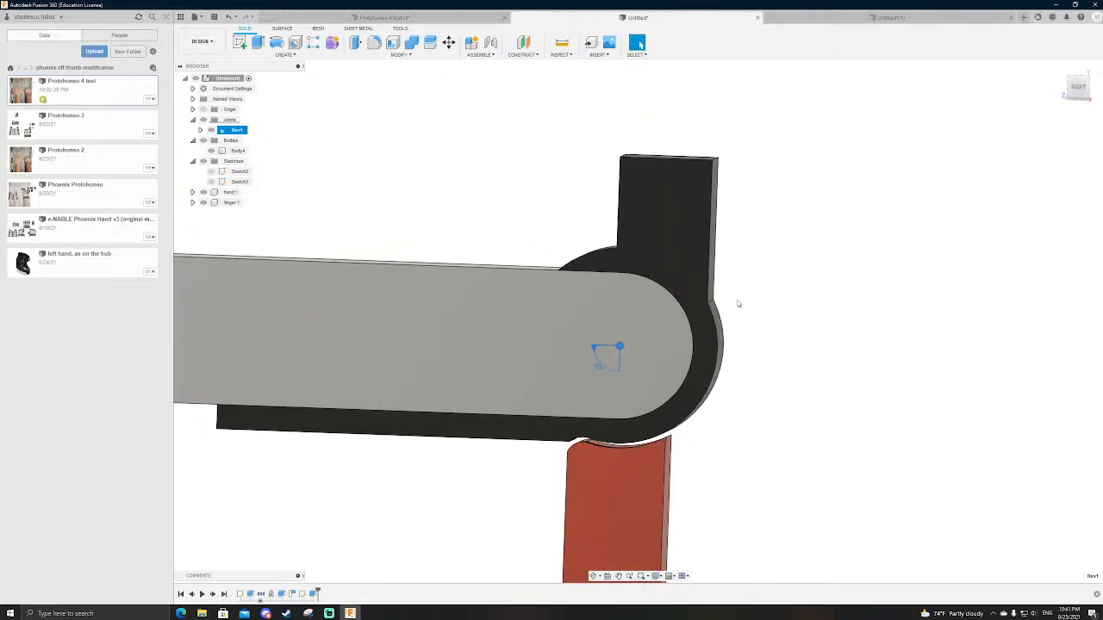
left_click(865, 19)
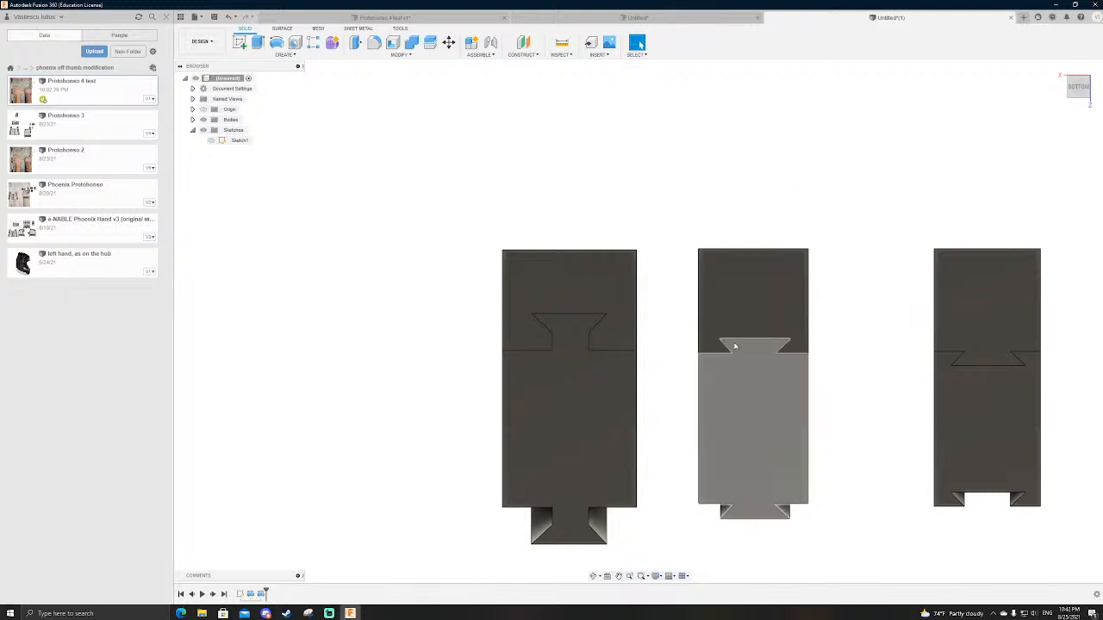
left_click(696, 17)
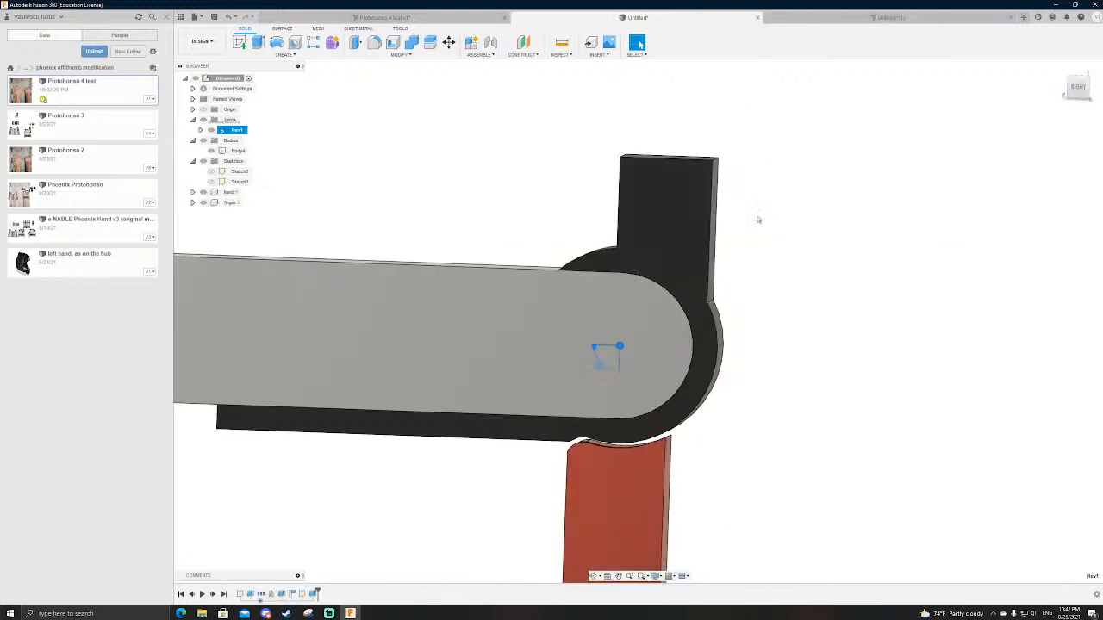
left_click(807, 22)
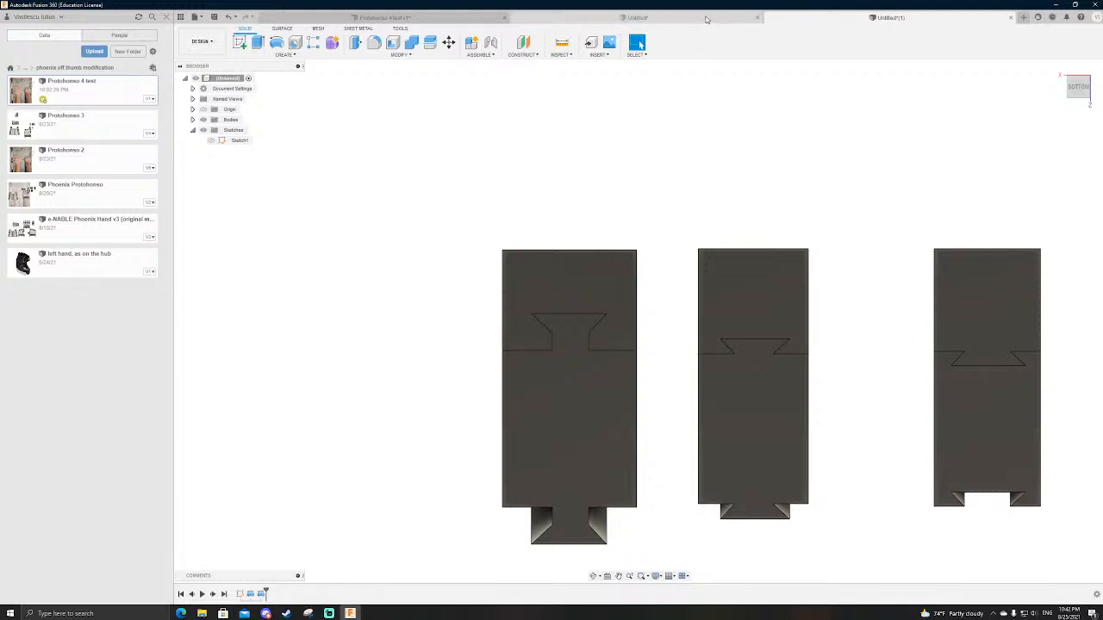
left_click(705, 19)
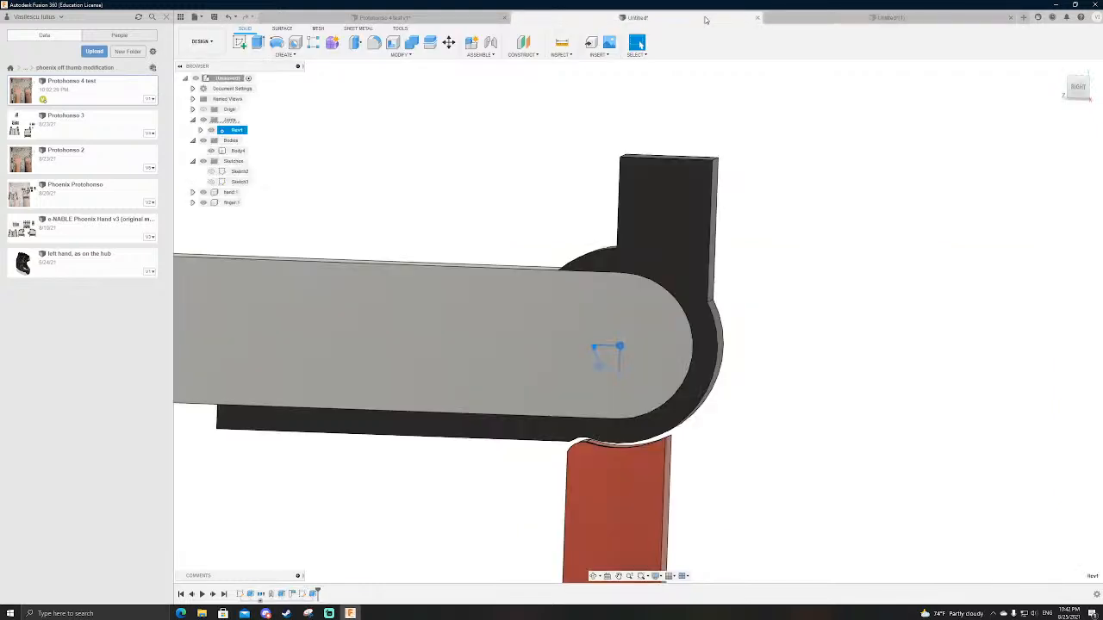
left_click(888, 18)
Step: Edit the black joint body's extrusion in the hand-and-finger design to exclude the upright rectangular profile above the ring
left_click(693, 19)
double_click(240, 595)
left_click(763, 43)
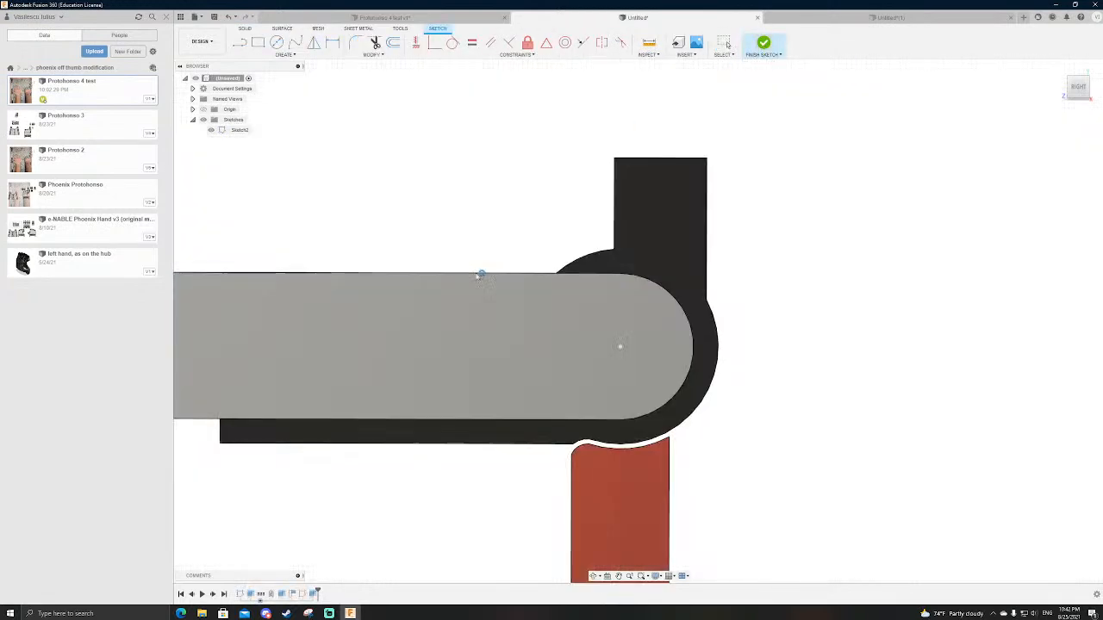
double_click(281, 594)
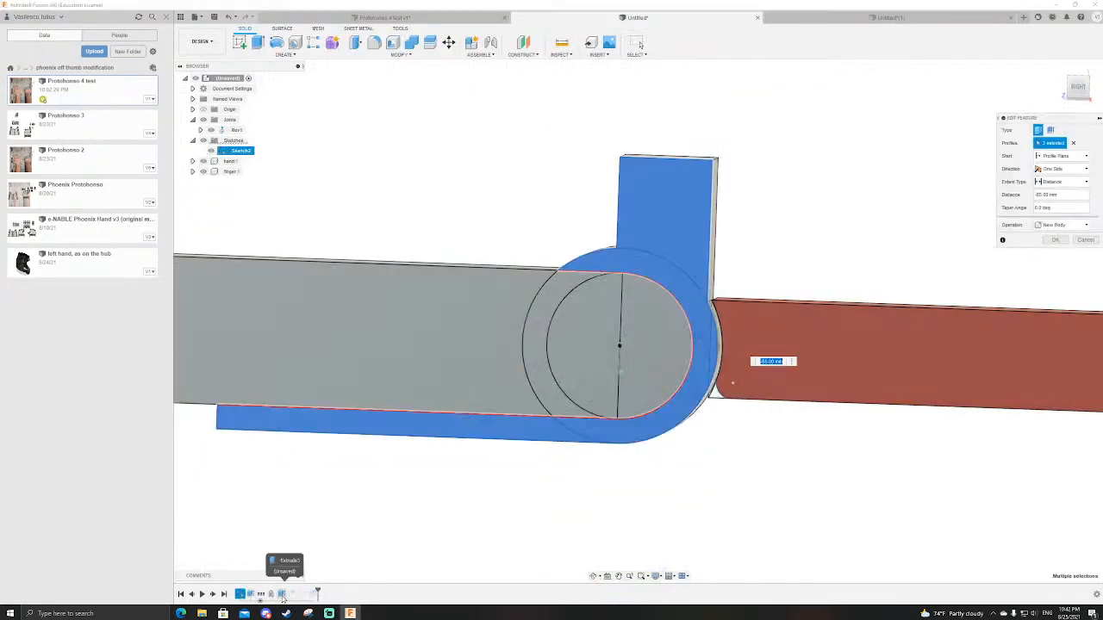
left_click(679, 194)
key("Return")
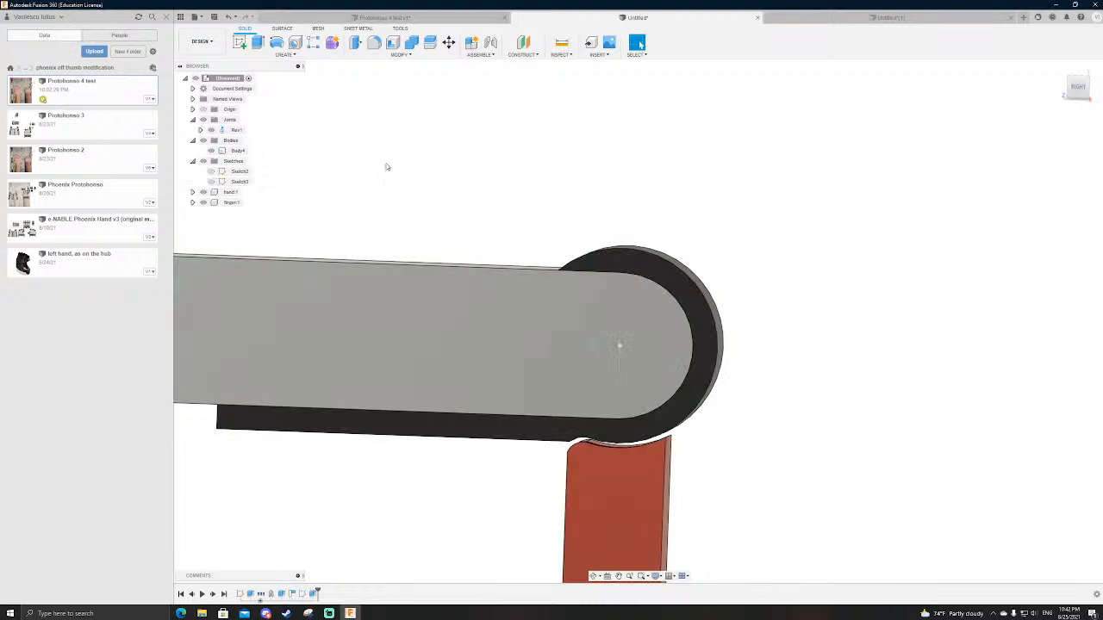
middle_click_drag(425, 155, 475, 254, "shift")
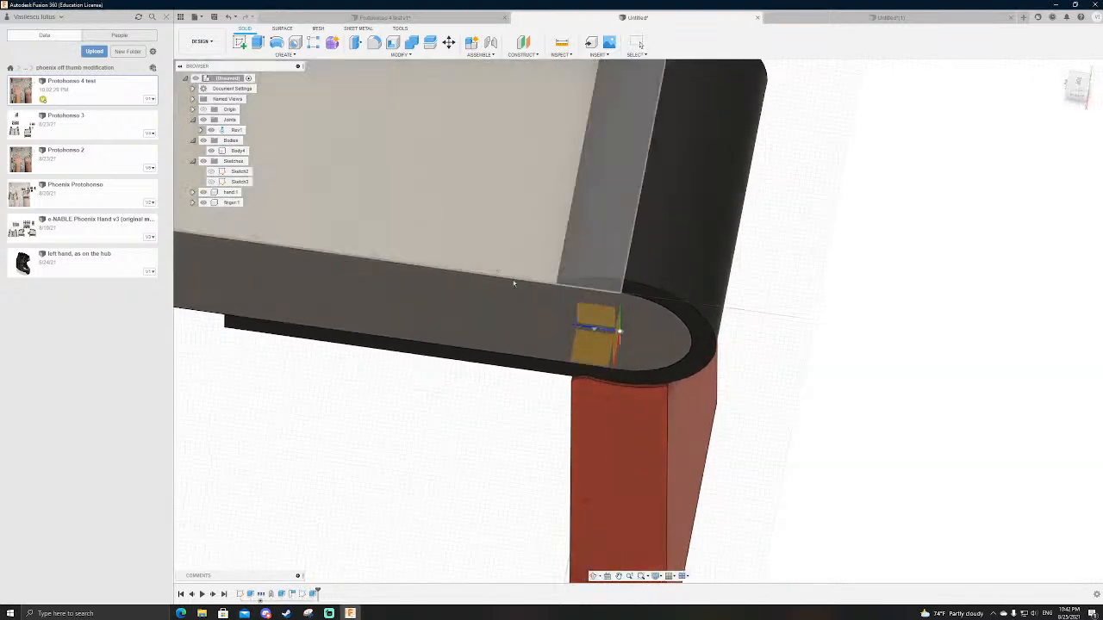
left_click(591, 357)
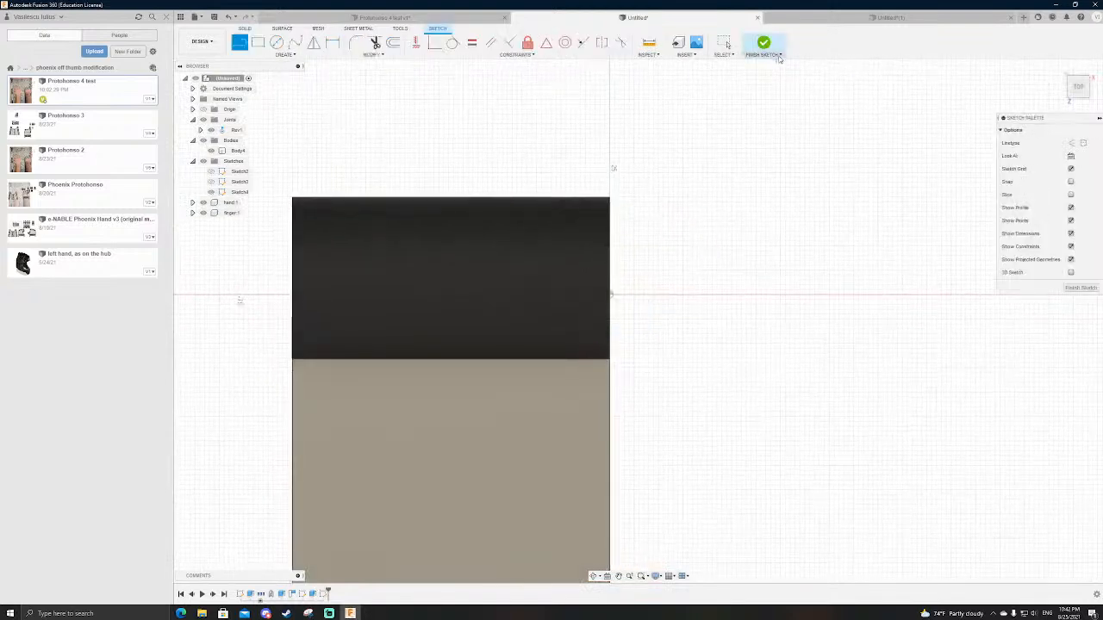
left_click(765, 45)
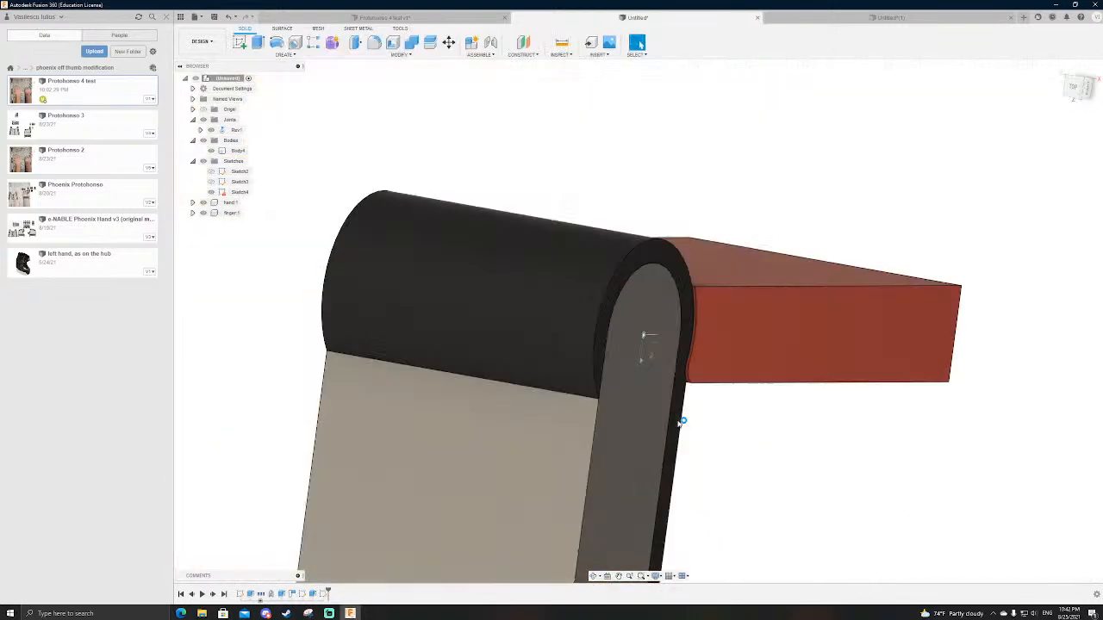
key("ctrl+z")
key("ctrl+z")
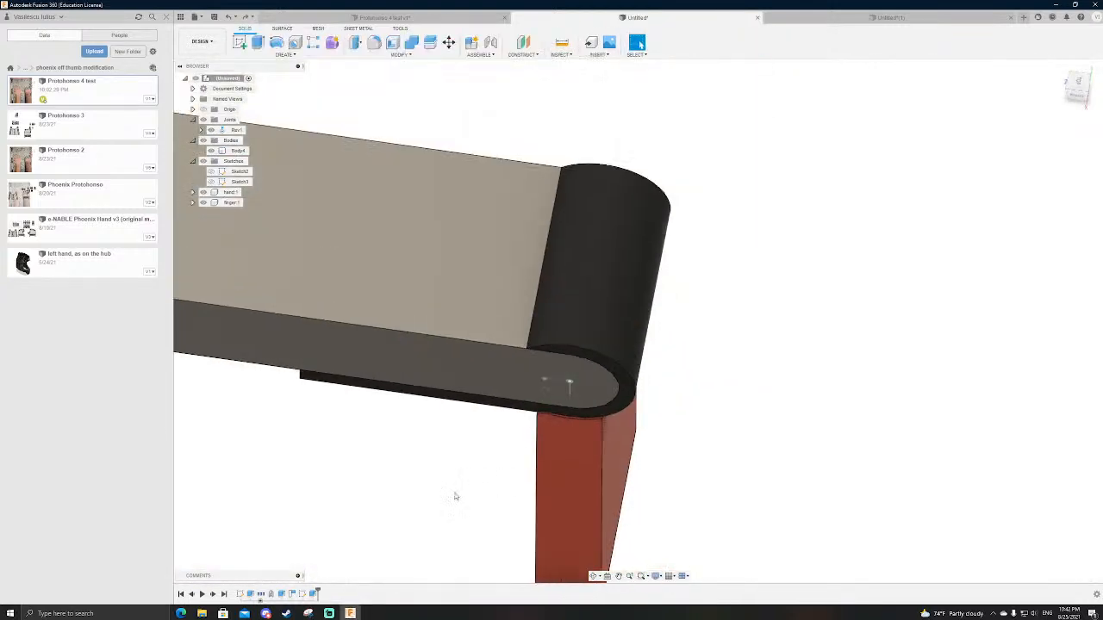
key("ctrl+z")
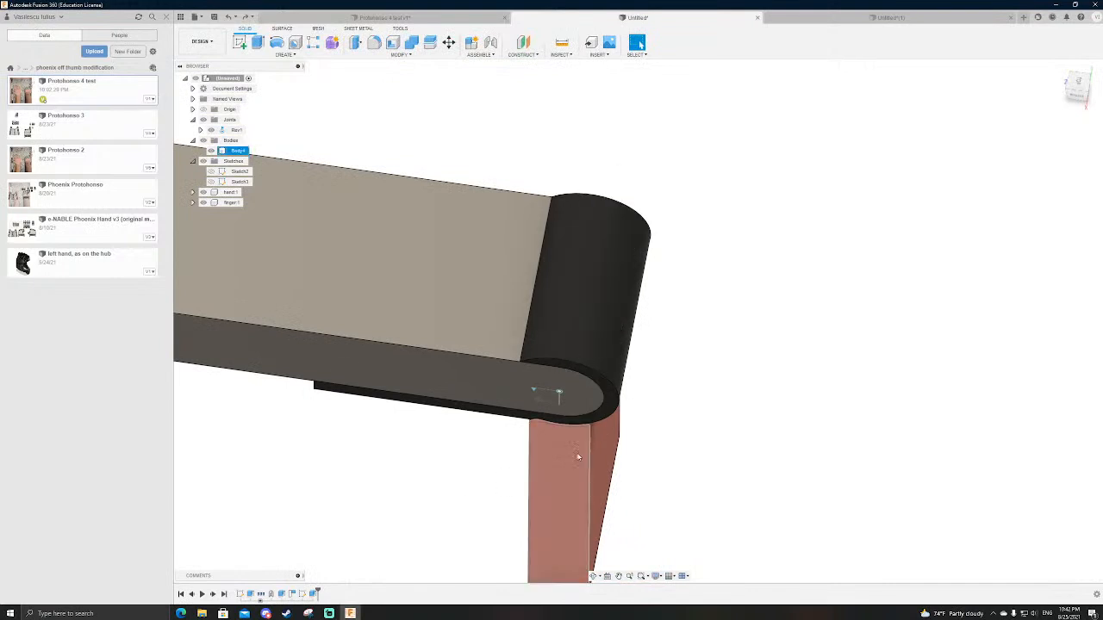
Step: Drive the revolute joint to a rotation of 0° so the red finger lines up straight with the hand
right_click(236, 130)
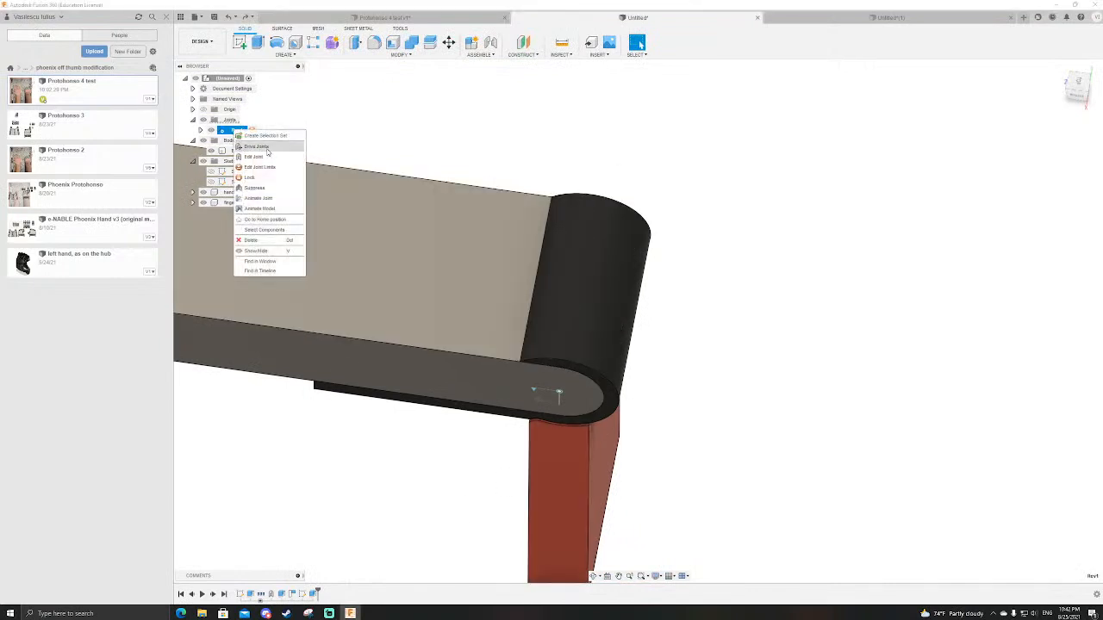
left_click(269, 151)
type("0")
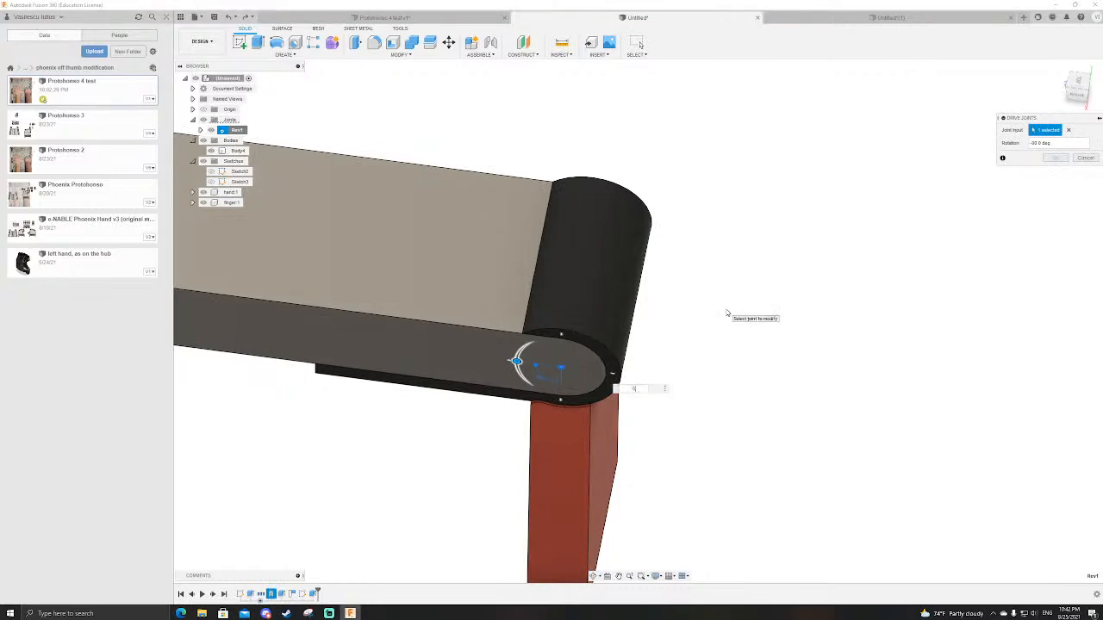
key("Return")
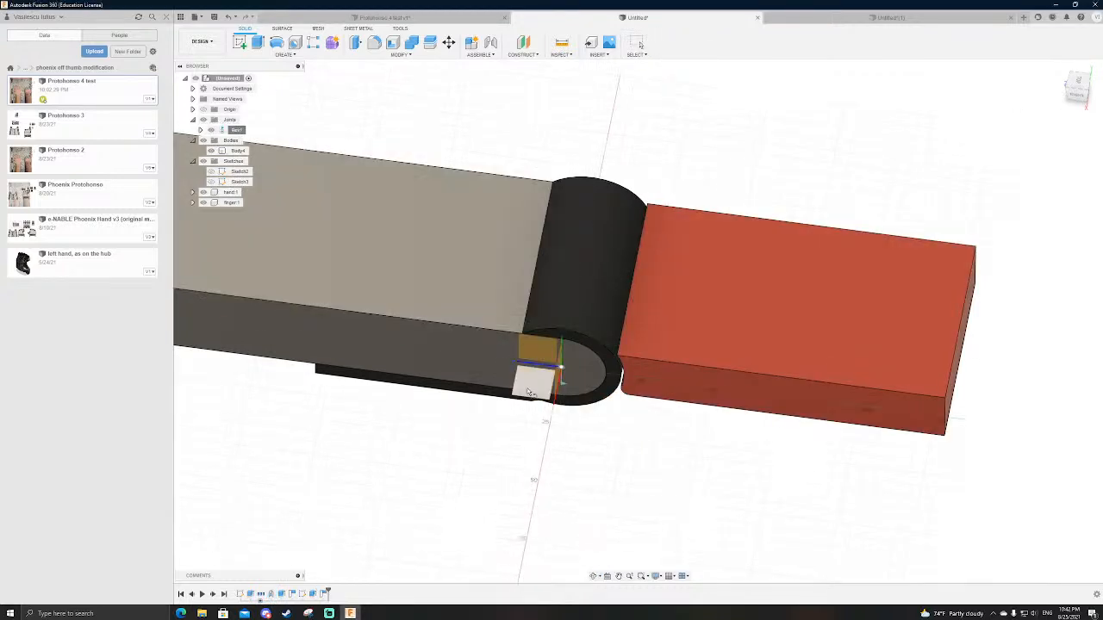
Step: Create a sketch on the horizontal origin plane through the joint and turn on Slice to section the bodies
left_click(529, 376)
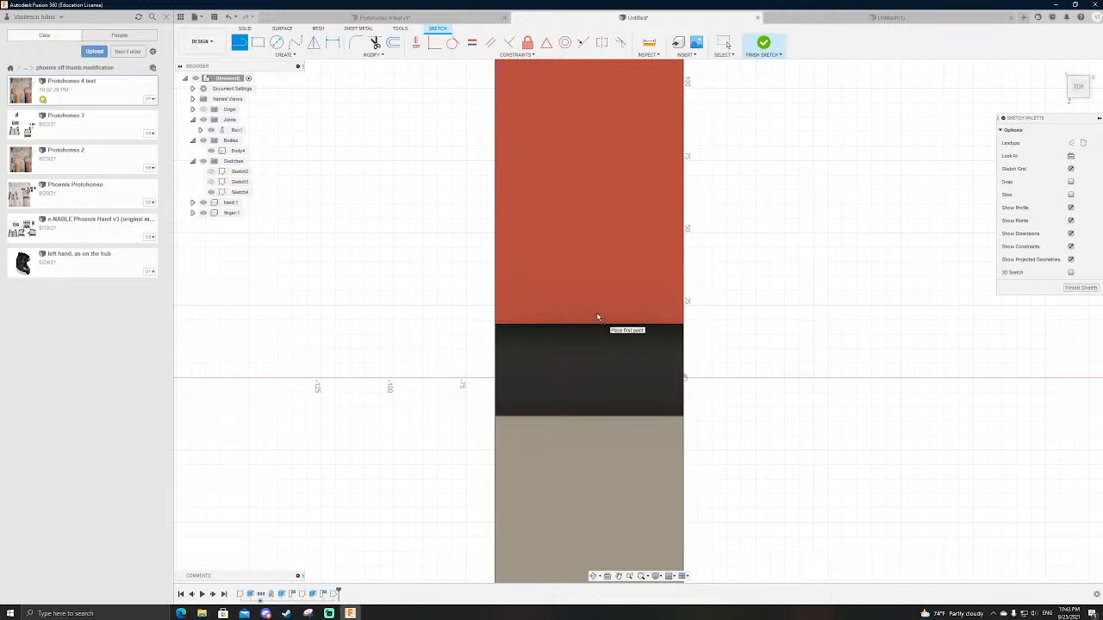
left_click(1071, 195)
scroll(653, 317, "down", 2)
scroll(638, 320, "up", 7)
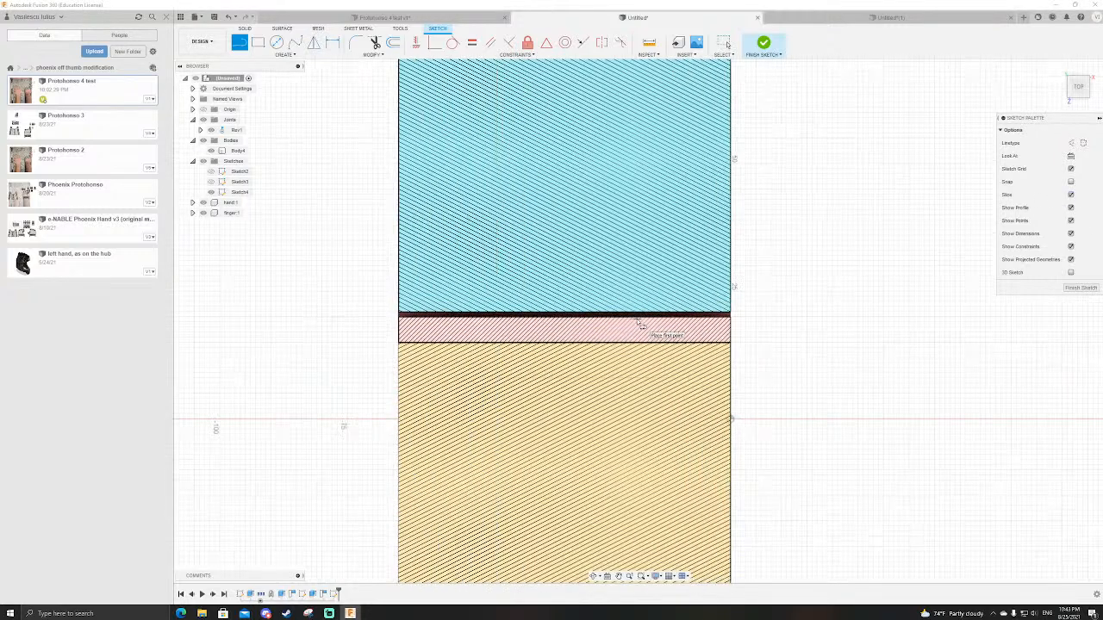
scroll(900, 331, "down", 2)
scroll(672, 351, "up", 3)
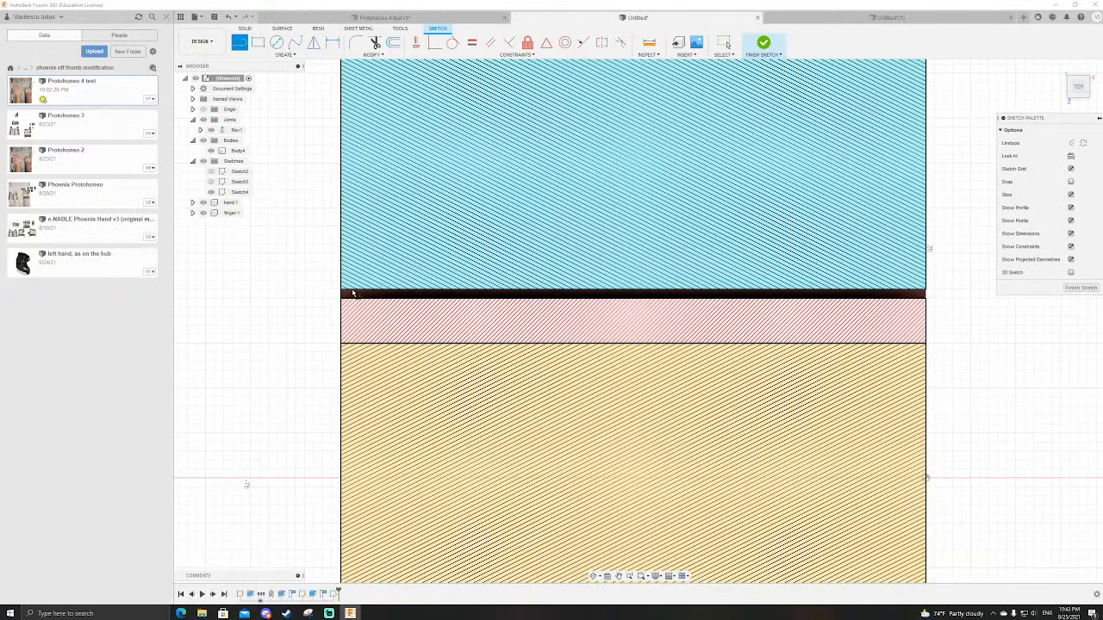
Step: Examine the sectioned gap between the finger and the black joint ring, reopening the joint sketch with Slice on, and leave the sketch
scroll(340, 294, "down", 1)
scroll(341, 294, "up", 3)
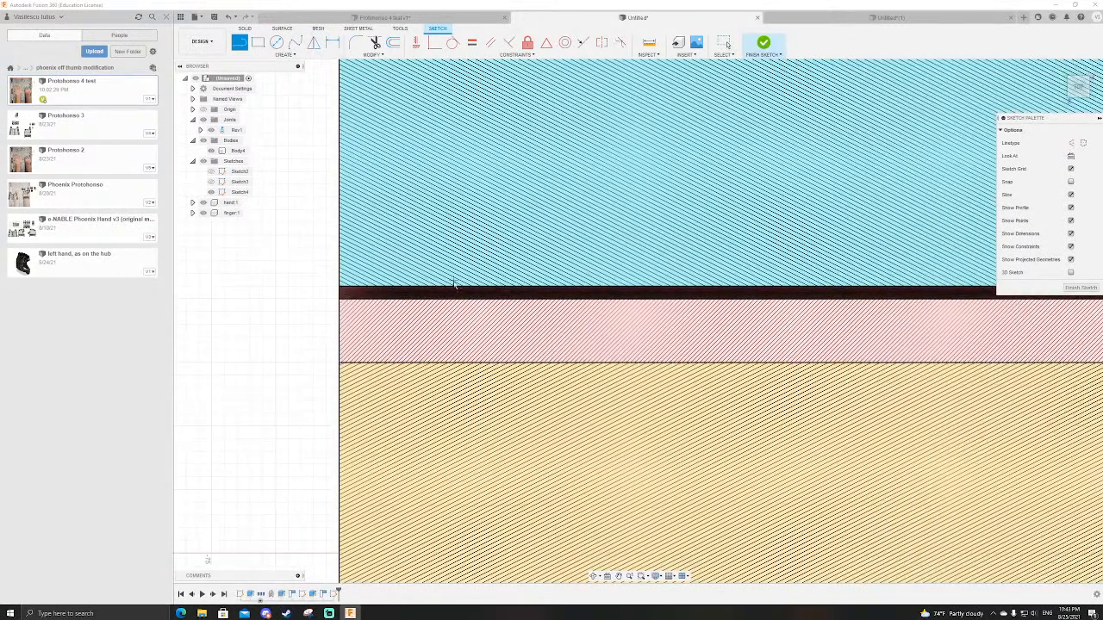
scroll(342, 295, "down", 1)
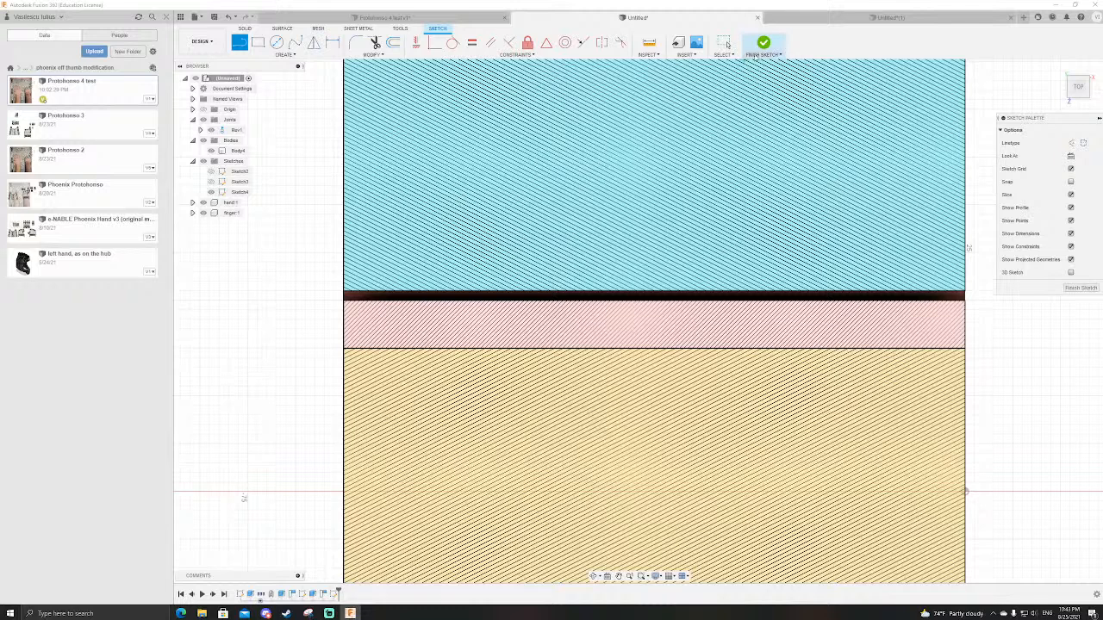
left_click(763, 43)
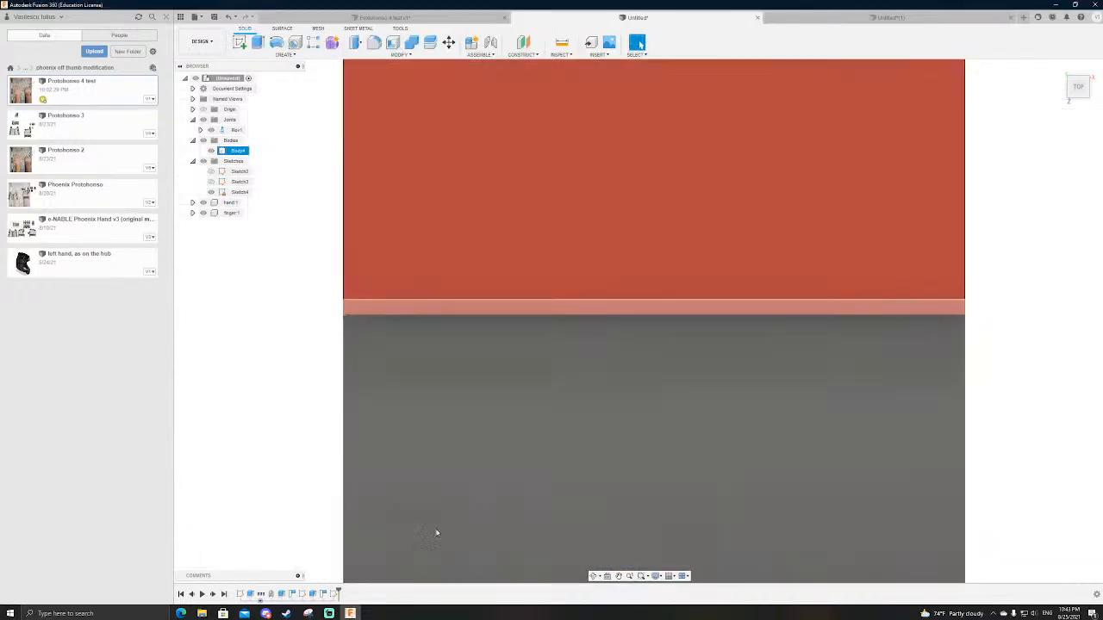
left_click(334, 594)
double_click(334, 594)
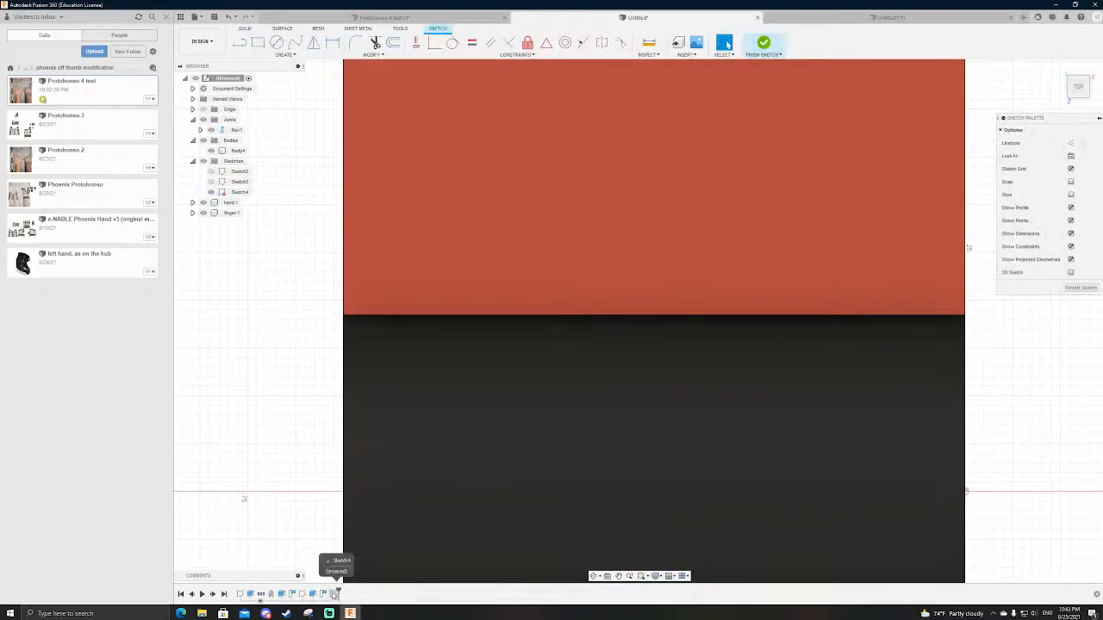
left_click(1071, 194)
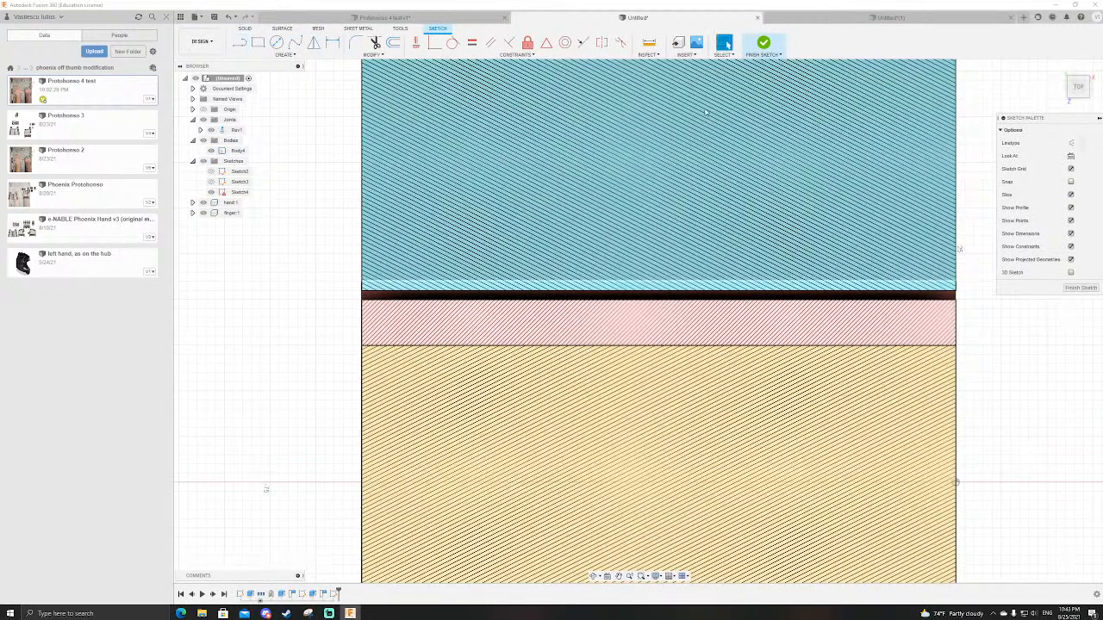
left_click(761, 43)
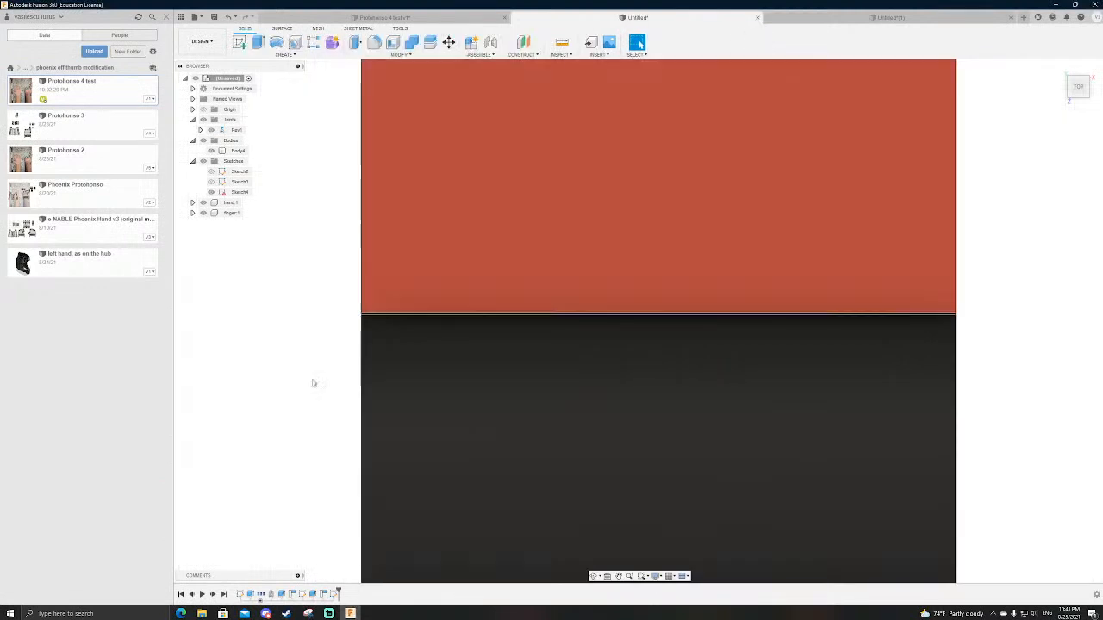
left_click(250, 594)
double_click(251, 594)
scroll(340, 411, "down", 7)
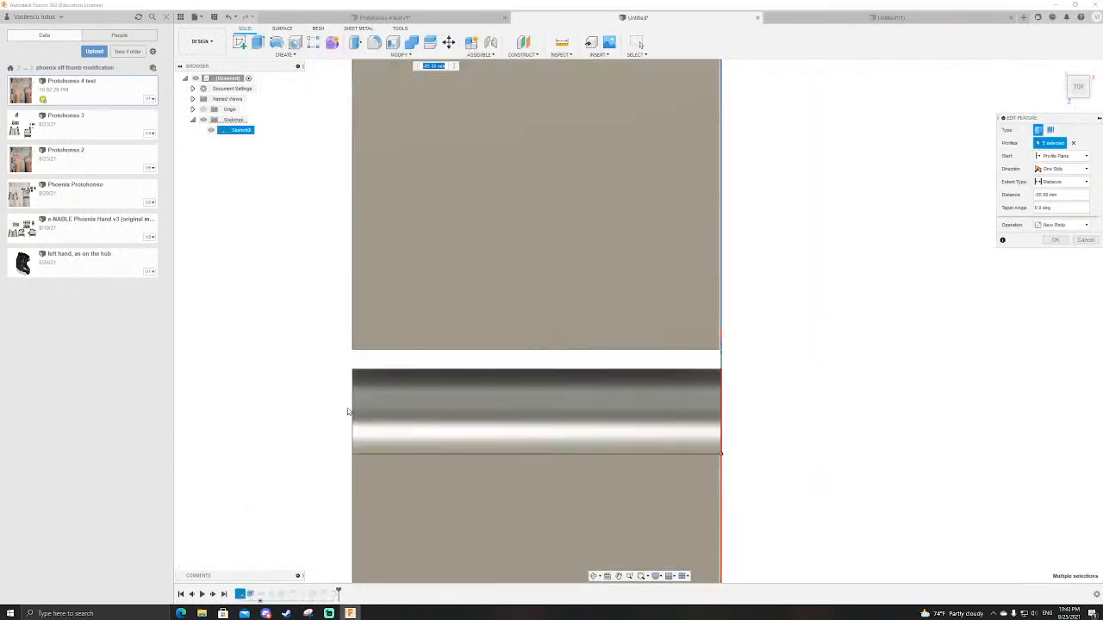
middle_click_drag(582, 382, 608, 368, "shift")
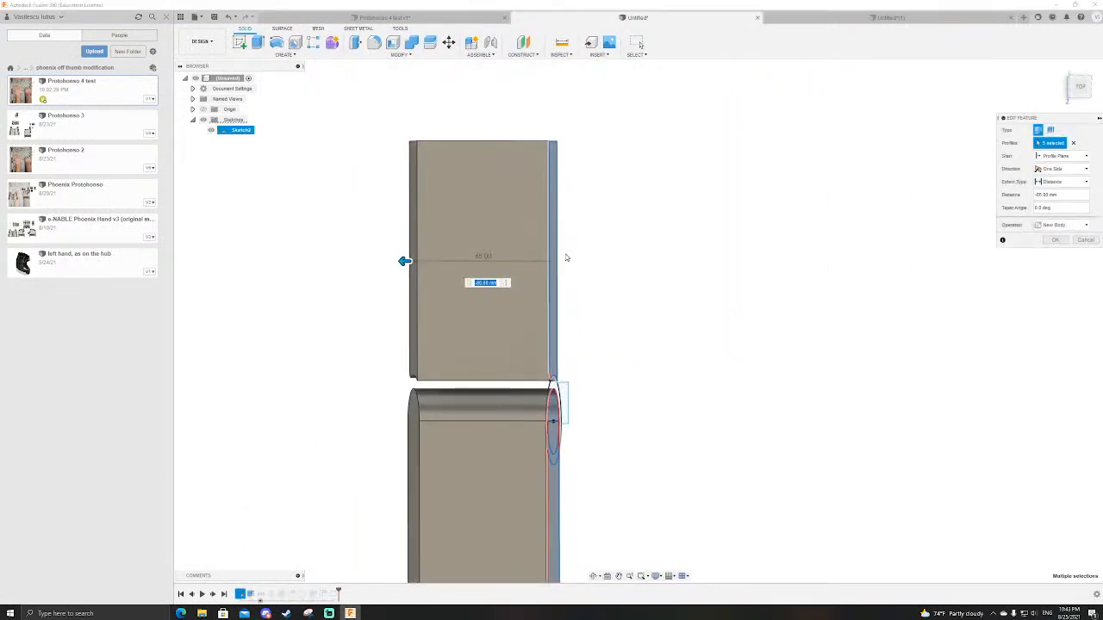
Step: Switch to the Protohonso 4 test design and measure the distance between the parallel side faces of two neighbouring knuckle lugs
key("ctrl+Tab")
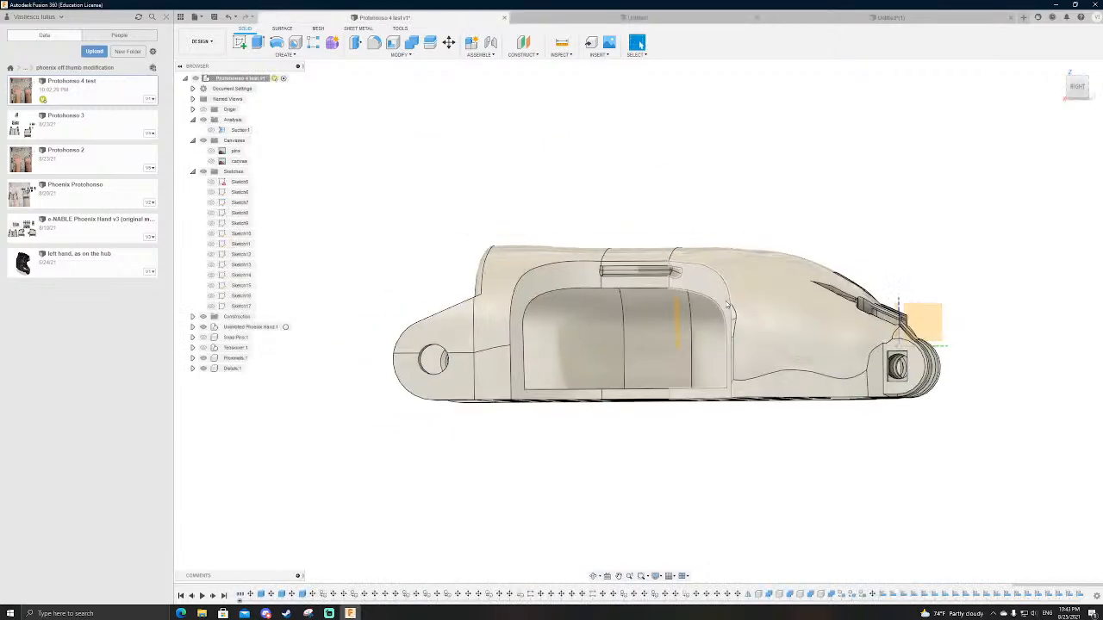
scroll(334, 274, "down", 4)
scroll(830, 384, "up", 6)
middle_click_drag(829, 385, 854, 409, "shift")
key("i")
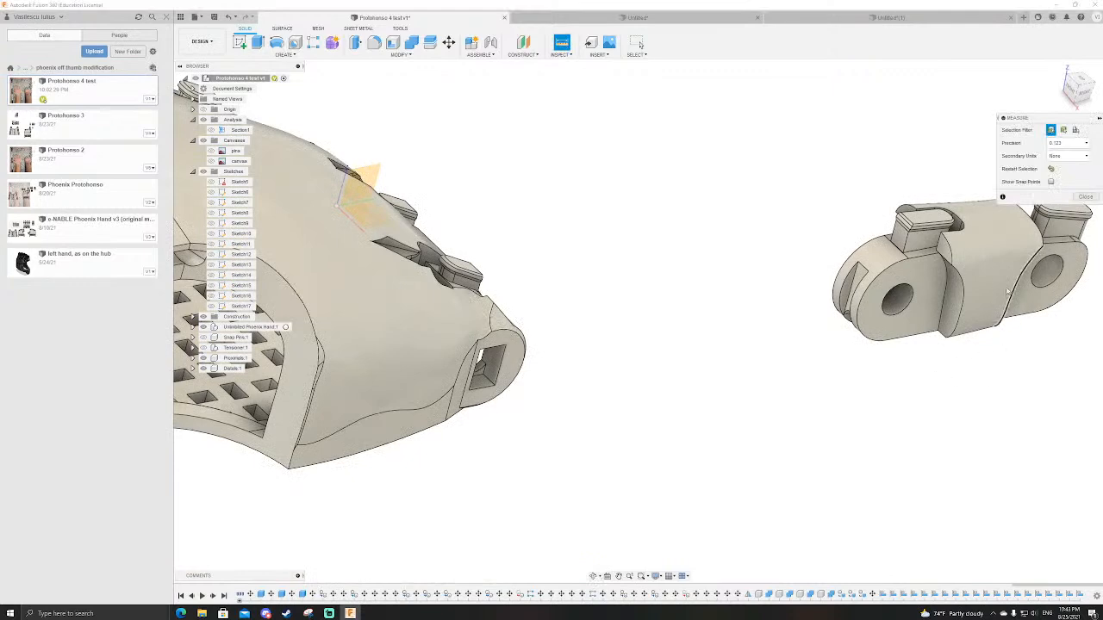
middle_click_drag(958, 315, 581, 374, "shift")
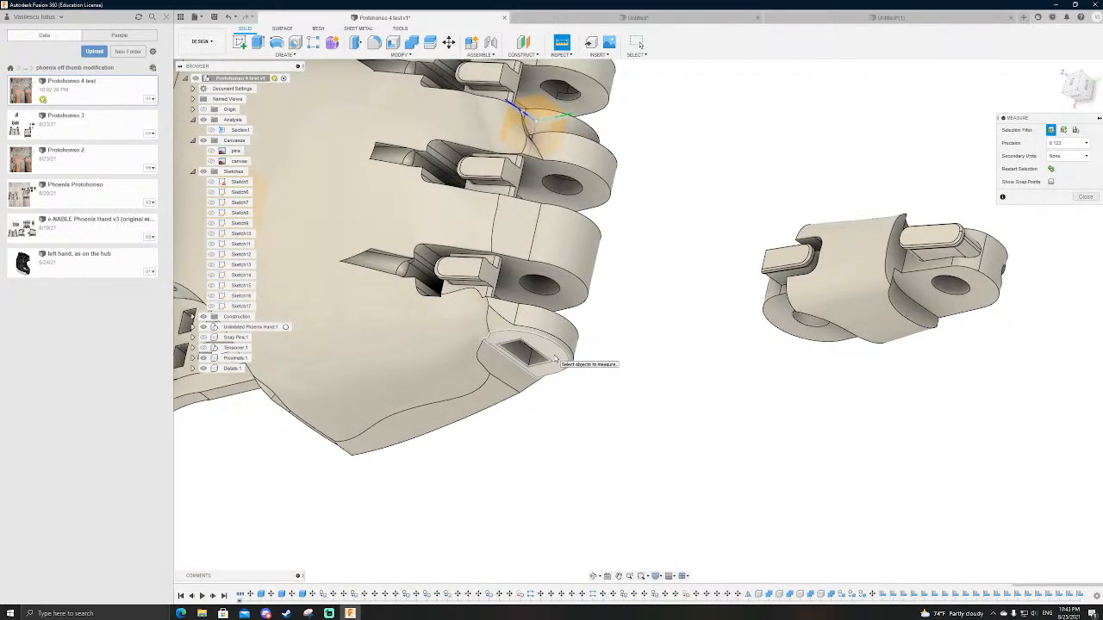
scroll(590, 416, "down", 3)
scroll(560, 185, "up", 5)
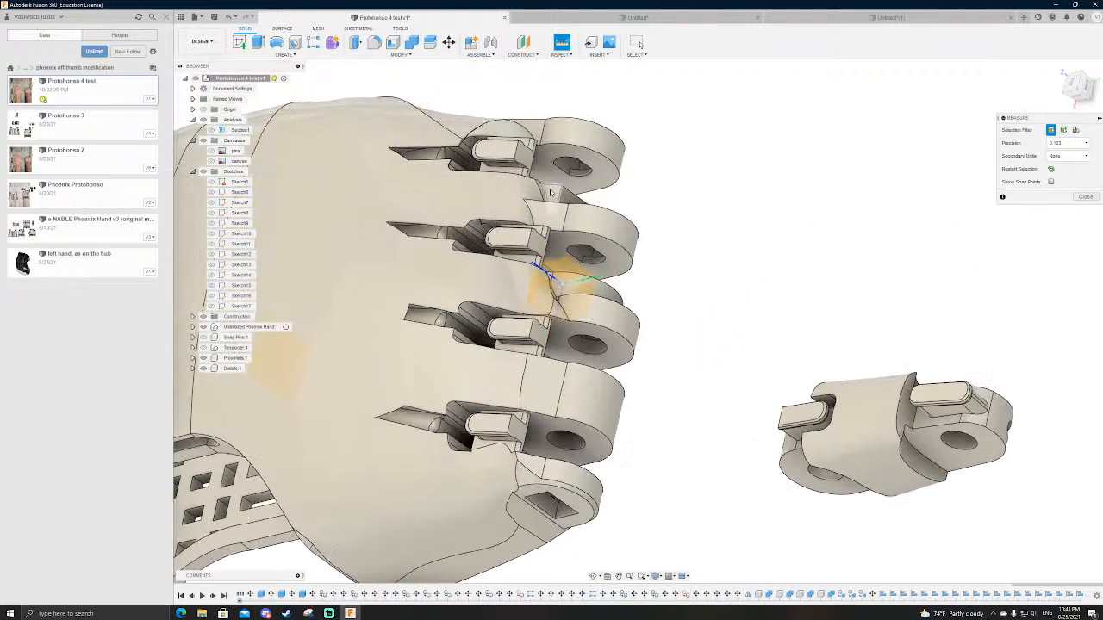
middle_click_drag(680, 253, 651, 299, "shift")
left_click(637, 236)
middle_click_drag(668, 250, 661, 351, "shift")
left_click(648, 367)
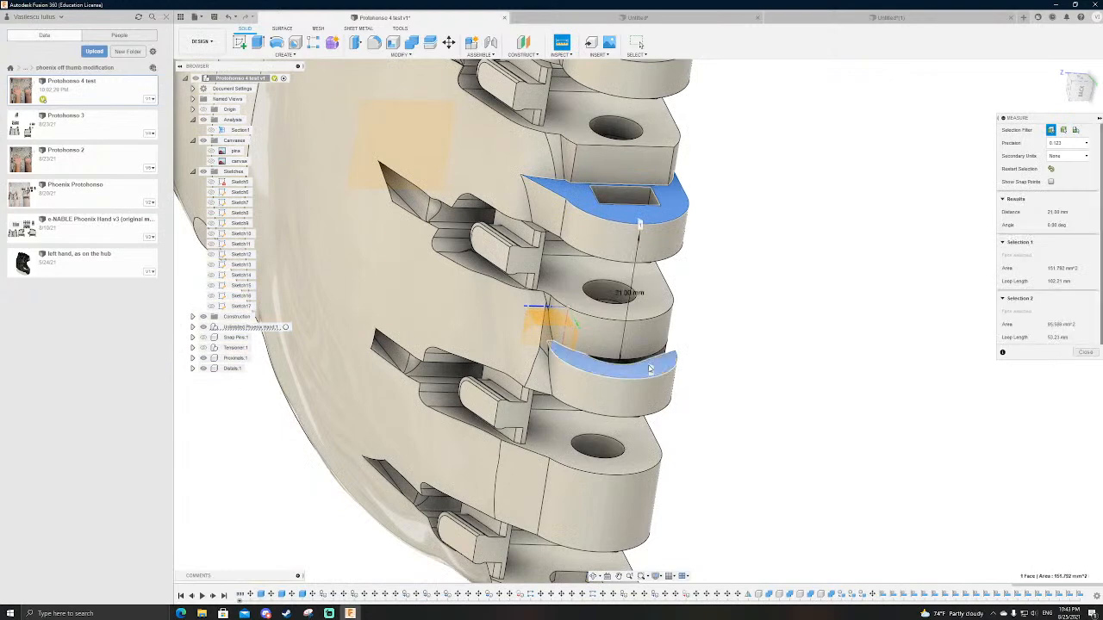
scroll(690, 311, "up", 3)
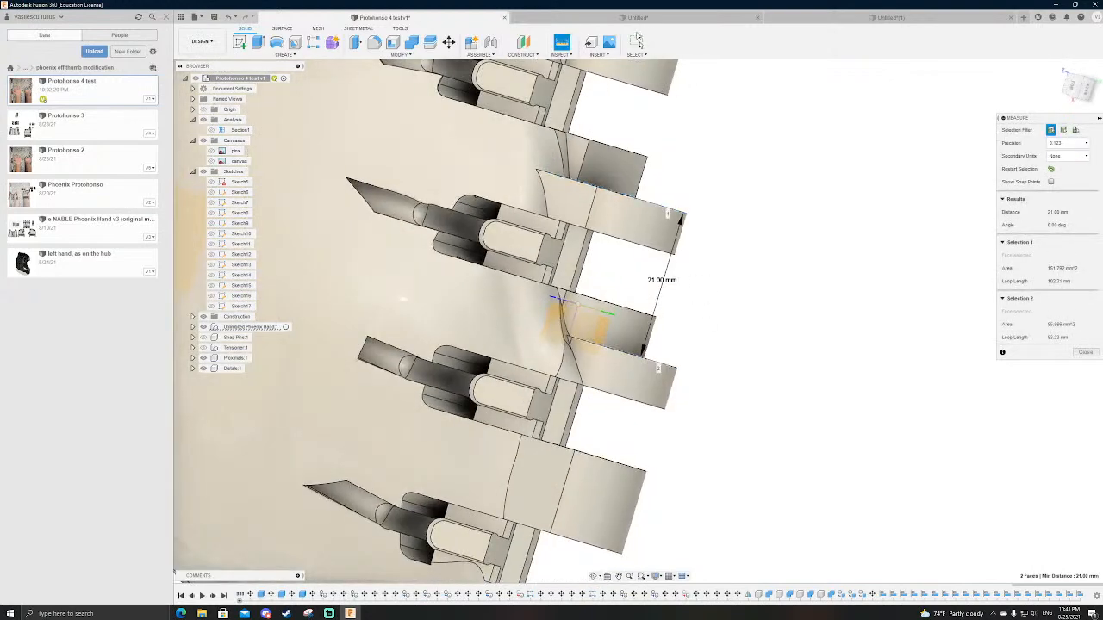
Step: Return to the hand-and-finger design and set the hand and finger extrusion distance to -20 mm
left_click(635, 18)
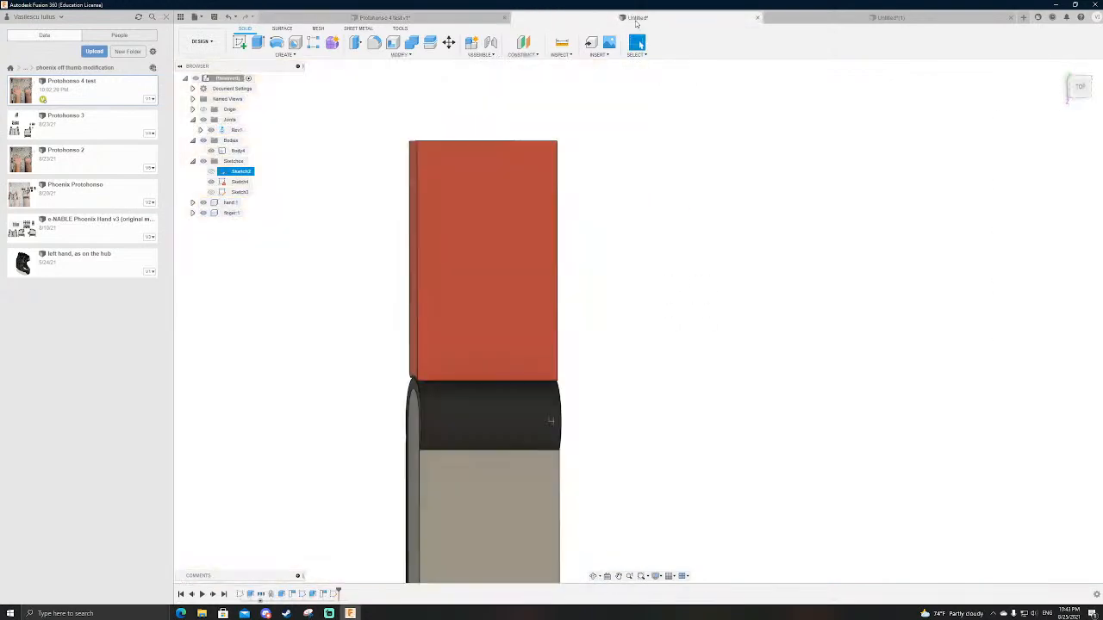
double_click(250, 594)
type("-20")
key("Return")
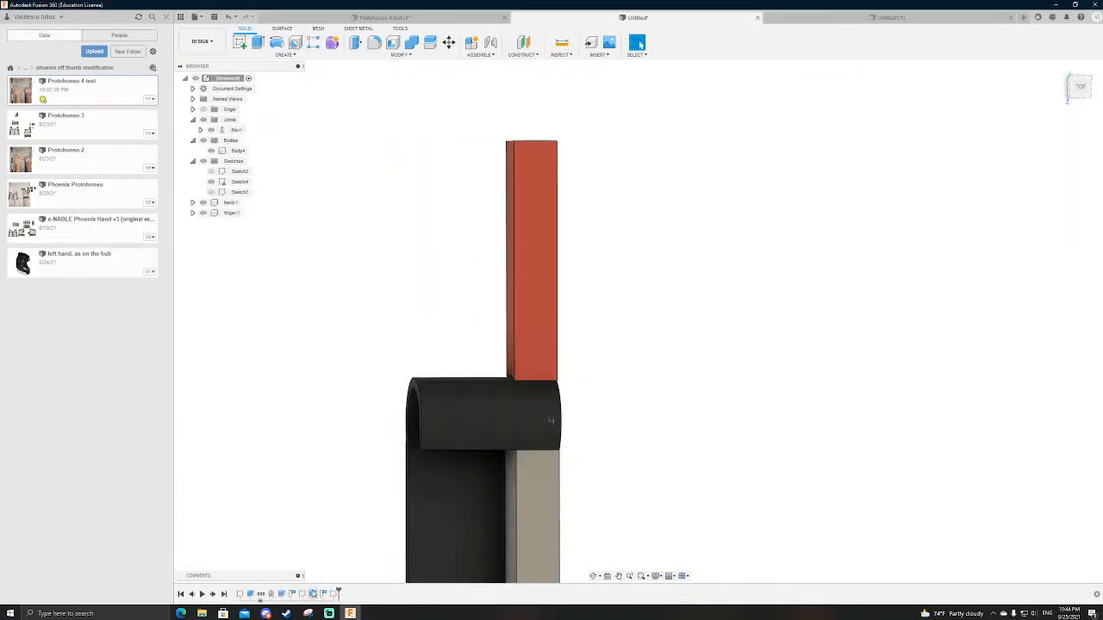
Step: Set the black joint ring's extrusion distance to -20 mm to match the hand and finger width
double_click(303, 594)
type("-20")
double_click(282, 594)
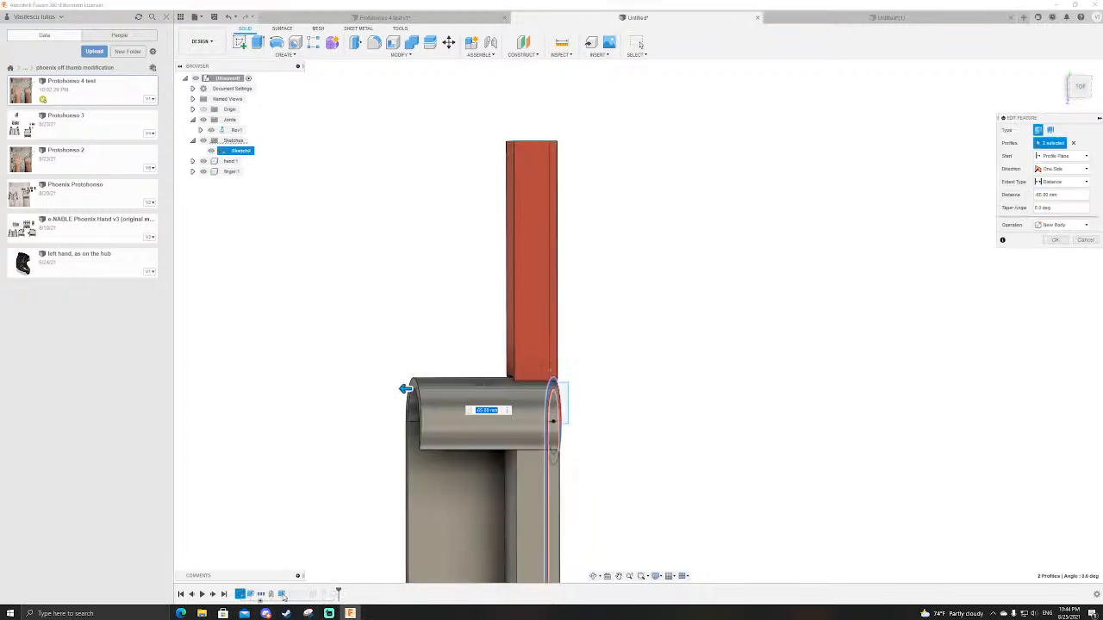
key("Escape")
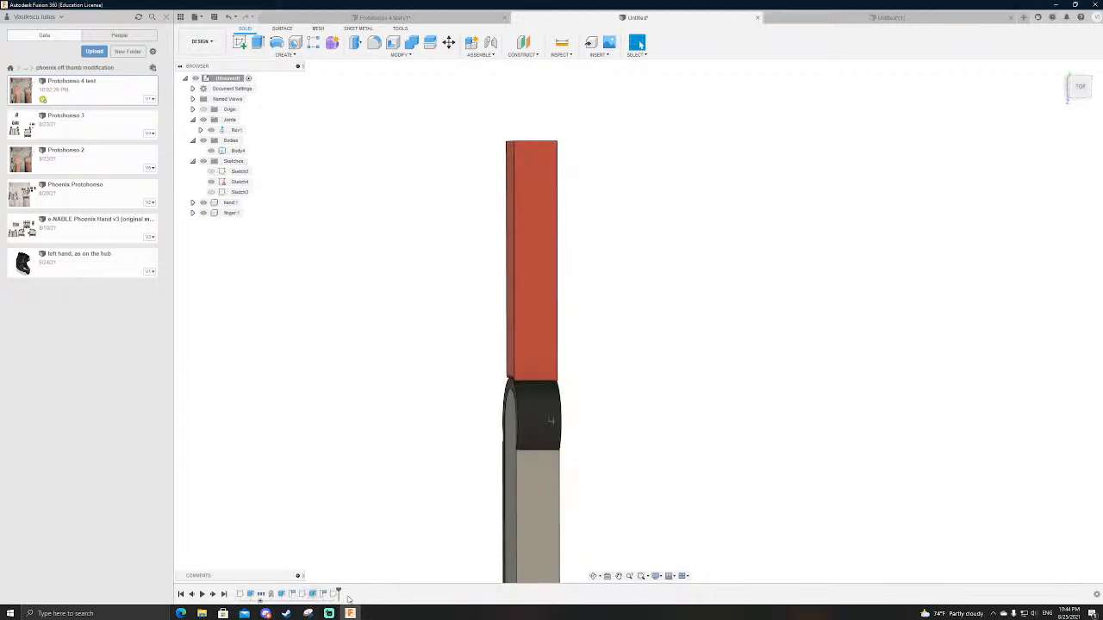
Step: Reopen the joint sketch with Slice on and inspect the narrowed section at the ring, ending in the top view
scroll(583, 388, "up", 5)
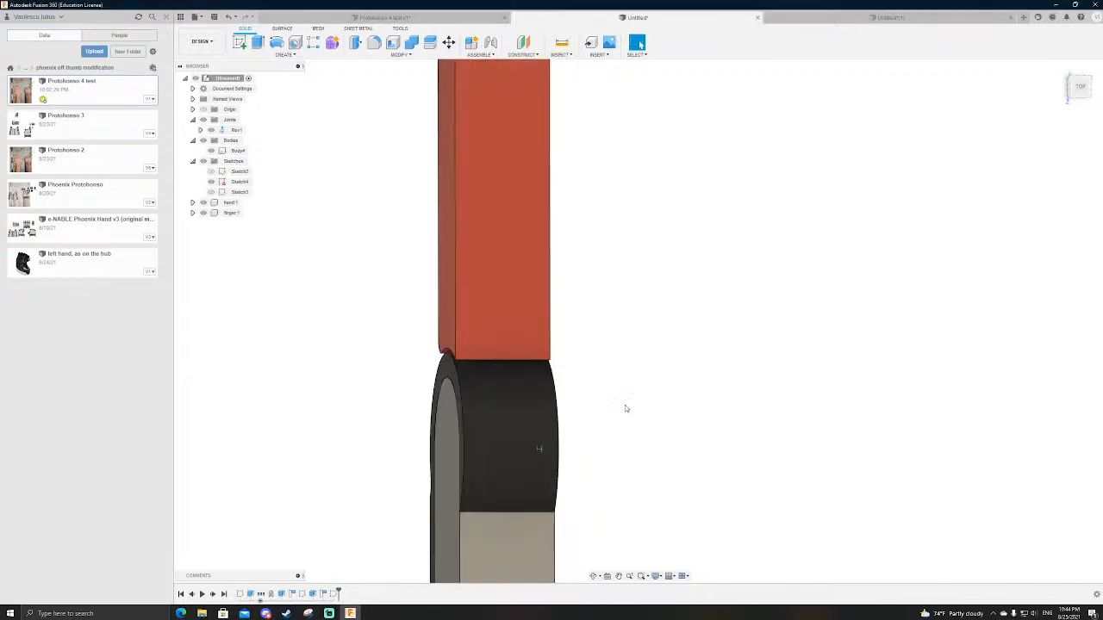
double_click(334, 594)
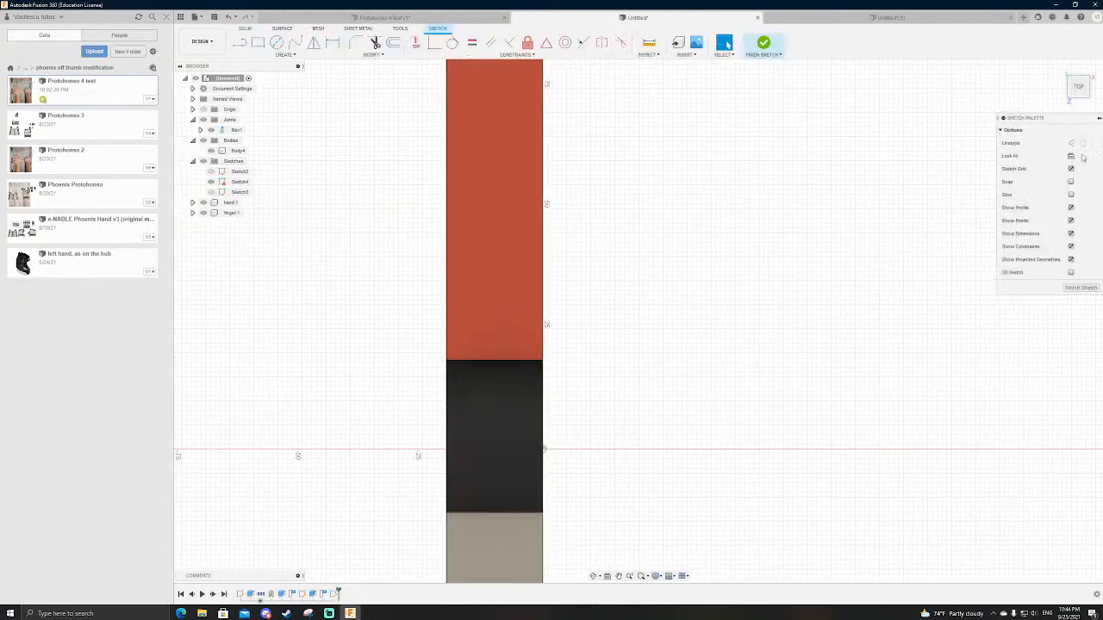
left_click(1071, 194)
scroll(393, 332, "down", 3)
scroll(396, 336, "up", 5)
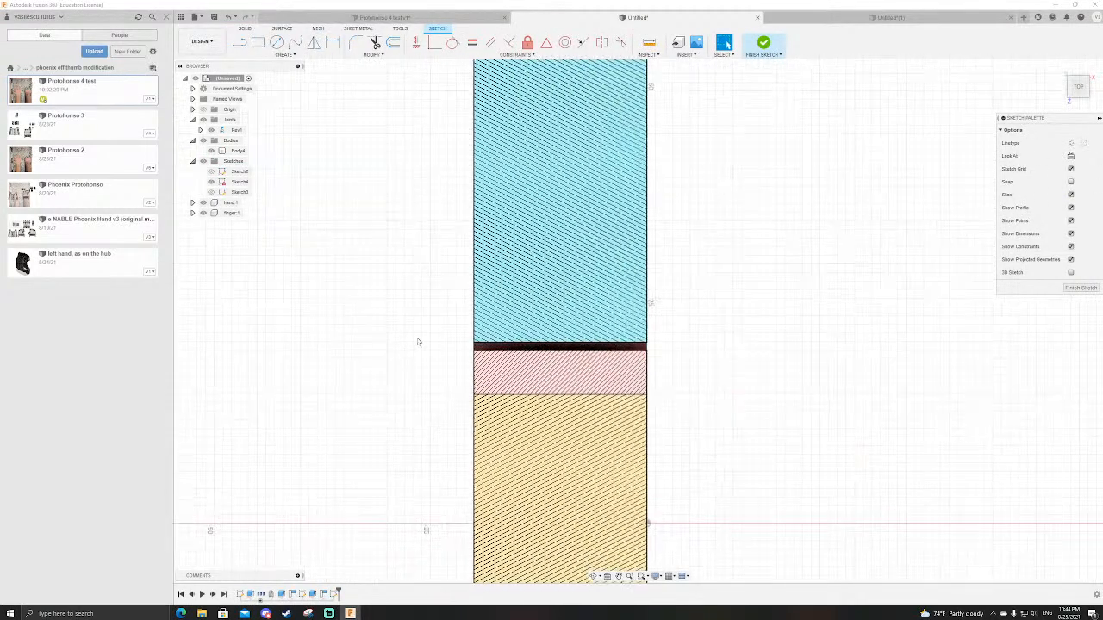
middle_click_drag(663, 308, 685, 305, "shift")
scroll(479, 346, "down", 3)
scroll(489, 439, "up", 3)
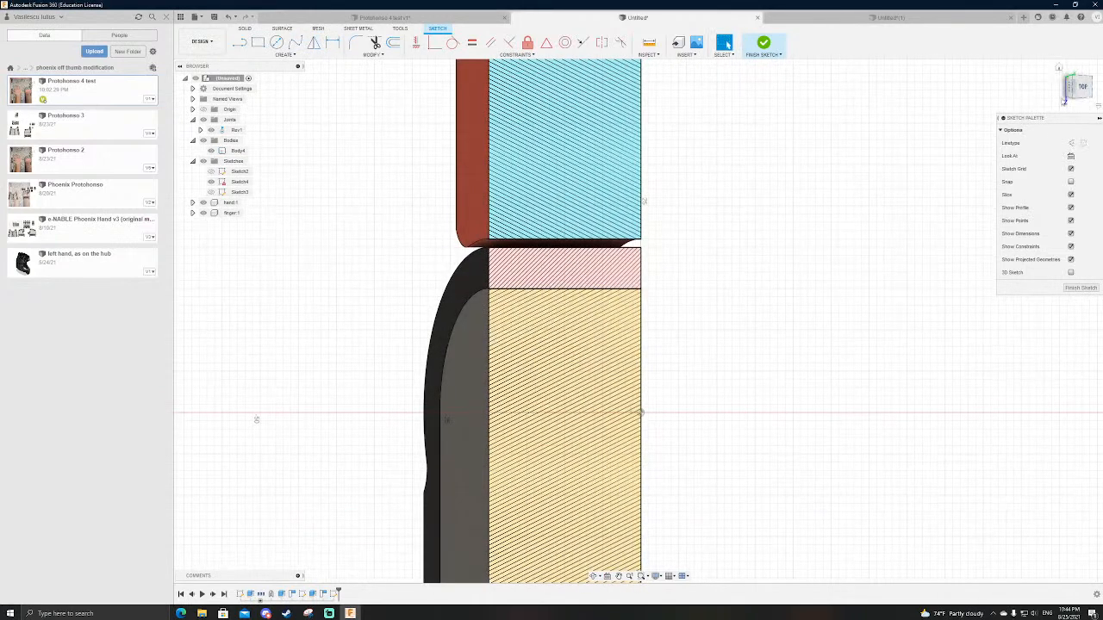
left_click(1065, 94)
scroll(790, 531, "down", 3)
scroll(655, 336, "up", 4)
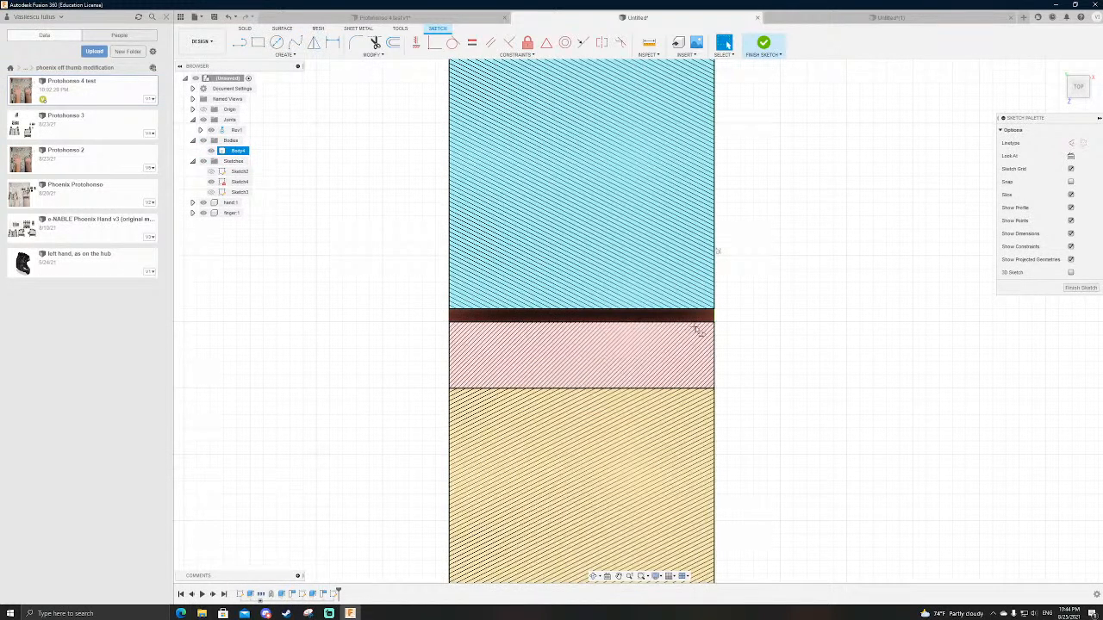
key("l")
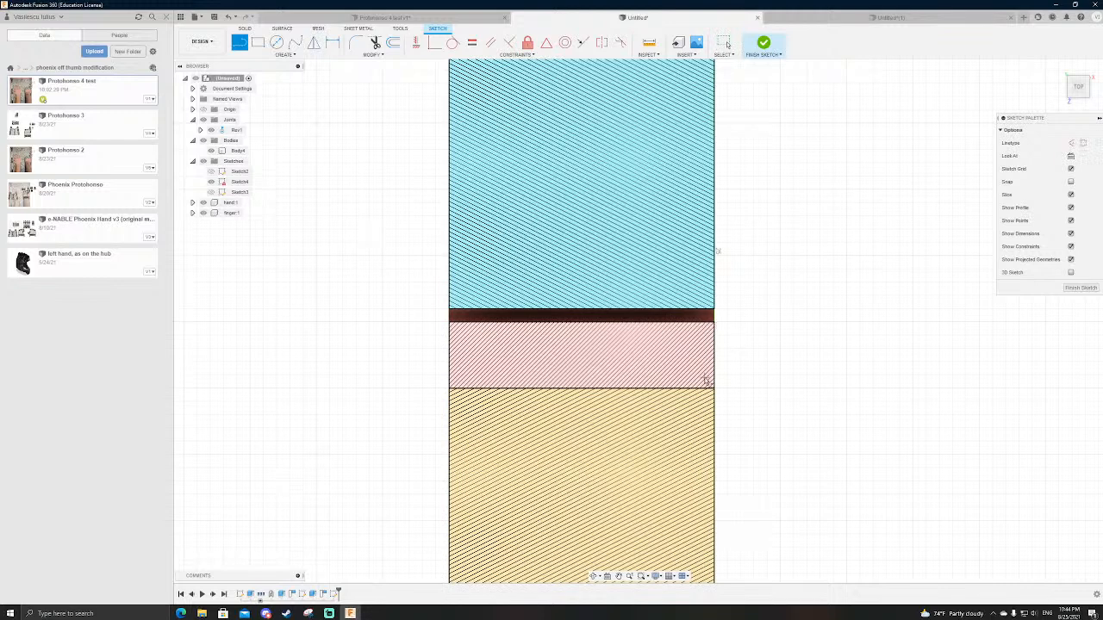
key("p")
left_click(661, 362)
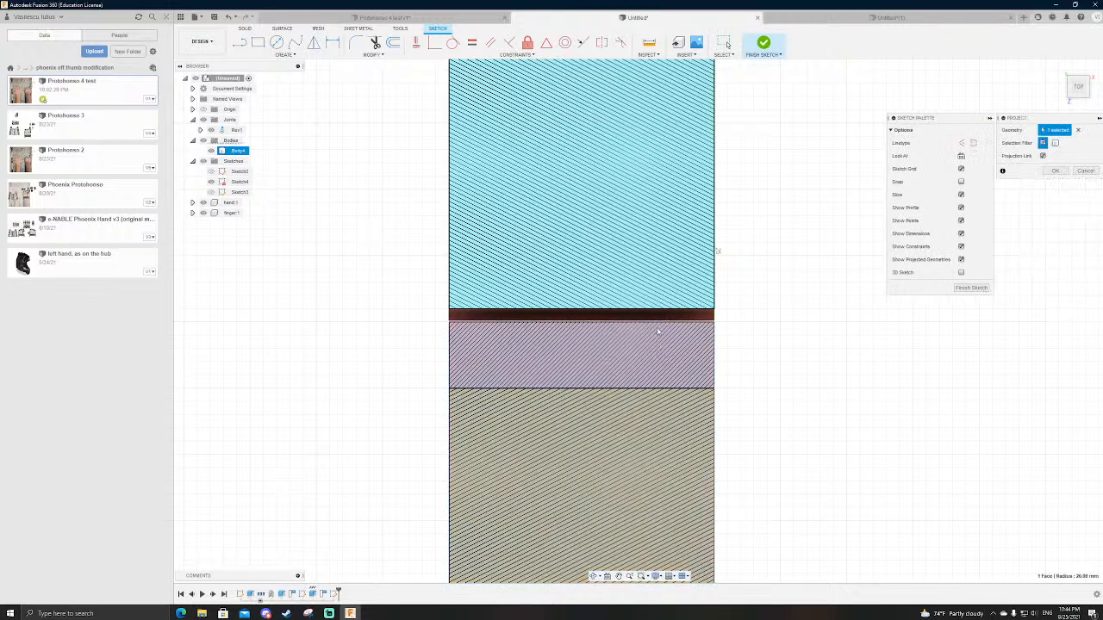
left_click(1054, 142)
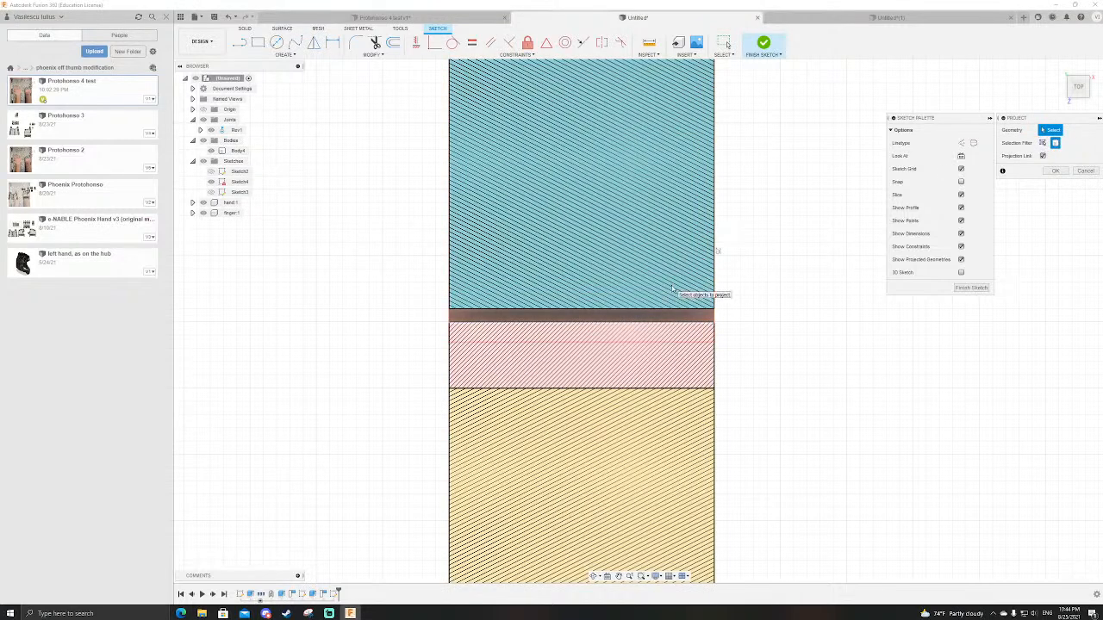
middle_click_drag(729, 293, 768, 281, "shift")
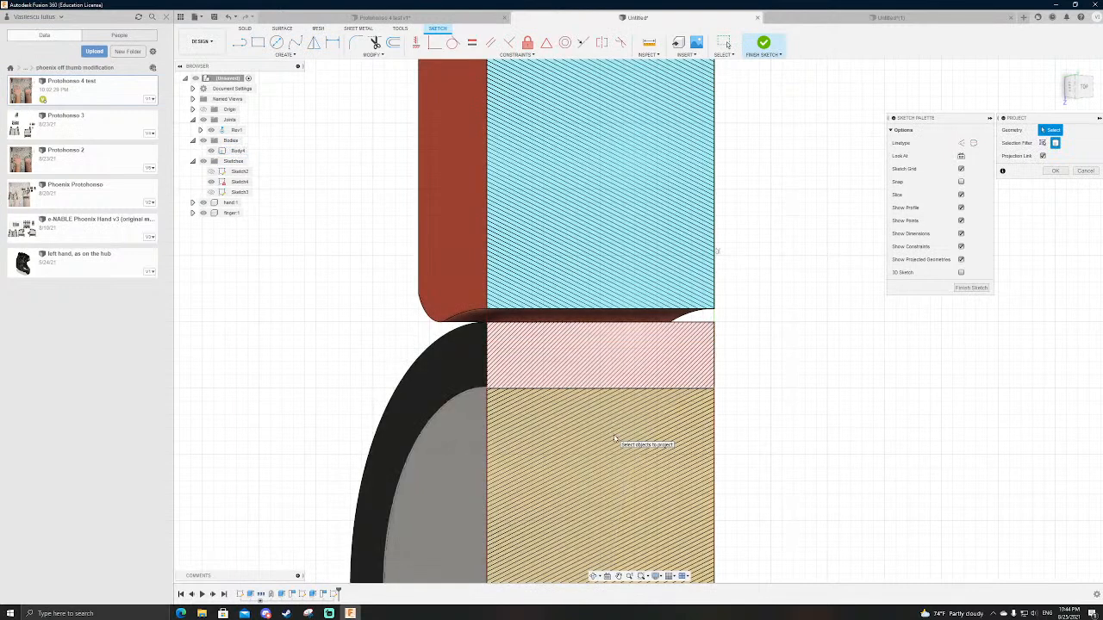
scroll(561, 324, "down", 3)
key("Escape")
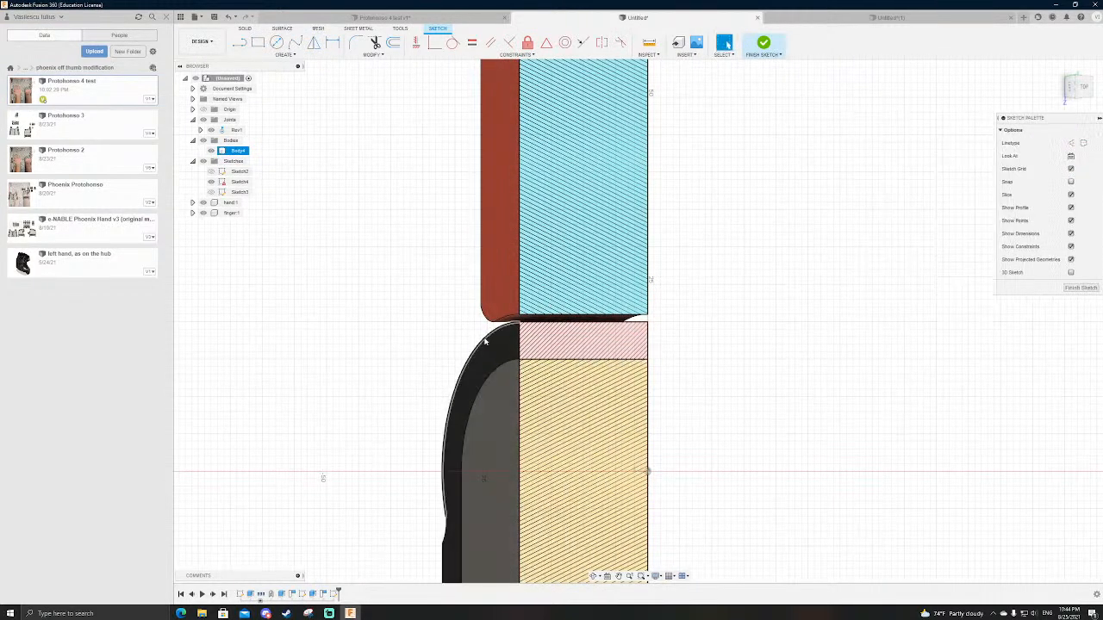
left_click(1077, 86)
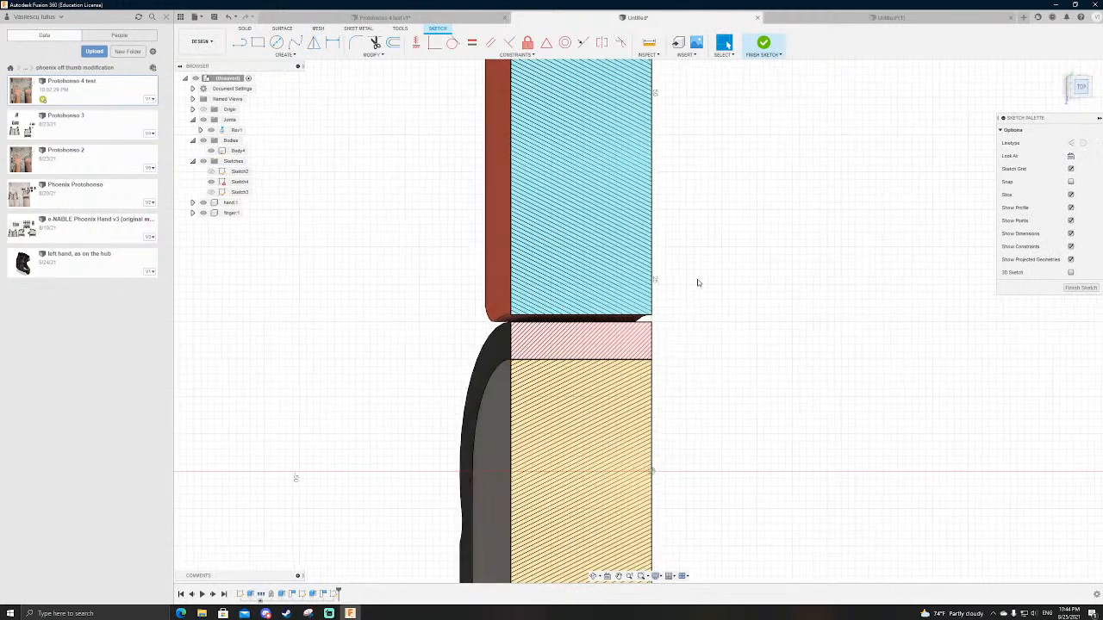
key("l")
scroll(665, 481, "up", 3)
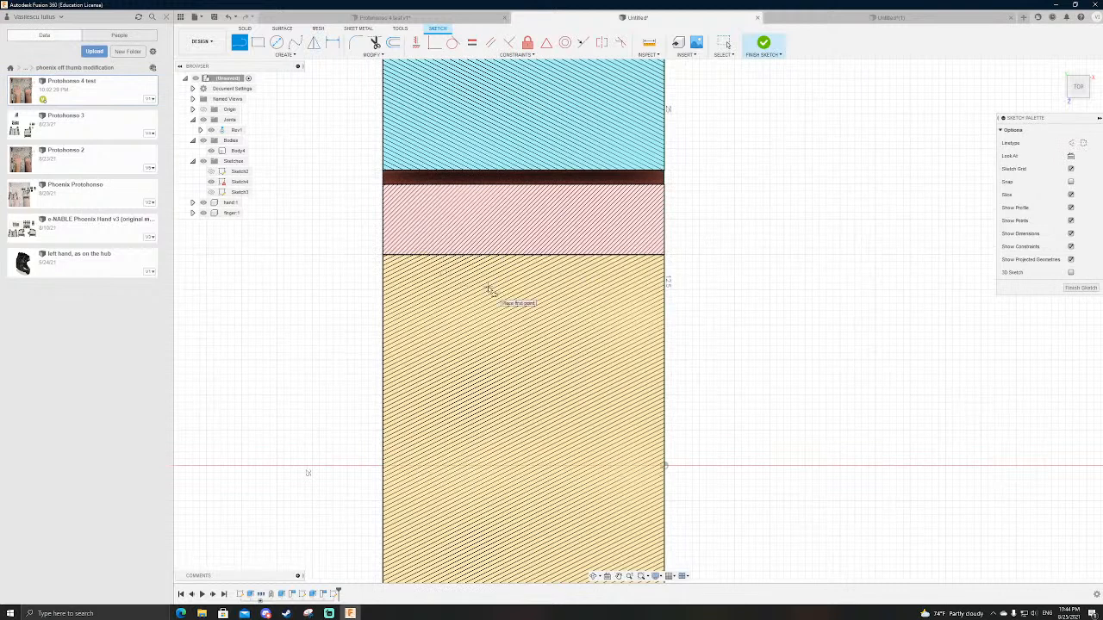
left_click(665, 467)
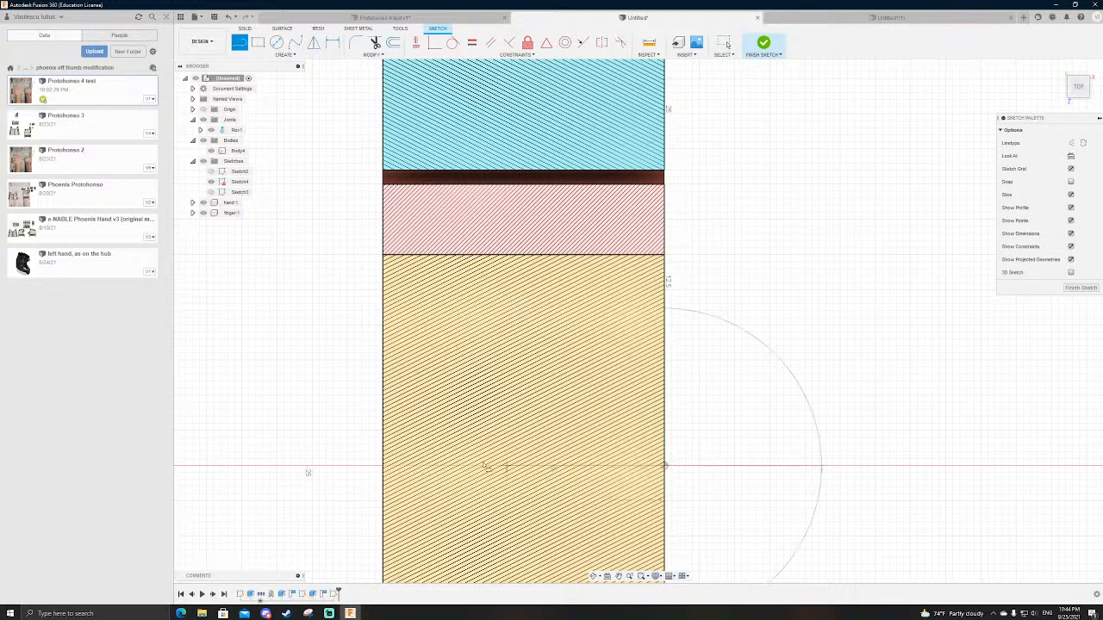
key("Escape")
Step: Draw a rectangle 20 mm wide and 15 mm high from the origin over the hand's section, up to the ring's inner edge
key("r")
left_click(665, 467)
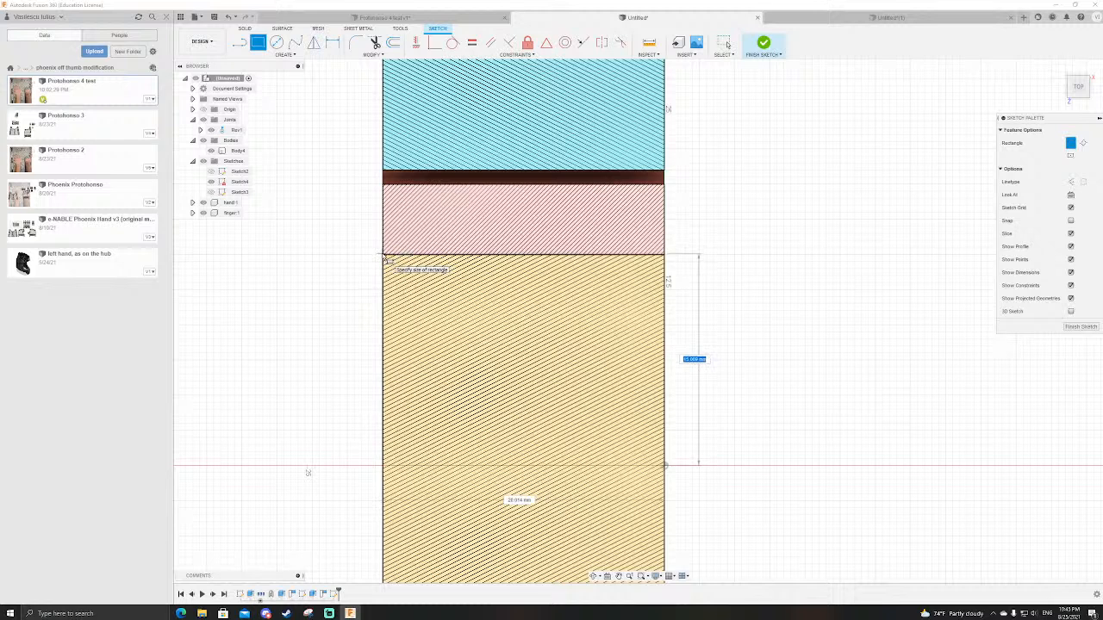
type("15")
key("Tab")
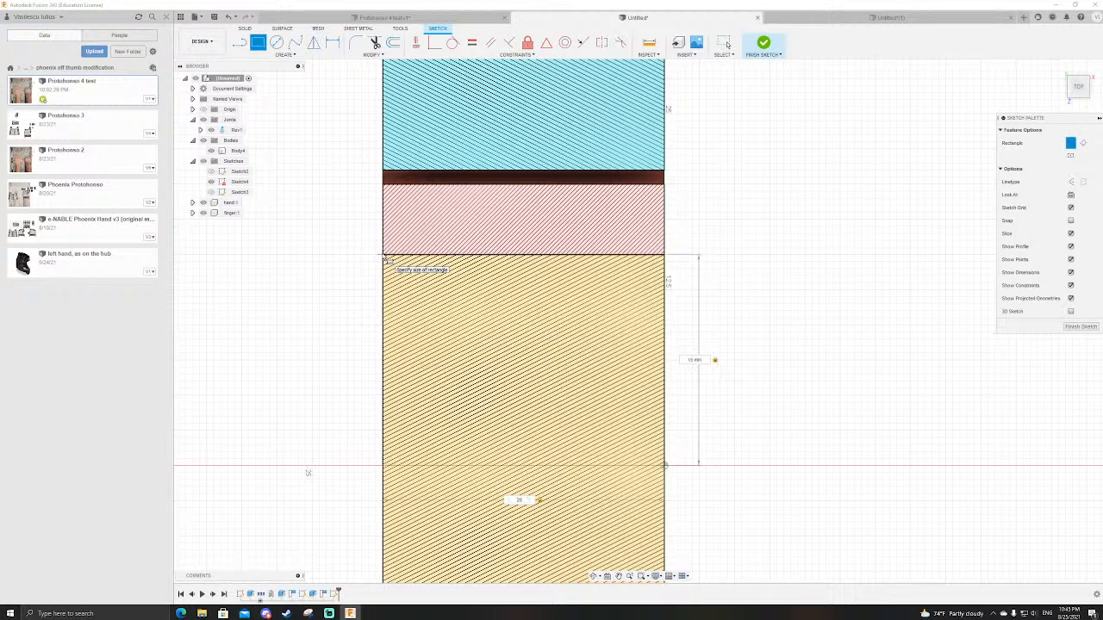
key("Return")
Step: Draw a rectangle 20 mm wide and 5 mm high over the ring's section, directly above the 15 mm high rectangle
scroll(565, 207, "down", 3)
scroll(554, 258, "up", 2)
left_click_drag(708, 246, 716, 241, "shift")
middle_click_drag(716, 242, 725, 241, "shift")
scroll(664, 324, "down", 3)
scroll(624, 236, "up", 5)
key("r")
left_click(725, 350)
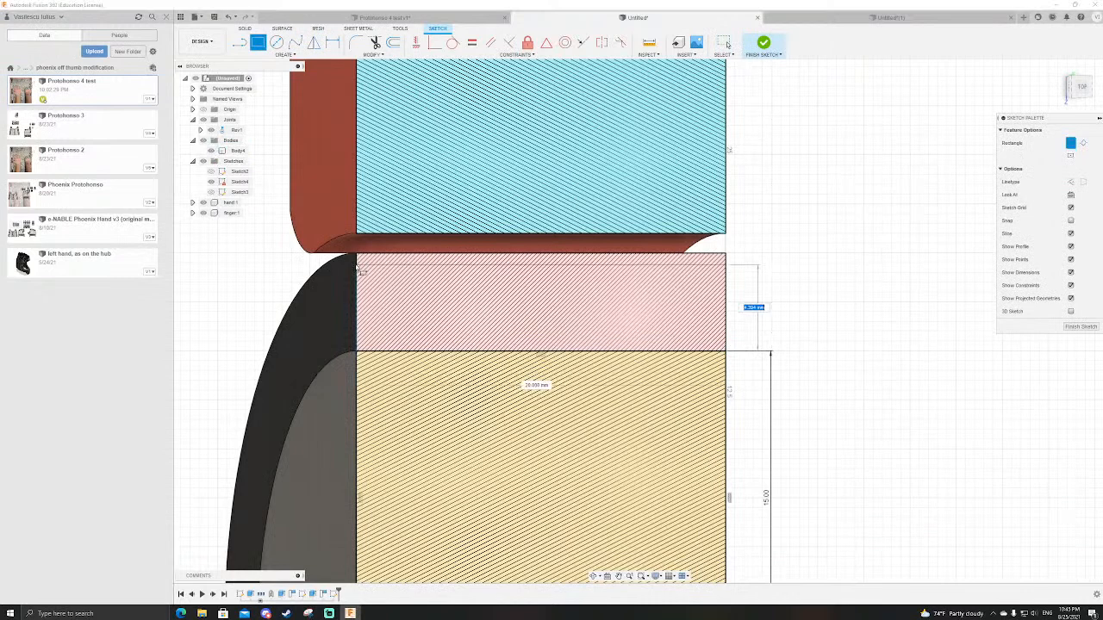
type("5")
key("Tab")
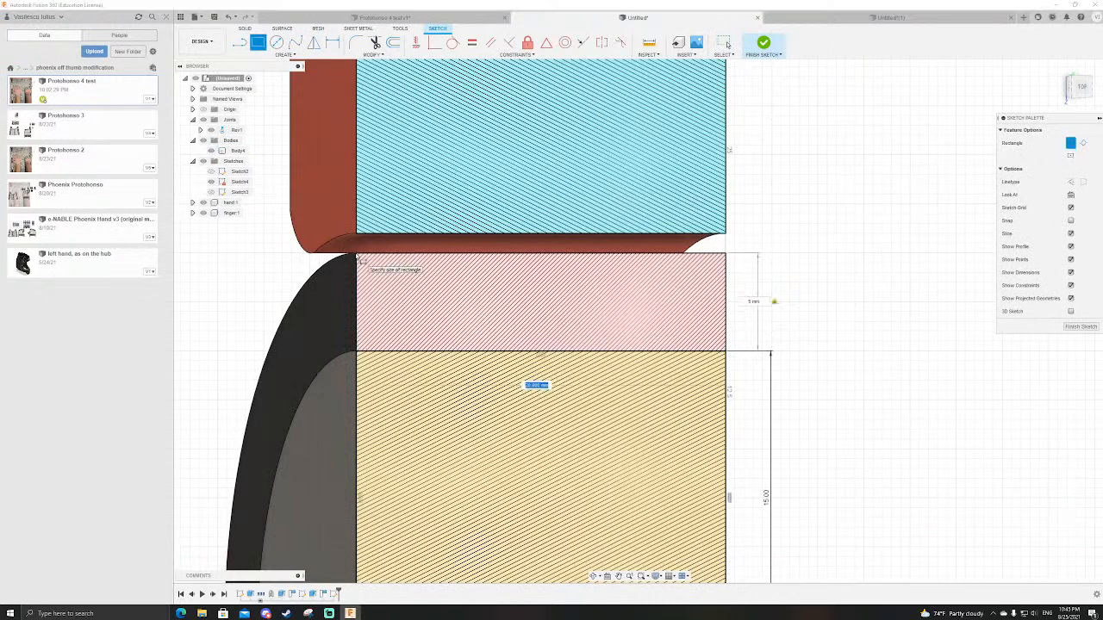
key("Tab")
key("Return")
key("Escape")
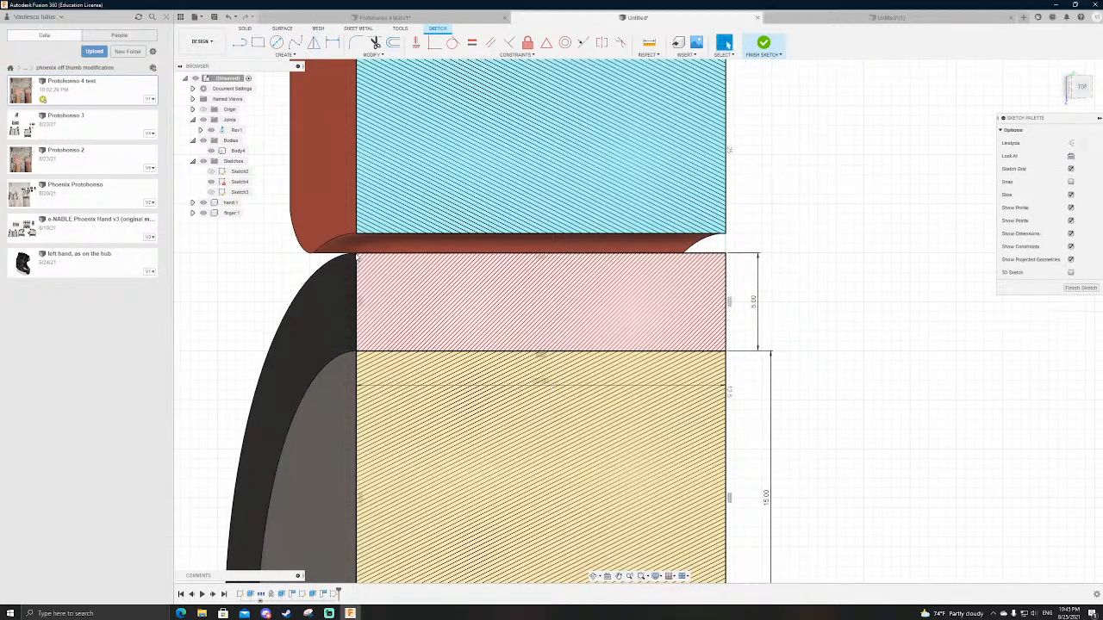
Step: Draw a rectangle 20 mm wide and 1 mm high over the gap between the ring and the finger
key("r")
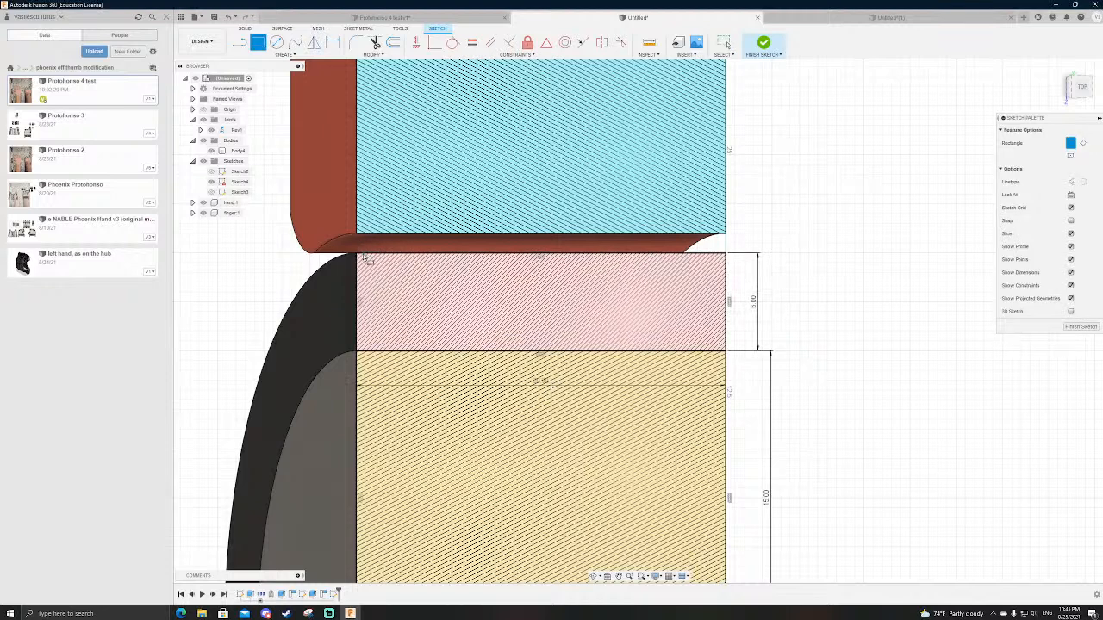
left_click(726, 253)
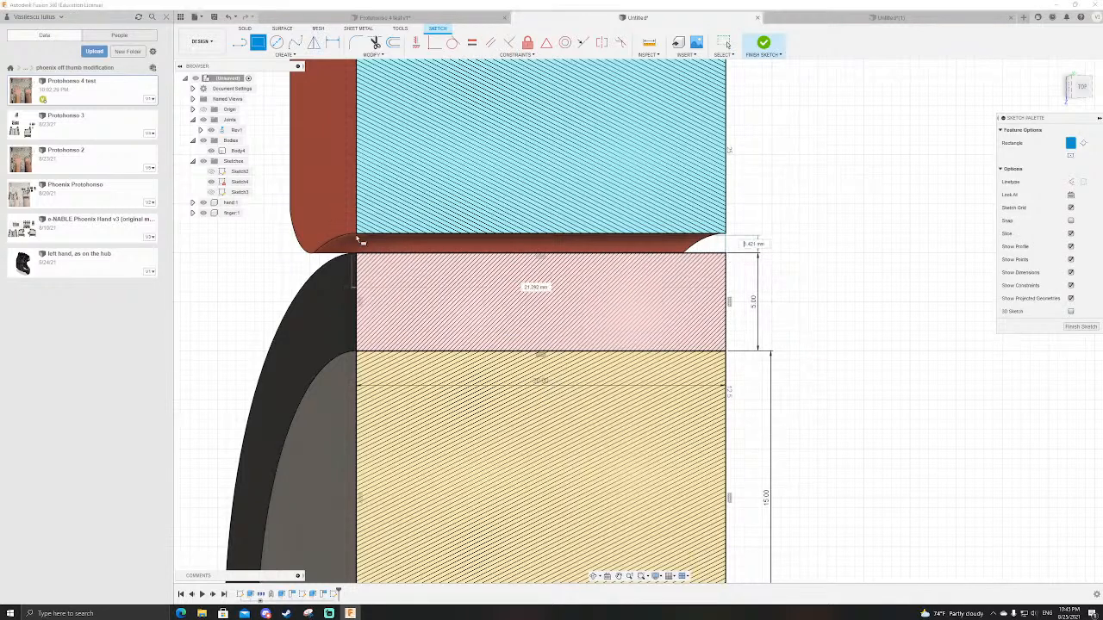
type("1")
key("Tab")
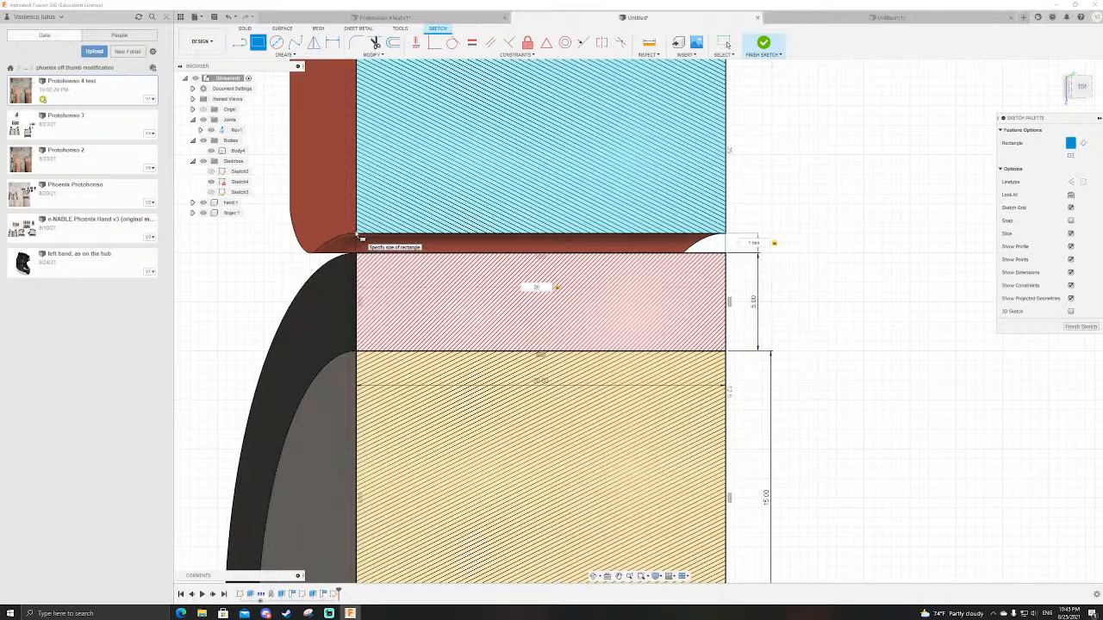
key("Return")
scroll(565, 365, "down", 4)
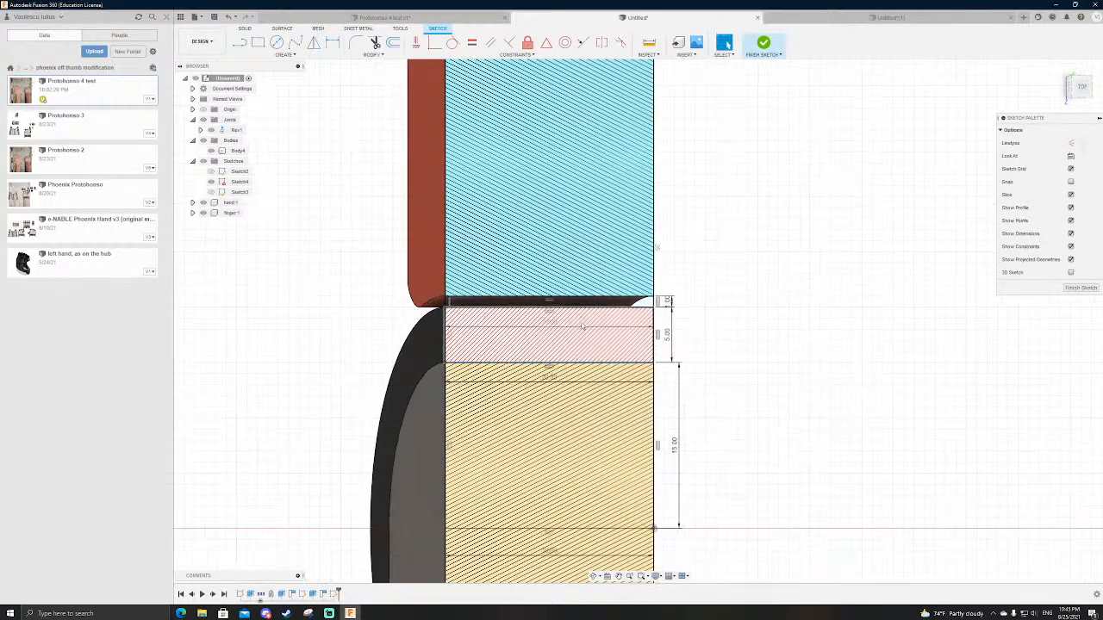
Step: Draw a rectangle 20 mm wide and about 20 mm high over the finger's section, starting at the gap rectangle's upper edge
scroll(605, 259, "up", 4)
key("r")
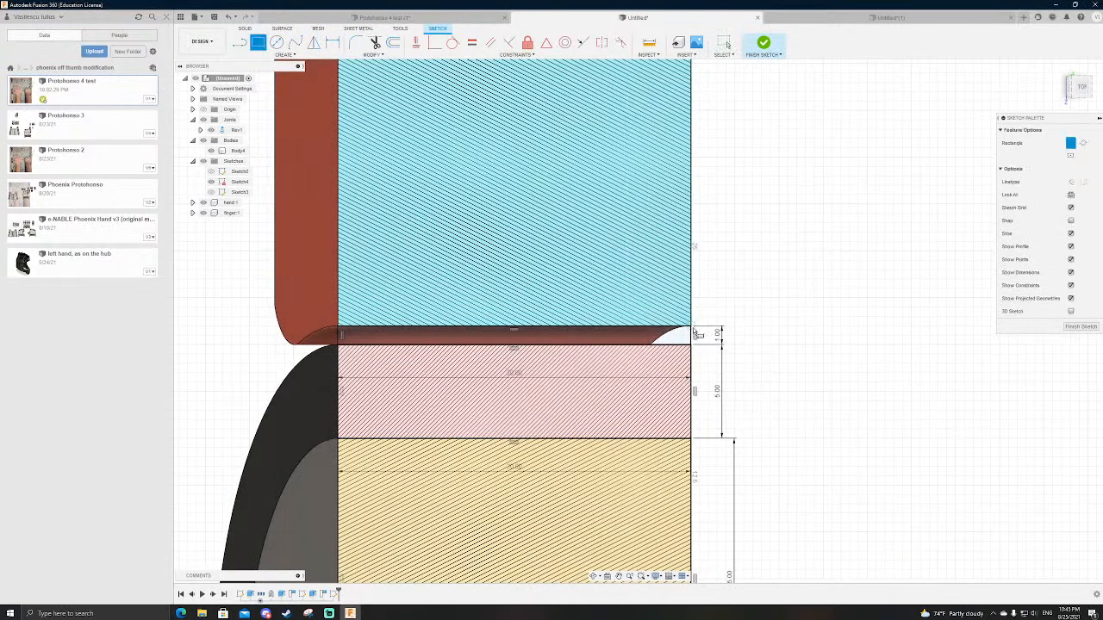
left_click(691, 327)
scroll(691, 327, "down", 2)
key("Tab")
type("20")
key("Tab")
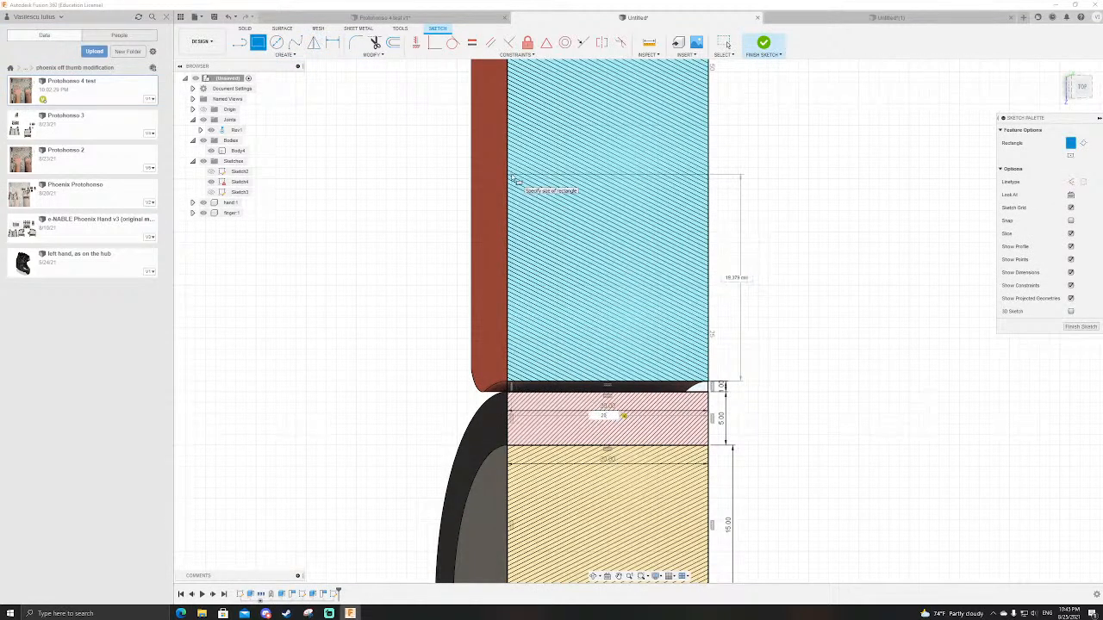
key("Return")
Step: Move the two overlapping 20 mm width dimensions near the ring and origin down, clear of the sketched rectangles
scroll(515, 179, "down", 2)
scroll(519, 259, "up", 3)
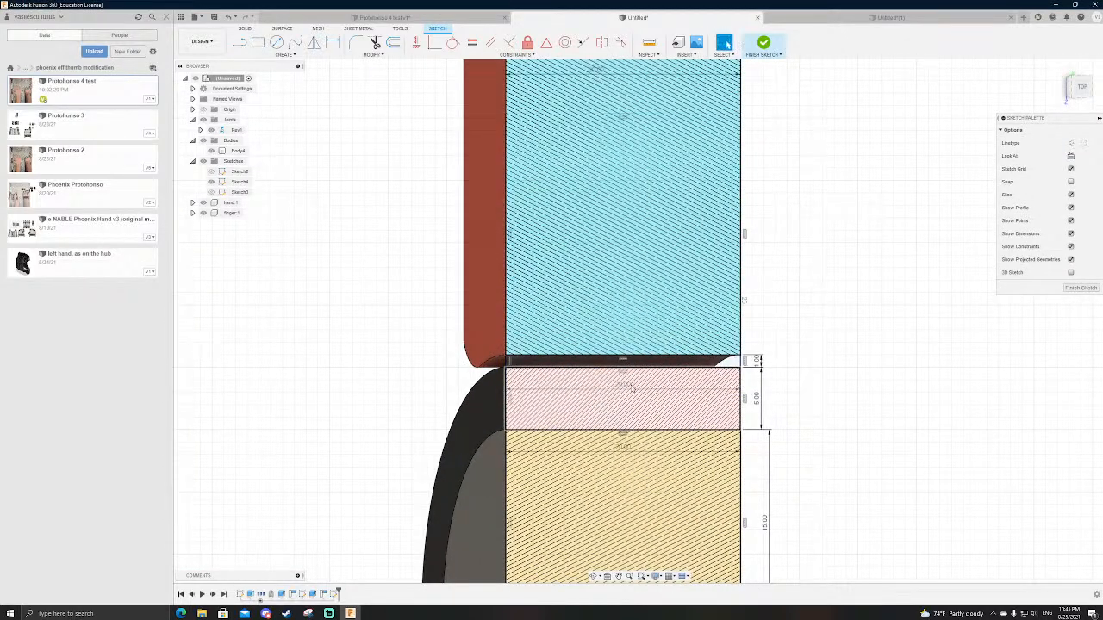
scroll(622, 298, "down", 3)
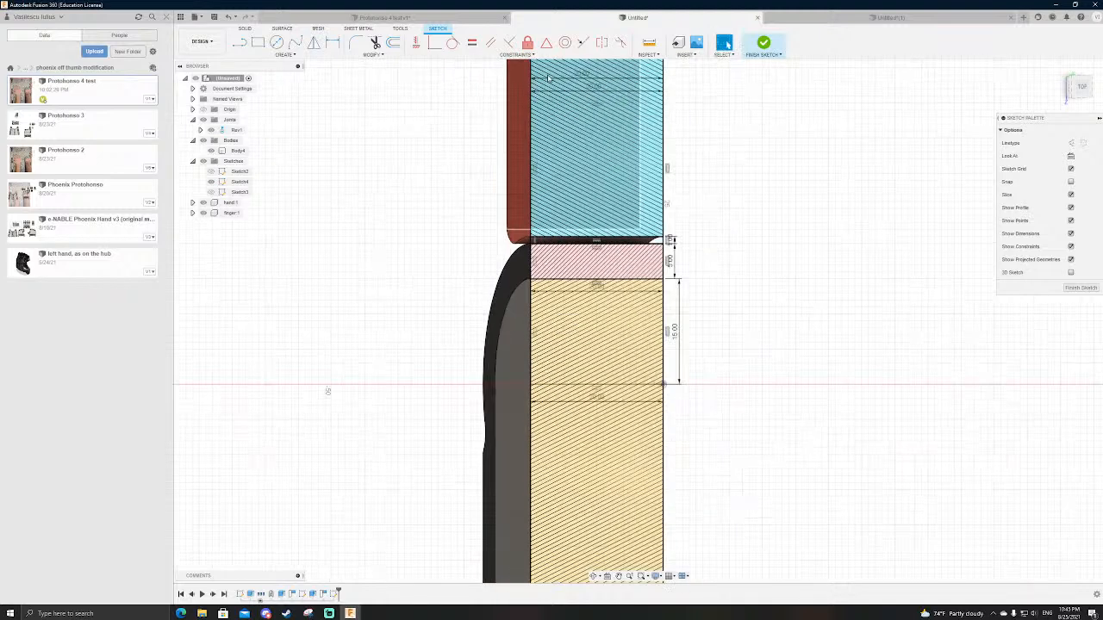
left_click(605, 291)
left_click_drag(605, 290, 608, 529)
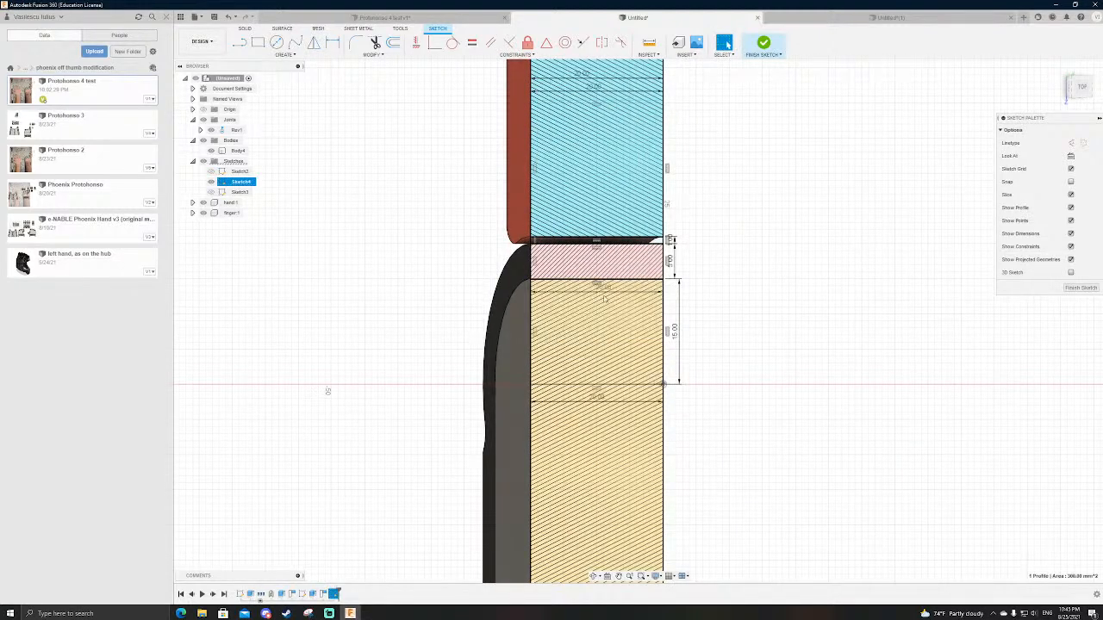
left_click_drag(610, 401, 627, 514)
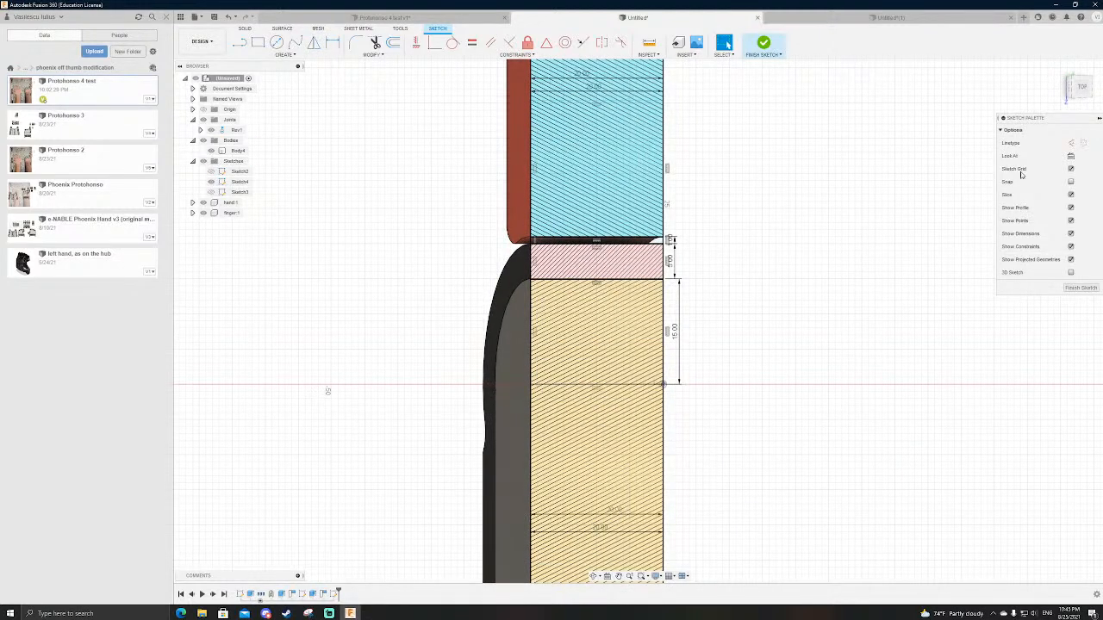
Step: Look at the sketch from the top and hide Body4 and the hand and finger components so only the sketch shows
left_click(1082, 87)
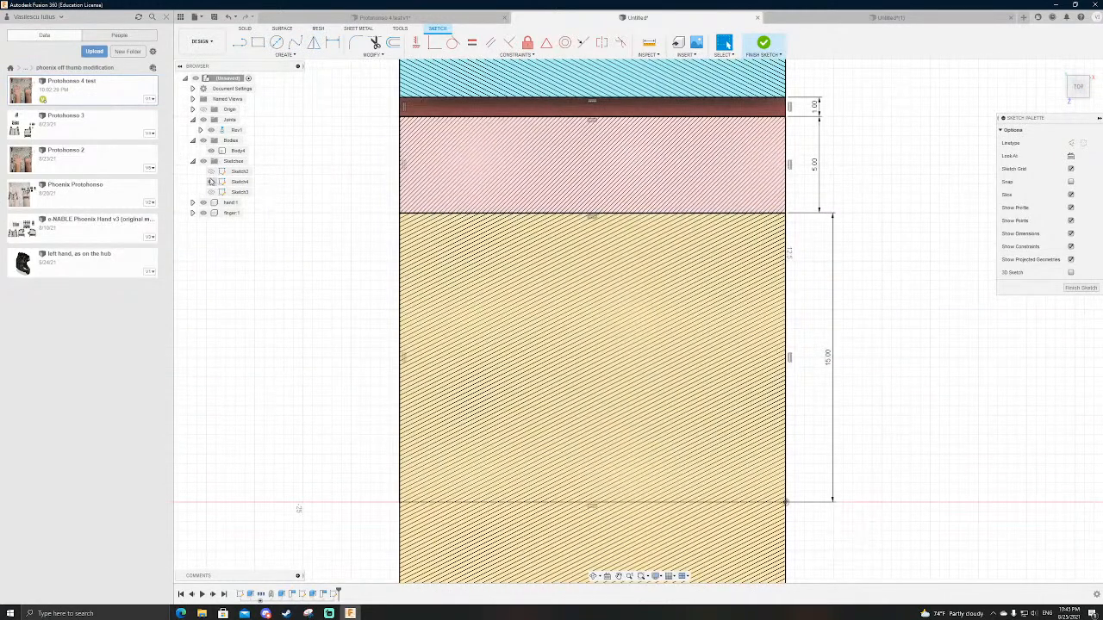
left_click(212, 150)
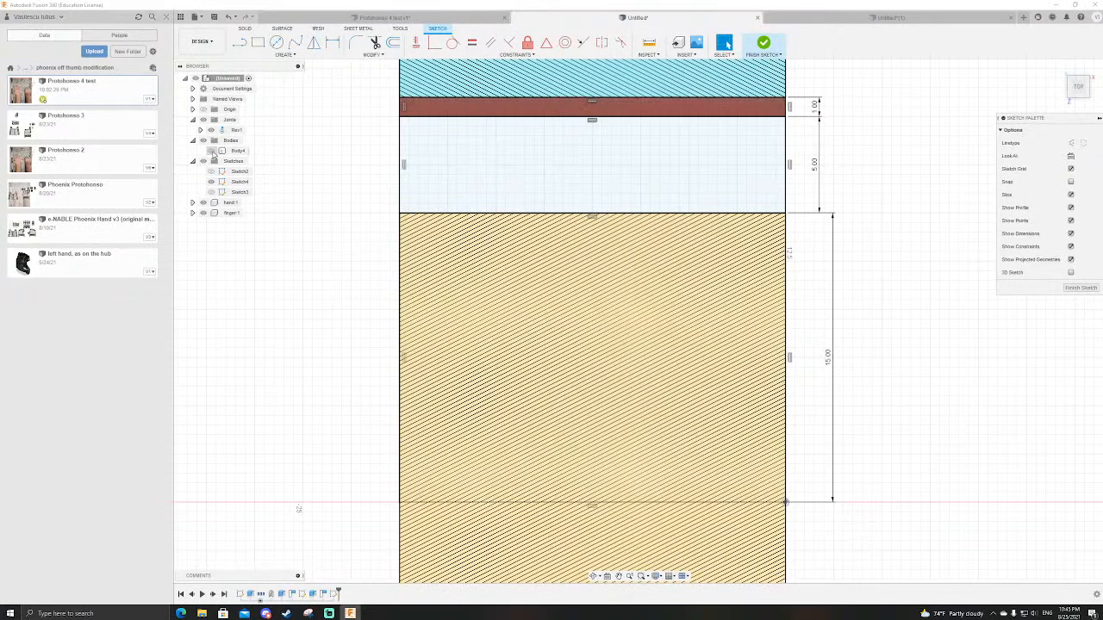
left_click(212, 151)
left_click(212, 152)
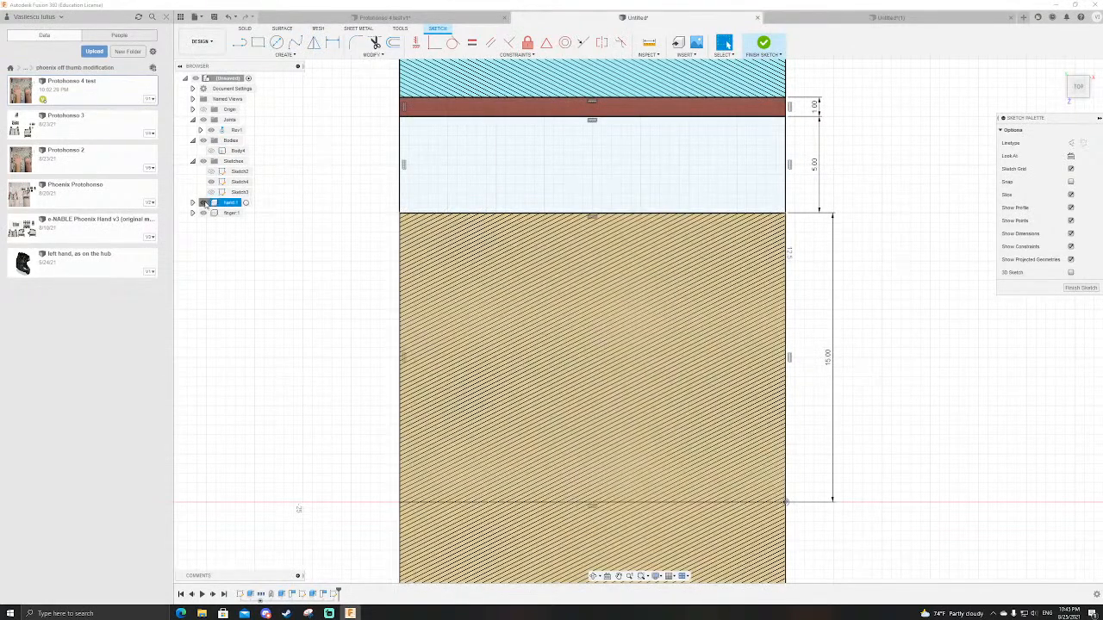
left_click(204, 203)
left_click(203, 213)
scroll(373, 261, "down", 3)
scroll(887, 457, "down", 3)
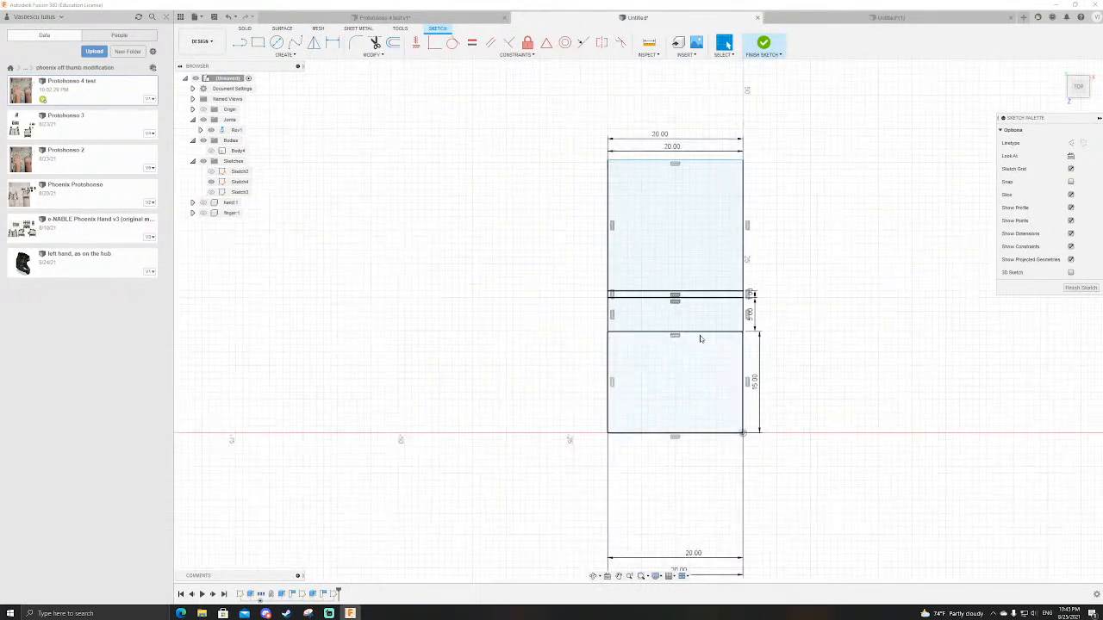
Step: Draw a horizontal line across the 5 mm high rectangle and dimension it 2 mm above that rectangle's lower edge
scroll(698, 293, "up", 4)
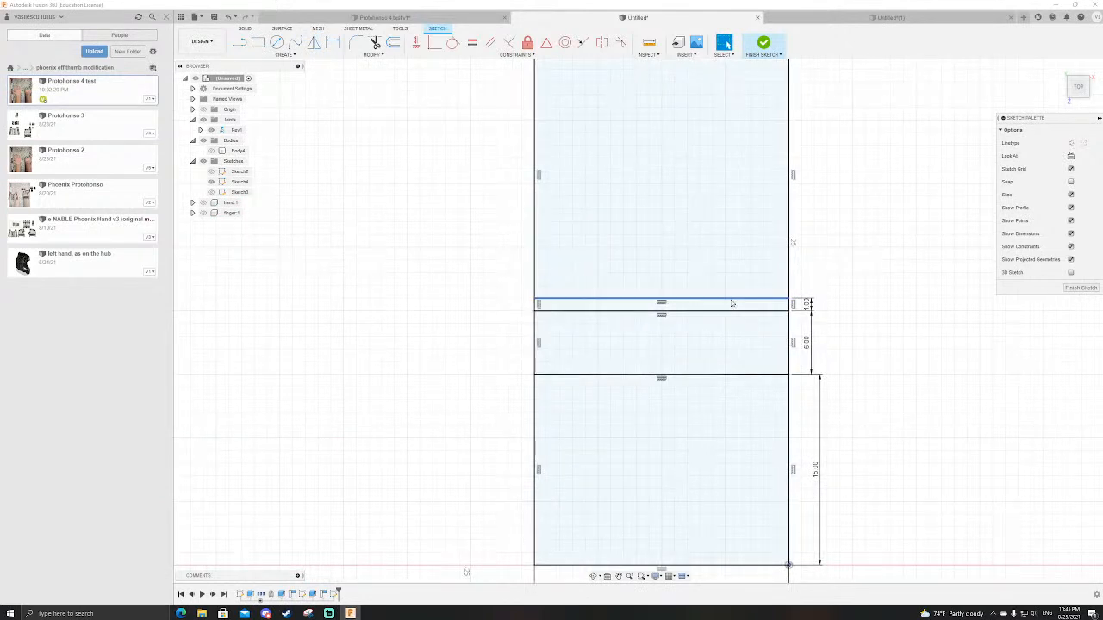
left_click(678, 434)
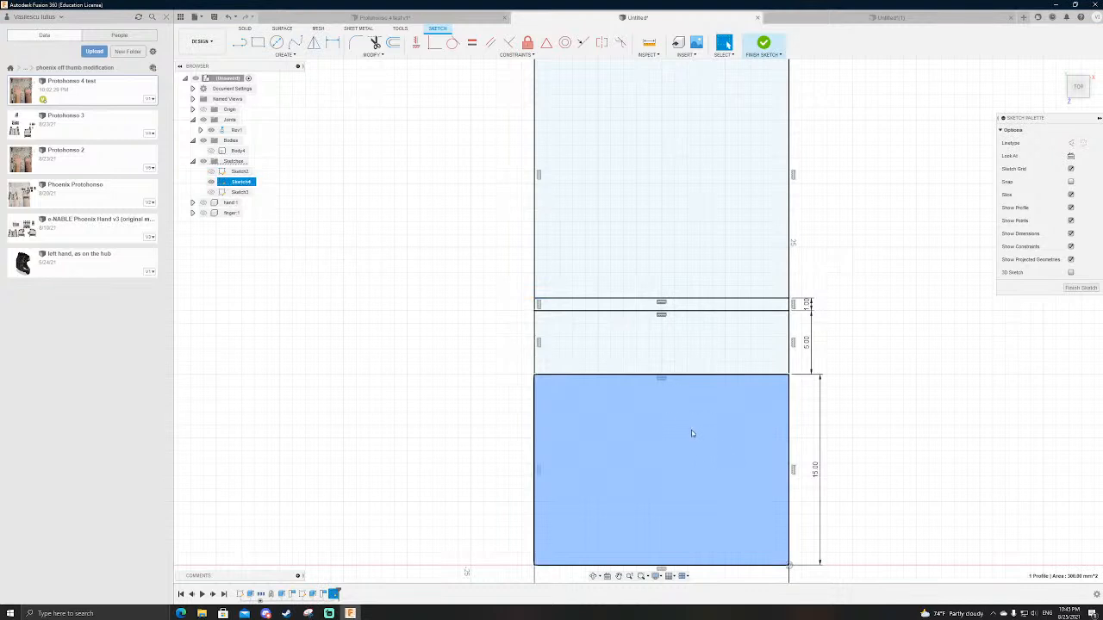
left_click(885, 297)
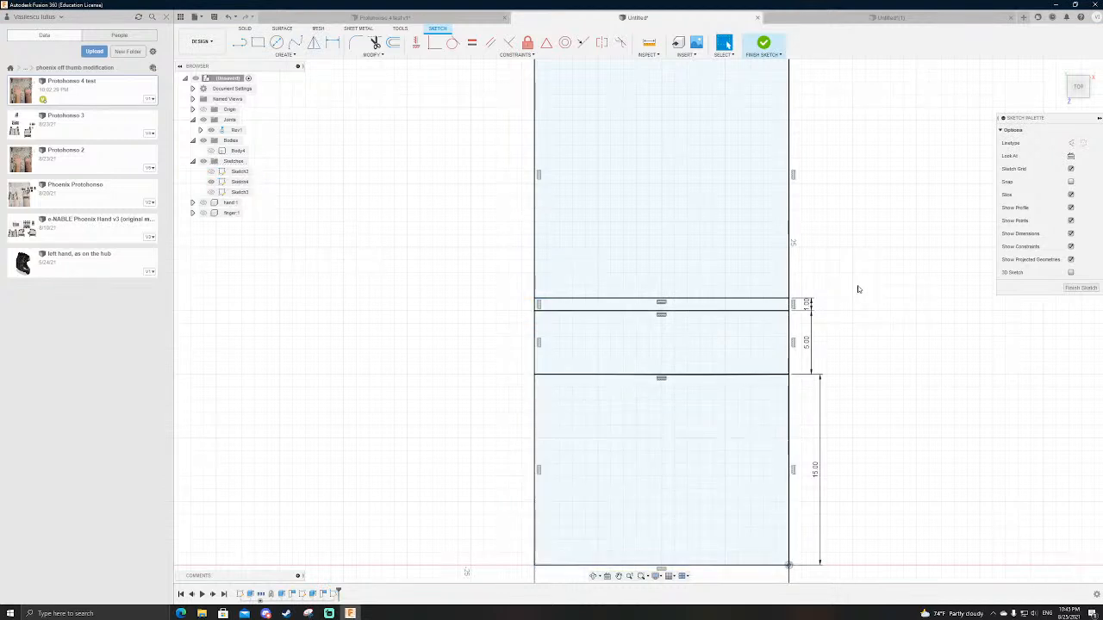
key("l")
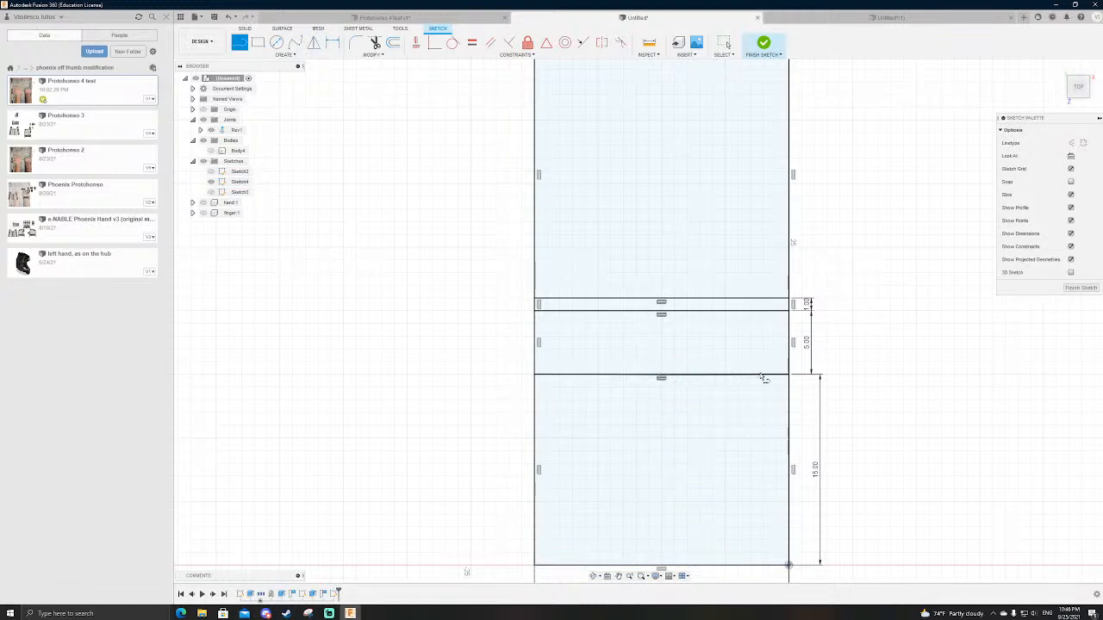
left_click(789, 354)
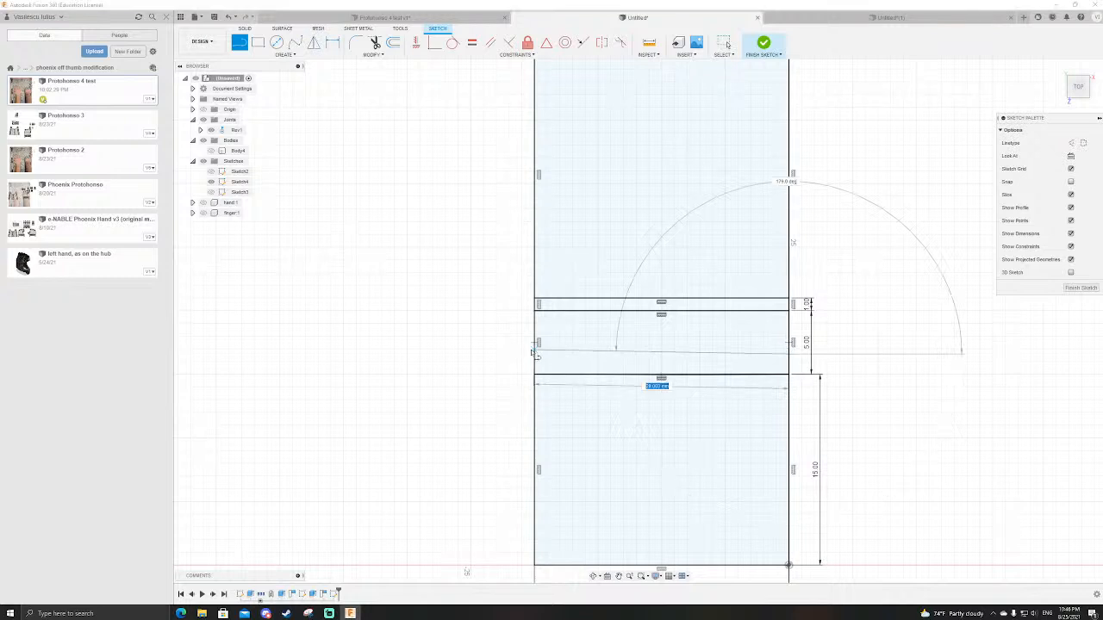
left_click(535, 354)
key("Escape")
left_click(603, 355)
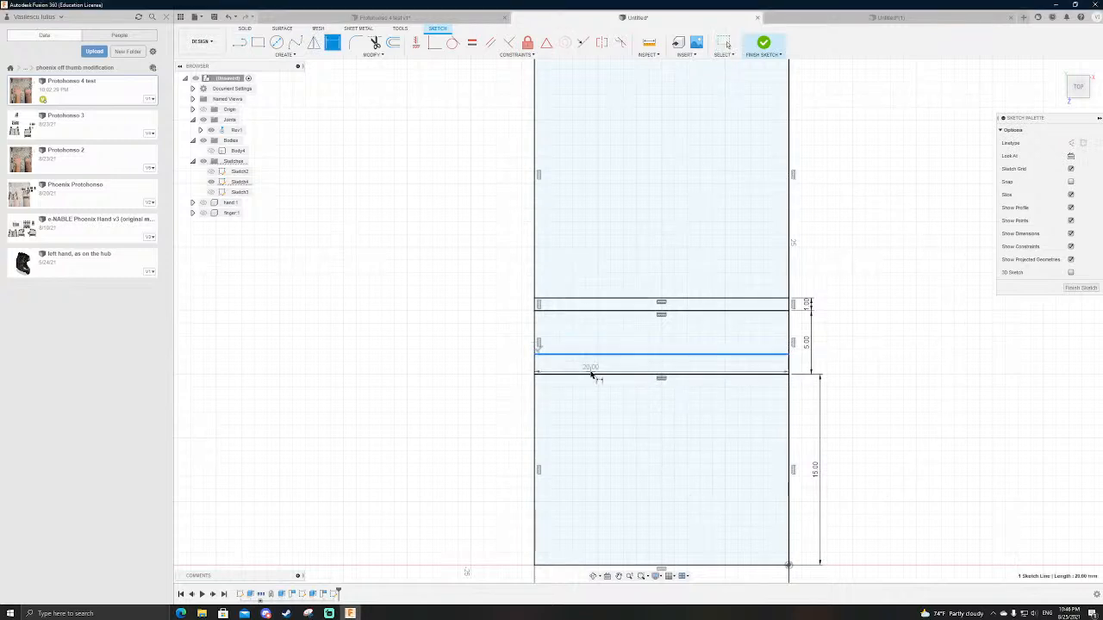
left_click(591, 374)
left_click(499, 360)
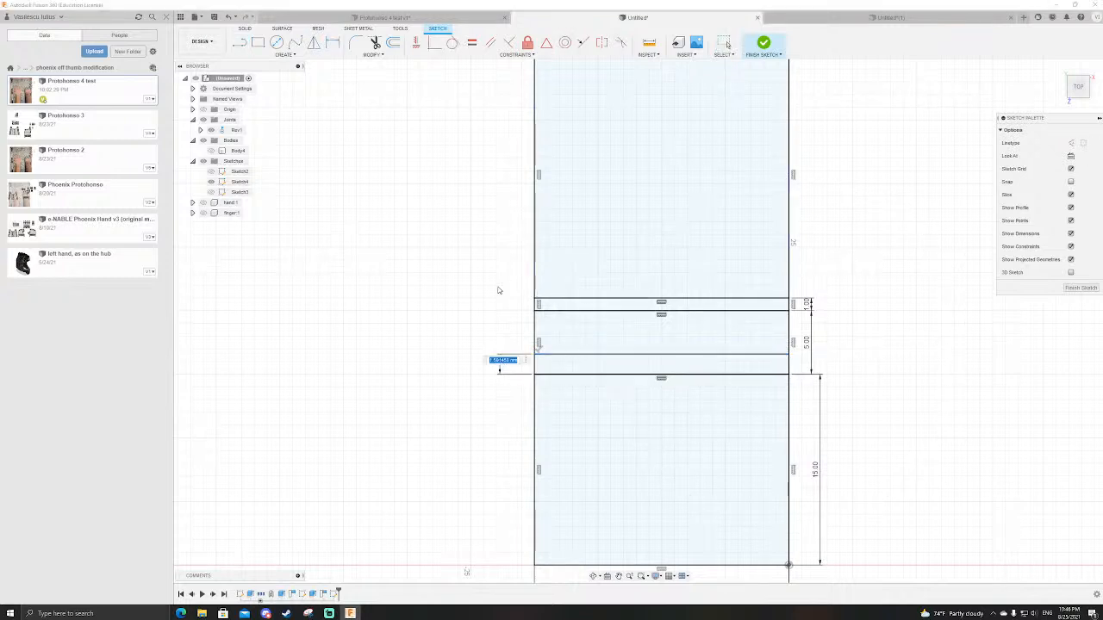
type("2")
key("Return")
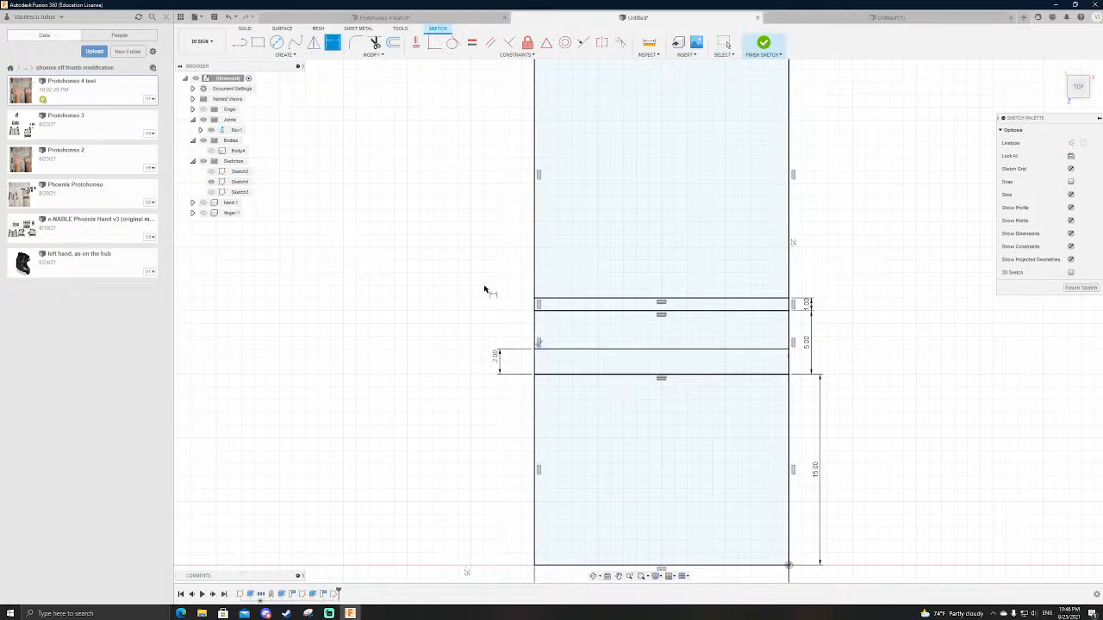
Step: Try a 4 mm vertical line up from the midpoint of the 5 mm high rectangle's lower edge and delete it
key("l")
left_click(663, 376)
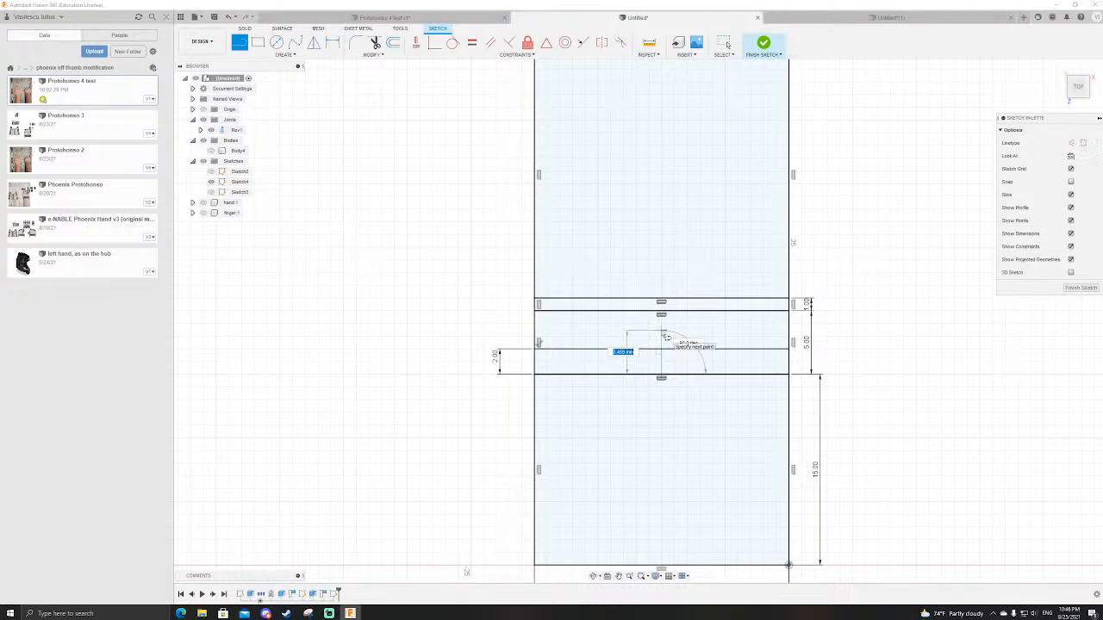
type("4")
key("Return")
key("Escape")
scroll(662, 334, "up", 3)
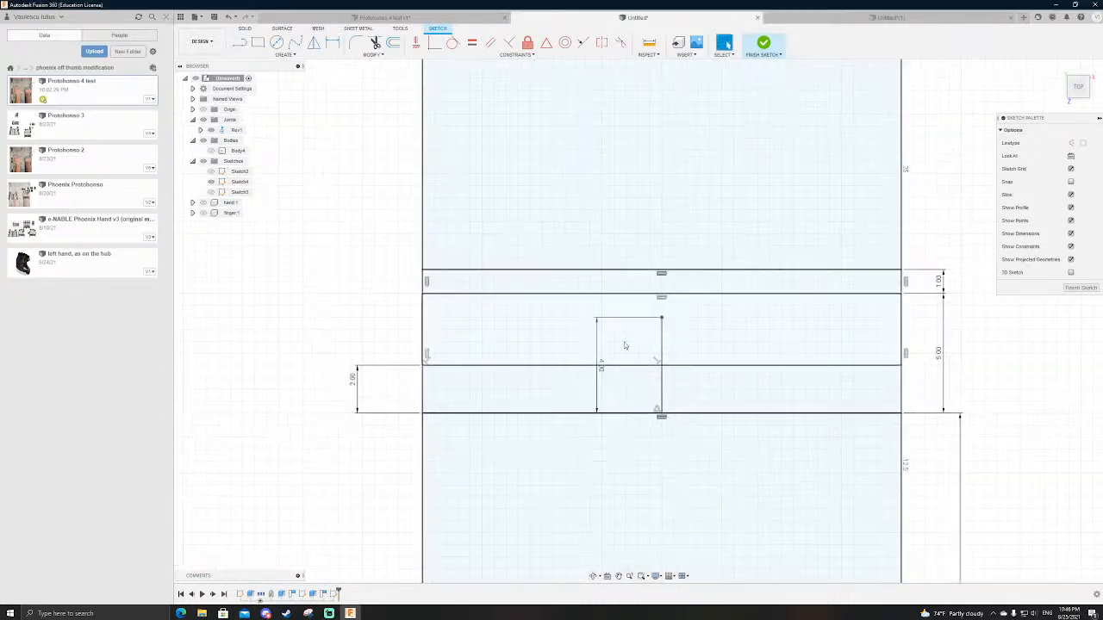
left_click_drag(651, 346, 655, 343)
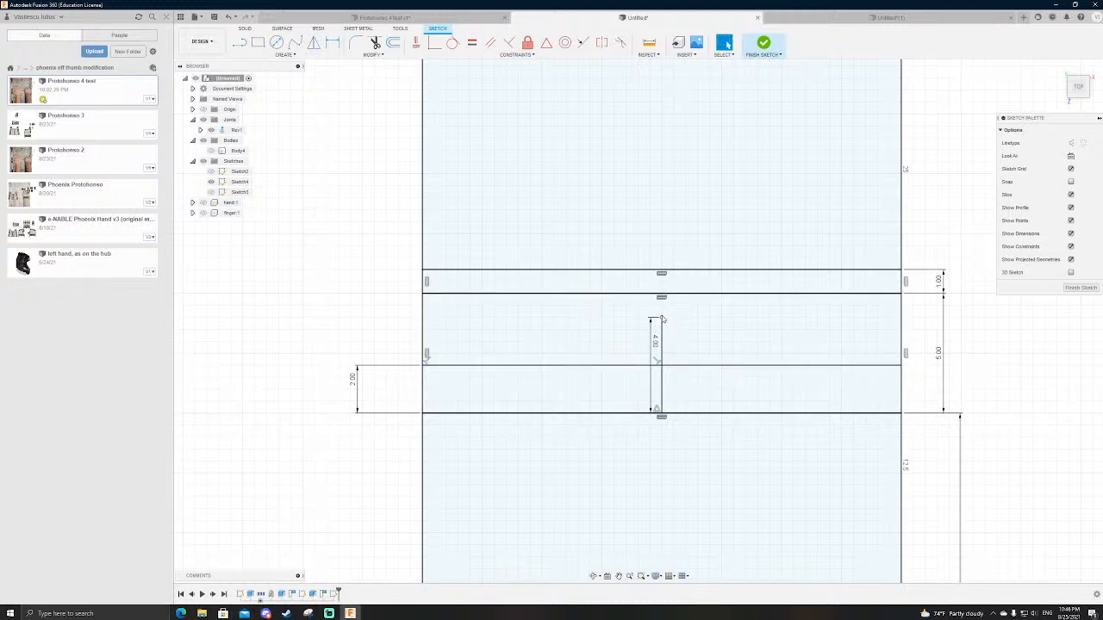
left_click(660, 346)
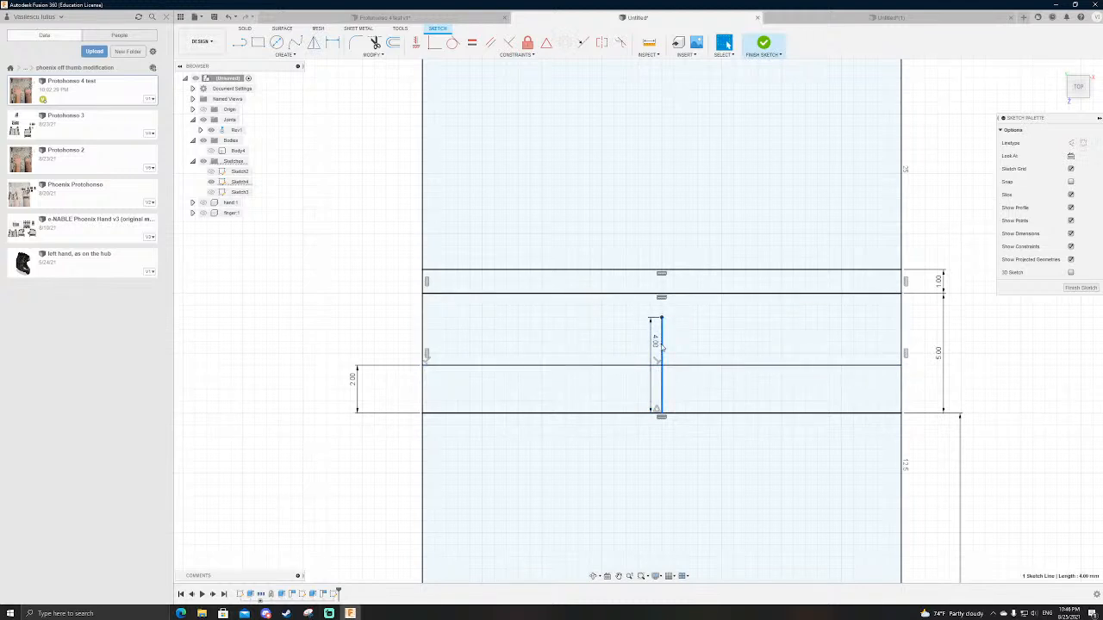
key("Delete")
Step: Draw a small rectangle straddling the horizontal line inside the ring section and dimension it 2 mm wide and 2 mm high
key("r")
left_click(649, 331)
key("d")
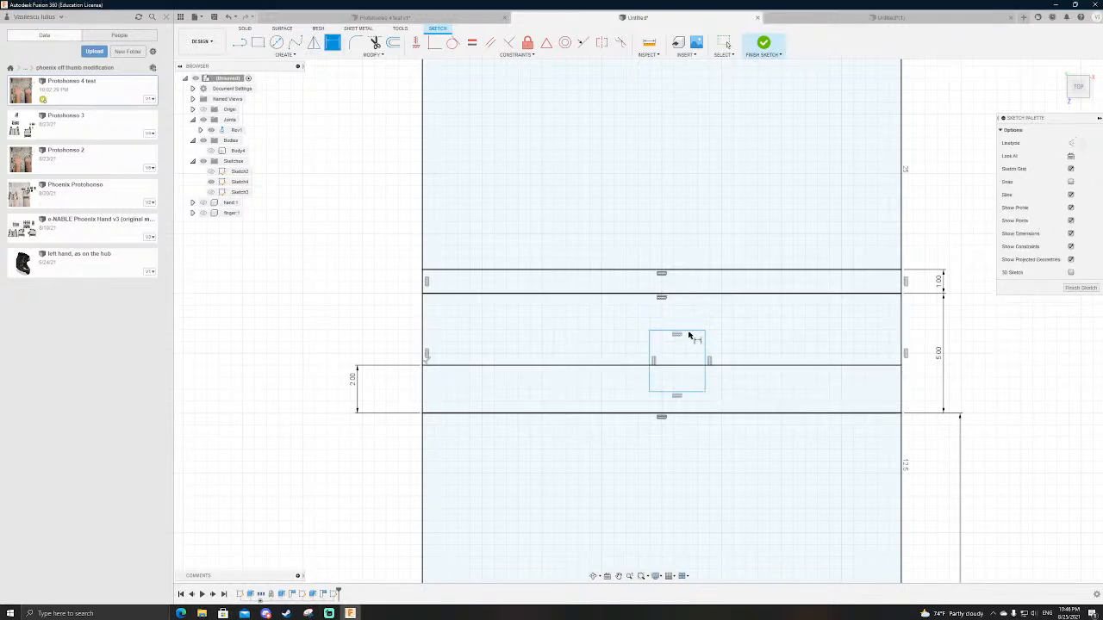
left_click(687, 331)
left_click(688, 326)
type("2")
key("Return")
left_click(697, 355)
left_click(715, 349)
type("2")
key("Return")
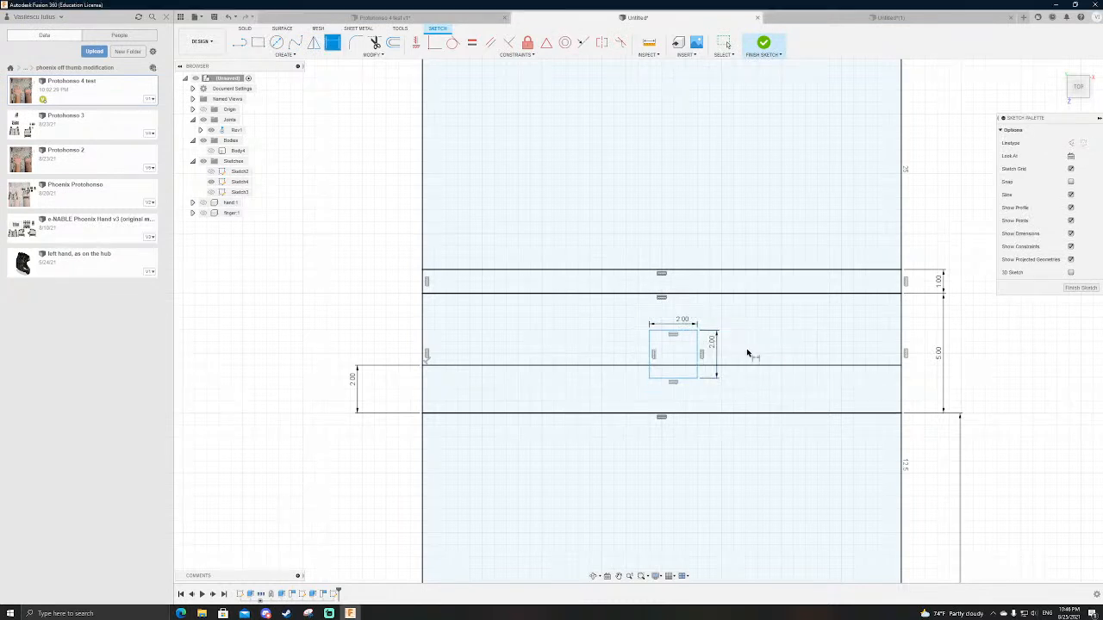
Step: Connect the midpoints of the small square's upper edge and the ring section's upper edge with a line and constrain it vertical
key("l")
left_click(673, 333)
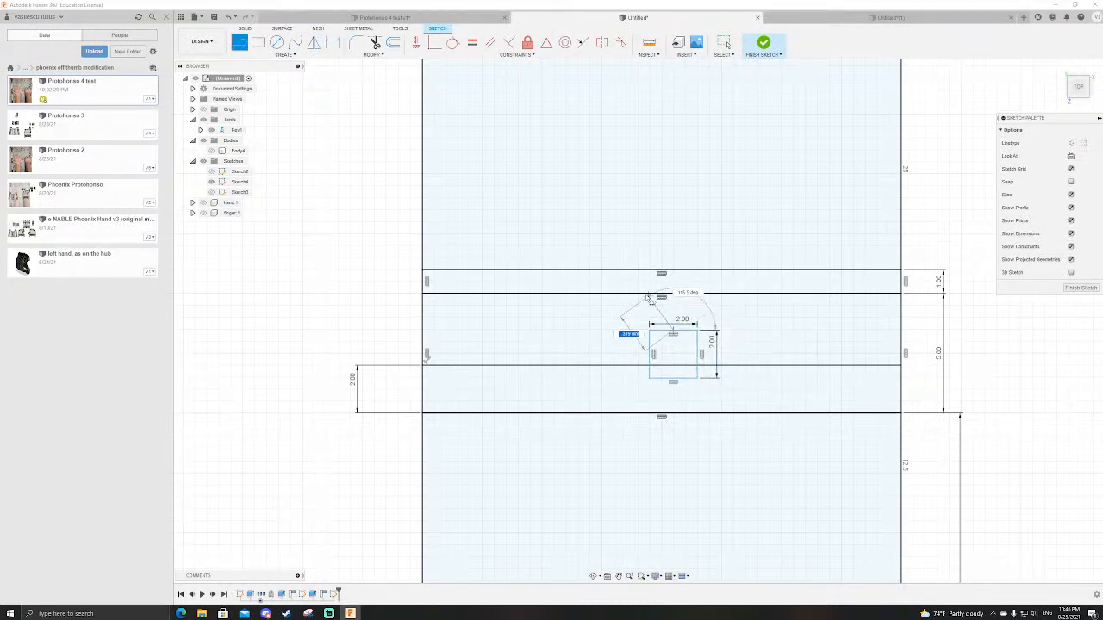
double_click(662, 296)
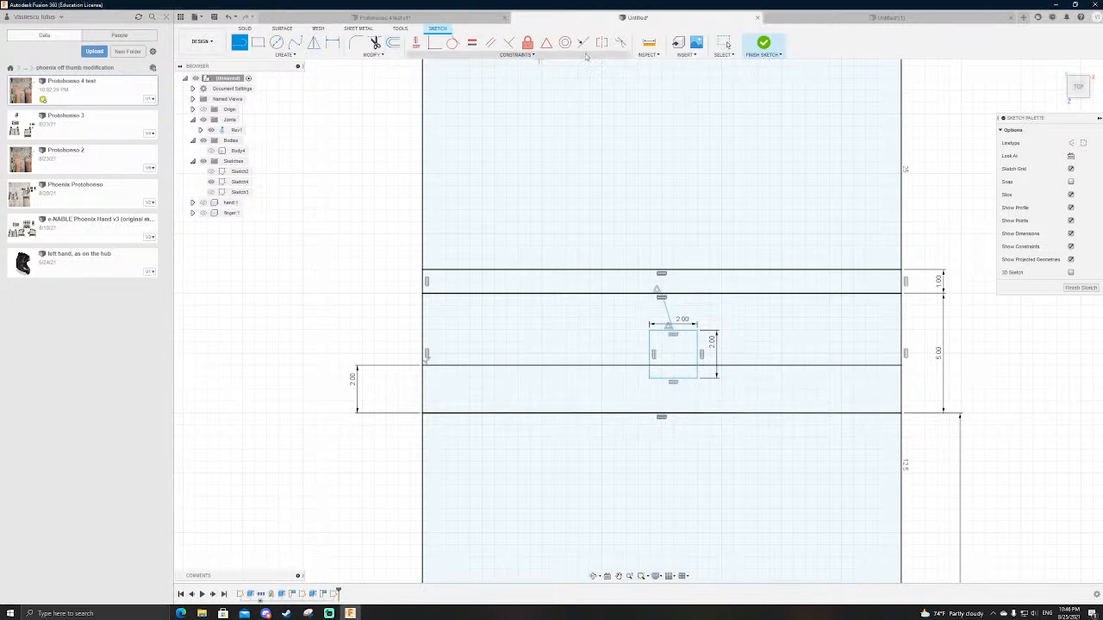
left_click(413, 43)
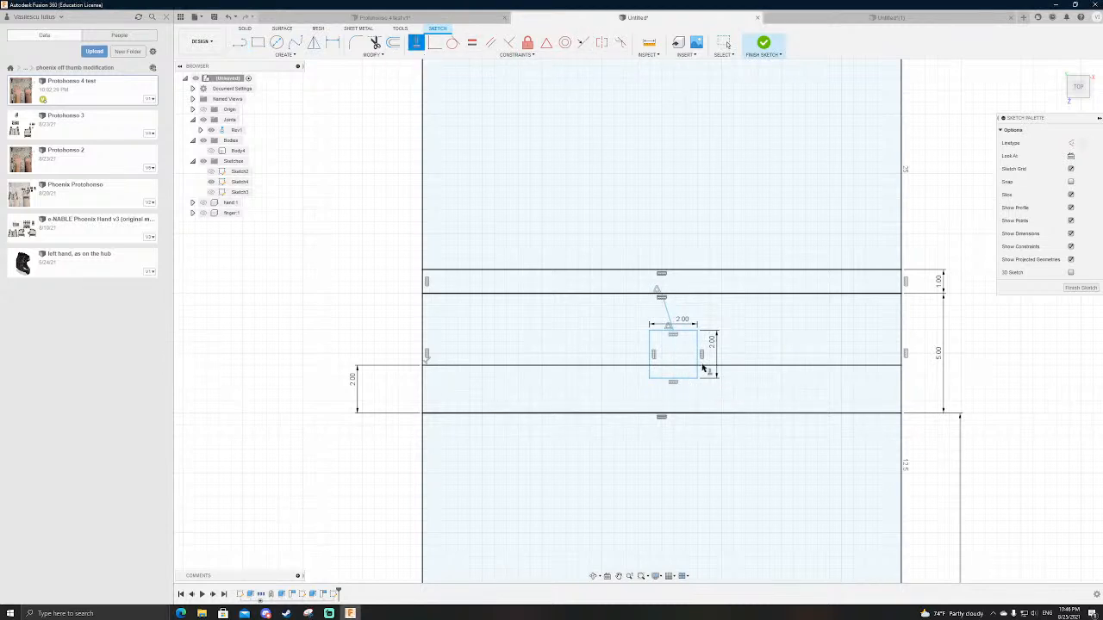
left_click(668, 314)
key("Escape")
Step: Dimension the vertical line between the small square and the ring section's upper edge at 1.5 mm and move the dimension beside that line
key("l")
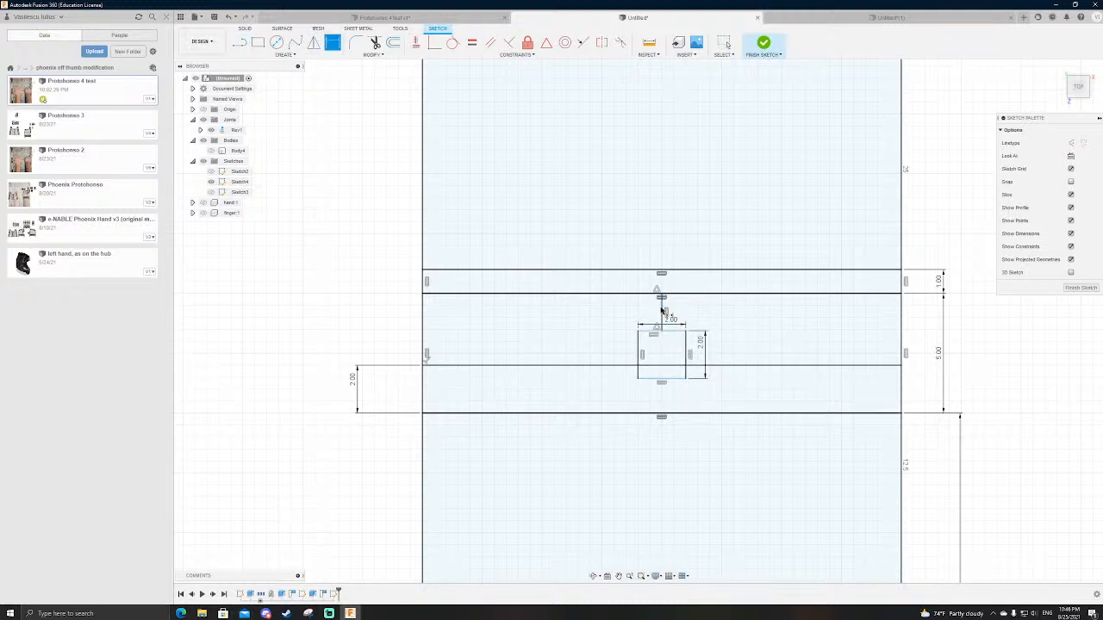
left_click(726, 321)
type("1.5")
key("Return")
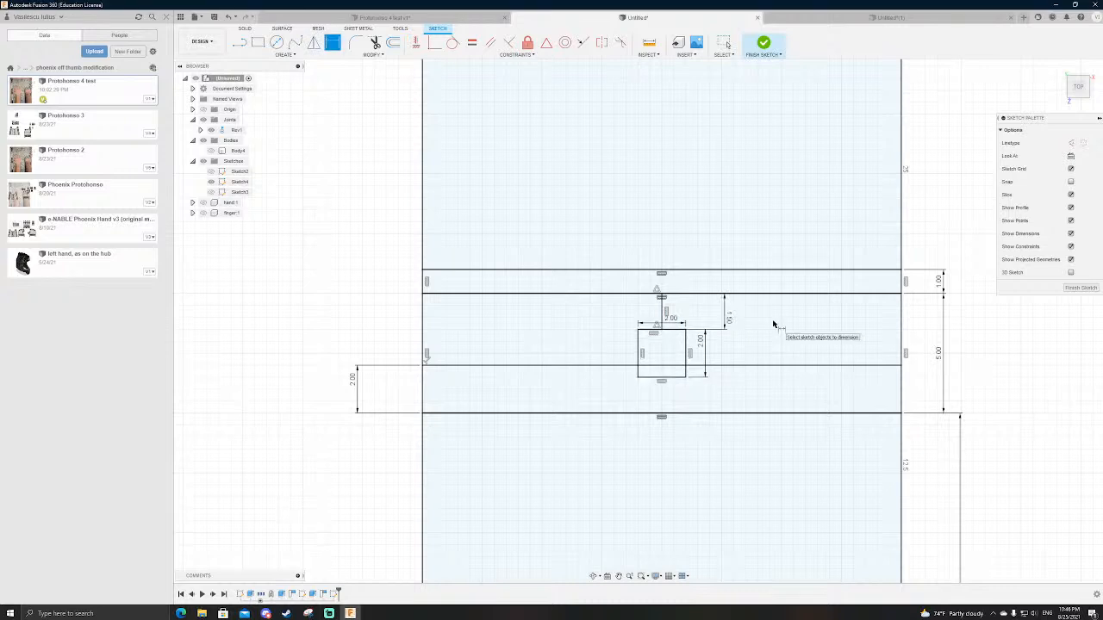
key("Escape")
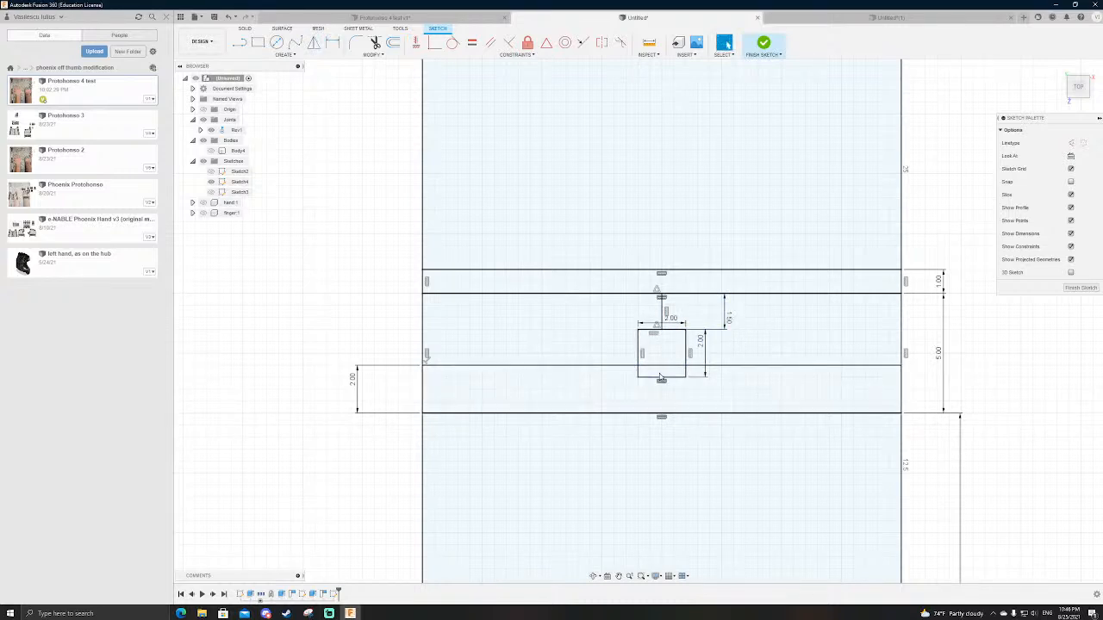
scroll(672, 332, "up", 2)
left_click(752, 309)
left_click_drag(755, 310, 650, 305)
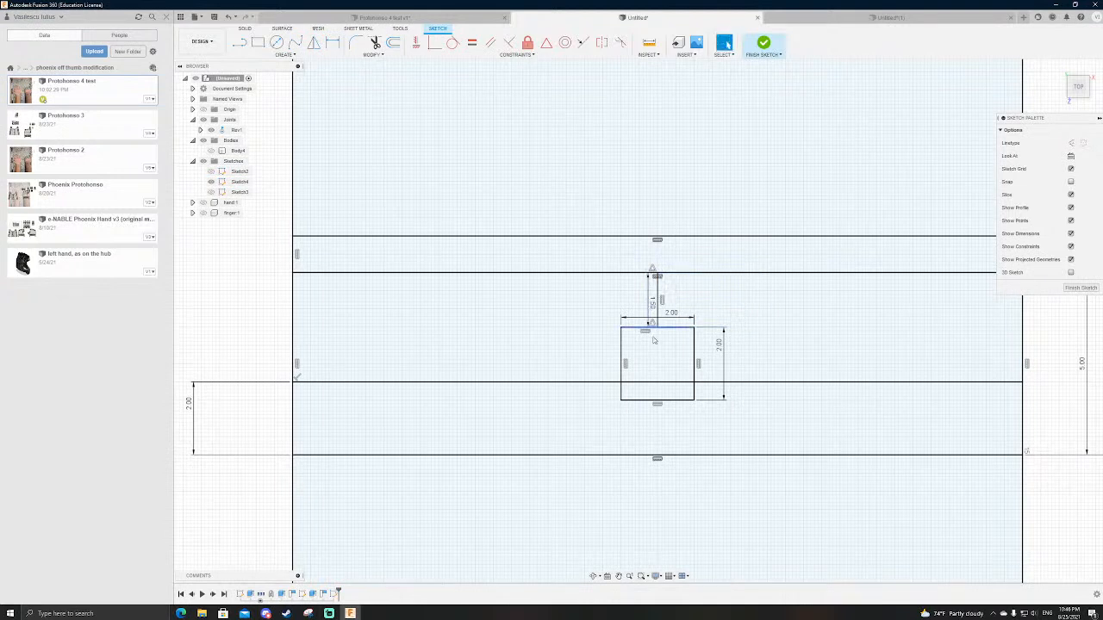
scroll(660, 369, "down", 2)
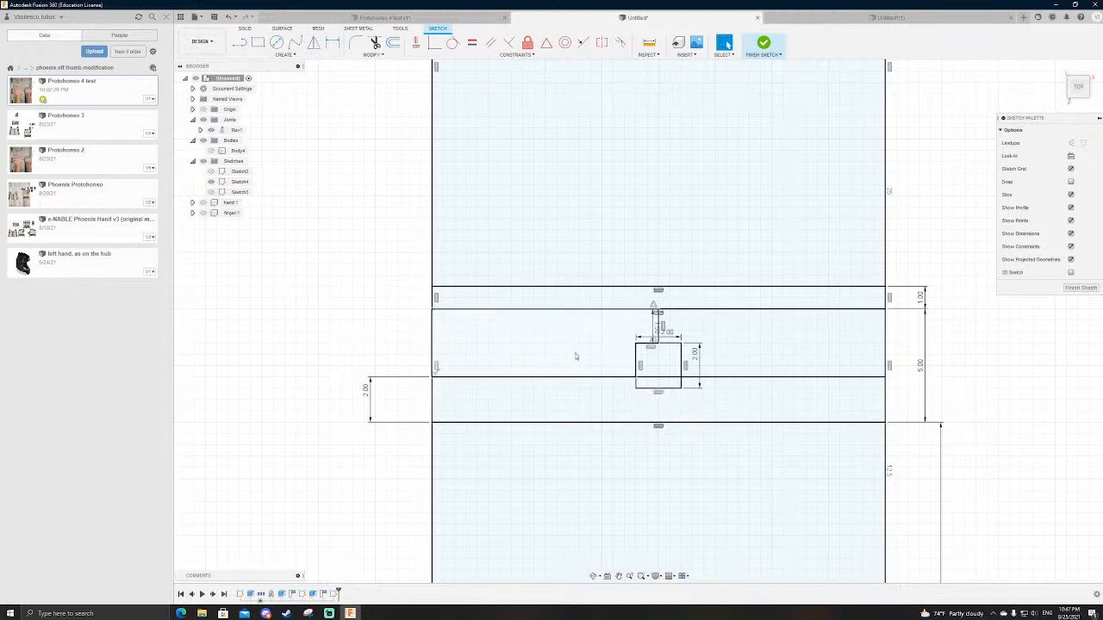
key("l")
left_click(601, 310)
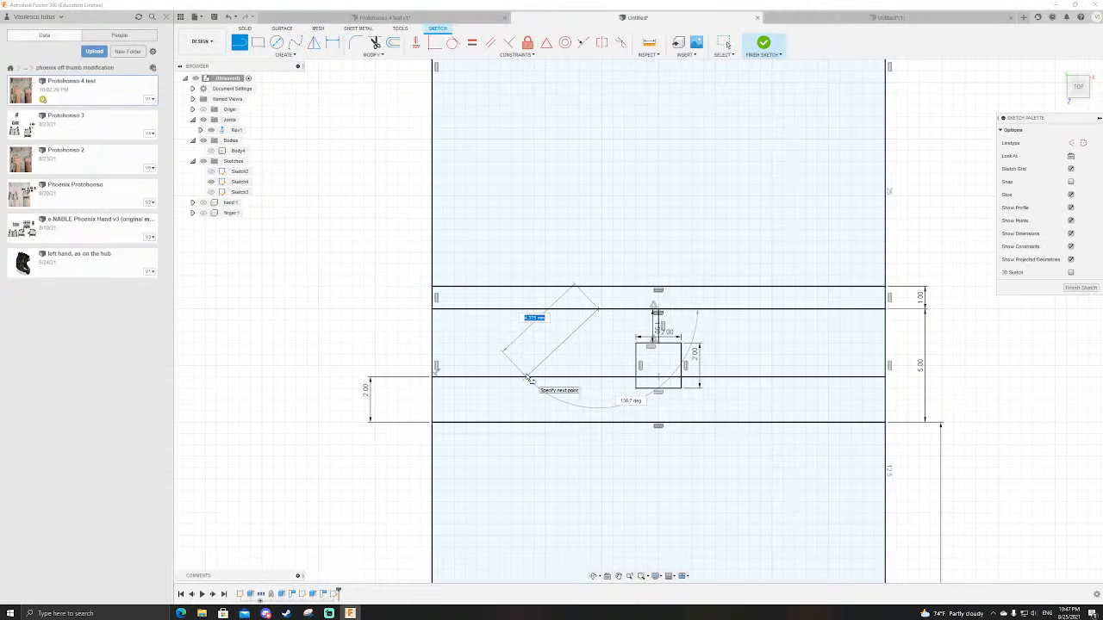
key("Escape")
Step: Draw two inward-slanting lines from the 5 mm high rectangle's upper edge down to the inner horizontal line, one on each side of the small square
key("l")
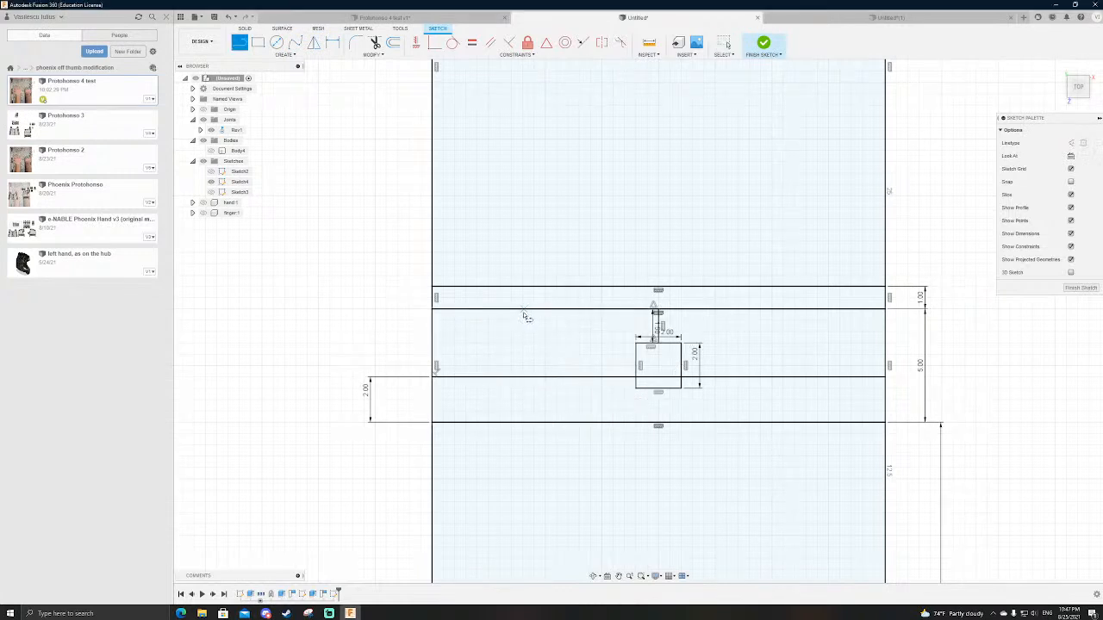
left_click(542, 312)
double_click(585, 378)
left_click(757, 380)
double_click(812, 309)
key("Escape")
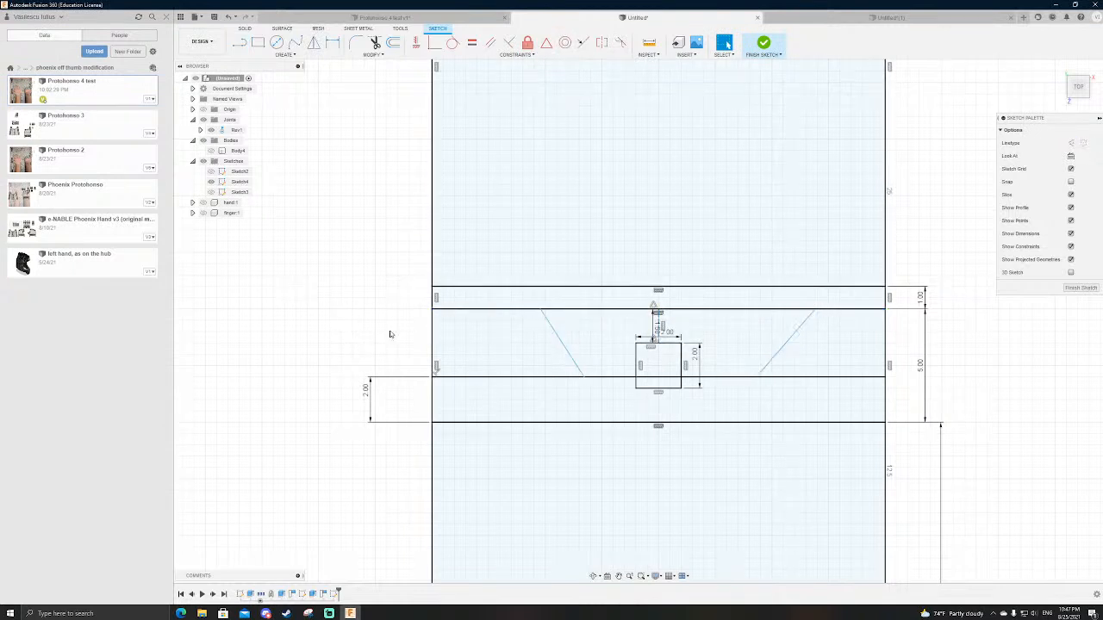
Step: Try converting the inner horizontal line to construction and redrawing a solid segment from the left slanted line's lower end to the left edge
left_click(472, 378)
key("x")
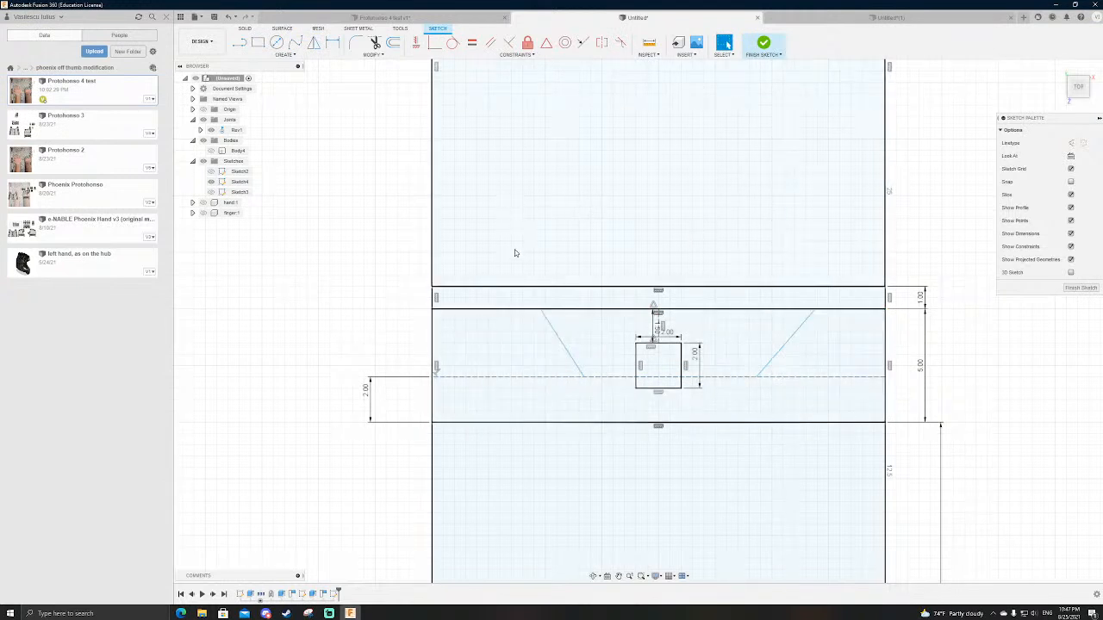
key("l")
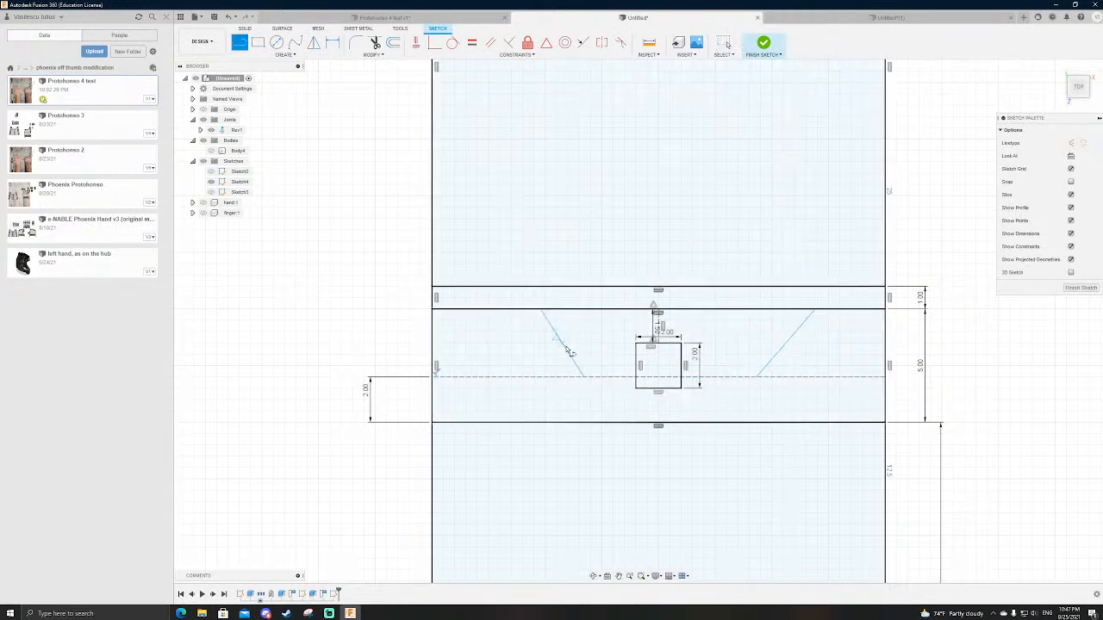
left_click(585, 378)
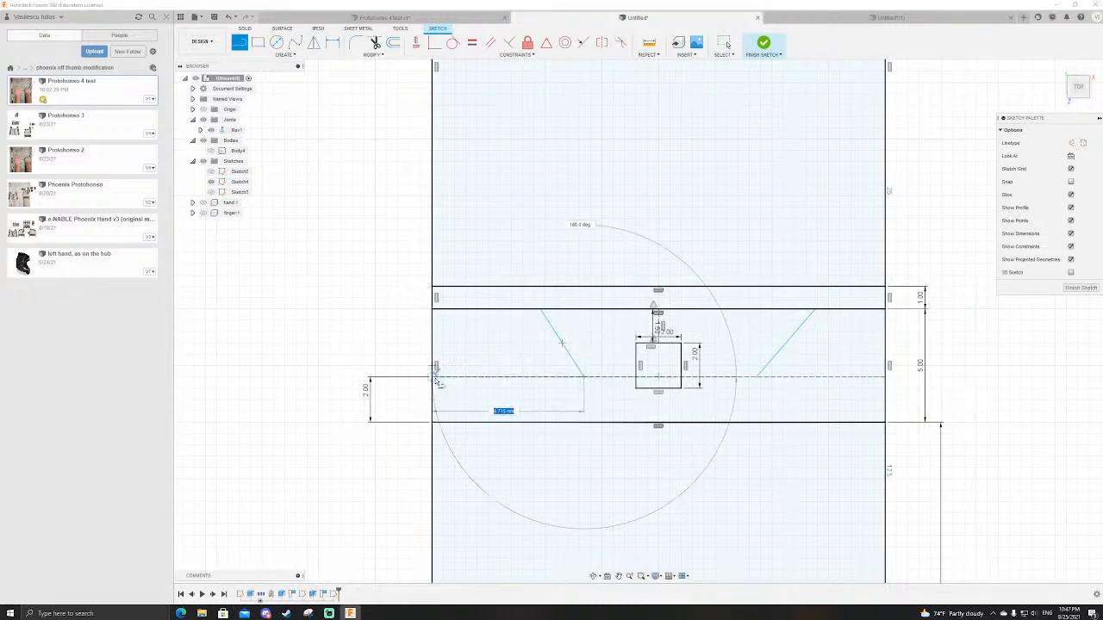
left_click(435, 379)
key("Escape")
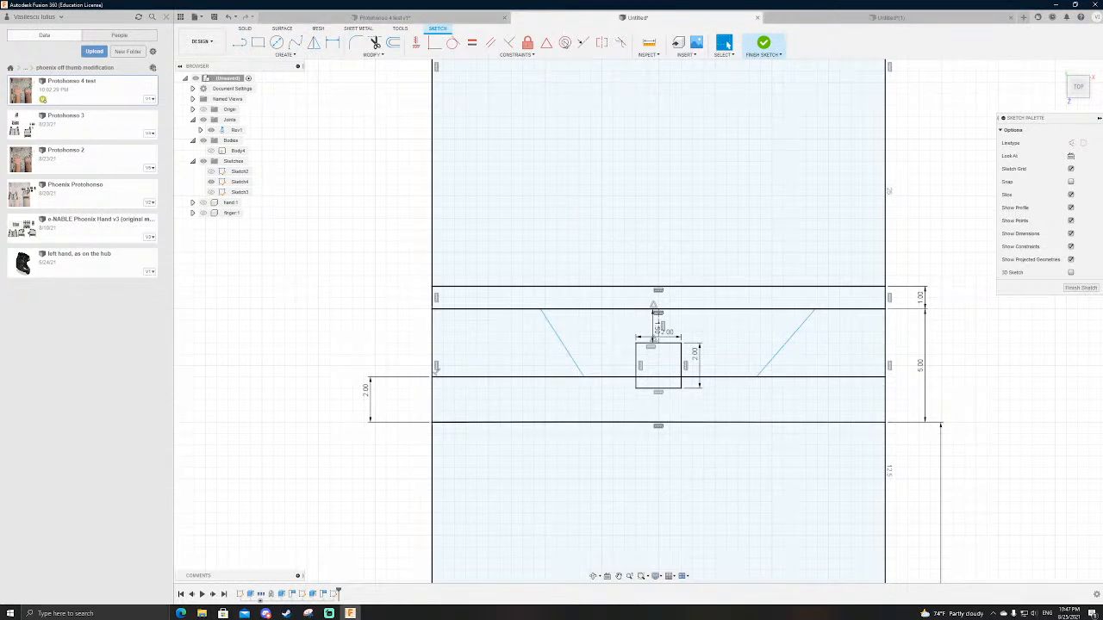
Step: Constrain the two slanted lines to be symmetric about the short vertical centre line and test the constraint by moving the right one
left_click(601, 43)
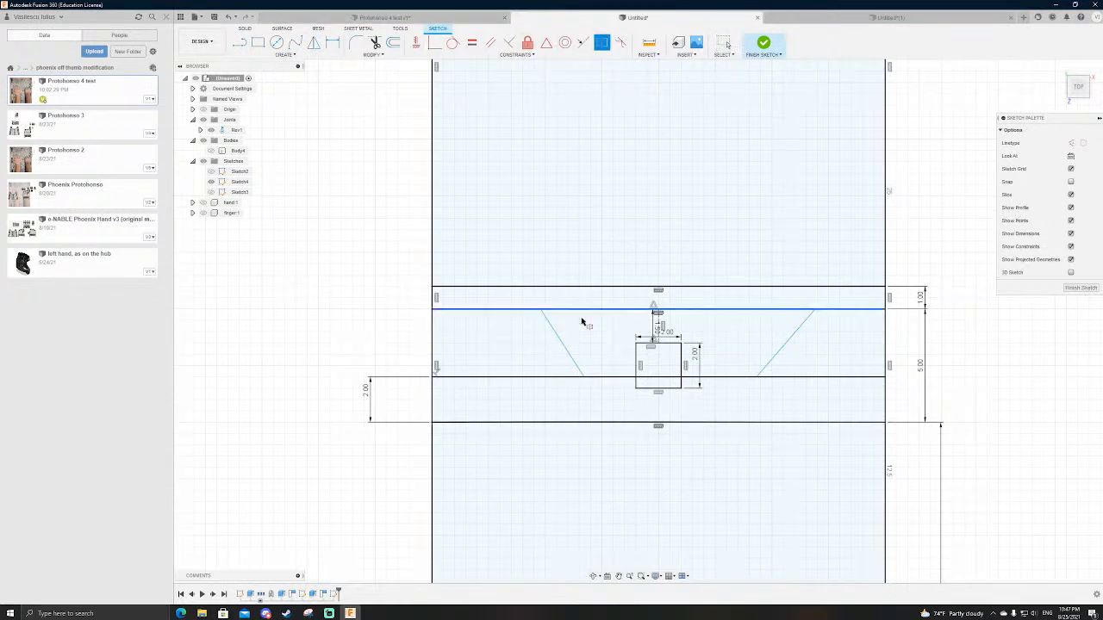
left_click(561, 335)
left_click(806, 334)
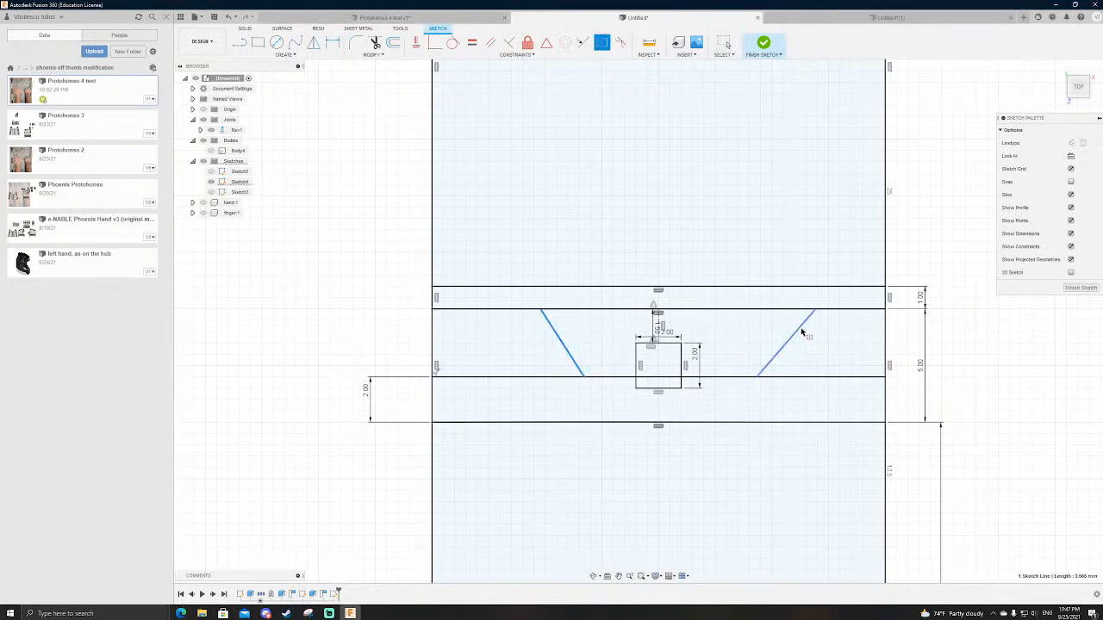
left_click(658, 316)
key("Escape")
left_click_drag(781, 328, 785, 328)
left_click(342, 284)
Step: Dimension the angle between the left slanted line and the inner horizontal line at 45 degrees
key("d")
left_click(558, 367)
left_click(540, 377)
left_click(531, 362)
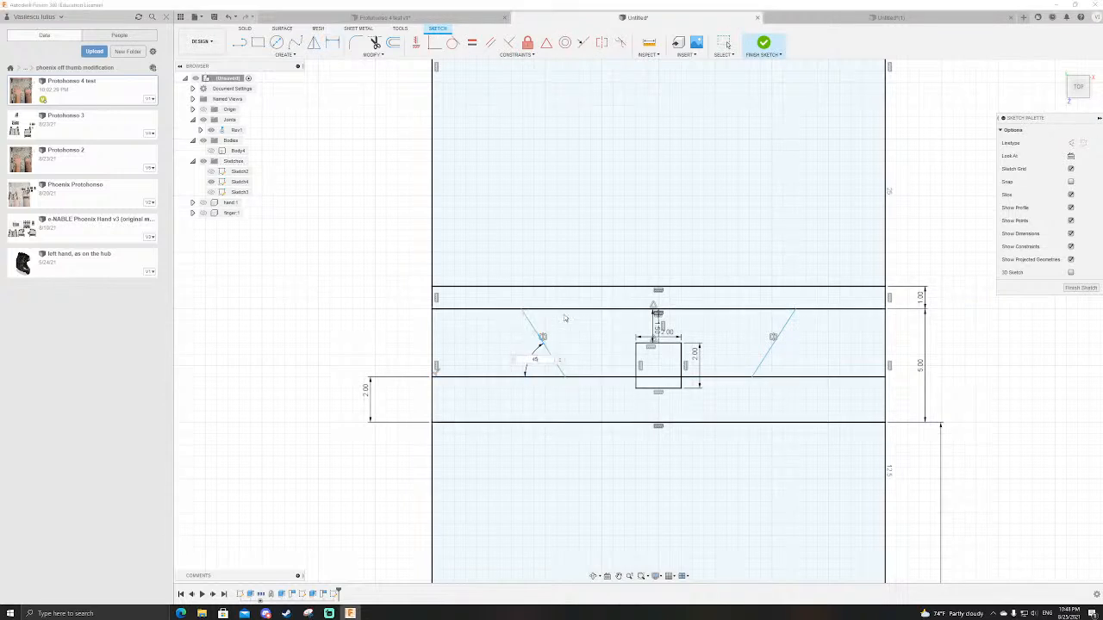
key("Return")
key("Escape")
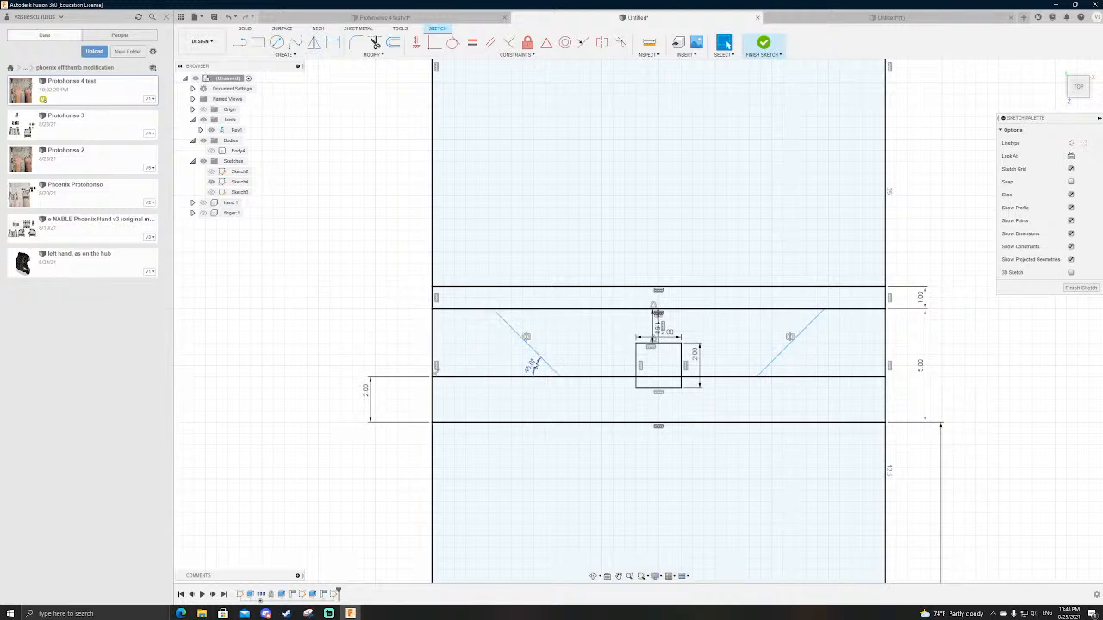
Step: Set the left slanted line's angle to 60 degrees and move the symmetric slanted lines closer to the small square
left_click(532, 366)
double_click(531, 366)
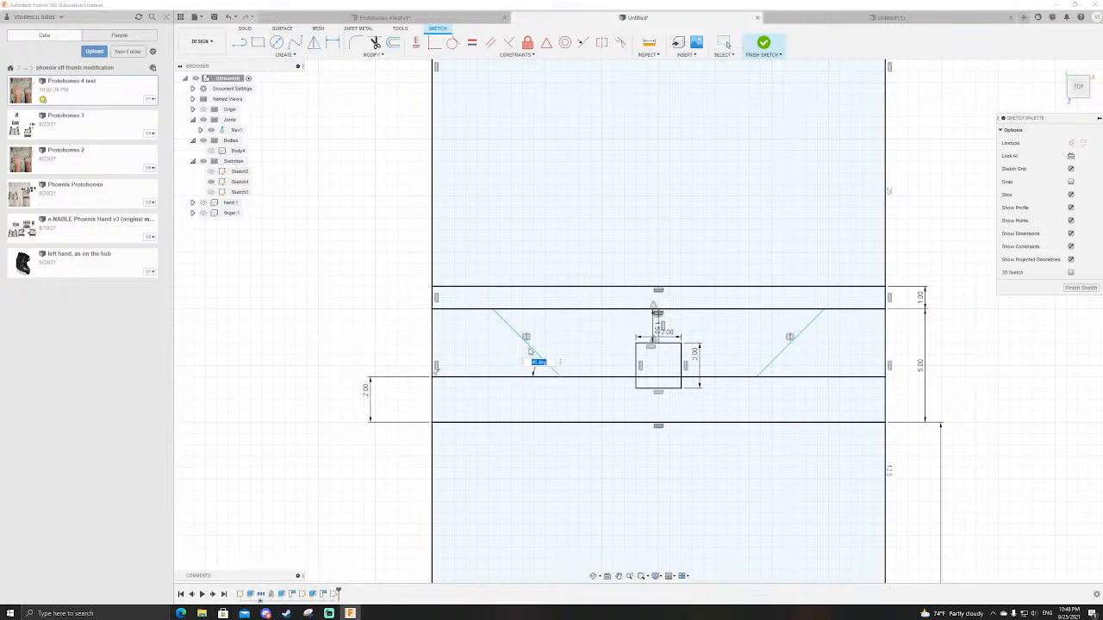
type("60")
key("Return")
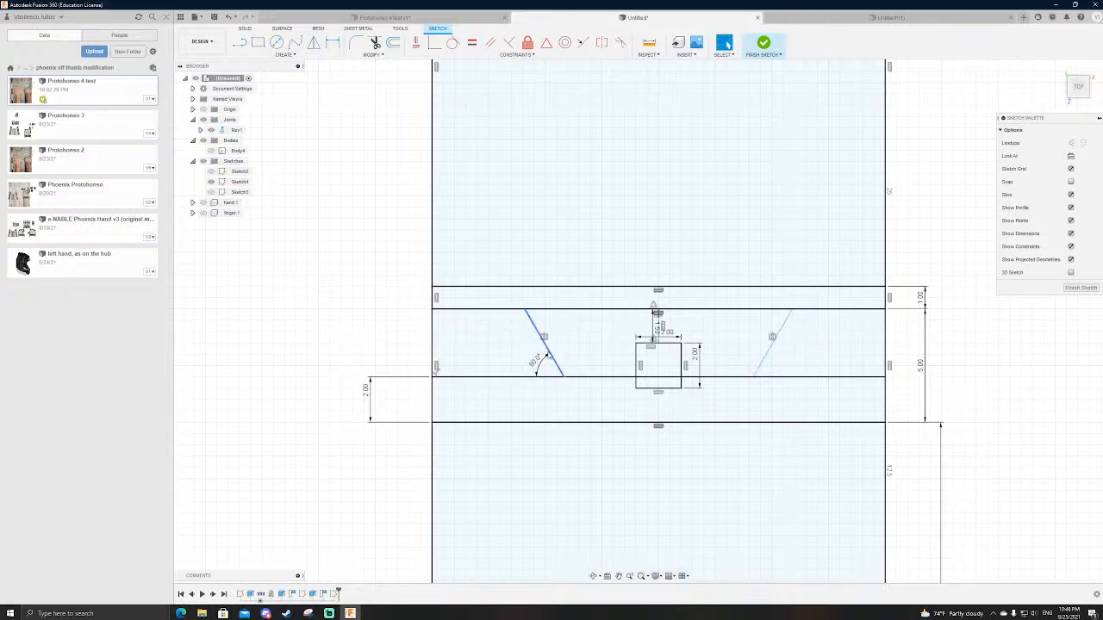
left_click(371, 328)
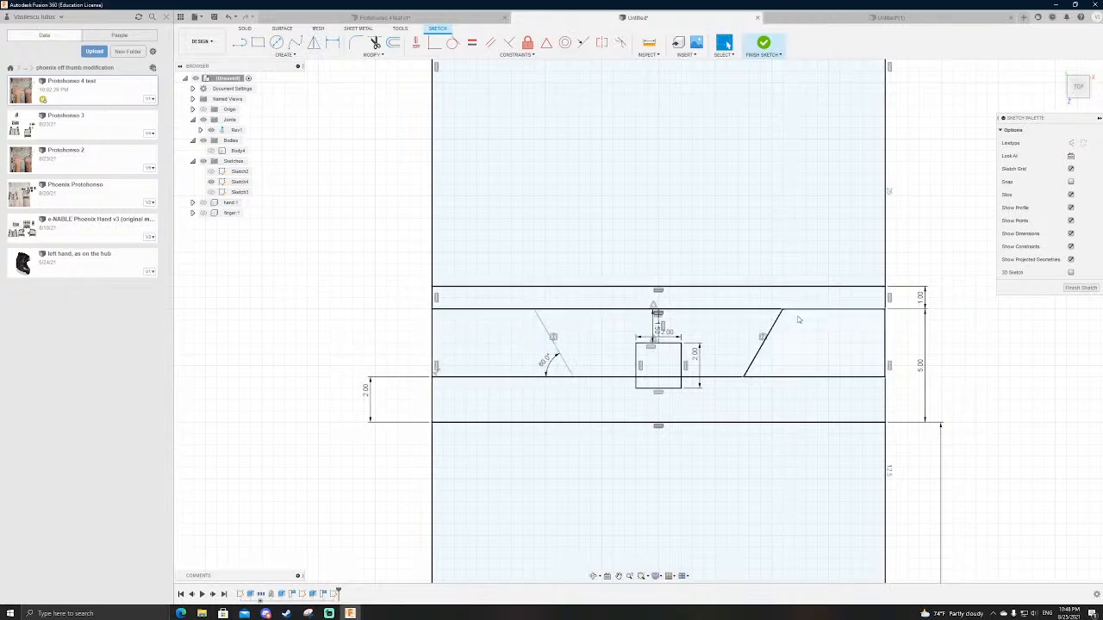
left_click_drag(773, 326, 755, 327)
key("Escape")
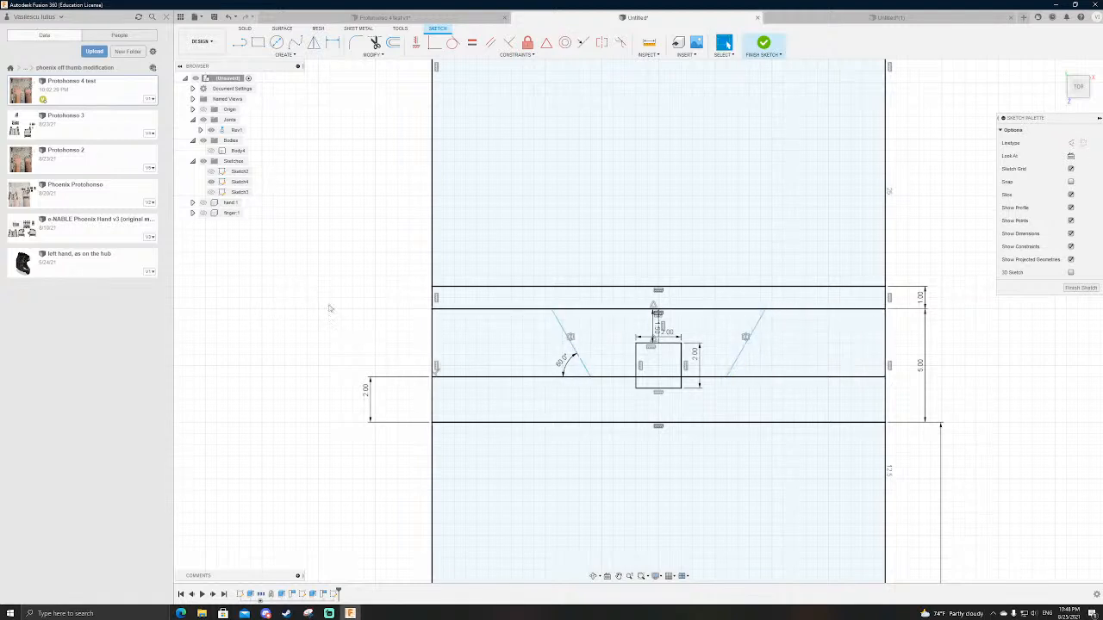
Step: Dimension the left slanted line's upper endpoint 5 mm from the rectangle's left edge
key("d")
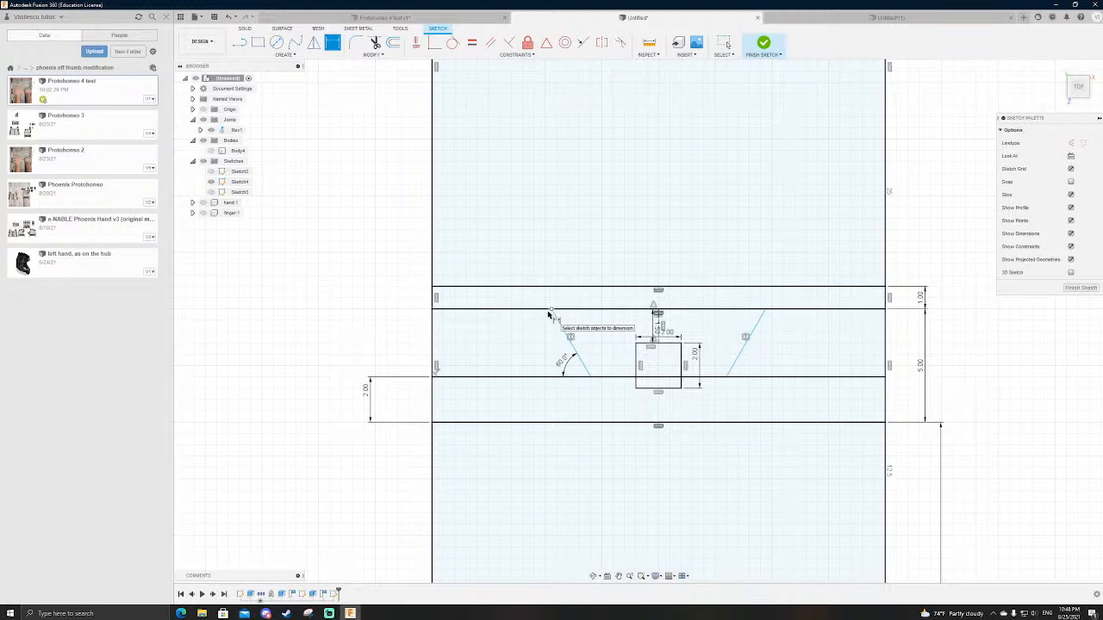
left_click(550, 309)
left_click(433, 309)
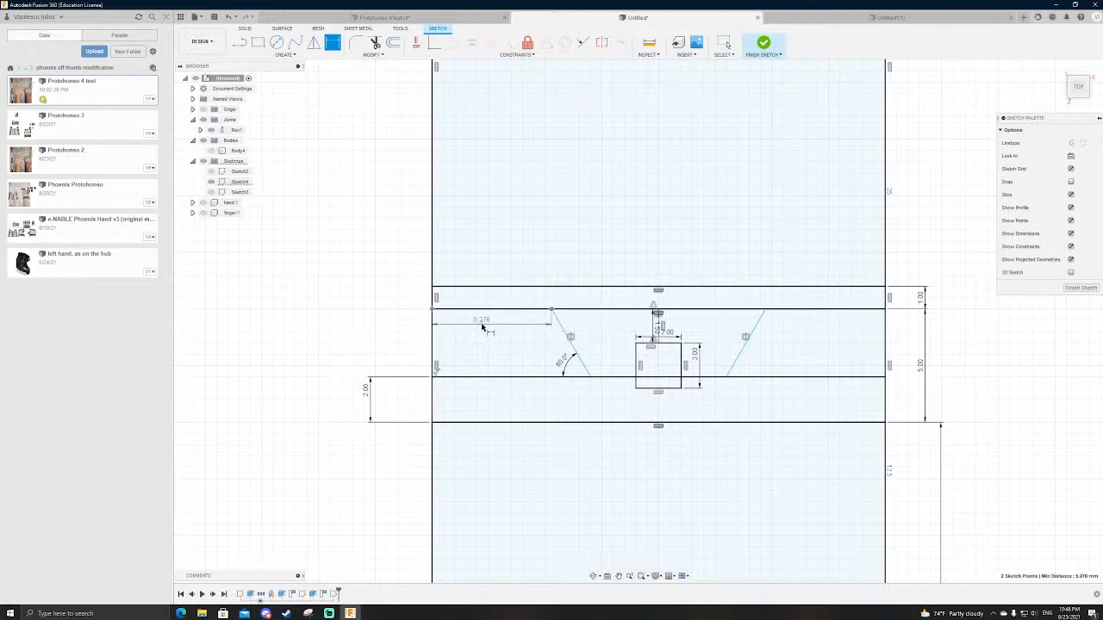
left_click(484, 324)
type("5")
key("Return")
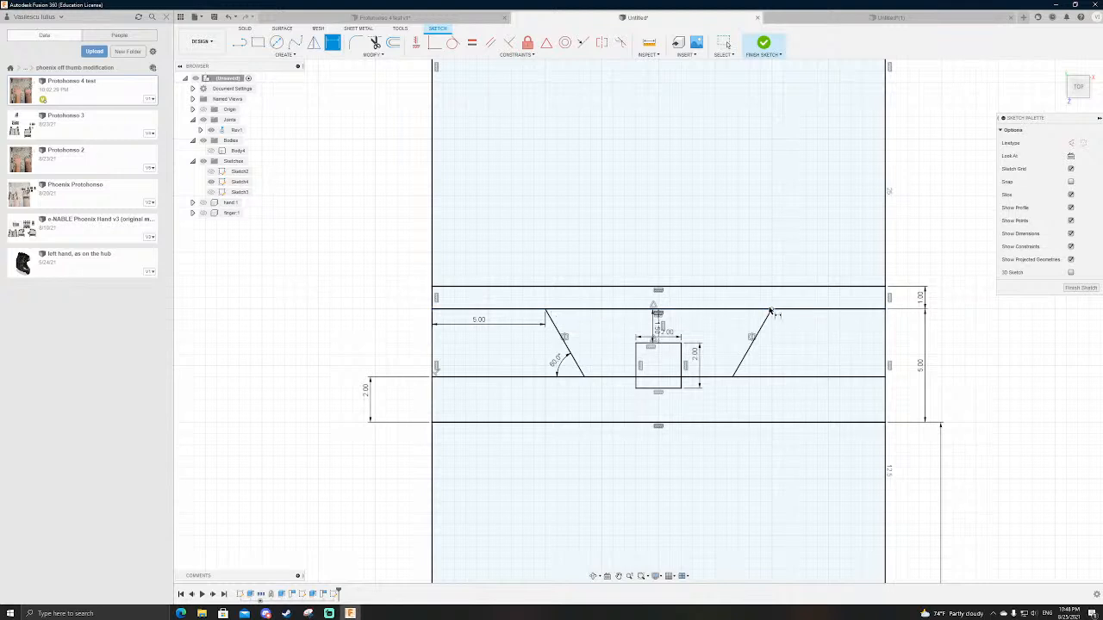
key("Escape")
Step: Measure the distance between the two slanted lines' upper endpoints and check the right endpoint's position
key("i")
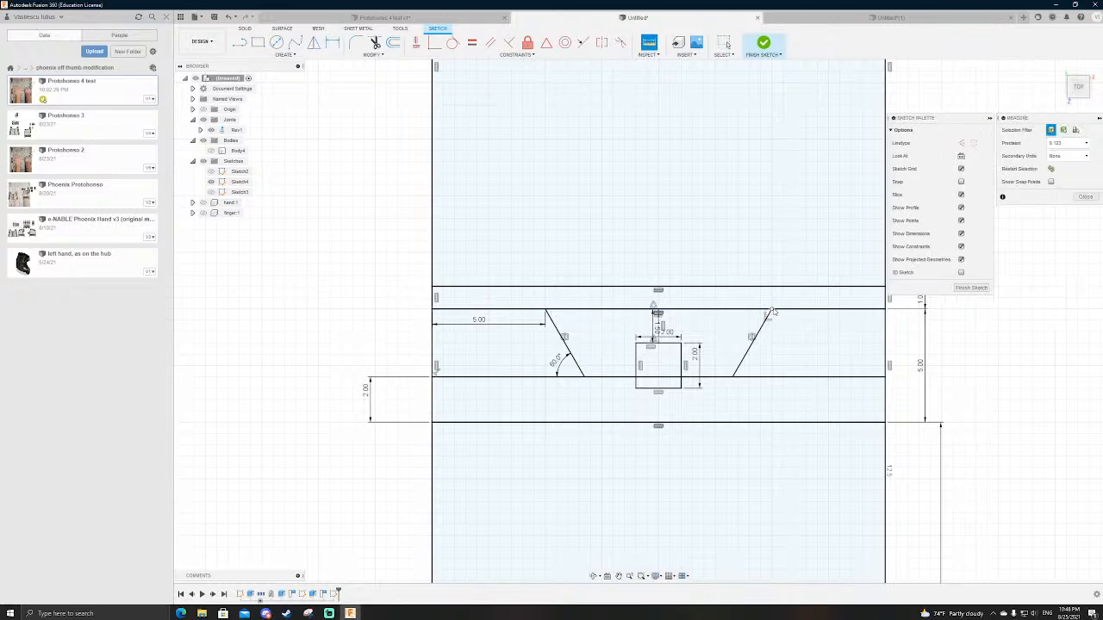
left_click(546, 310)
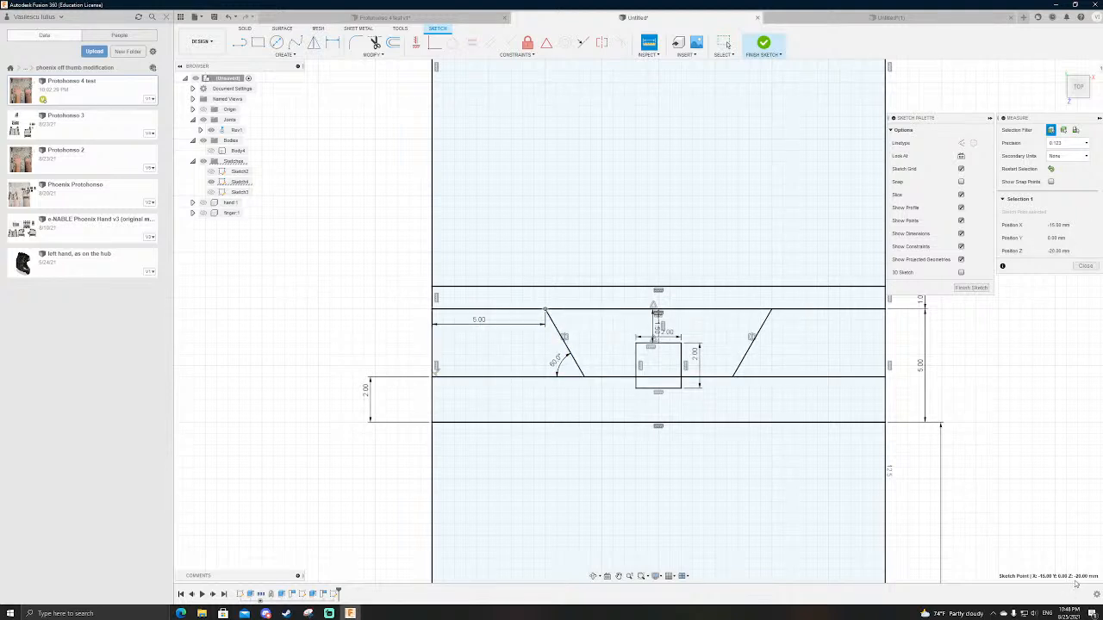
key("Escape")
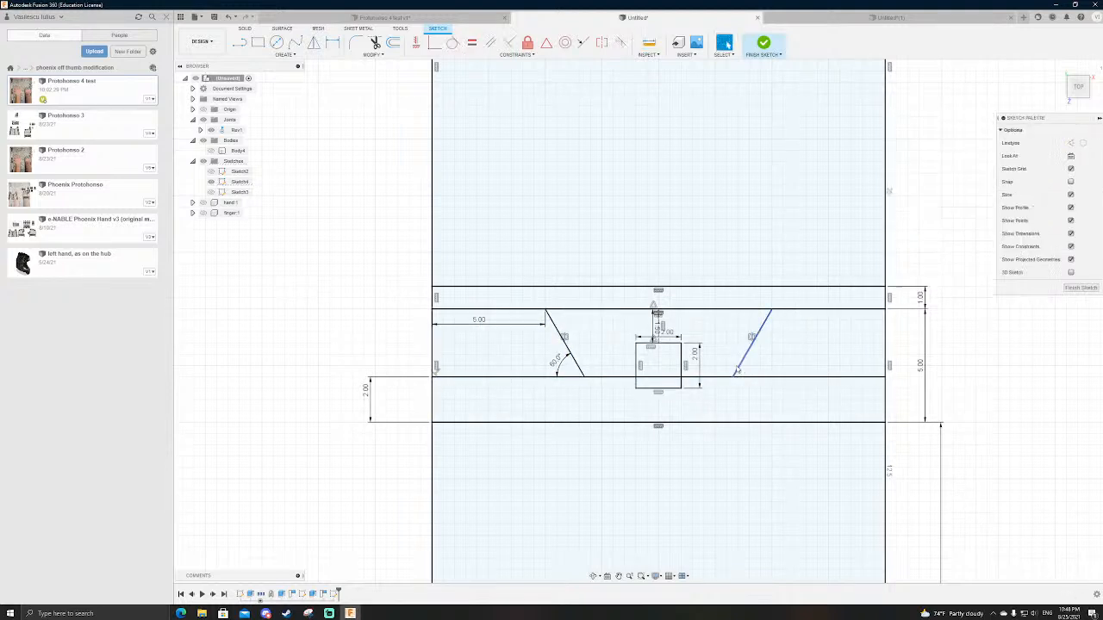
key("i")
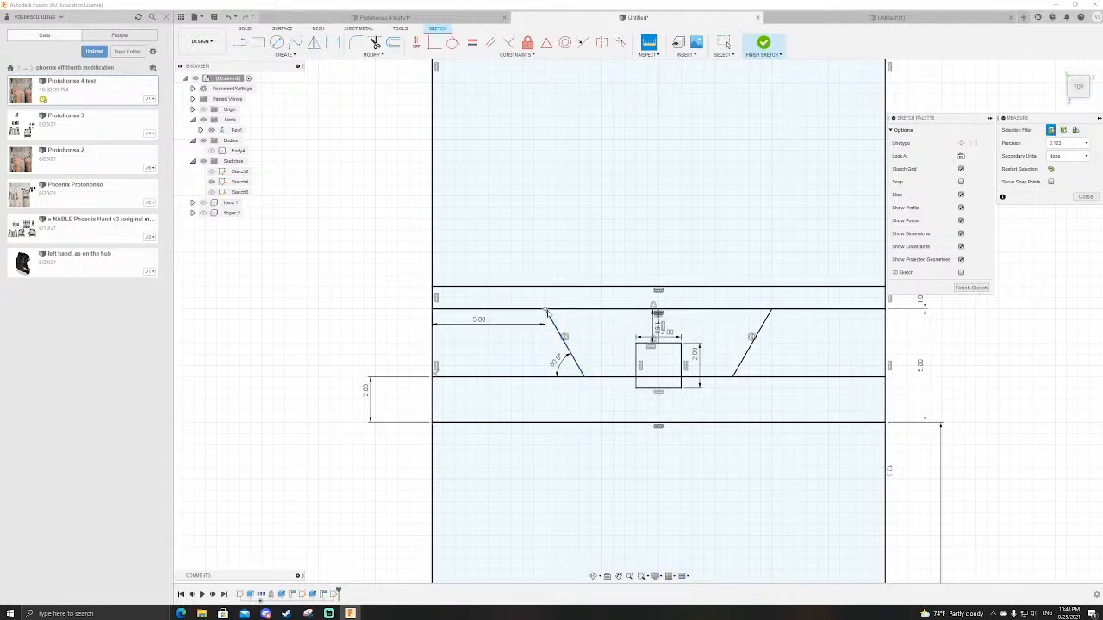
left_click(546, 311)
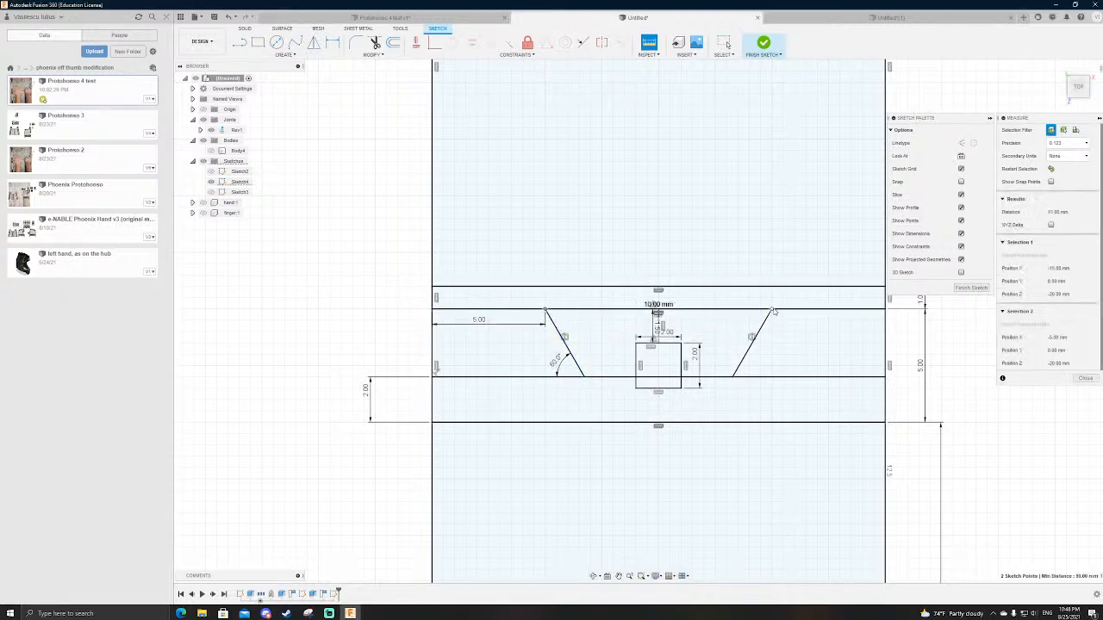
key("Escape")
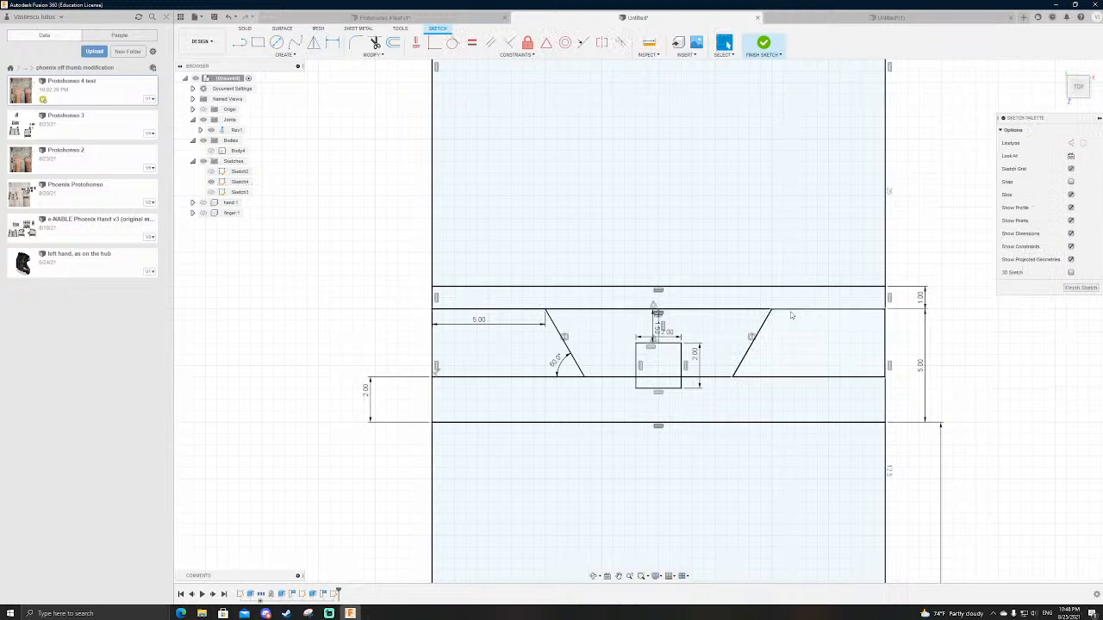
key("i")
left_click(771, 309)
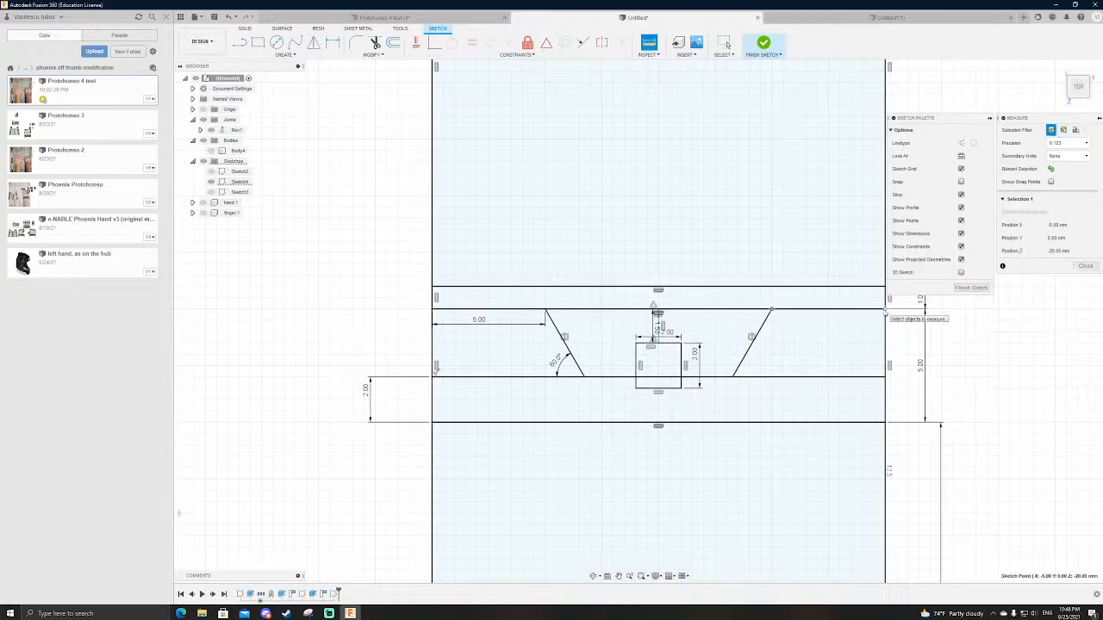
key("Escape")
Step: Try a 6 mm offset between the left edge and the left slanted line, and set it back to 5 mm
double_click(479, 322)
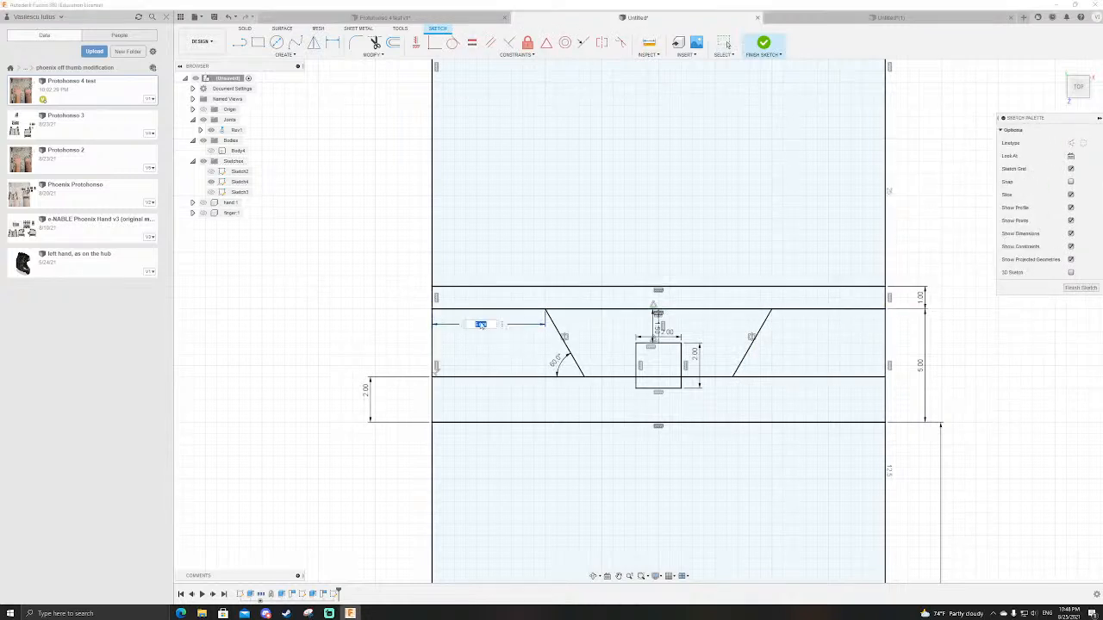
type("6")
key("Return")
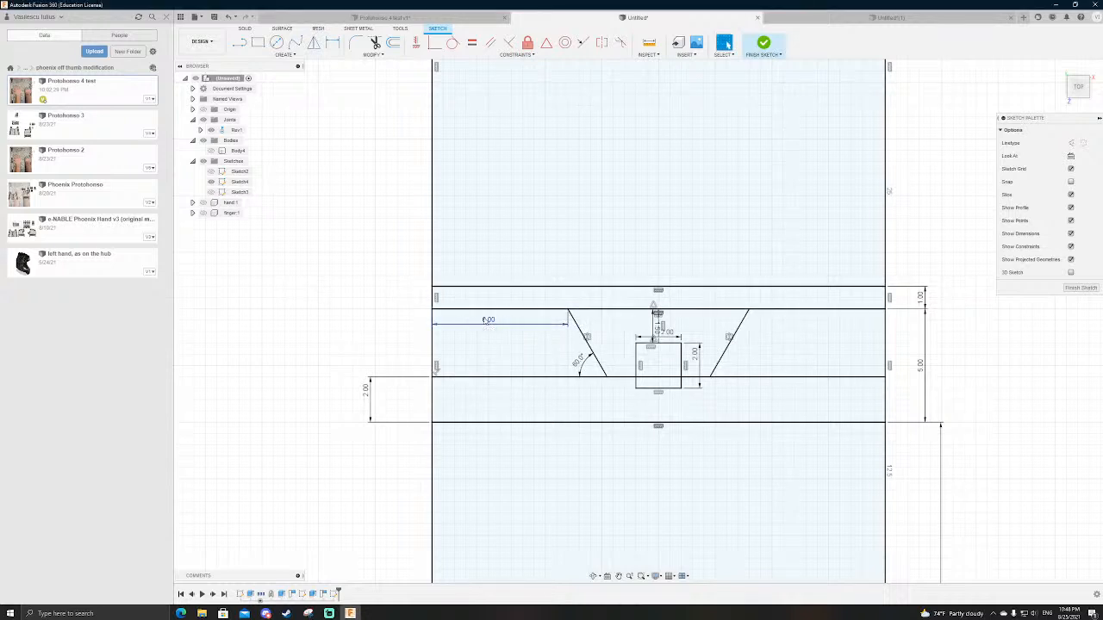
double_click(487, 319)
type("5")
key("Return")
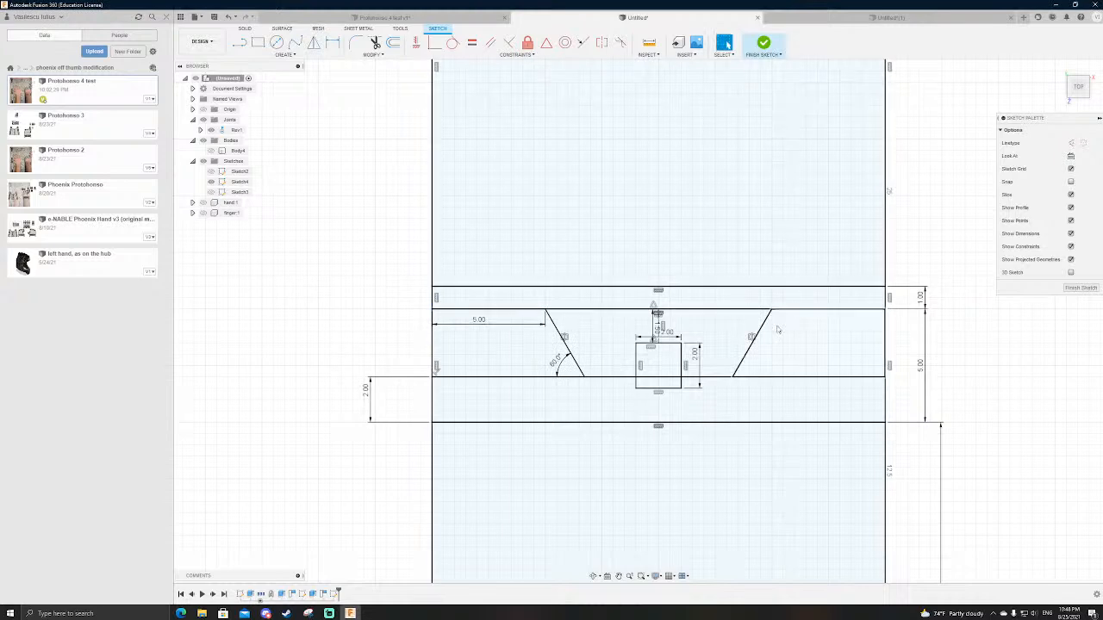
scroll(794, 319, "down", 2)
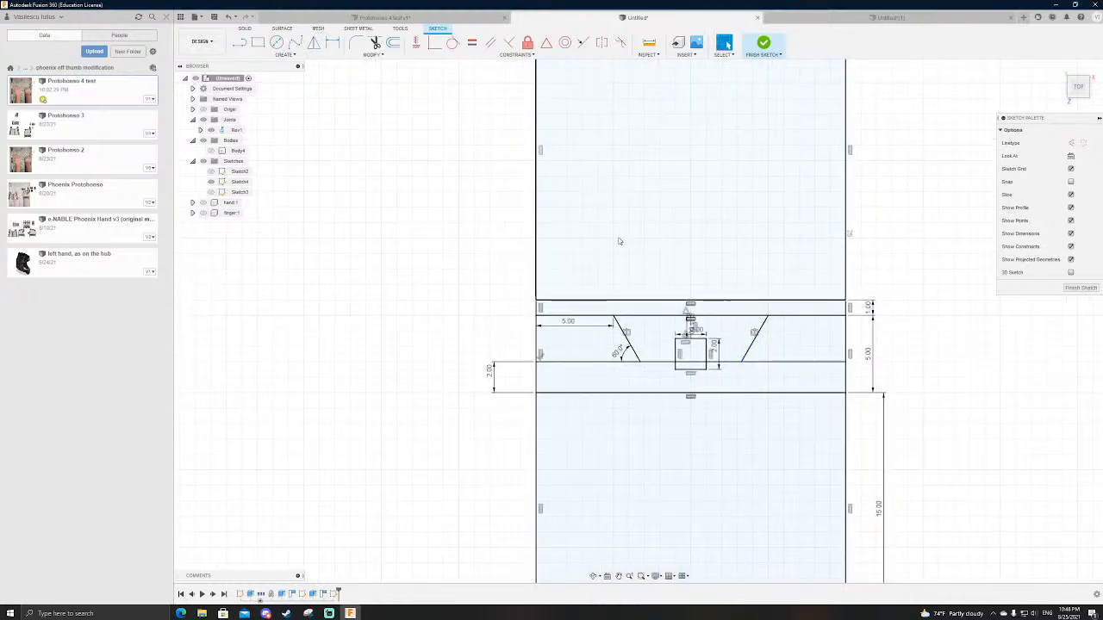
scroll(626, 301, "up", 2)
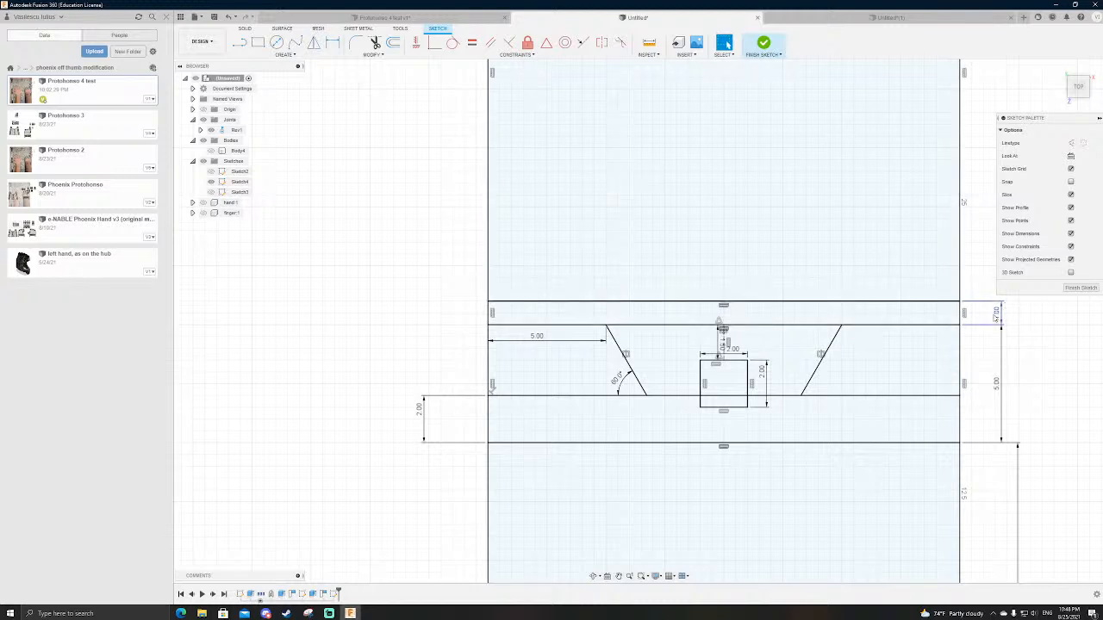
Step: Finish the sketch and show the hand, finger and Body4 to examine how the joint section fits between them
left_click(762, 44)
scroll(781, 273, "down", 3)
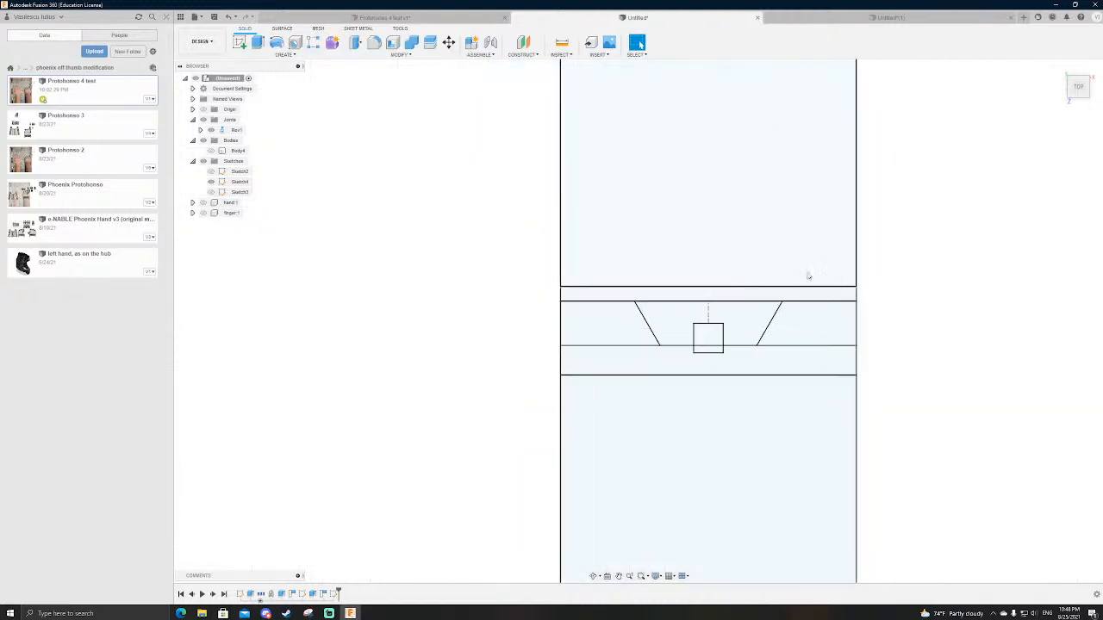
scroll(833, 285, "up", 2)
middle_click_drag(323, 468, 320, 396, "shift")
left_click(193, 204)
left_click(203, 203)
left_click(204, 234)
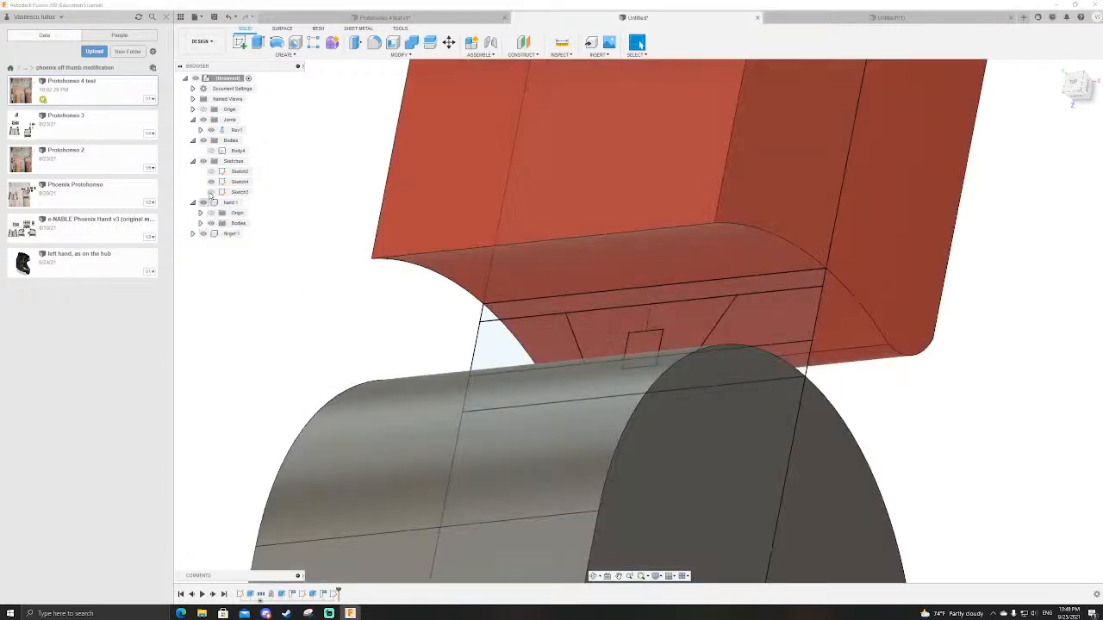
left_click(211, 151)
scroll(522, 309, "down", 2)
scroll(689, 250, "up", 4)
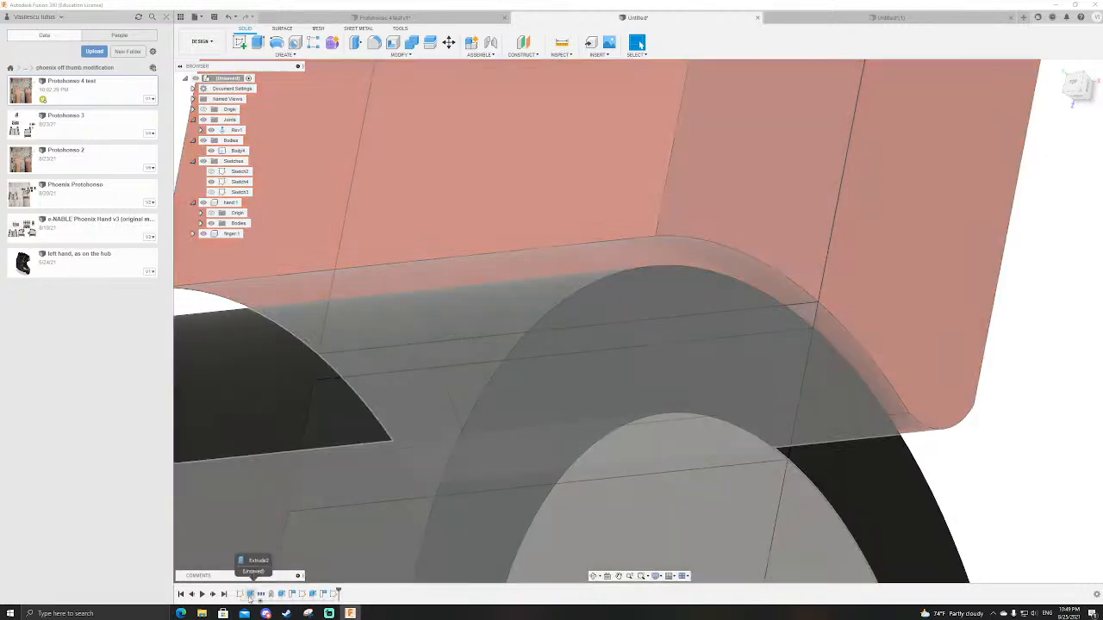
Step: Edit the side-profile Sketch2, set the clearance between the outer circle and the finger's curved end to 0.5 mm, and finish the sketch
double_click(250, 595)
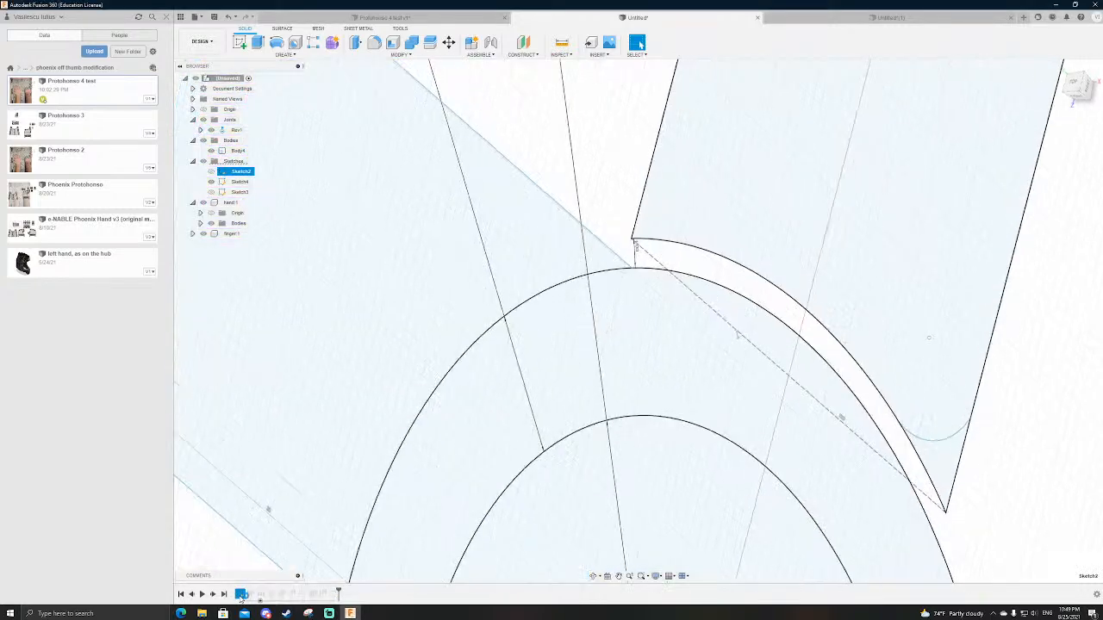
scroll(596, 499, "down", 3)
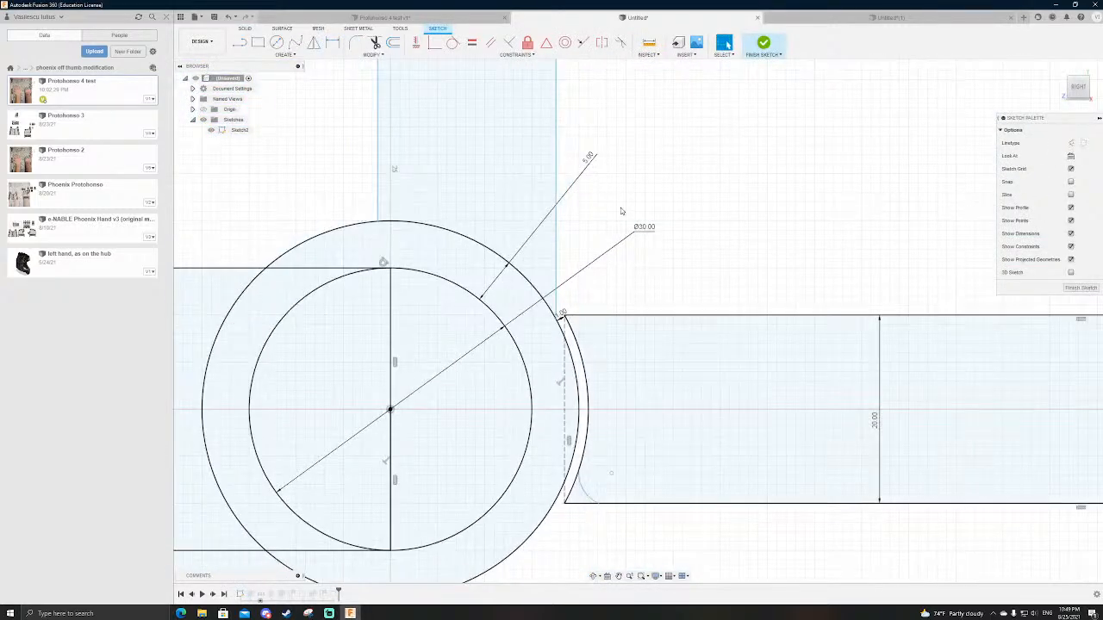
left_click_drag(561, 312, 623, 285)
double_click(623, 284)
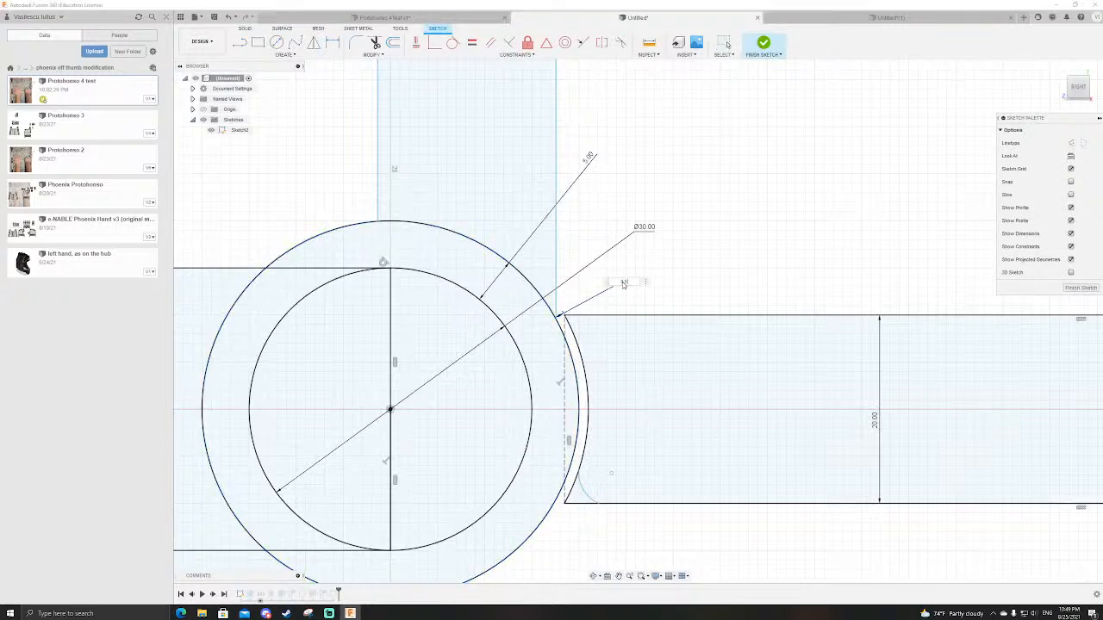
type("0.5")
key("Return")
left_click(762, 45)
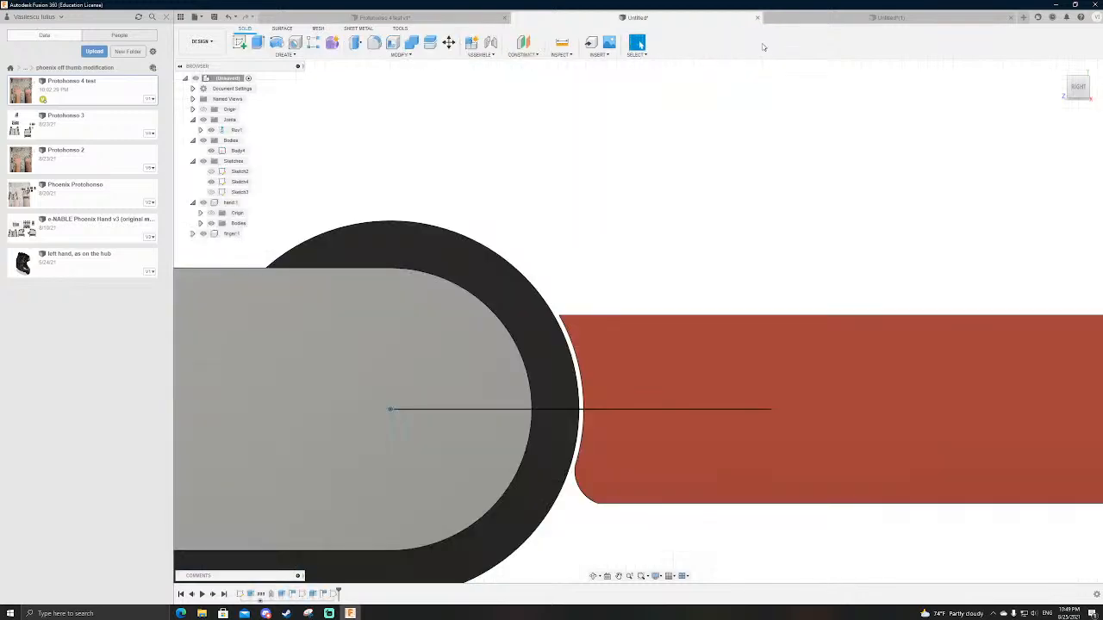
Step: Reopen Sketch4, set the gap strip above the ring section to 0.5 mm, and slice the bodies at the sketch plane
double_click(334, 593)
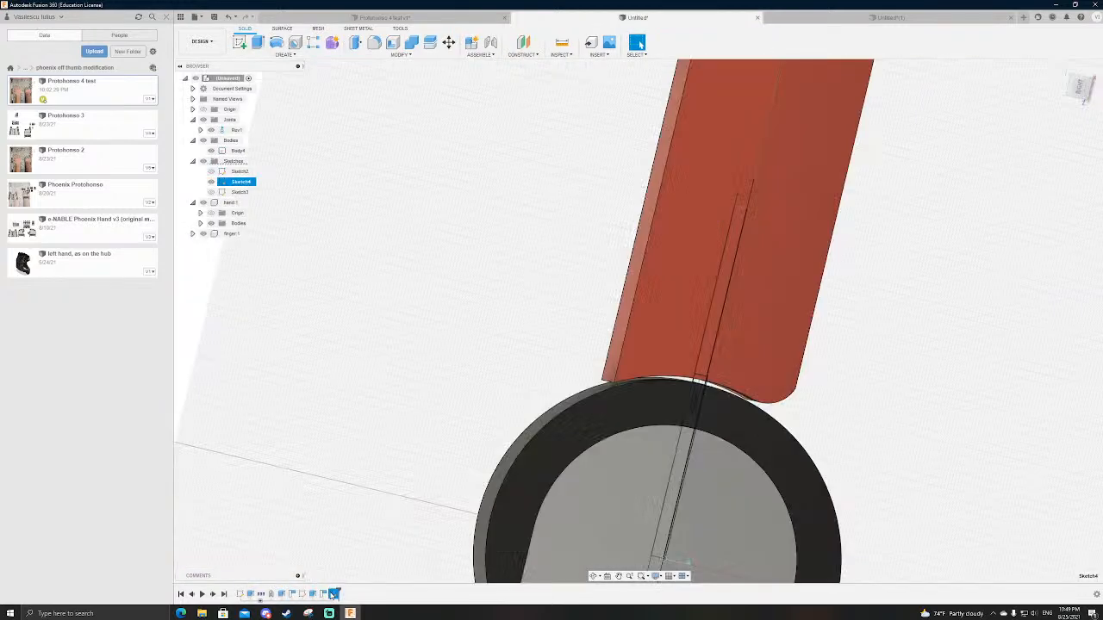
double_click(728, 369)
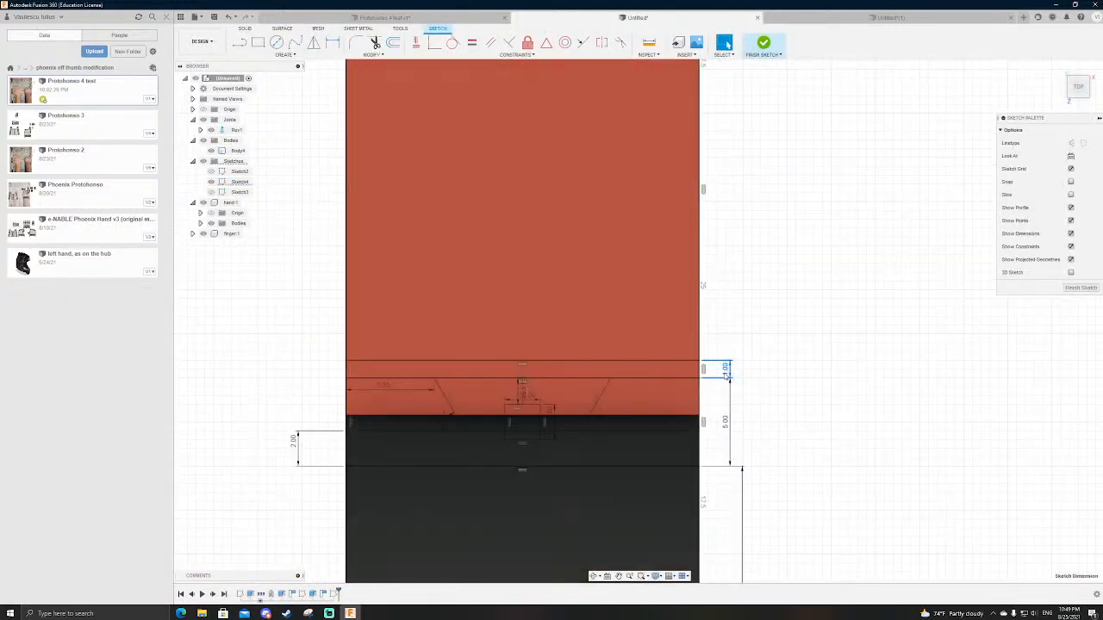
type("0.5")
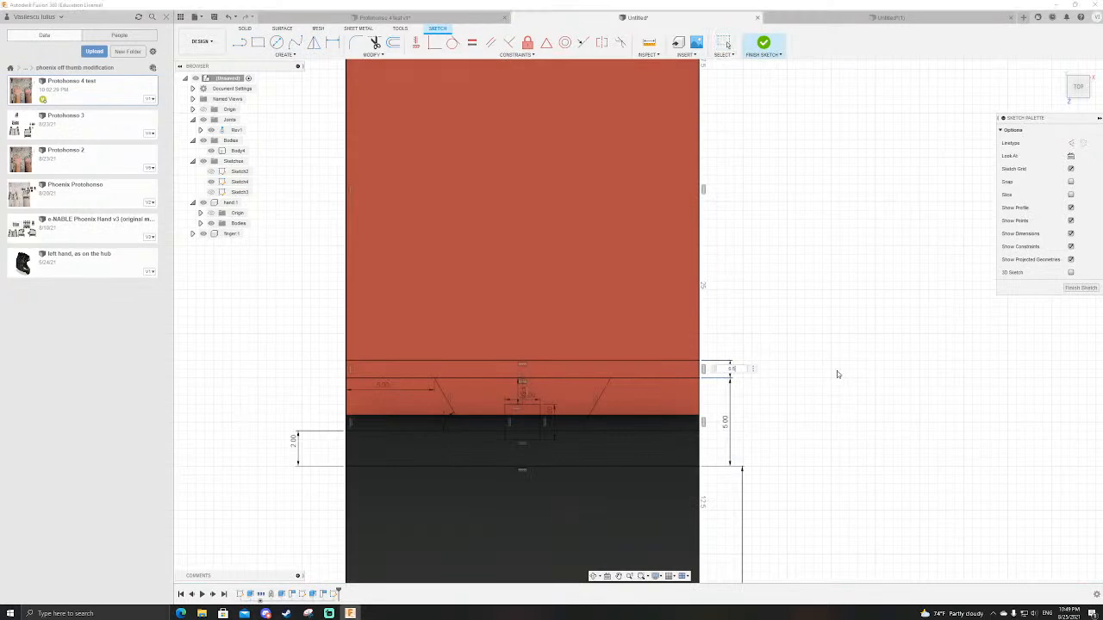
key("Return")
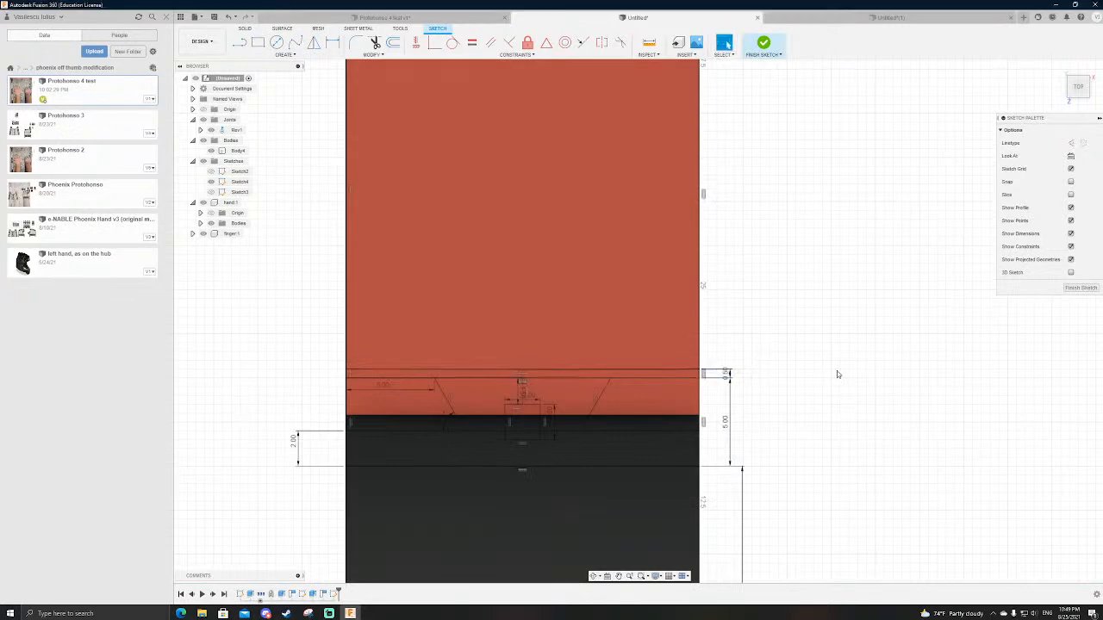
left_click(1071, 195)
scroll(771, 258, "up", 3)
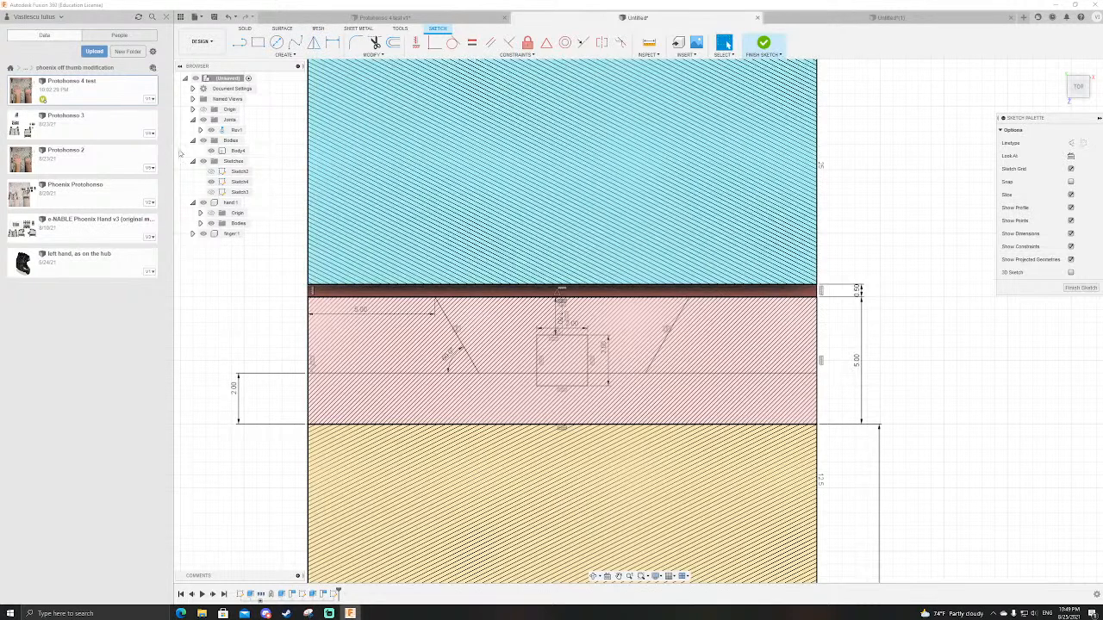
Step: Hide Body4, the finger and the hand so only the sketch geometry is shown
left_click(210, 151)
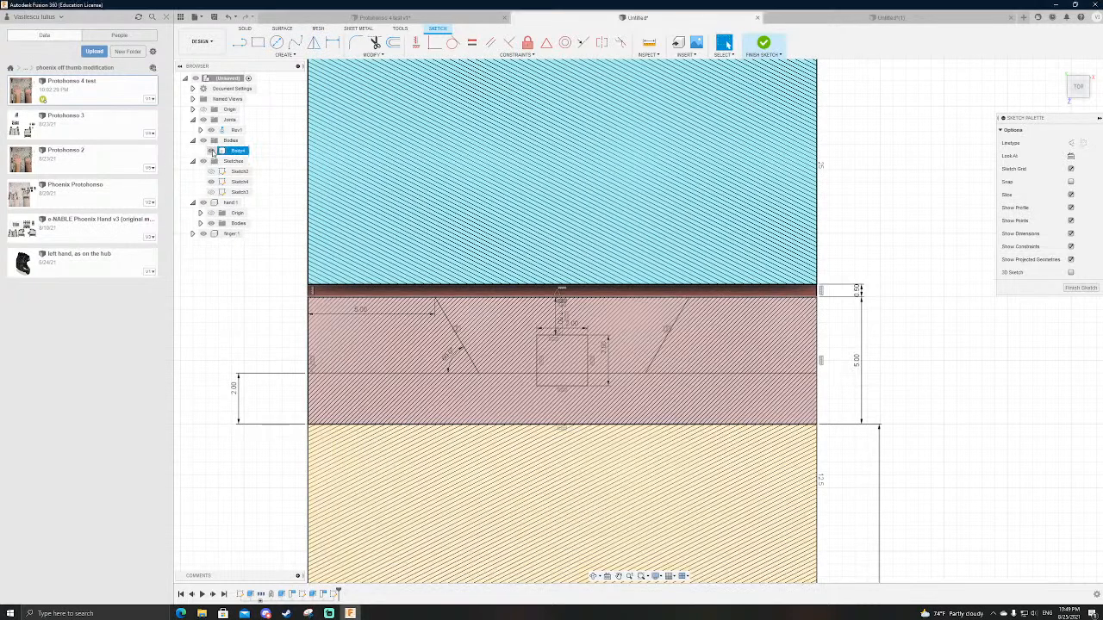
left_click(204, 233)
left_click(203, 202)
left_click(192, 202)
scroll(552, 288, "down", 3)
scroll(485, 288, "up", 4)
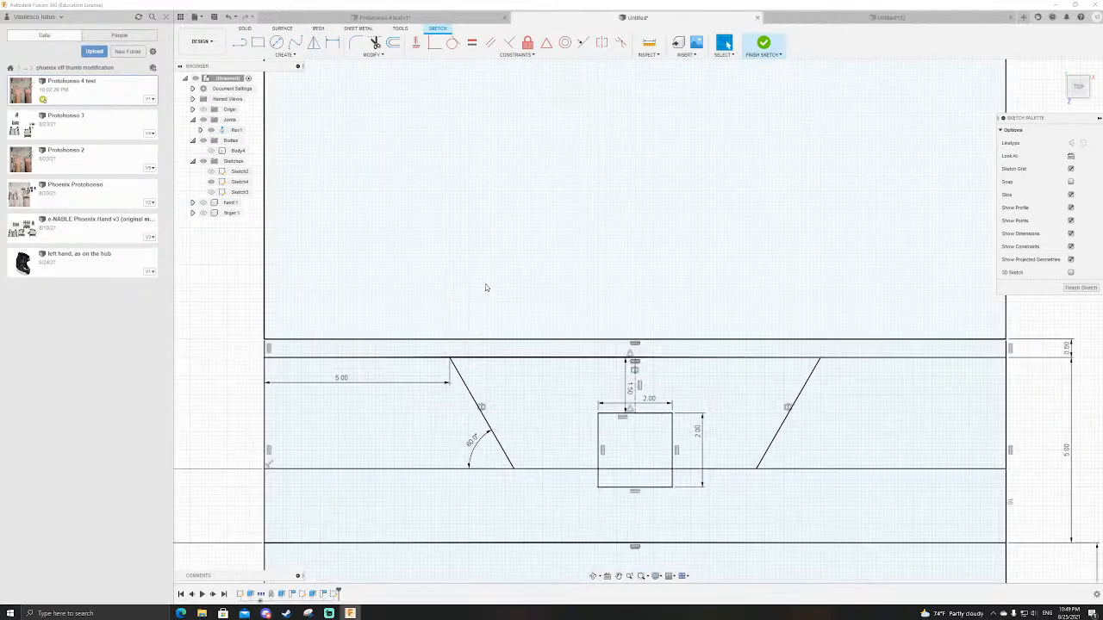
Step: Sketch on each side a horizontal line from the rectangle's edge into the dovetail and a slanted line up to the gap's upper line
key("l")
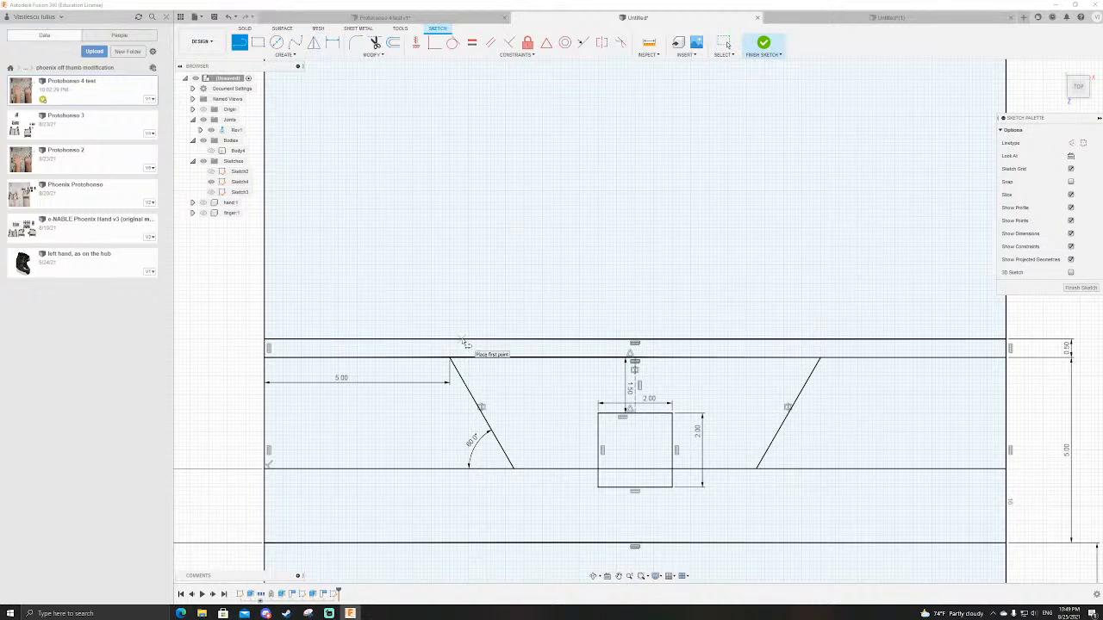
left_click(268, 446)
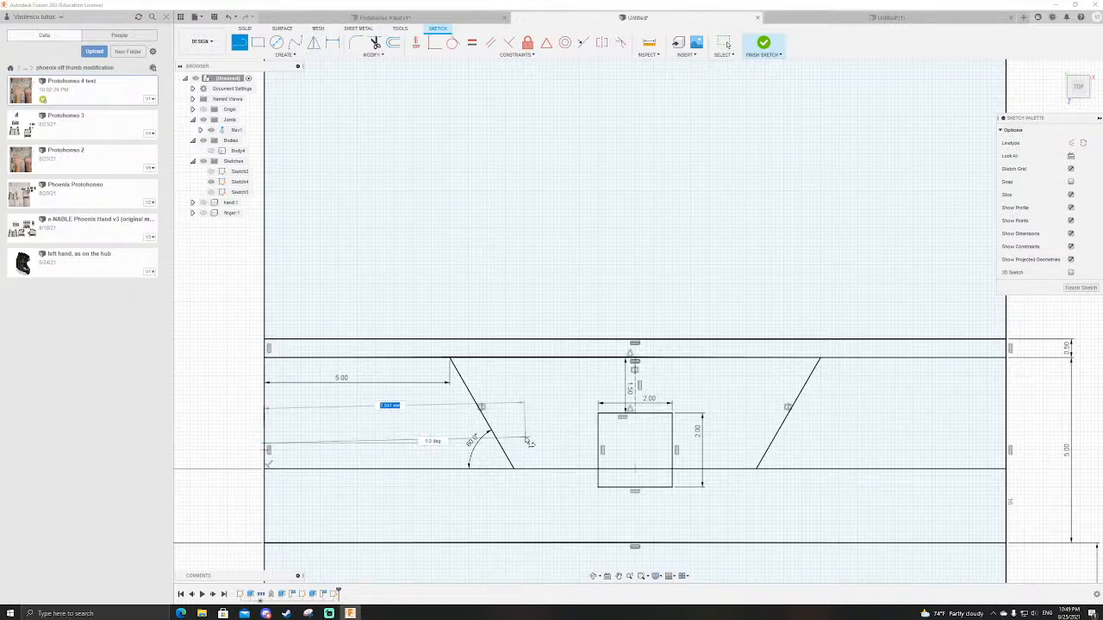
left_click(536, 444)
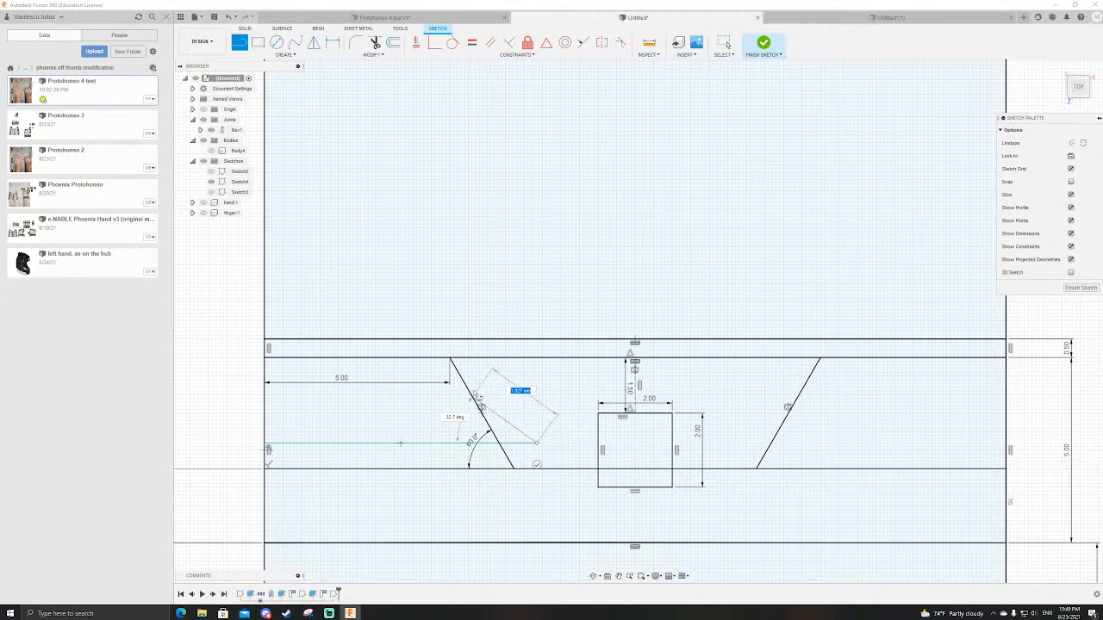
left_click(482, 345)
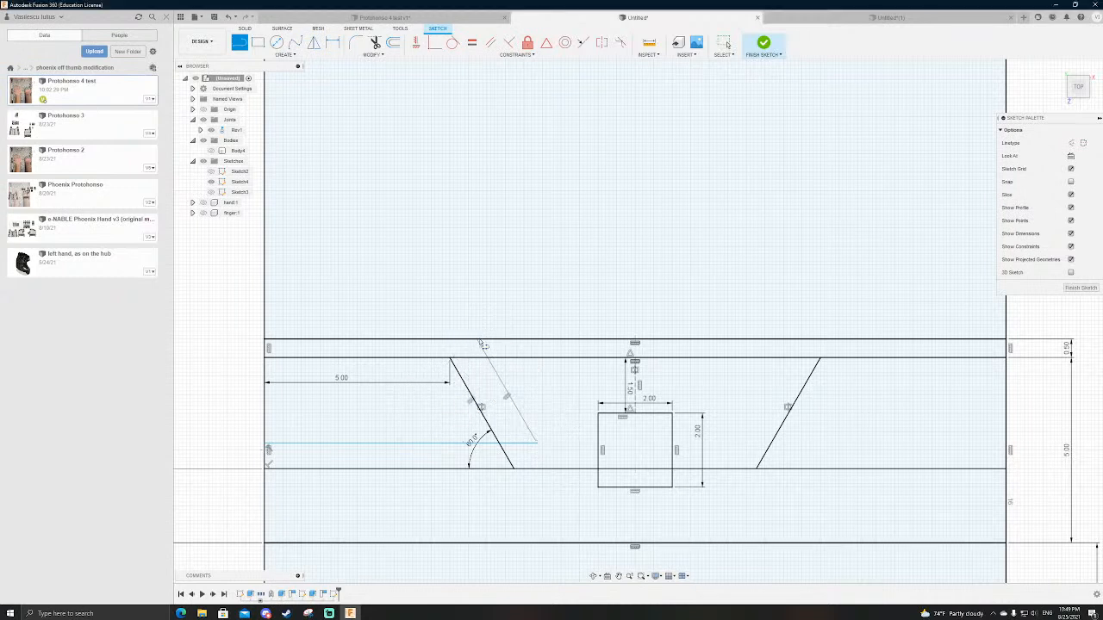
left_click(797, 342)
left_click(741, 444)
left_click(1006, 445)
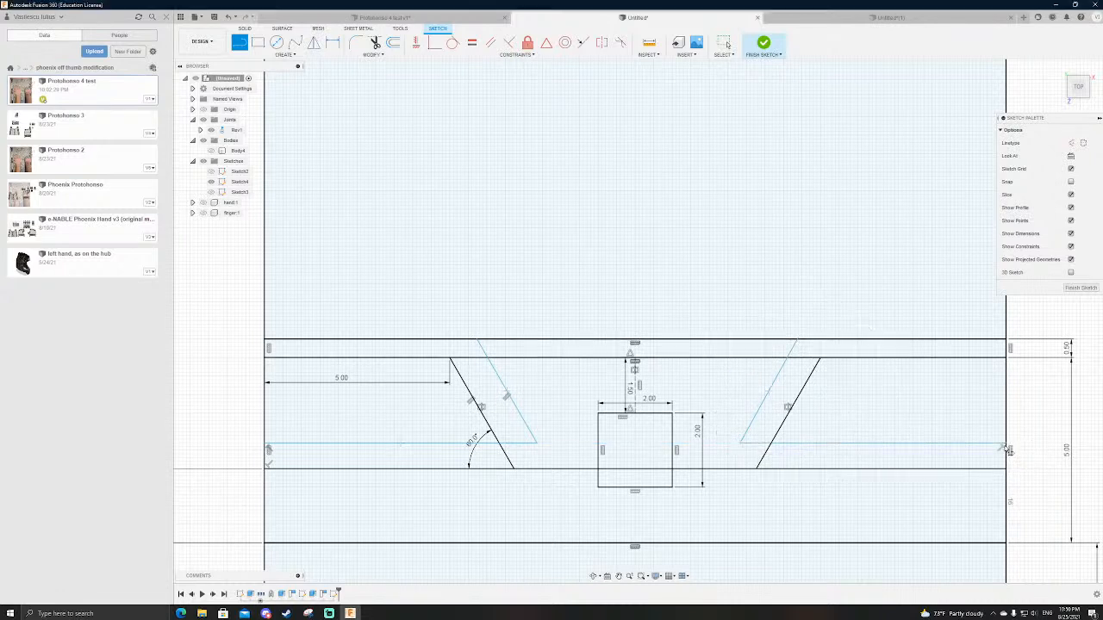
key("Escape")
Step: Constrain the new horizontal lines and the new inner slanted lines symmetrically about the vertical centre line
left_click(602, 42)
left_click(411, 445)
left_click(842, 444)
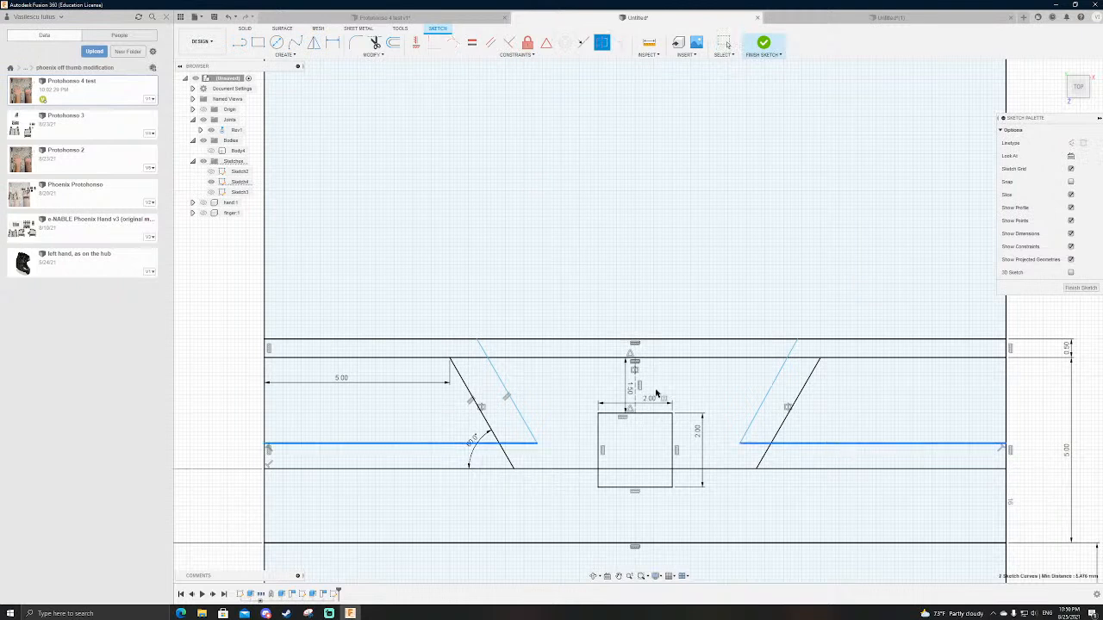
left_click(504, 385)
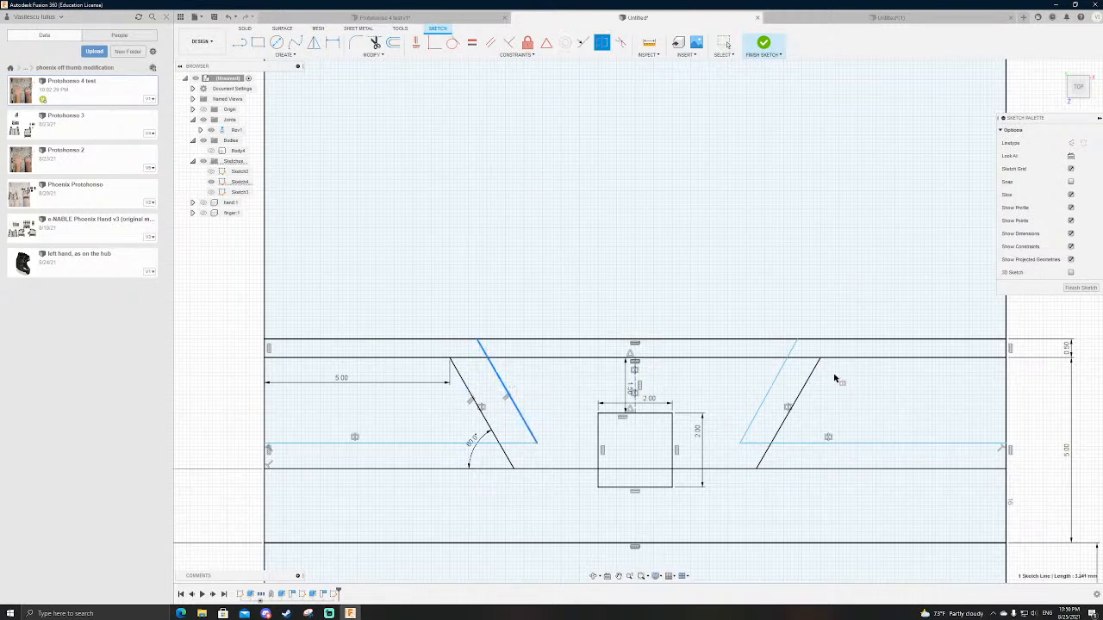
left_click(783, 371)
left_click(635, 382)
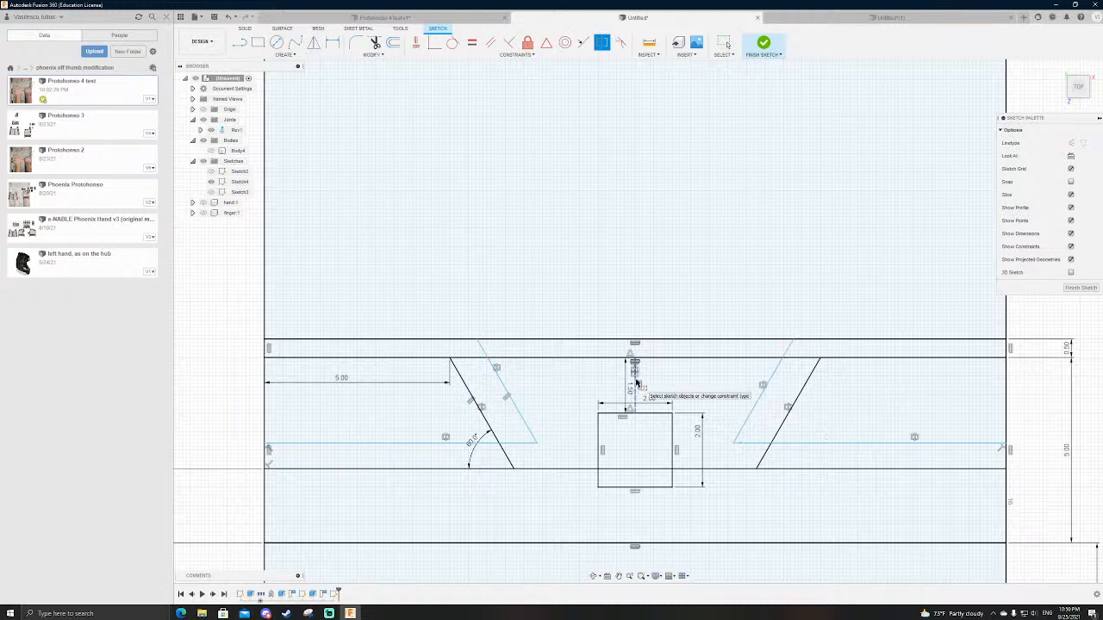
Step: Delete the two new horizontal lines, keeping the inner slanted lines
key("Escape")
left_click(798, 446)
key("Delete")
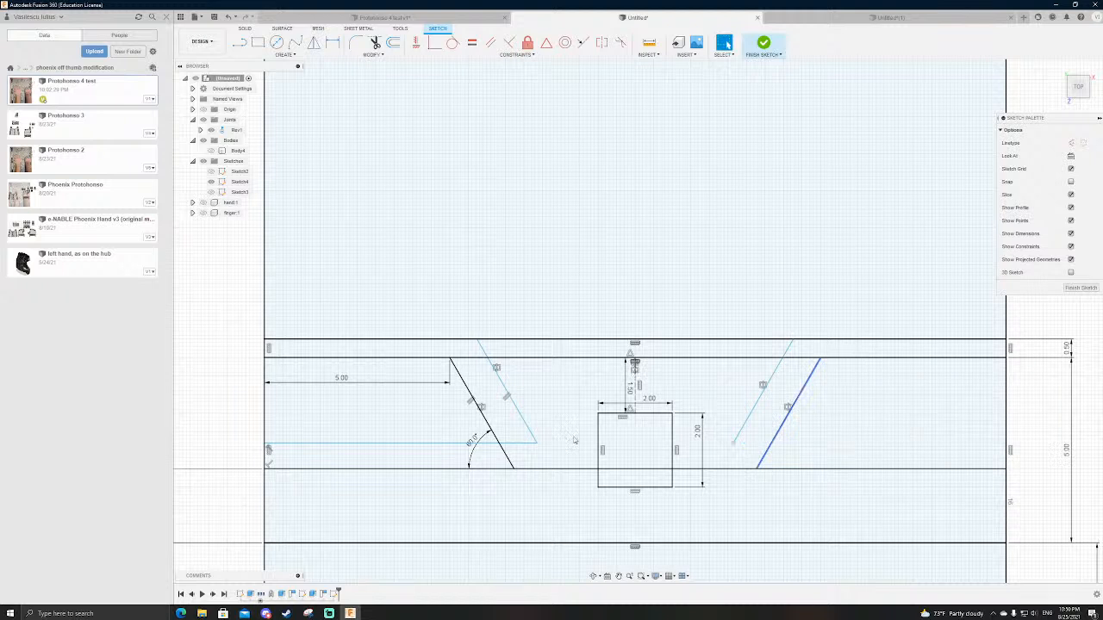
left_click(517, 441)
key("Delete")
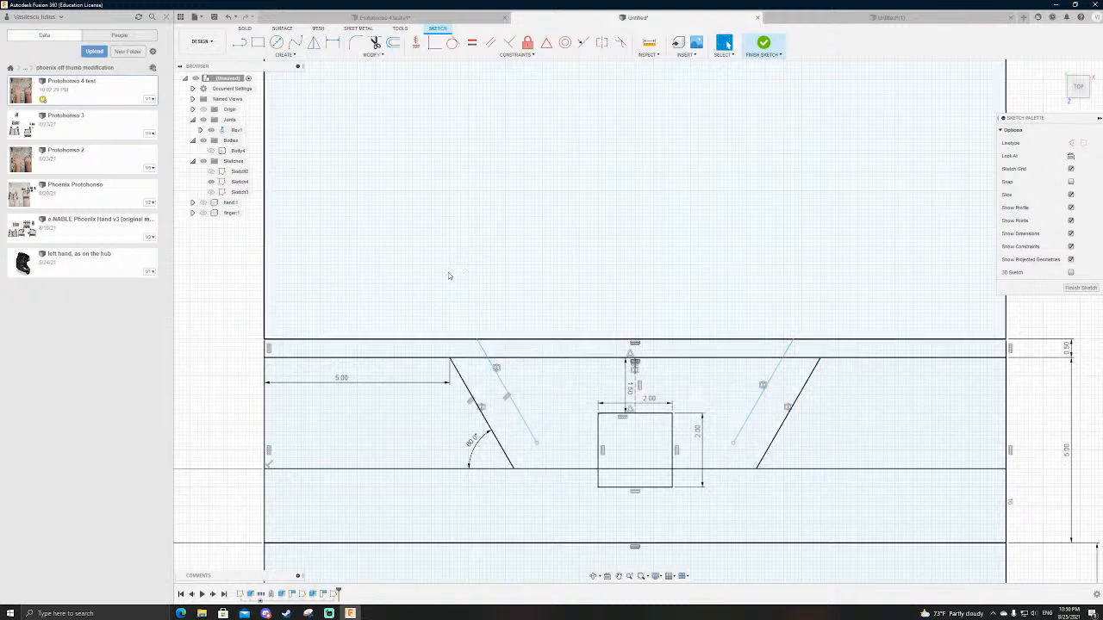
Step: Convert the gap strip's upper horizontal line to construction geometry
left_click(438, 341)
key("Escape")
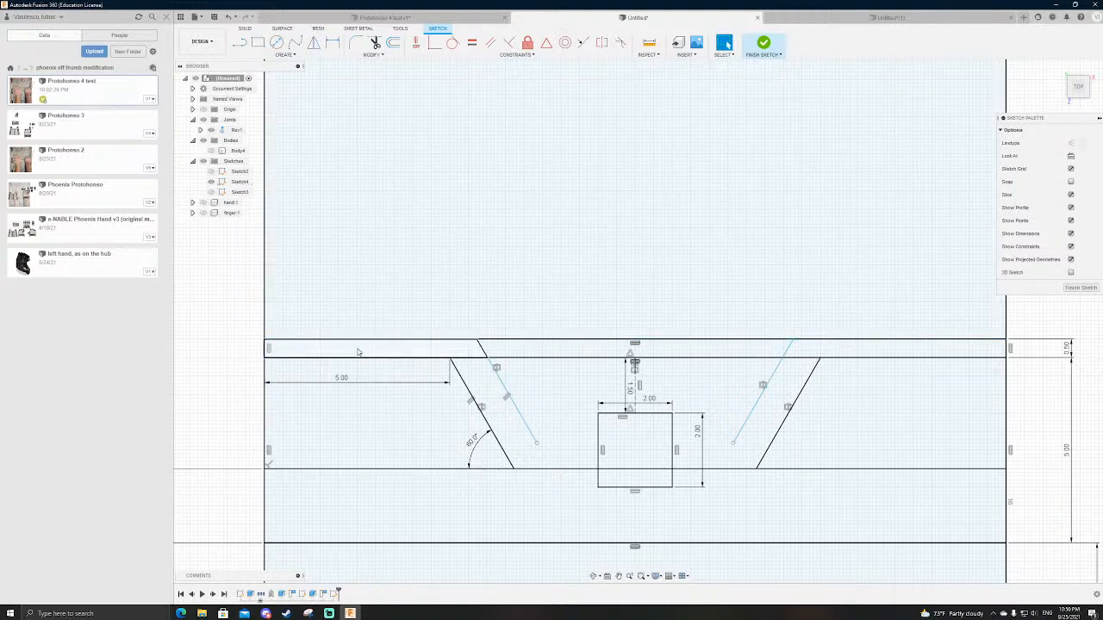
left_click(374, 360)
key("Escape")
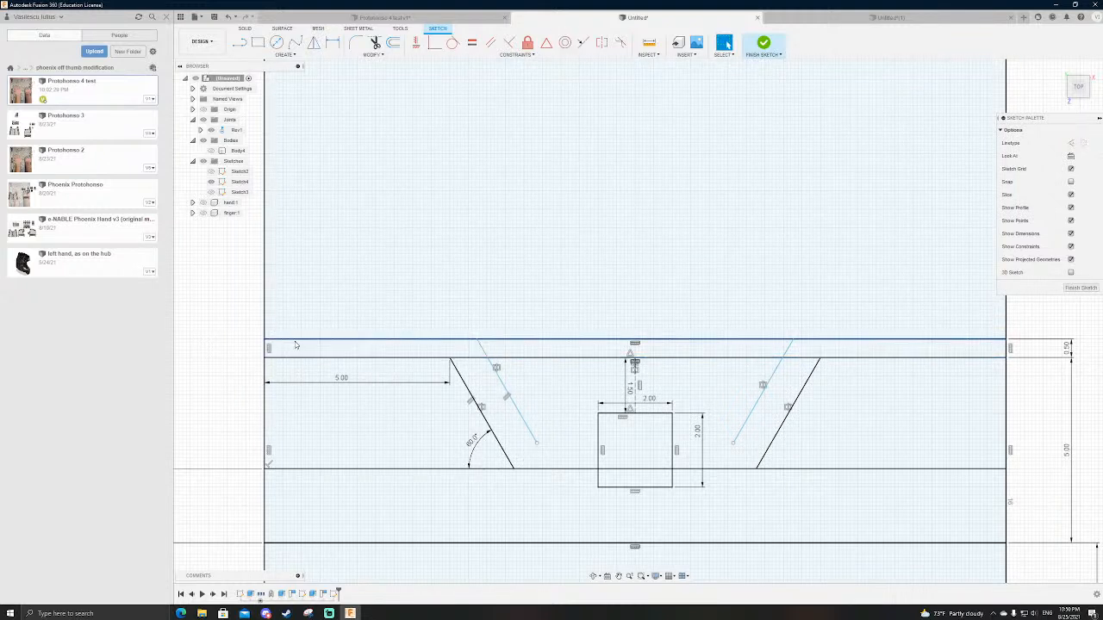
left_click(307, 341)
left_click(211, 343)
left_click(317, 342)
key("x")
left_click(317, 343)
left_click(219, 339)
left_click(266, 341)
left_click(217, 346)
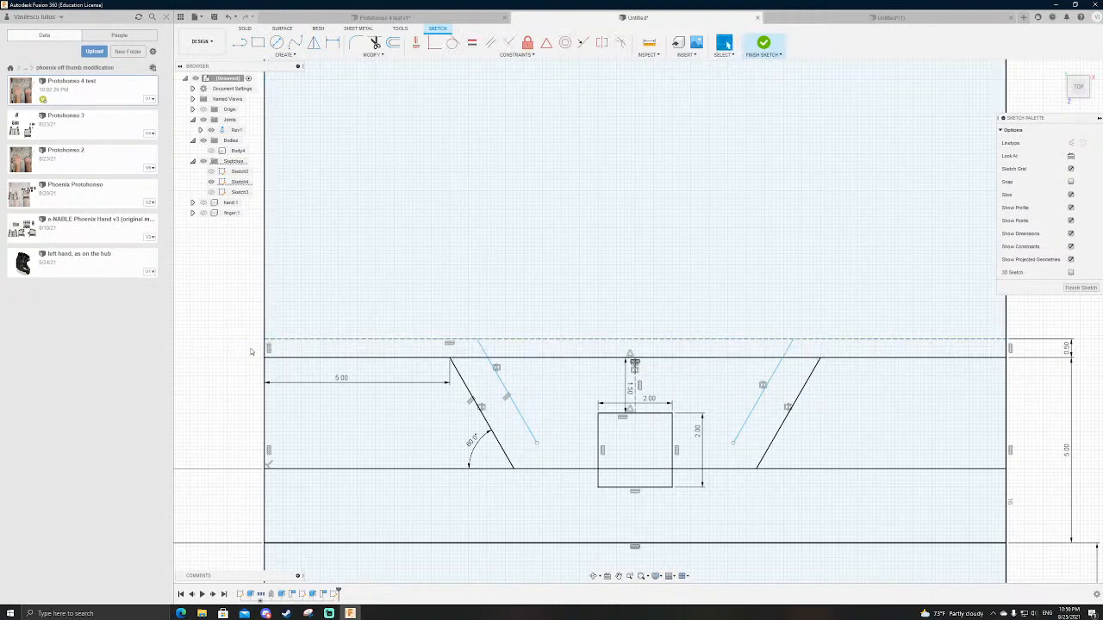
Step: Delete the gap strip's lower horizontal line running across the outer slanted lines' upper endpoints
scroll(252, 344, "up", 3)
left_click(445, 359)
key("Delete")
left_click(399, 359)
key("Delete")
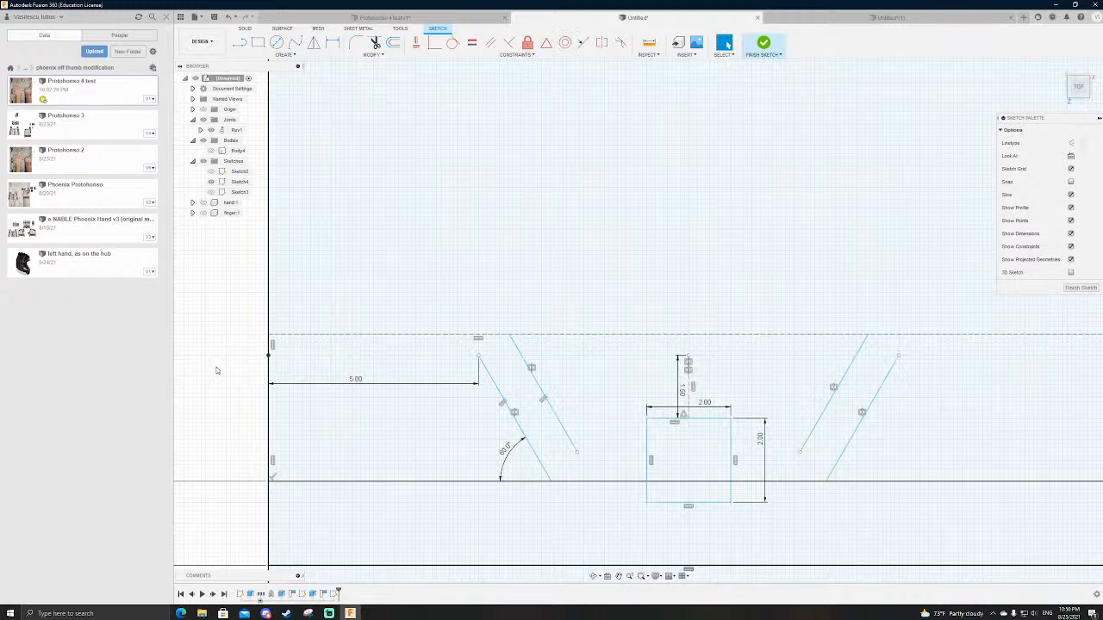
Step: Draw 5 mm horizontal lines from the outer slanted lines' upper endpoints to the side edges, and attach the left line's end to its edge
key("l")
left_click(479, 356)
left_click(271, 353)
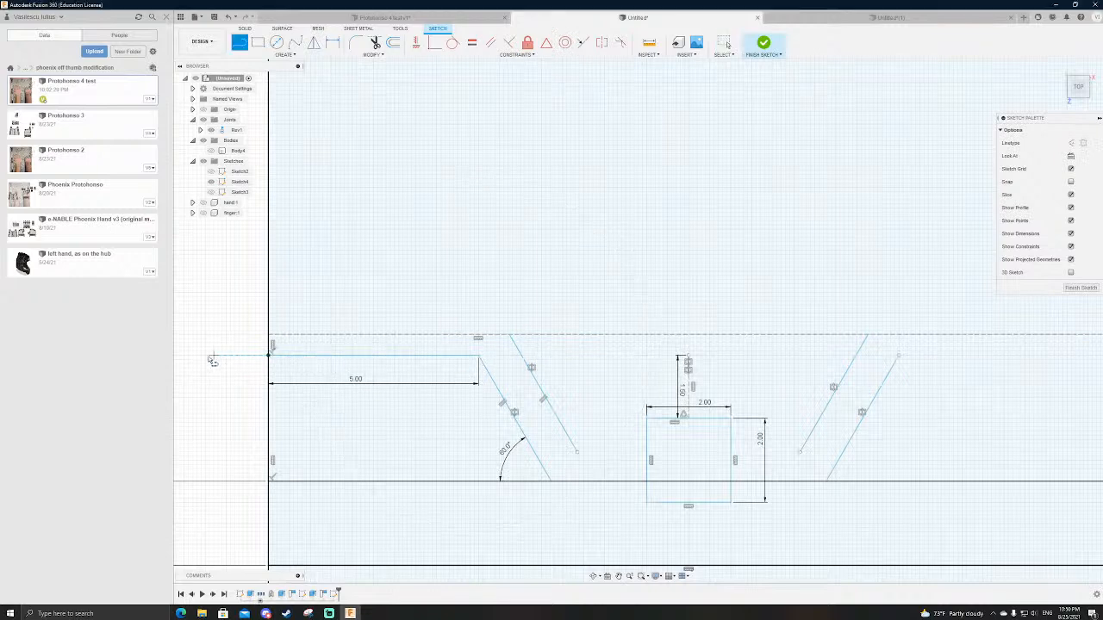
scroll(221, 358, "down", 3)
left_click(591, 355)
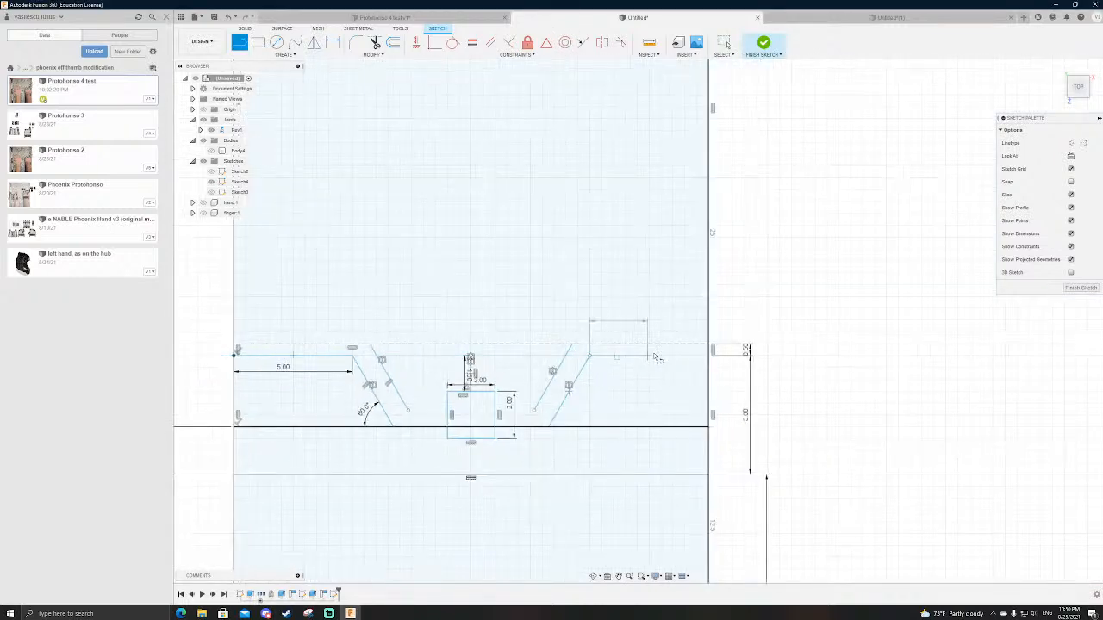
left_click(708, 355)
scroll(711, 368, "up", 3)
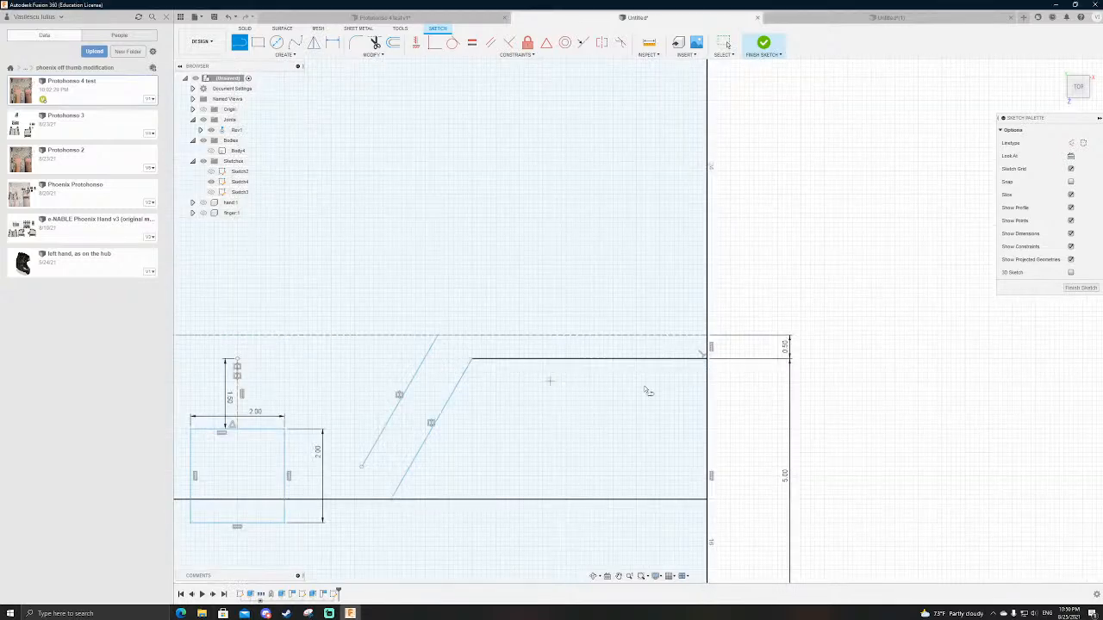
scroll(884, 400, "down", 3)
scroll(229, 377, "up", 3)
key("Escape")
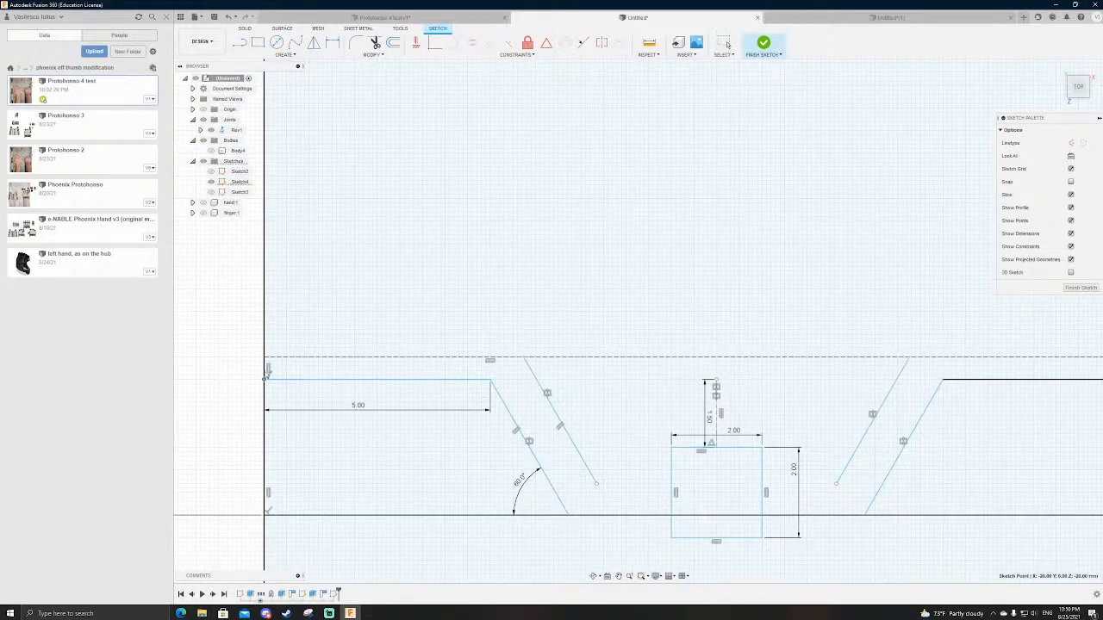
mouse_move(310, 381)
left_mouse_down()
mouse_move(322, 390)
mouse_move(262, 379)
left_mouse_up()
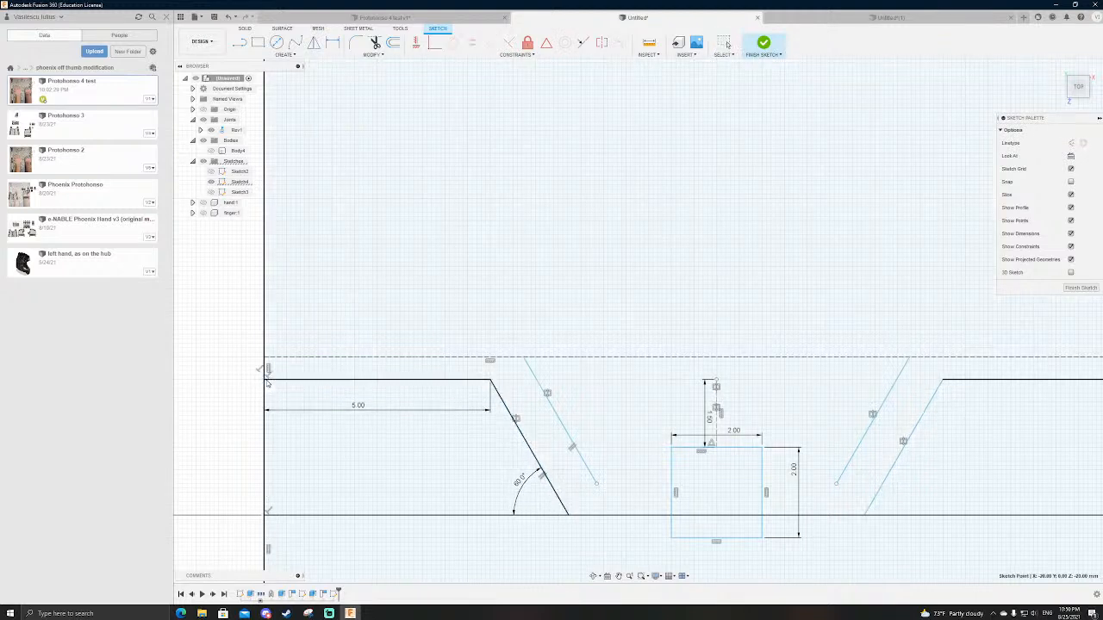
scroll(222, 383, "down", 2)
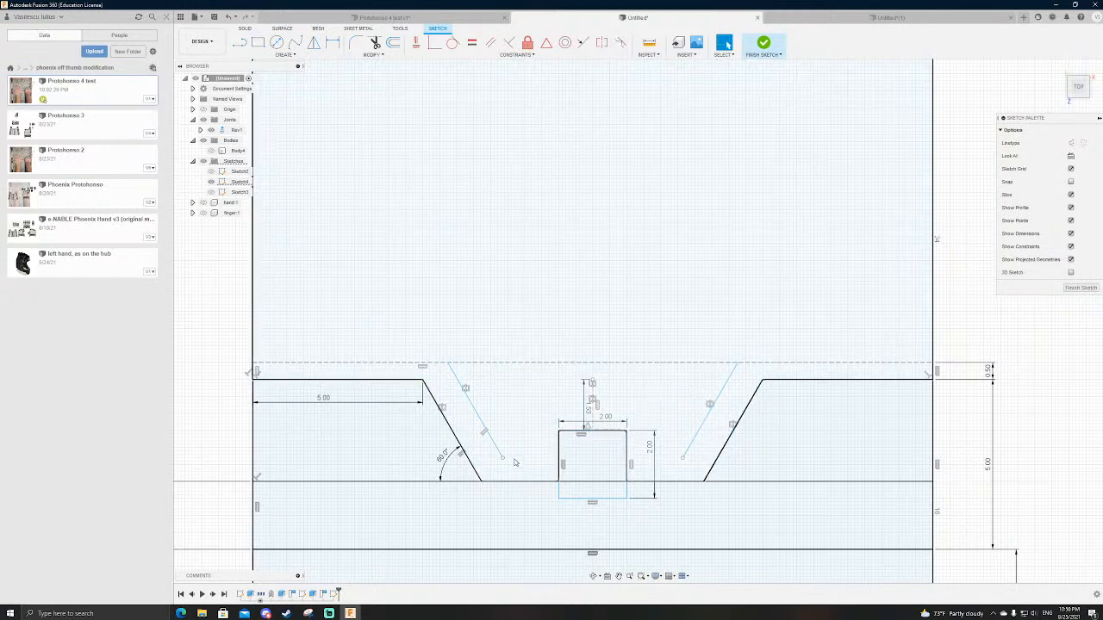
Step: Attach the lower endpoints of both inner slanted lines to the horizontal base line of the dovetail
left_click_drag(504, 461, 512, 478)
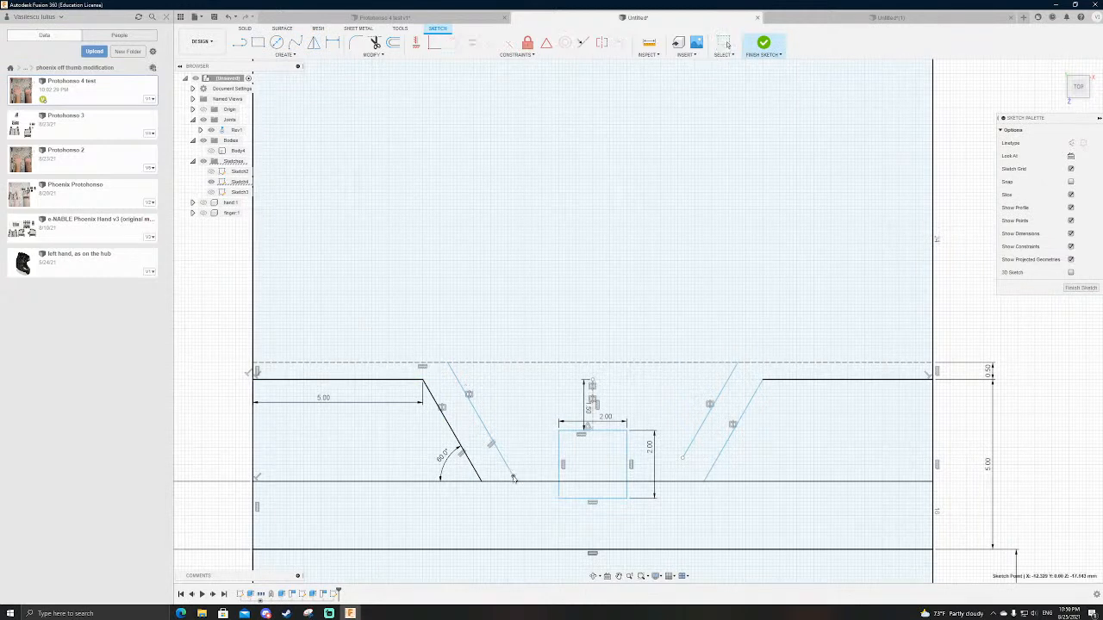
scroll(517, 481, "up", 5)
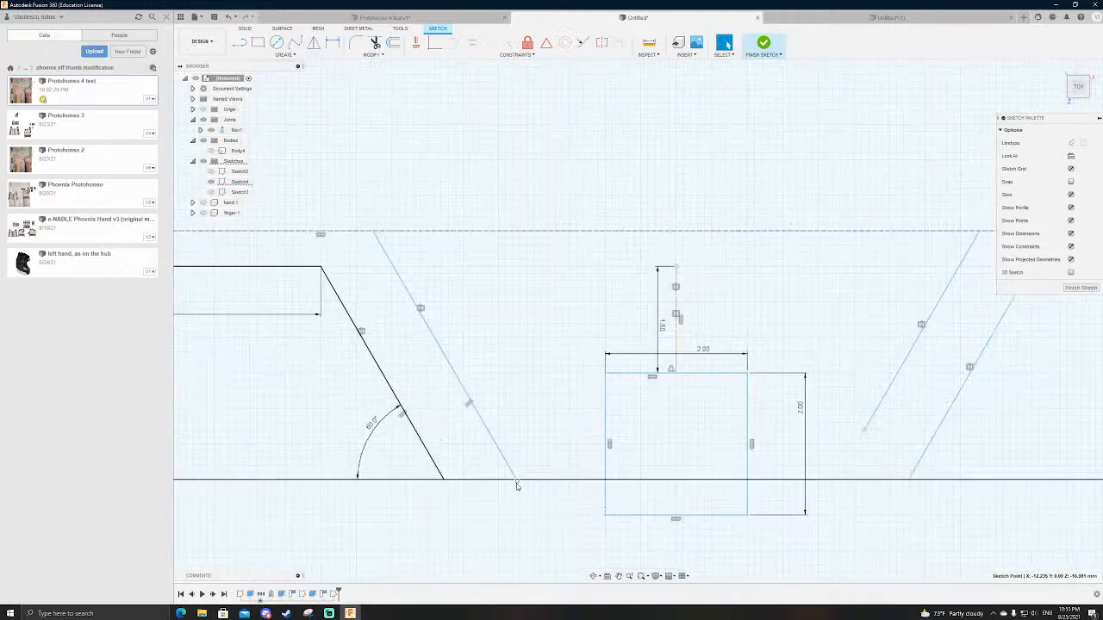
left_click_drag(515, 479, 517, 476)
scroll(492, 504, "down", 3)
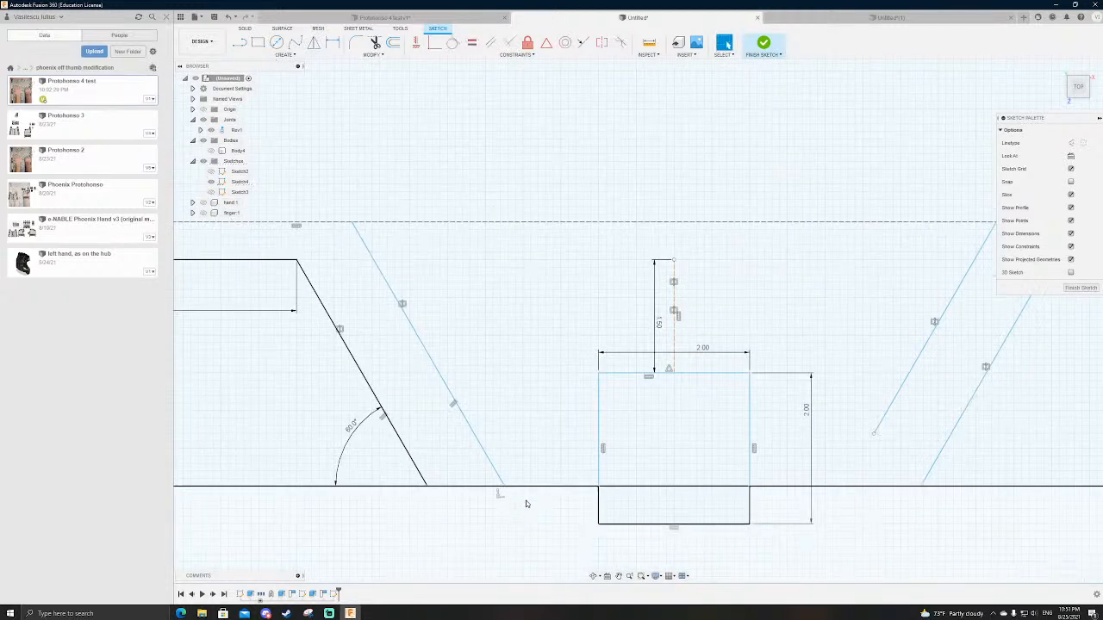
left_click_drag(867, 447, 845, 491)
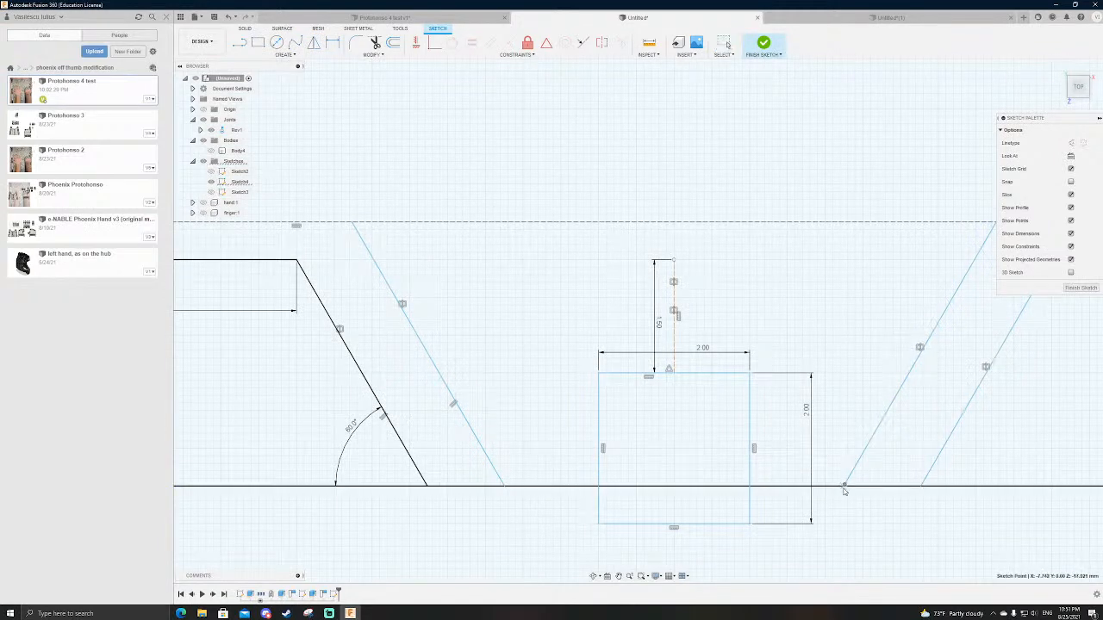
Step: Dimension the gap between the right pair of slanted lines as 0.5 mm
scroll(689, 457, "down", 3)
left_click(847, 375)
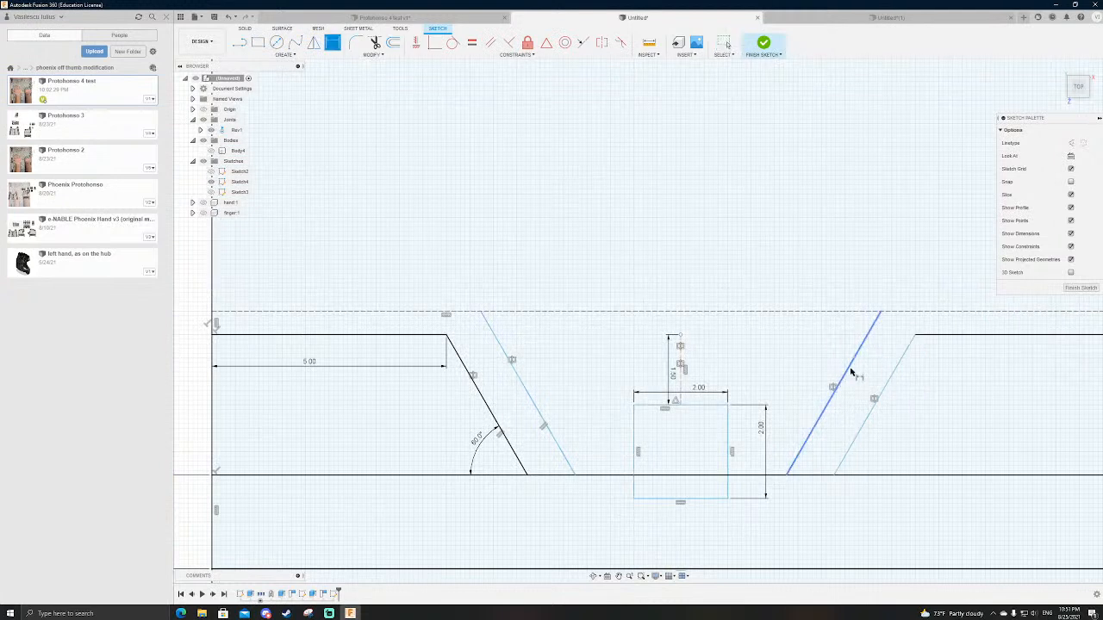
left_click(893, 379)
left_click(876, 367)
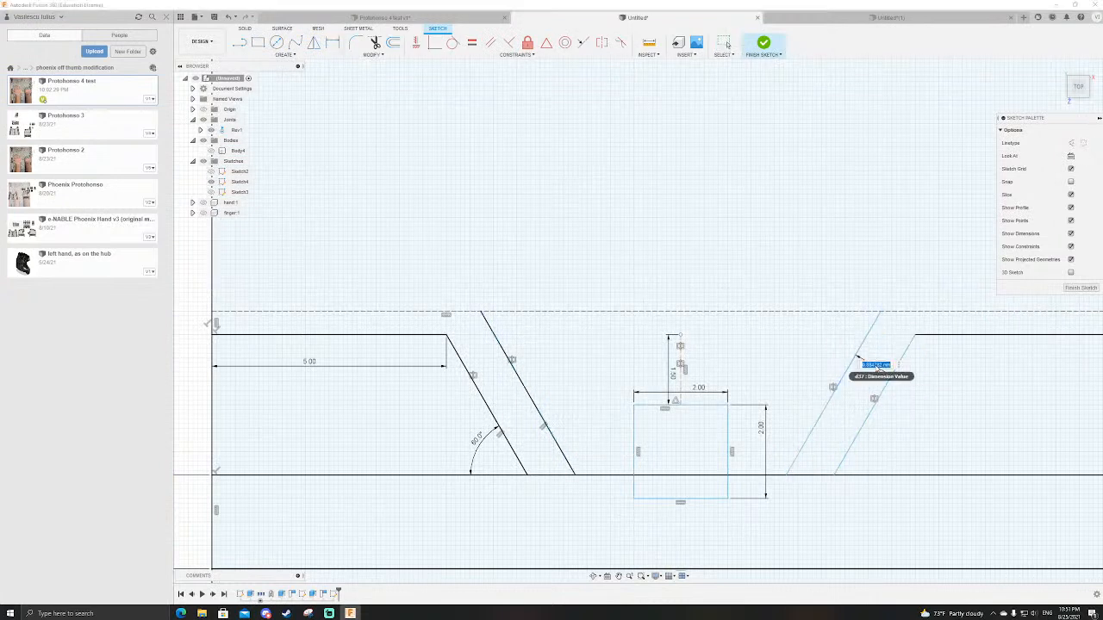
type(".5")
key("Return")
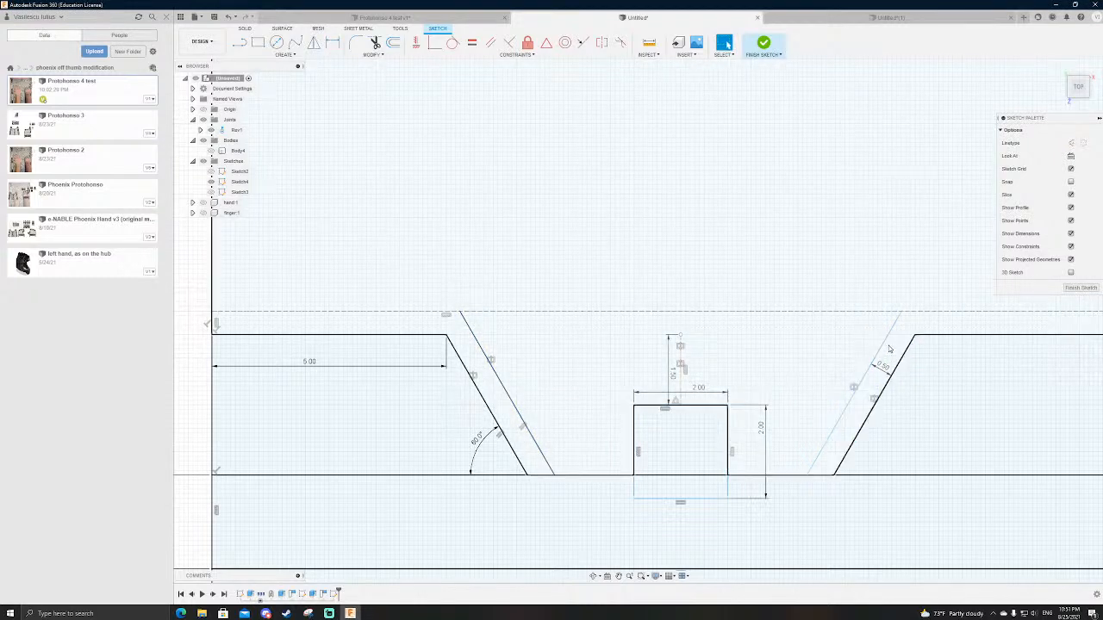
Step: Try to make the outer slanted lines symmetric about the vertical centre line above the square, dragging the right pair to test their freedom
mouse_move(886, 344)
left_mouse_down()
mouse_move(877, 346)
mouse_move(898, 346)
left_mouse_up()
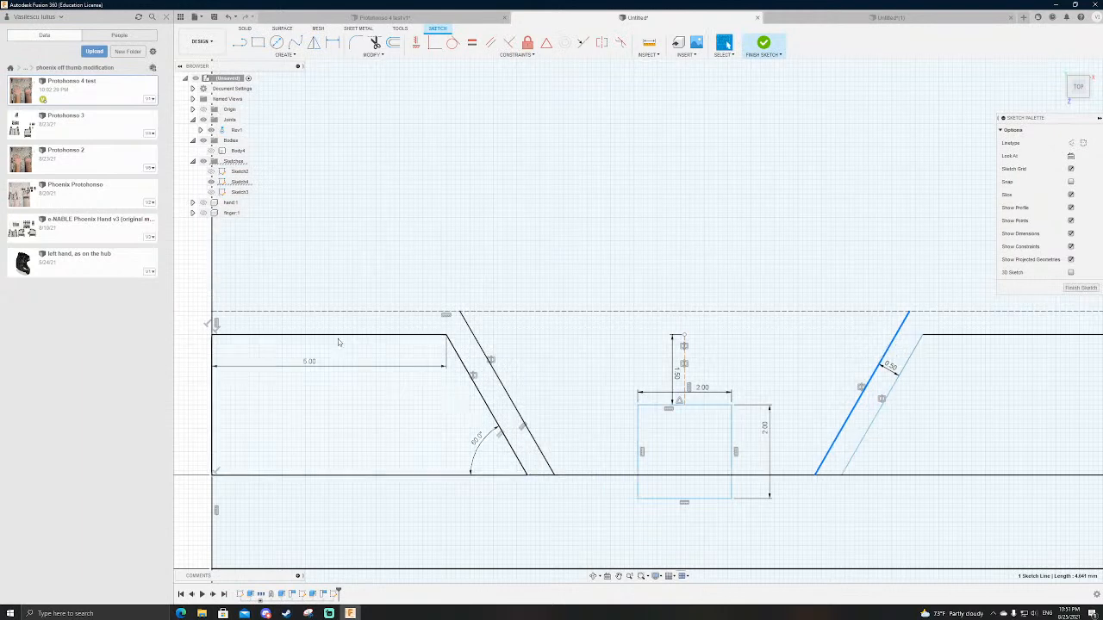
scroll(332, 340, "down", 3)
left_click(602, 42)
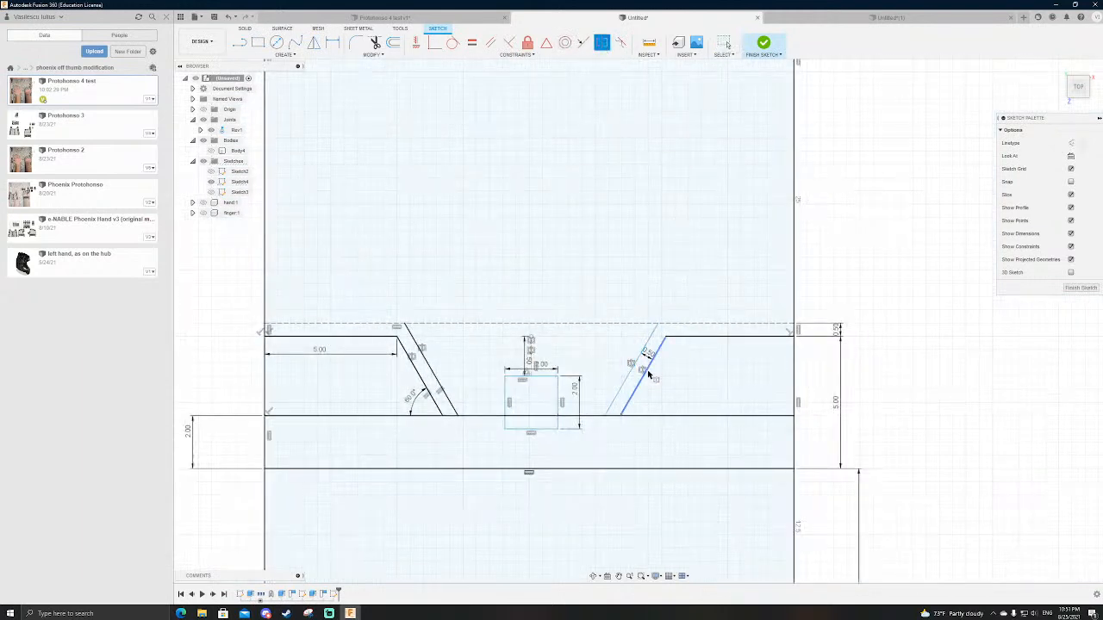
left_click(647, 373)
left_click(418, 372)
left_click(531, 362)
key("Escape")
mouse_move(661, 363)
left_mouse_down()
mouse_move(685, 360)
mouse_move(654, 358)
left_mouse_up()
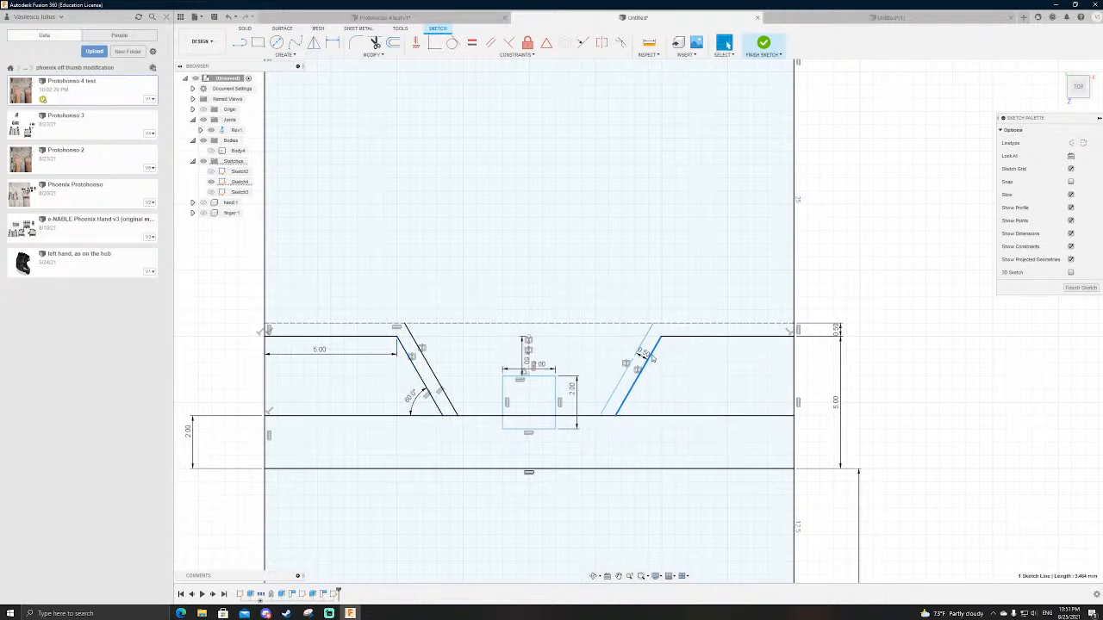
Step: Constrain the section's left and right side edges to be symmetric about the vertical centre line above the square
scroll(507, 361, "down", 2)
scroll(499, 366, "up", 3)
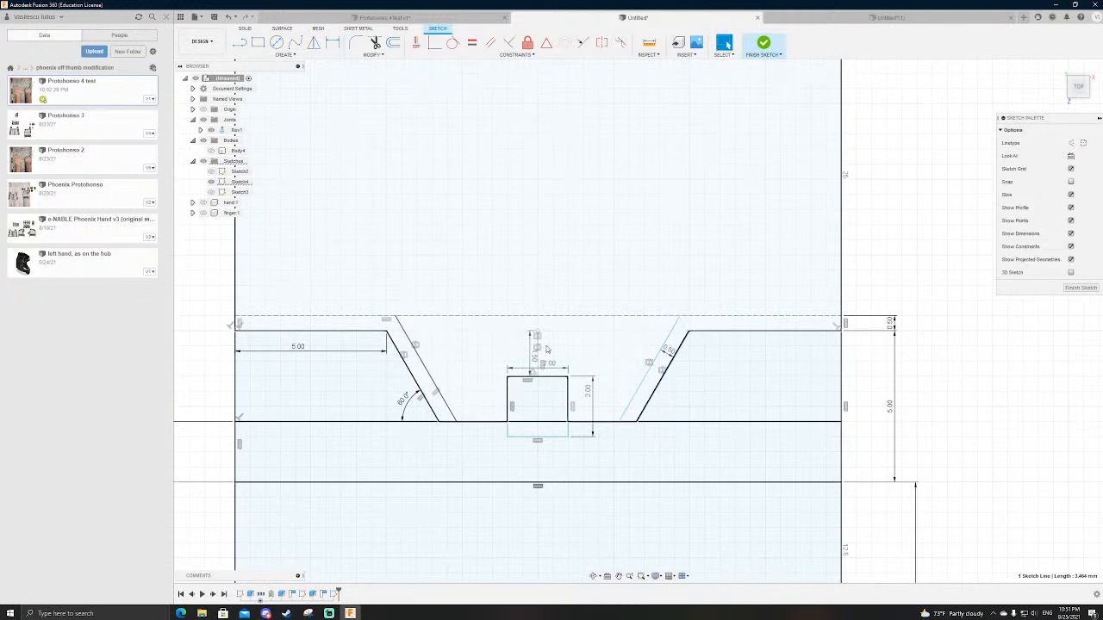
left_click(601, 42)
left_click(842, 347)
left_click(236, 377)
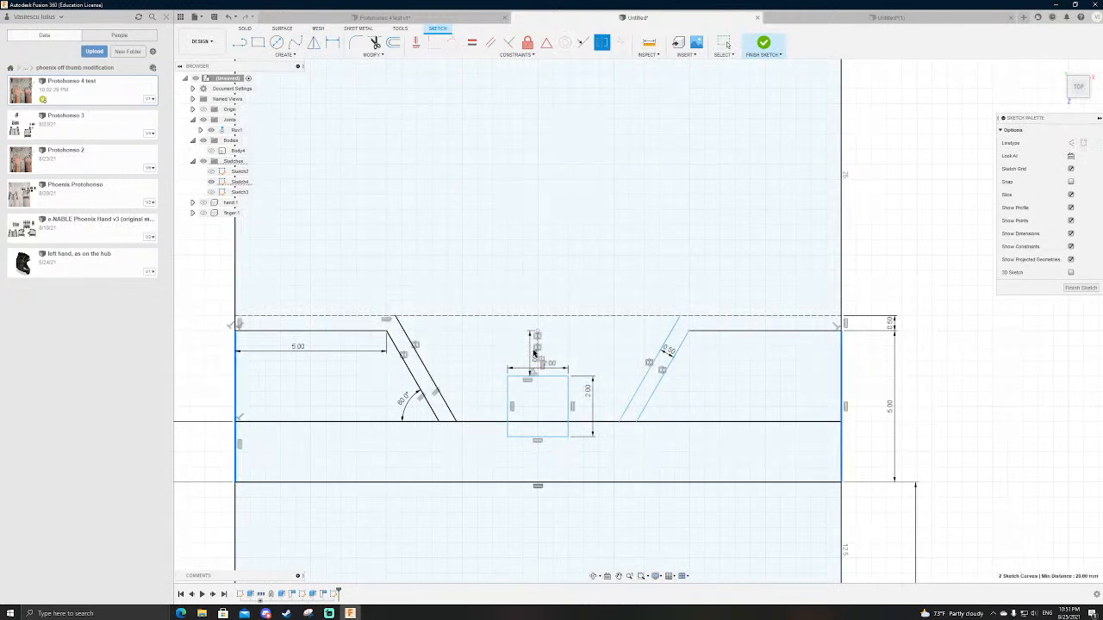
left_click(538, 360)
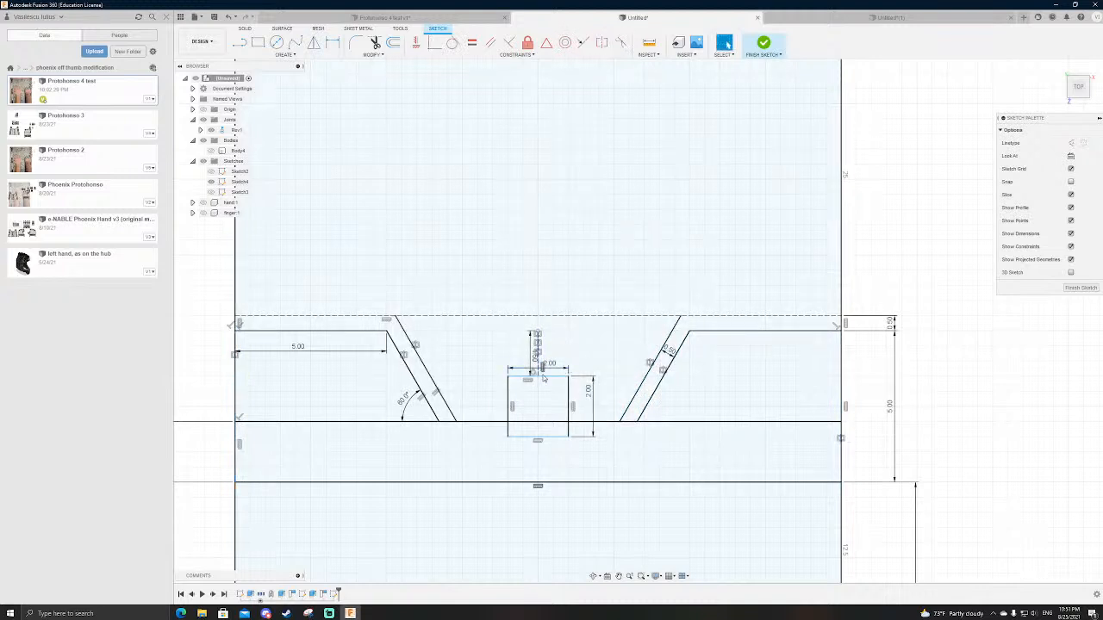
Step: Try to make the square's upper edge collinear with the right 5 mm horizontal line, and undo the attempt
left_click_drag(554, 380, 556, 383)
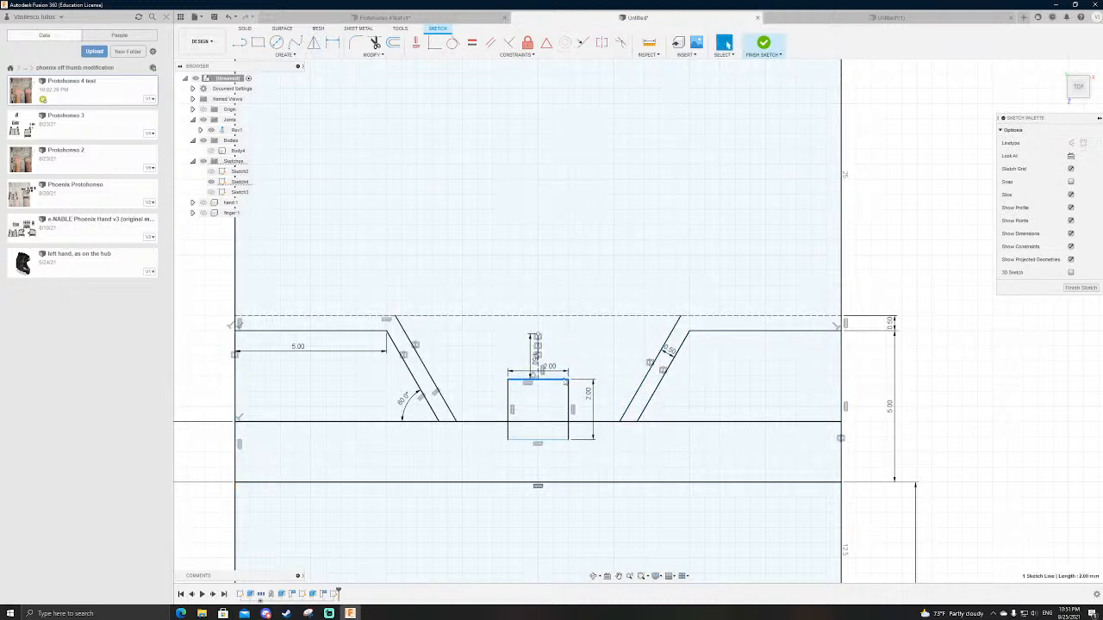
left_click(582, 43)
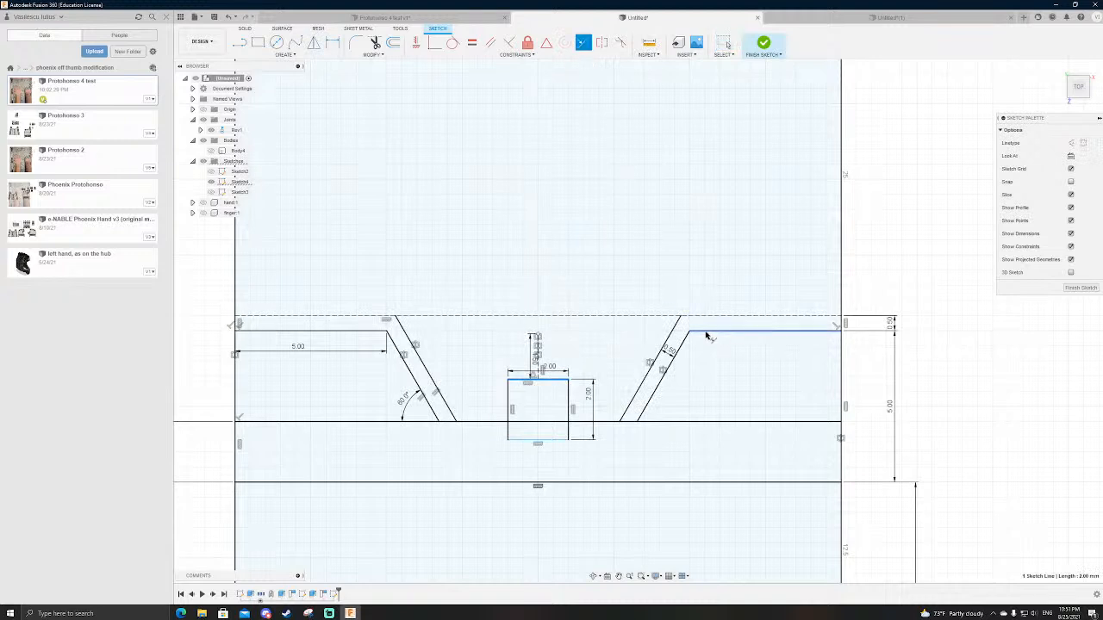
left_click(720, 337)
key("Escape")
key("ctrl+z")
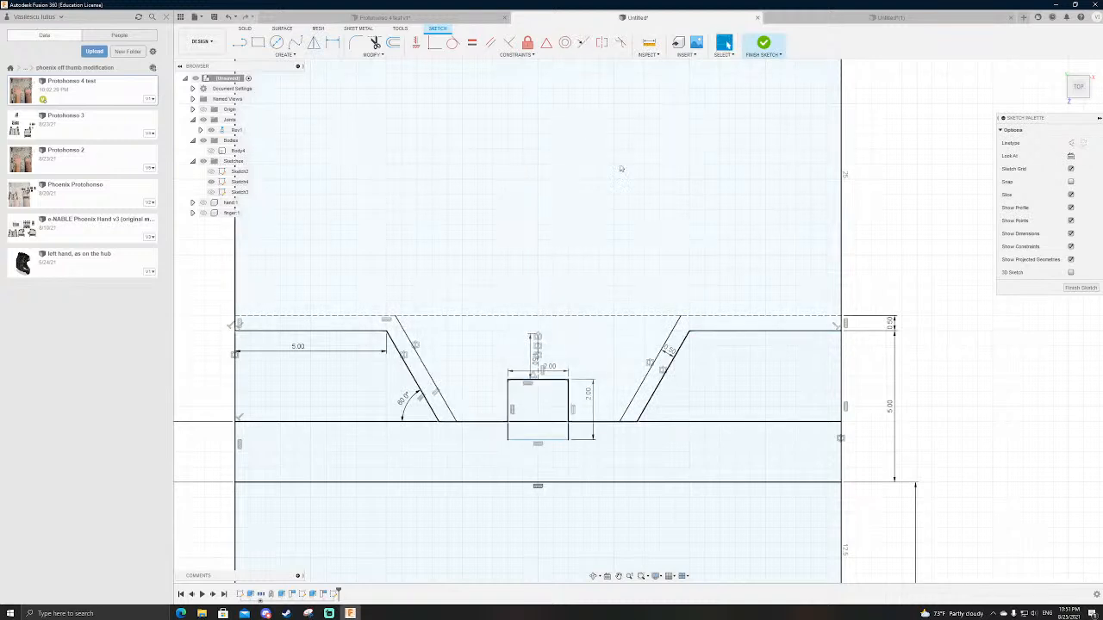
Step: Try to align the centre line's upper endpoint with the right 5 mm horizontal line using a collinear constraint
left_click(601, 43)
left_click(582, 43)
left_click(733, 330)
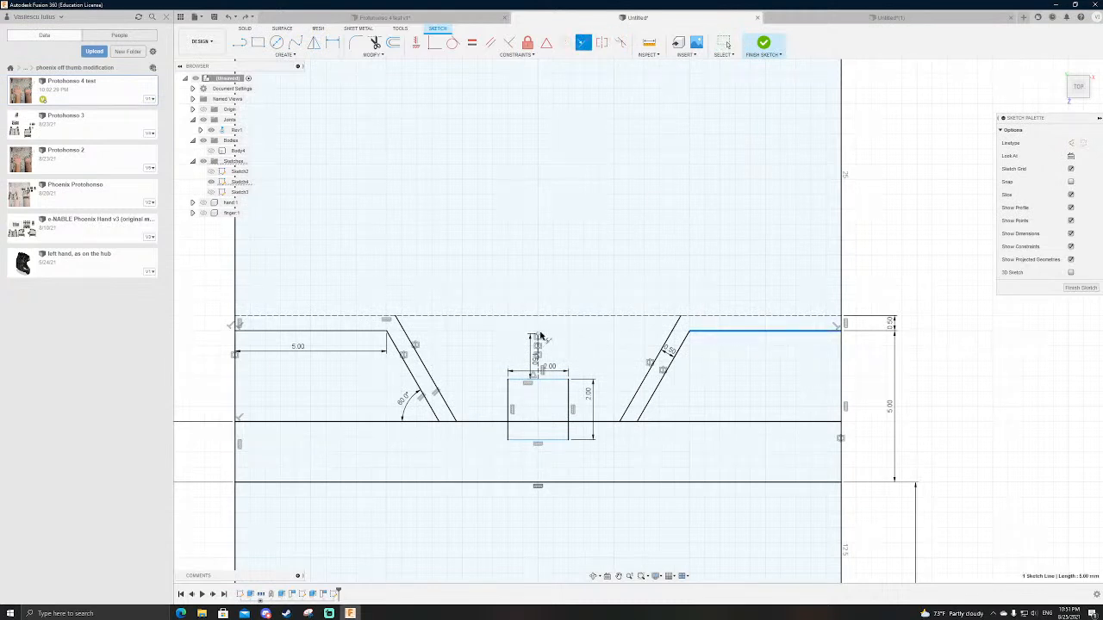
key("Escape")
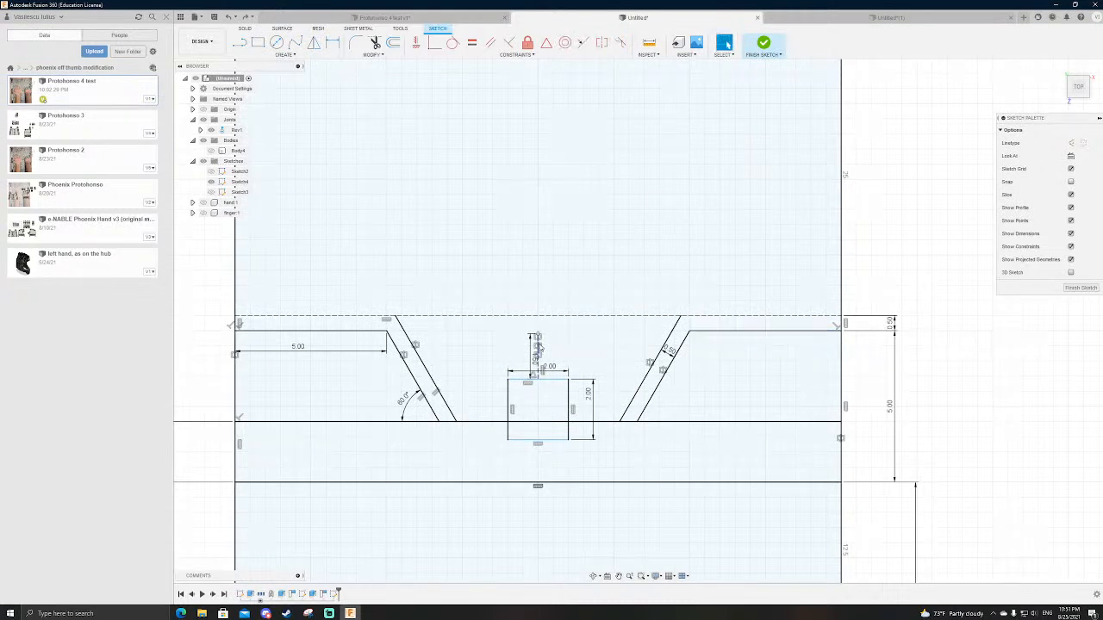
left_click(582, 43)
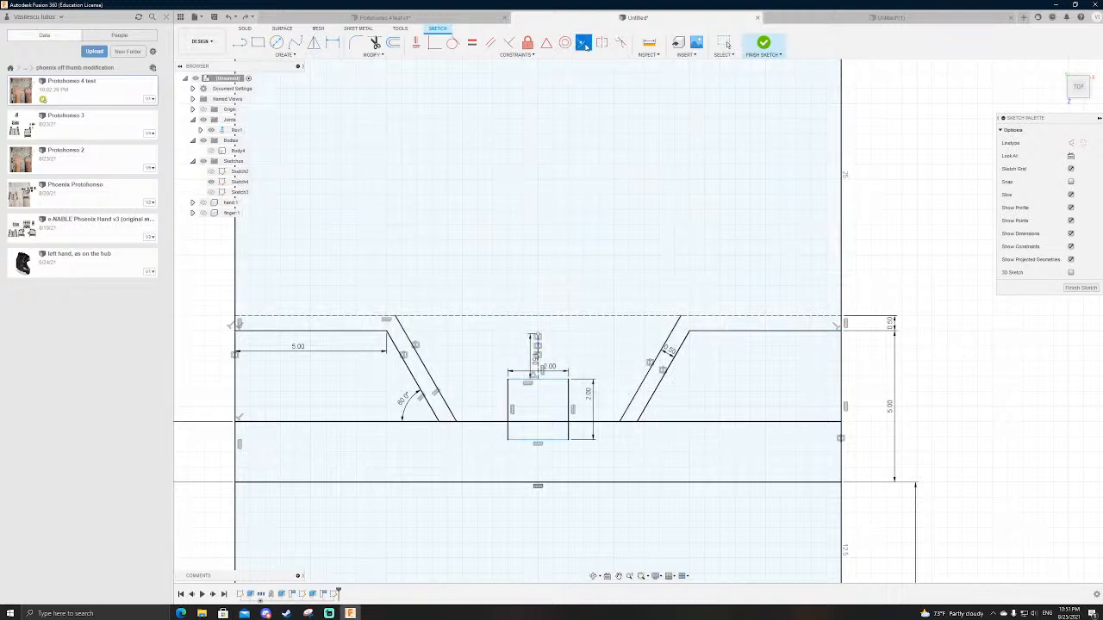
left_click(720, 331)
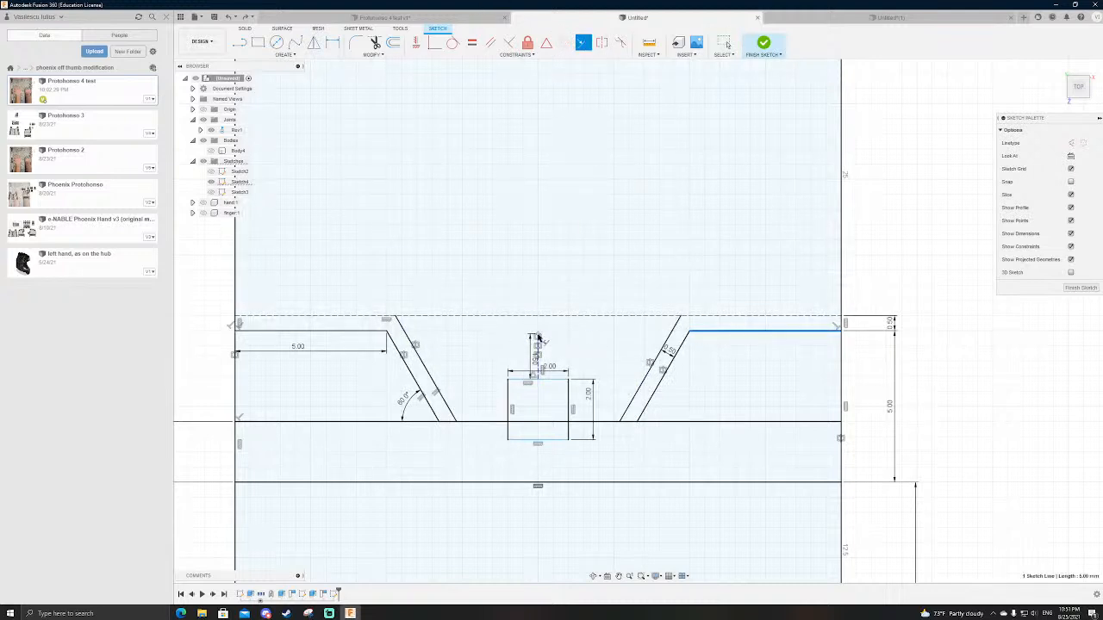
key("Escape")
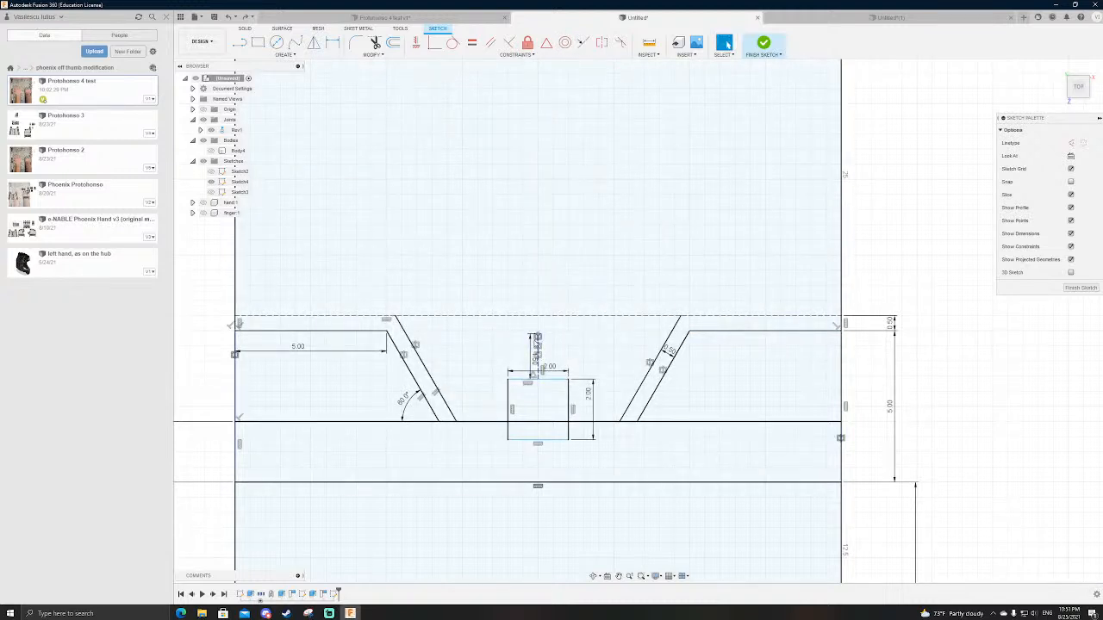
mouse_move(538, 336)
left_mouse_down()
mouse_move(546, 318)
mouse_move(549, 342)
left_mouse_up()
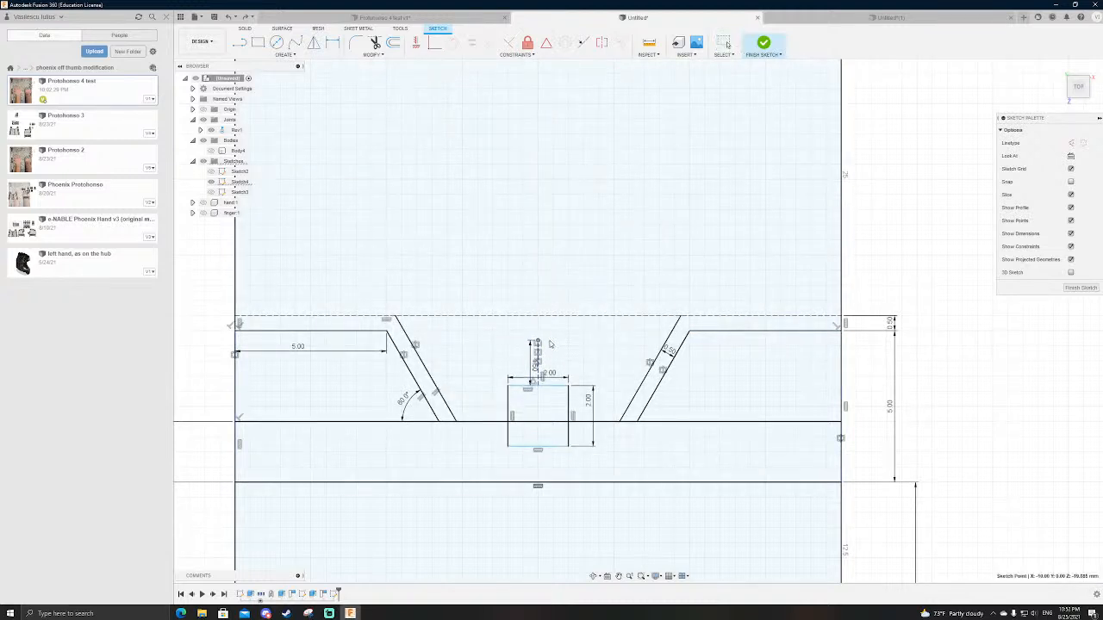
Step: Draw a horizontal construction line between the outer slanted lines' upper endpoints and attach the centre line's upper endpoint to its midpoint
key("l")
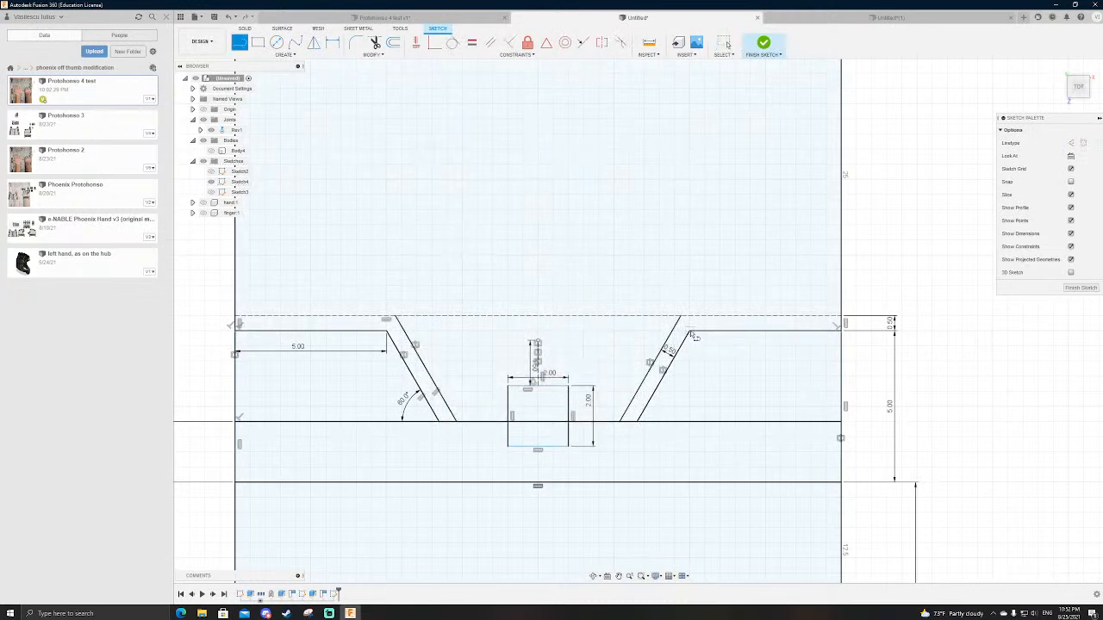
left_click(690, 333)
left_click(399, 331)
key("Escape")
left_click(426, 333)
key("Delete")
left_click_drag(539, 342, 538, 331)
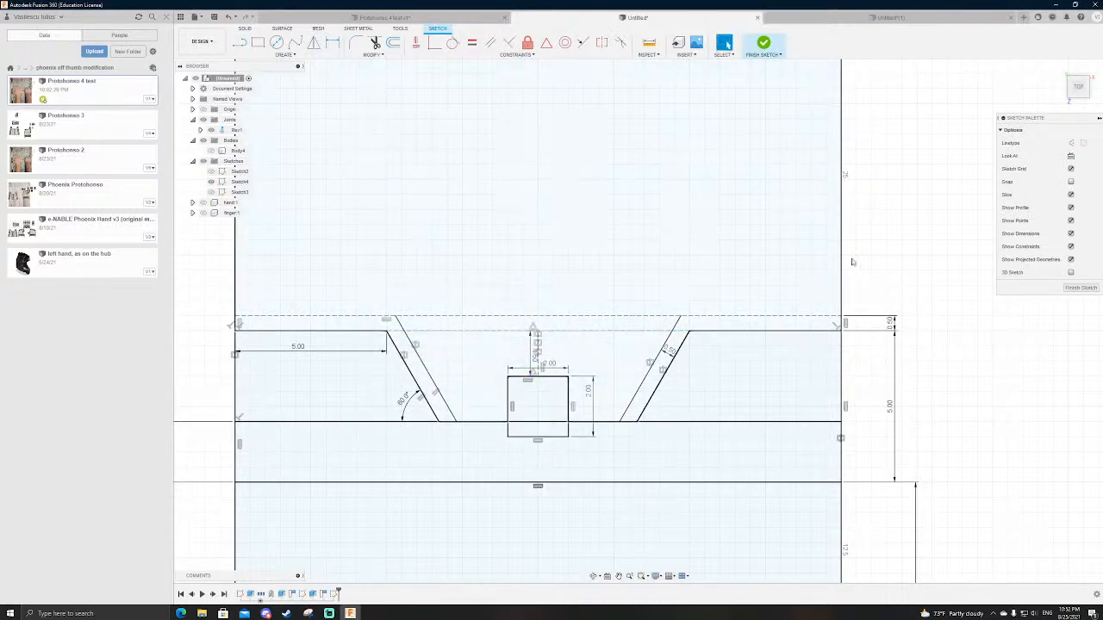
Step: Convert the gap strip's upper dashed horizontal line back to normal geometry
scroll(814, 248, "down", 3)
scroll(577, 242, "up", 3)
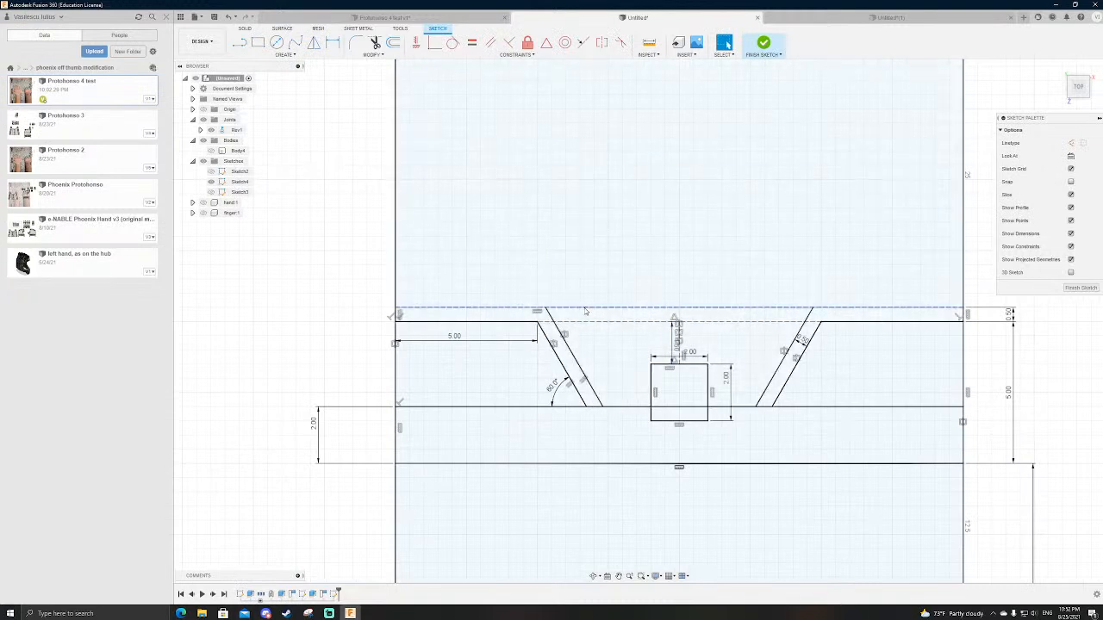
left_click(585, 309)
left_click(312, 339)
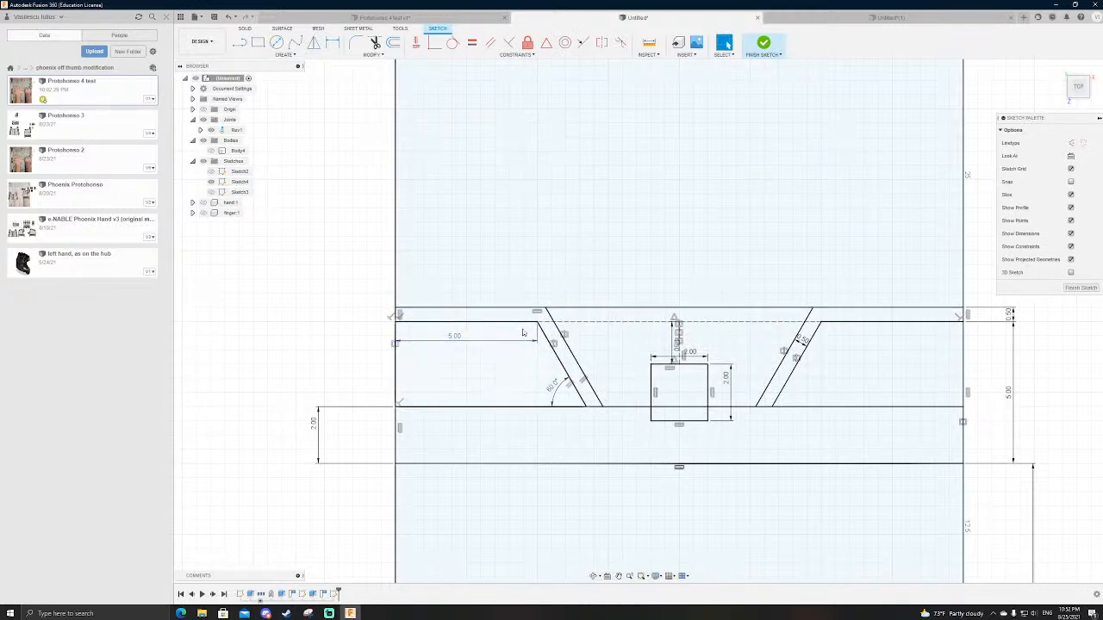
Step: Extend both outer slanted lines to the gap strip's upper line with collinear segments about 0.58 mm long, and finish the sketch
scroll(530, 327, "up", 4)
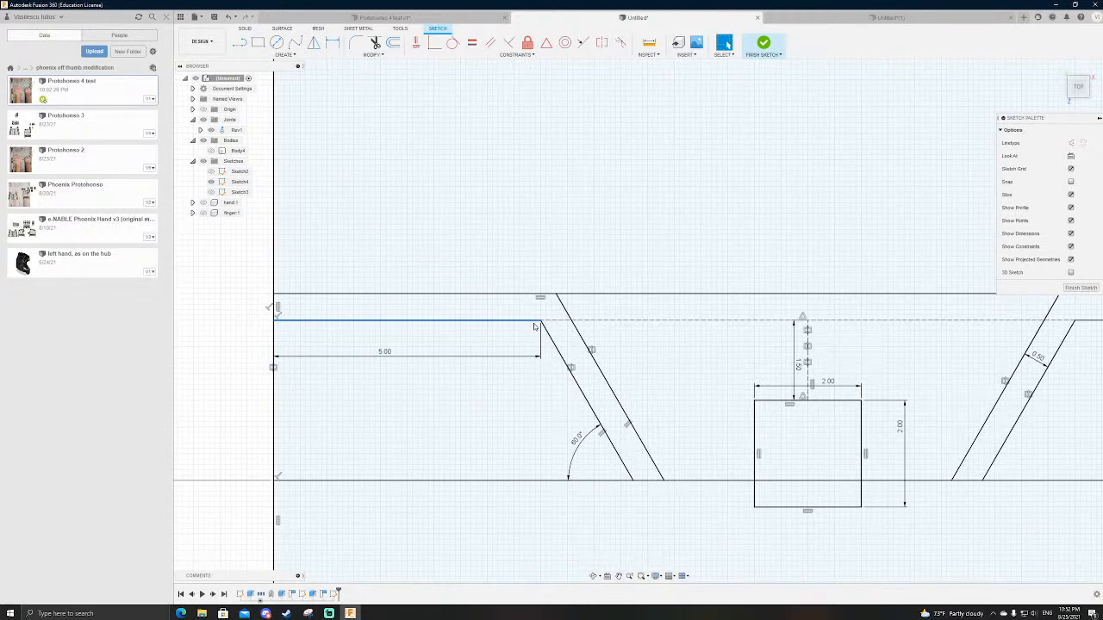
key("l")
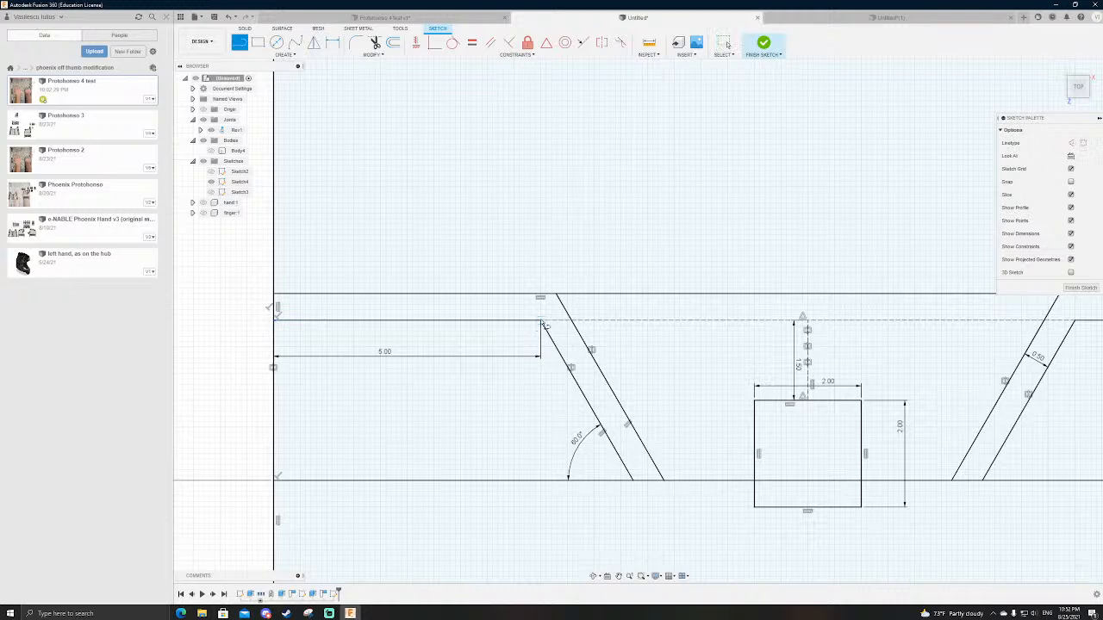
left_click(541, 322)
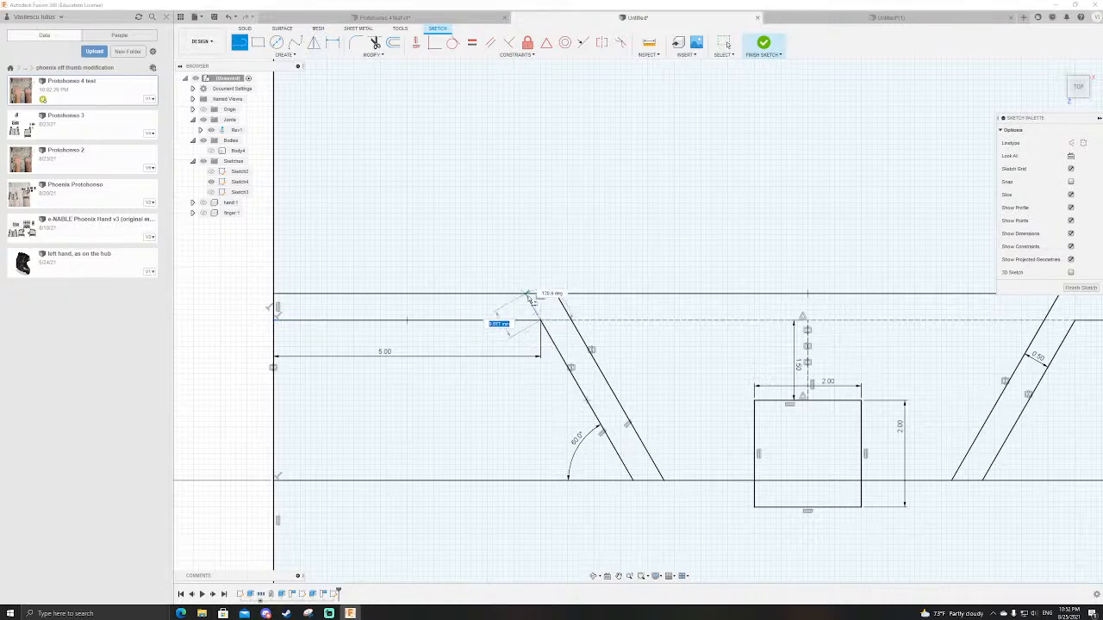
scroll(372, 313, "down", 3)
scroll(749, 311, "up", 3)
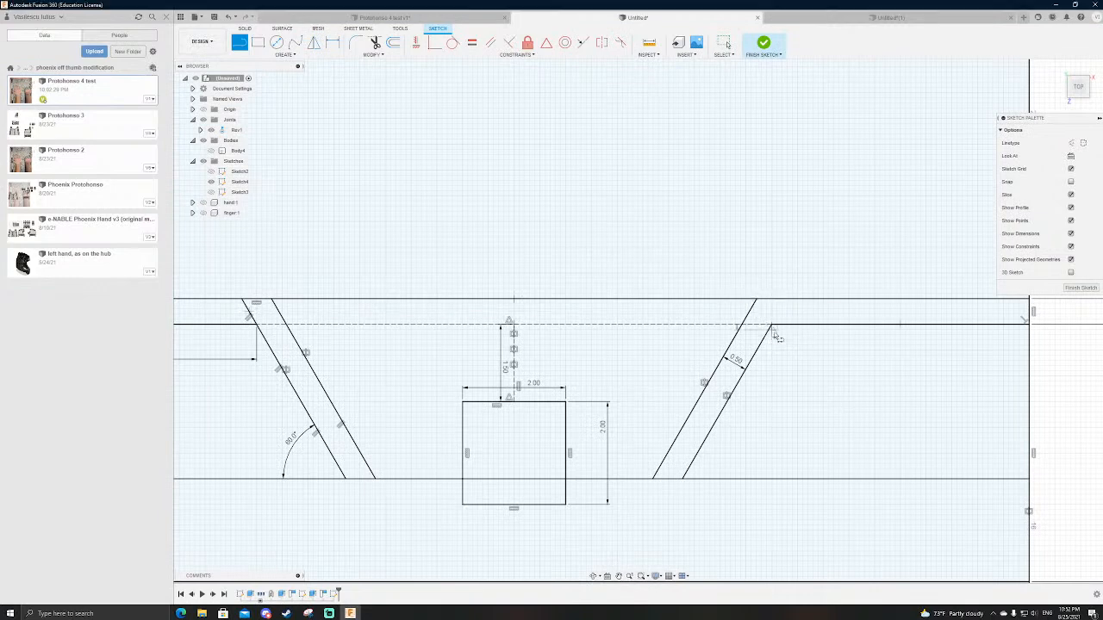
left_click(786, 299)
scroll(792, 297, "down", 2)
left_click(763, 44)
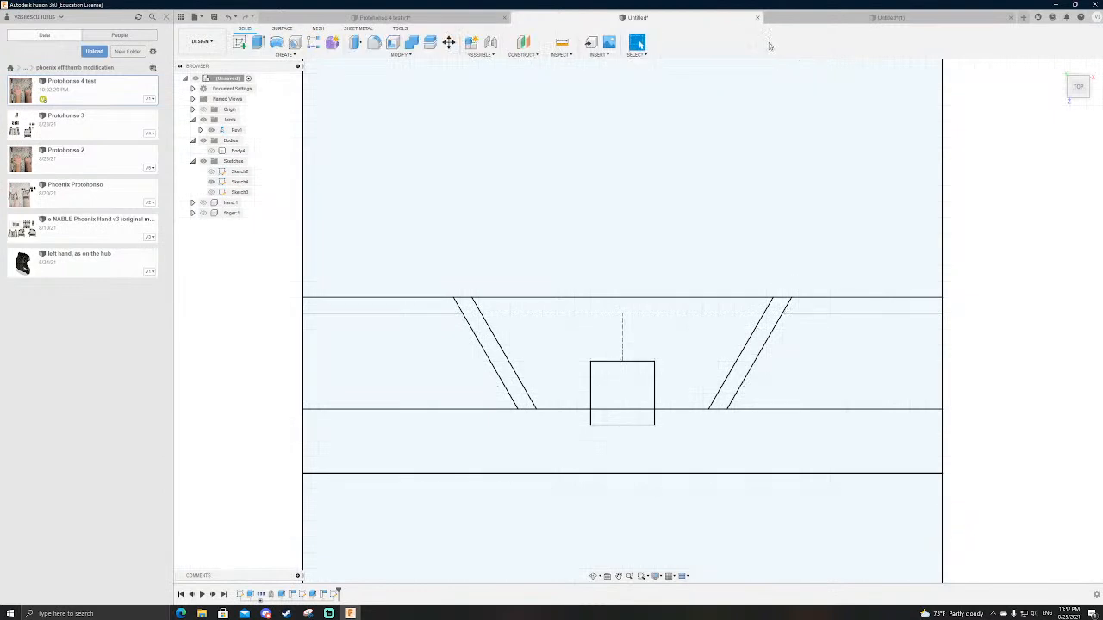
scroll(702, 239, "down", 2)
key("e")
left_click(591, 228)
left_click(546, 293)
left_click(791, 301)
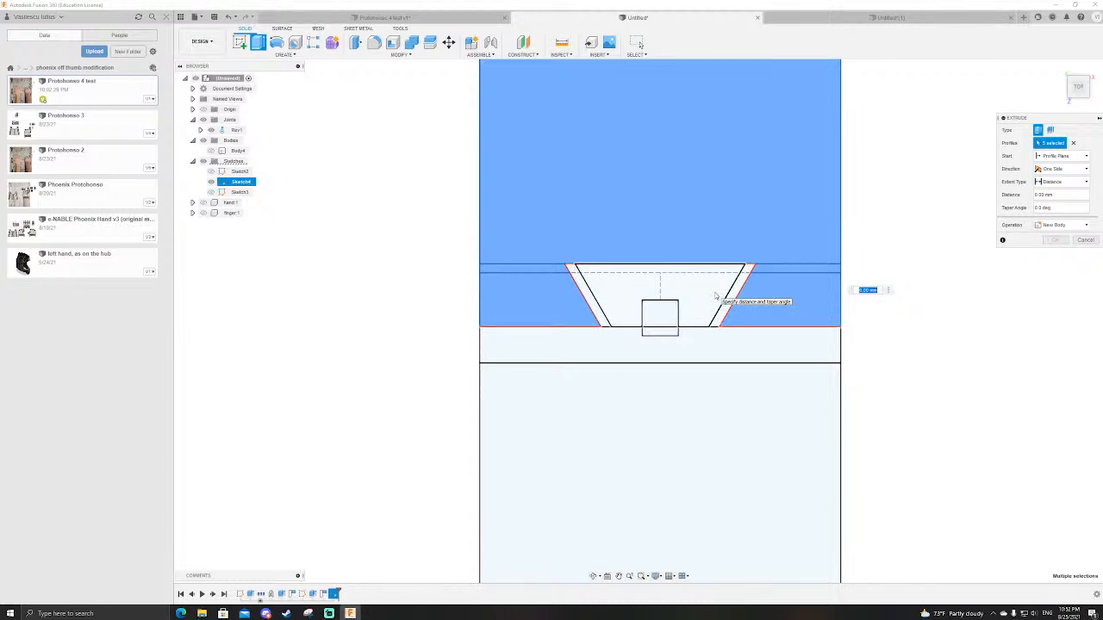
scroll(715, 296, "up", 1)
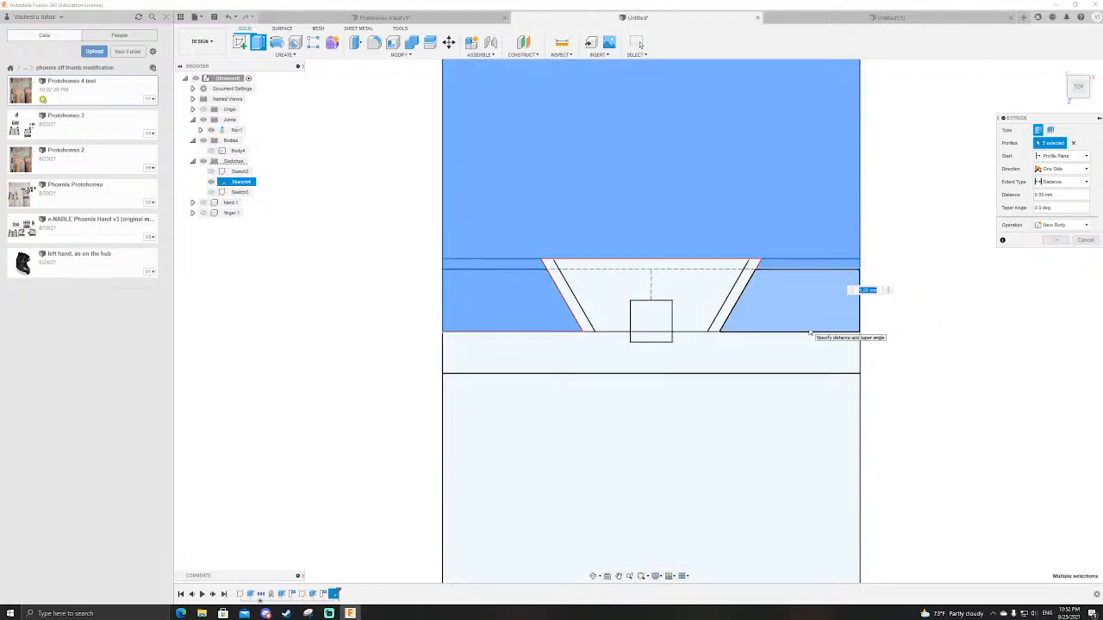
key("Escape")
scroll(785, 327, "down", 3)
scroll(761, 328, "up", 3)
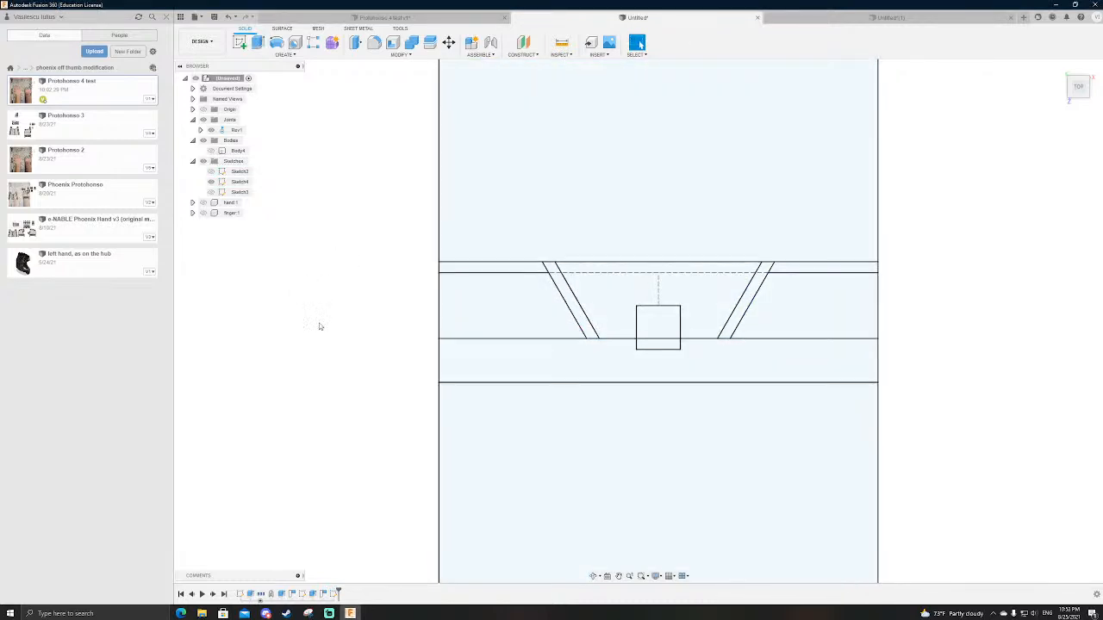
middle_click_drag(423, 418, 276, 313, "shift")
scroll(276, 314, "down", 1)
scroll(383, 323, "up", 2)
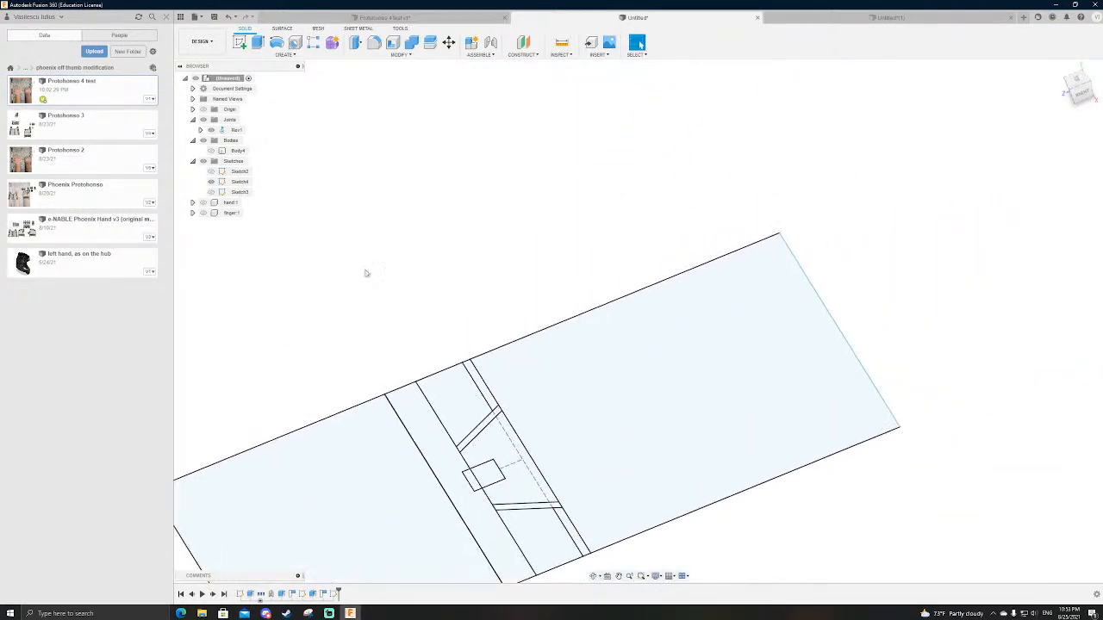
Step: Show the finger component and Body4, and turn Body4 into a component named "palm holder"
left_click(203, 214)
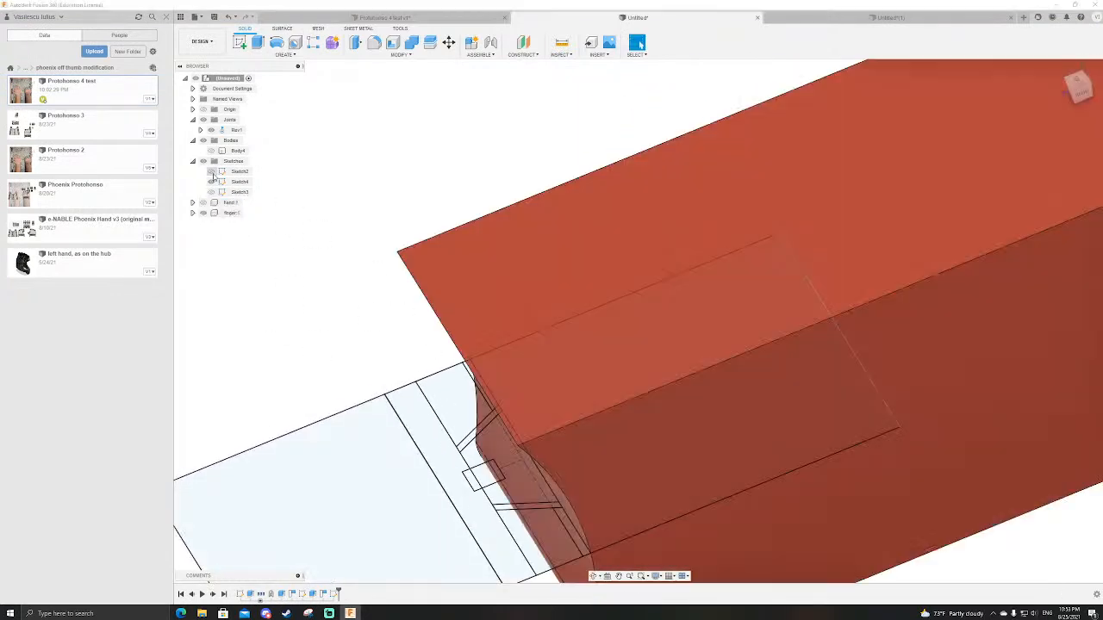
left_click(212, 152)
scroll(472, 112, "down", 2)
scroll(485, 114, "up", 2)
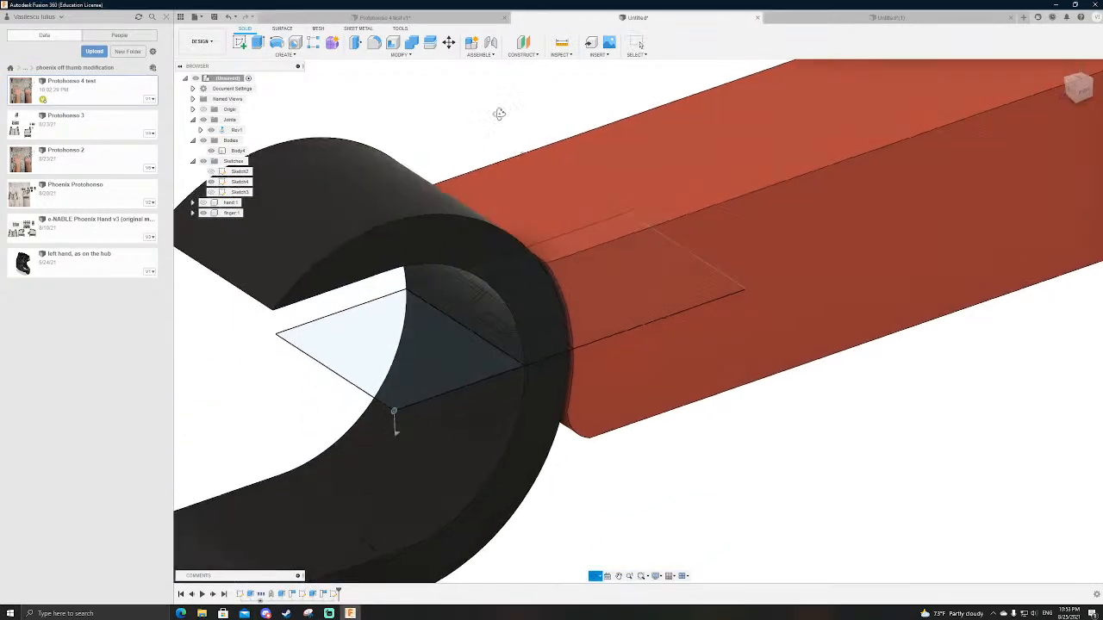
right_click(236, 151)
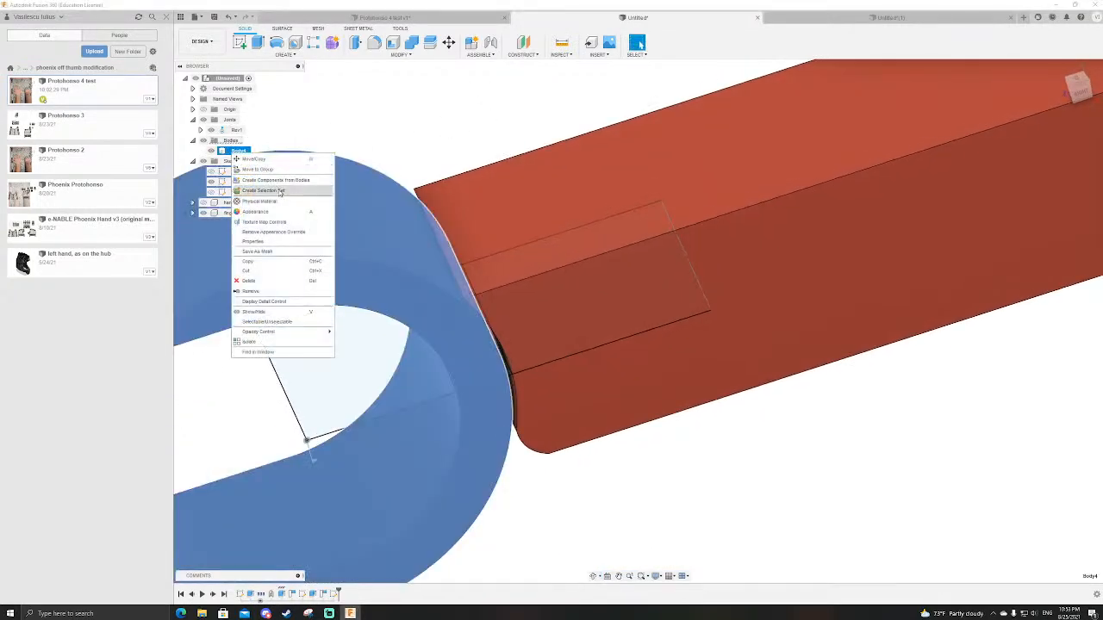
left_click(263, 180)
double_click(234, 203)
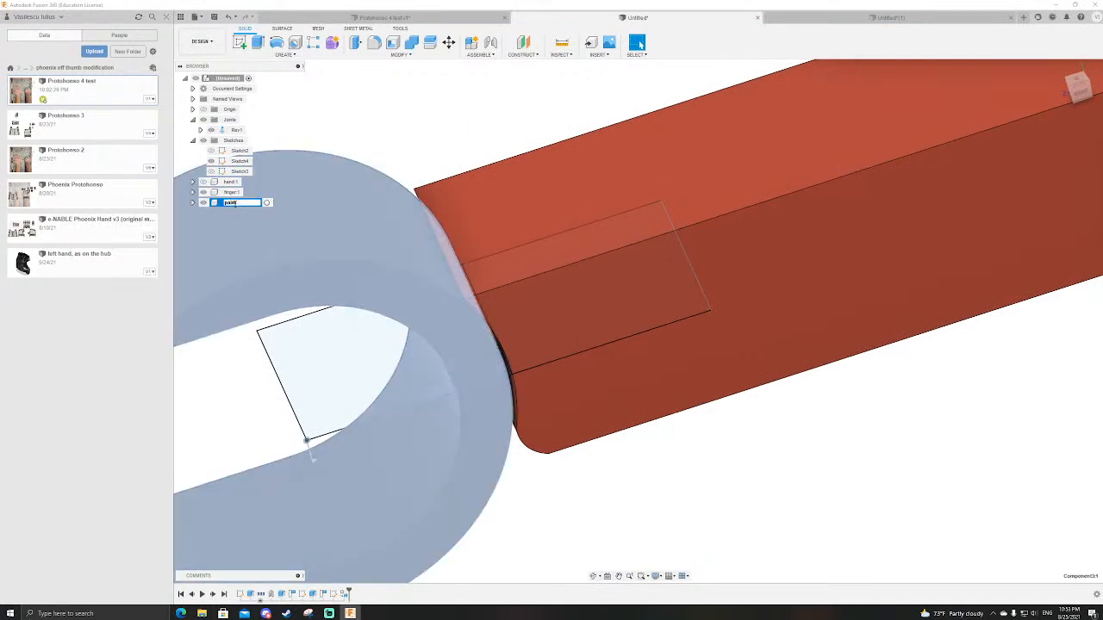
key("Return")
scroll(631, 254, "down", 3)
left_click(588, 165)
scroll(603, 197, "down", 3)
scroll(591, 219, "up", 5)
middle_click_drag(591, 219, 505, 205, "shift")
scroll(587, 214, "down", 2)
scroll(588, 215, "up", 5)
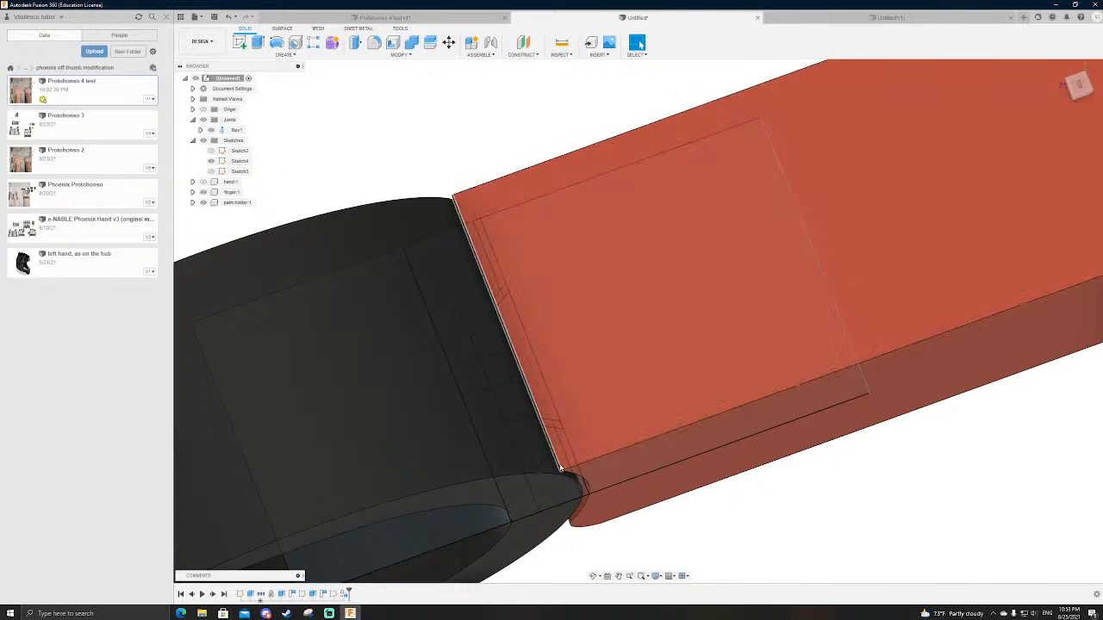
key("e")
middle_click_drag(586, 517, 562, 478, "shift")
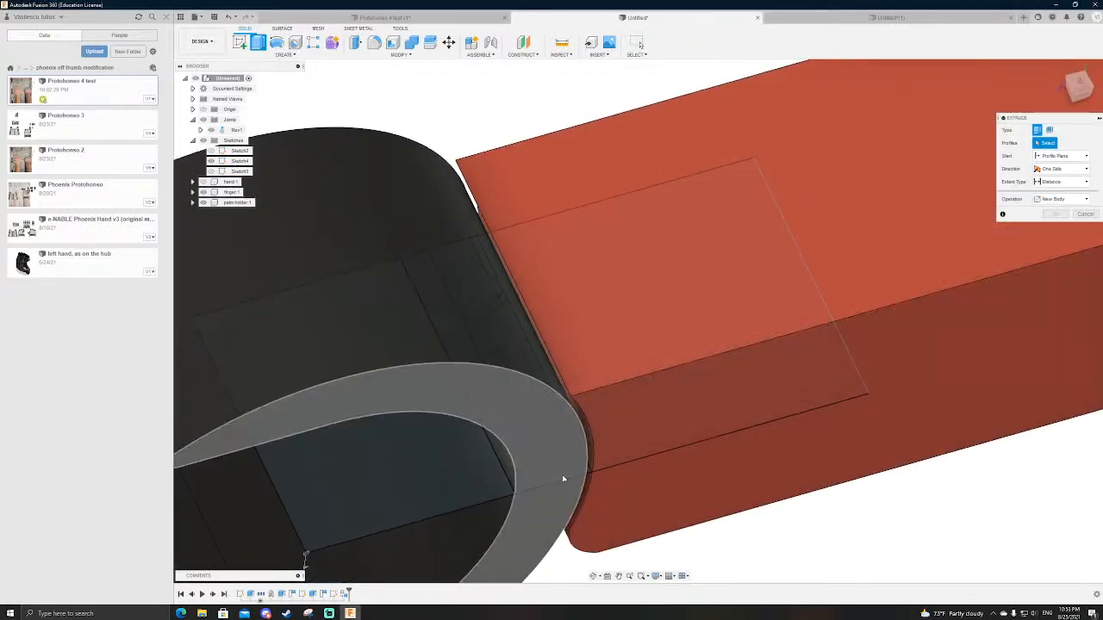
left_click(204, 202)
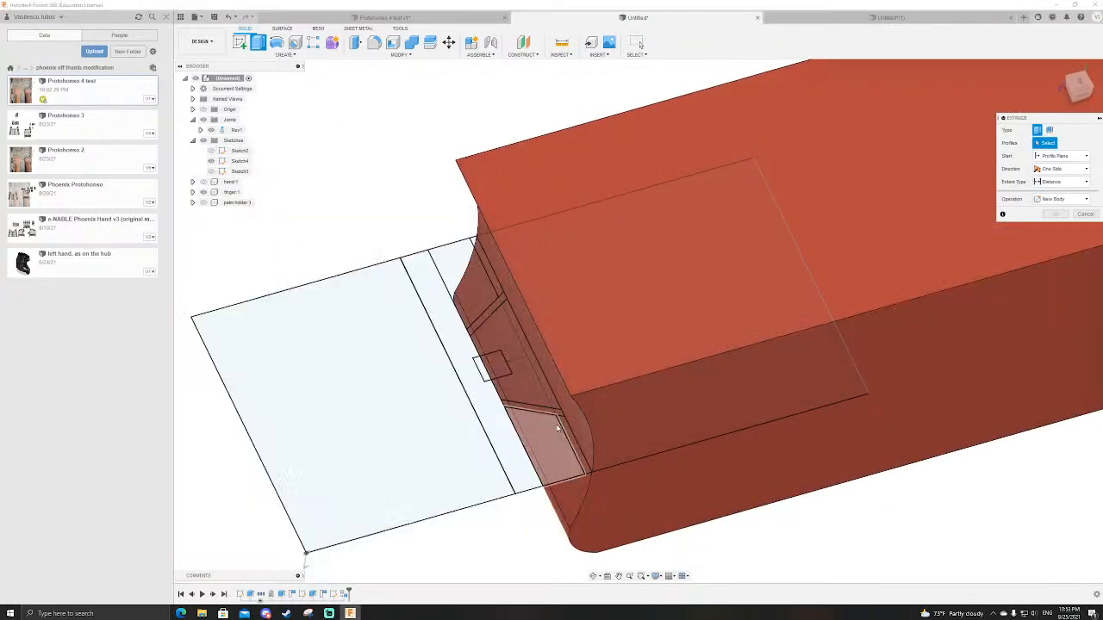
left_click(545, 436)
left_click(466, 285)
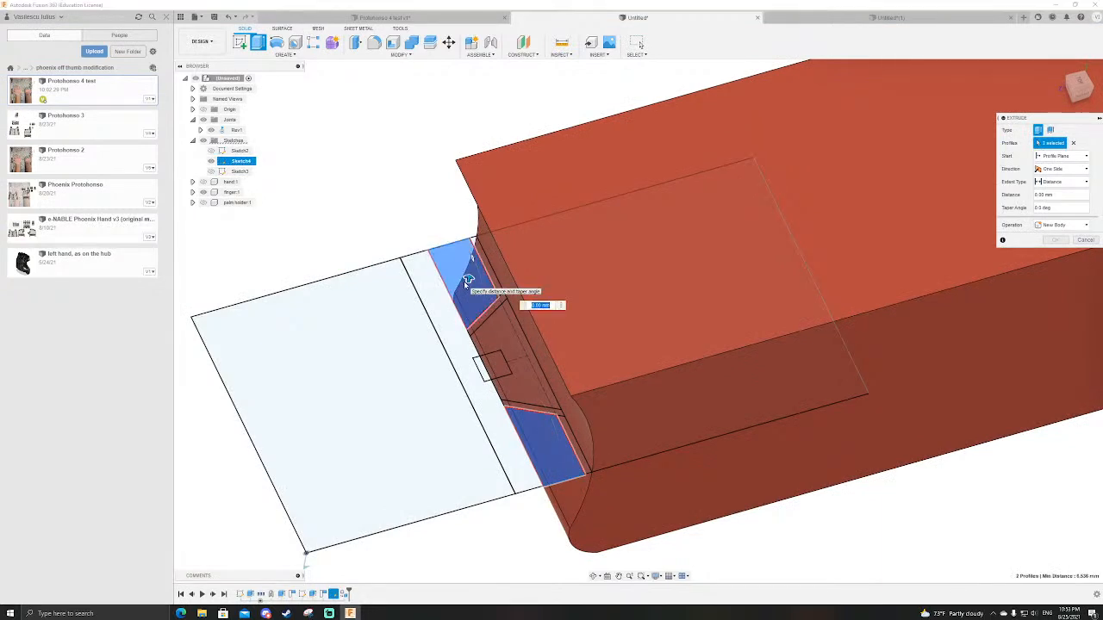
left_click(488, 314)
left_click(526, 410)
left_click(526, 410)
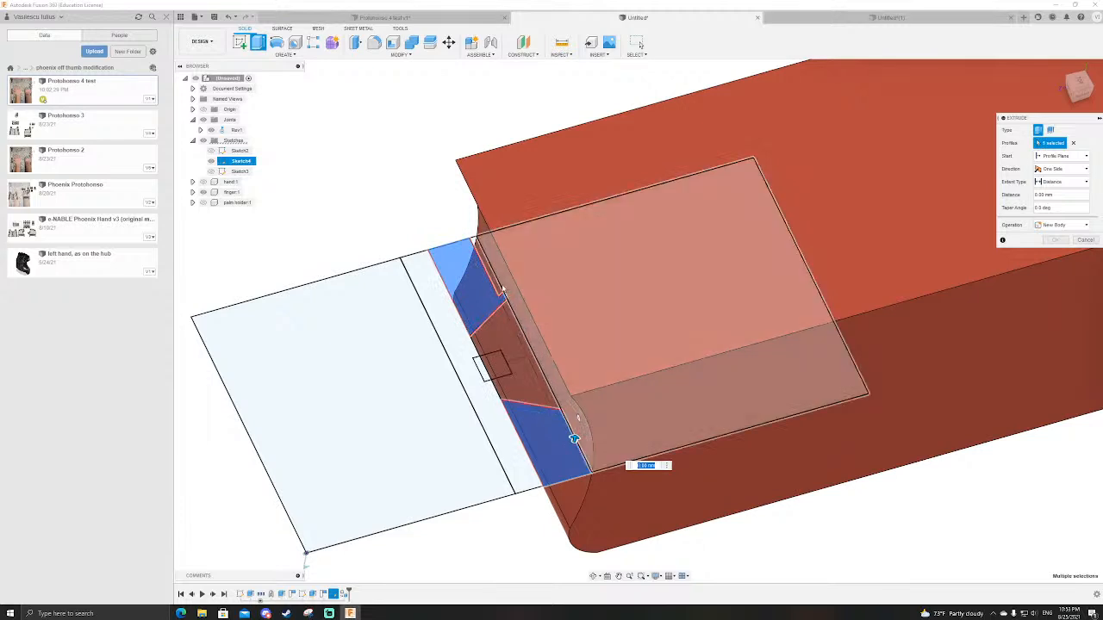
left_click(496, 287)
left_click(205, 204)
scroll(369, 210, "down", 3)
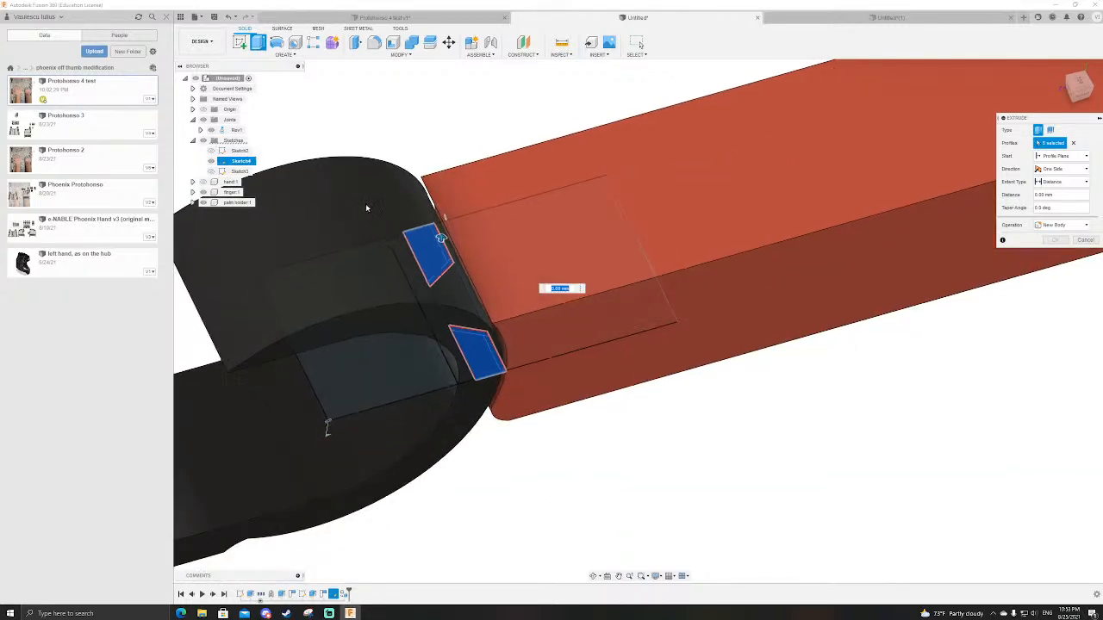
scroll(409, 209, "up", 1)
middle_click_drag(455, 156, 500, 118, "shift")
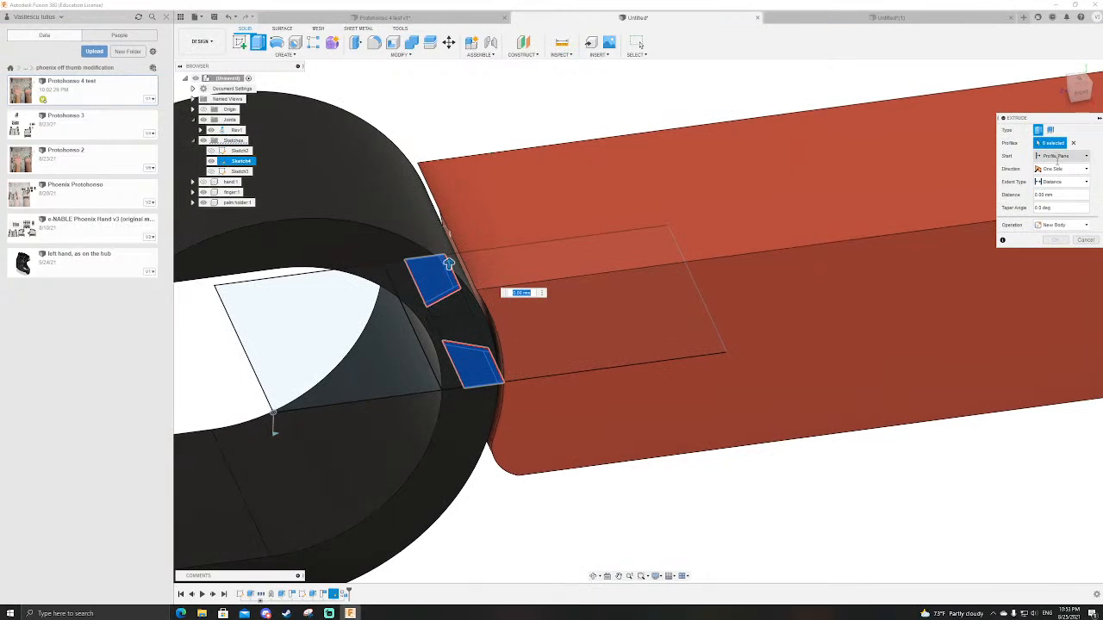
scroll(684, 295, "down", 3)
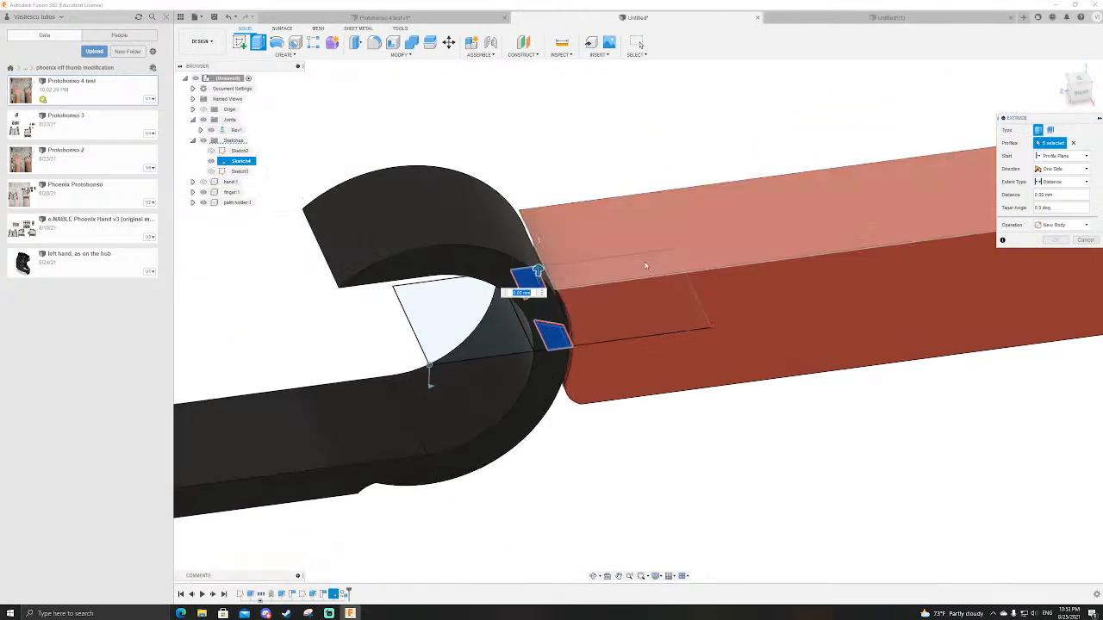
scroll(568, 313, "up", 5)
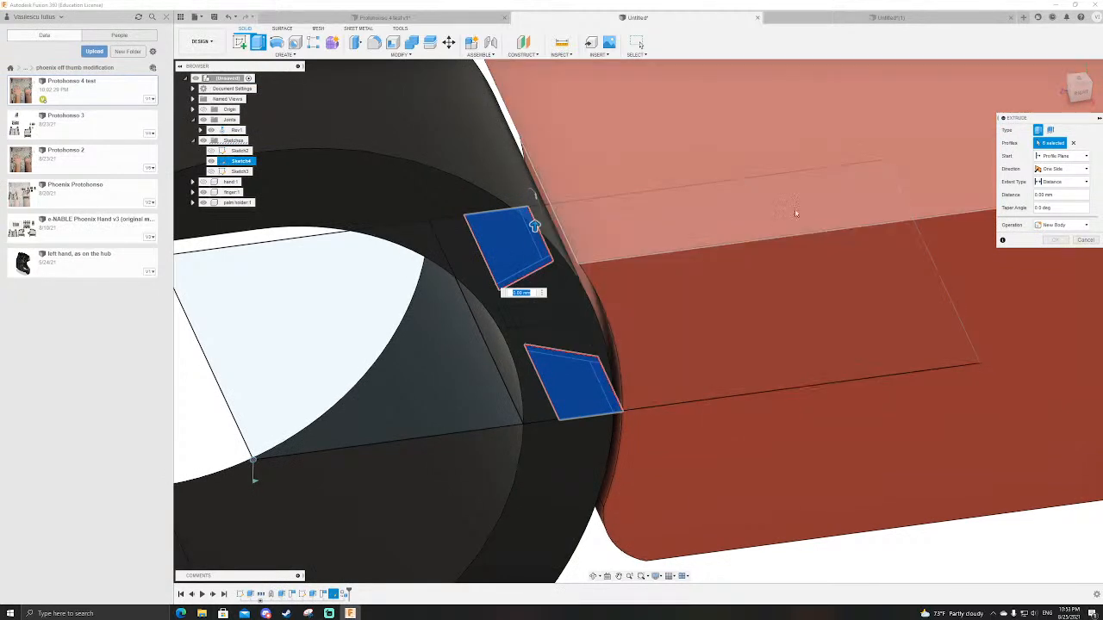
Step: Revolve both outer dovetail profiles with their clearance strips and the small centre rectangle as a symmetric 90-degree cut about the sketch's inner end line
left_click(276, 42)
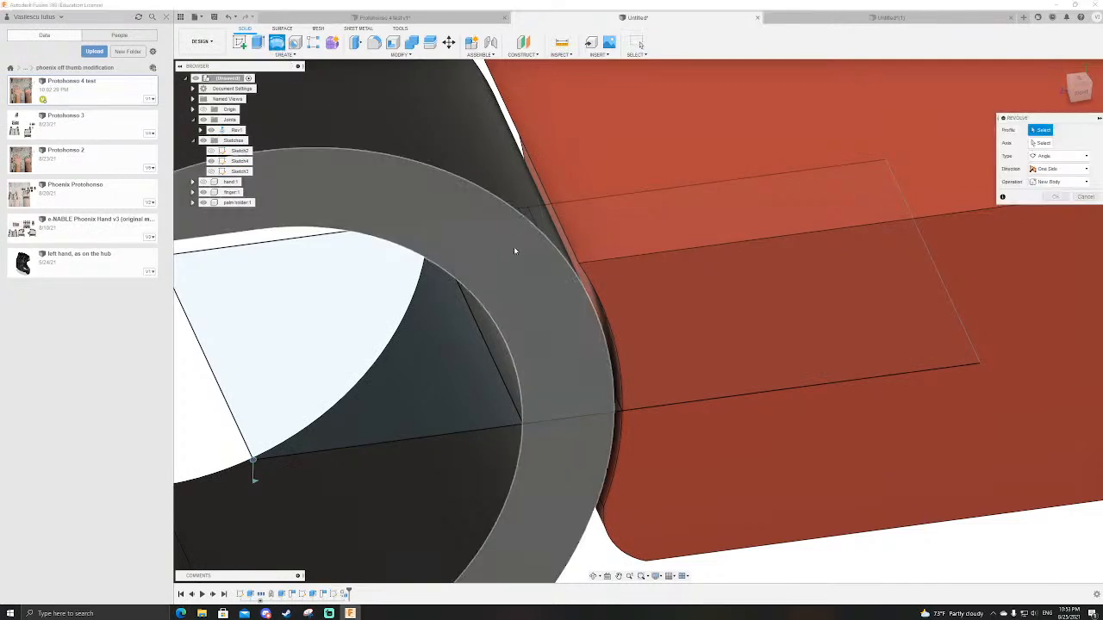
left_click(205, 203)
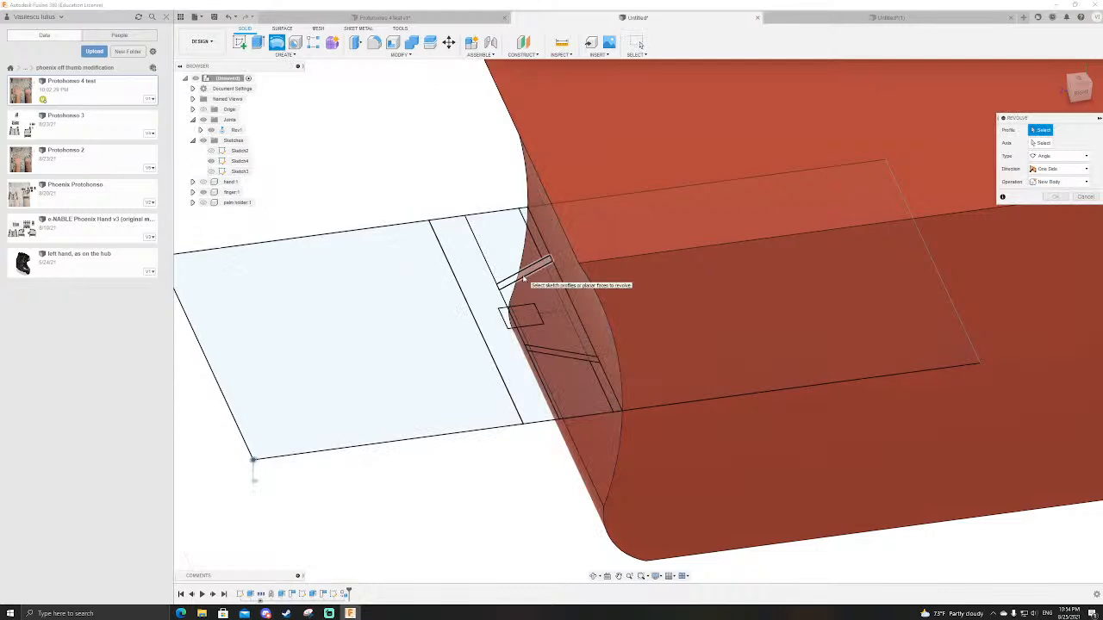
left_click(541, 252)
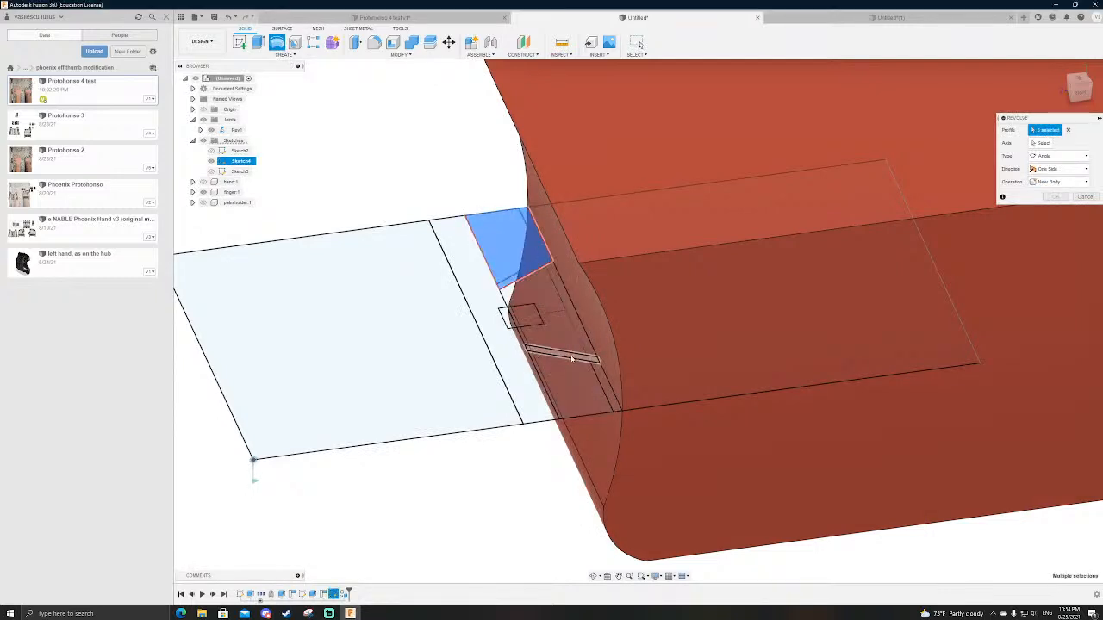
left_click(598, 379)
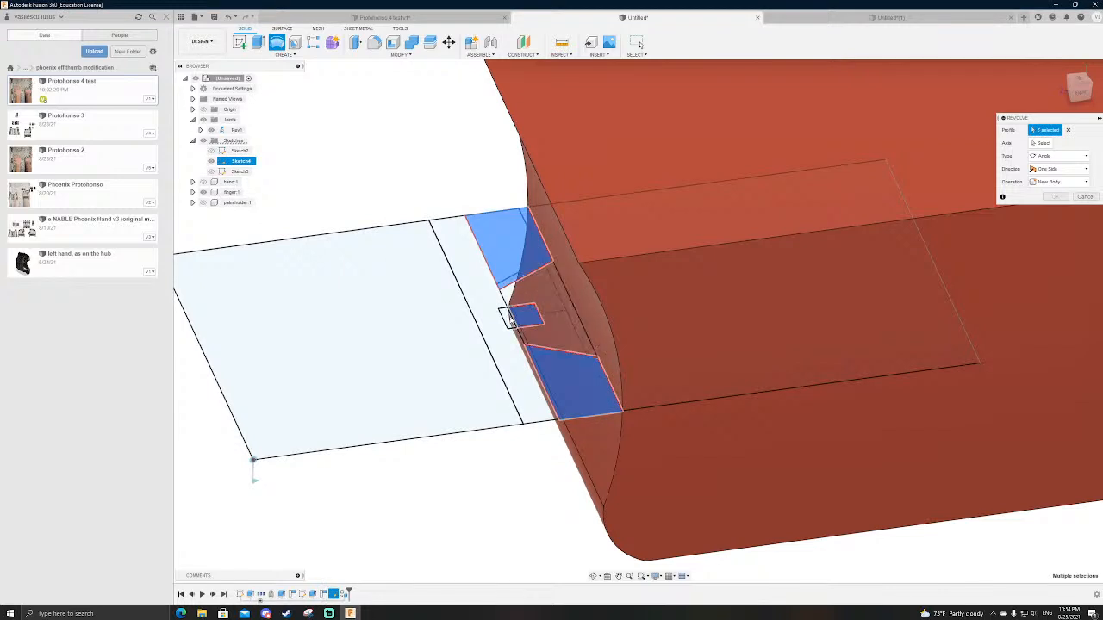
middle_click_drag(335, 241, 547, 210, "shift")
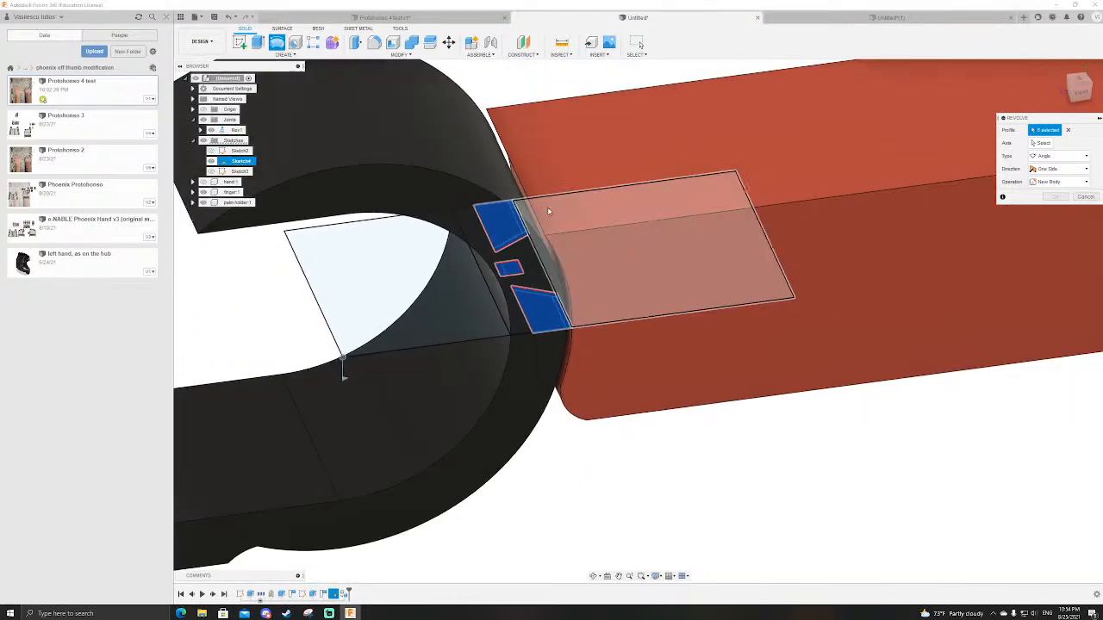
left_click(1043, 143)
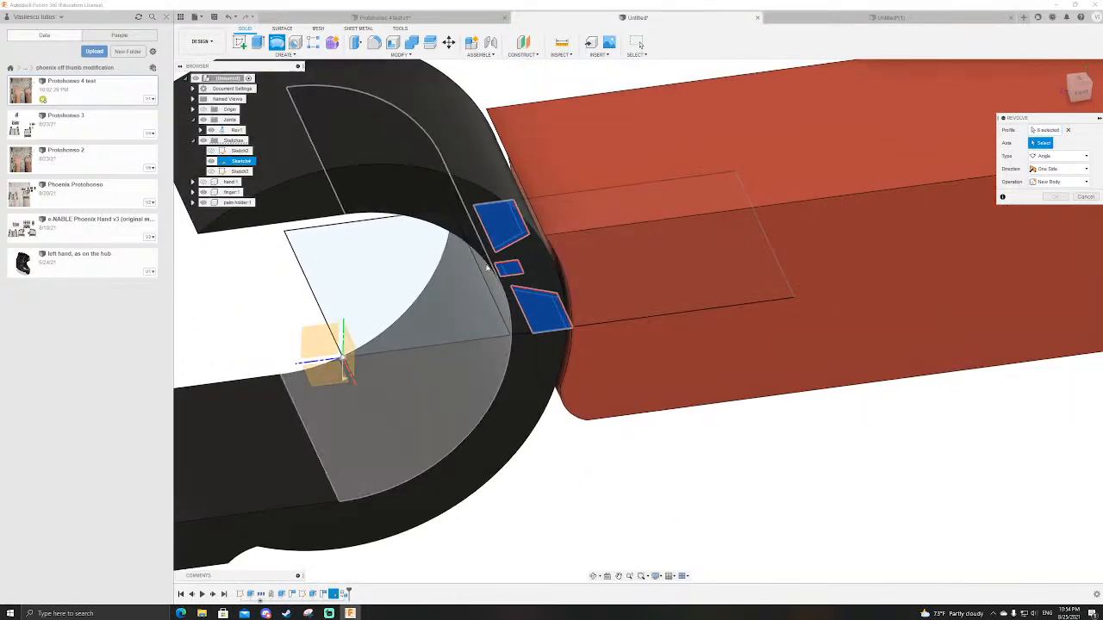
left_click(314, 304)
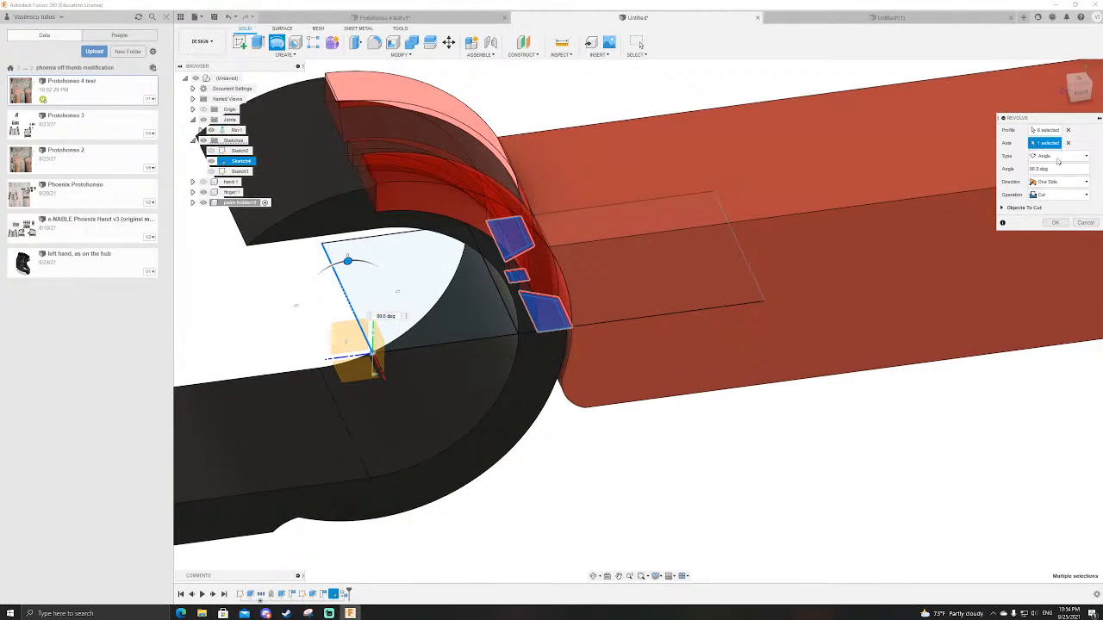
left_click(1057, 183)
left_click(1057, 215)
scroll(569, 353, "down", 3)
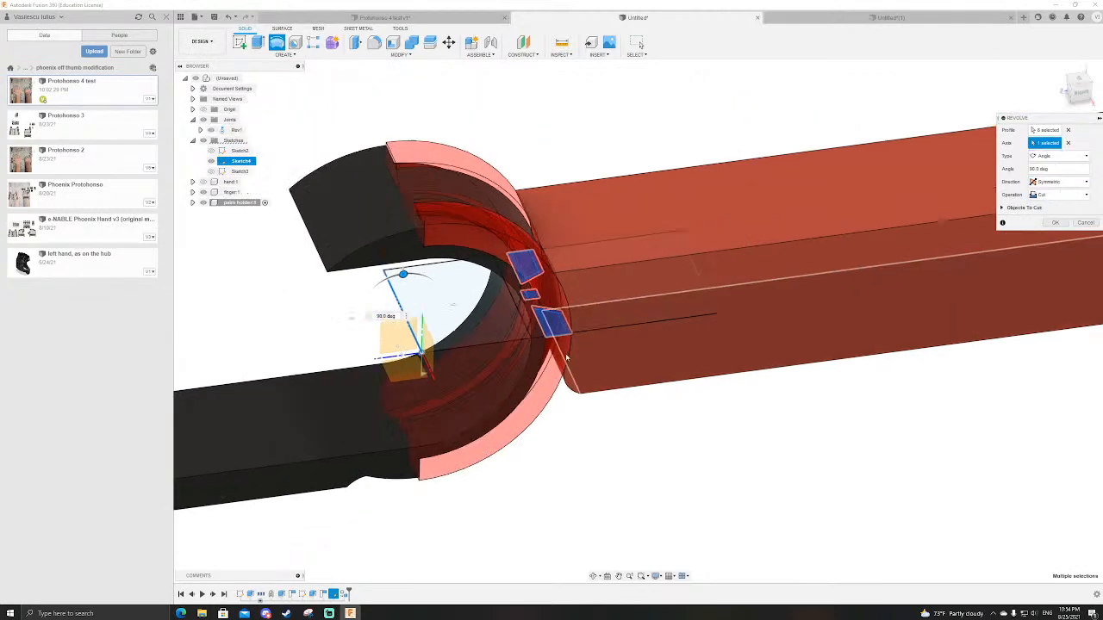
middle_click_drag(583, 399, 554, 319, "shift")
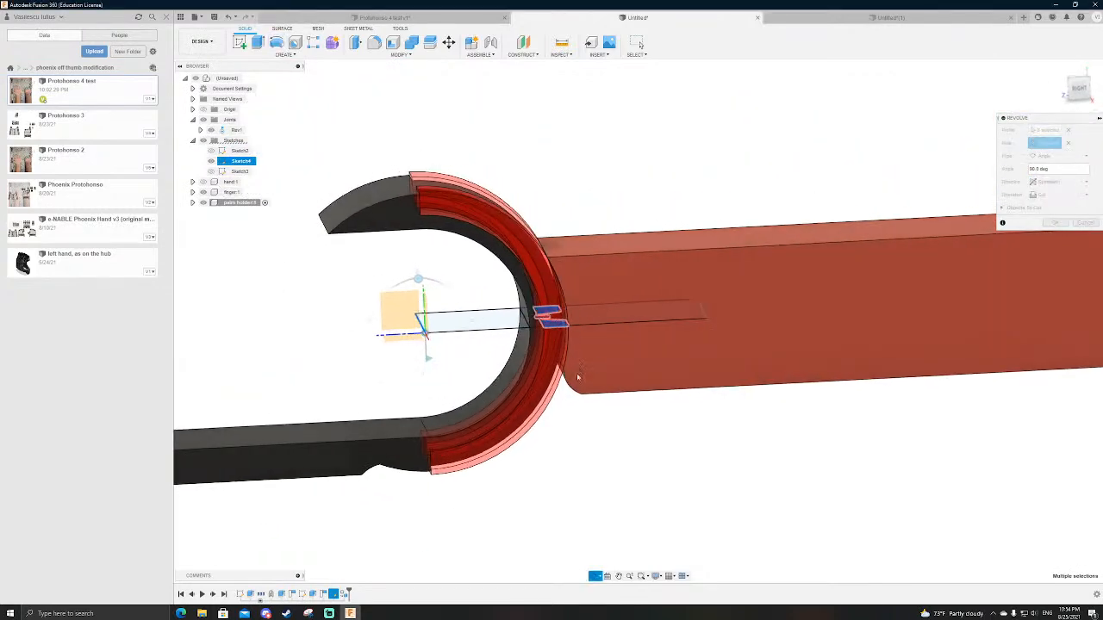
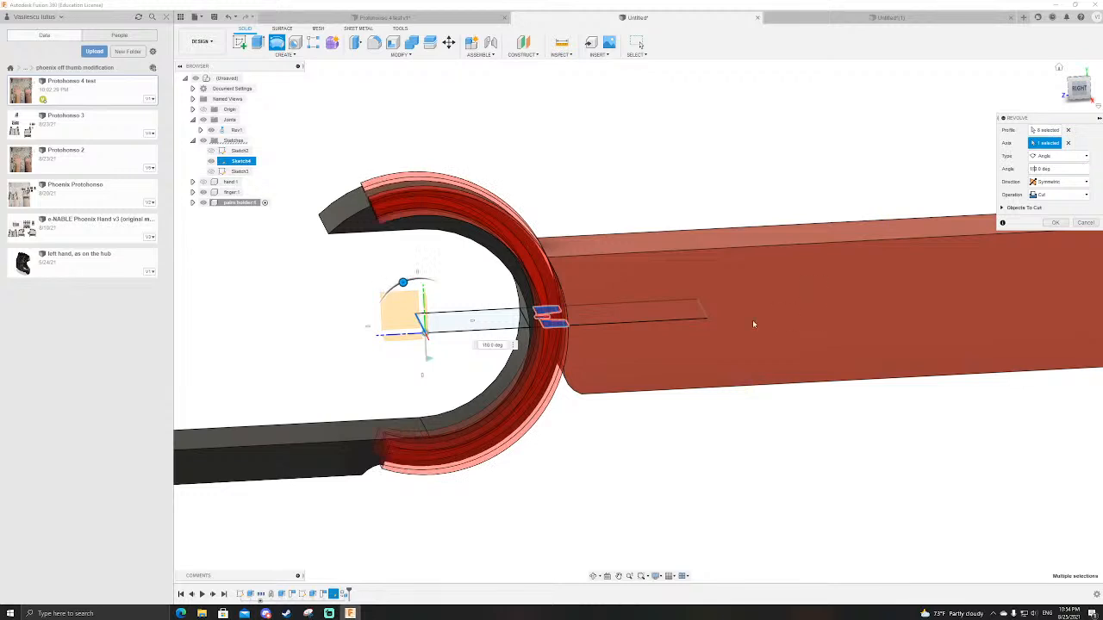
Step: Complete the symmetric revolve cut of the dovetail and groove into the palm holder at 110 degrees
scroll(775, 322, "down", 3)
scroll(598, 379, "up", 5)
middle_click_drag(595, 501, 596, 479, "shift")
scroll(527, 429, "down", 3)
scroll(517, 414, "up", 7)
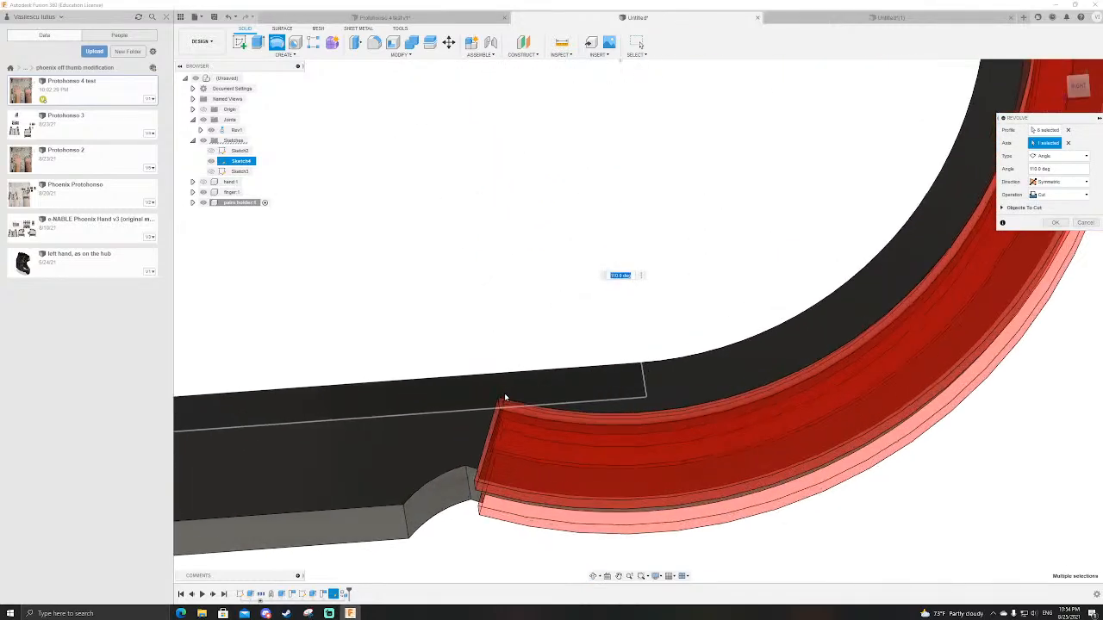
scroll(505, 398, "down", 2)
scroll(501, 394, "down", 5)
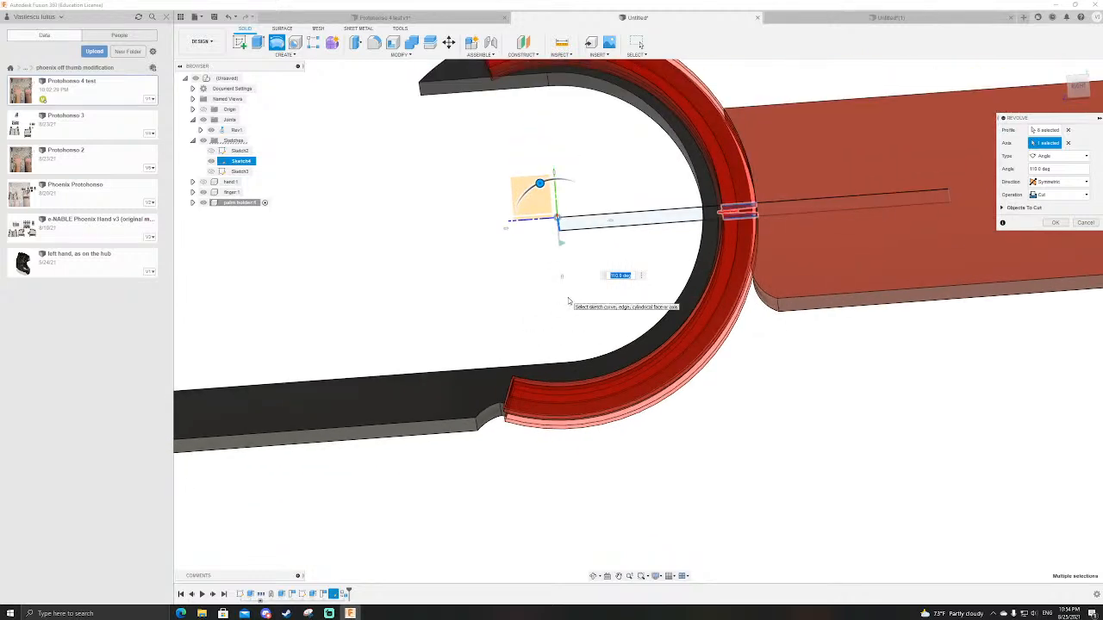
key("Return")
Step: Examine both ends of the dovetail groove cut around the palm holder's curved arm
scroll(568, 299, "down", 3)
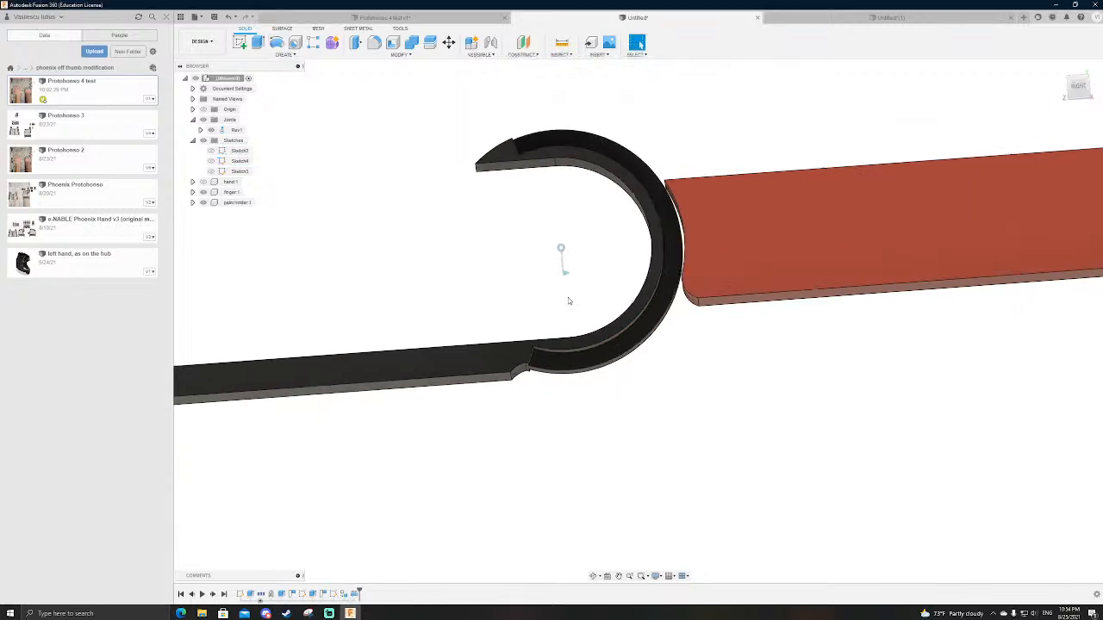
scroll(568, 301, "up", 5)
middle_click_drag(605, 419, 681, 509, "shift")
scroll(692, 496, "down", 5)
scroll(657, 367, "up", 4)
middle_click_drag(658, 367, 684, 320, "shift")
scroll(684, 319, "down", 3)
scroll(715, 384, "up", 3)
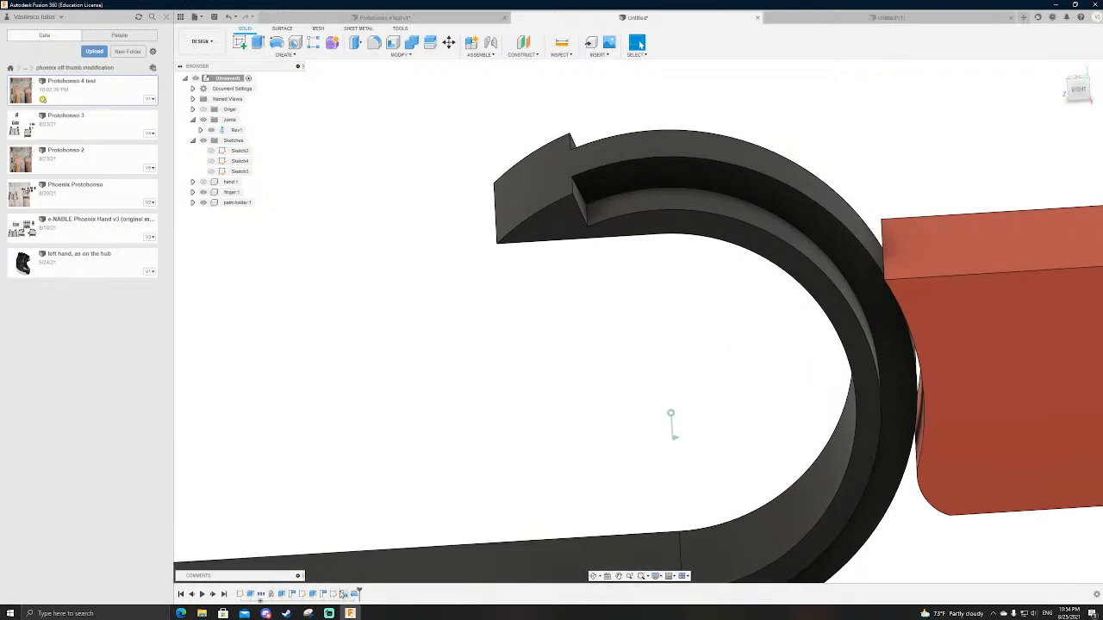
Step: Start a Revolve with Sketch4 displayed and the palm holder component hidden
left_click(276, 44)
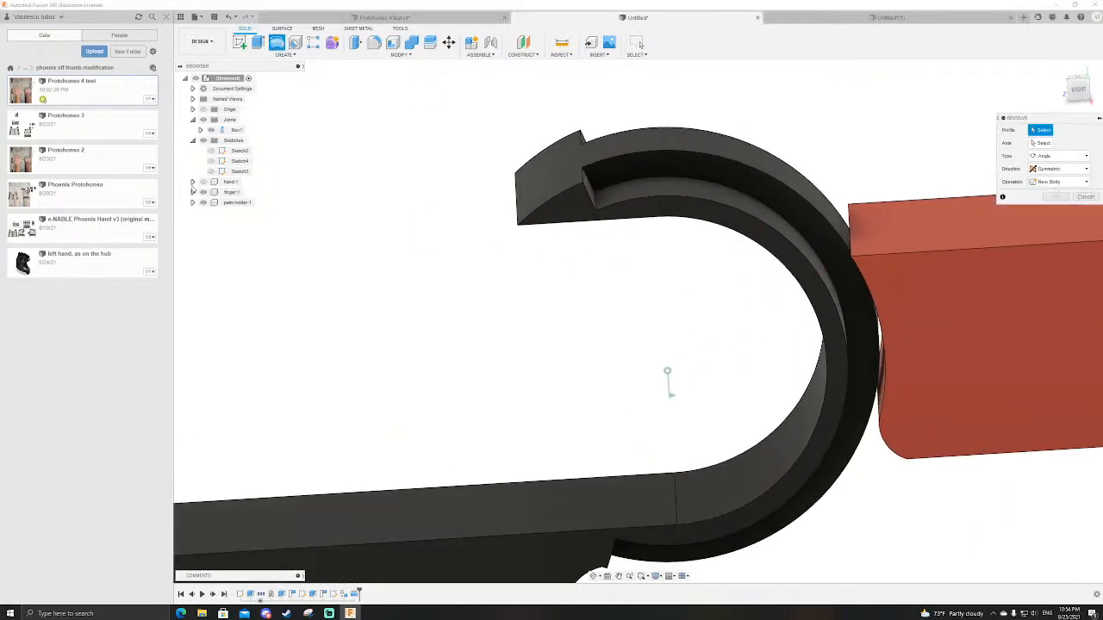
left_click(213, 172)
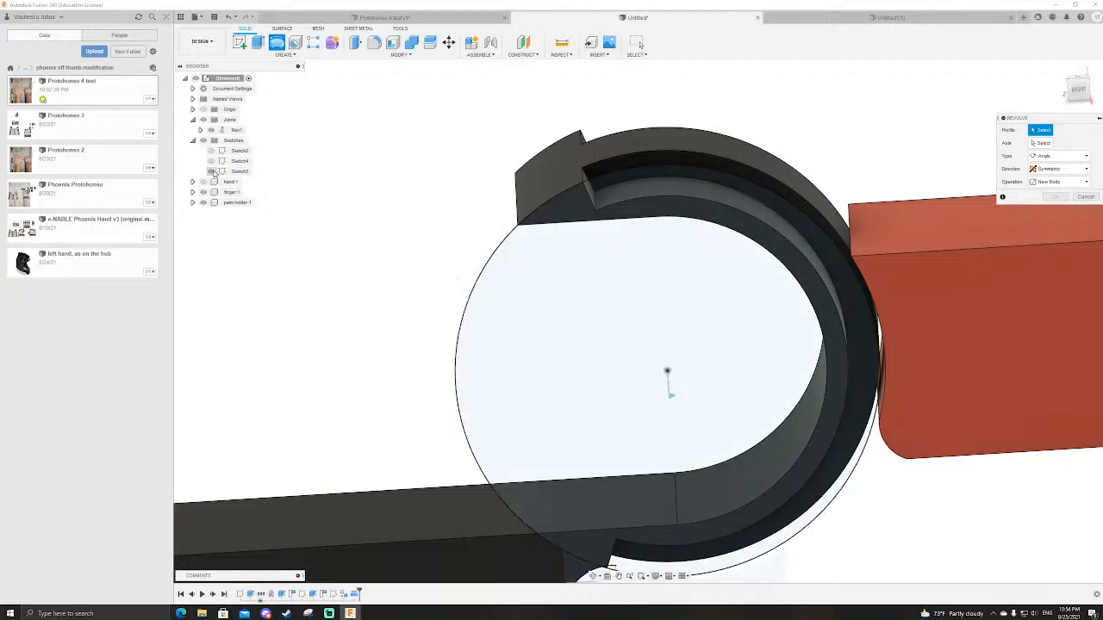
left_click(211, 172)
left_click(211, 161)
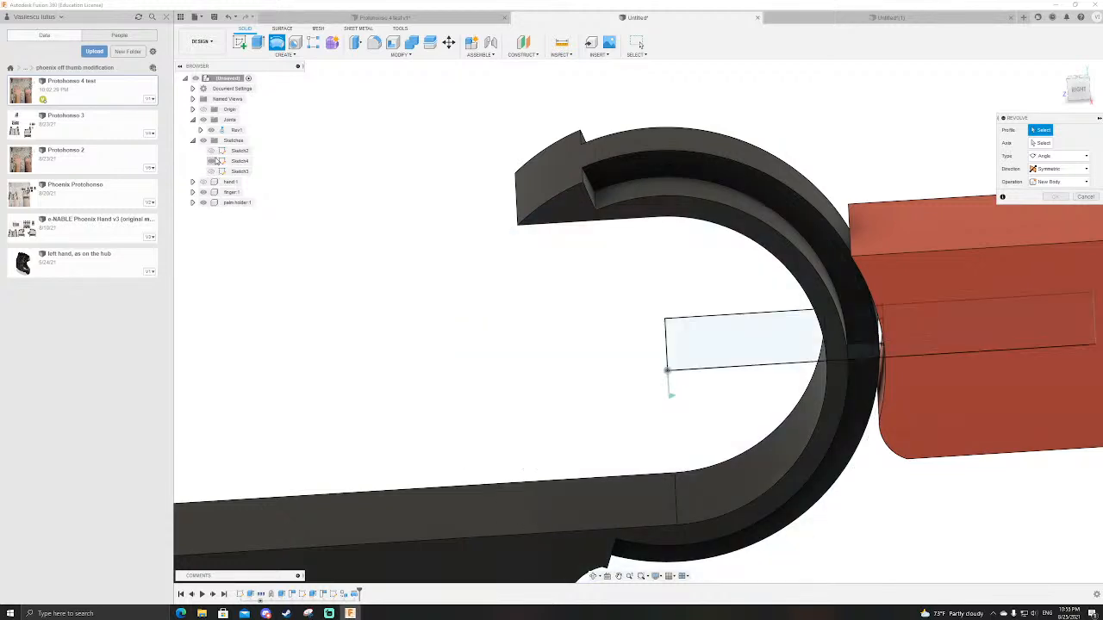
left_click(204, 203)
Step: Select all profiles of the dovetail band, including both outer areas, the clearance strips, the dovetail and the gap strip
scroll(633, 285, "down", 2)
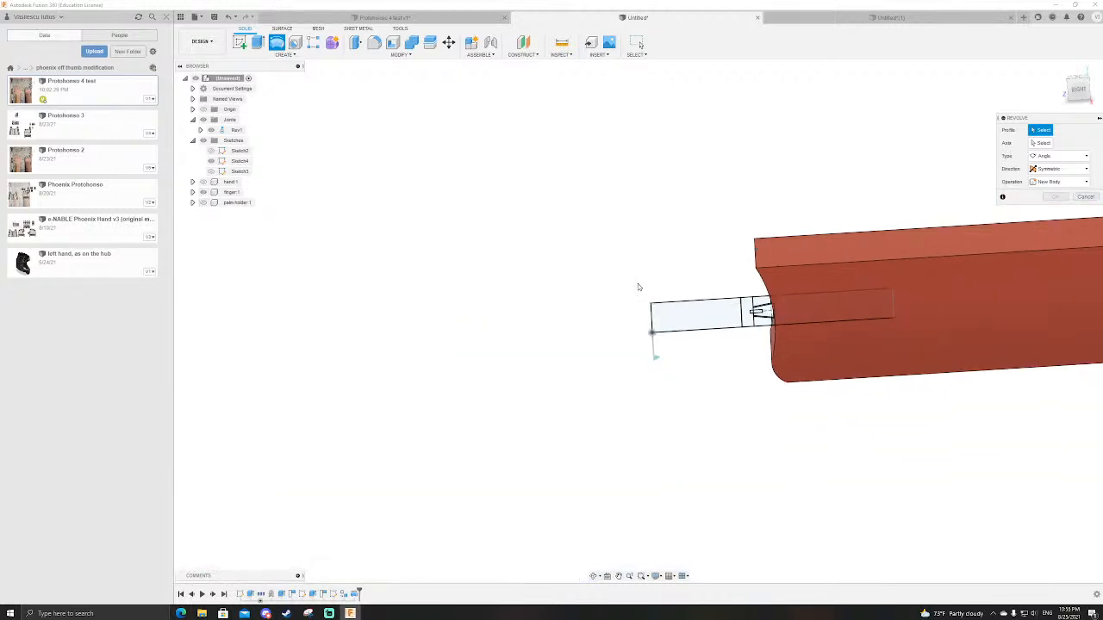
scroll(737, 284, "up", 5)
middle_click_drag(750, 285, 766, 291, "shift")
middle_click_drag(738, 218, 670, 67)
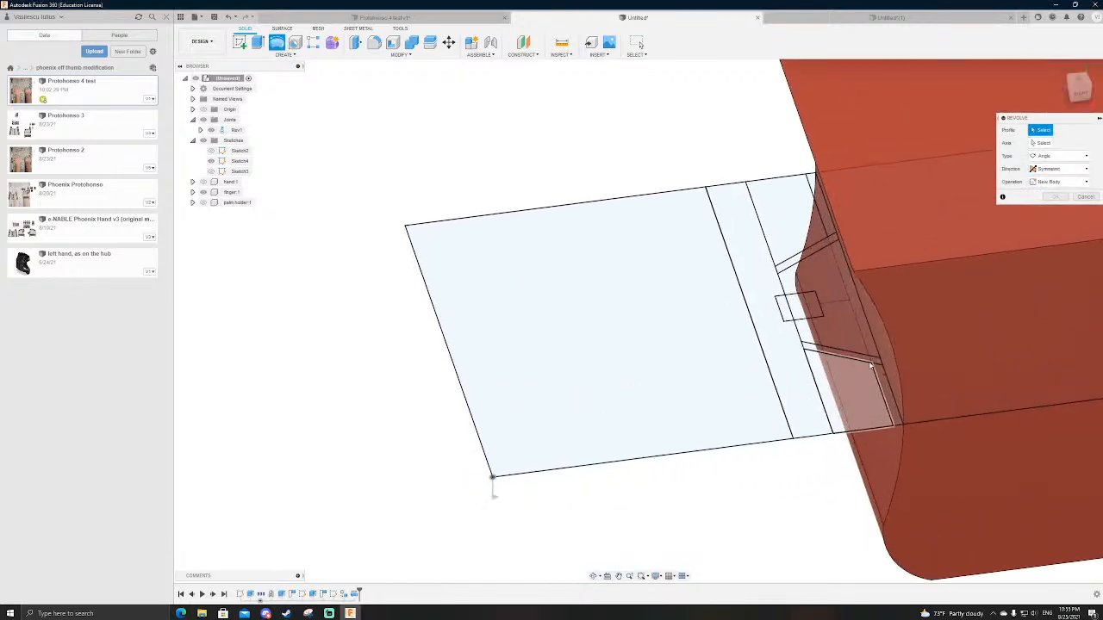
left_click(793, 217)
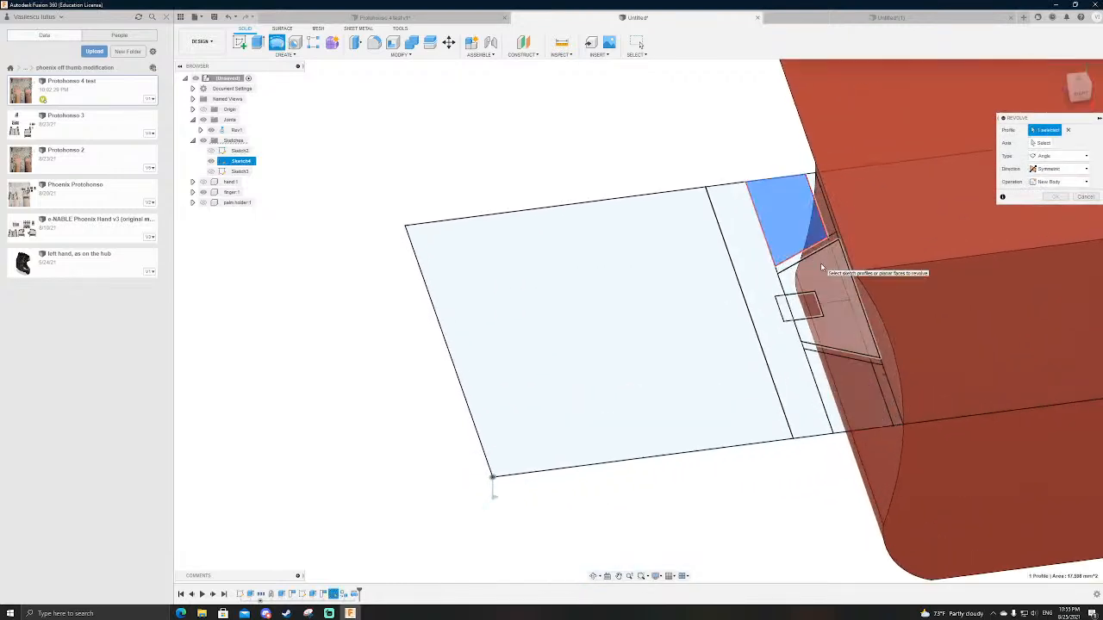
left_click(820, 262)
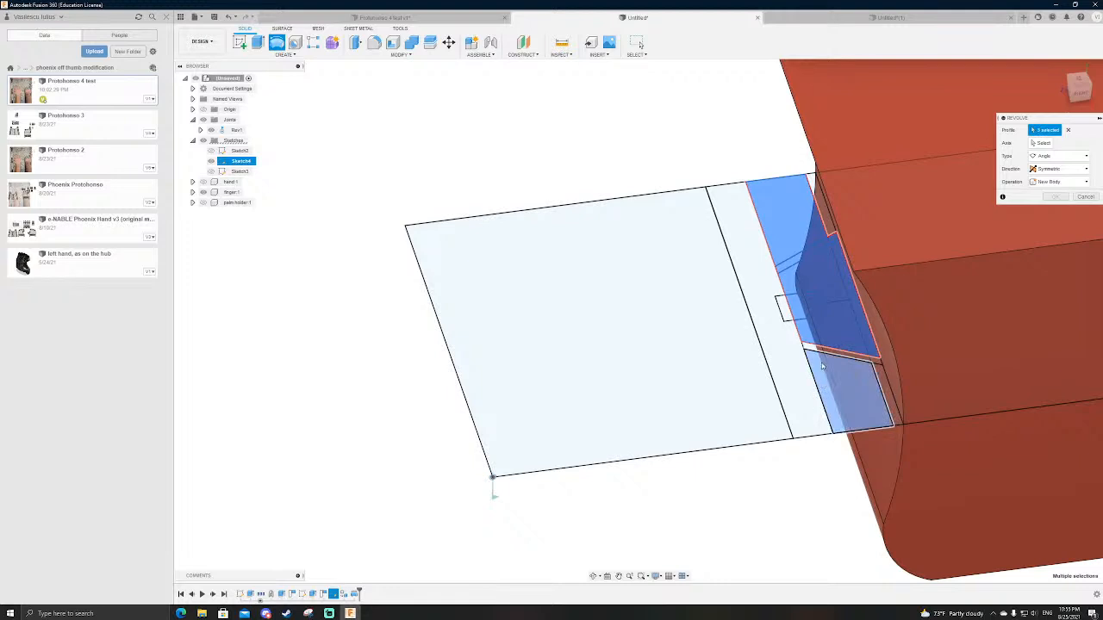
left_click(871, 366)
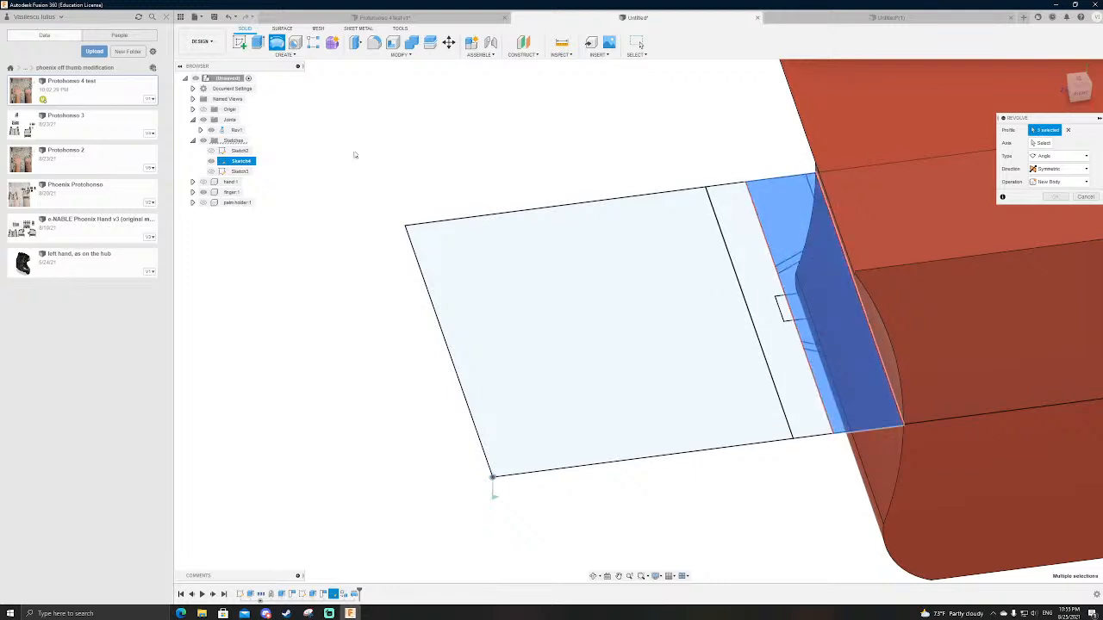
Step: Show the palm holder again and use the sketch's inner end line as the revolve axis
scroll(646, 237, "down", 3)
scroll(422, 217, "down", 2)
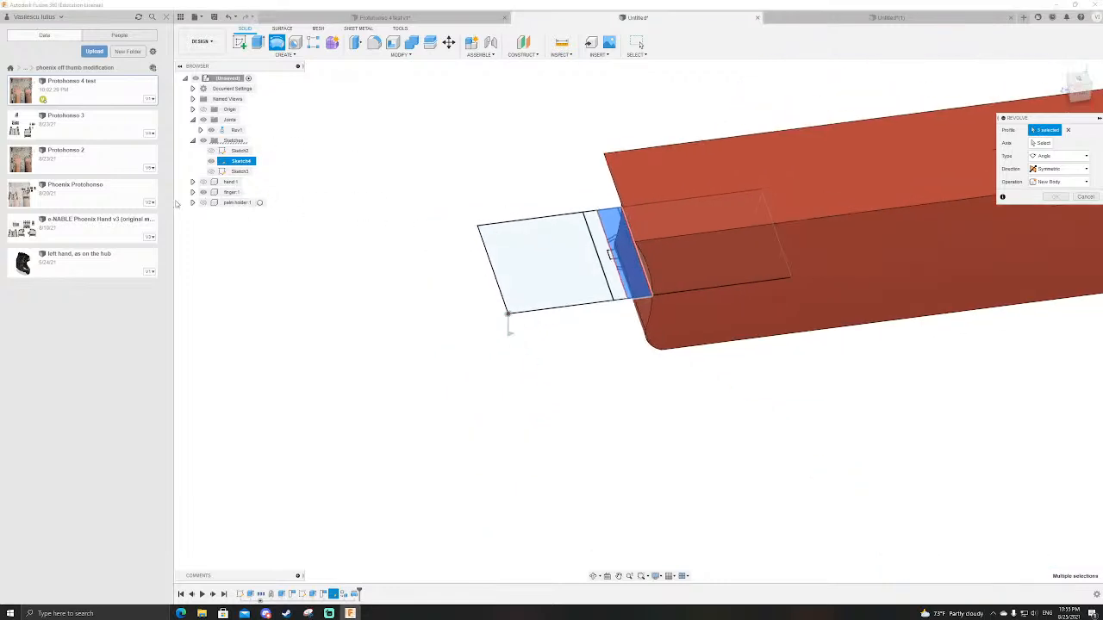
left_click(205, 202)
scroll(1077, 172, "up", 2)
left_click(1050, 146)
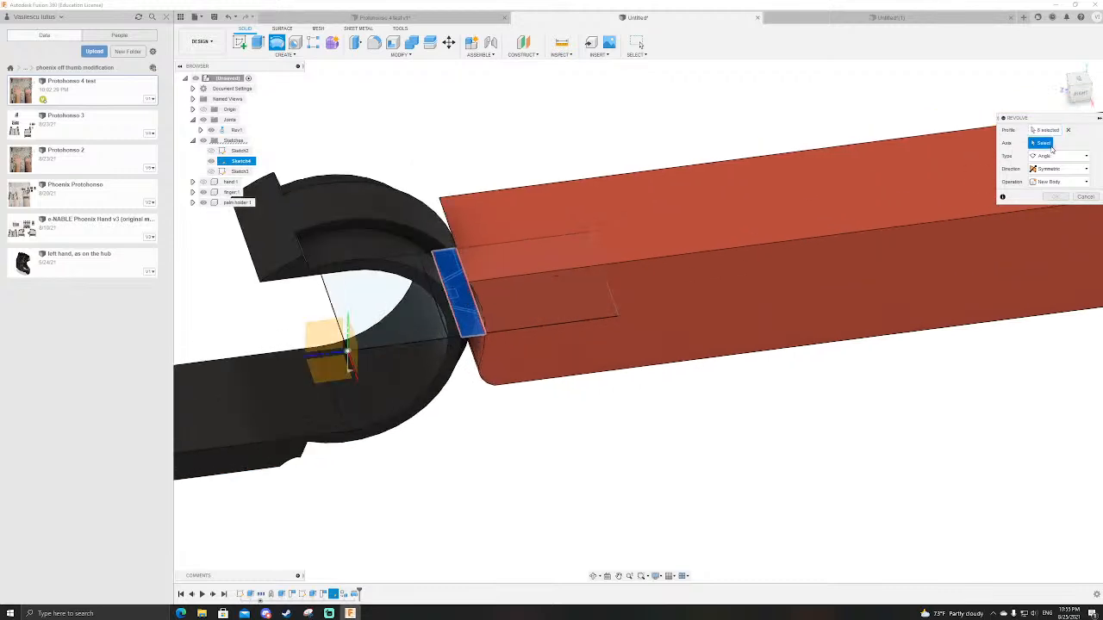
left_click(330, 303)
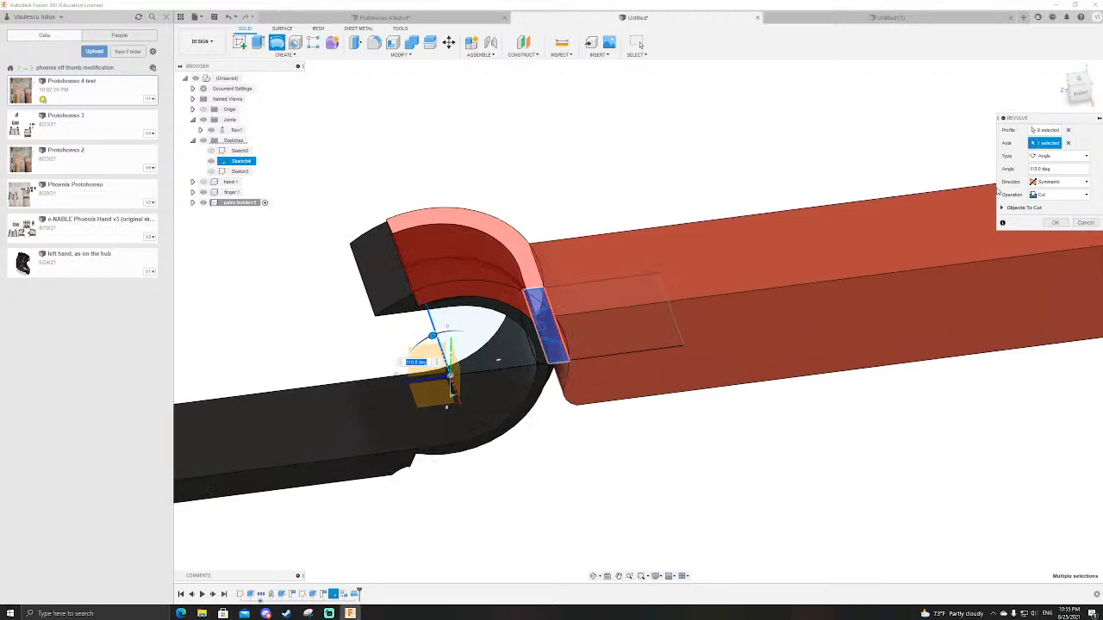
Step: Cut the selected band from the palm holder's free end as a one-sided 130-degree revolve
left_click(1046, 155)
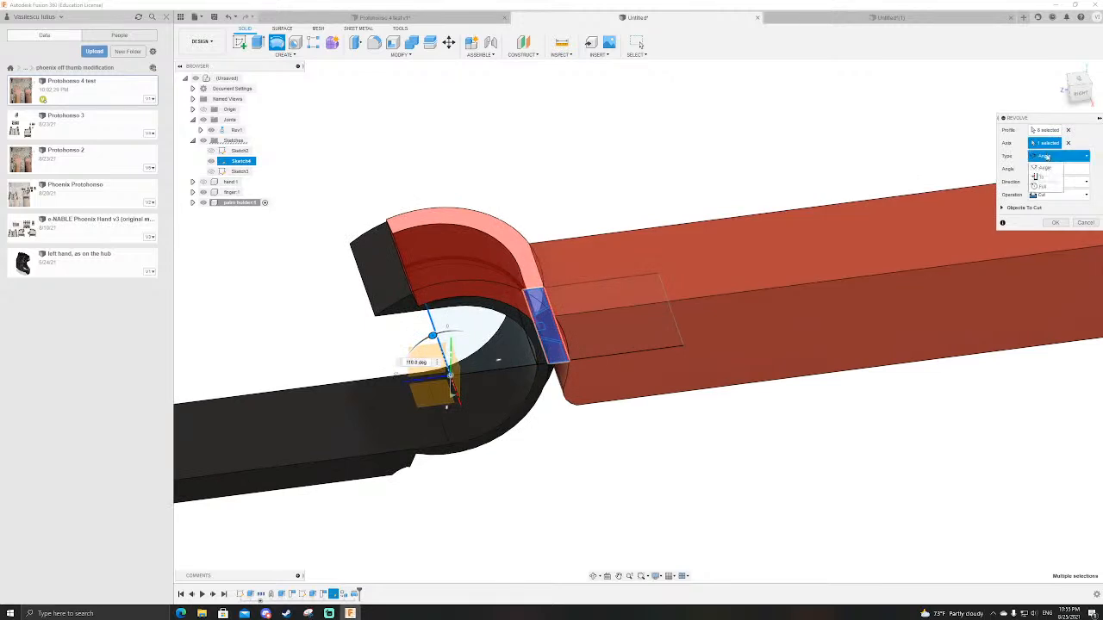
left_click(1046, 182)
left_click(1054, 184)
left_click(1066, 187)
left_click(1055, 195)
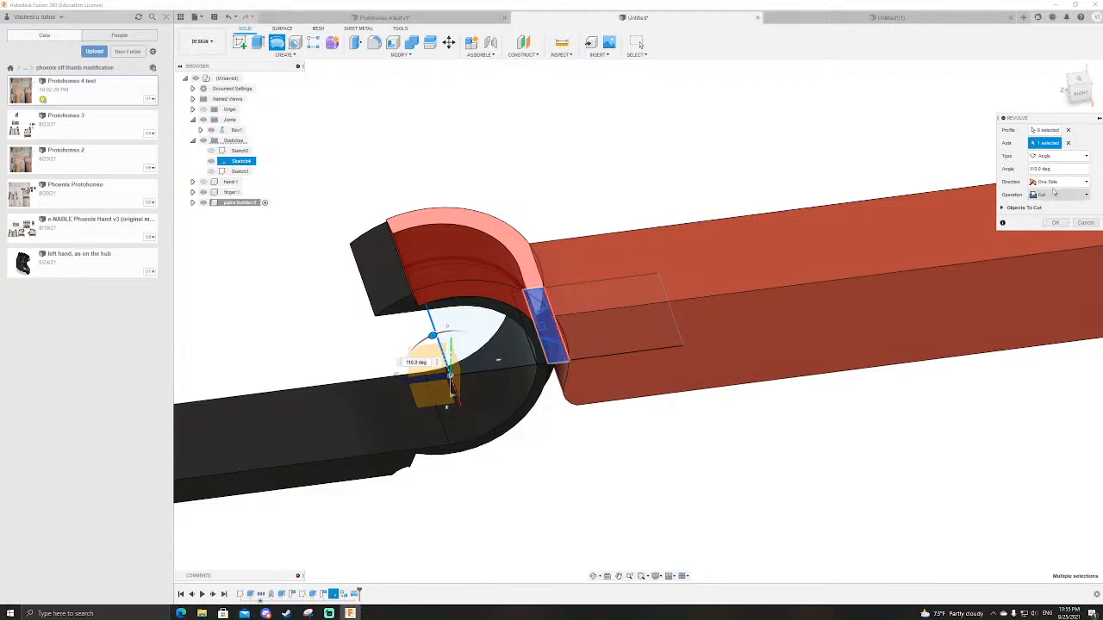
scroll(425, 240, "up", 5)
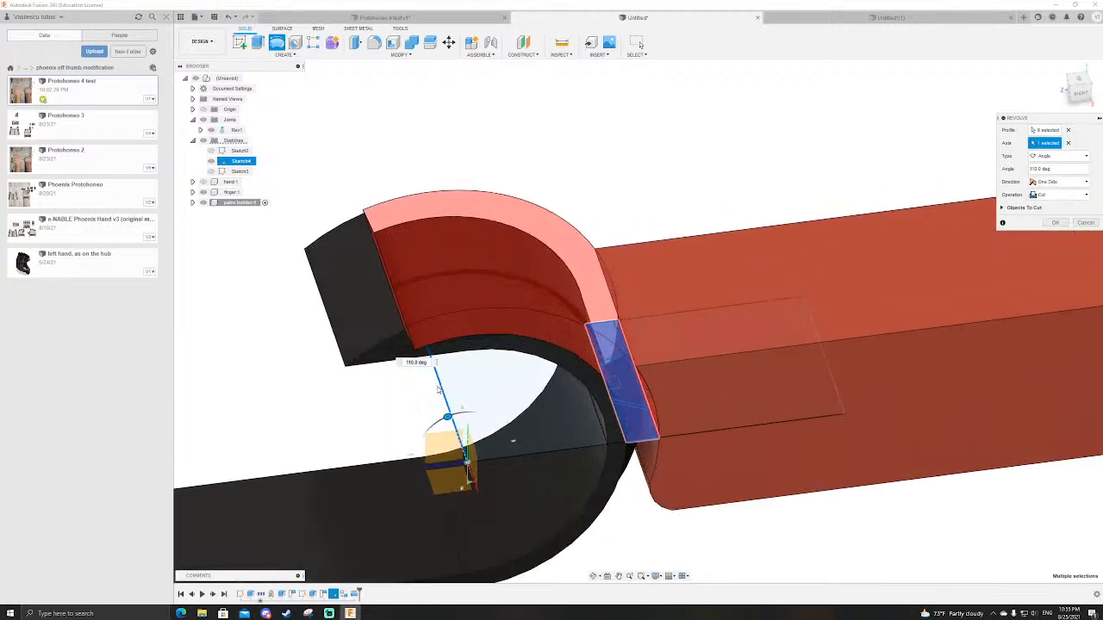
mouse_move(435, 441)
left_mouse_down()
mouse_move(426, 433)
mouse_move(461, 411)
mouse_move(485, 417)
mouse_move(410, 425)
mouse_move(447, 417)
mouse_move(433, 423)
left_mouse_up()
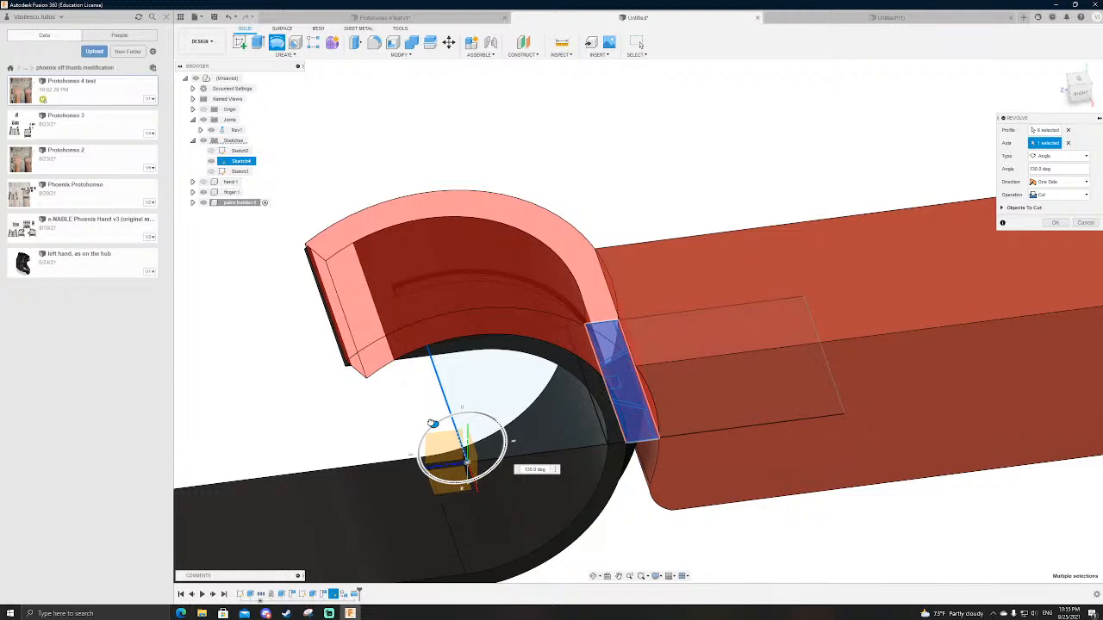
key("Return")
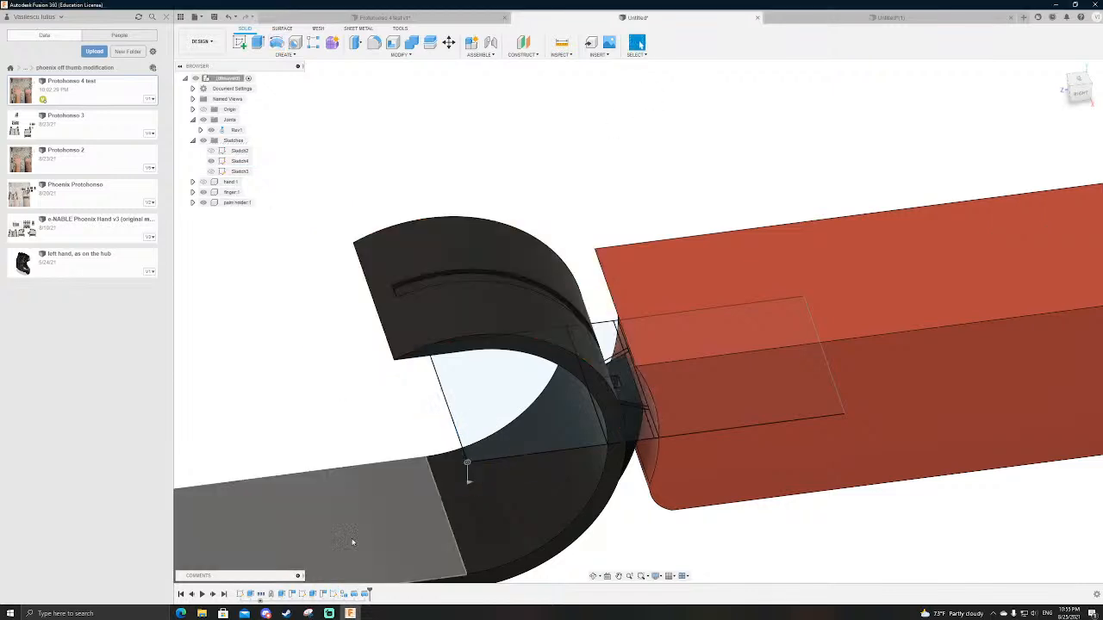
Step: Review the settings of the symmetric 110-degree cut and look over the trimmed palm holder
double_click(364, 595)
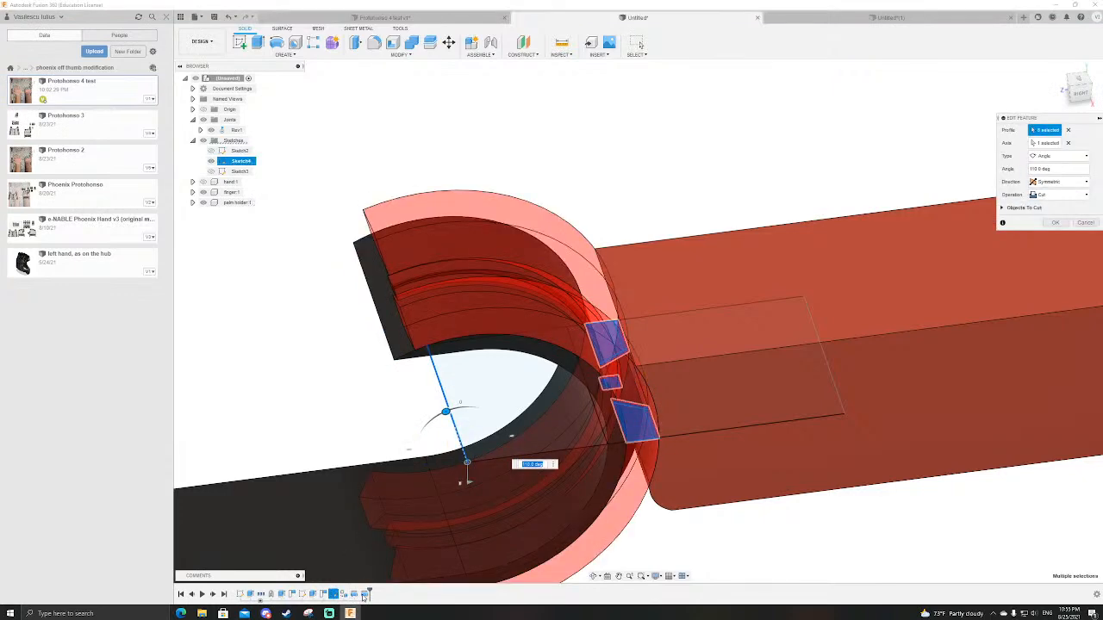
key("Escape")
middle_click_drag(387, 396, 380, 373, "shift")
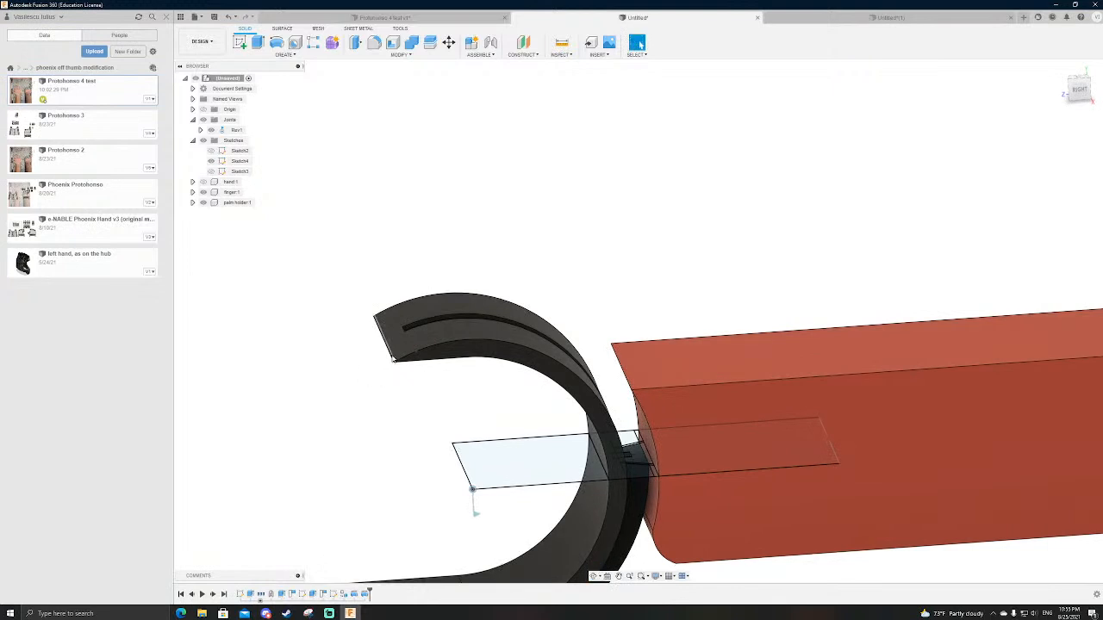
scroll(388, 370, "down", 3)
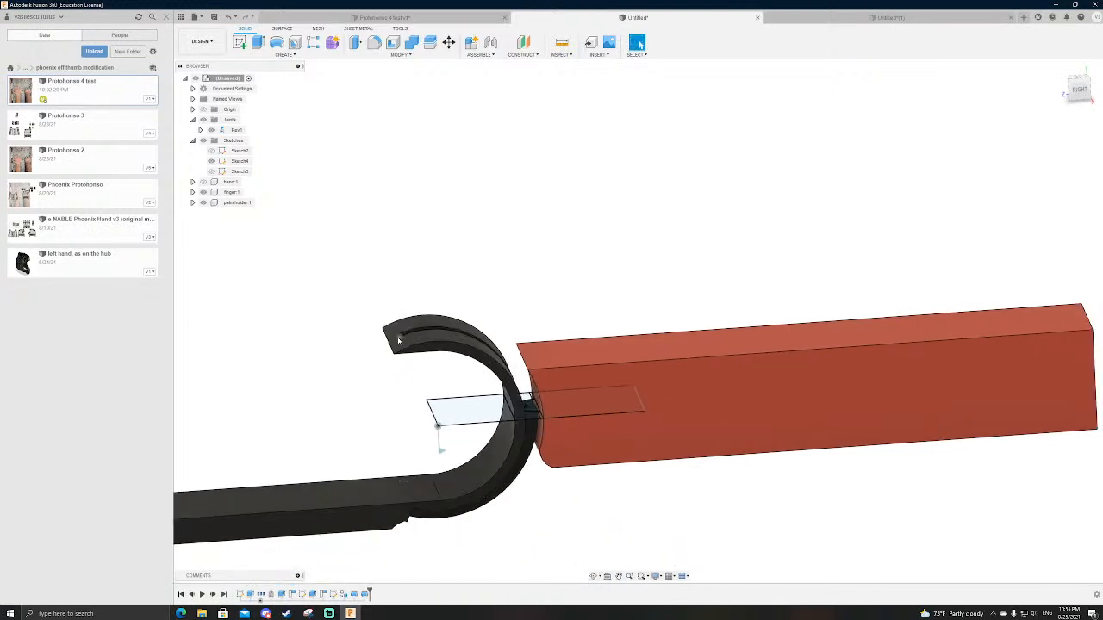
left_click(277, 43)
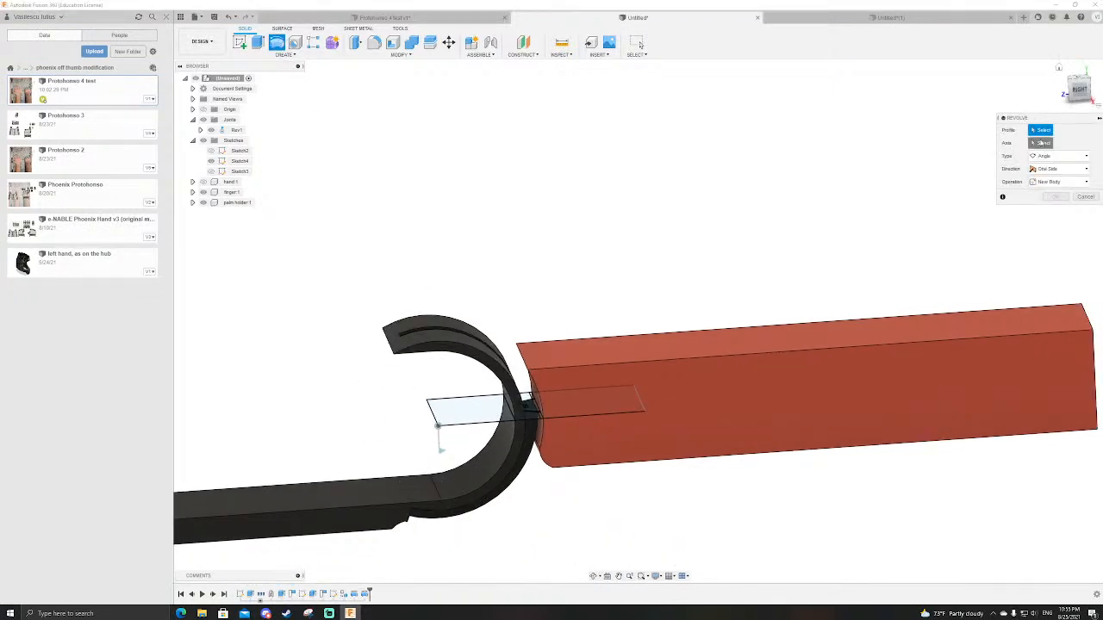
scroll(552, 431, "up", 5)
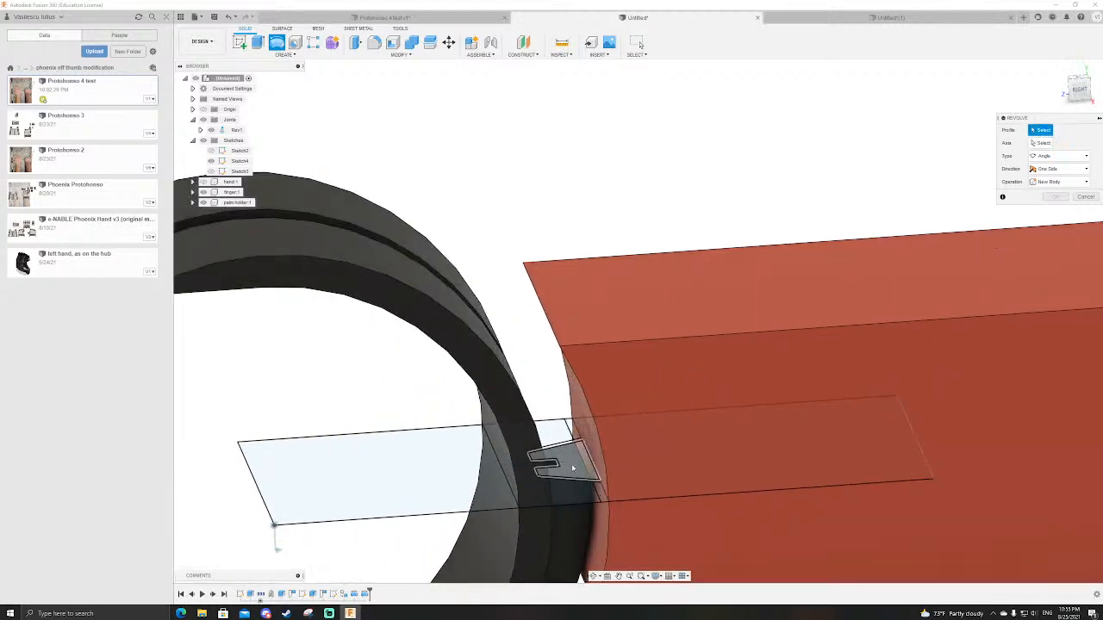
middle_click_drag(572, 468, 608, 508, "shift")
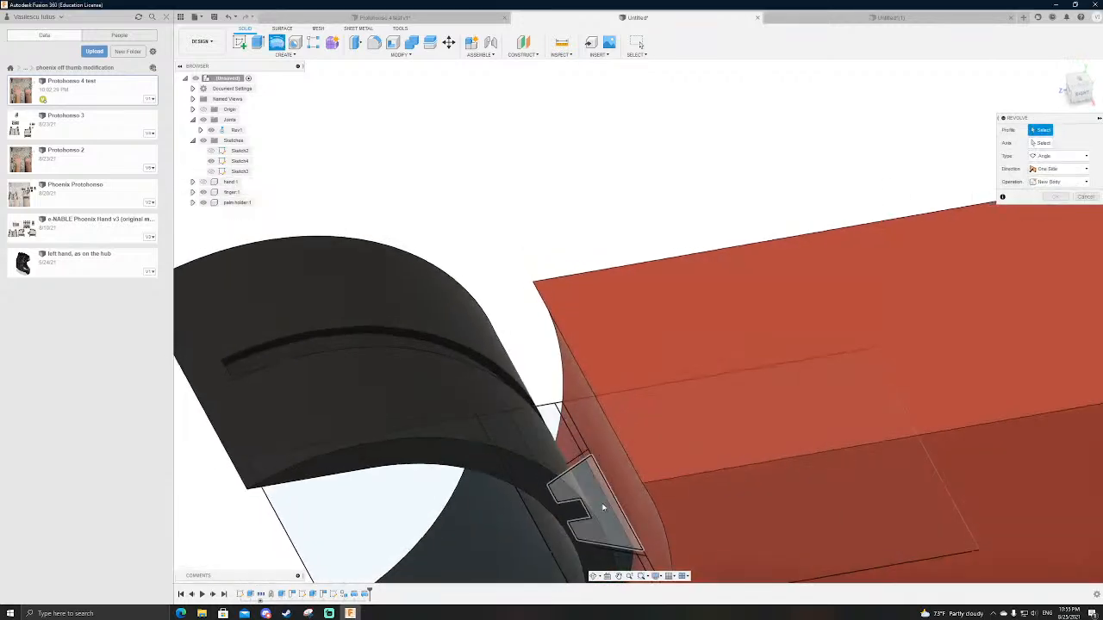
key("Escape")
Step: Review the dovetail profile sketch, exit it, and look at the profile between the finger and palm holder
double_click(334, 594)
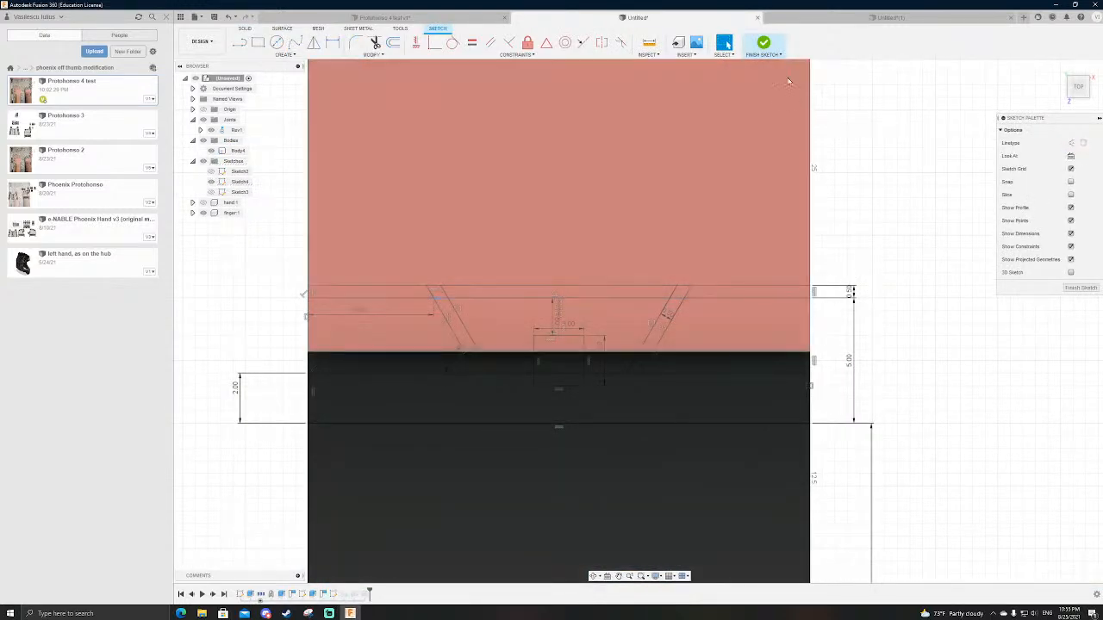
left_click(764, 43)
middle_click_drag(678, 333, 569, 362, "shift")
scroll(730, 480, "down", 3)
scroll(903, 482, "up", 5)
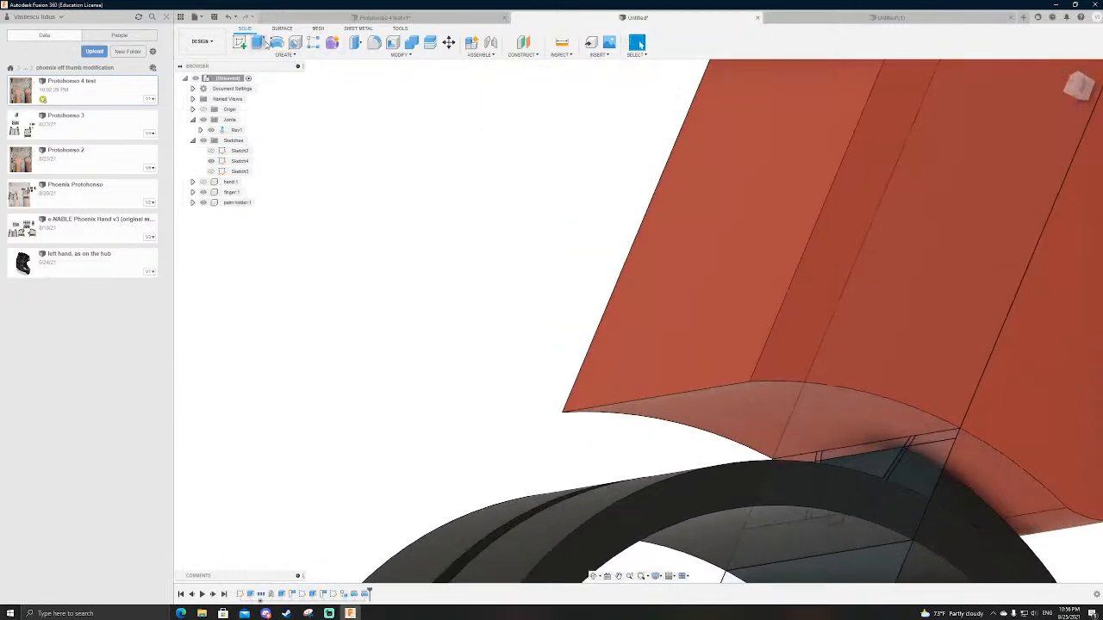
Step: Start a Join revolve of the notched dovetail profile about the sketch's inner end line
left_click(277, 42)
scroll(560, 233, "down", 2)
scroll(593, 427, "up", 2)
middle_click_drag(593, 427, 549, 369, "shift")
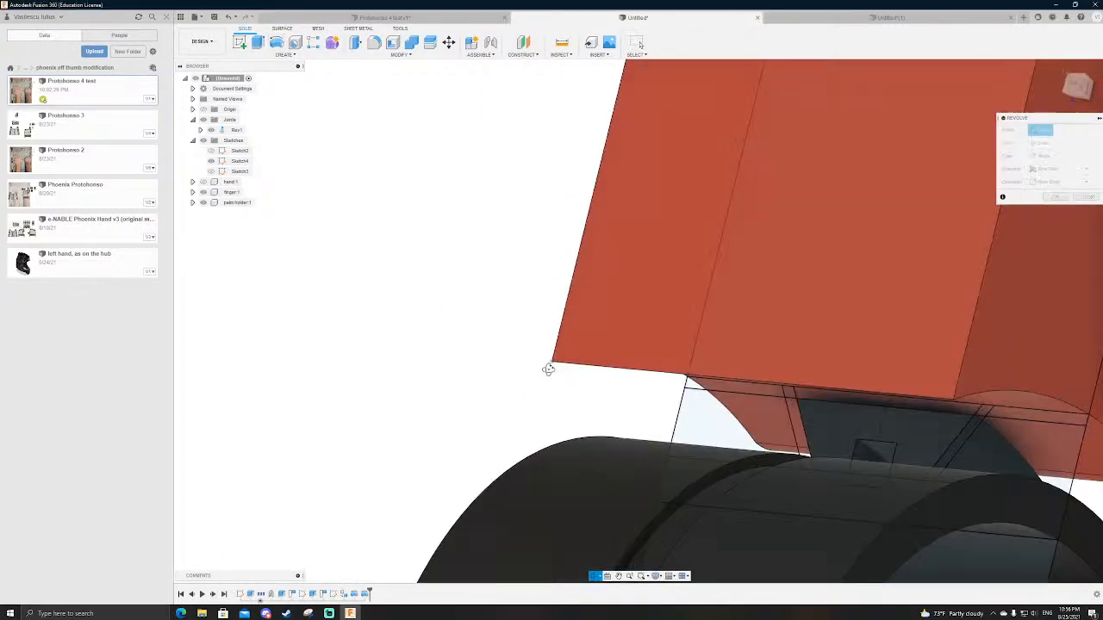
left_click(907, 443)
middle_click_drag(907, 444, 801, 370, "shift")
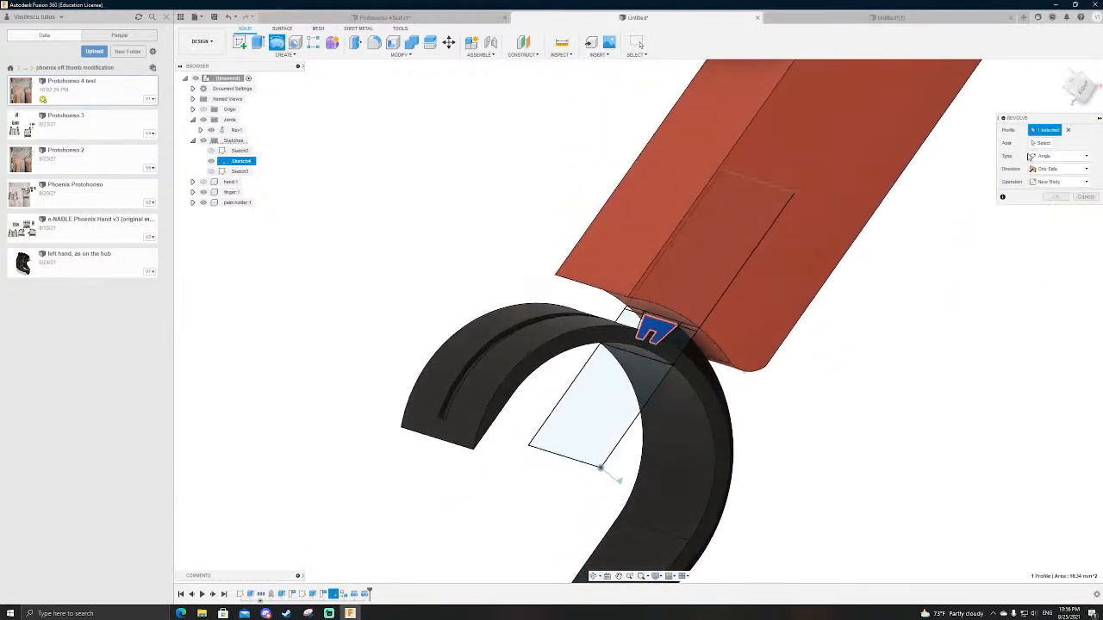
left_click(1033, 143)
left_click(551, 455)
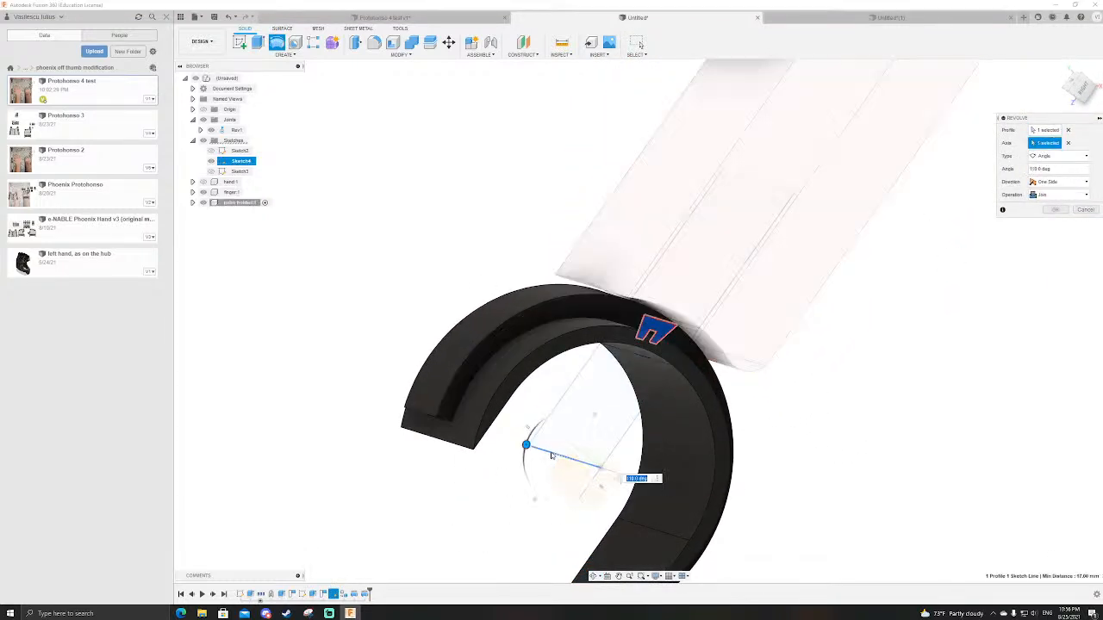
Step: Set the dovetail slider's one-sided Join revolve to 45 degrees and complete it on the palm holder
left_click(1079, 86)
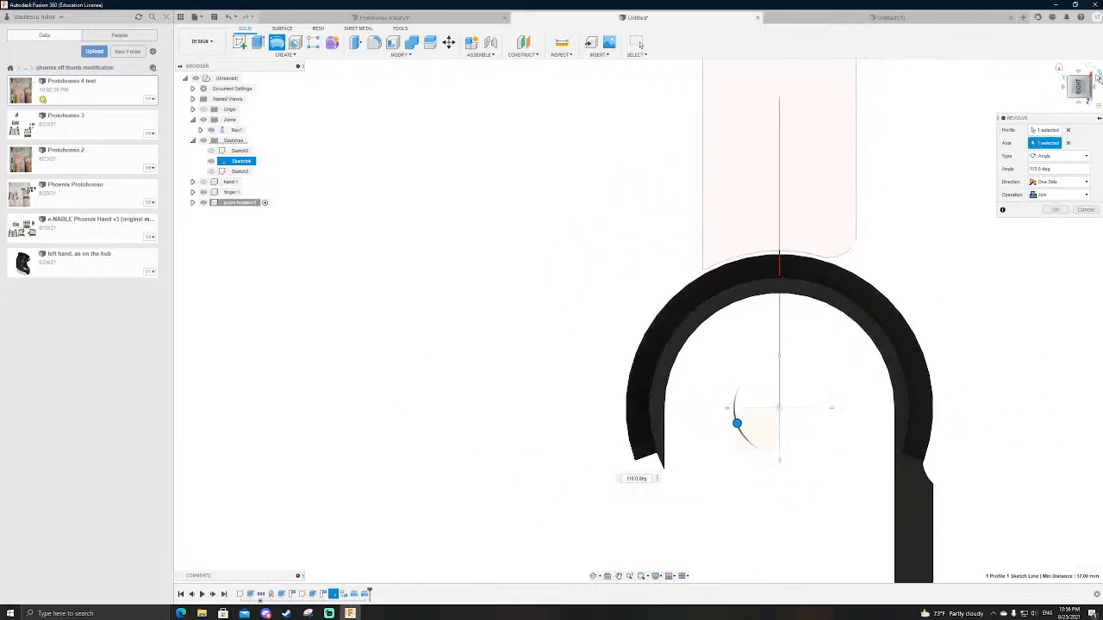
left_click(1095, 70)
scroll(600, 461, "down", 3)
scroll(562, 295, "down", 3)
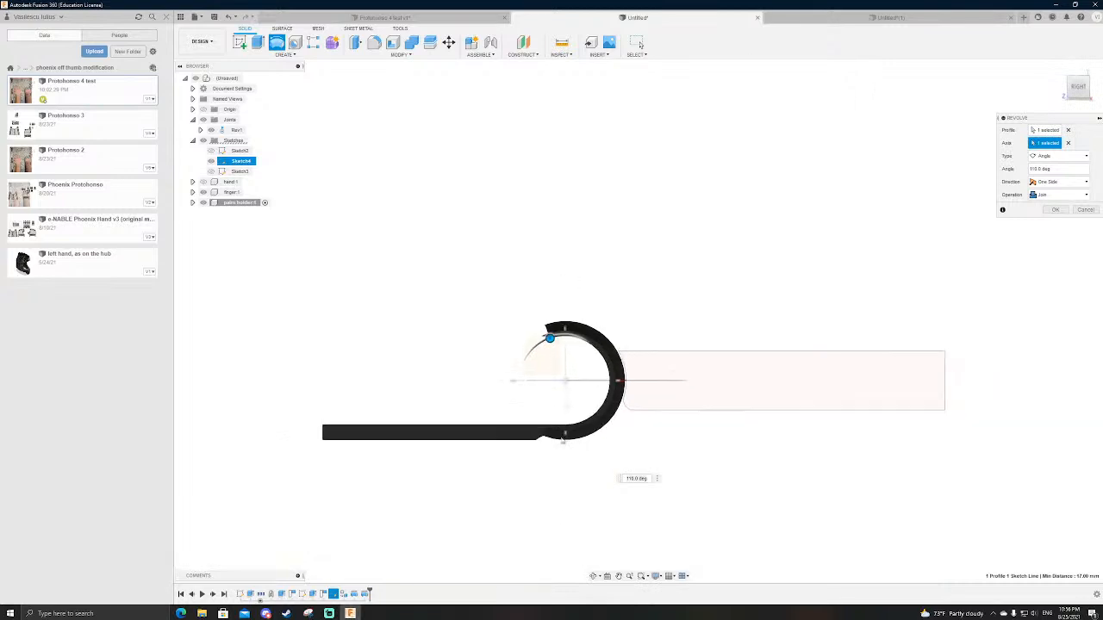
scroll(579, 439, "up", 6)
middle_click_drag(581, 393, 838, 293, "shift")
left_click(1076, 89)
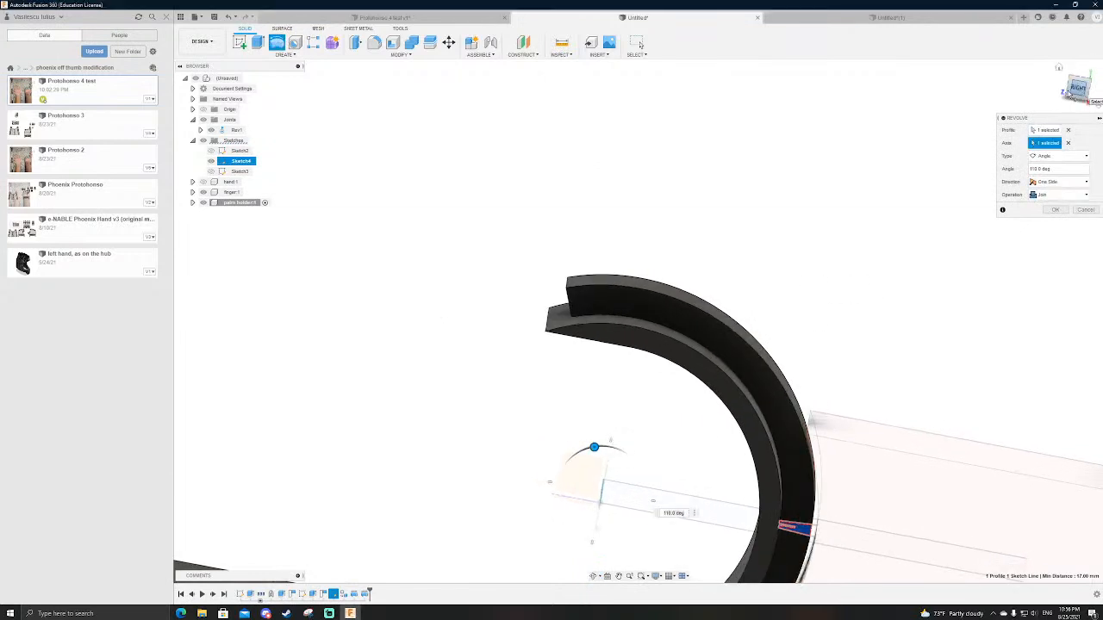
left_click_drag(618, 472, 678, 473)
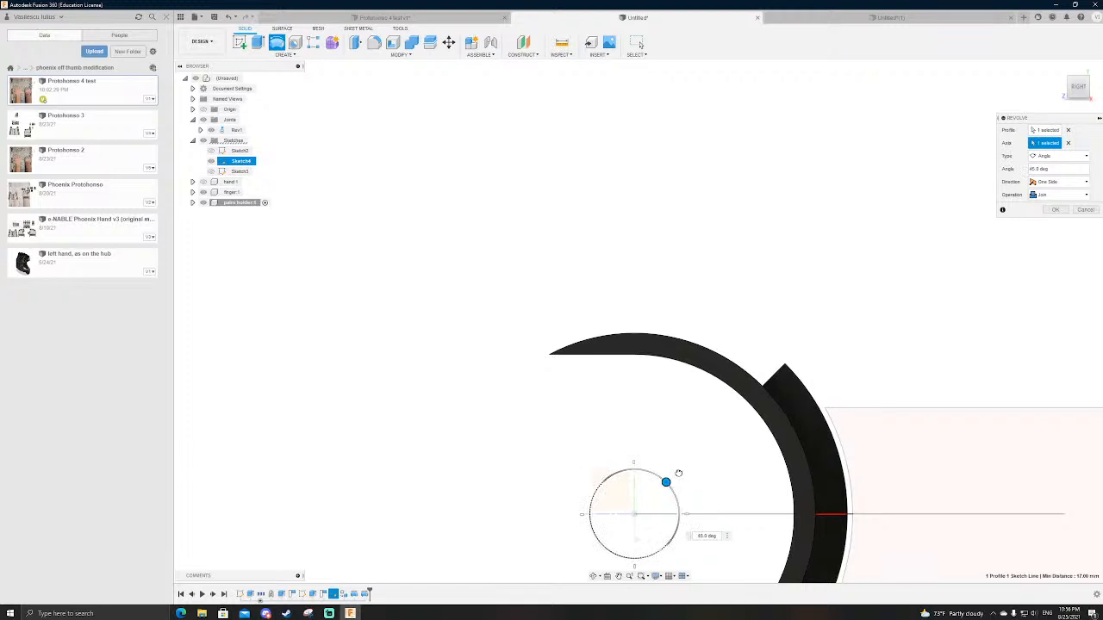
scroll(637, 387, "down", 4)
key("Return")
Step: Look over the revolved dovetail on the palm holder and review the lines and dimensions of its profile sketch
scroll(687, 348, "down", 3)
middle_click_drag(712, 359, 664, 302, "shift")
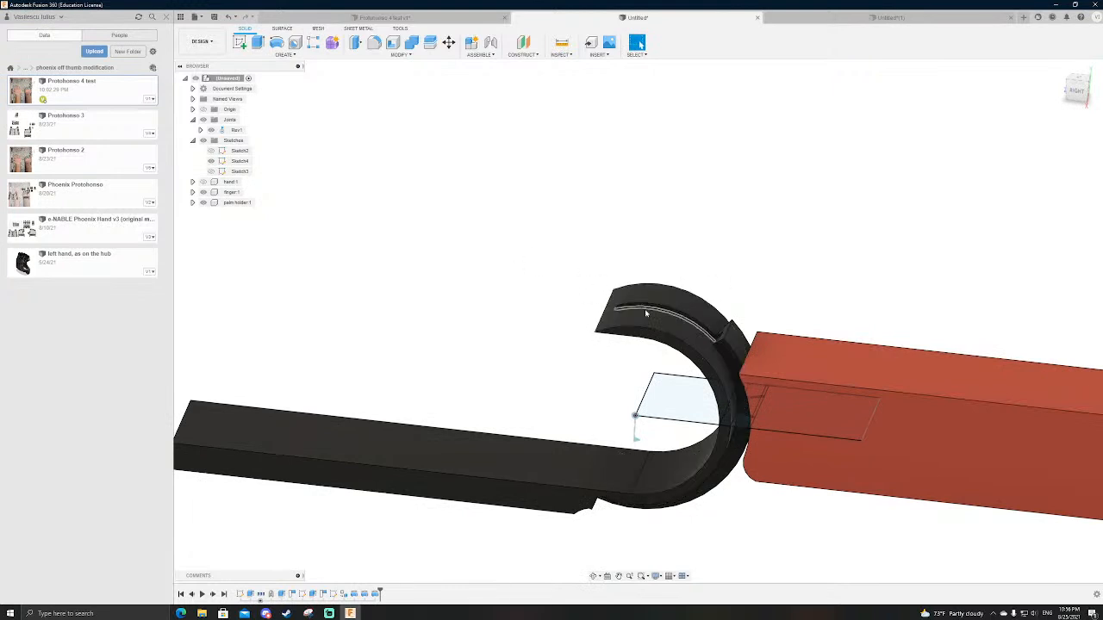
middle_click_drag(673, 276, 643, 344, "shift")
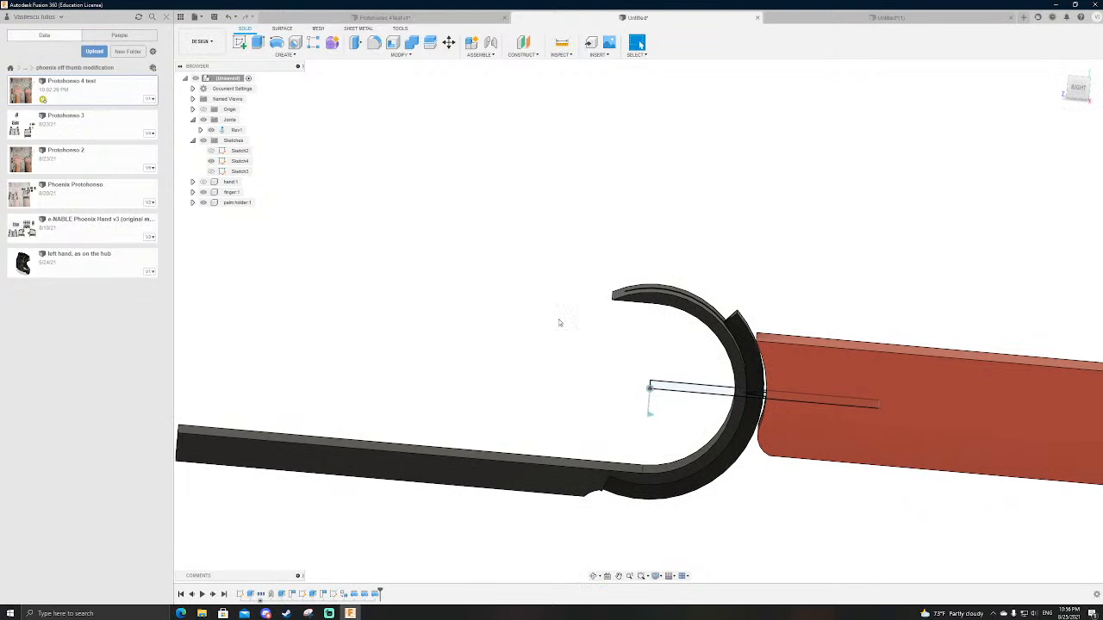
middle_click_drag(520, 260, 752, 277, "shift")
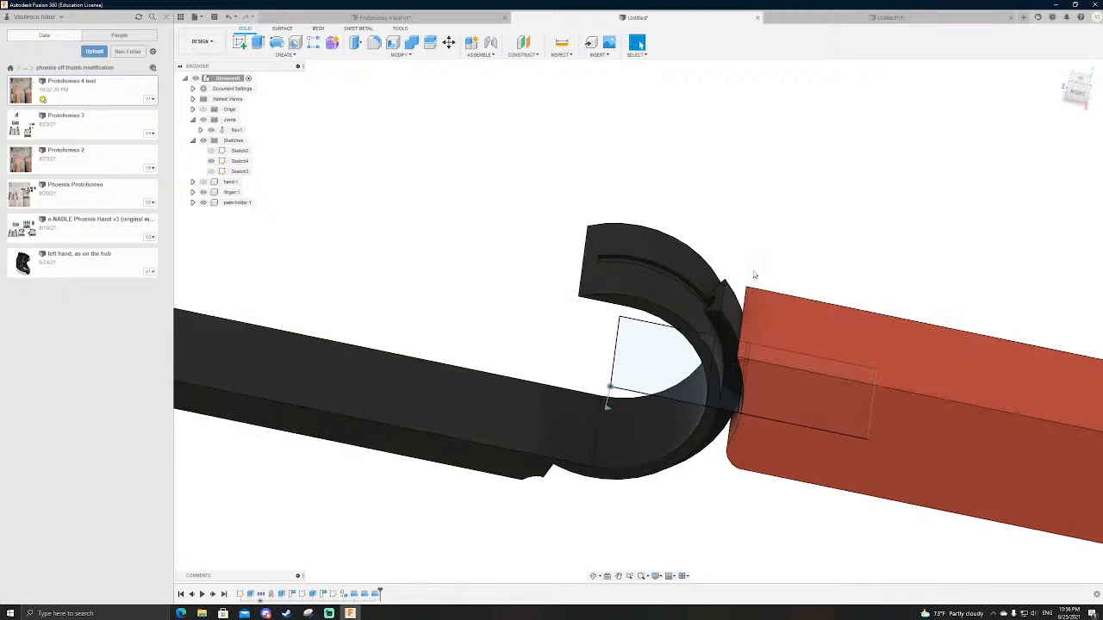
middle_click_drag(765, 275, 767, 297, "shift")
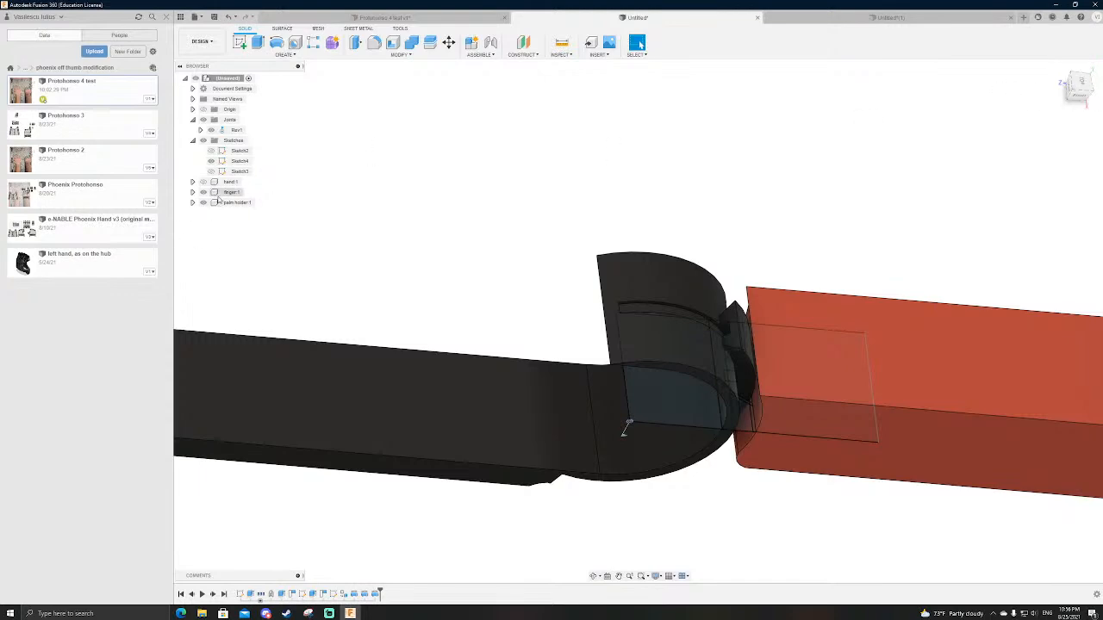
double_click(231, 165)
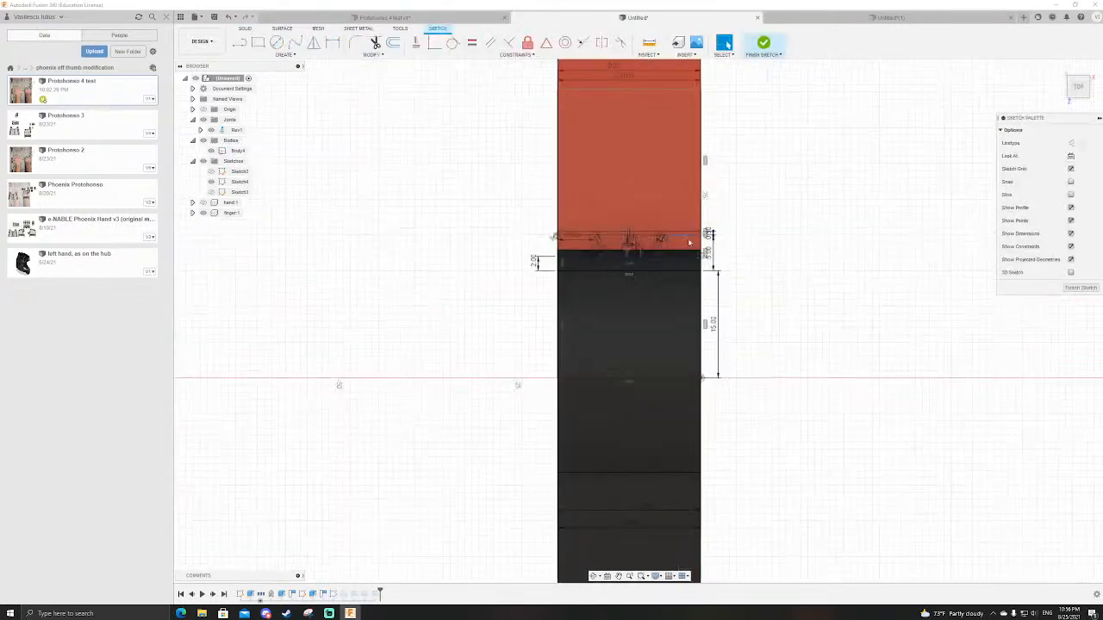
scroll(667, 248, "up", 3)
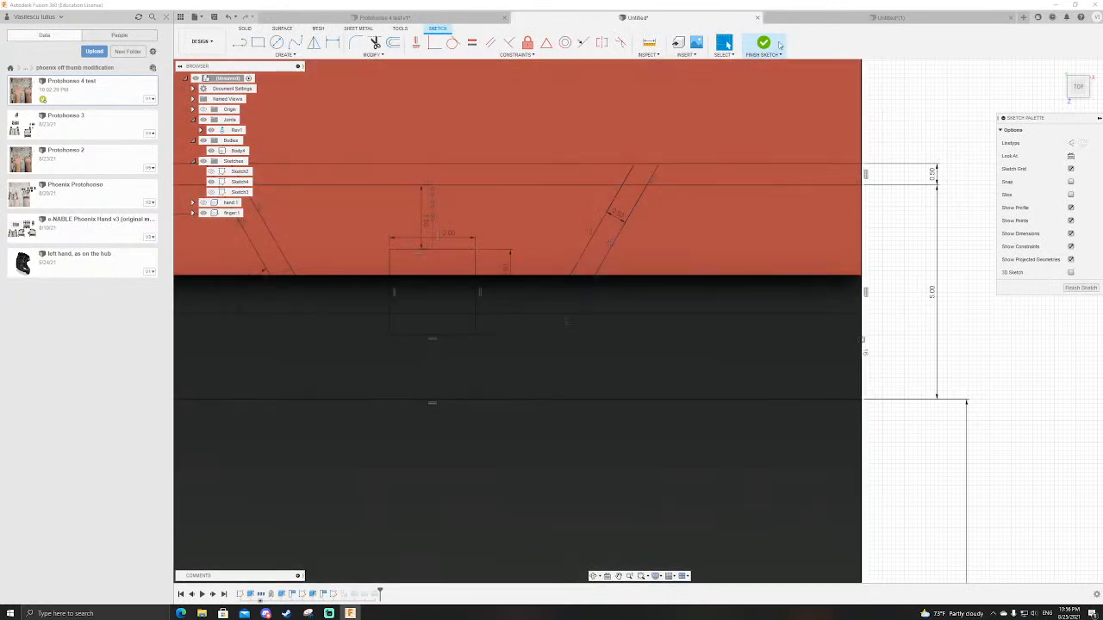
left_click(764, 42)
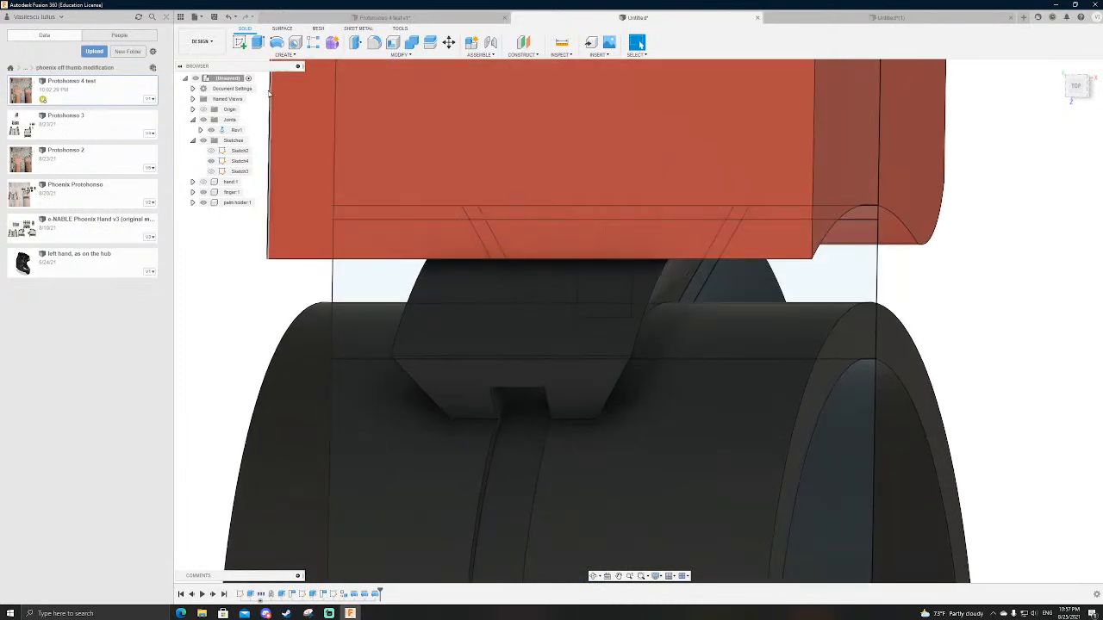
Step: Start a new revolve and select the four sketch regions flanking the dovetail, two on each side
left_click(278, 46)
left_click(796, 213)
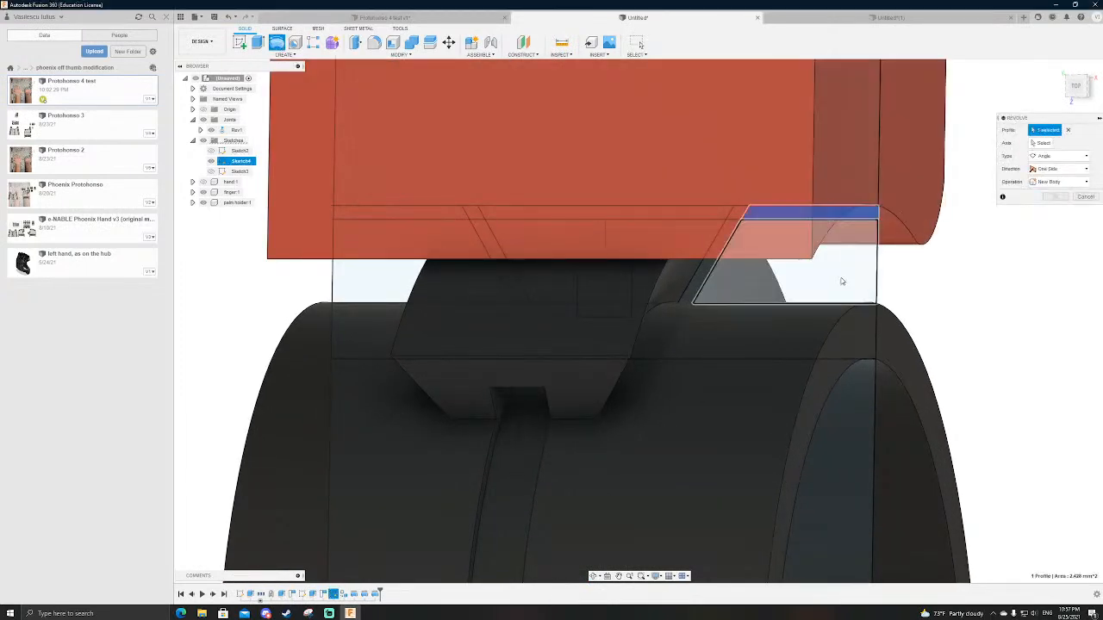
left_click(842, 280)
scroll(1013, 279, "down", 3)
scroll(587, 233, "up", 3)
middle_click_drag(625, 236, 648, 227, "shift")
left_click(564, 359)
left_click(558, 389)
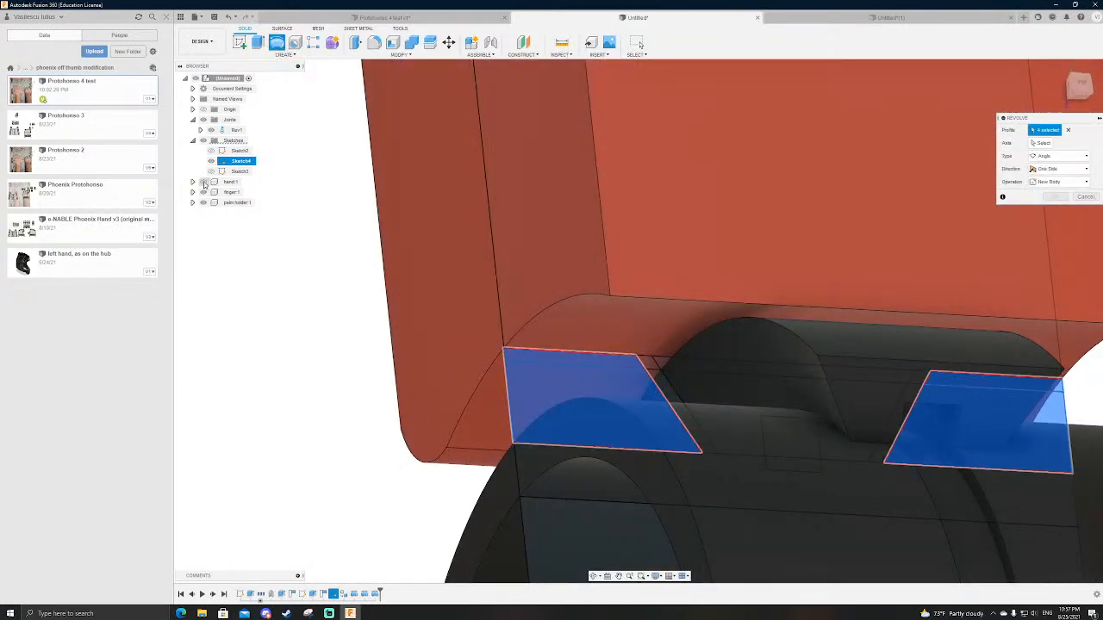
Step: Make the revolve two-sided and use the profile sketch's inner end line as its axis
scroll(313, 218, "down", 5)
middle_click_drag(719, 320, 509, 321, "shift")
left_click(1058, 169)
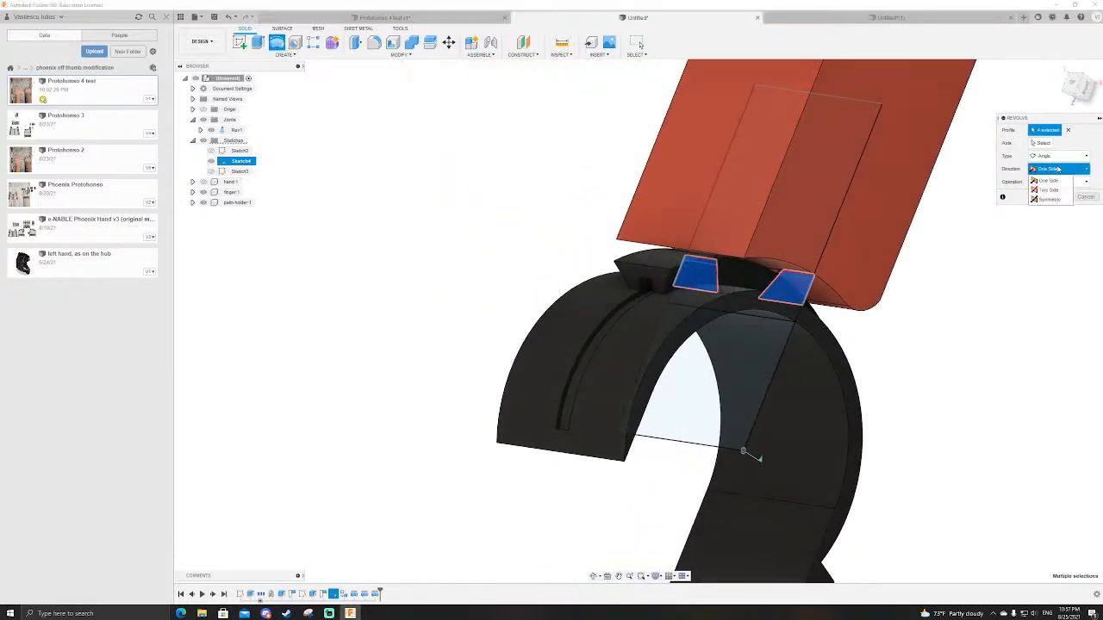
left_click(1050, 190)
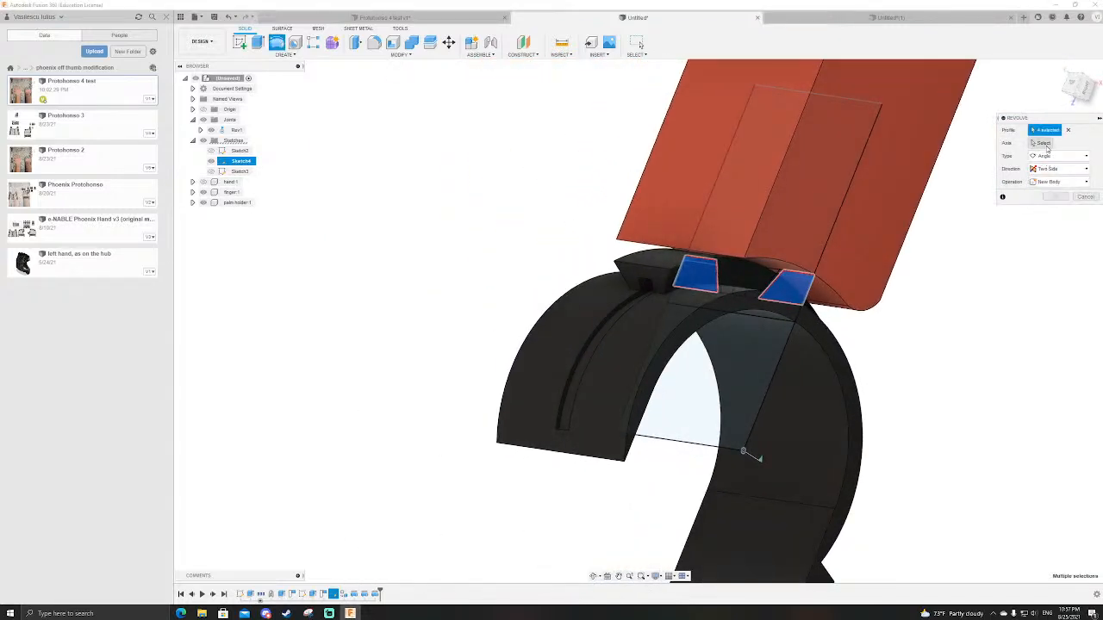
left_click(691, 446)
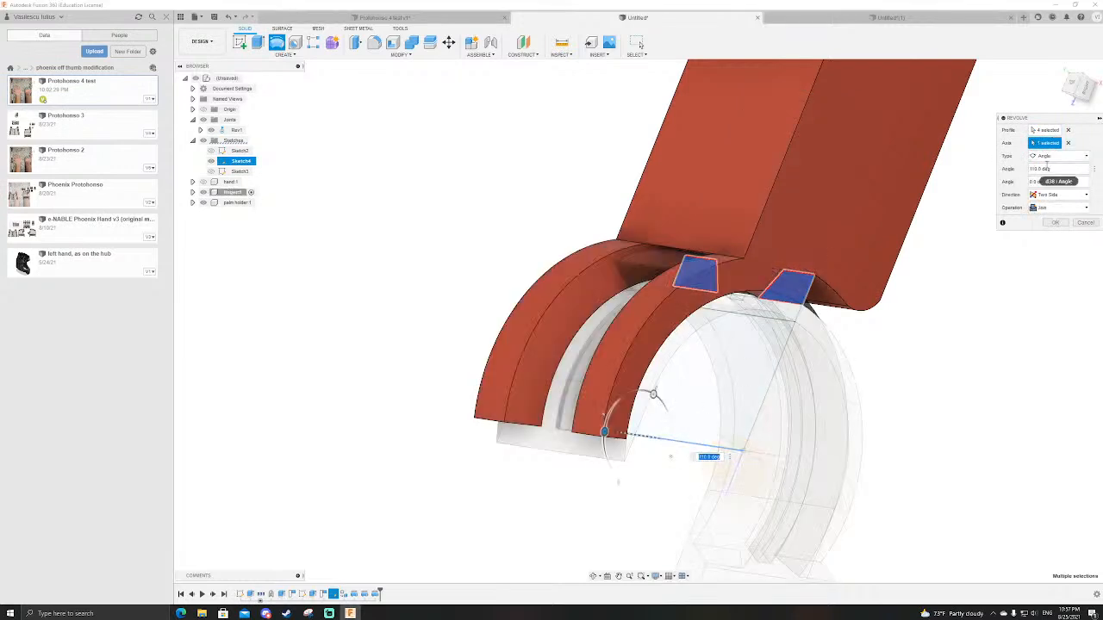
Step: Set the two-sided revolve angles to 30 and 25 degrees and join the result to the finger
left_click_drag(653, 394, 630, 406)
scroll(639, 319, "up", 3)
middle_click_drag(517, 250, 429, 221, "shift")
left_click_drag(626, 497, 637, 492)
left_click_drag(634, 492, 639, 492)
scroll(595, 173, "down", 4)
left_click_drag(607, 317, 650, 327)
scroll(764, 252, "up", 6)
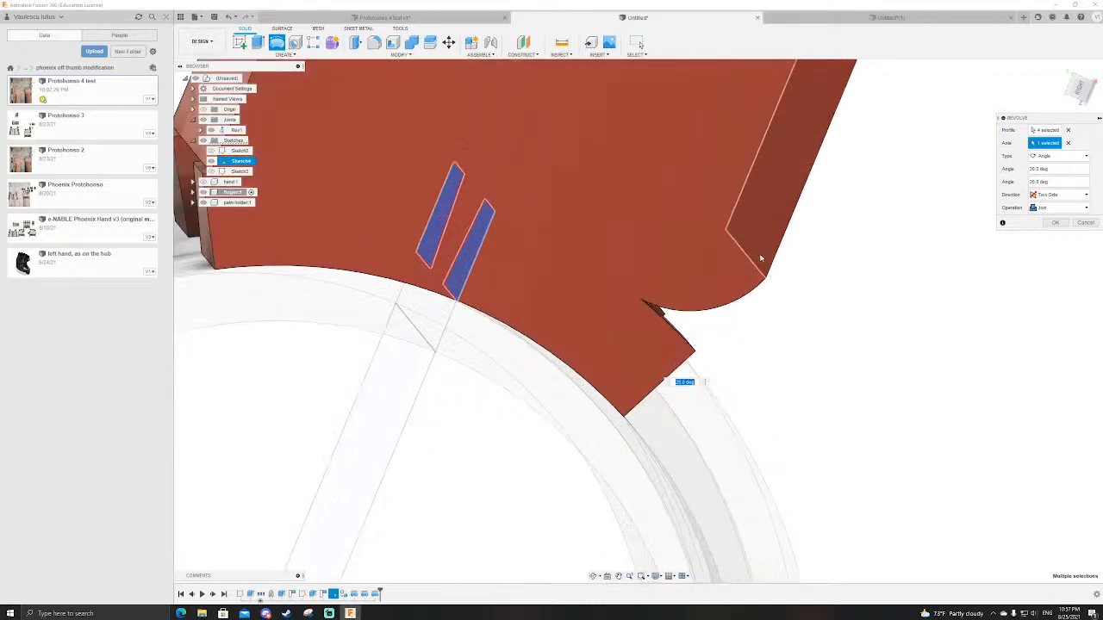
scroll(764, 252, "down", 4)
key("Return")
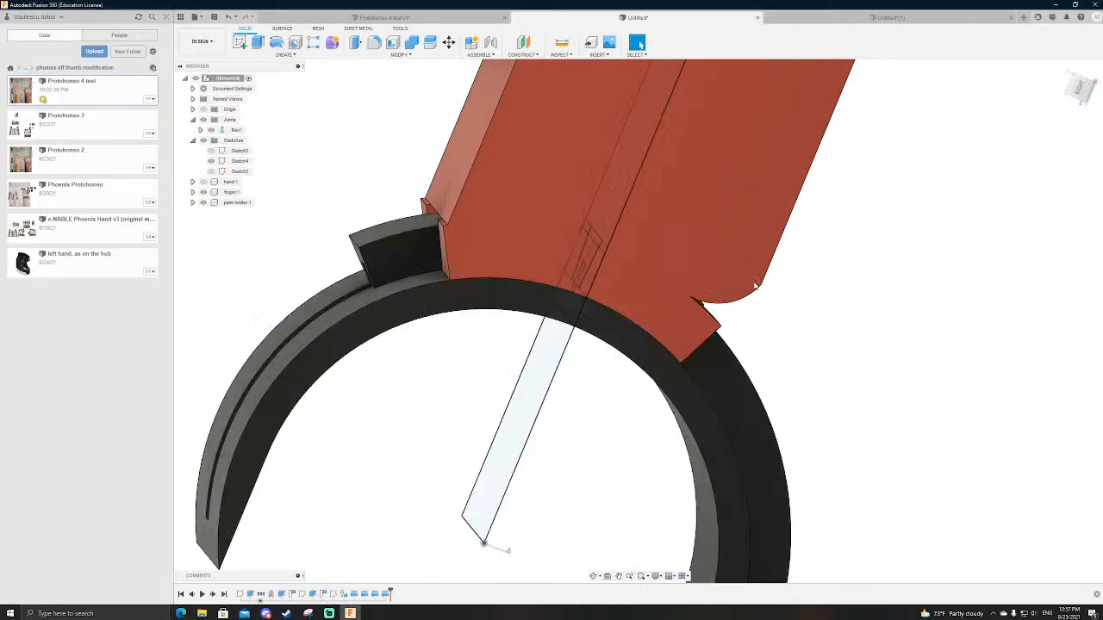
Step: Inspect the finger's new grips from the side and animate the model to check their travel along the palm holder
scroll(726, 266, "down", 6)
mouse_move(768, 318)
middle_mouse_down("shift")
mouse_move(761, 307)
mouse_move(771, 313)
middle_mouse_up("shift")
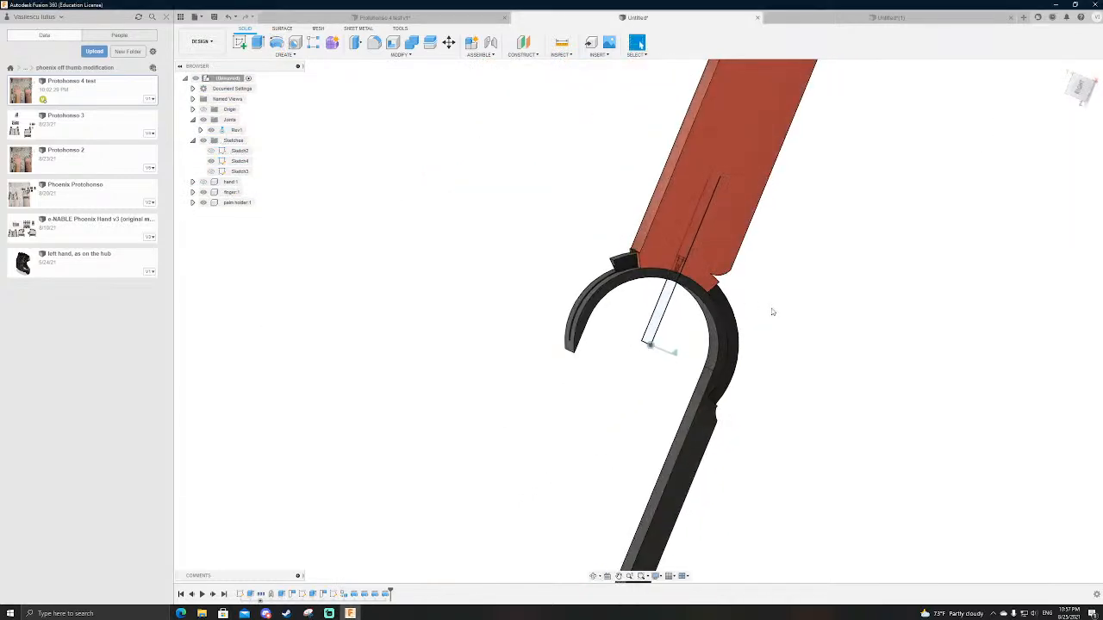
left_click(1082, 89)
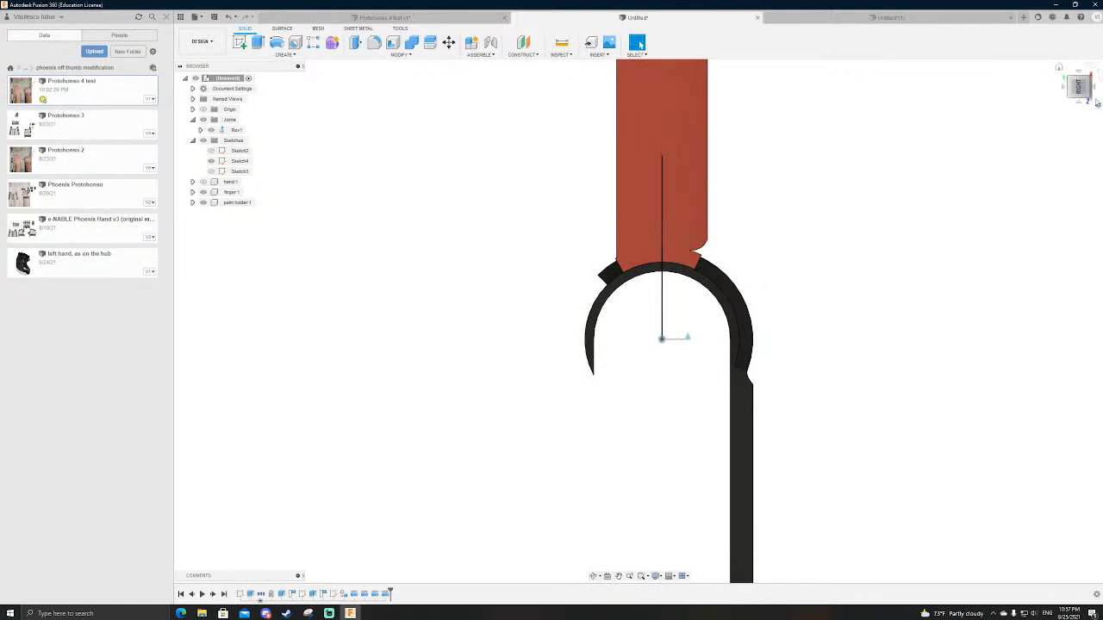
middle_click_drag(741, 241, 741, 300, "shift")
scroll(763, 263, "down", 3)
right_click(222, 130)
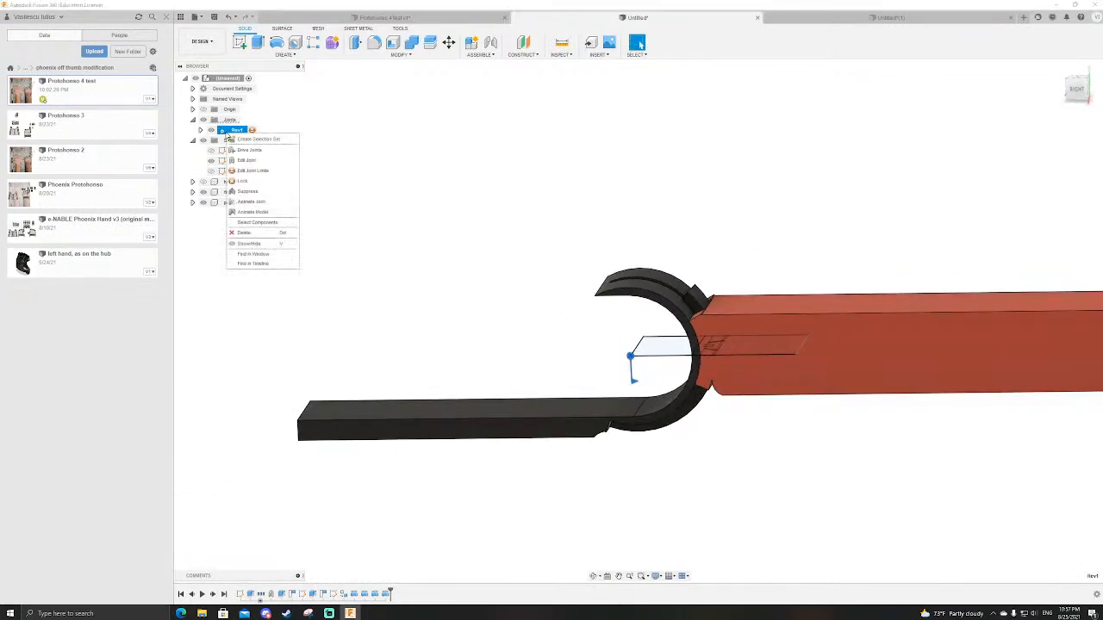
left_click(248, 217)
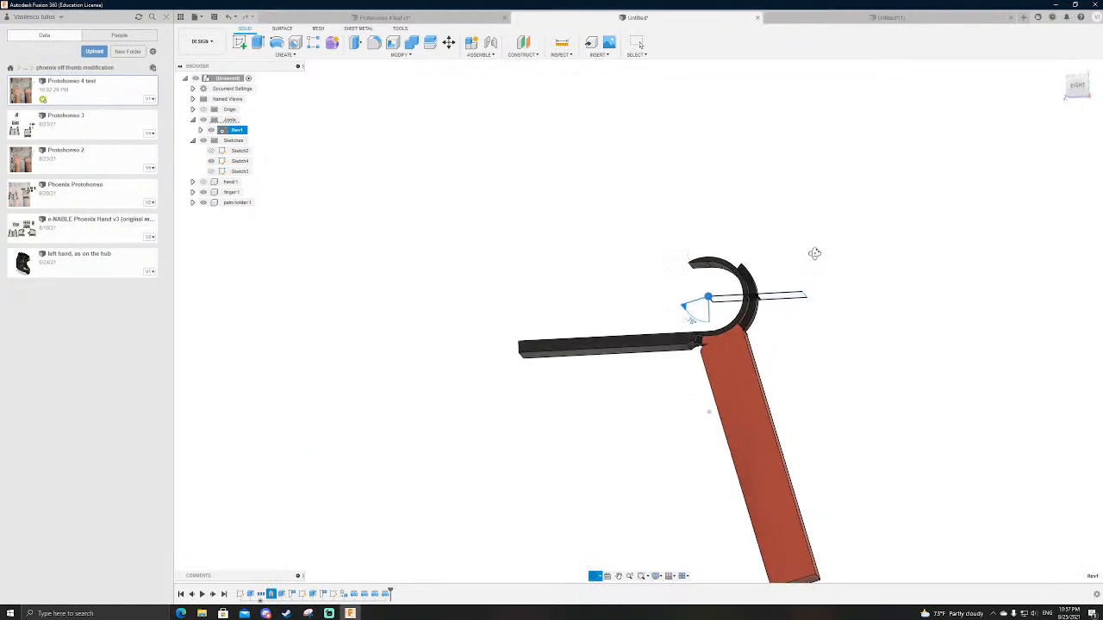
scroll(759, 324, "down", 2)
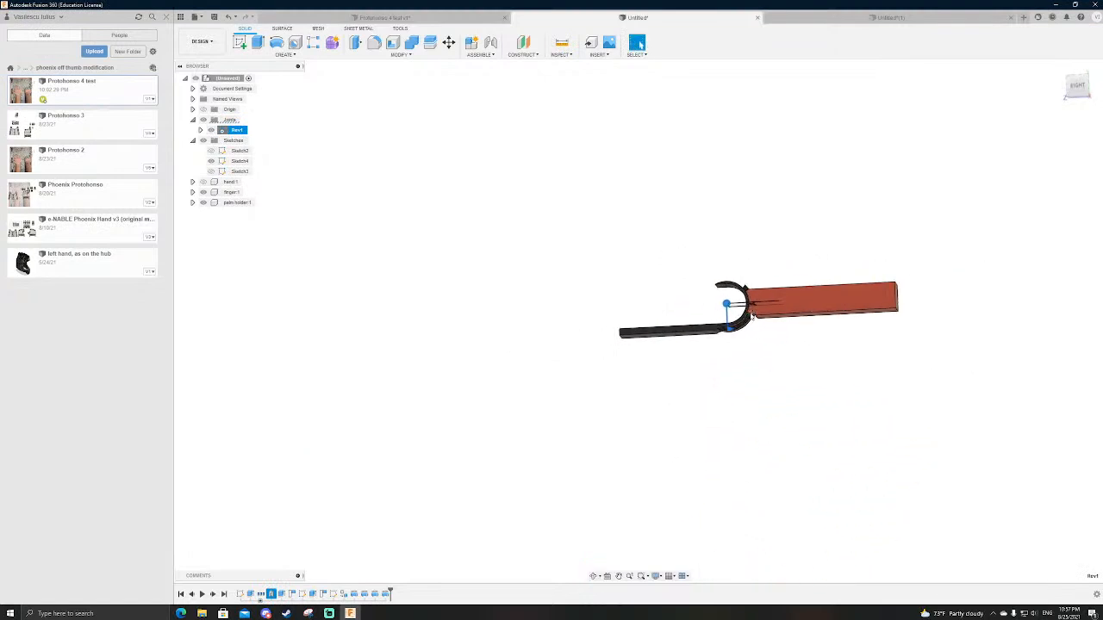
scroll(754, 315, "up", 10)
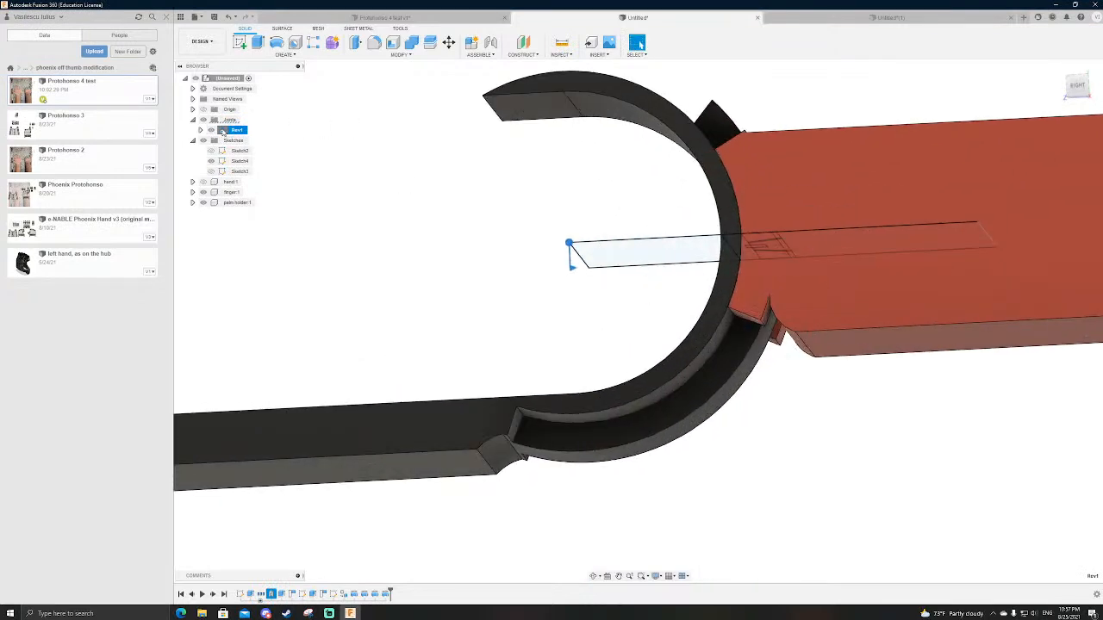
Step: Drive the finger joint to -90 degrees to examine the contact with the palm holder, then cancel and inspect the joint
right_click(226, 130)
left_click(269, 150)
scroll(580, 152, "down", 3)
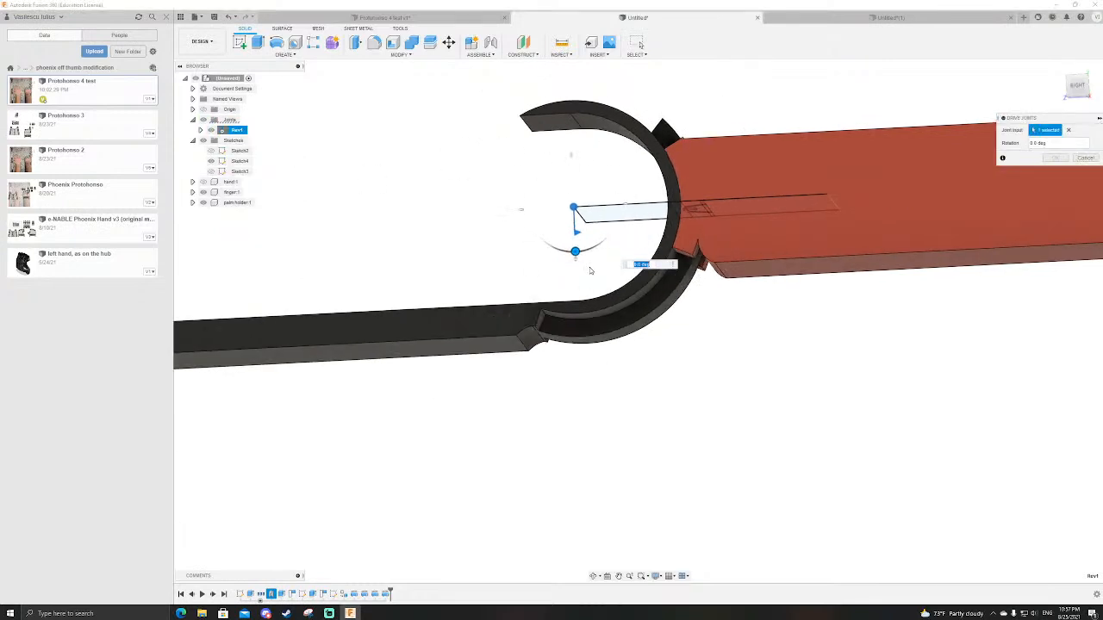
left_click_drag(576, 250, 484, 210)
scroll(481, 207, "down", 2)
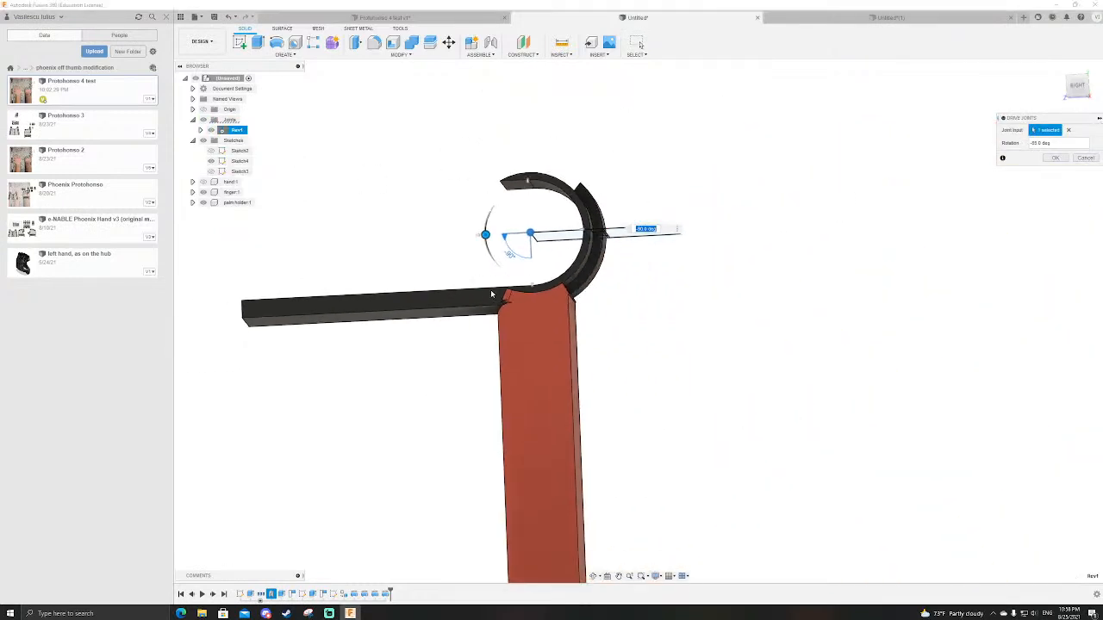
scroll(490, 289, "up", 6)
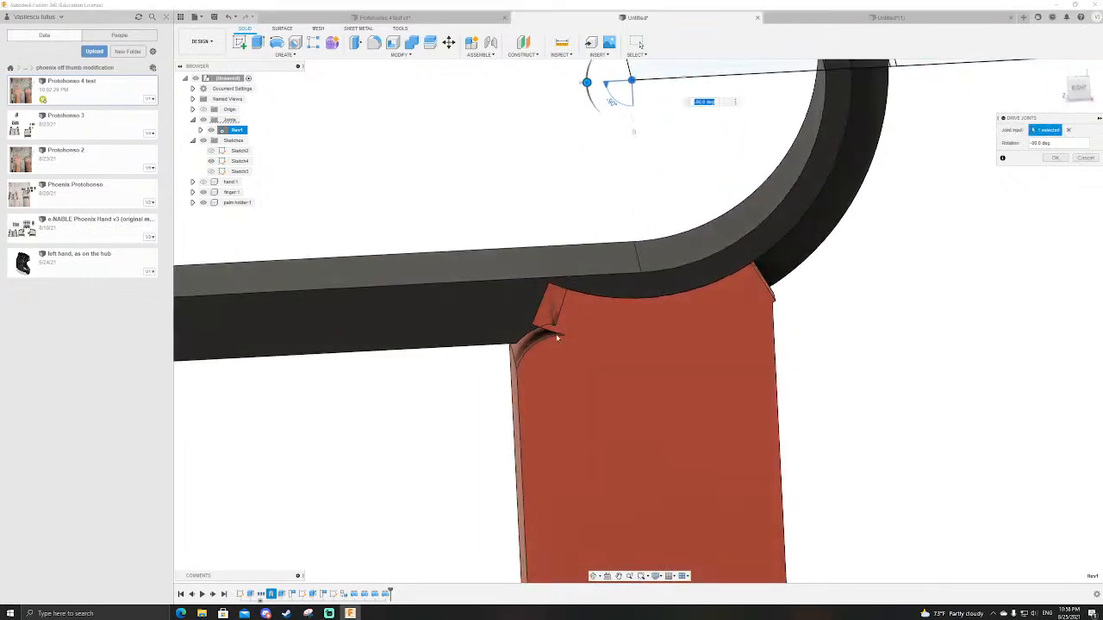
key("Escape")
scroll(761, 396, "down", 4)
scroll(830, 245, "up", 4)
scroll(655, 428, "down", 3)
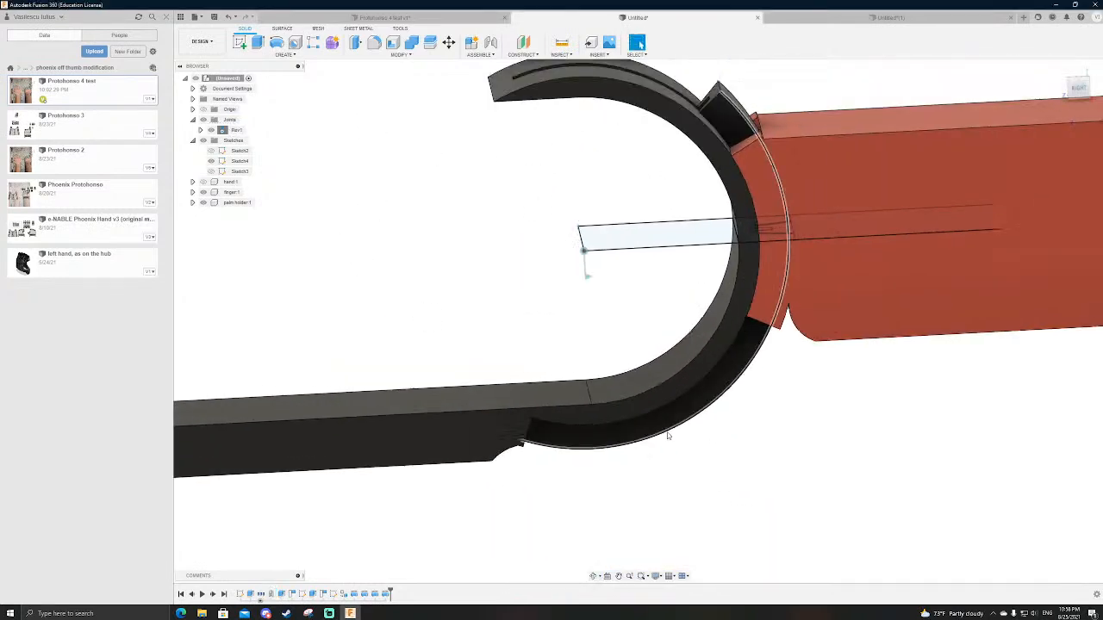
scroll(755, 286, "up", 2)
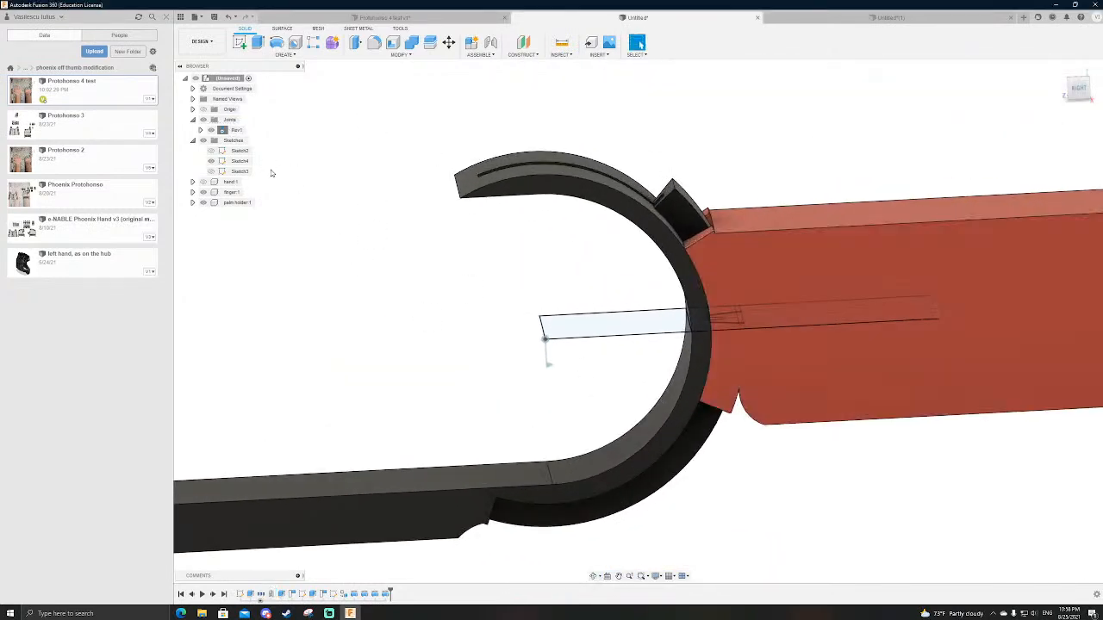
Step: Edit the finger's two-sided revolve, setting its second angle to 18 degrees
double_click(386, 594)
left_click_drag(578, 340, 586, 328)
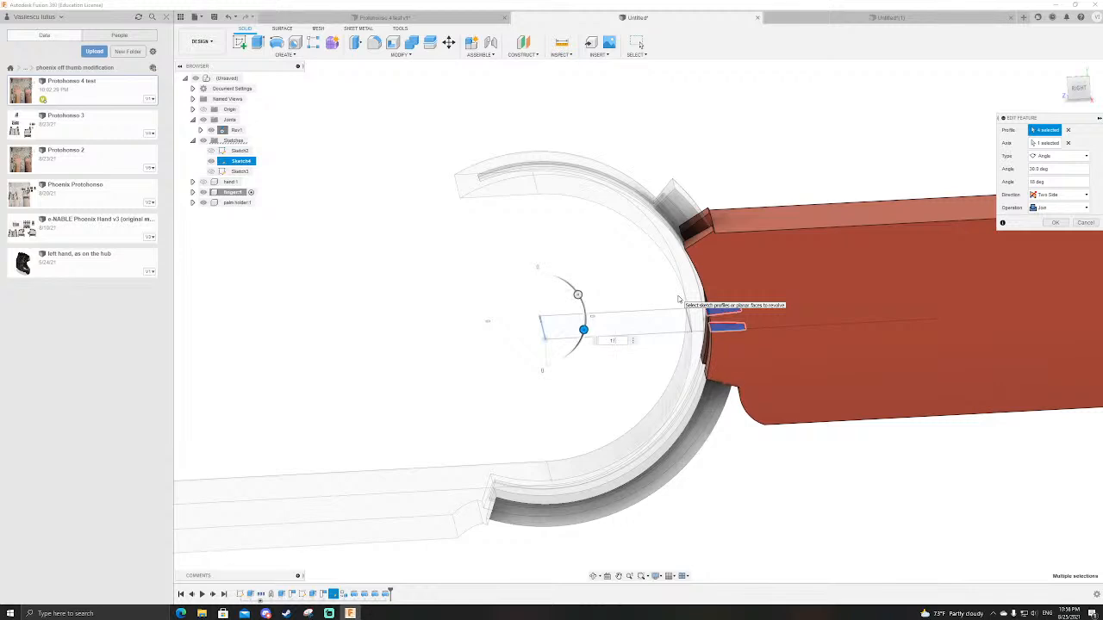
key("Return")
scroll(672, 306, "down", 3)
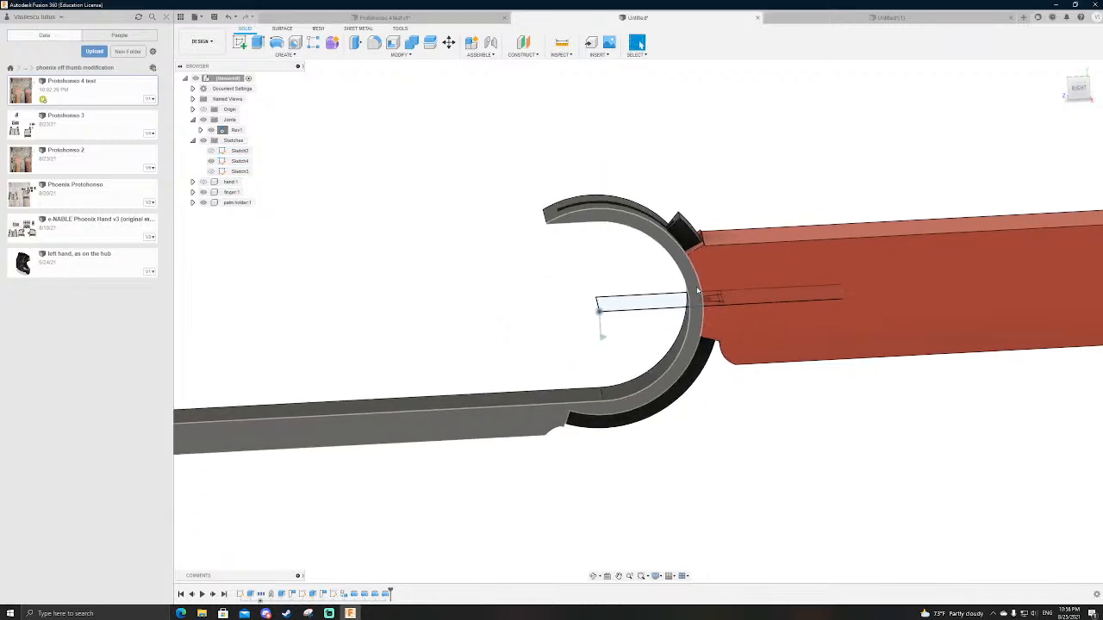
Step: Animate the finger joint again and examine how the shortened grips move around the palm holder
middle_click_drag(702, 298, 604, 435, "shift")
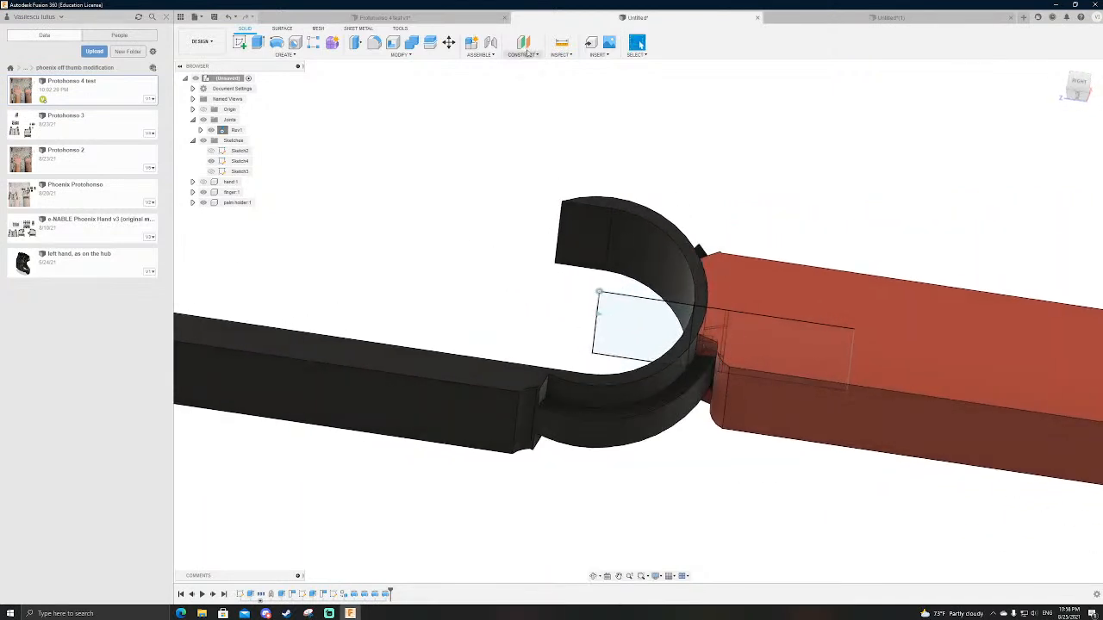
right_click(231, 134)
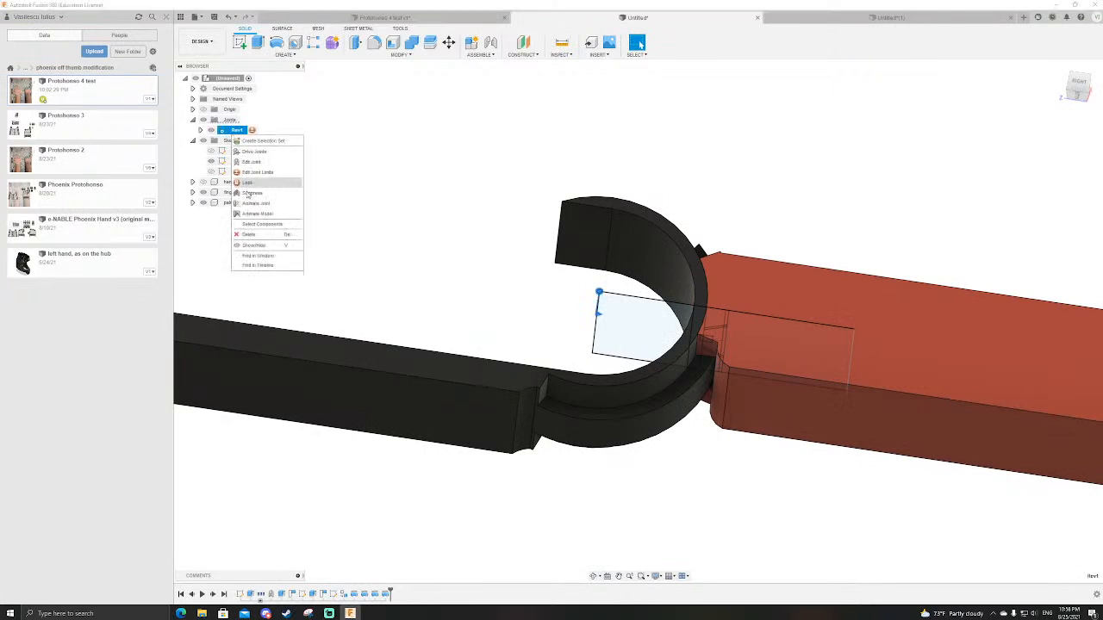
left_click(258, 223)
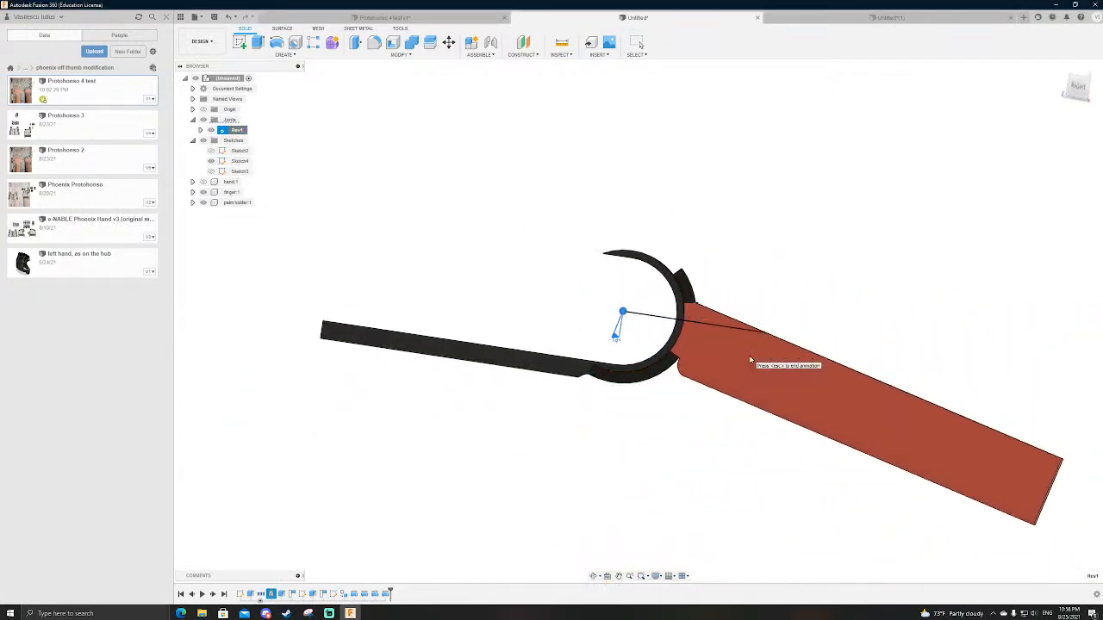
middle_click_drag(734, 363, 709, 408, "shift")
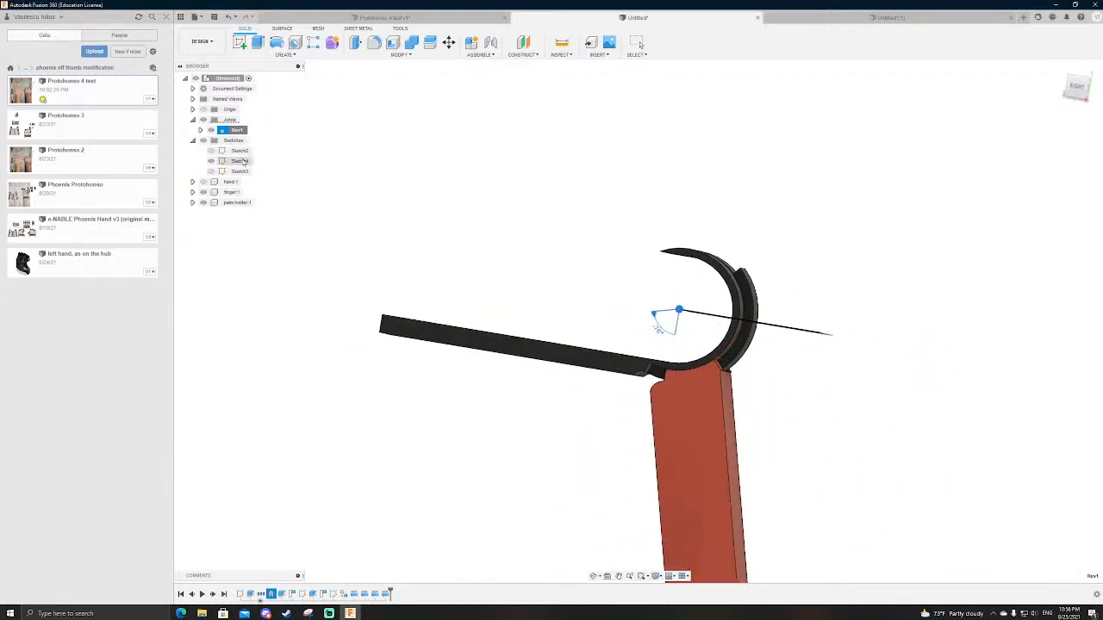
Step: Show the hand briefly to compare it with the joint, and examine how the finger's grips sit around the palm holder from several angles
left_click(203, 183)
scroll(670, 308, "down", 3)
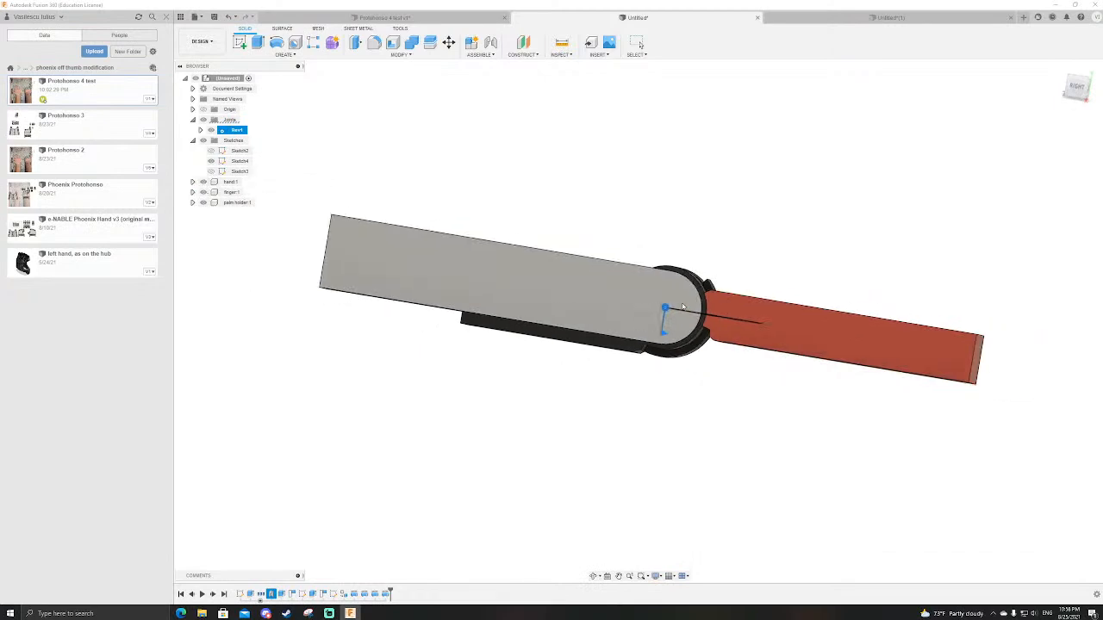
key("Escape")
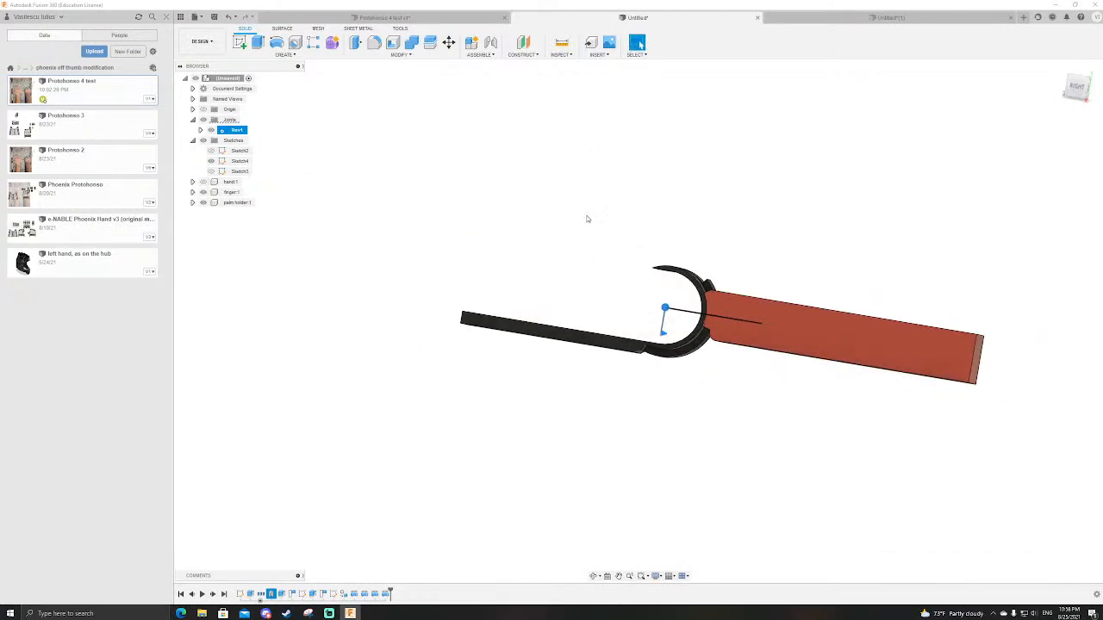
left_click(800, 275)
scroll(722, 290, "down", 3)
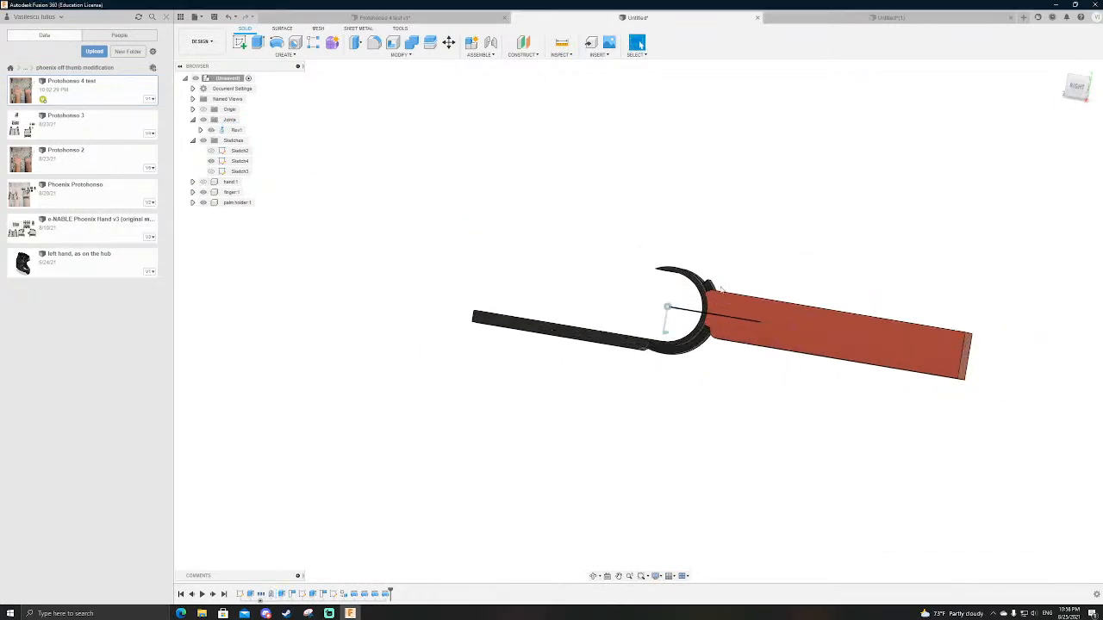
scroll(722, 290, "up", 6)
mouse_move(816, 283)
middle_mouse_down("shift")
mouse_move(835, 284)
mouse_move(822, 290)
middle_mouse_up("shift")
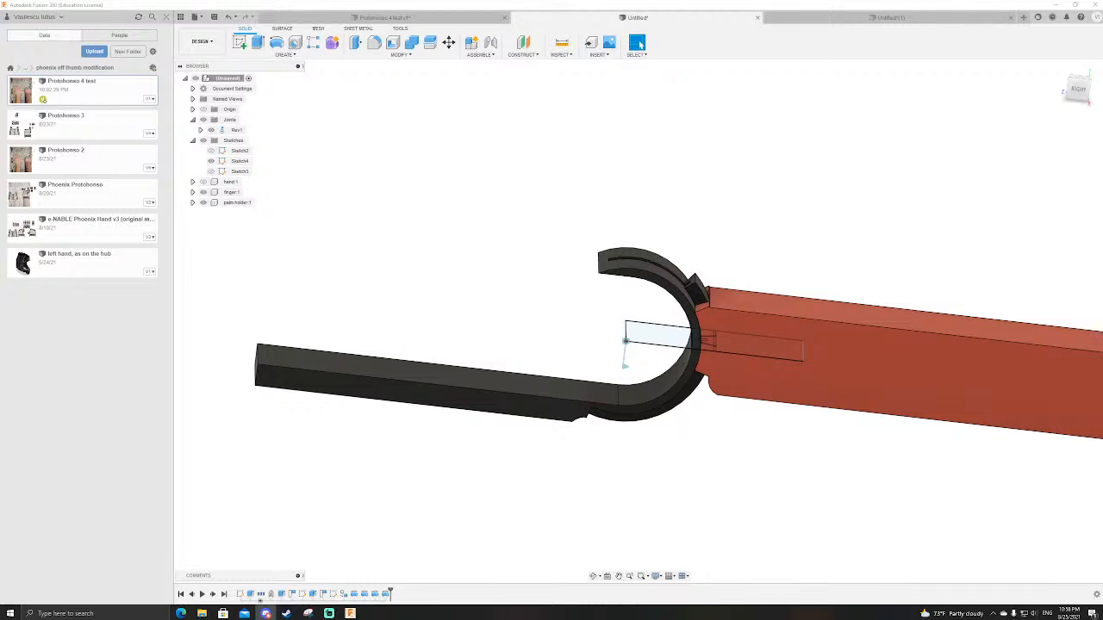
middle_click_drag(669, 274, 698, 337, "shift")
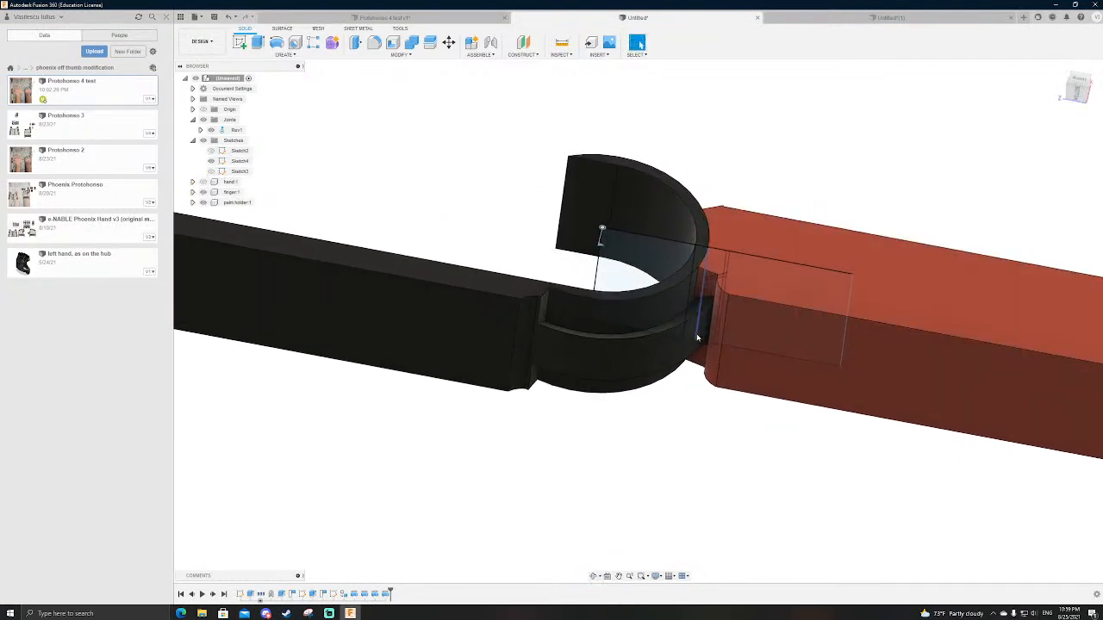
scroll(697, 337, "up", 3)
scroll(723, 332, "down", 3)
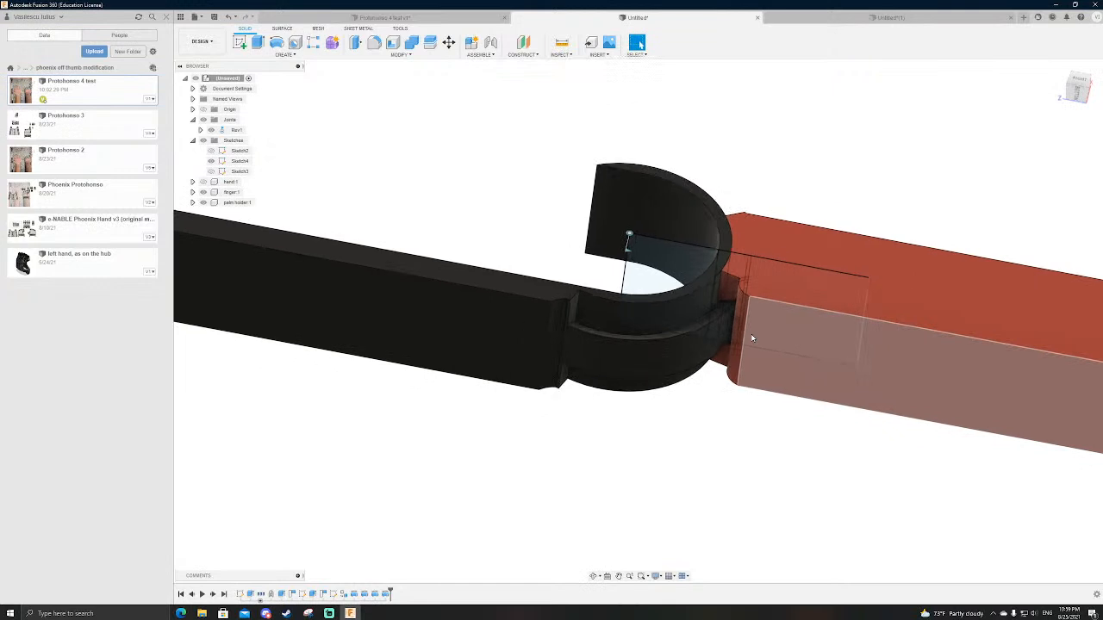
middle_click_drag(753, 201, 747, 211, "shift")
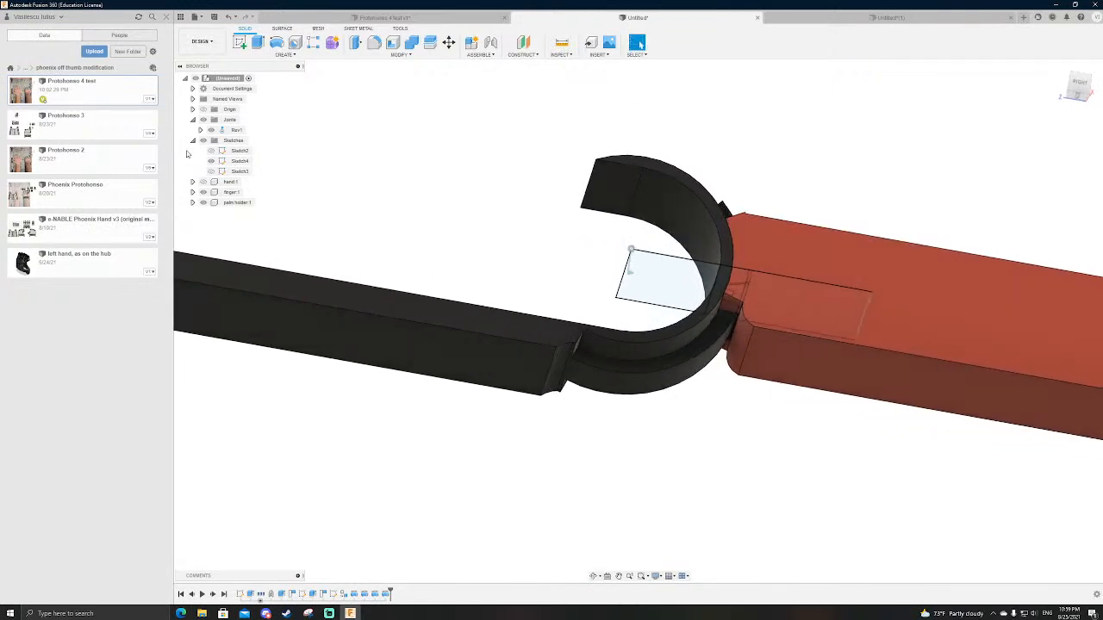
Step: Hide Sketch4 and inspect the finger where it meets the palm holder
left_click(212, 161)
scroll(557, 267, "down", 4)
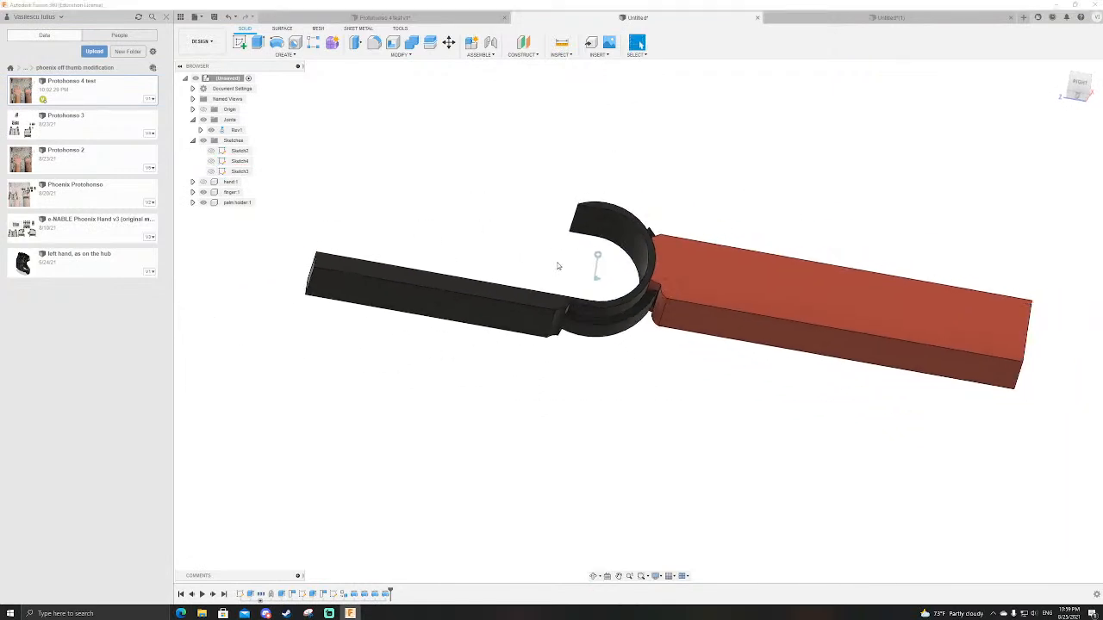
scroll(557, 266, "up", 3)
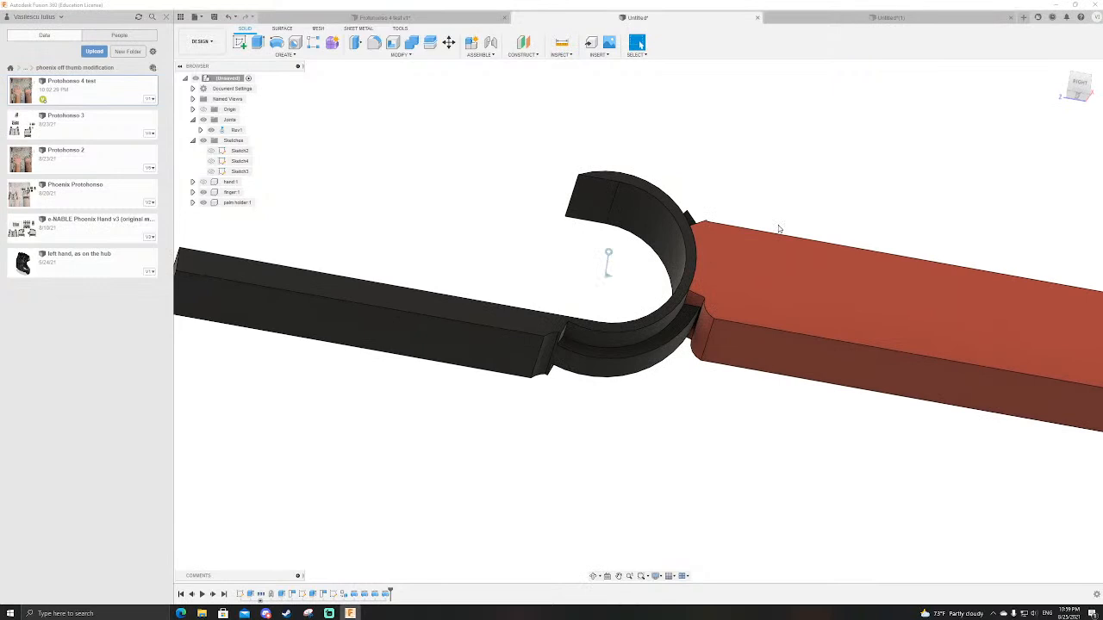
mouse_move(733, 388)
middle_mouse_down("shift")
mouse_move(654, 392)
mouse_move(692, 376)
mouse_move(715, 396)
middle_mouse_up("shift")
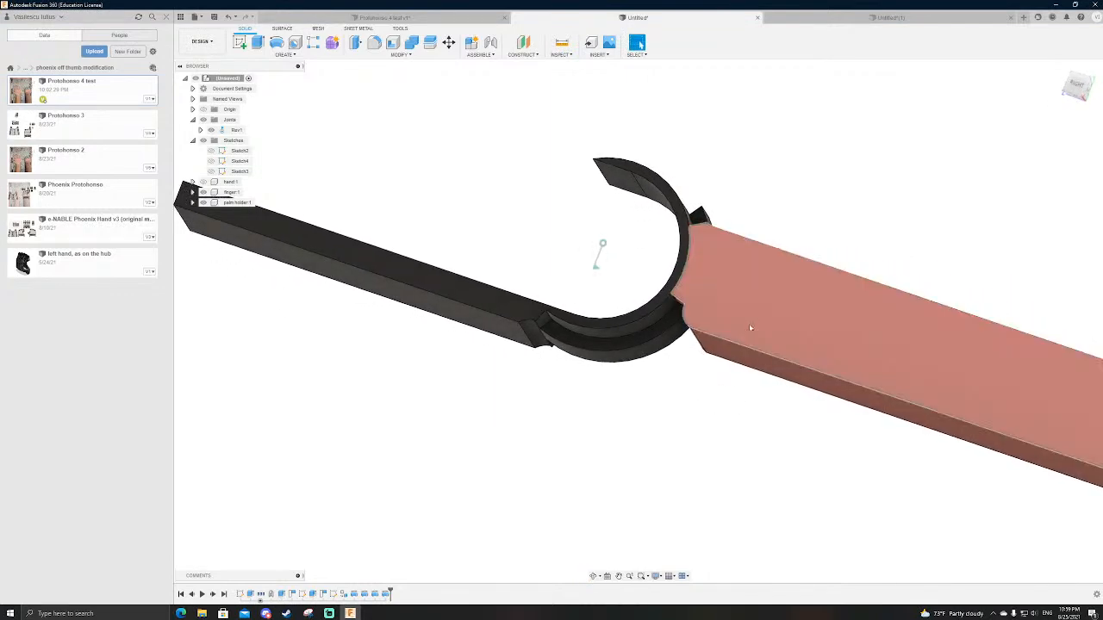
Step: Open Sketch2, the side profile of the hand and finger, for editing
double_click(244, 593)
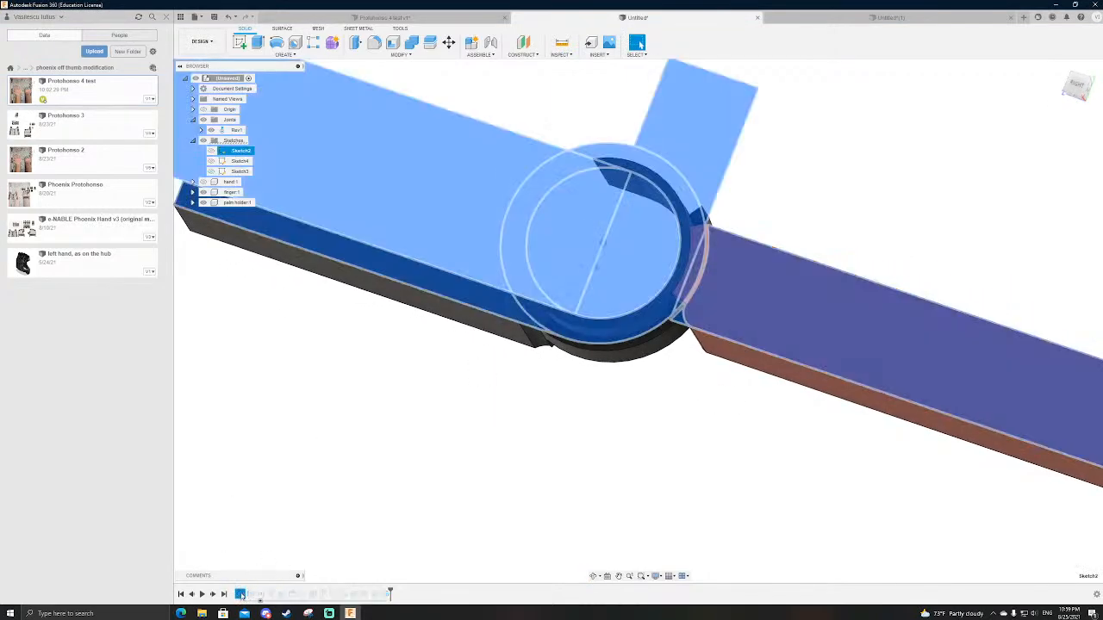
scroll(703, 343, "up", 3)
scroll(567, 370, "down", 2)
scroll(604, 344, "up", 3)
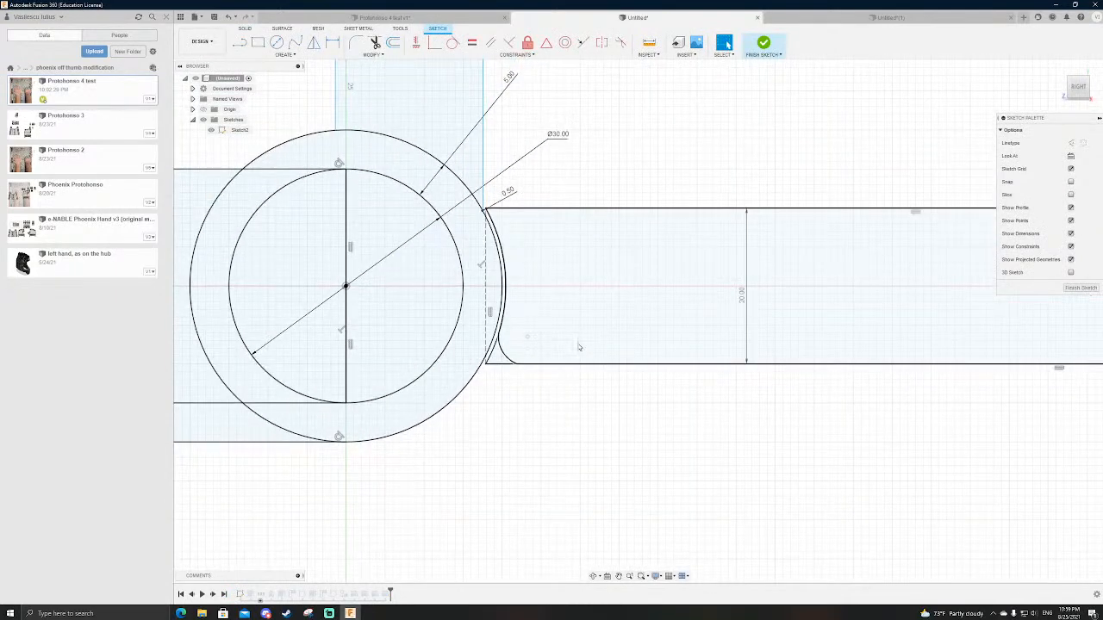
Step: Try a 2 mm high rectangle from the finger's lower fillet to its far end, and undo it
key("r")
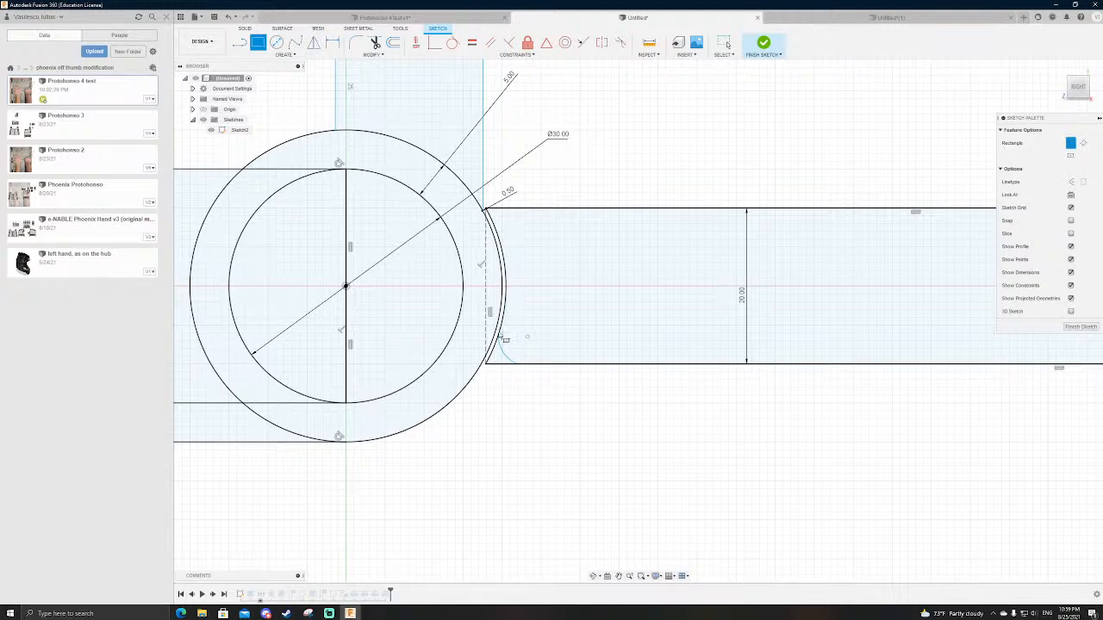
scroll(483, 374, "down", 3)
scroll(861, 370, "up", 3)
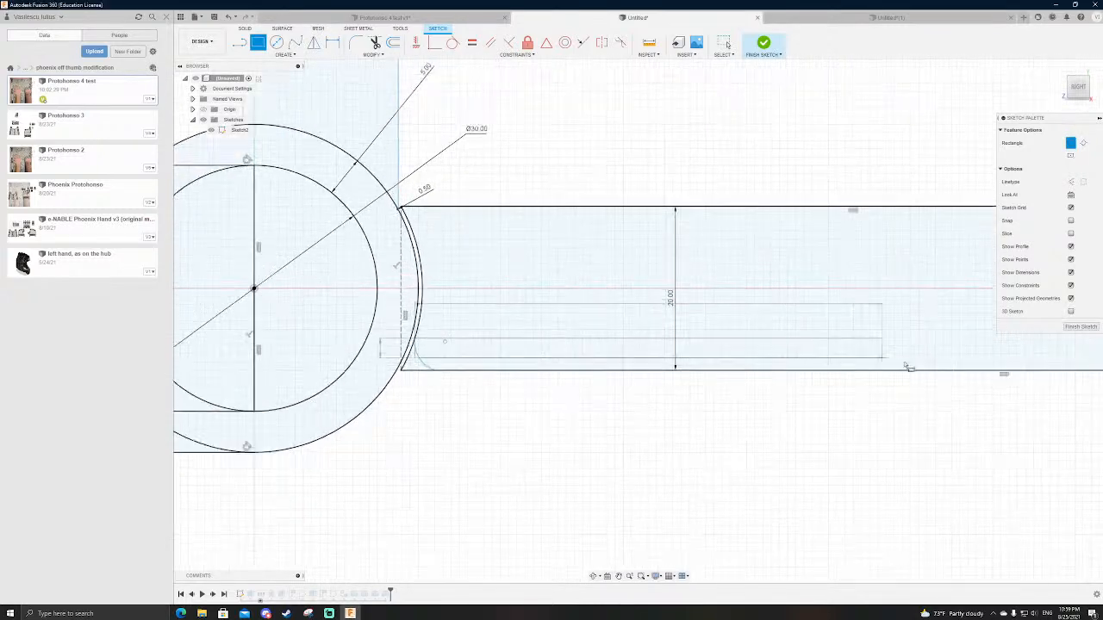
scroll(417, 371, "down", 5)
scroll(904, 367, "up", 3)
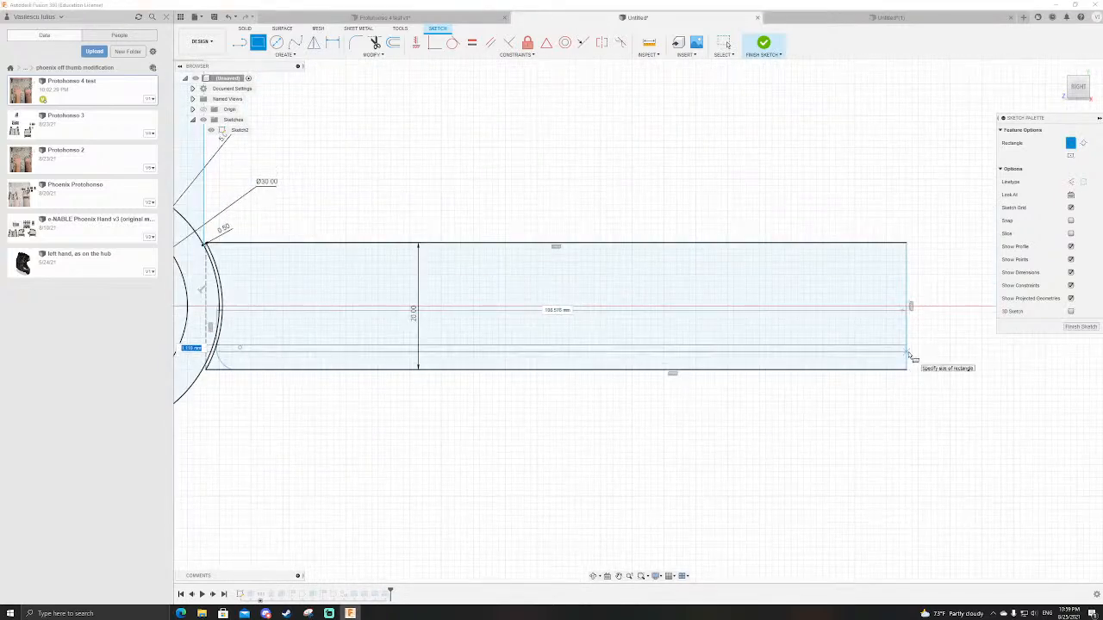
key("Tab")
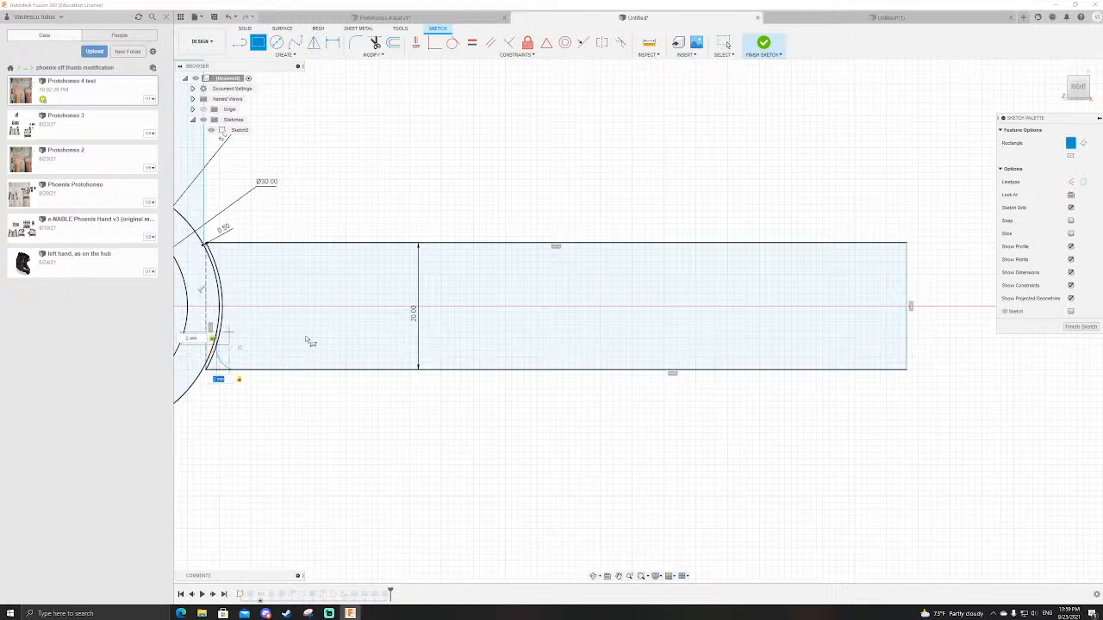
scroll(629, 417, "down", 3)
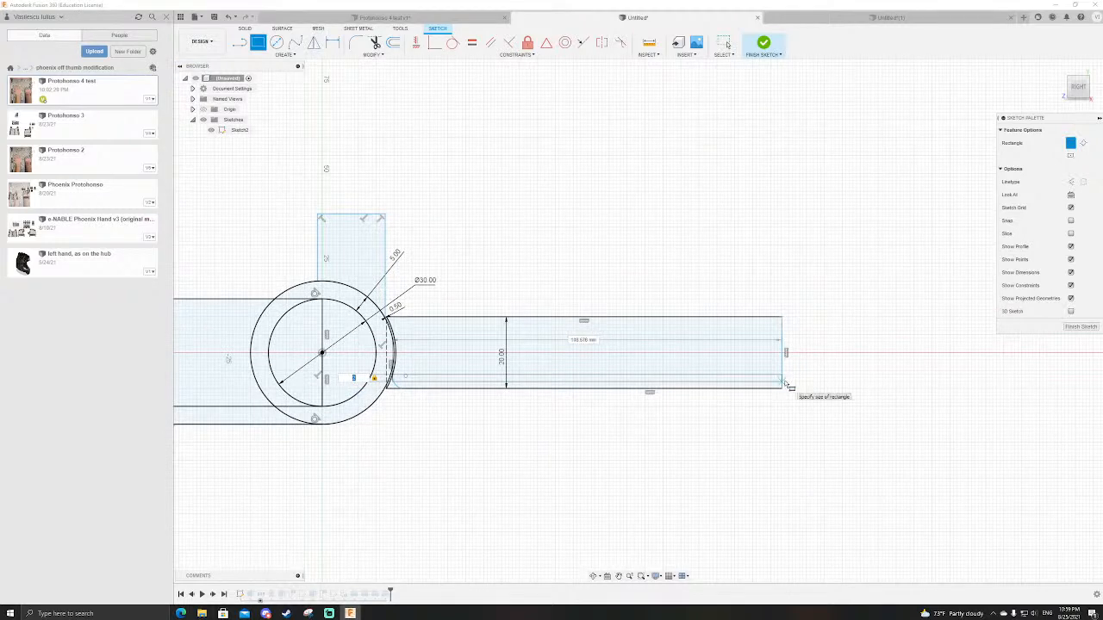
left_click(790, 387)
scroll(413, 388, "up", 3)
key("Escape")
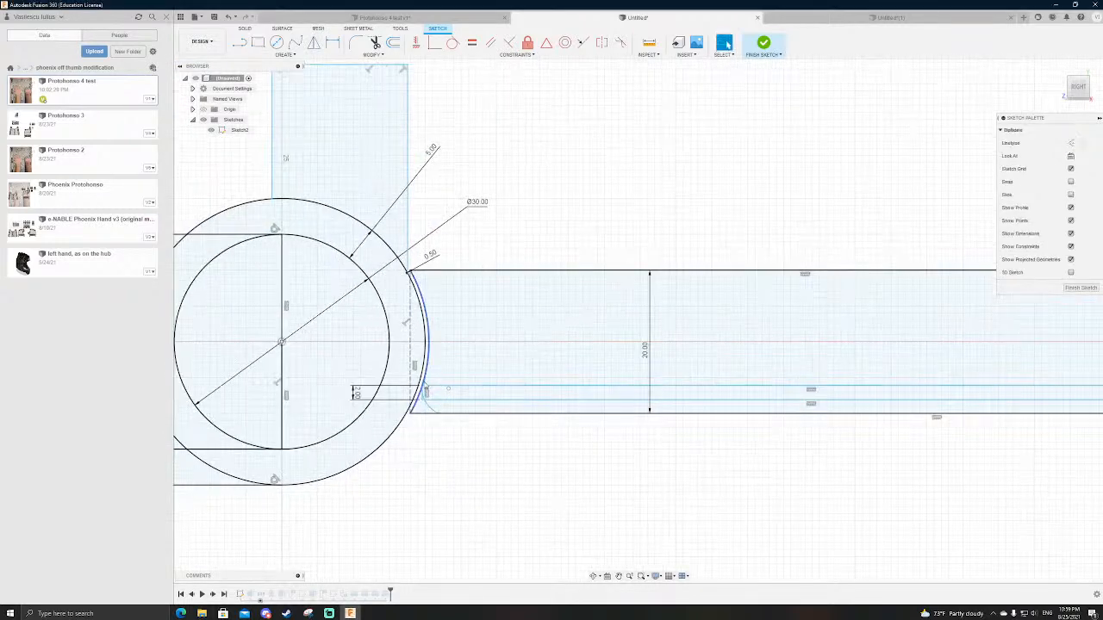
left_click(423, 392)
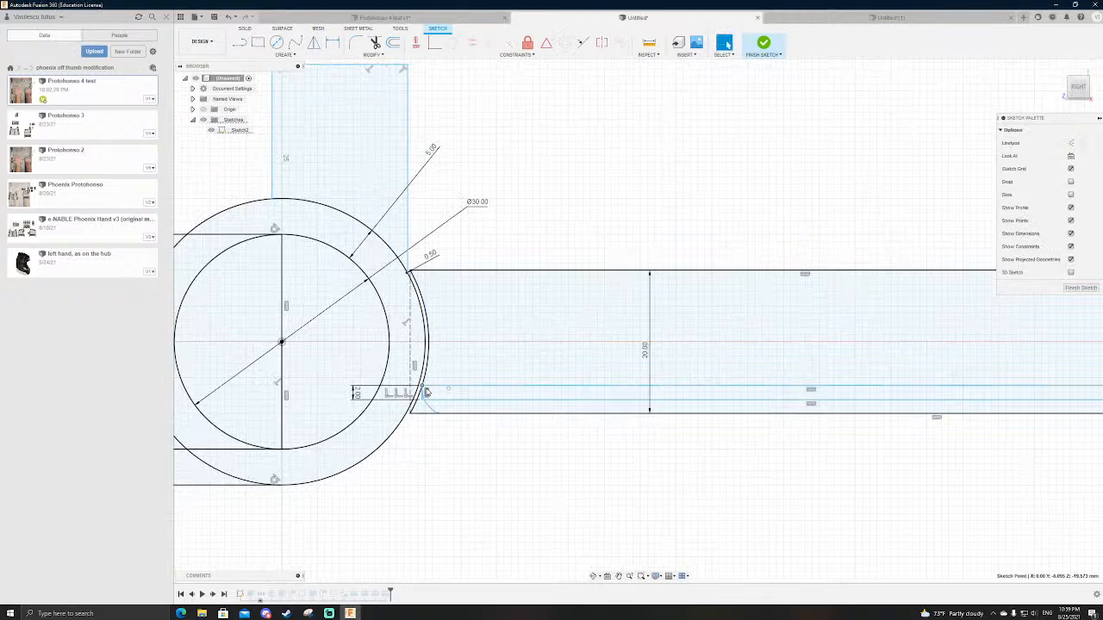
left_click_drag(439, 387, 452, 373)
key("ctrl+z")
key("ctrl+z")
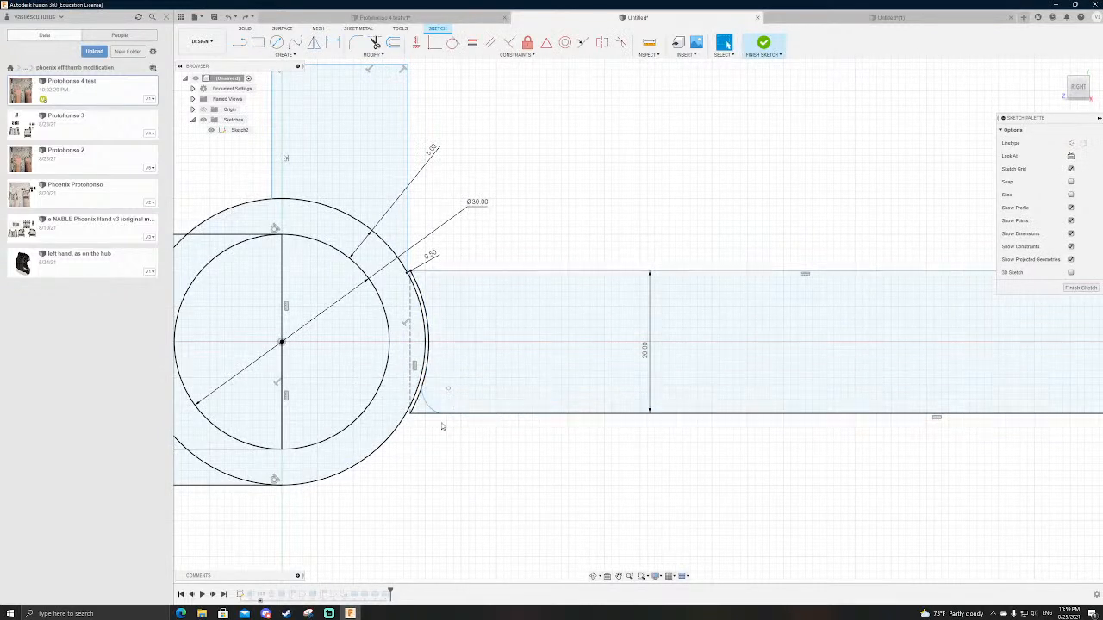
Step: Draw a long rectangle from the finger's curved end to its far edge and set its height to 2 mm
key("r")
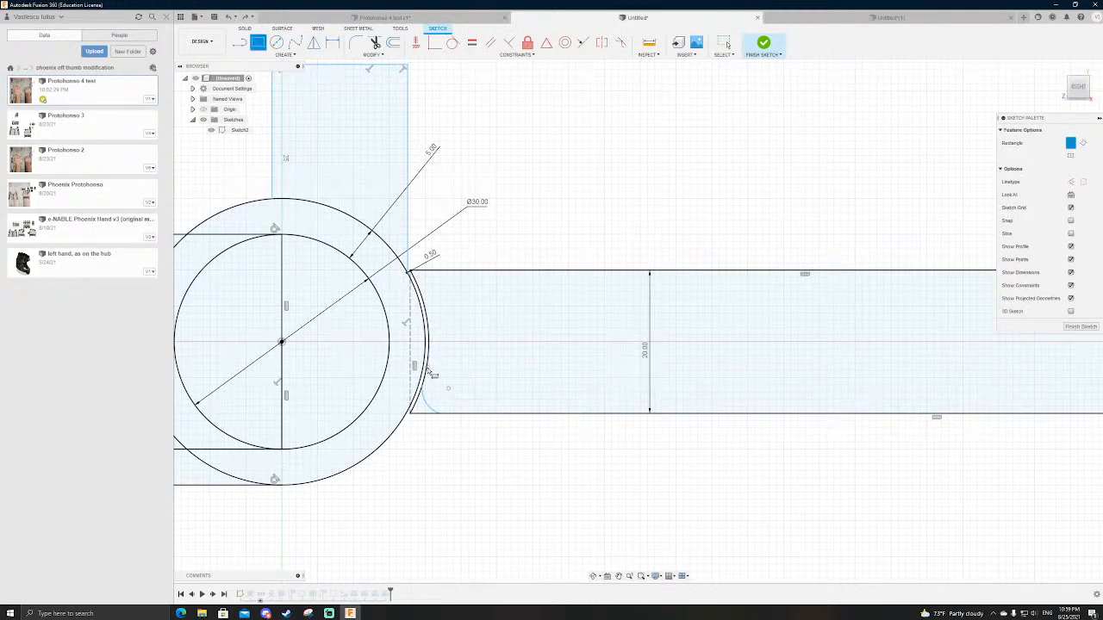
left_click(434, 377)
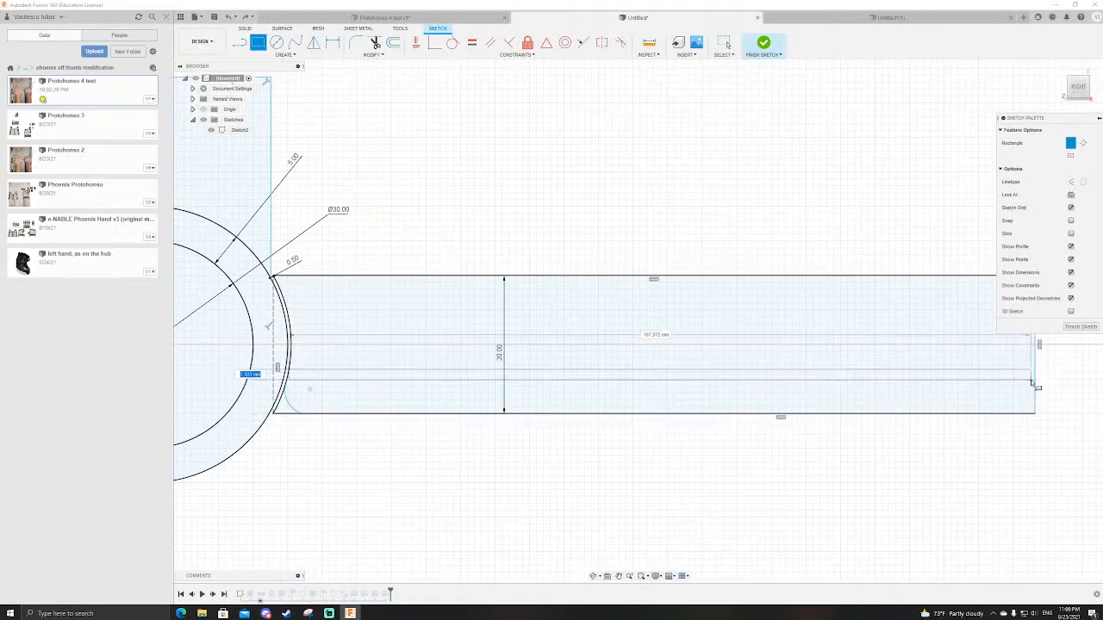
left_click(1037, 388)
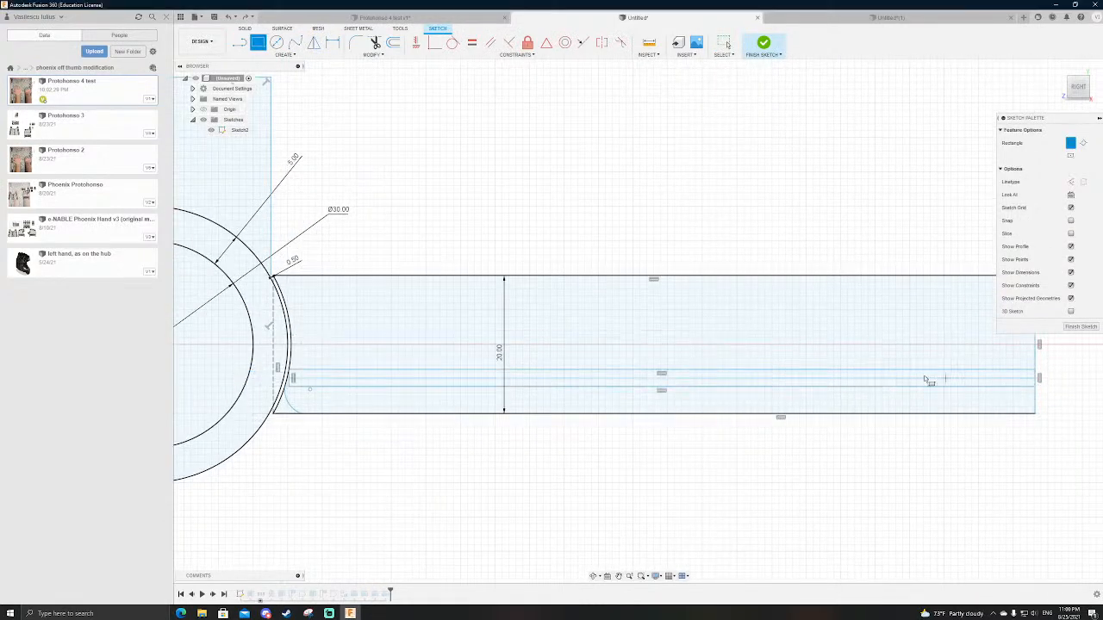
key("d")
left_click(354, 372)
left_click(349, 387)
left_click(363, 346)
type("2")
key("Return")
key("Escape")
Step: Move the rectangle's corner to the start of the fillet arc and dimension it 1.5 mm above the finger's bottom edge
left_click_drag(291, 376, 299, 399)
key("d")
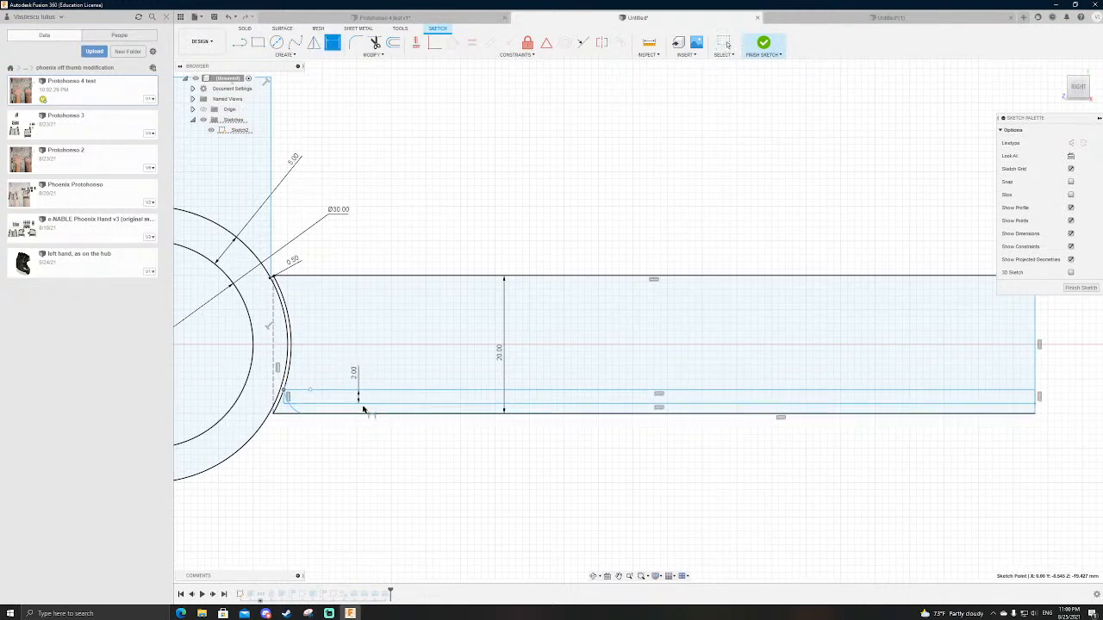
left_click(366, 403)
left_click(368, 413)
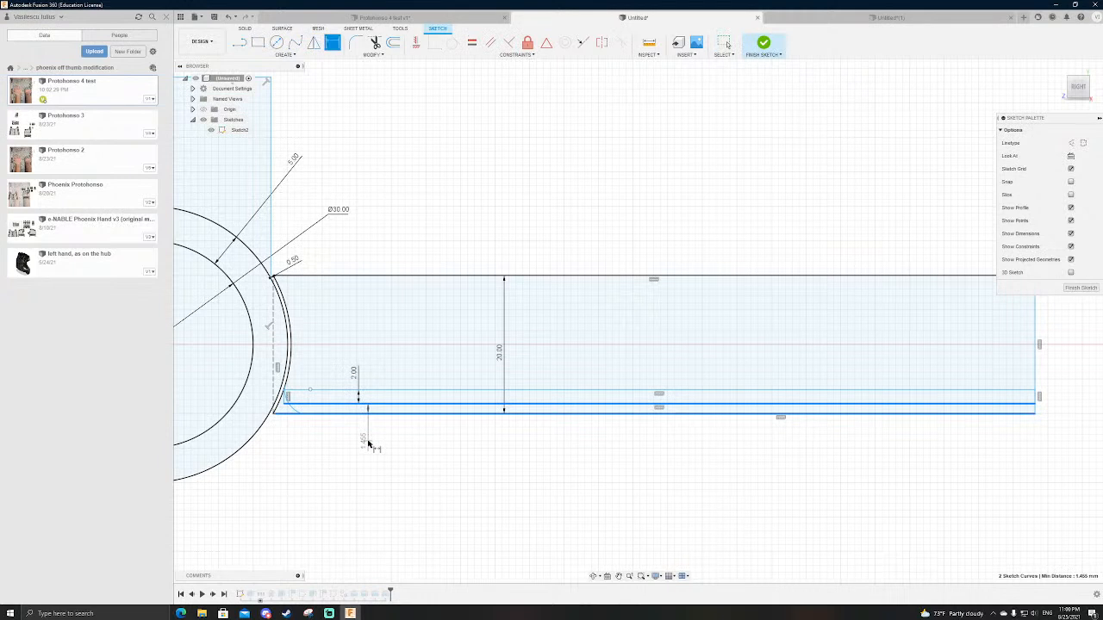
left_click(369, 443)
key("Return")
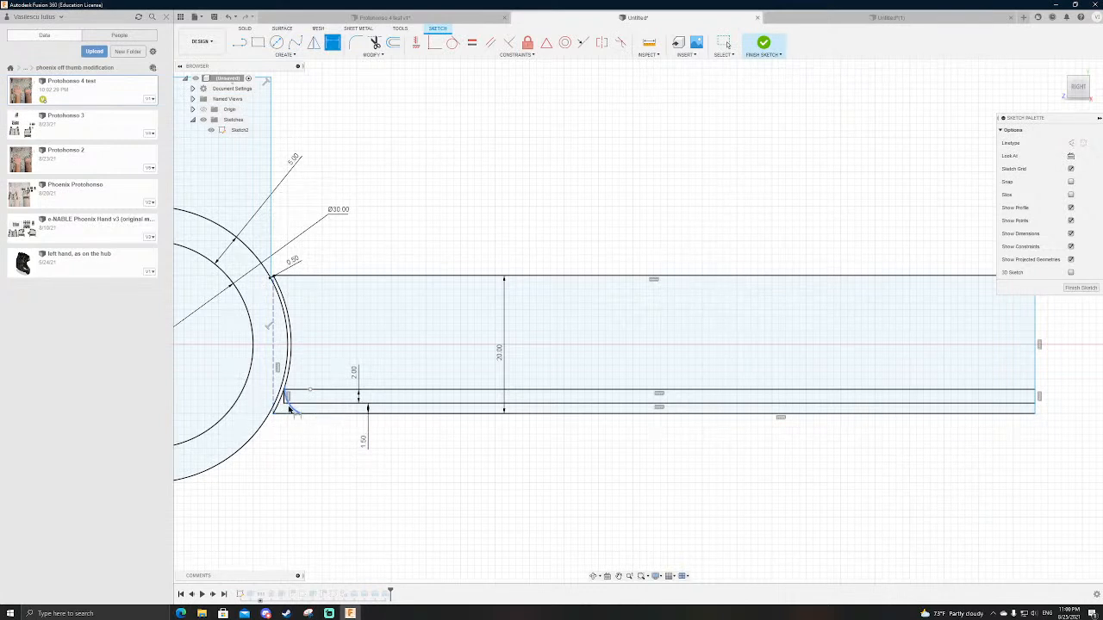
Step: Sketch a short line from the fillet arc to the rectangle's lower edge and finish the sketch
scroll(290, 410, "up", 5)
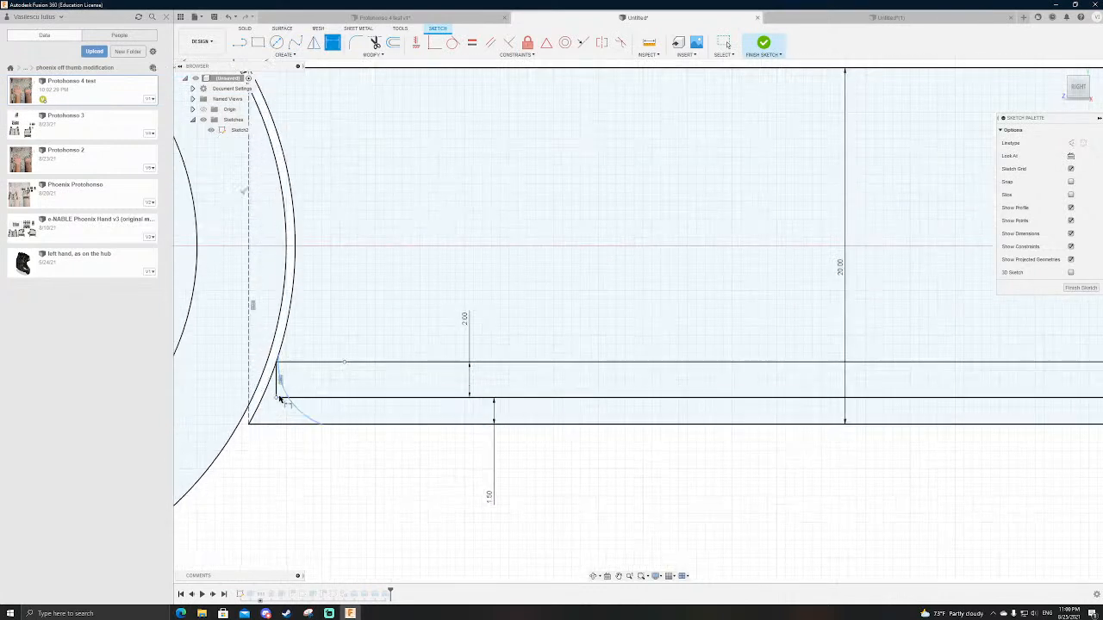
key("l")
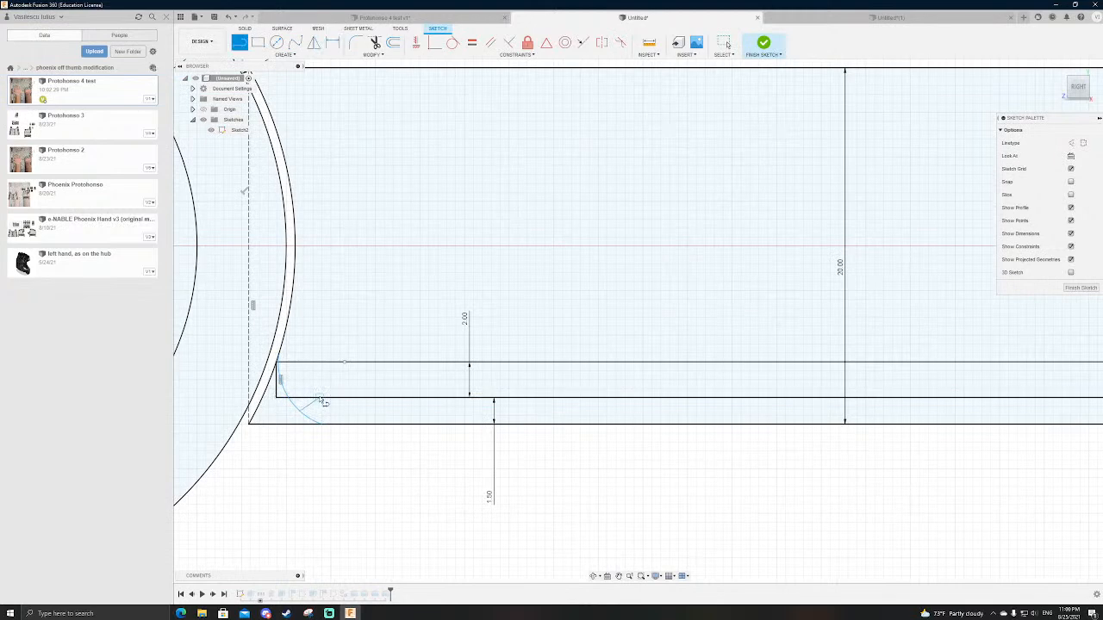
scroll(320, 396, "down", 3)
left_click(765, 44)
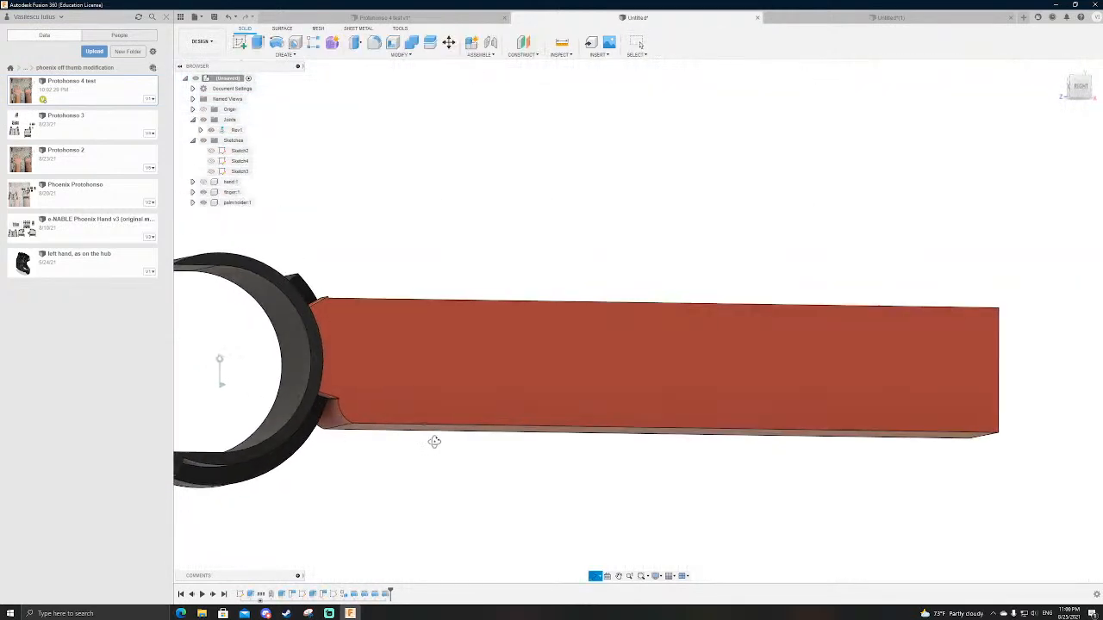
Step: Show the channel sketch and select its two long strip profiles along the finger for an Extrude
scroll(536, 496, "down", 2)
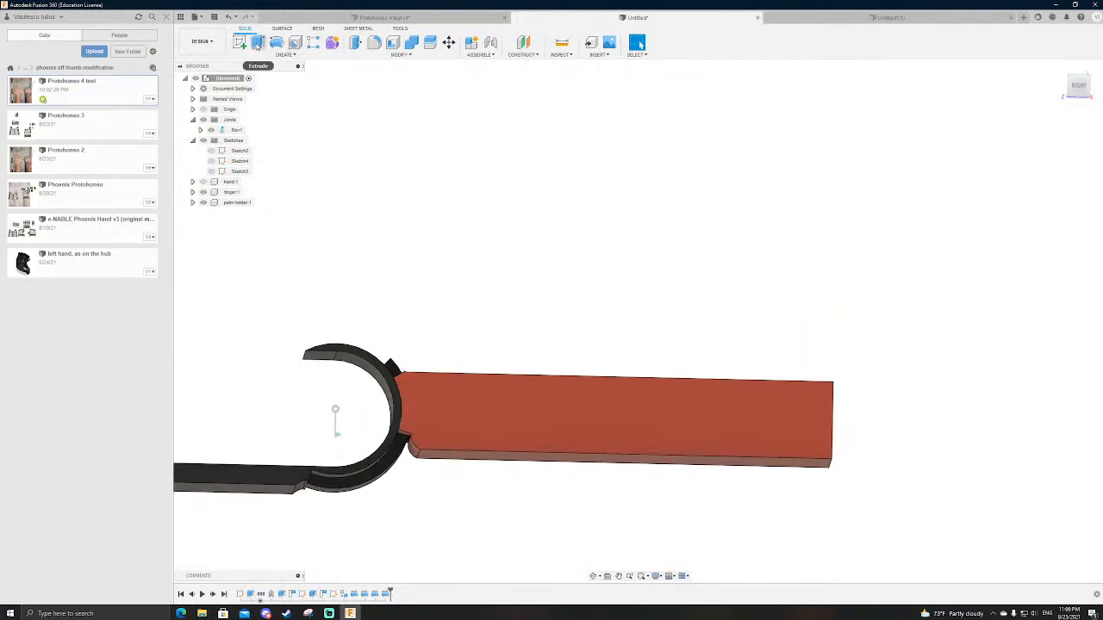
left_click(257, 43)
left_click(211, 152)
scroll(388, 532, "up", 5)
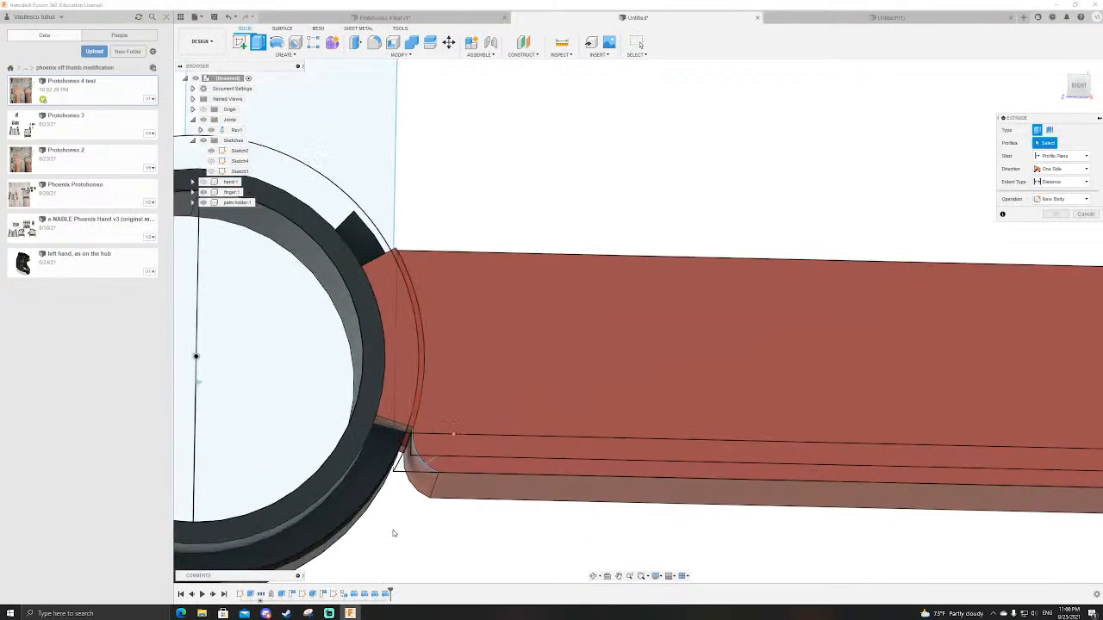
left_click(427, 456)
left_click(426, 456)
scroll(426, 457, "down", 3)
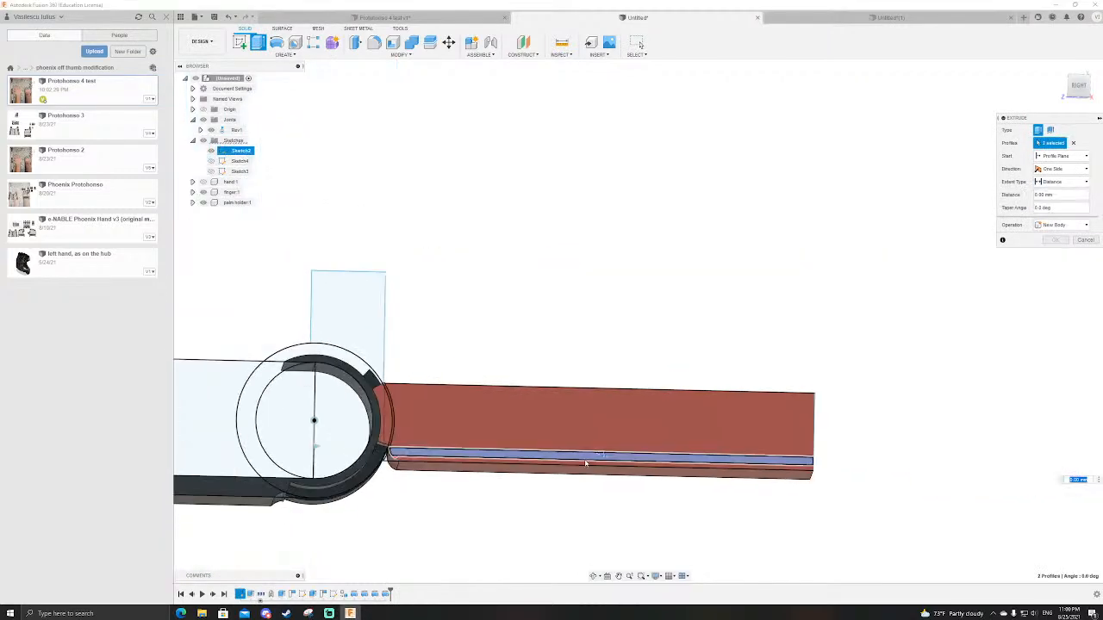
Step: Try extruding the channel profiles symmetrically by 1 mm and check the preview from the finger's end
middle_click_drag(532, 476, 570, 470, "shift")
left_click(1056, 171)
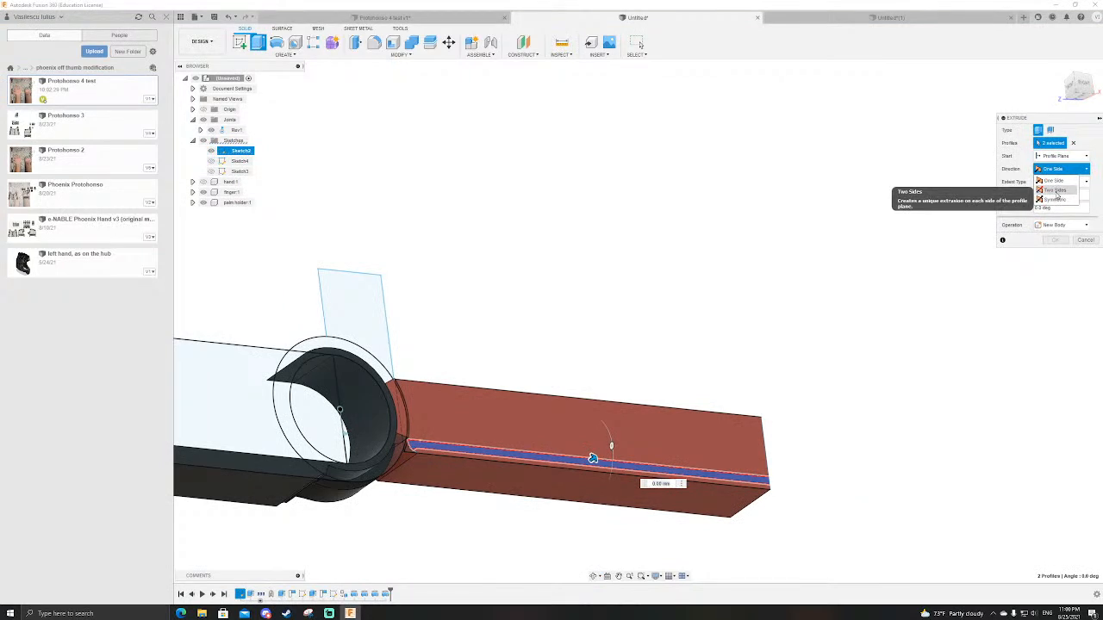
left_click(1053, 199)
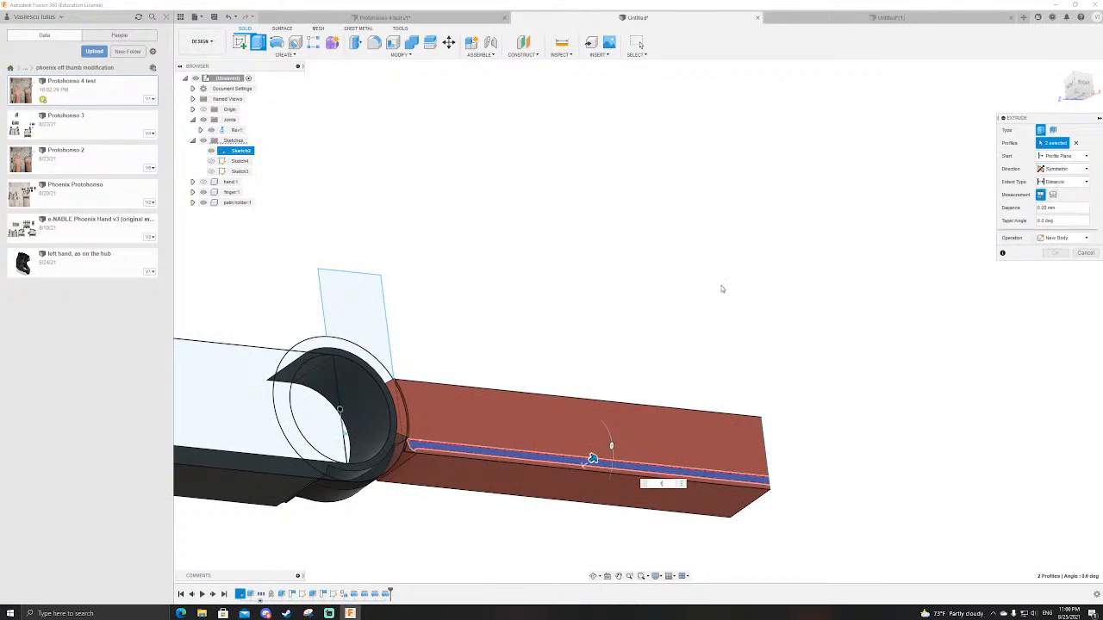
type("1")
scroll(679, 307, "down", 3)
scroll(785, 440, "up", 3)
middle_click_drag(785, 441, 691, 446, "shift")
middle_click_drag(618, 414, 678, 439, "shift")
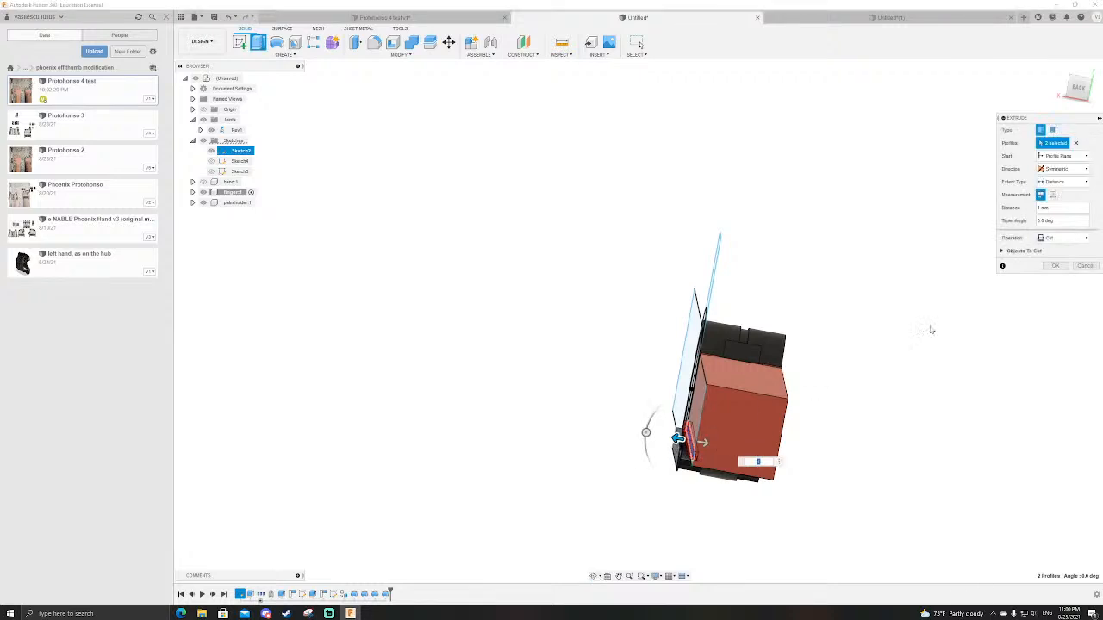
Step: Switch the extrusion to one side with a start offset of -11 mm and cut the channel through the finger
left_click(1062, 169)
left_click(1062, 182)
left_click(1062, 156)
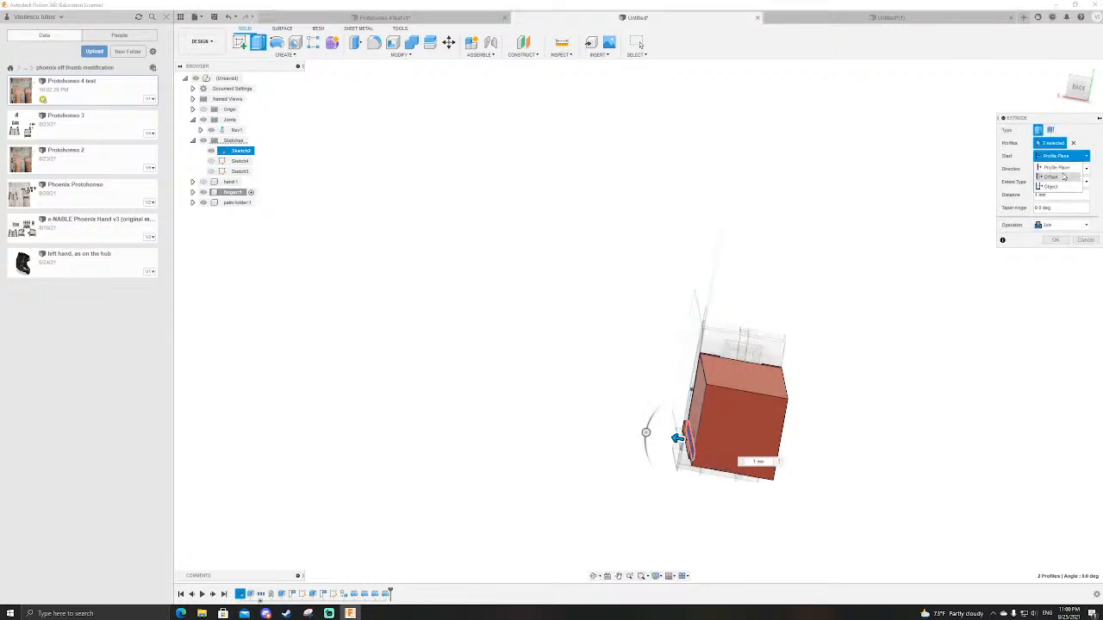
scroll(750, 383, "up", 4)
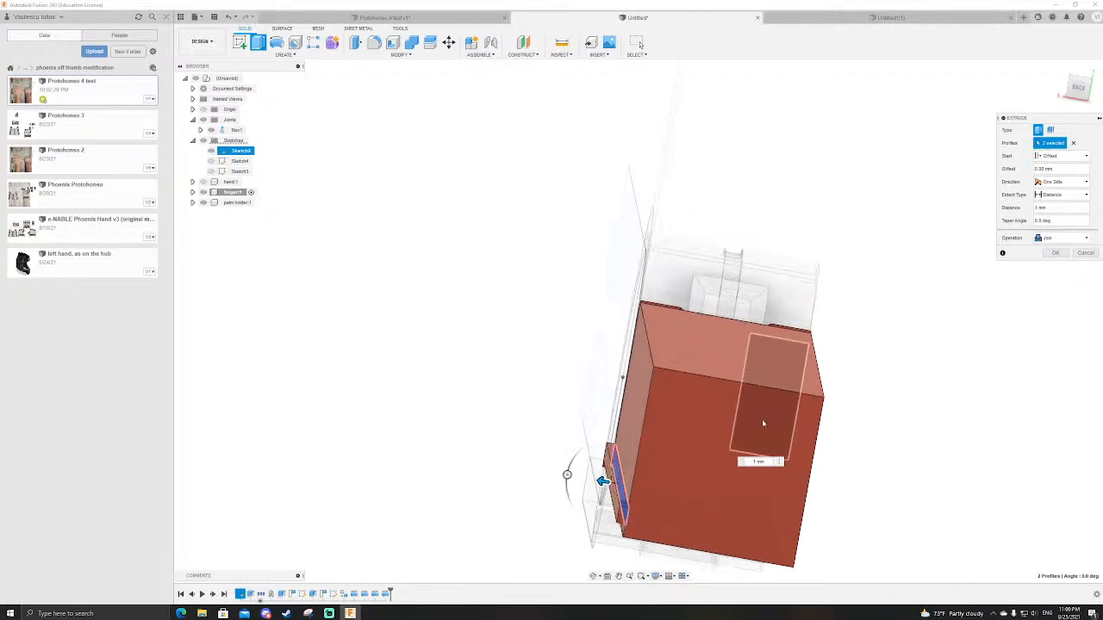
left_click(1059, 170)
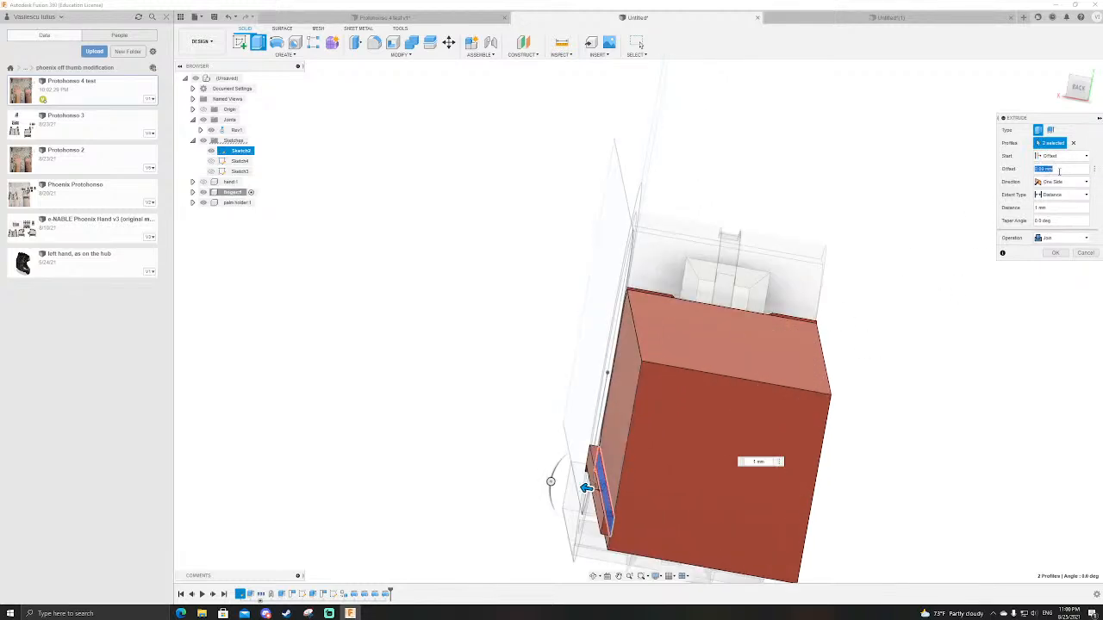
scroll(729, 204, "down", 2)
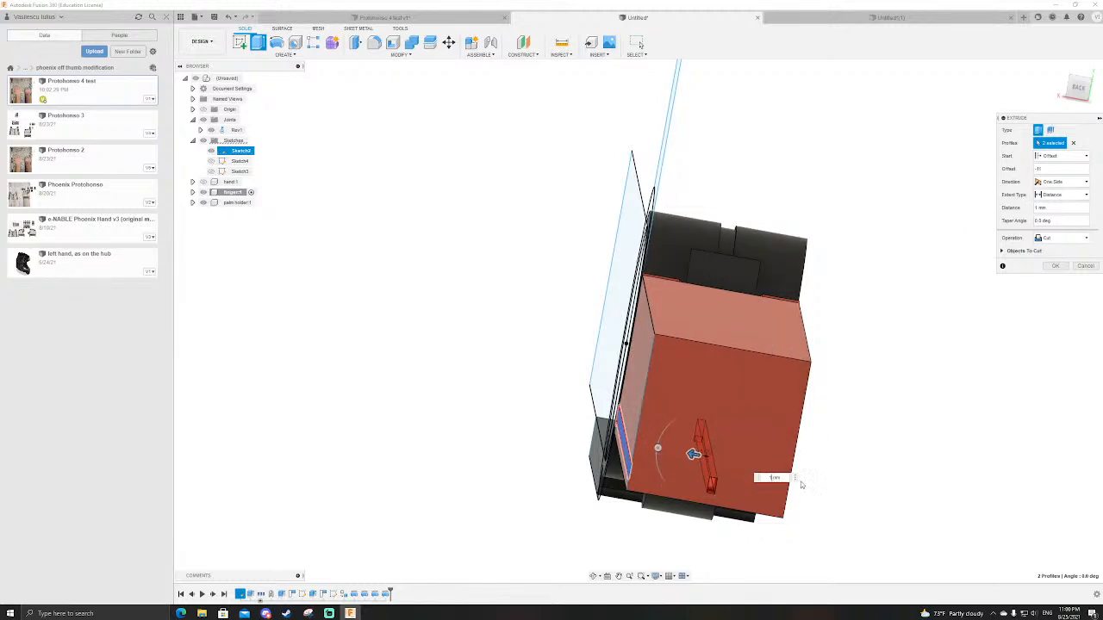
middle_click_drag(839, 488, 841, 443, "shift")
key("Return")
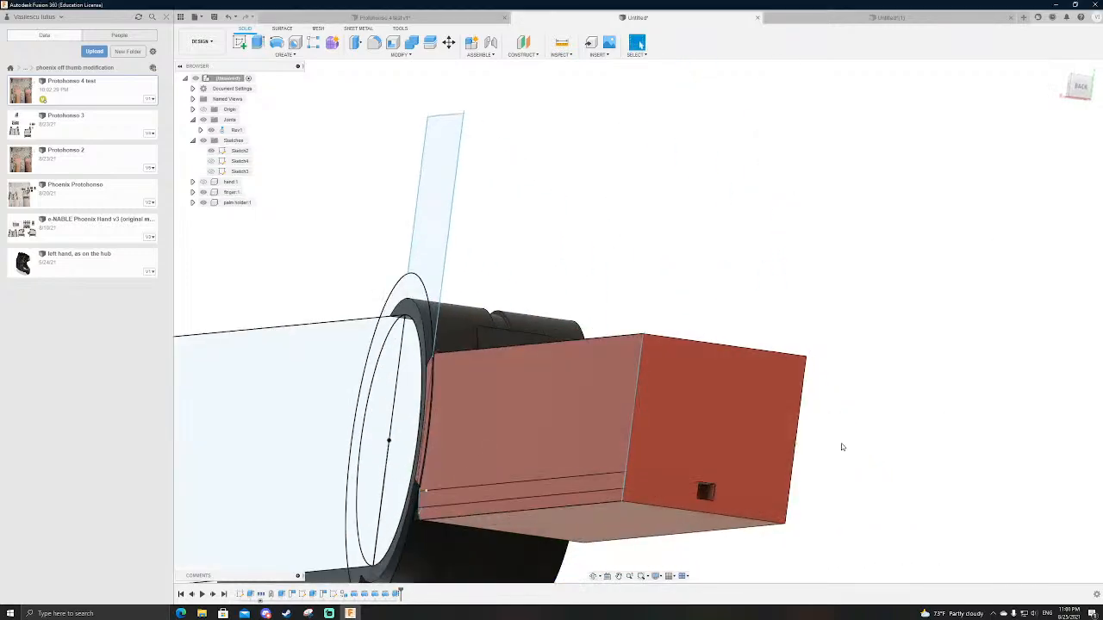
Step: Examine the channel's openings at the finger's far end and where the finger meets the palm holder's ring
scroll(841, 442, "down", 3)
scroll(841, 443, "up", 3)
middle_click_drag(777, 535, 825, 480, "shift")
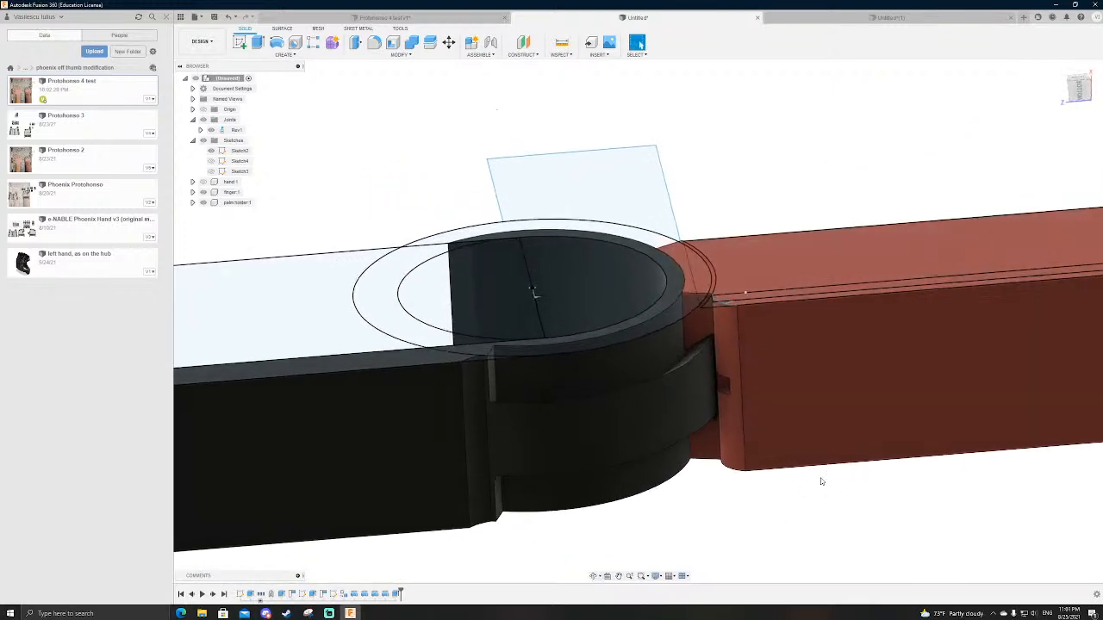
scroll(690, 394, "up", 3)
left_click(689, 392)
scroll(597, 428, "down", 4)
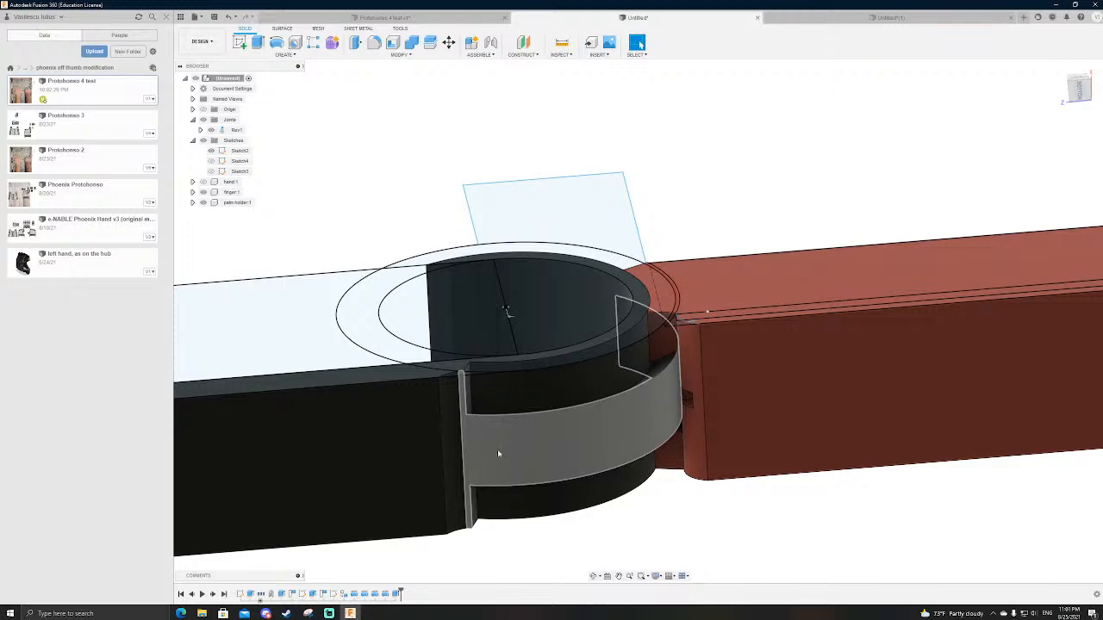
middle_click_drag(528, 453, 566, 364, "shift")
Step: Start a sketch on the palm holder's flat bottom face and draw a 2 mm square near the joint ring
scroll(478, 431, "down", 4)
scroll(469, 461, "up", 2)
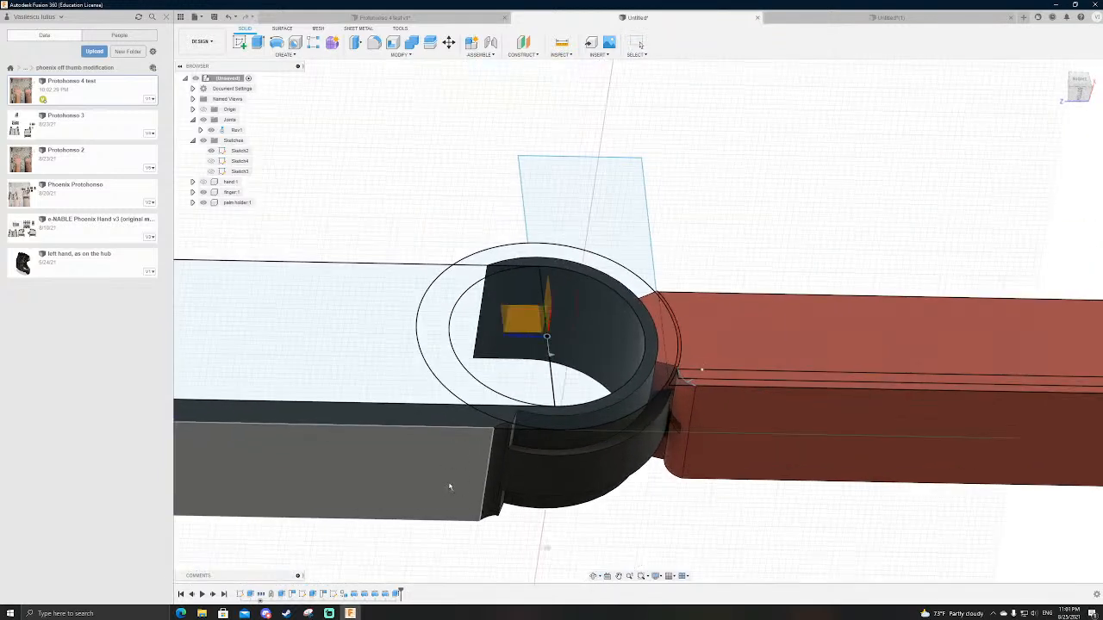
left_click(451, 485)
scroll(634, 420, "up", 4)
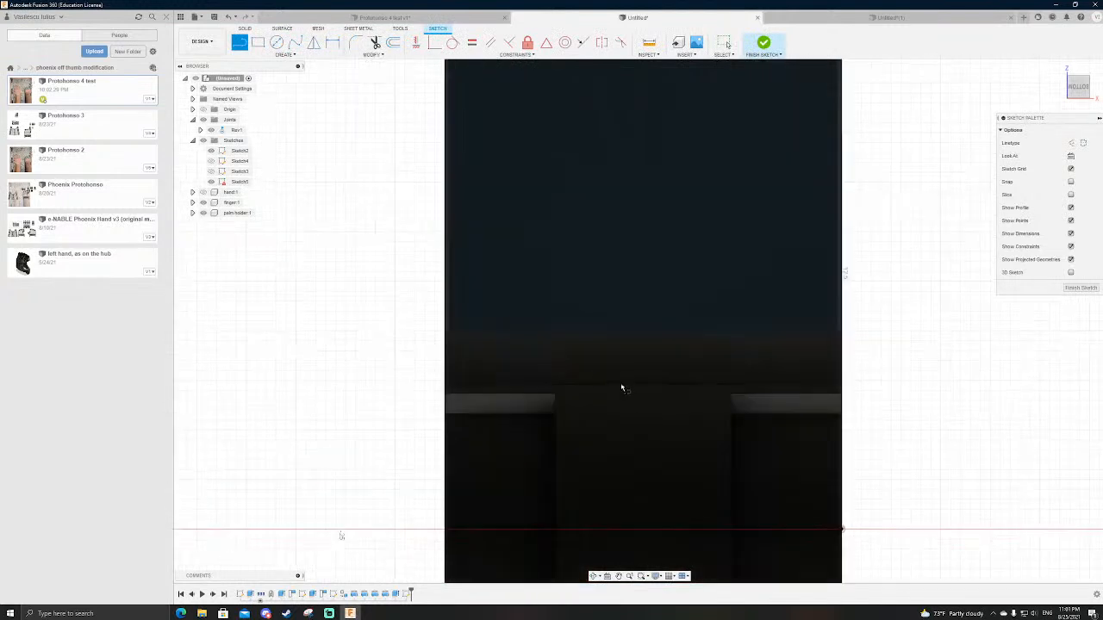
key("r")
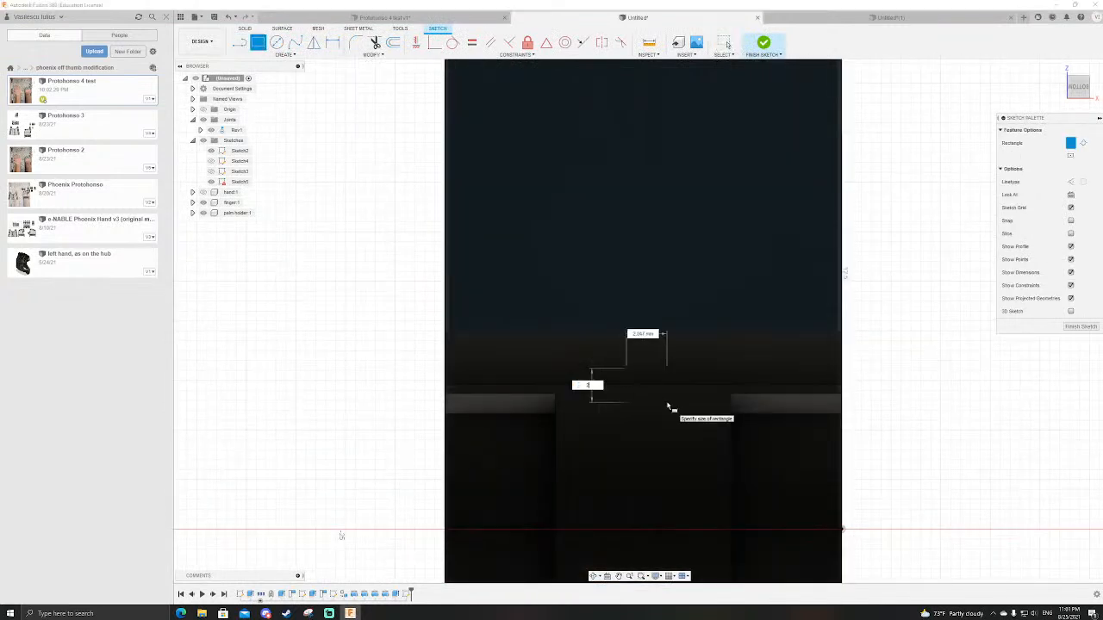
left_click(669, 407)
key("Escape")
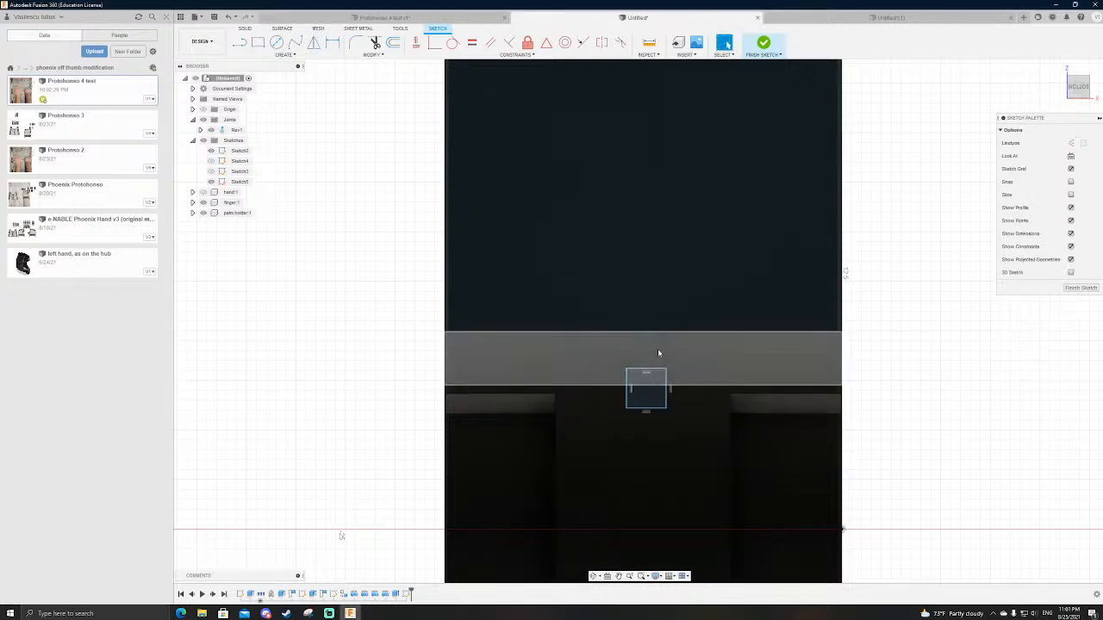
Step: Centre the square with a vertical line joining the midpoints of its upper edge and the holder's edge above it
key("l")
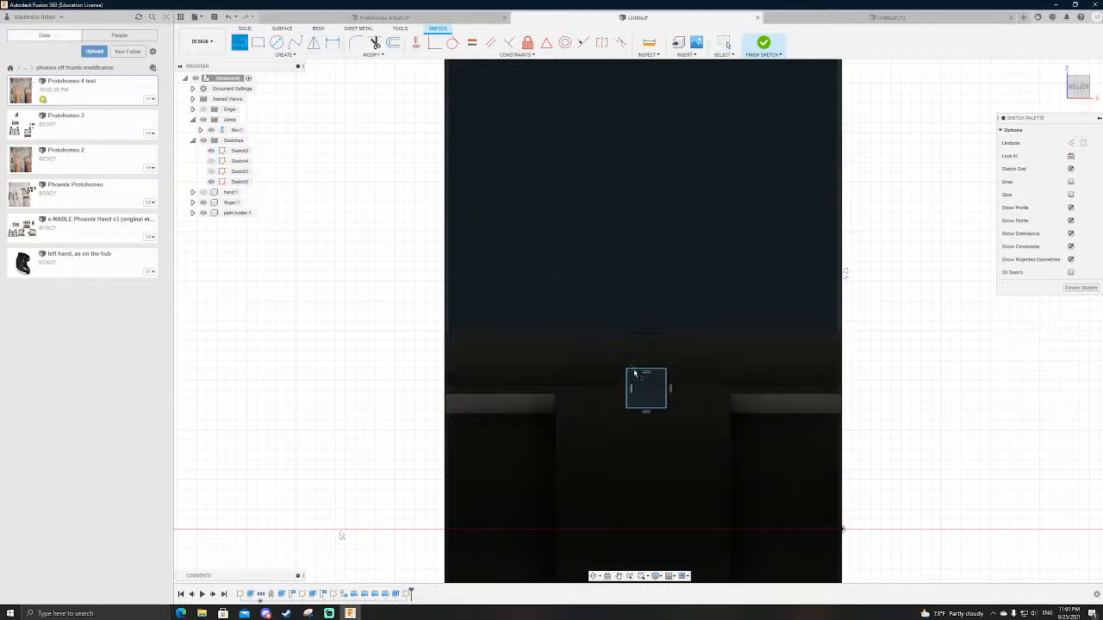
left_click(645, 369)
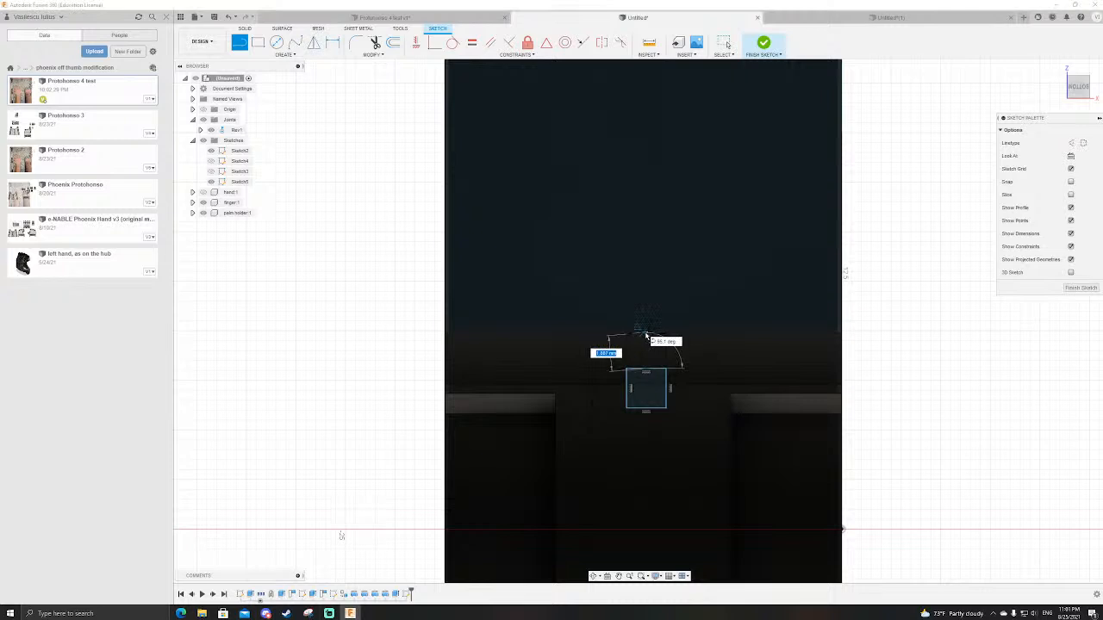
double_click(647, 335)
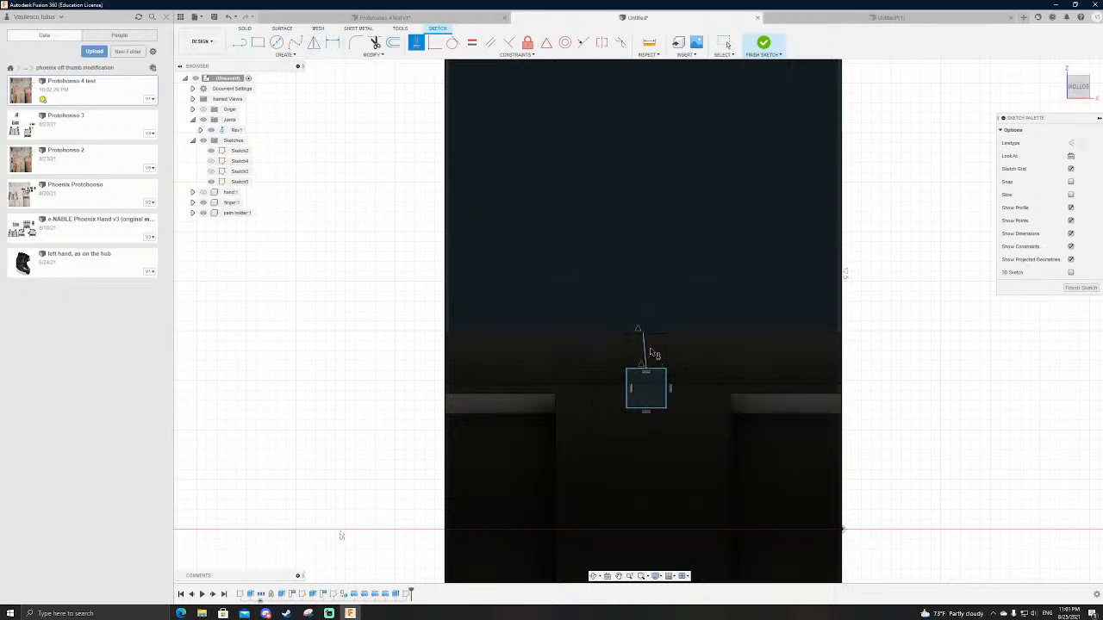
key("Escape")
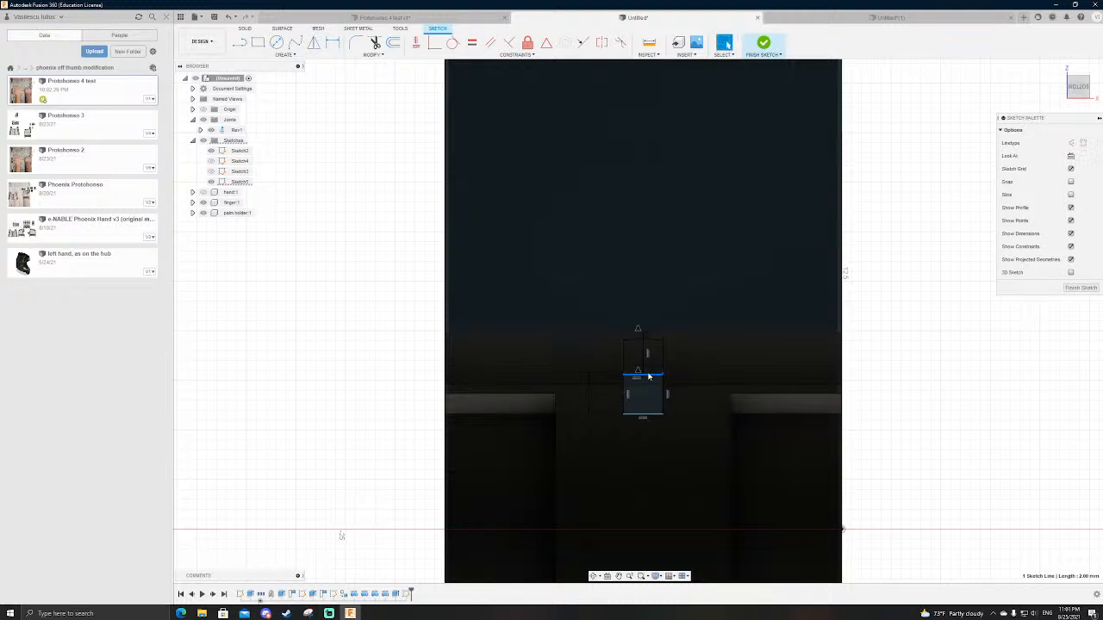
Step: Finish the sketch and extrude the square profile as a cut into the palm holder
key("e")
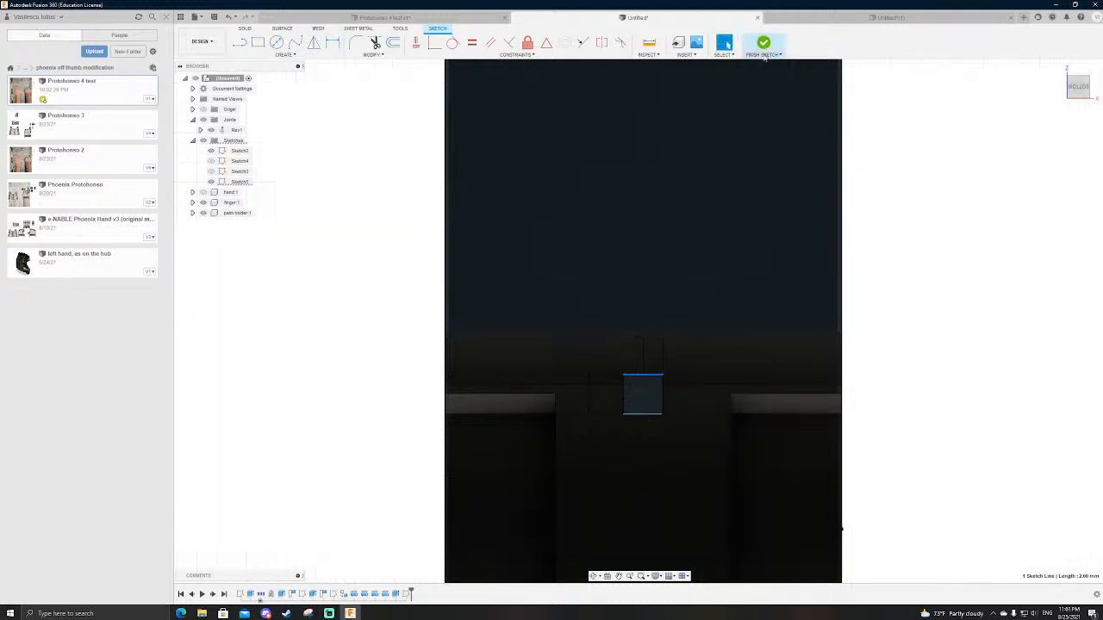
left_click(661, 398)
mouse_move(904, 370)
middle_mouse_down("shift")
mouse_move(835, 350)
mouse_move(786, 391)
mouse_move(811, 411)
middle_mouse_up("shift")
left_click_drag(817, 403, 897, 412)
middle_click_drag(897, 414, 948, 412, "shift")
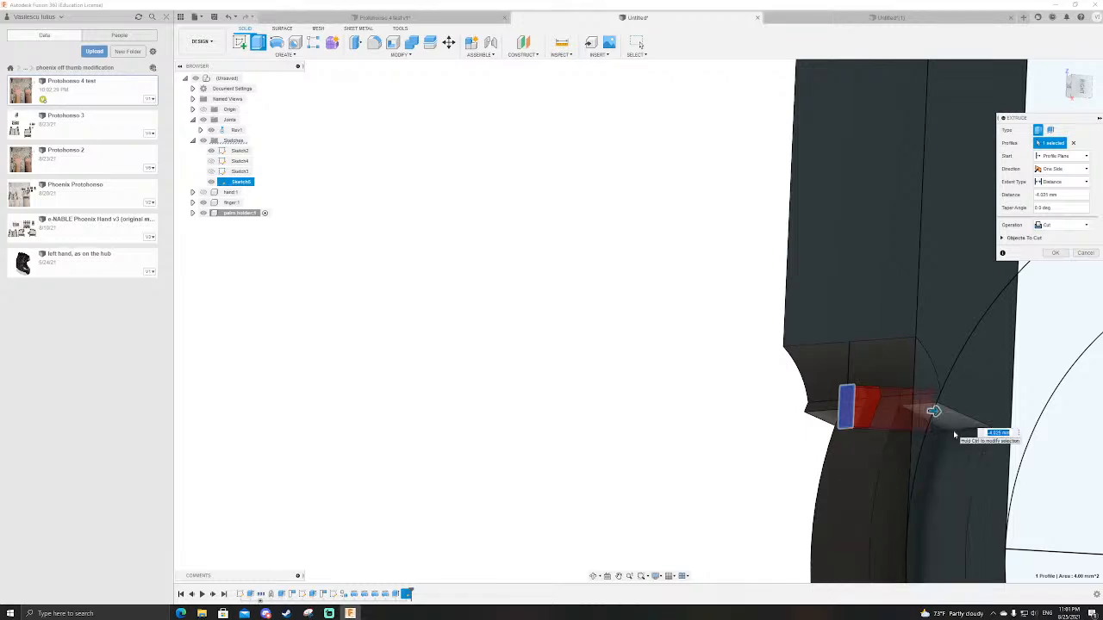
key("Return")
Step: Examine the square hole in the palm holder and its alignment with the ring's groove and the finger channel
scroll(923, 419, "up", 2)
middle_click_drag(924, 418, 795, 374, "shift")
scroll(795, 389, "up", 5)
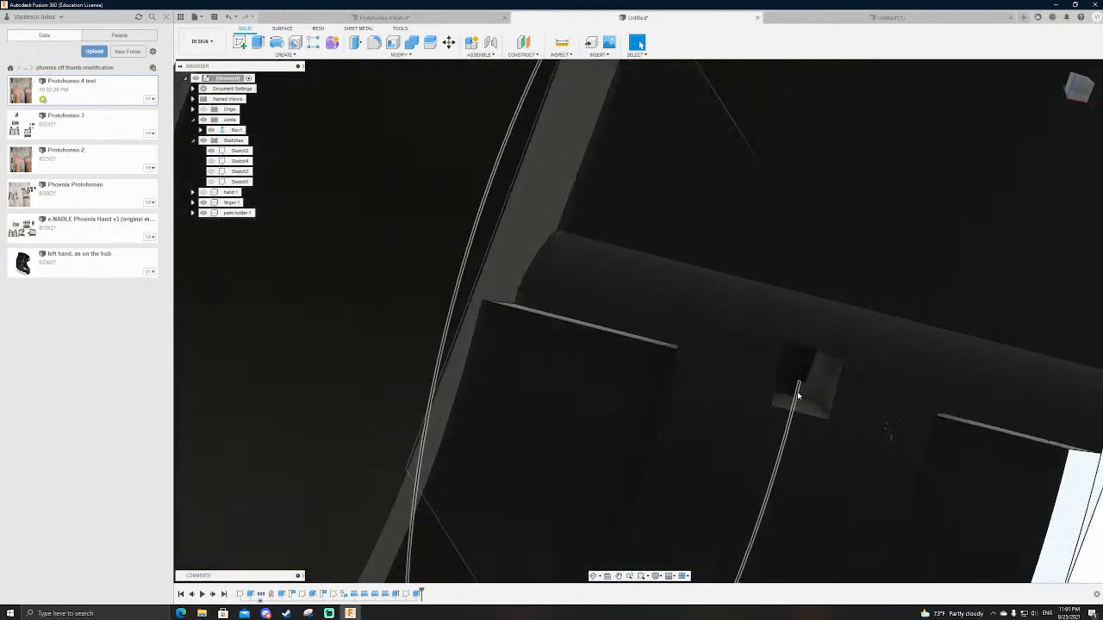
left_click(813, 393)
scroll(810, 391, "down", 6)
middle_click_drag(808, 387, 871, 439, "shift")
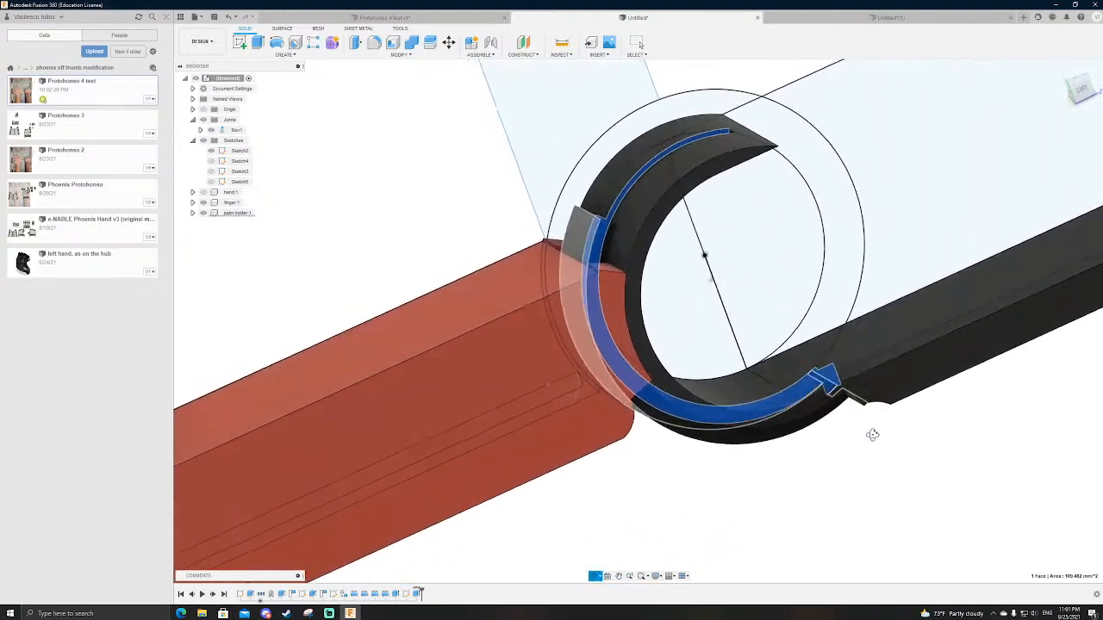
left_click(492, 164)
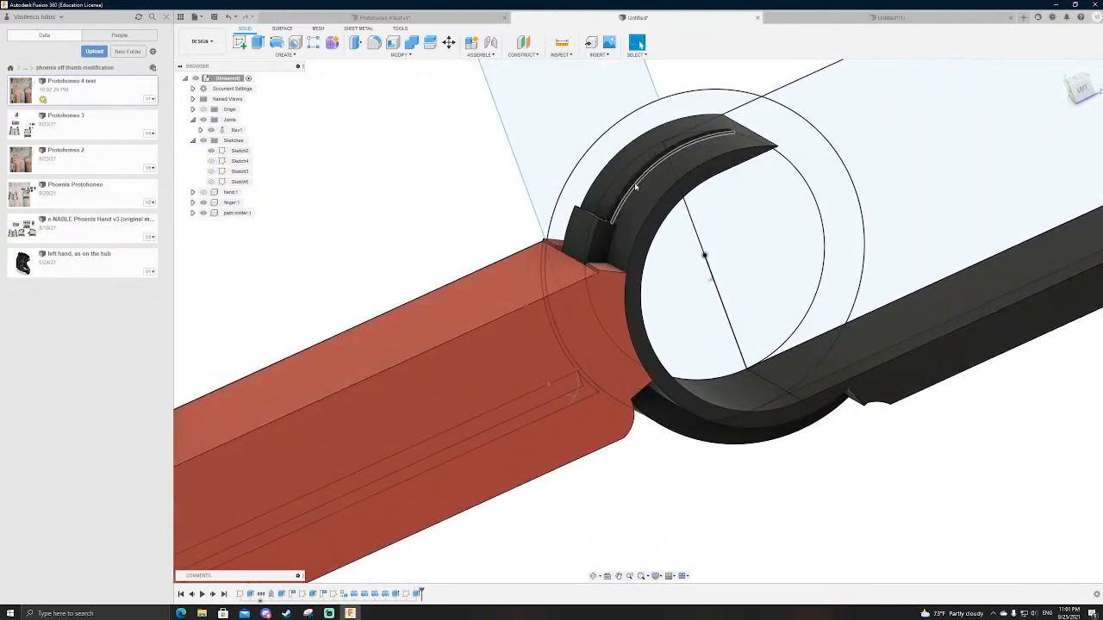
scroll(624, 191, "down", 3)
left_click(1084, 88)
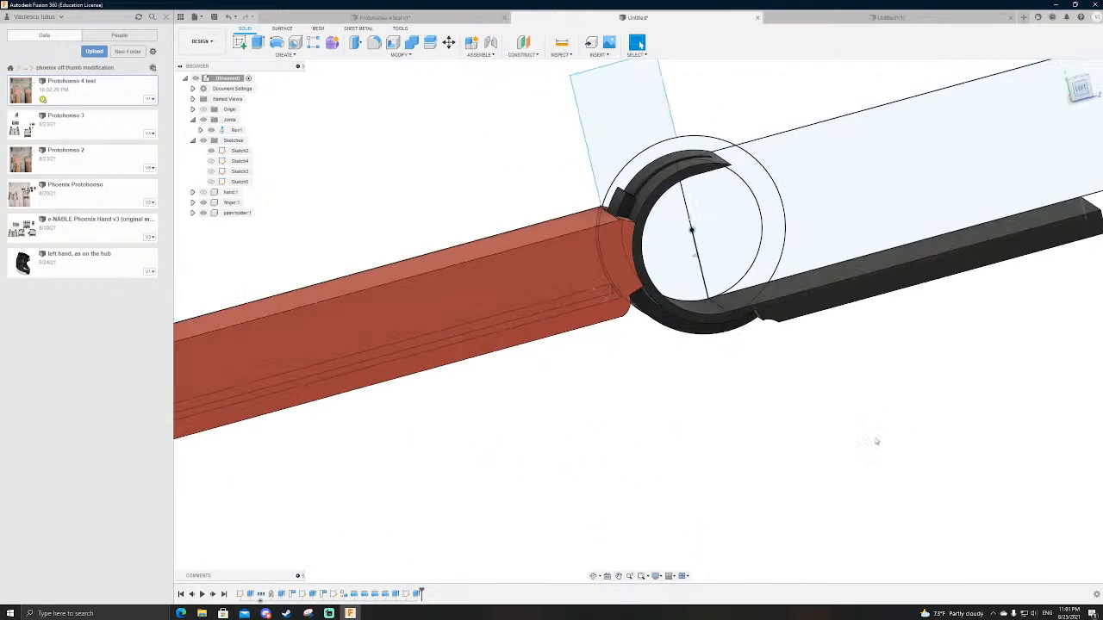
middle_click_drag(768, 480, 762, 463, "shift")
scroll(761, 462, "up", 5)
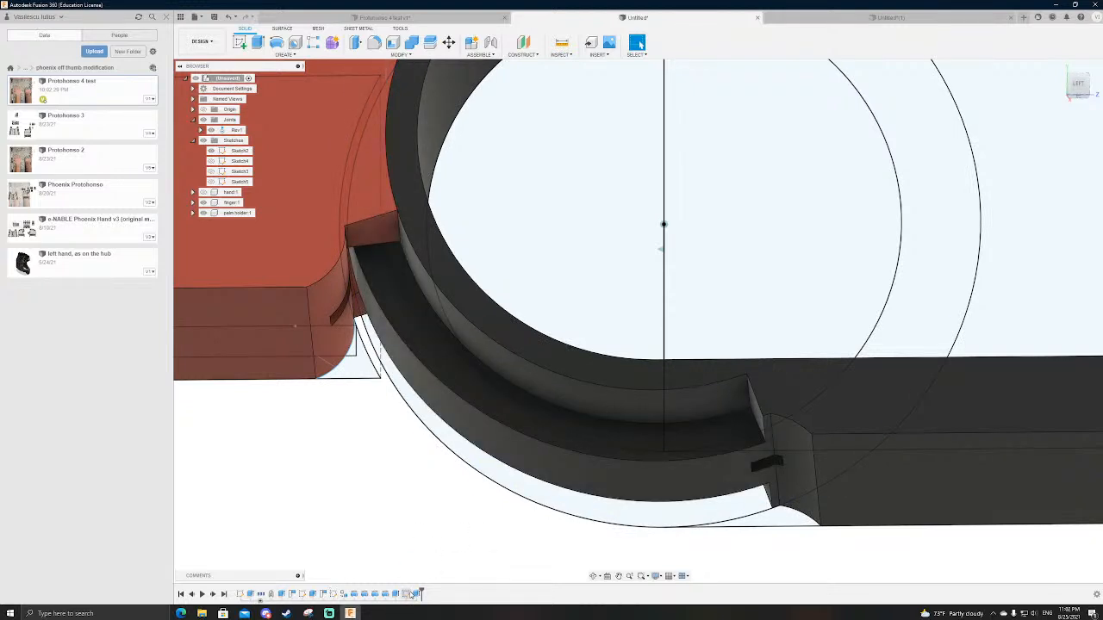
Step: Open the earlier dovetail profile sketch for editing and hide the palm holder body covering it
double_click(336, 594)
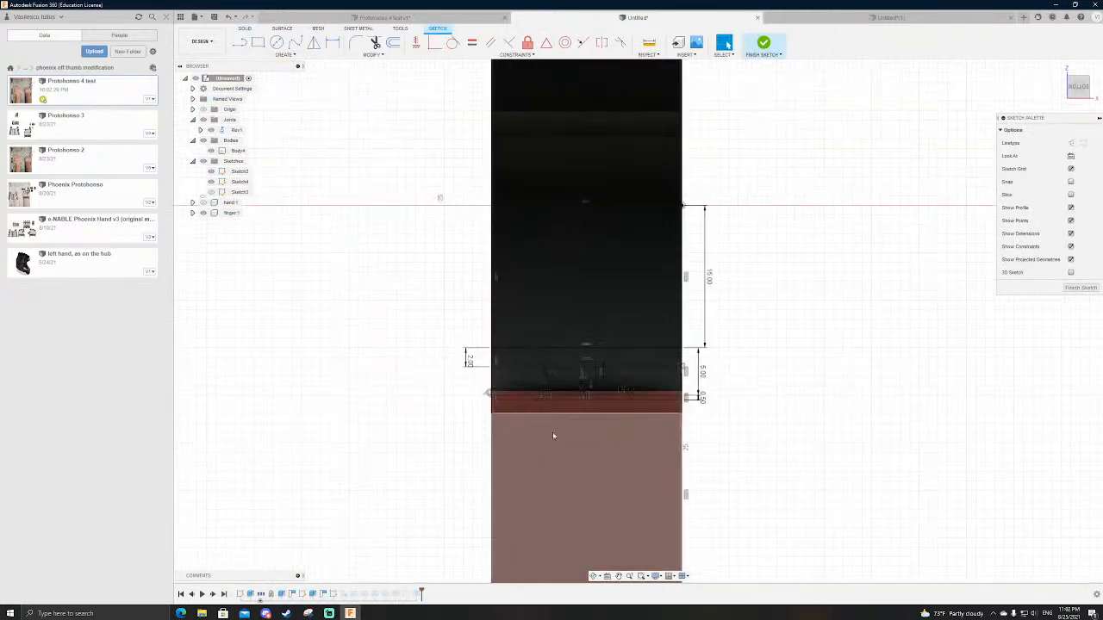
scroll(576, 386, "up", 6)
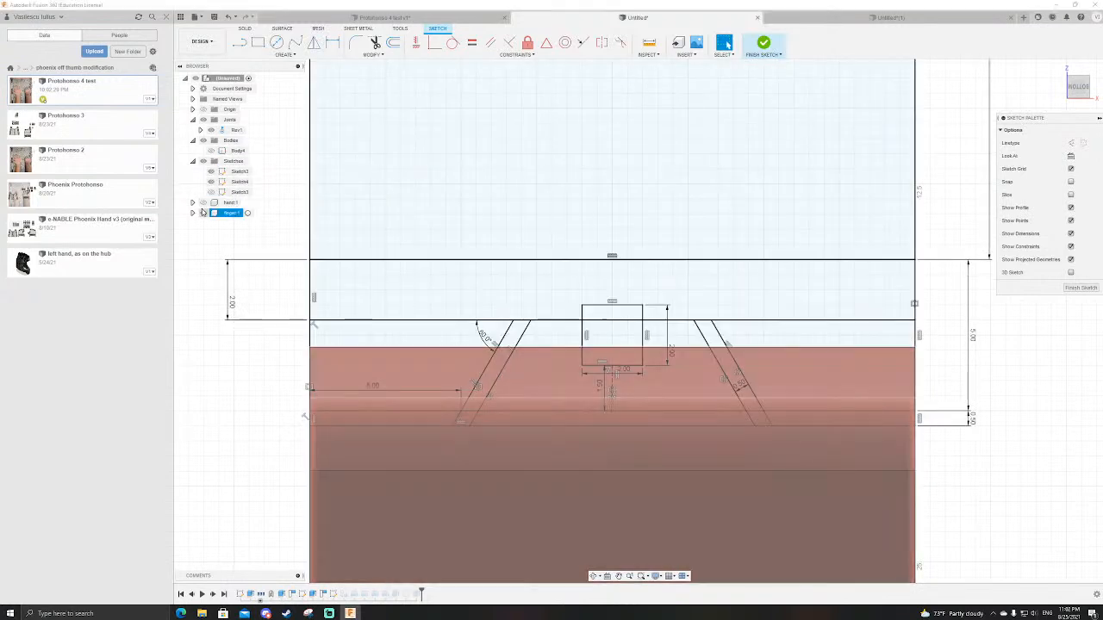
scroll(565, 238, "down", 3)
scroll(565, 239, "up", 3)
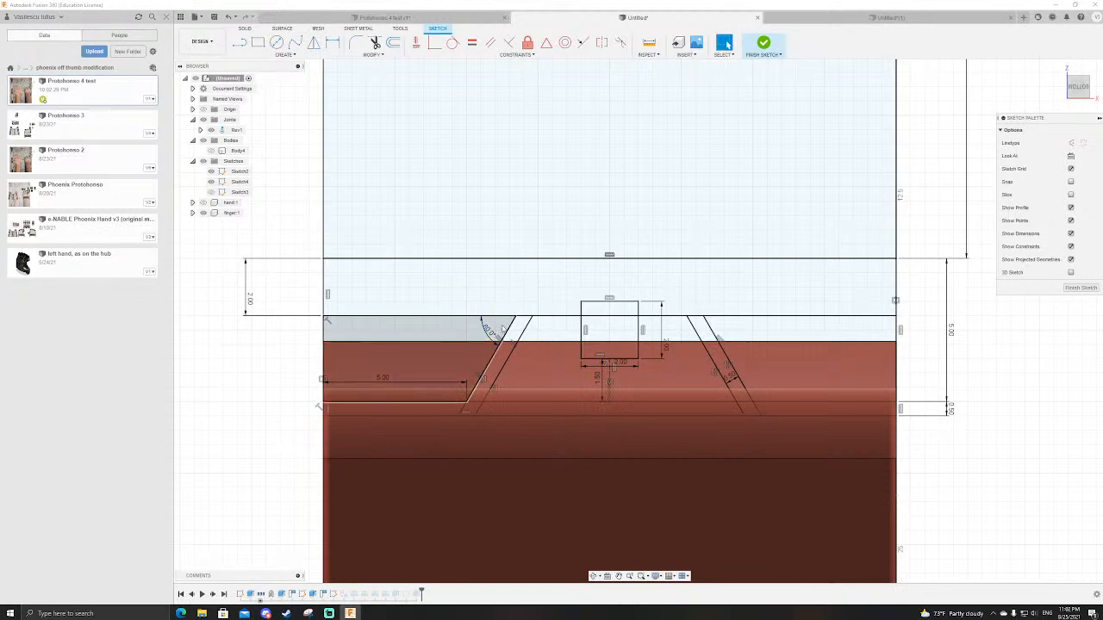
Step: Draw a rectangle about 2 mm wide and 1 mm high below the sketch's square, from the dovetail's base line, and finish the sketch
key("r")
scroll(604, 391, "up", 6)
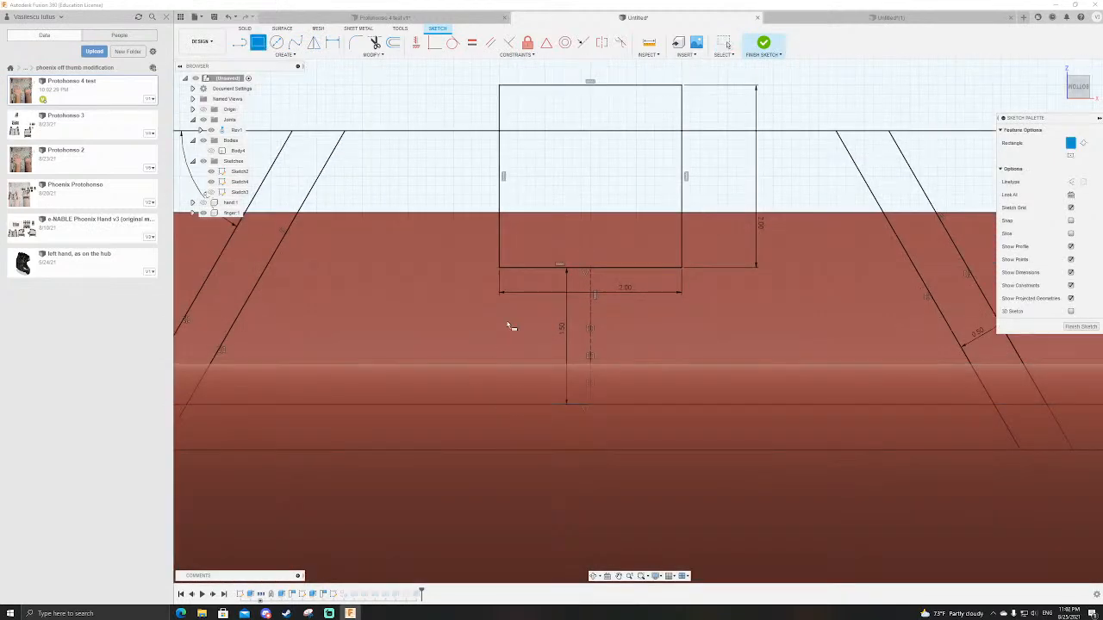
left_click(501, 409)
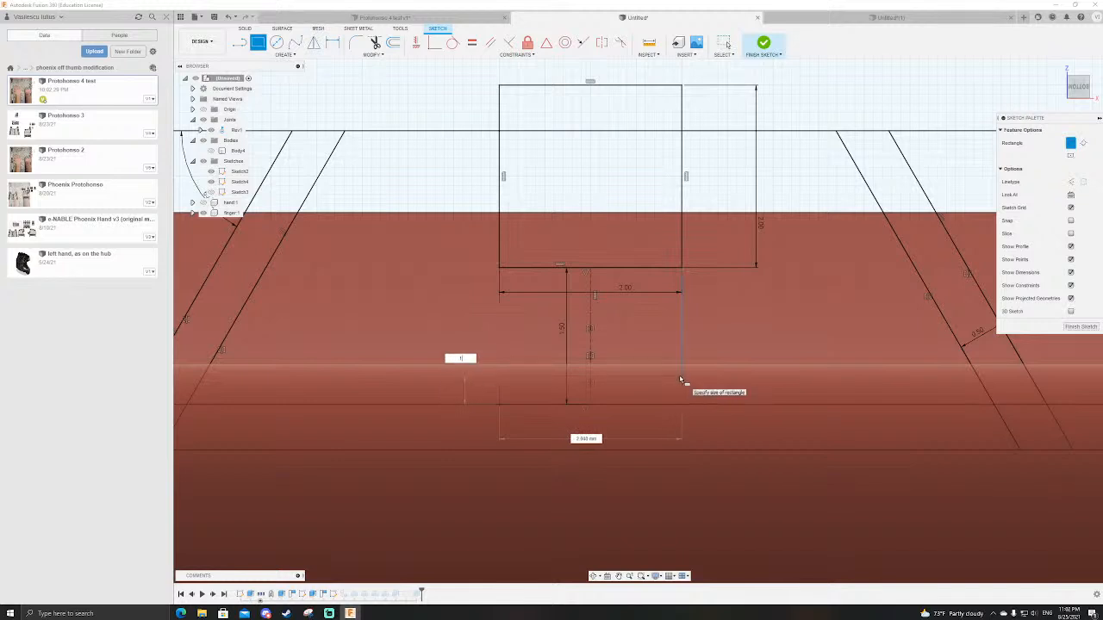
type("1")
key("Return")
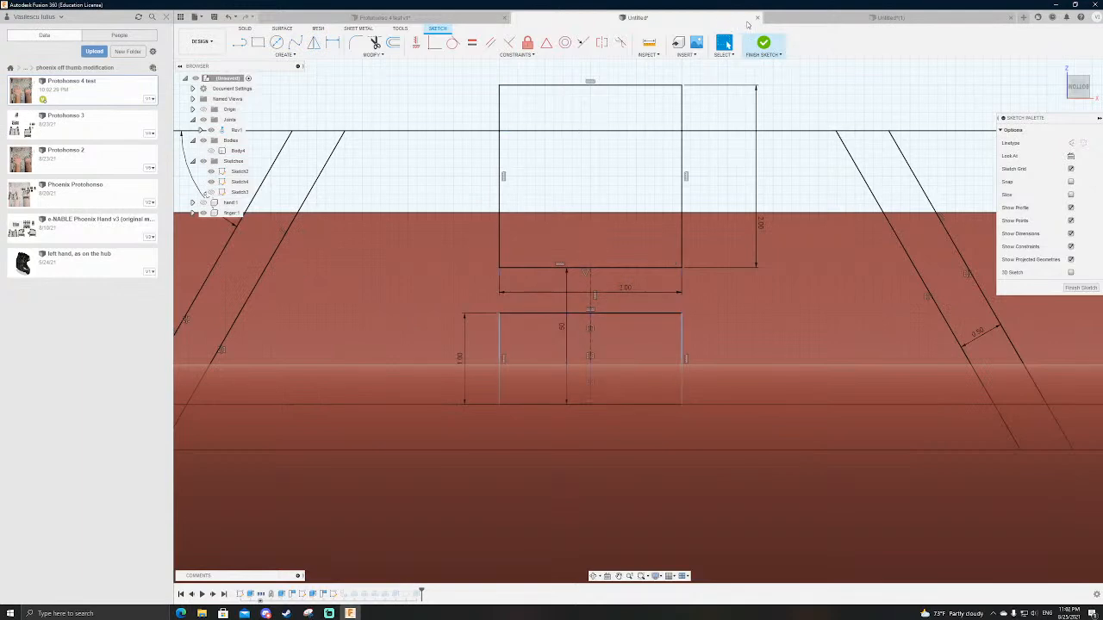
left_click(769, 47)
scroll(693, 336, "down", 5)
mouse_move(694, 322)
middle_mouse_down("shift")
mouse_move(692, 312)
mouse_move(717, 312)
mouse_move(681, 303)
mouse_move(694, 313)
mouse_move(685, 349)
mouse_move(920, 268)
middle_mouse_up("shift")
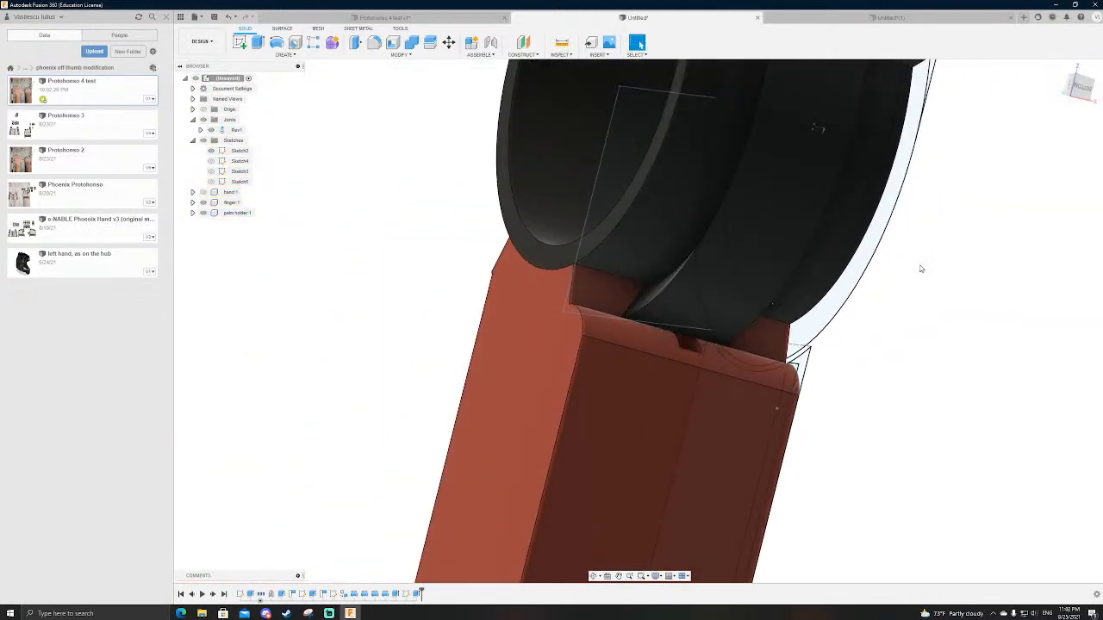
Step: Create a section analysis parallel to the joint's flat side, with its cutting plane offset into the finger and palm holder
middle_click_drag(849, 383, 858, 265, "shift")
scroll(856, 179, "up", 10)
middle_click_drag(794, 232, 900, 290, "shift")
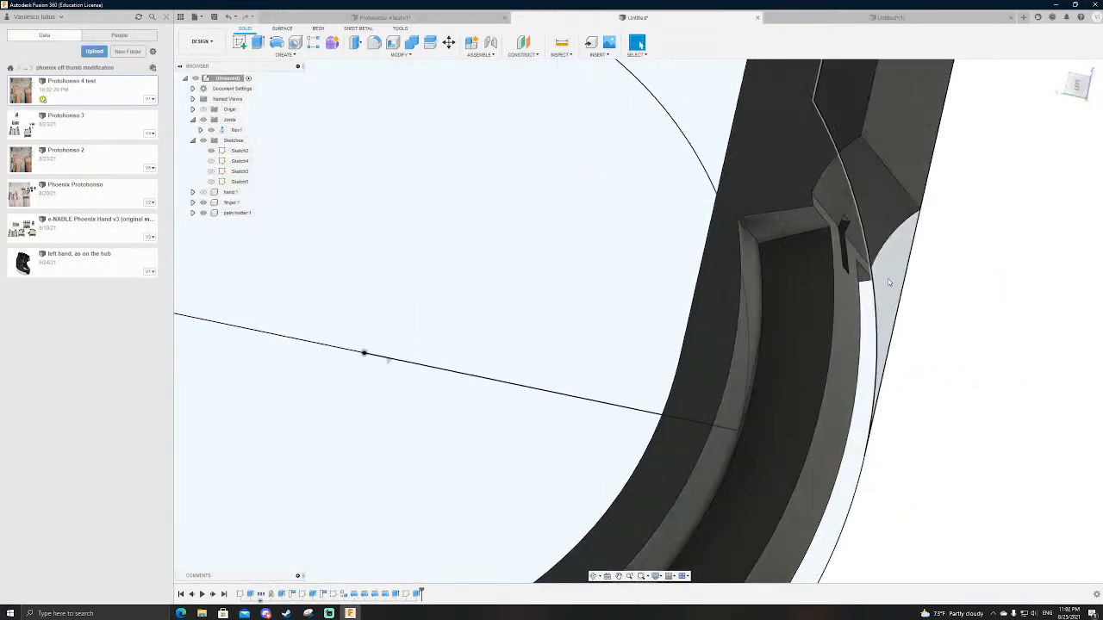
scroll(831, 253, "down", 5)
scroll(719, 168, "down", 1)
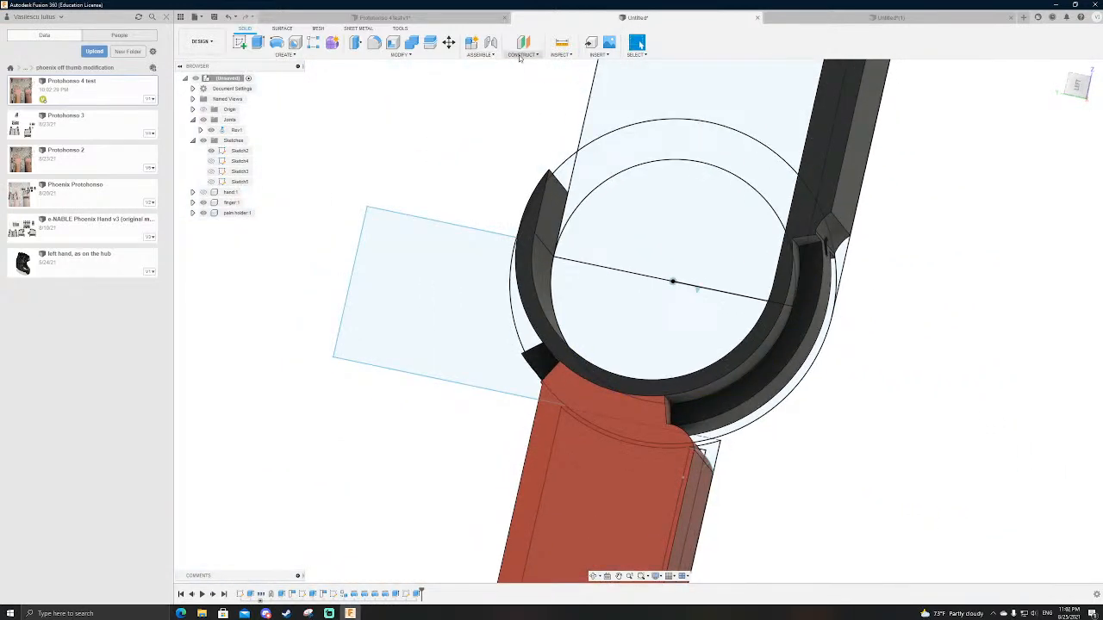
left_click(514, 55)
left_click(561, 55)
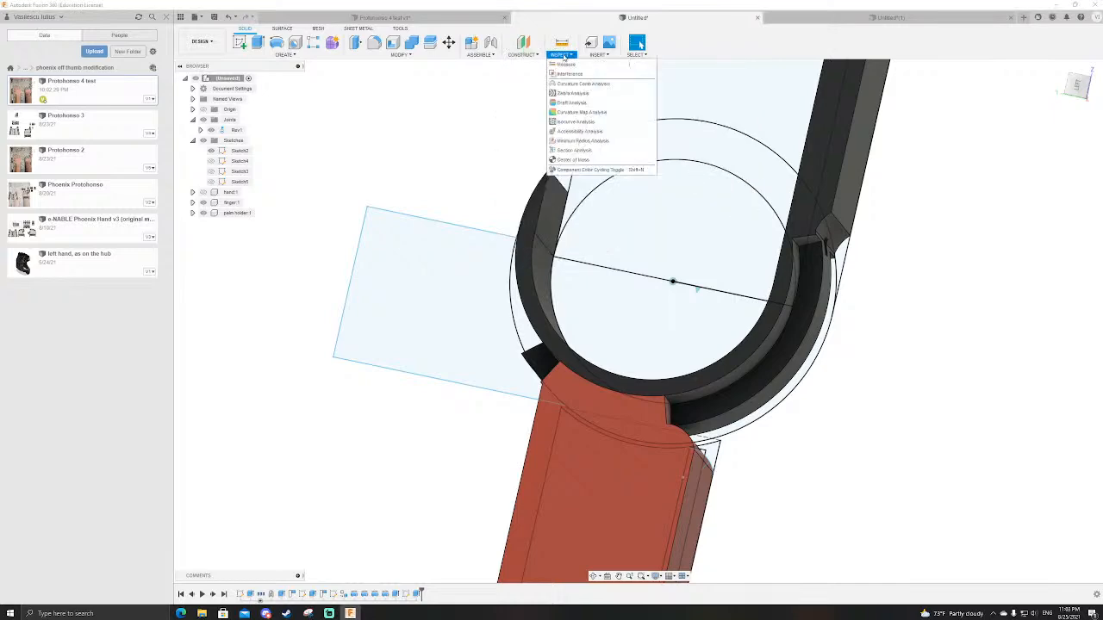
left_click(586, 152)
left_click(873, 247)
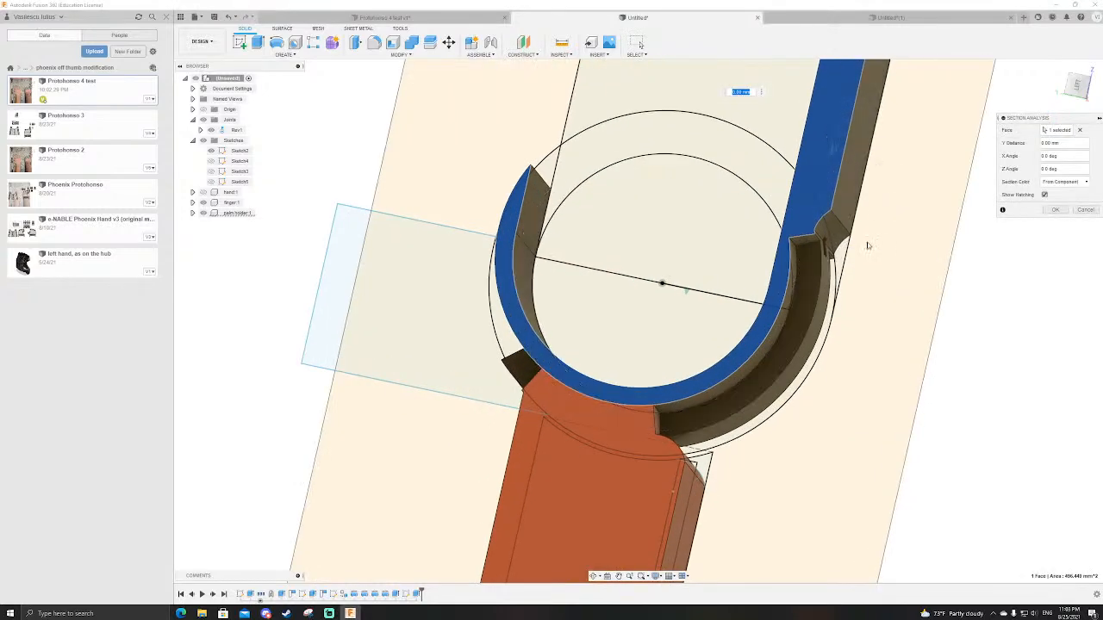
middle_click_drag(873, 246, 835, 255, "shift")
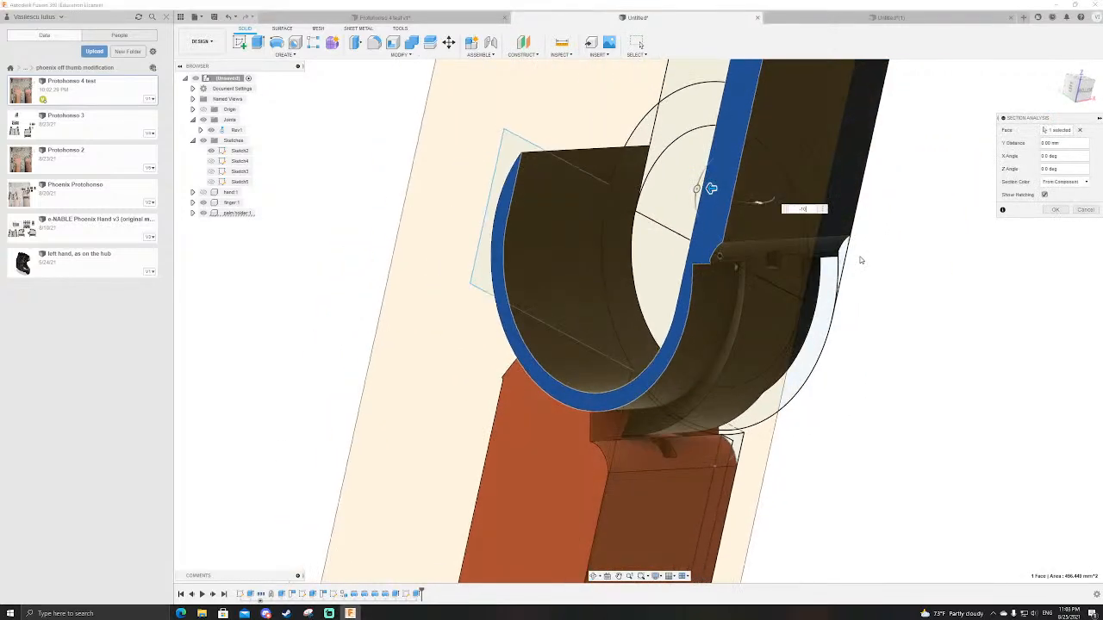
key("Return")
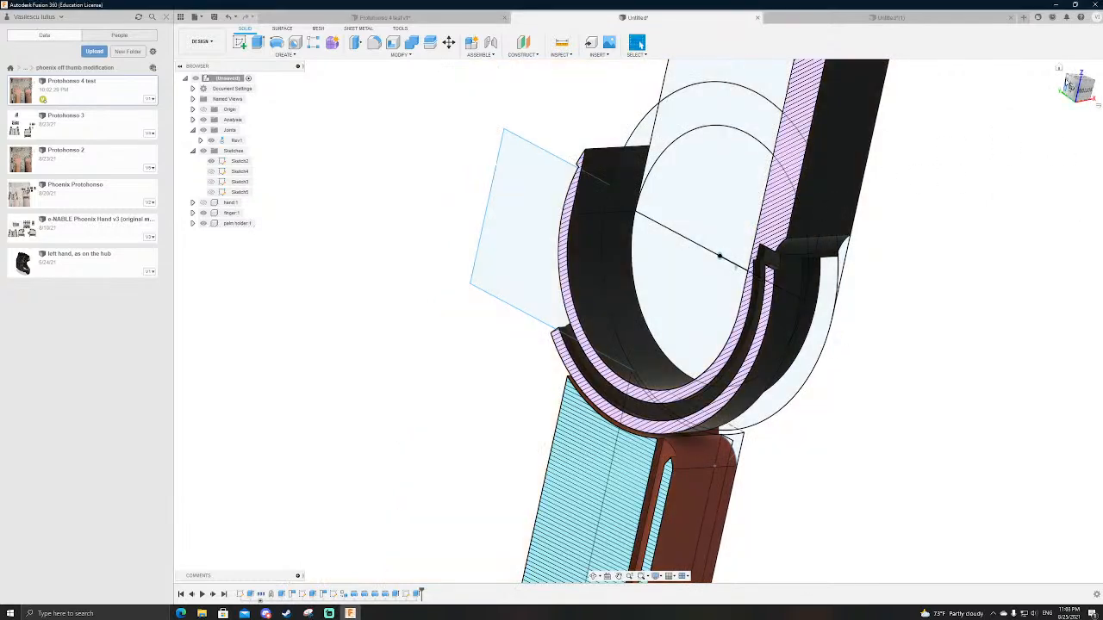
Step: Examine the sectioned joint in the left, back and right views and list the document's analyses
left_click(1071, 89)
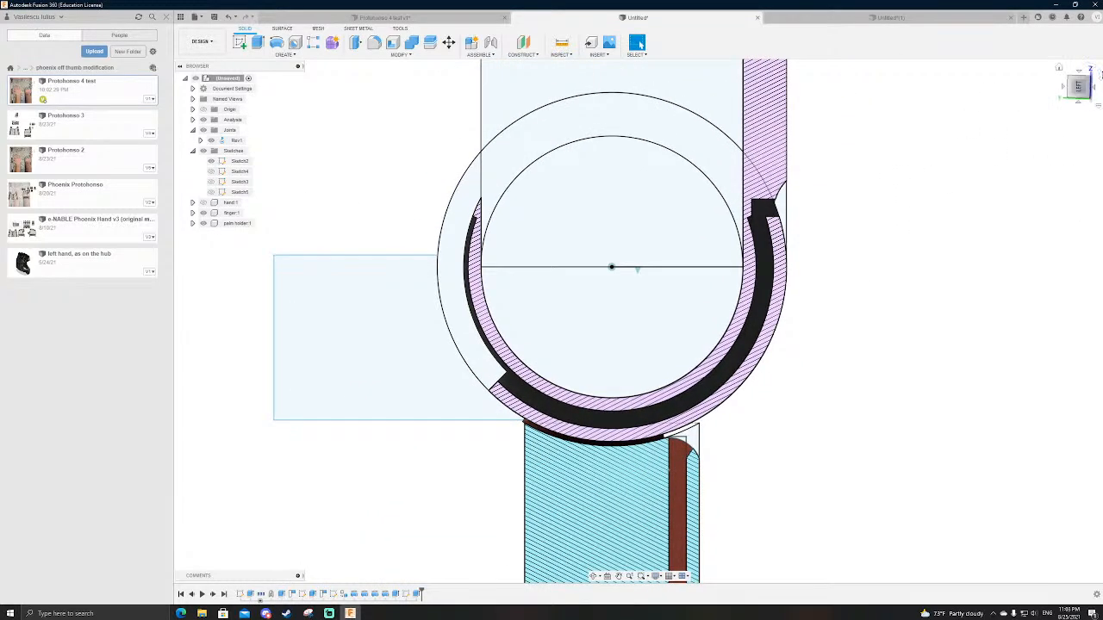
left_click(1100, 75)
left_click(1065, 86)
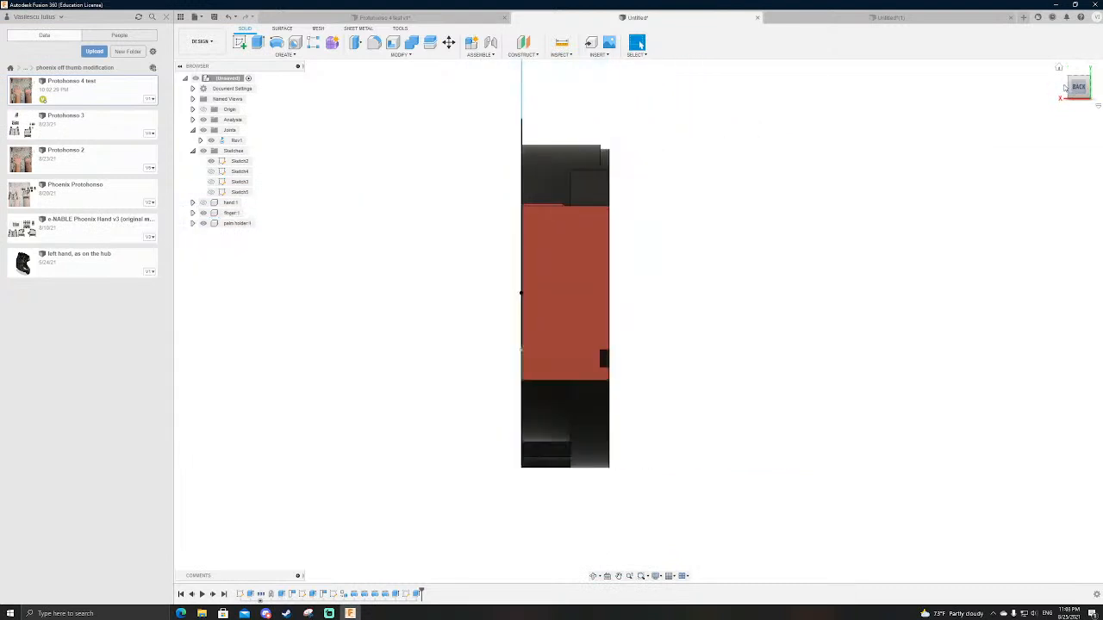
left_click(1065, 86)
middle_click_drag(372, 136, 299, 138, "shift")
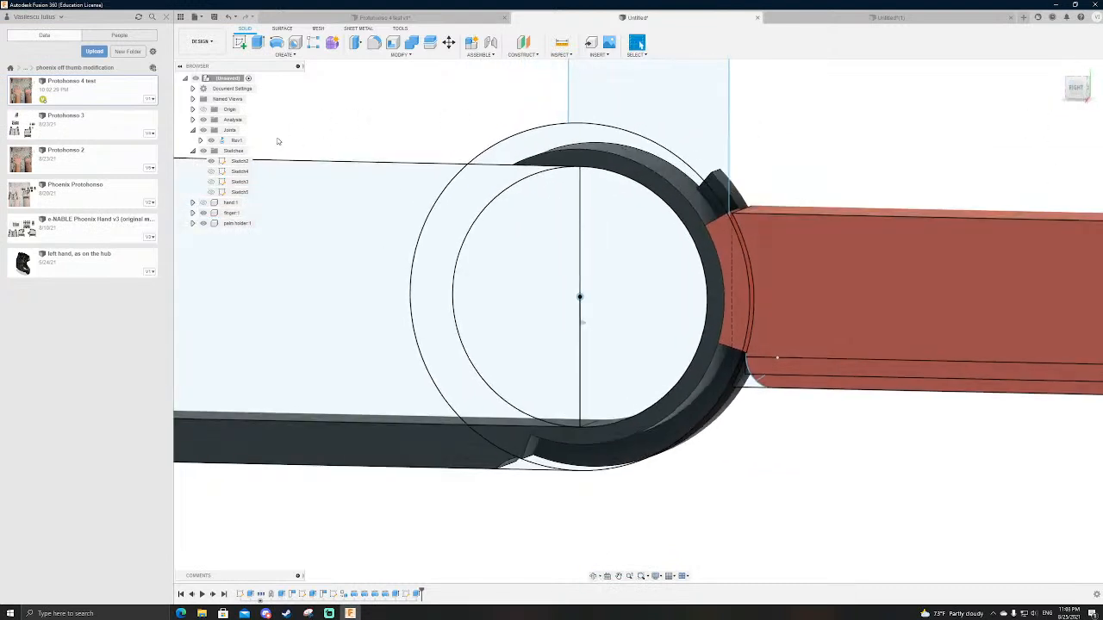
left_click(193, 120)
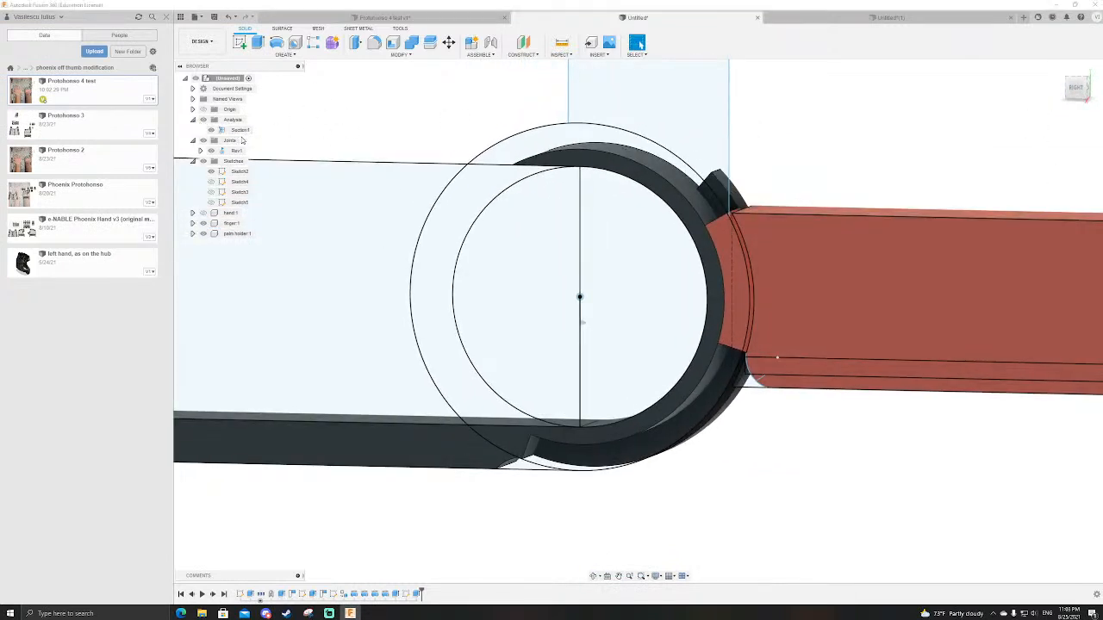
middle_click_drag(546, 115, 411, 130, "shift")
Step: Try to shift the section analysis's cutting plane along its Y distance
right_click(243, 131)
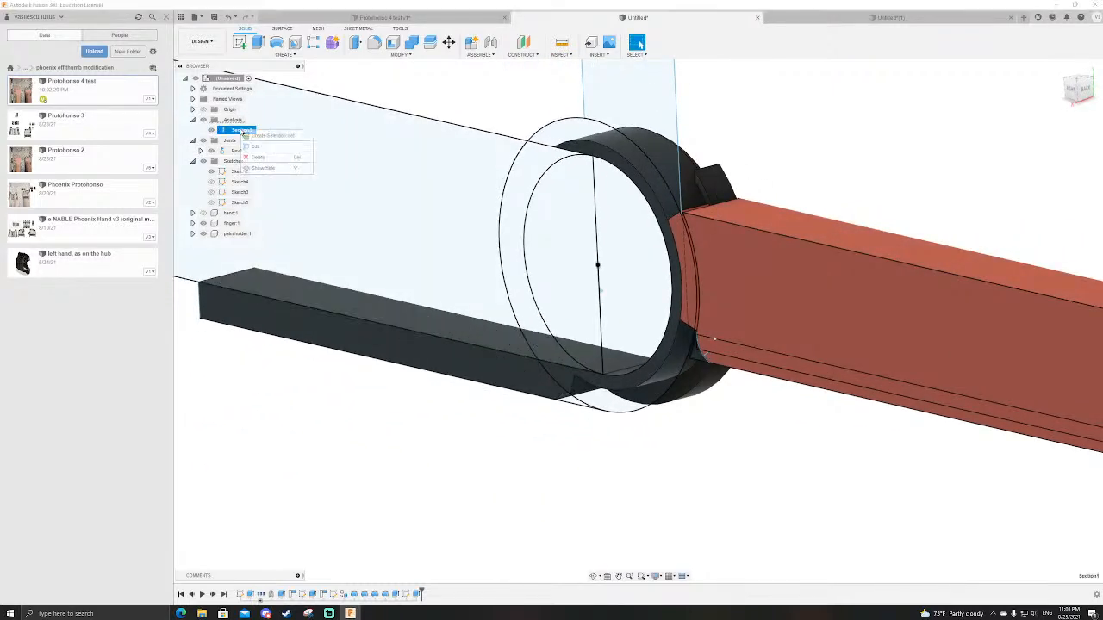
left_click(256, 147)
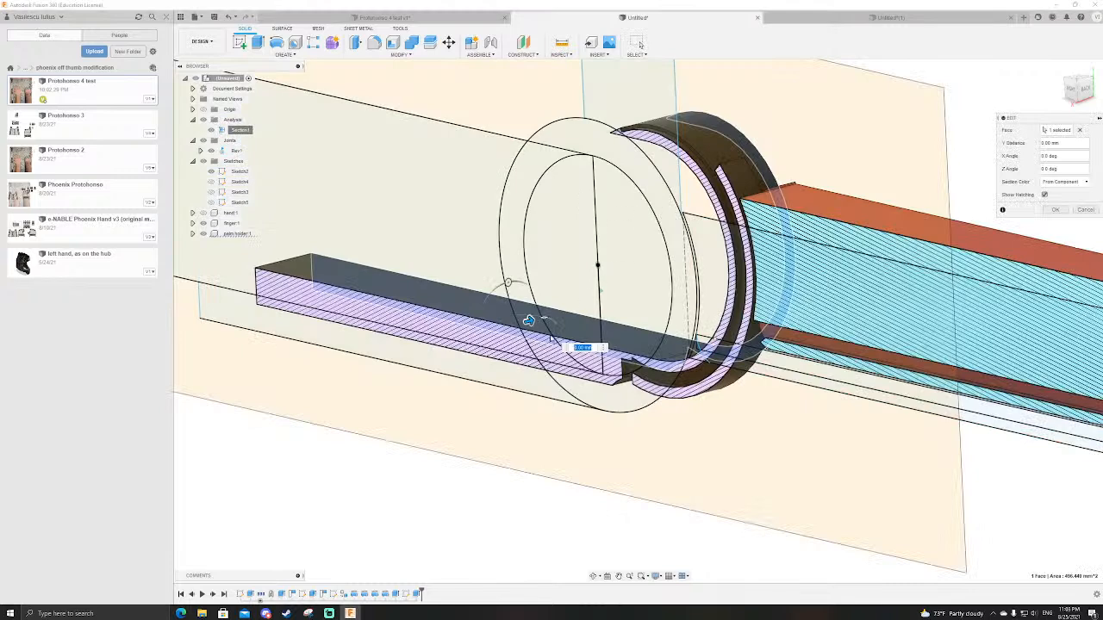
left_click_drag(529, 321, 512, 368)
key("Return")
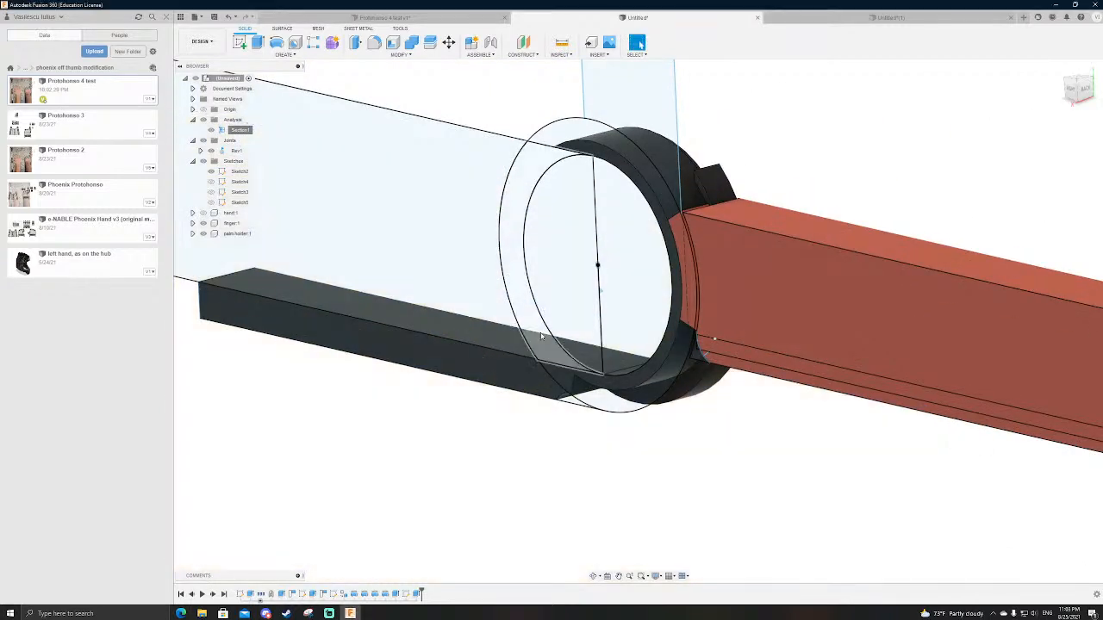
mouse_move(782, 188)
middle_mouse_down("shift")
mouse_move(807, 187)
mouse_move(721, 187)
mouse_move(640, 45)
mouse_move(797, 188)
middle_mouse_up("shift")
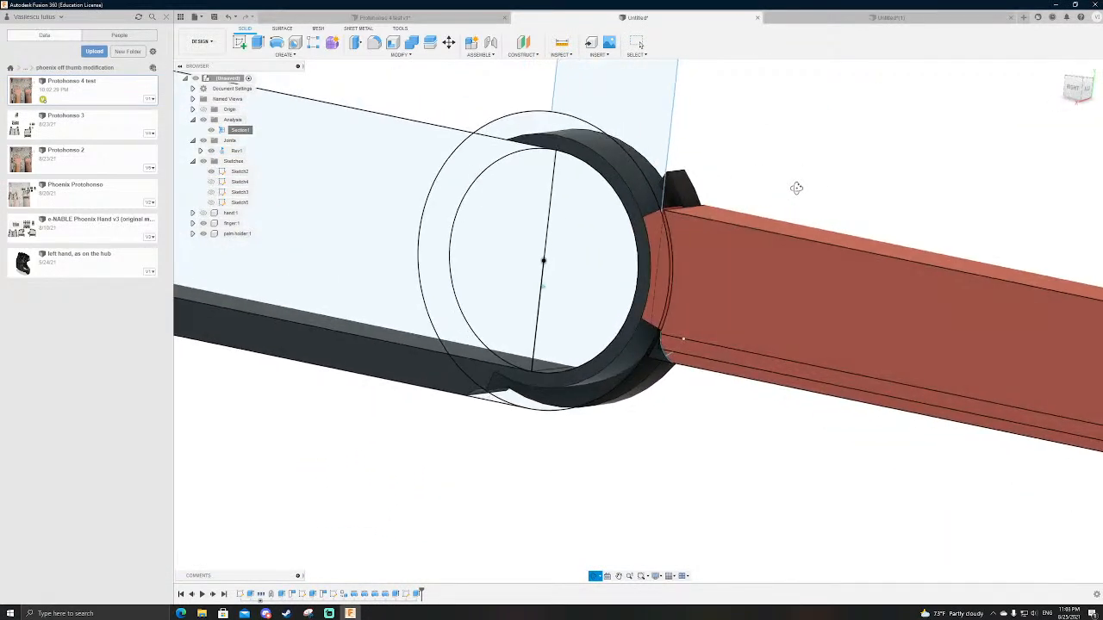
right_click(238, 131)
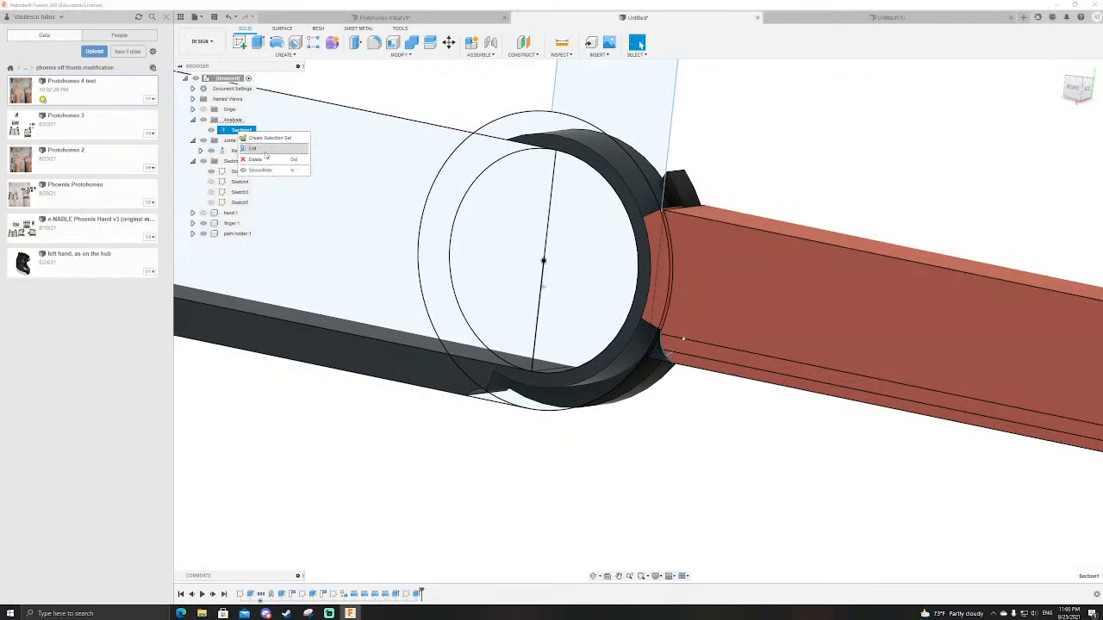
left_click(265, 150)
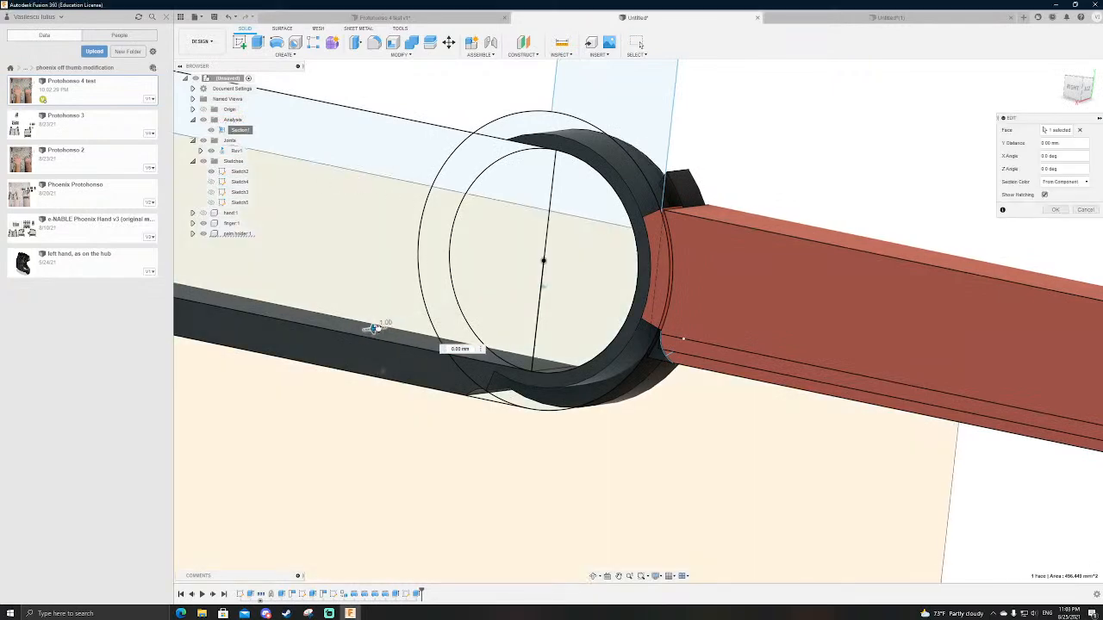
key("Escape")
Step: Examine how the straight channel meets the curved groove in the section, and hide the section analysis
mouse_move(579, 281)
middle_mouse_down("shift")
mouse_move(520, 275)
mouse_move(492, 297)
mouse_move(501, 294)
mouse_move(497, 313)
mouse_move(583, 317)
mouse_move(517, 243)
mouse_move(525, 143)
middle_mouse_up("shift")
scroll(521, 233, "up", 1)
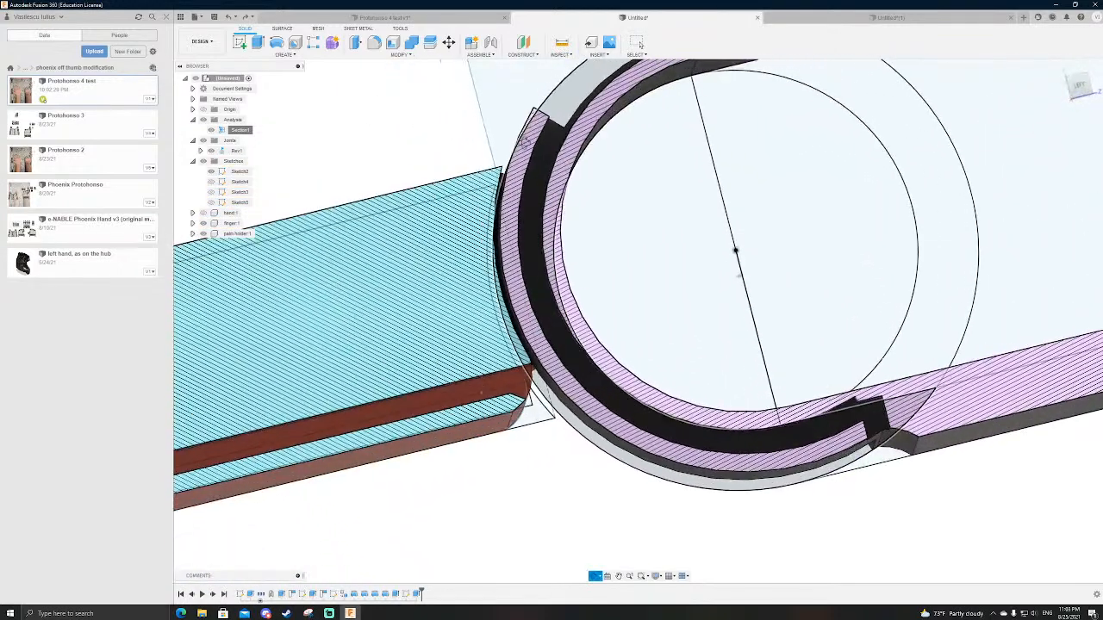
scroll(608, 223, "down", 3)
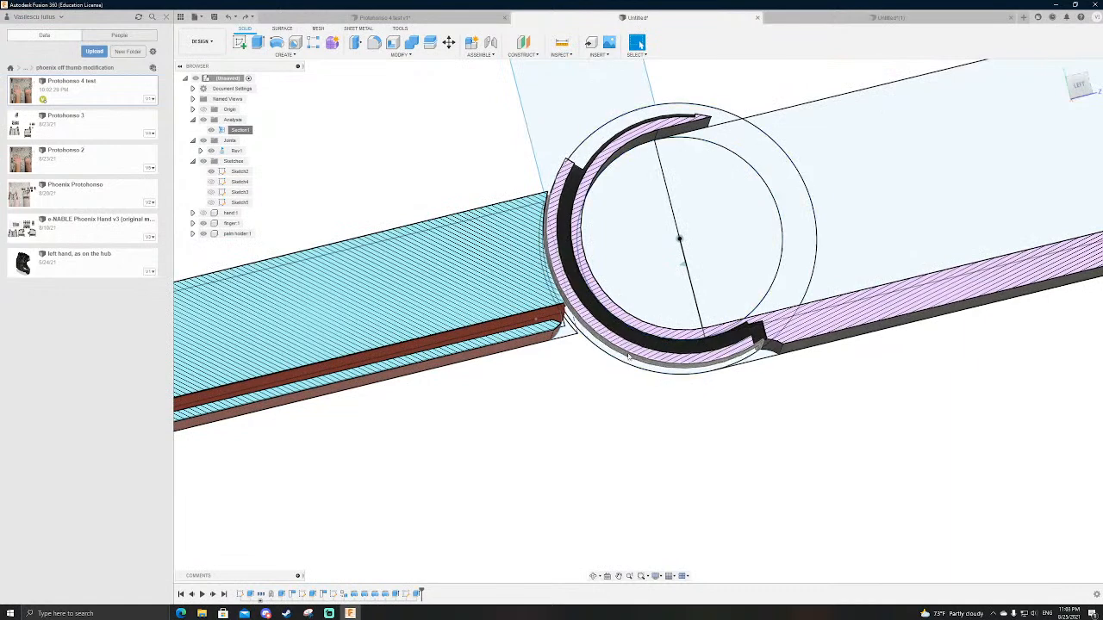
scroll(551, 323, "up", 3)
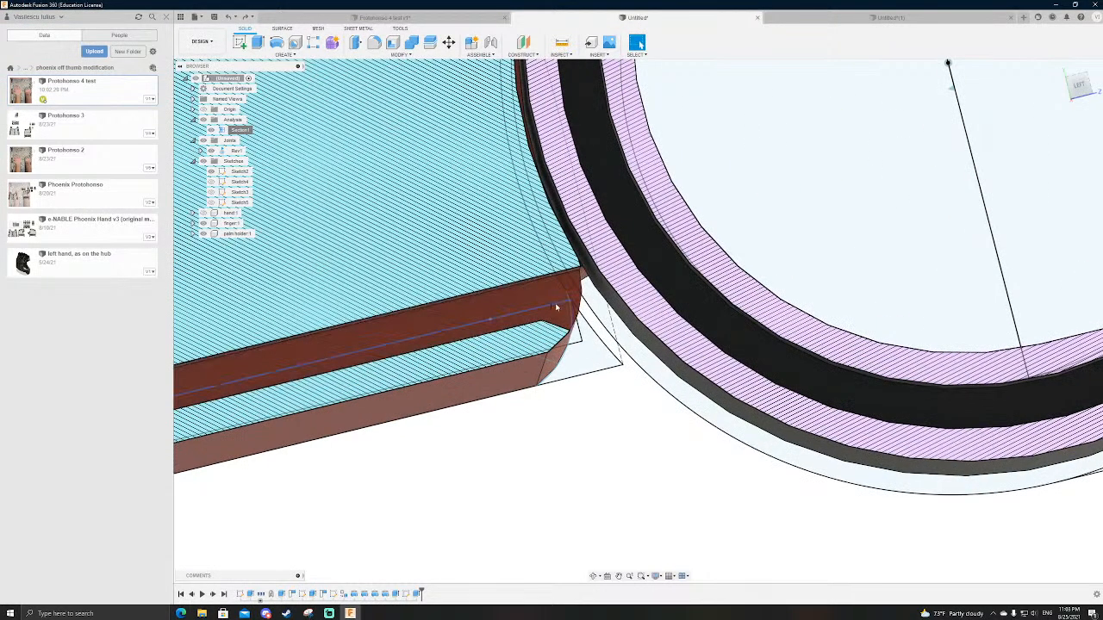
scroll(536, 323, "down", 5)
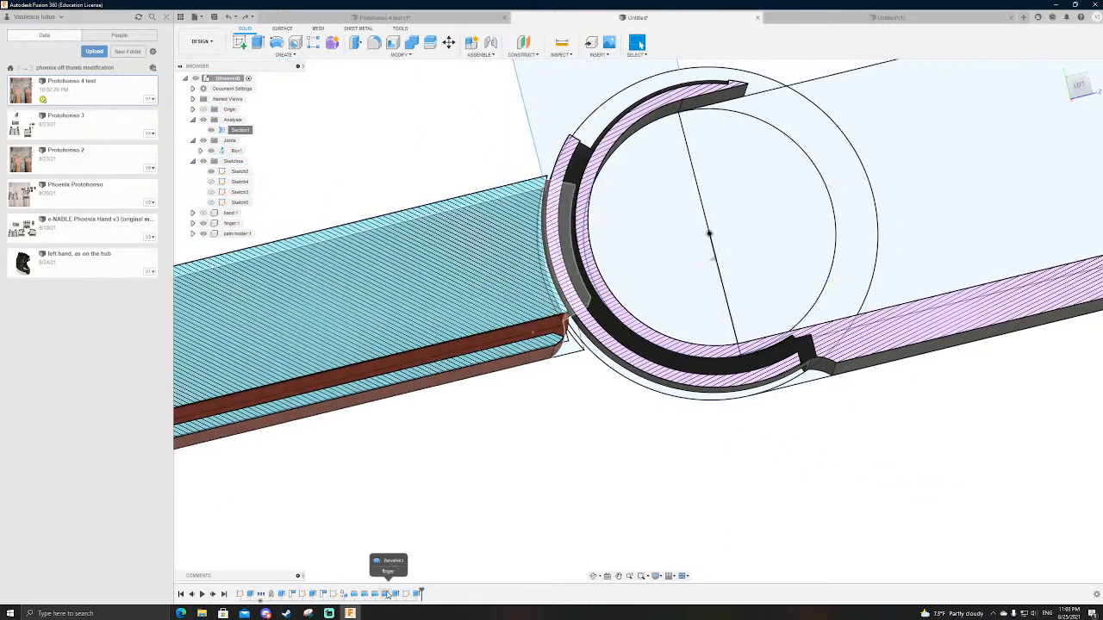
left_click(211, 130)
Step: Edit the 45-degree dovetail revolve that joins to the palm holder, excluding the small rectangle on the base line from its profiles
scroll(538, 286, "down", 4)
scroll(539, 289, "up", 2)
middle_click_drag(579, 388, 635, 343, "shift")
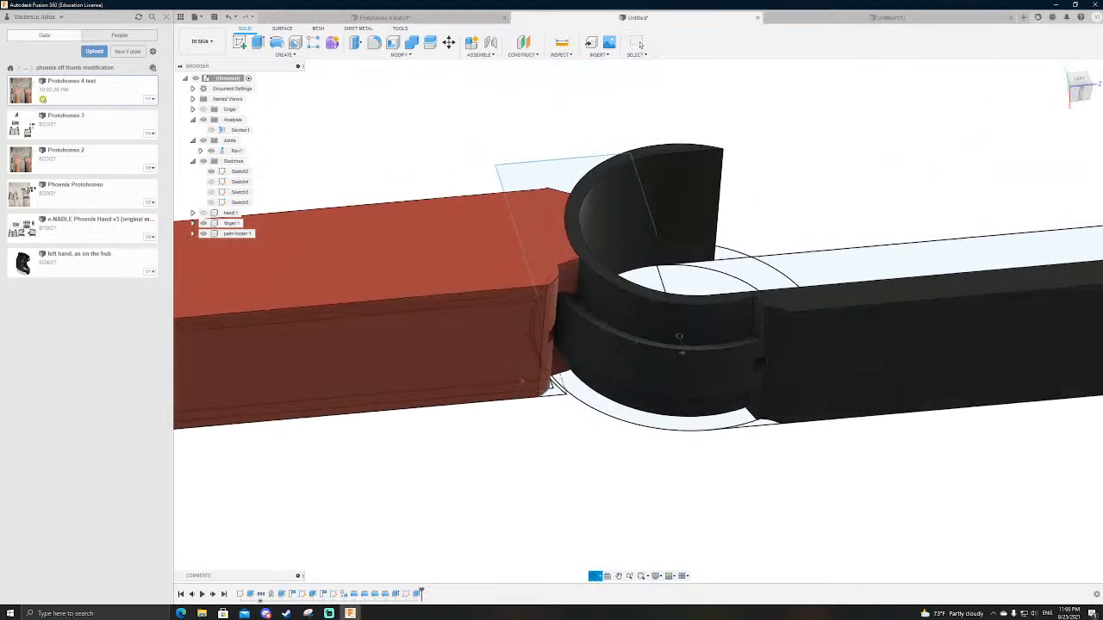
left_click(384, 593)
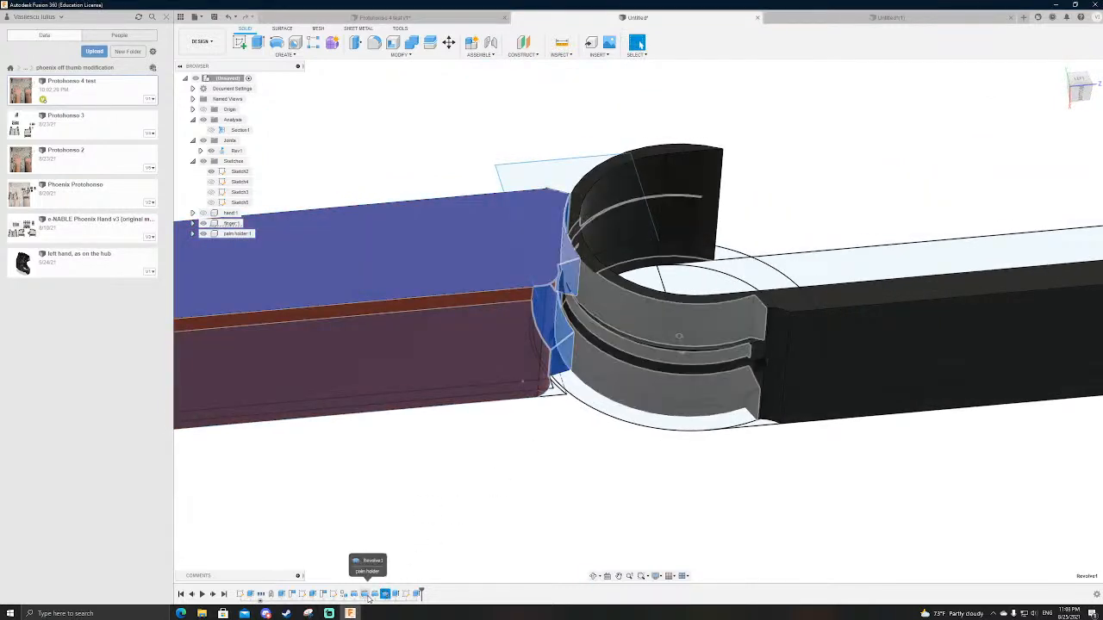
left_click(374, 595)
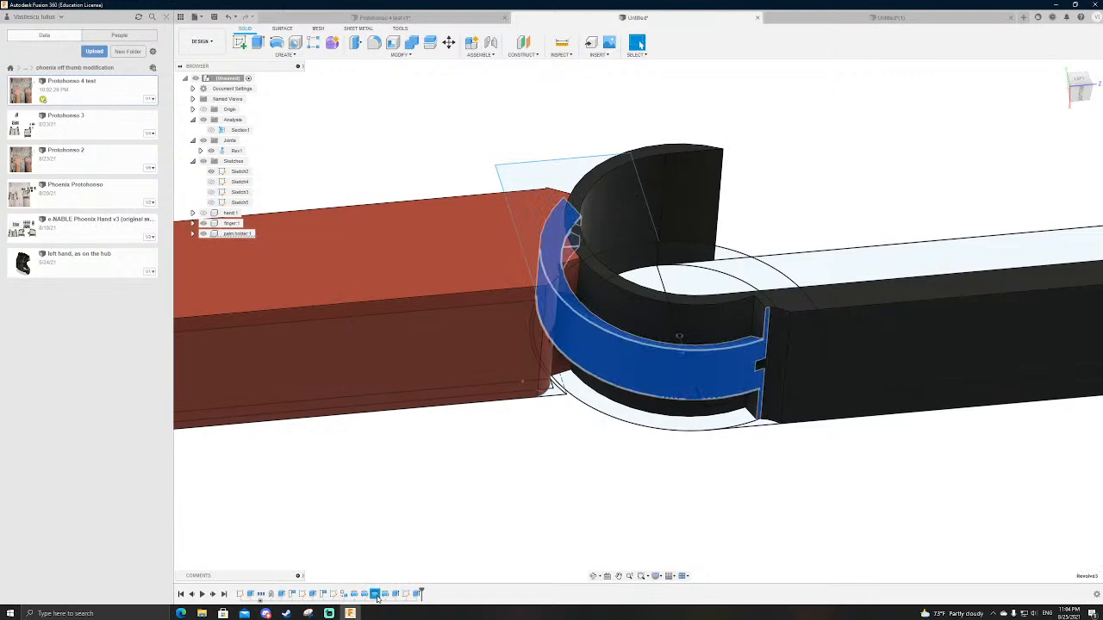
double_click(375, 595)
scroll(576, 305, "up", 5)
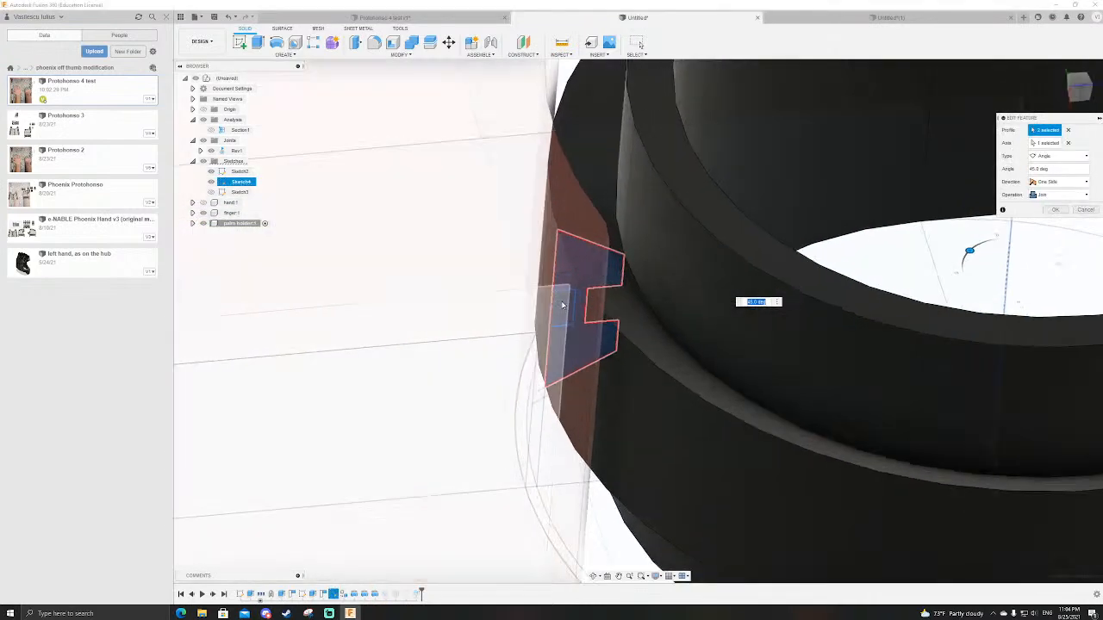
middle_click_drag(575, 305, 564, 310, "shift")
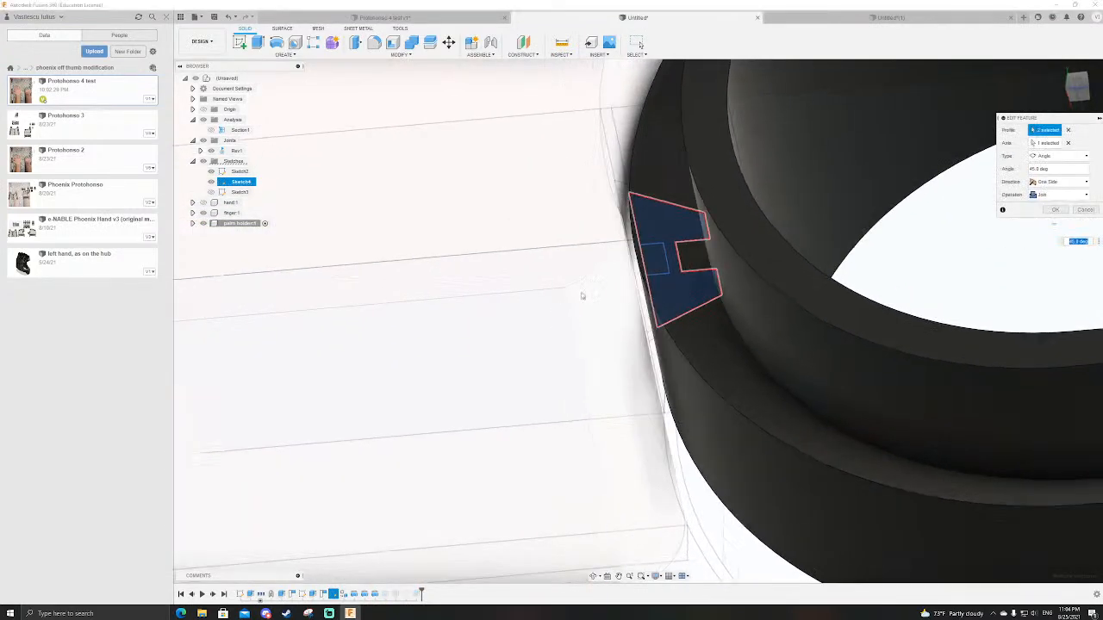
left_click(660, 255)
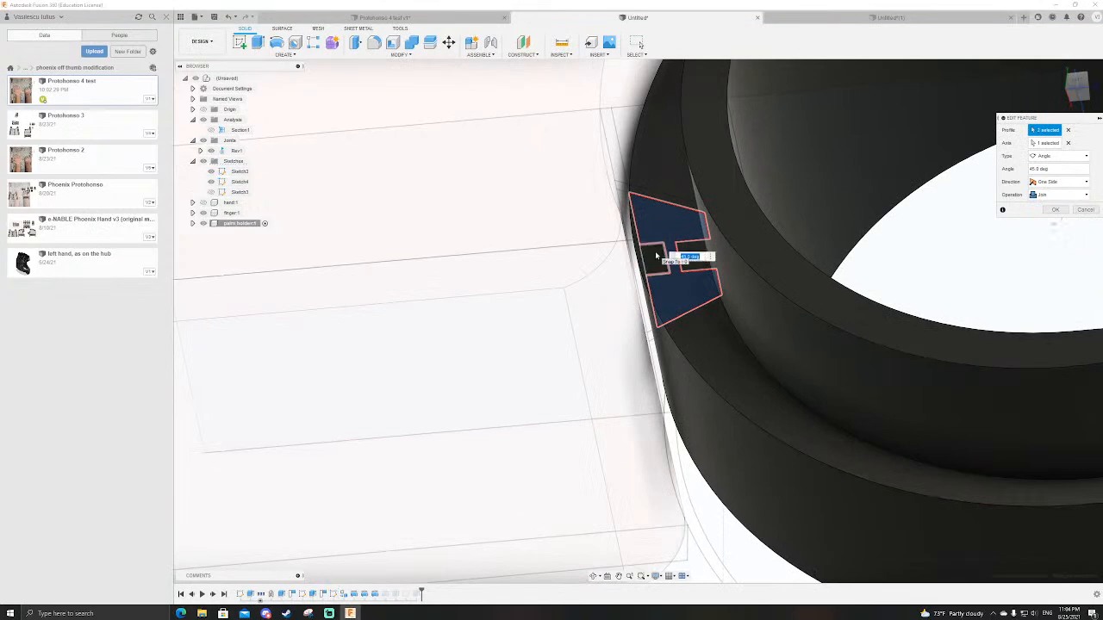
key("Return")
Step: Prepare a new Revolve by hiding Sketch2, showing the dovetail profile in Sketch4 and hiding the finger component that covers it
scroll(655, 255, "down", 5)
middle_click_drag(656, 255, 699, 353, "shift")
scroll(698, 353, "down", 4)
scroll(691, 246, "up", 4)
scroll(648, 219, "up", 3)
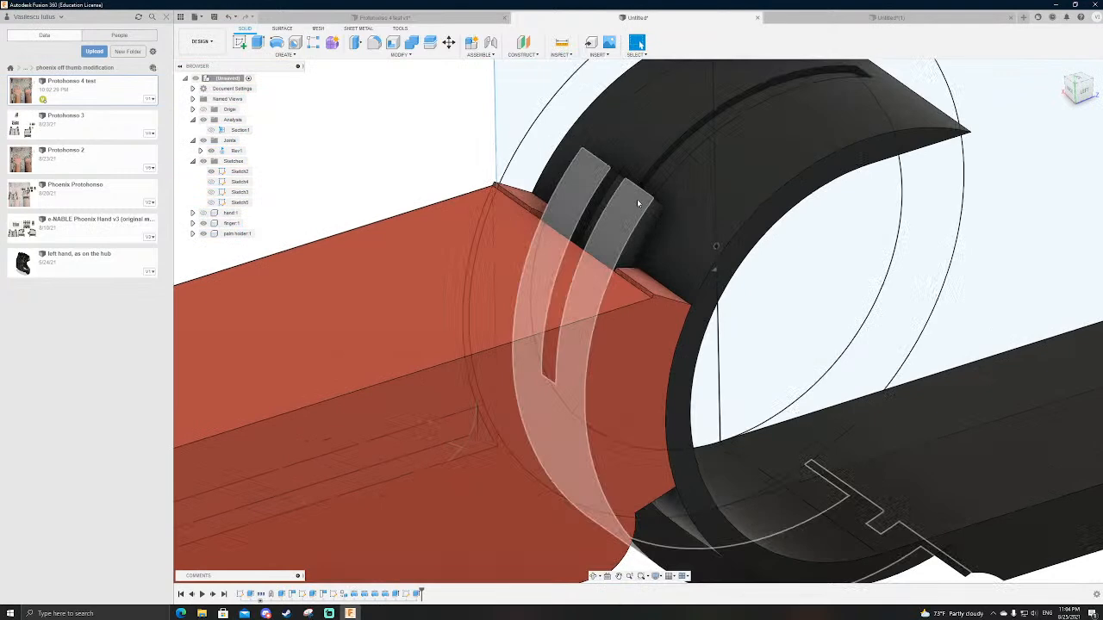
middle_click_drag(648, 231, 698, 219, "shift")
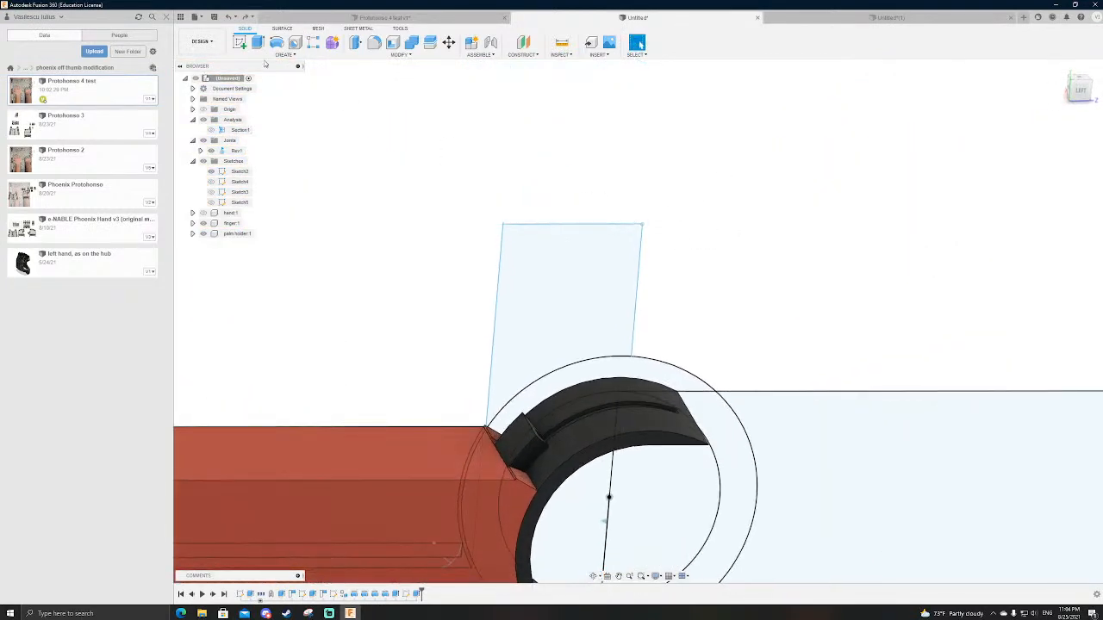
left_click(276, 44)
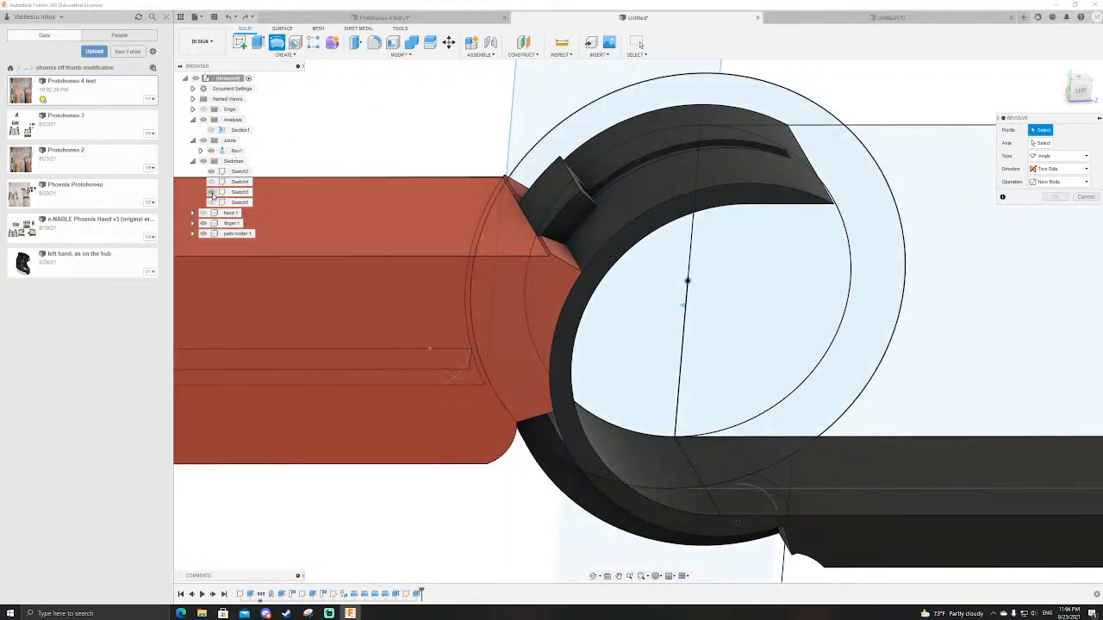
left_click(212, 174)
left_click(212, 181)
scroll(499, 317, "up", 5)
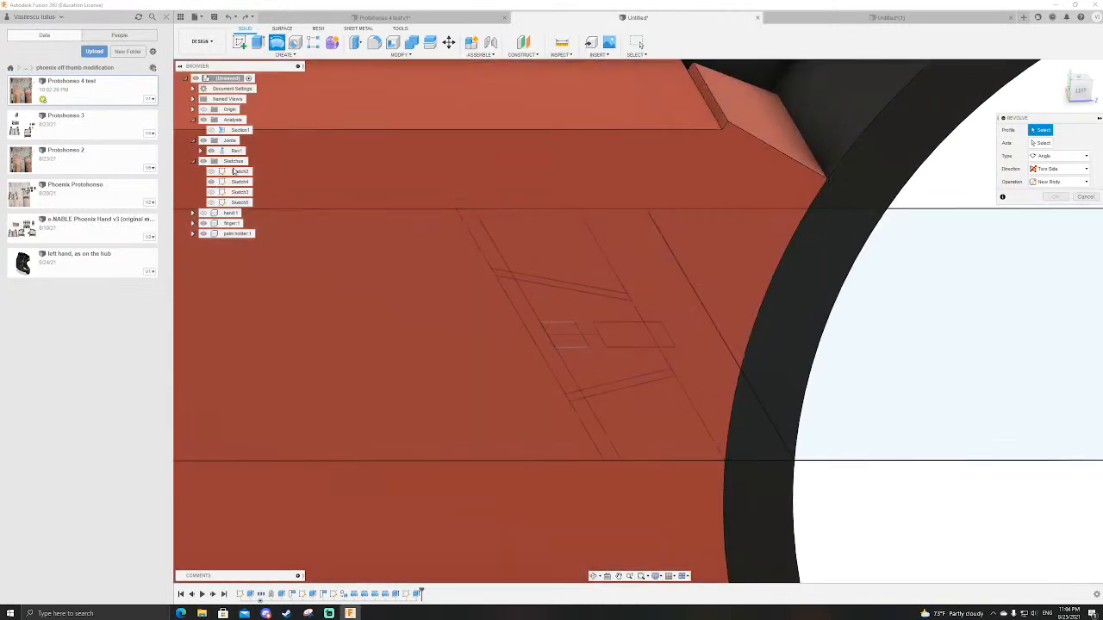
left_click(205, 224)
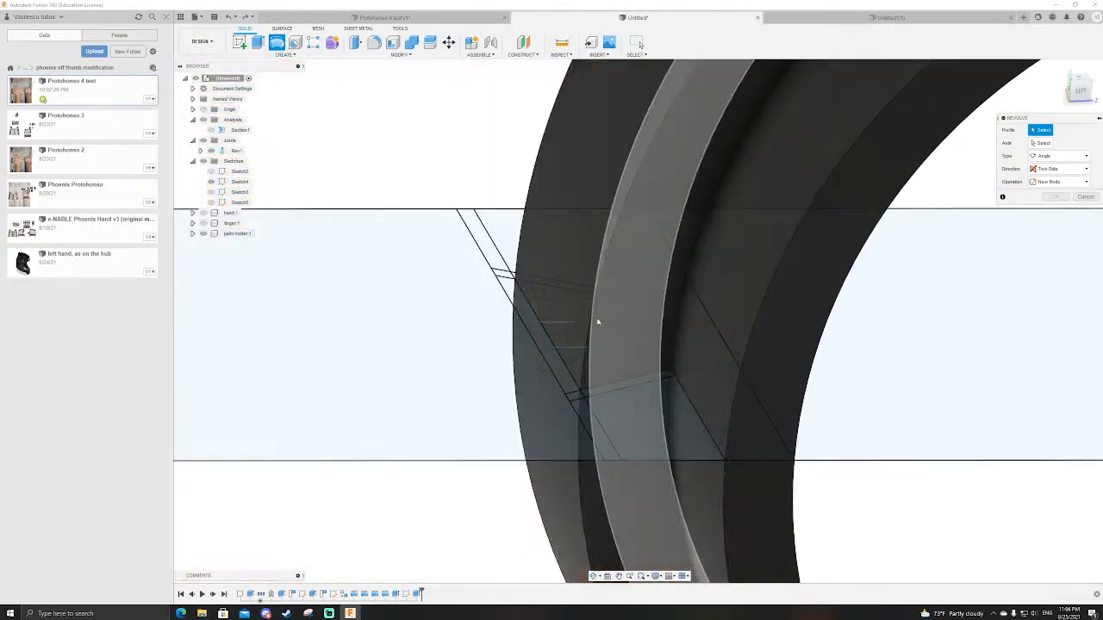
Step: Revolve the small base-line rectangle in Sketch4 about the sketch's end line by about -110 degrees, cutting a groove along the palm holder
left_click(563, 333)
scroll(563, 333, "down", 5)
middle_click_drag(591, 310, 524, 219, "shift")
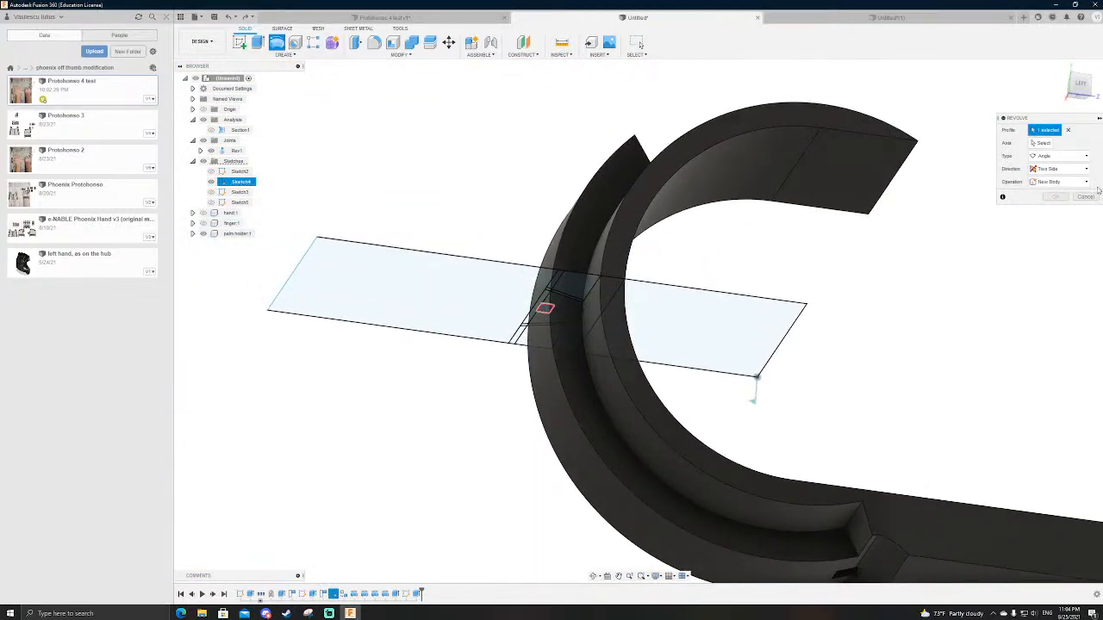
left_click(1043, 145)
left_click(792, 326)
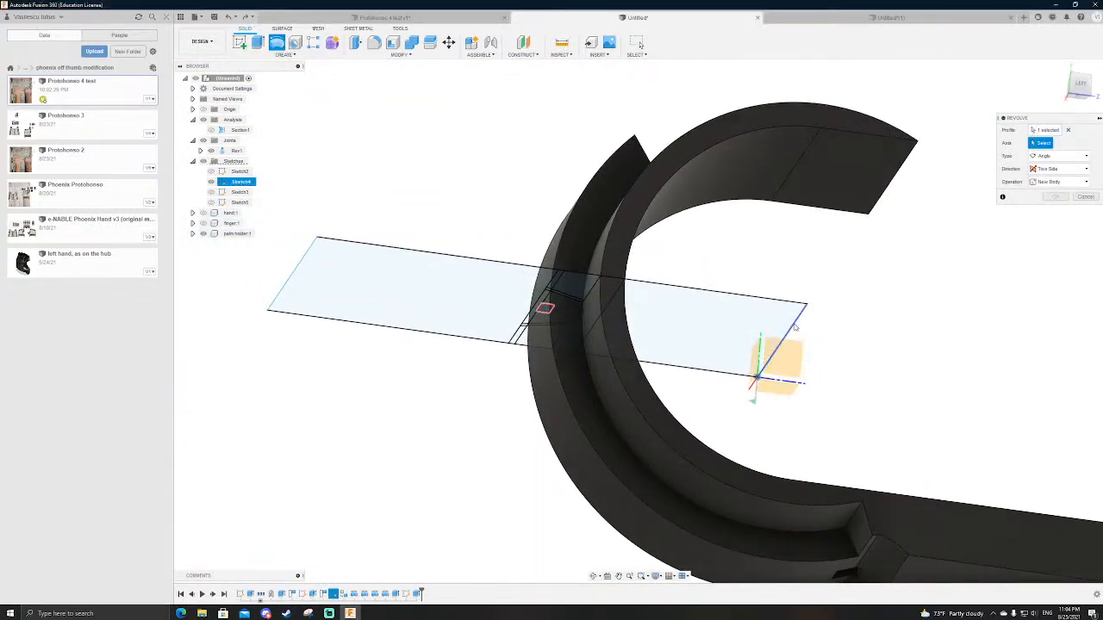
scroll(767, 284, "down", 3)
scroll(797, 293, "up", 3)
scroll(714, 270, "down", 3)
scroll(712, 269, "up", 2)
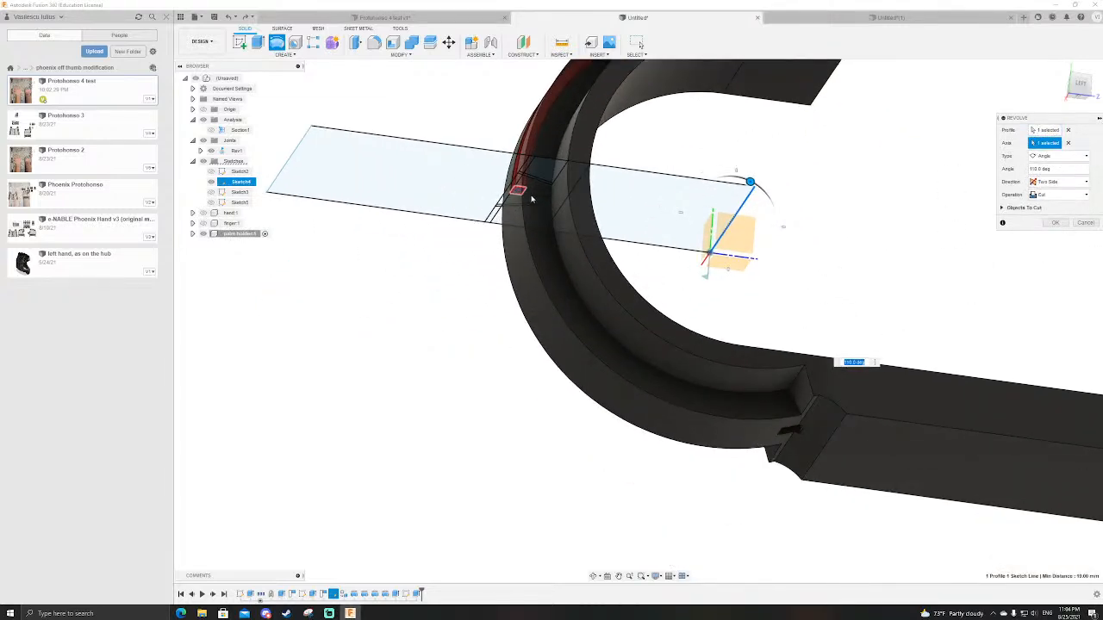
left_click_drag(750, 181, 665, 195)
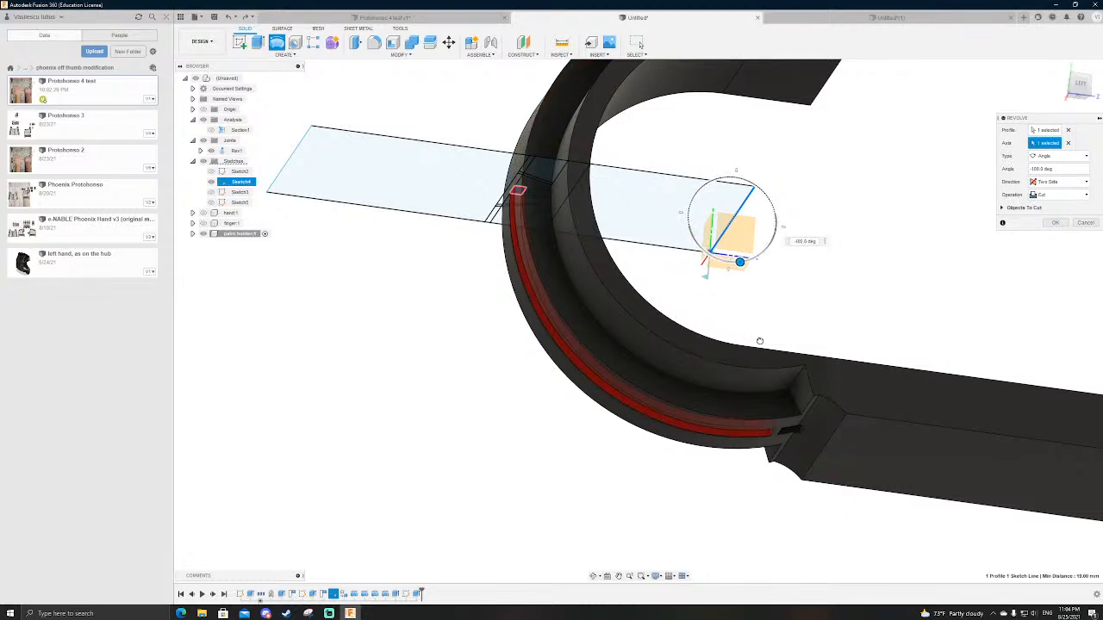
key("Return")
middle_click_drag(763, 339, 749, 402, "shift")
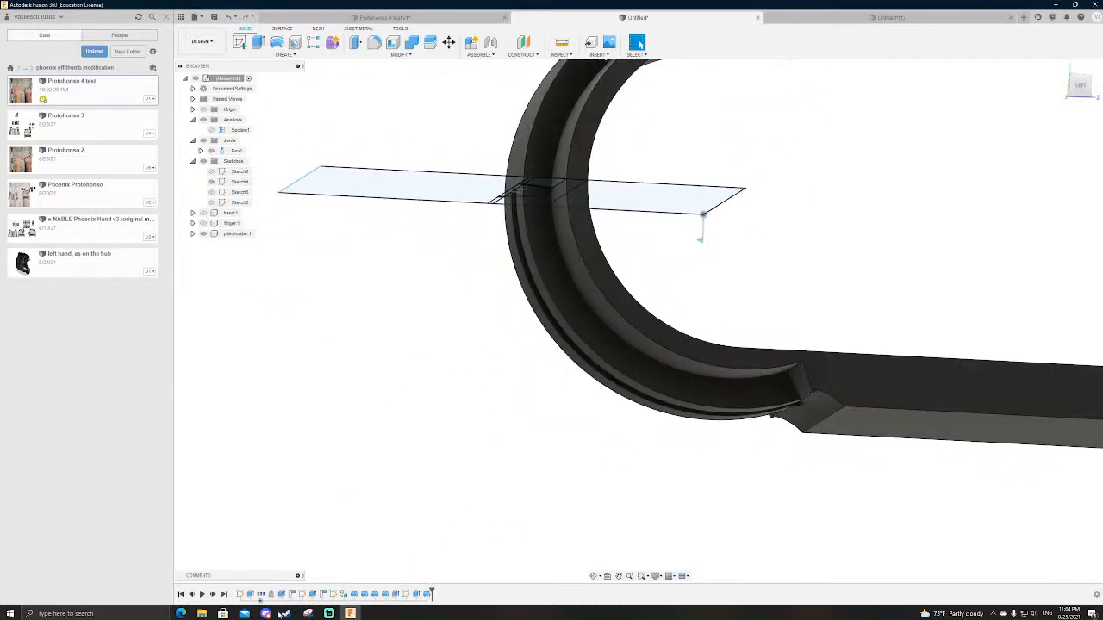
Step: Edit Sketch4 and set the height of the small rectangle on the dovetail's base line to 0.5 mm
double_click(333, 594)
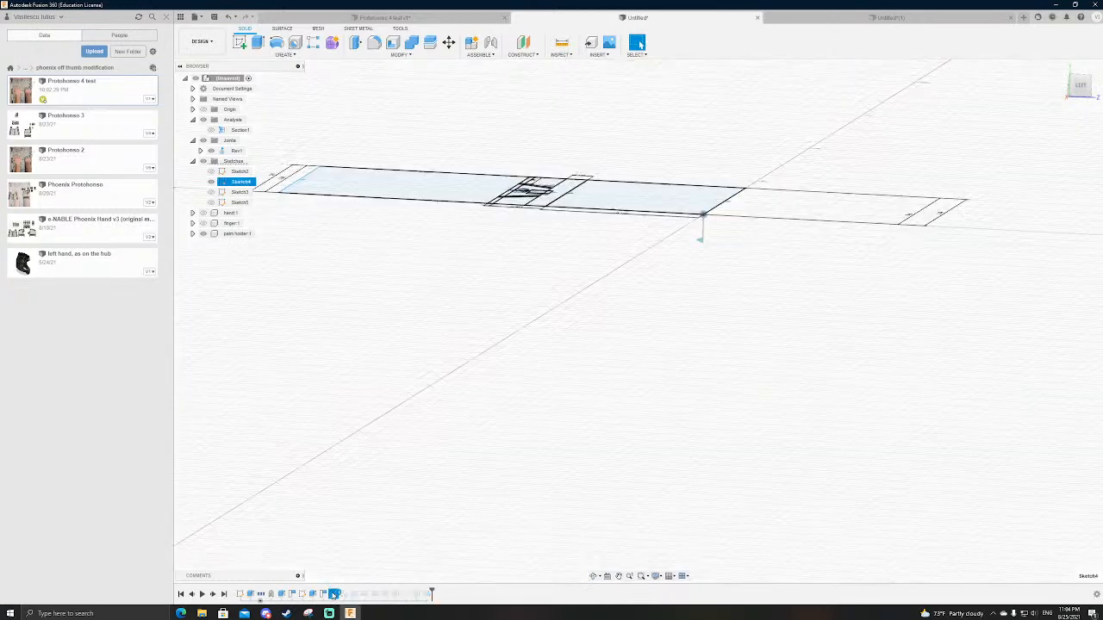
scroll(433, 485, "up", 2)
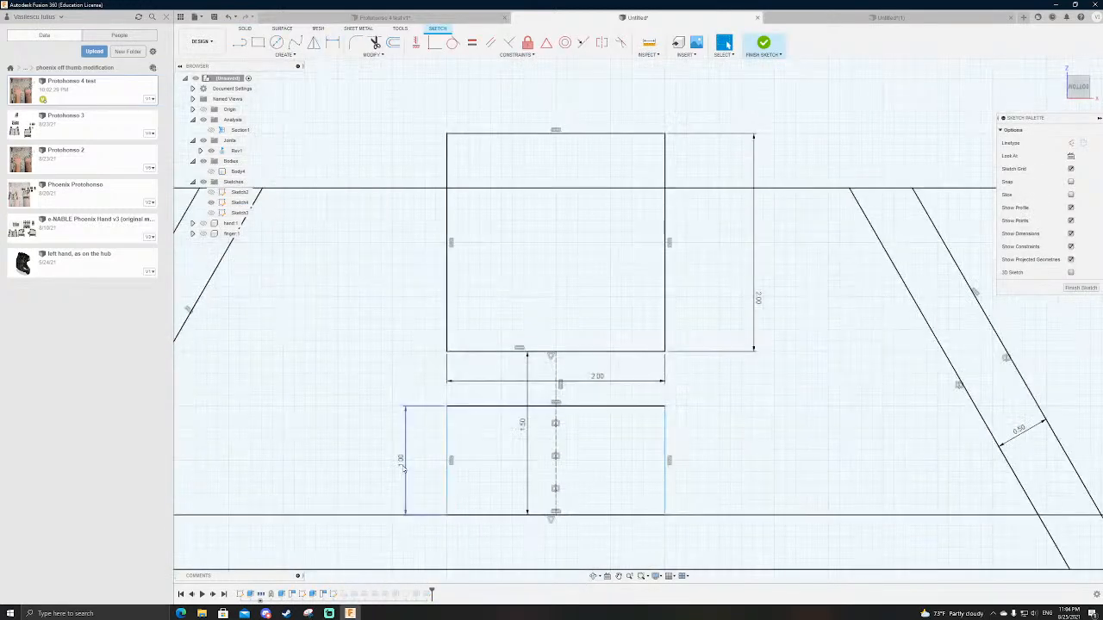
double_click(403, 465)
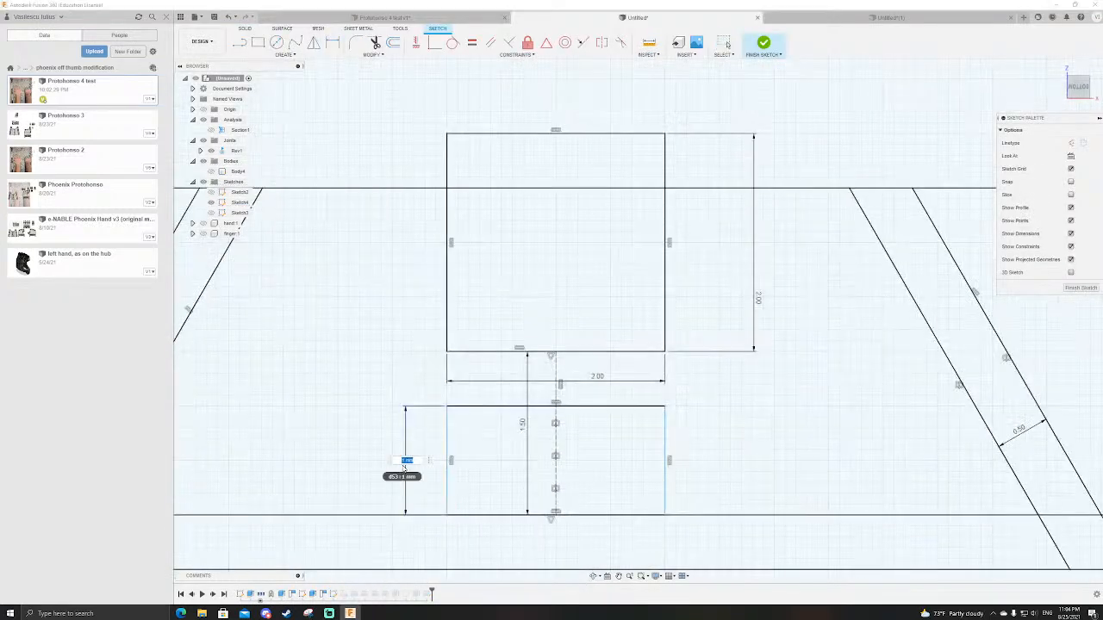
type(".5")
key("Return")
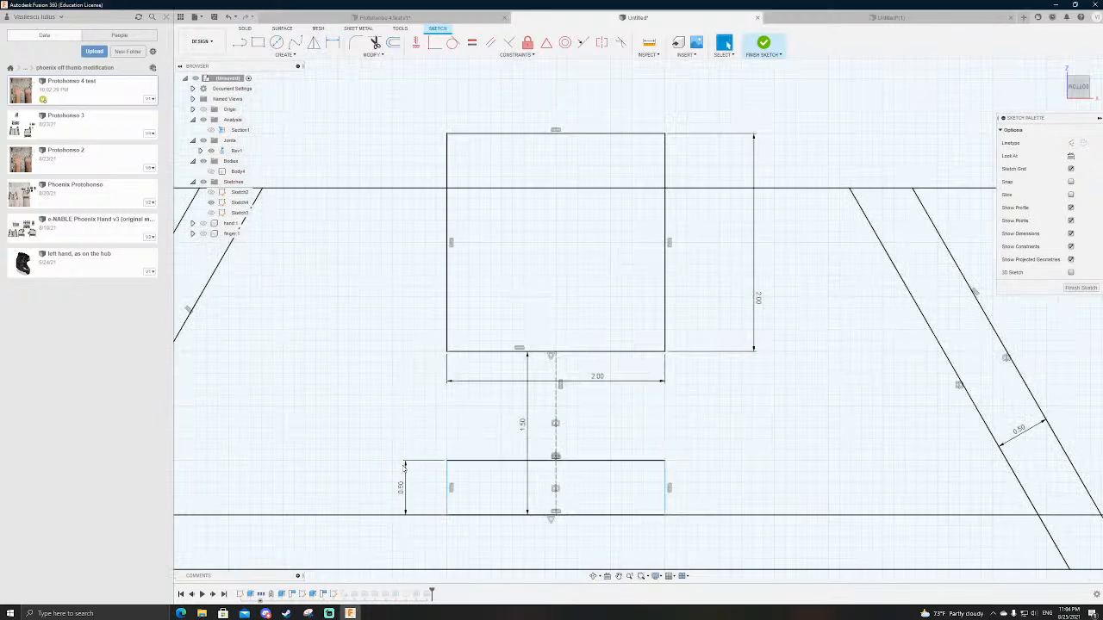
Step: Set the combined height of the 2 mm band and the dovetail in Sketch4 to 6 mm
scroll(664, 433, "down", 2)
scroll(555, 301, "down", 2)
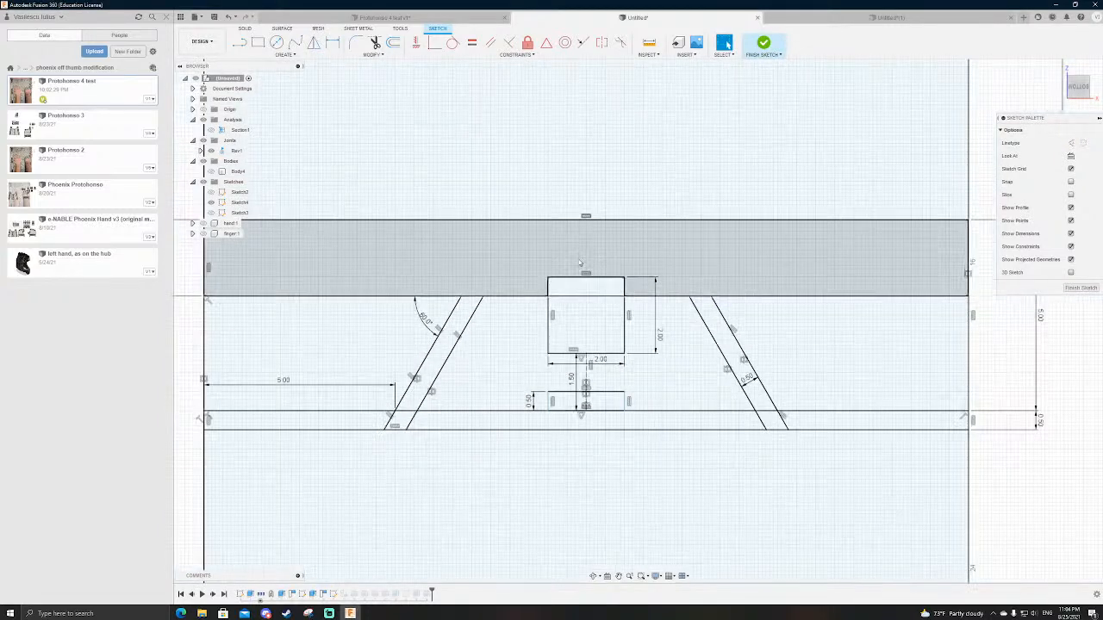
scroll(526, 354, "down", 1)
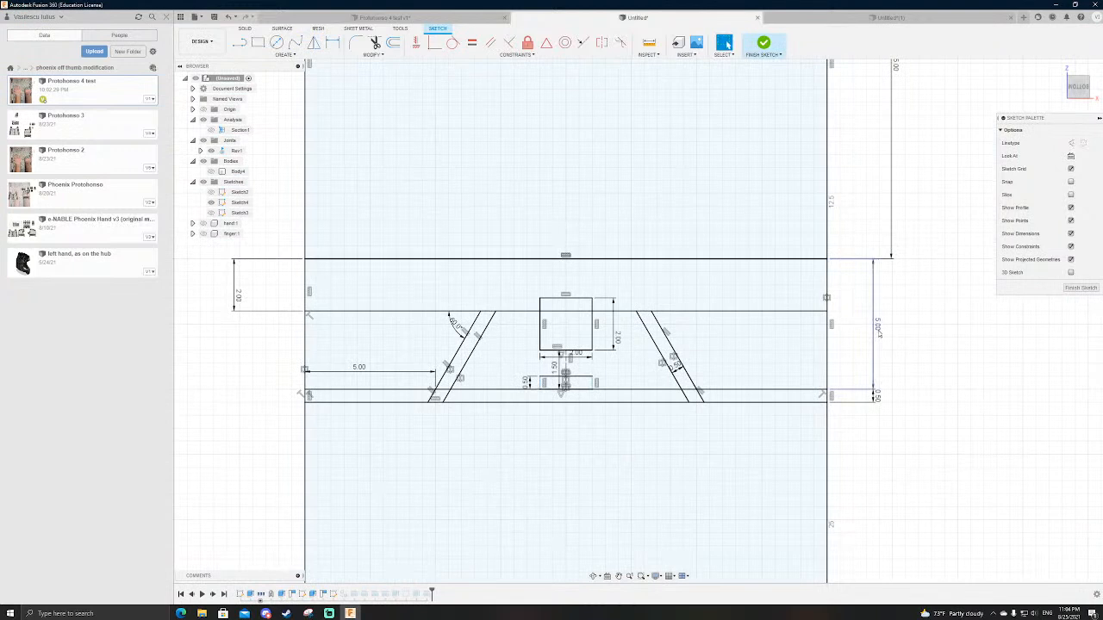
double_click(878, 328)
type("8")
key("Return")
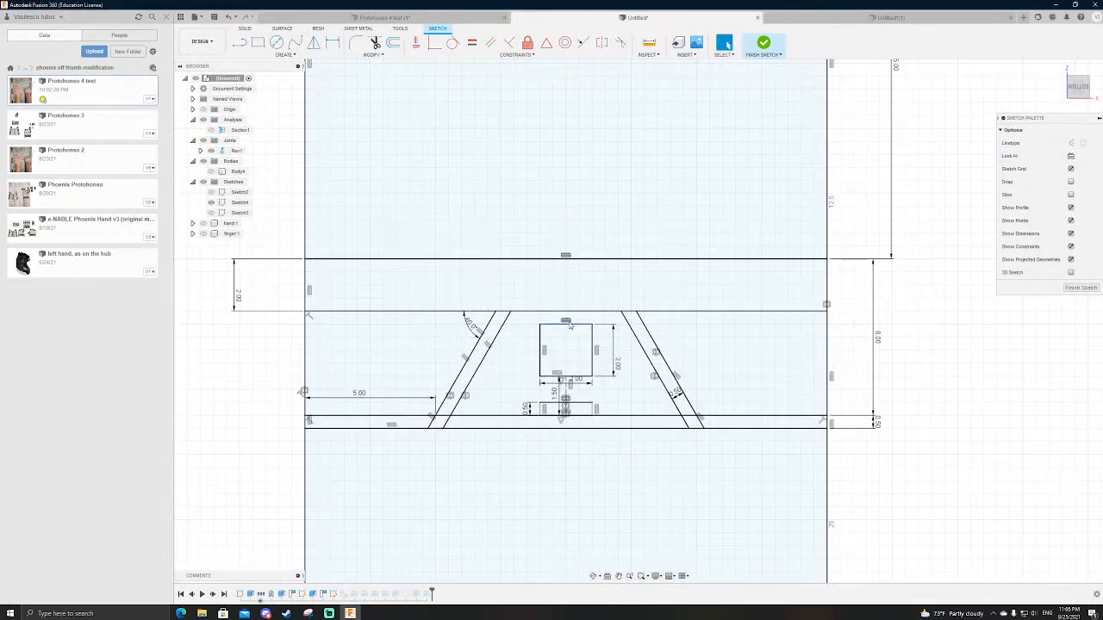
Step: Set the square channel's distance from the dovetail's base line to 2 mm and finish the sketch
double_click(556, 397)
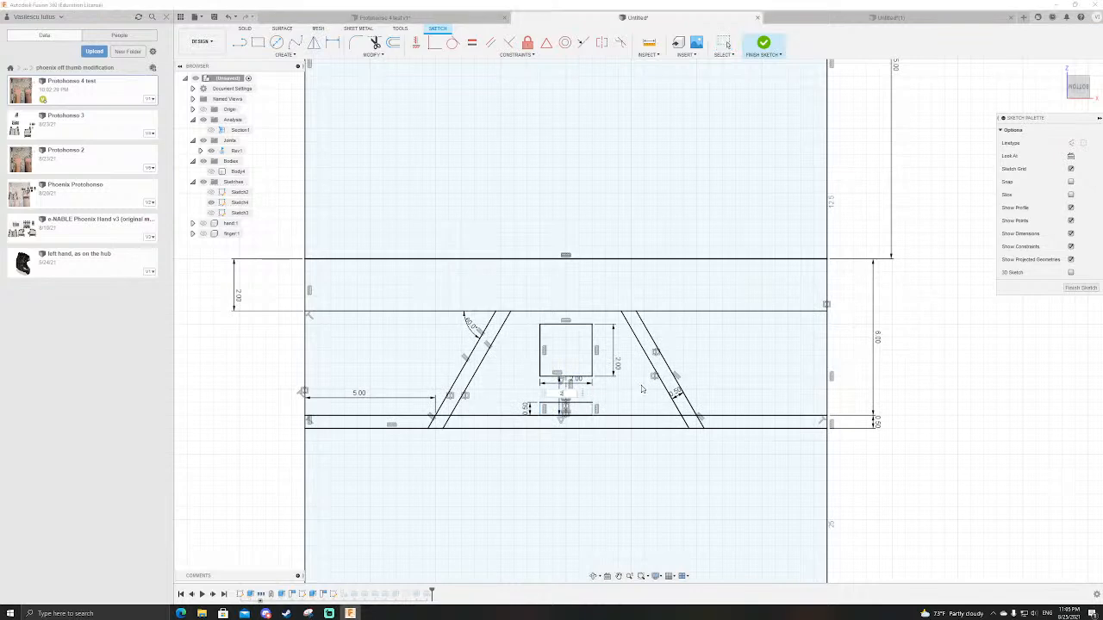
type("2")
key("Return")
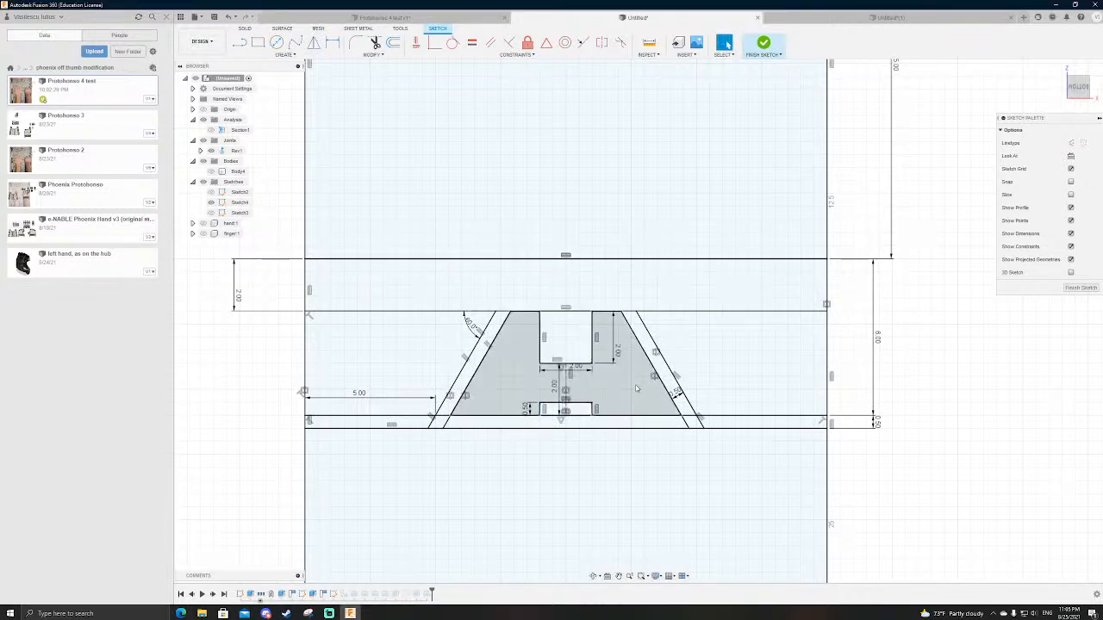
left_click(762, 43)
Step: Show the finger component and examine how its grips meet the palm holder's dovetail and groove
middle_click_drag(905, 343, 784, 475, "shift")
scroll(784, 475, "down", 7)
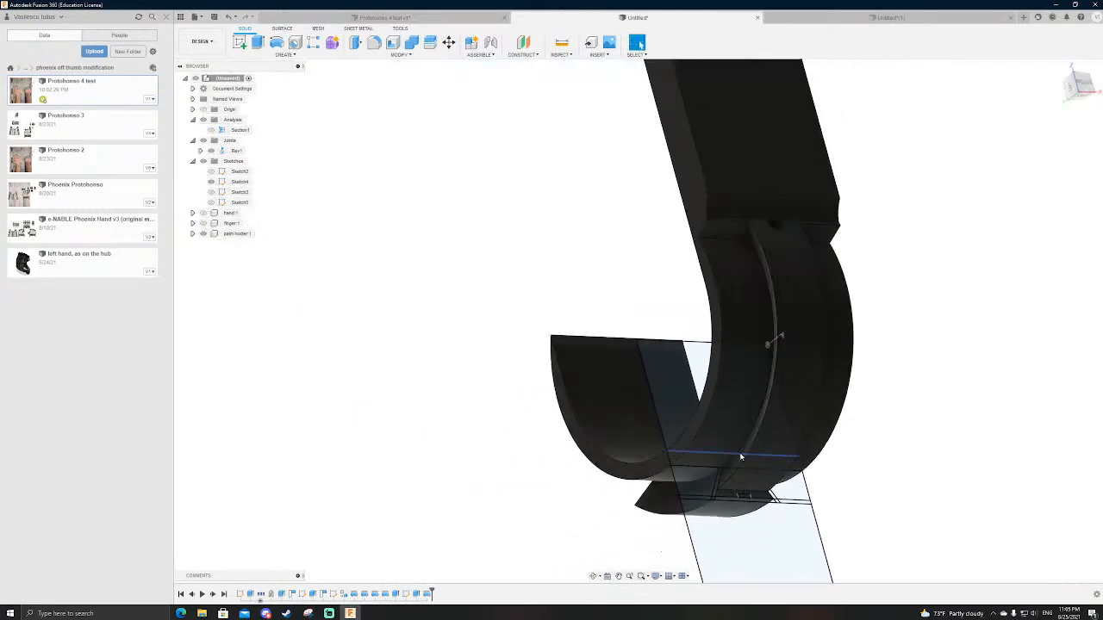
middle_click_drag(864, 482, 772, 456, "shift")
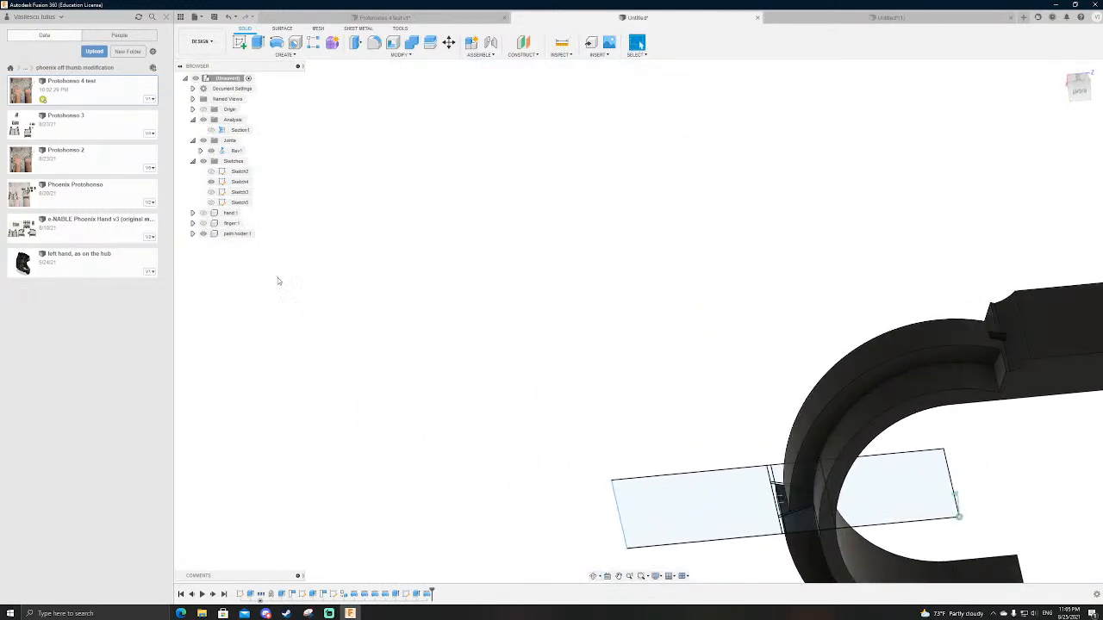
left_click(204, 224)
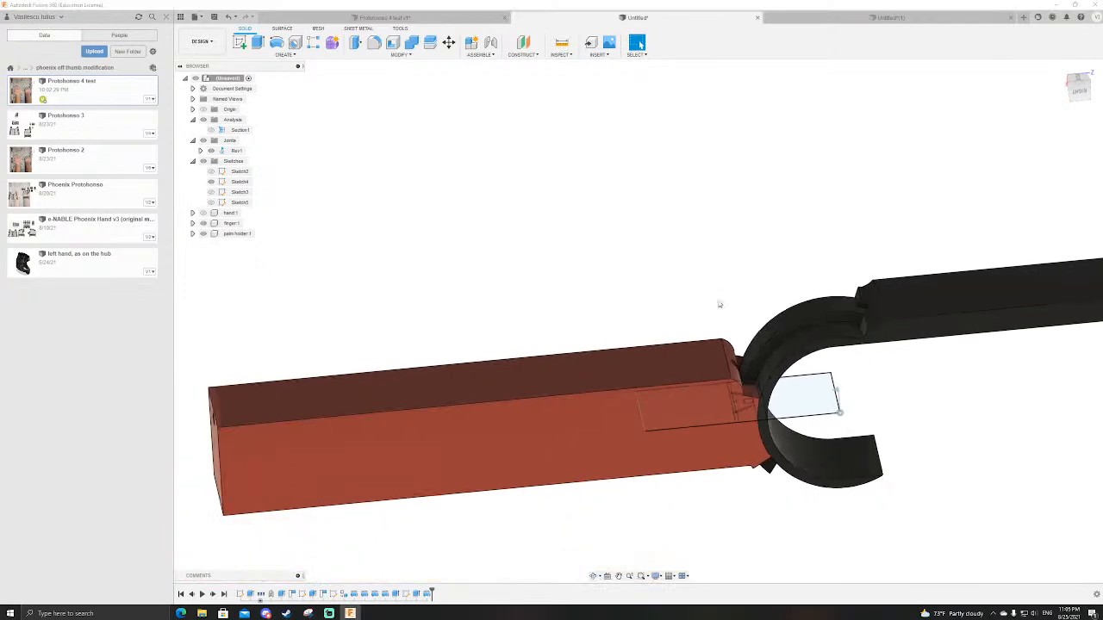
scroll(784, 379, "up", 5)
middle_click_drag(919, 454, 923, 431, "shift")
scroll(916, 424, "down", 4)
scroll(769, 441, "up", 6)
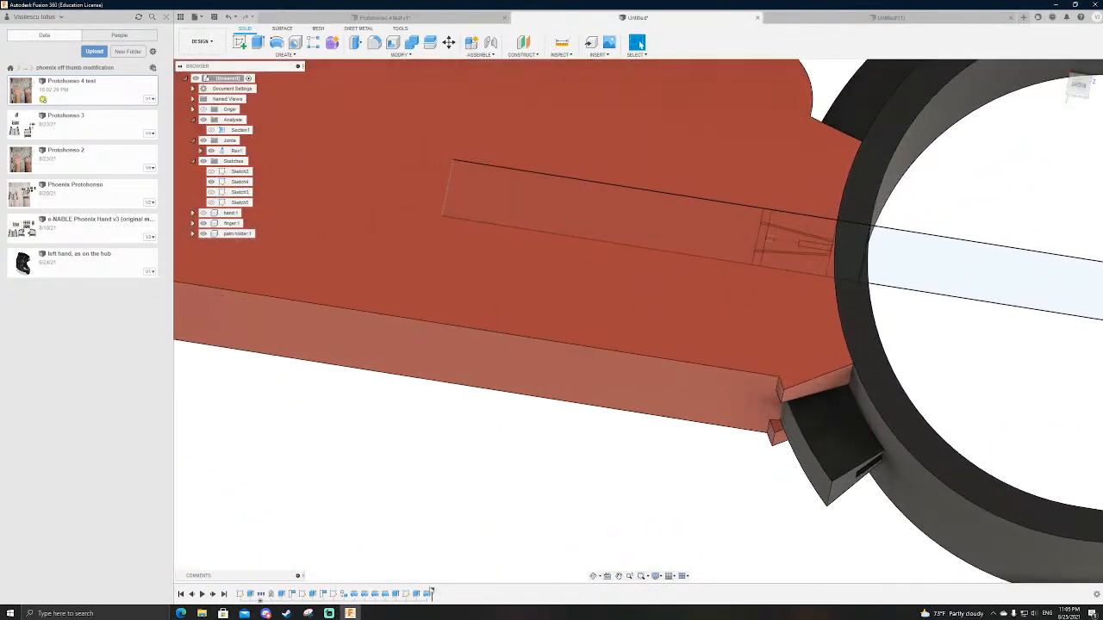
Step: Try to change the angle of the one-sided 45-degree revolve that joins the dovetail to the palm holder
double_click(429, 595)
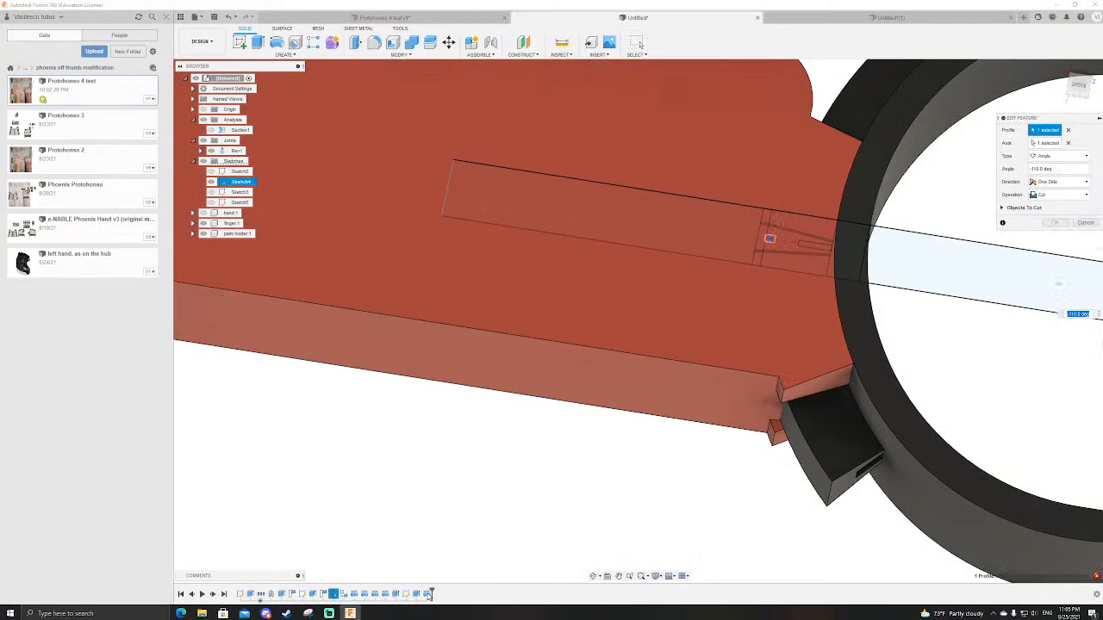
key("Escape")
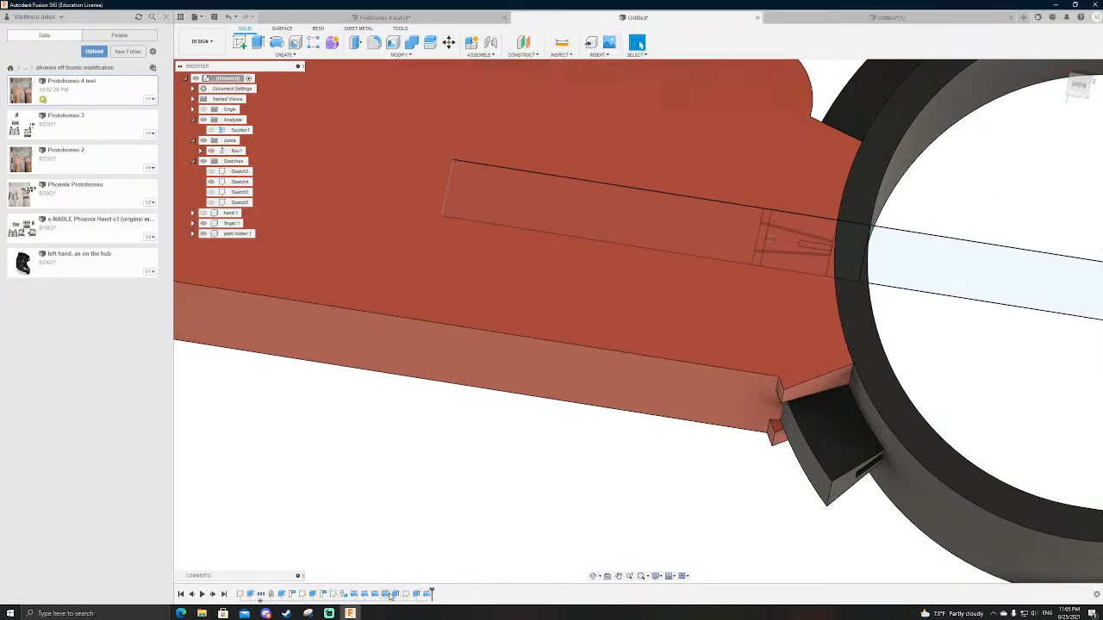
double_click(392, 595)
double_click(376, 595)
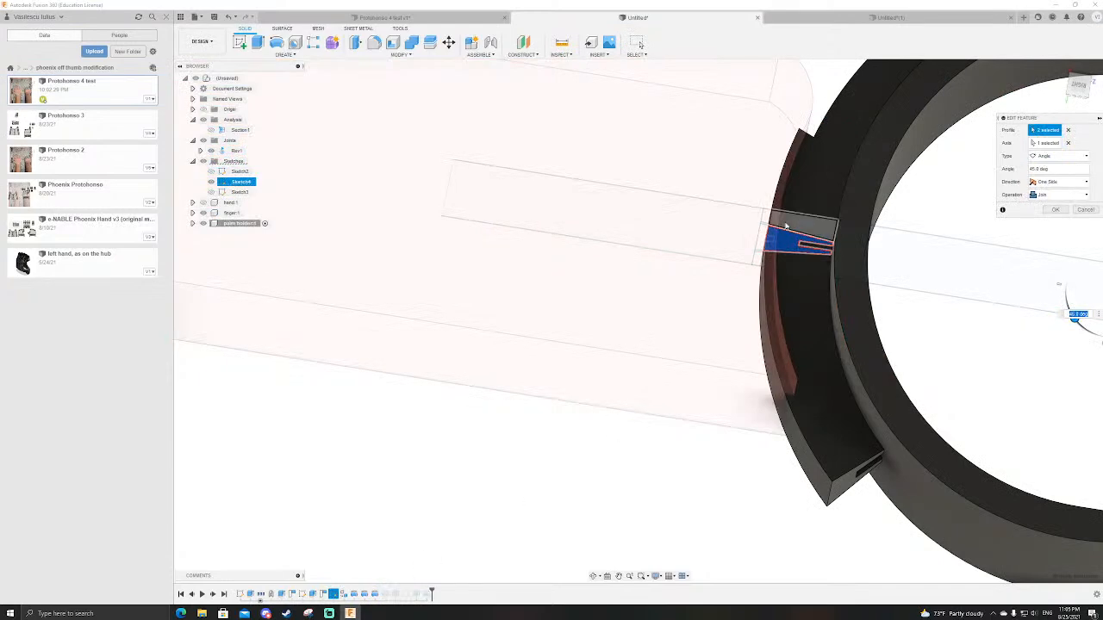
scroll(787, 223, "up", 2)
middle_click_drag(792, 247, 780, 293, "shift")
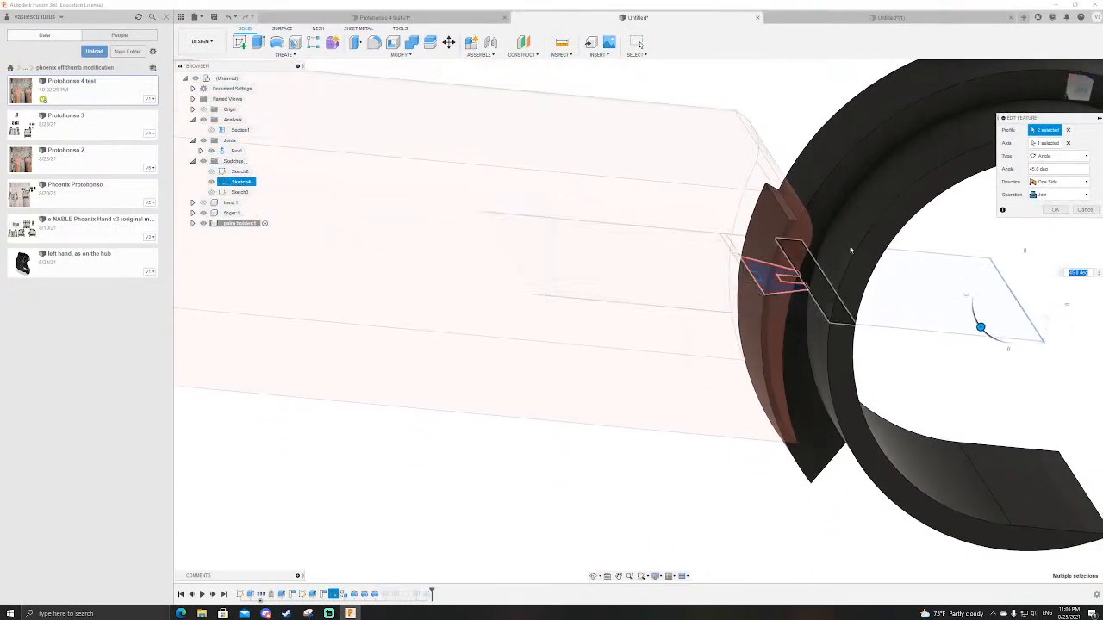
left_click_drag(978, 316, 991, 334)
mouse_move(896, 336)
middle_mouse_down("shift")
mouse_move(891, 322)
mouse_move(911, 318)
mouse_move(916, 327)
mouse_move(898, 333)
middle_mouse_up("shift")
mouse_move(988, 319)
left_mouse_down()
mouse_move(969, 273)
mouse_move(975, 307)
mouse_move(992, 318)
left_mouse_up()
middle_click_drag(990, 318, 788, 297, "shift")
scroll(788, 296, "down", 3)
scroll(882, 346, "up", 5)
middle_click_drag(886, 350, 870, 330, "shift")
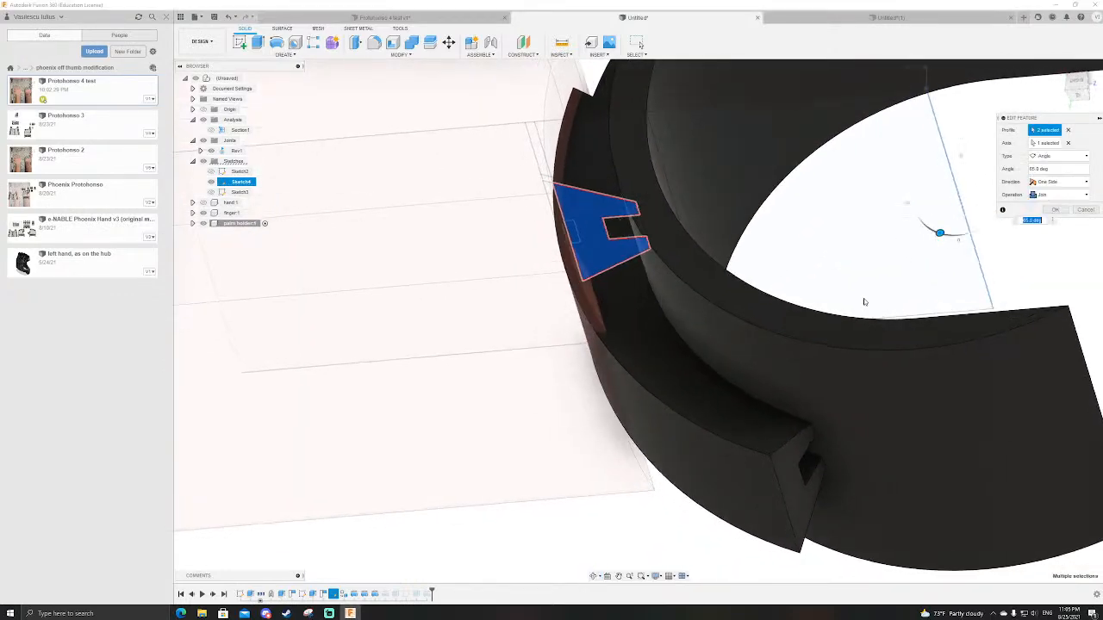
key("Return")
Step: Try to make the palm holder's dovetail revolve two-sided, extending its second angle around the ring to the straight arm
scroll(864, 301, "down", 8)
middle_click_drag(1004, 385, 991, 228, "shift")
scroll(866, 235, "down", 3)
scroll(831, 376, "up", 8)
middle_click_drag(874, 339, 906, 295, "shift")
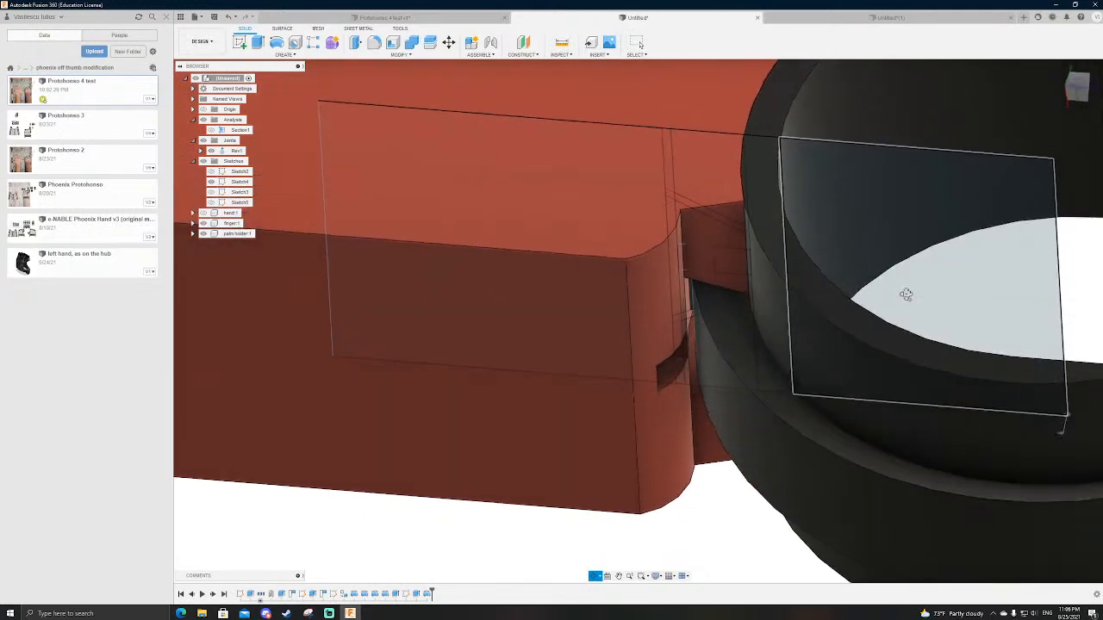
double_click(389, 595)
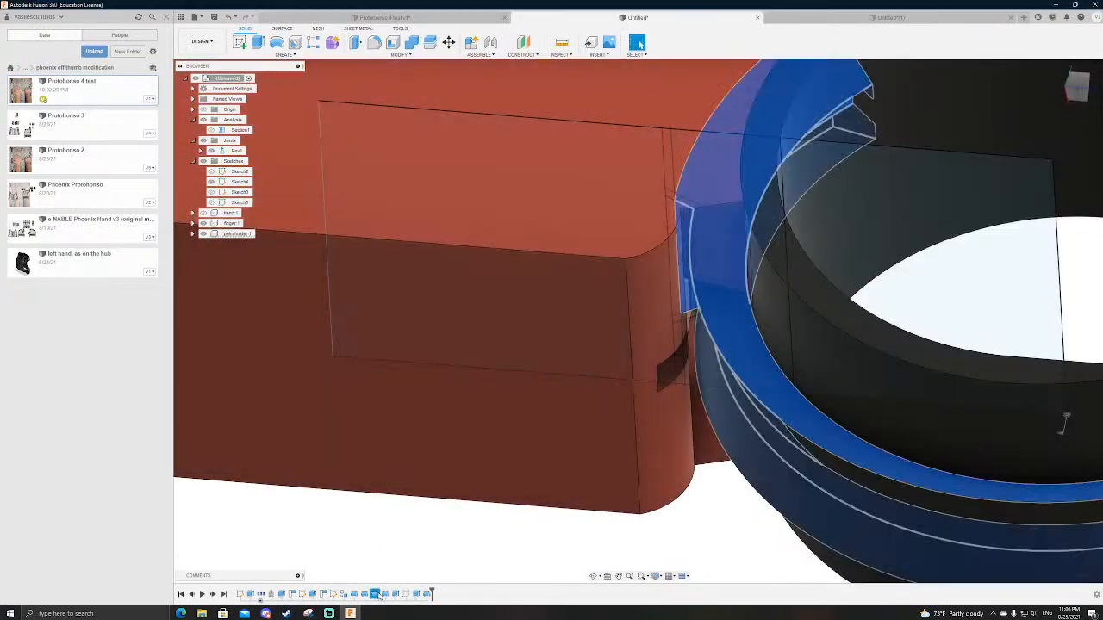
double_click(380, 595)
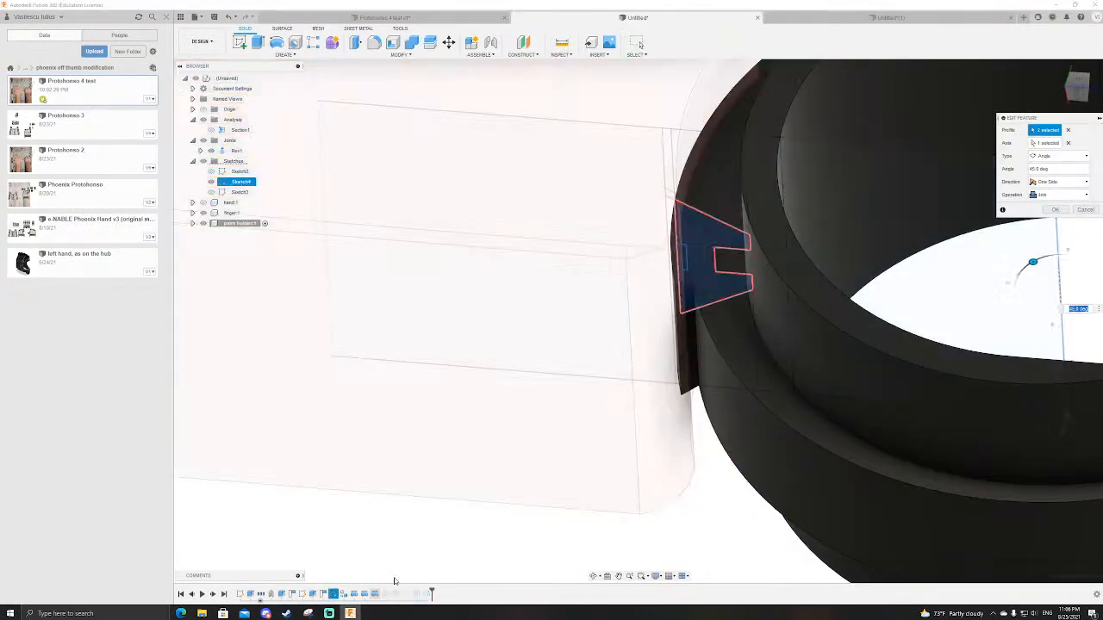
middle_click_drag(820, 259, 843, 280, "shift")
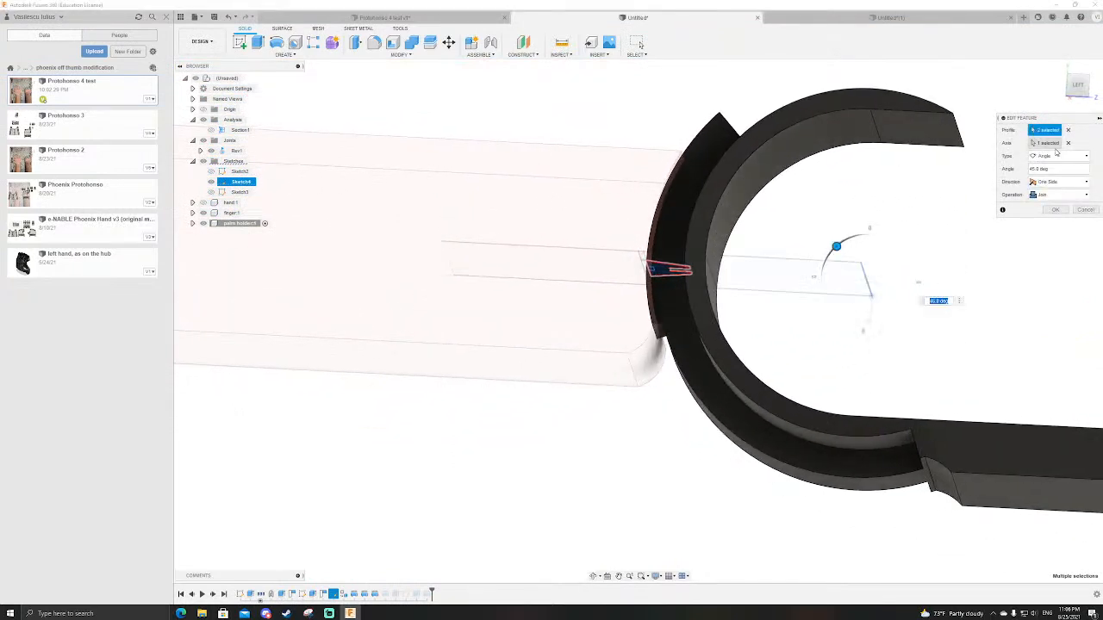
left_click(1048, 203)
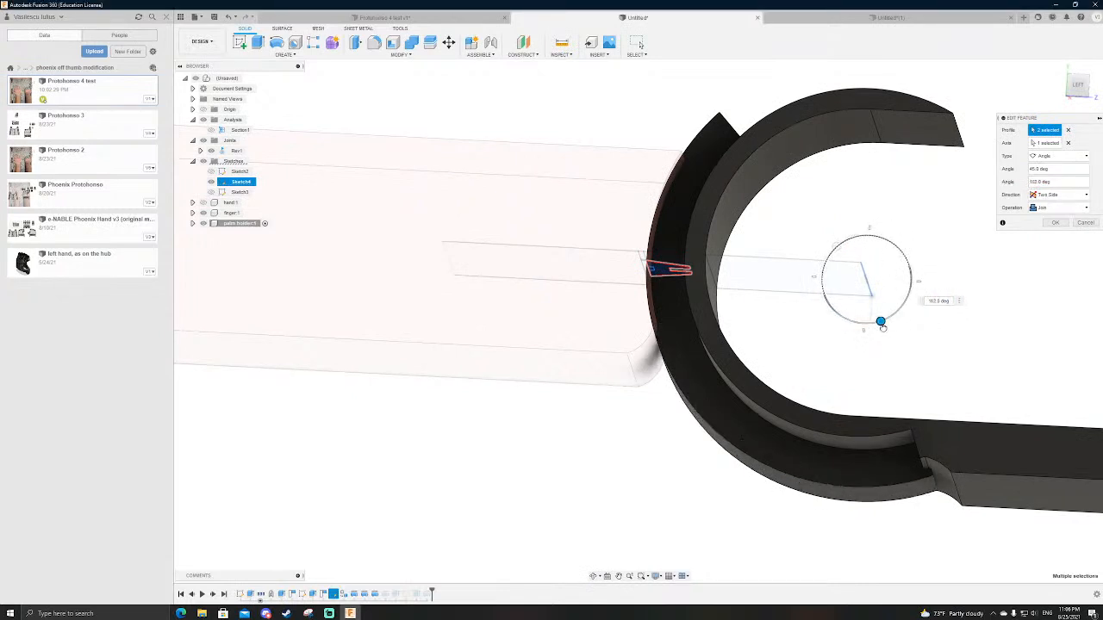
key("Return")
scroll(812, 343, "down", 2)
scroll(812, 343, "up", 4)
mouse_move(785, 326)
middle_mouse_down("shift")
mouse_move(793, 301)
mouse_move(789, 348)
middle_mouse_up("shift")
key("Escape")
Step: Check which profiles the palm holder's dovetail revolve uses and examine the joint and channel opening from the end
double_click(375, 595)
scroll(598, 274, "up", 8)
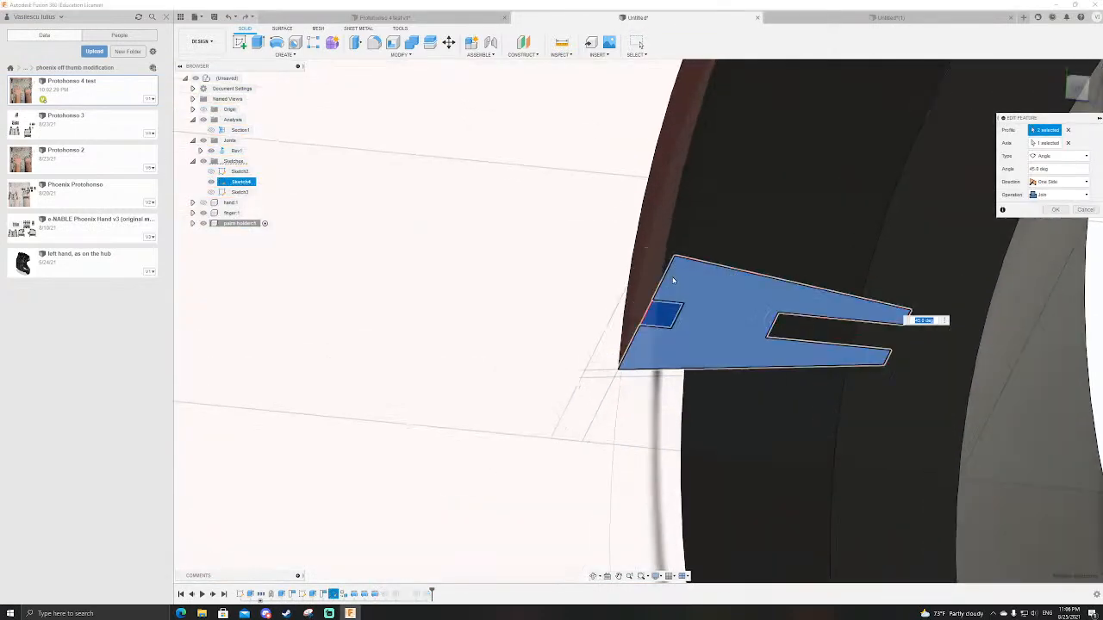
middle_click_drag(669, 349, 661, 372, "shift")
key("Escape")
scroll(620, 366, "down", 6)
middle_click_drag(790, 411, 545, 380, "shift")
scroll(545, 380, "down", 4)
middle_click_drag(591, 424, 611, 396, "shift")
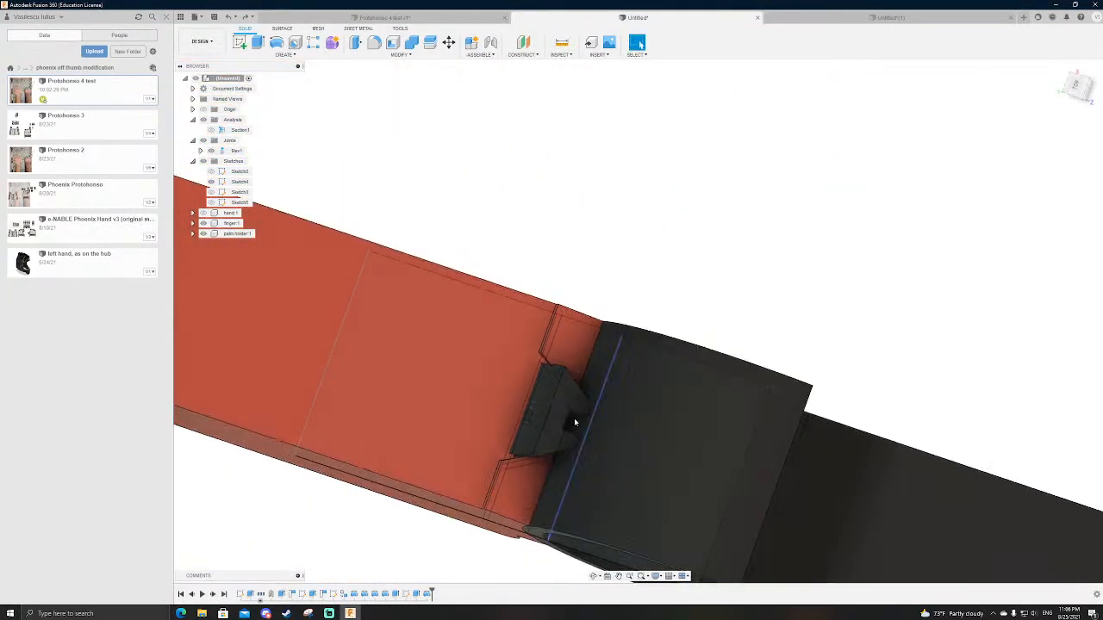
Step: Try a 5 mm height for the dovetail in its sketch, restore it to 6 mm, and finish the sketch
double_click(332, 595)
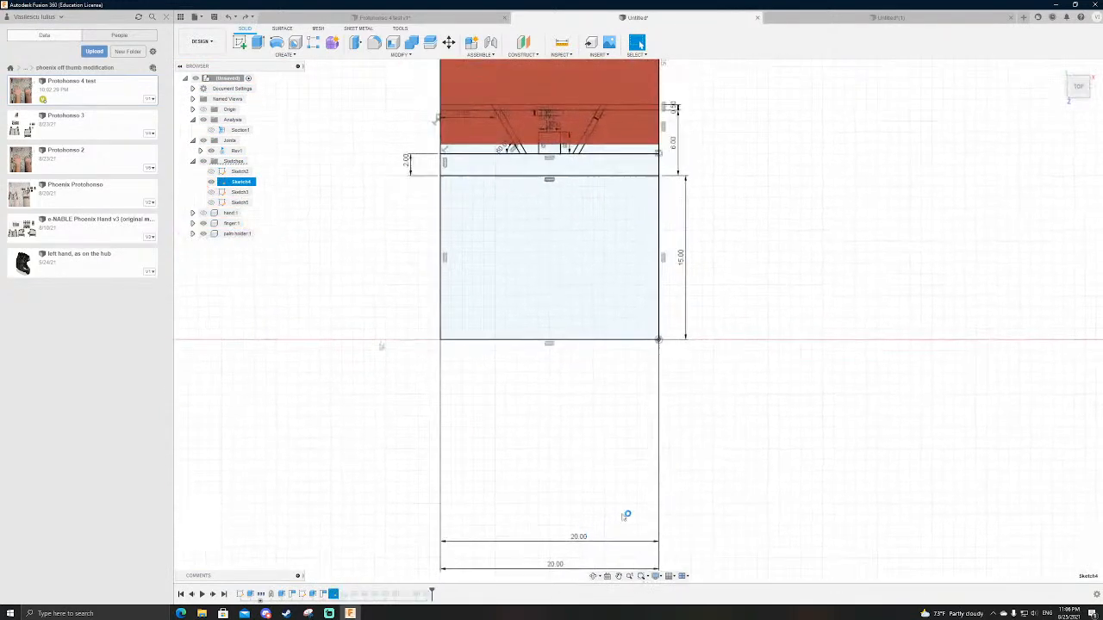
scroll(632, 312, "up", 5)
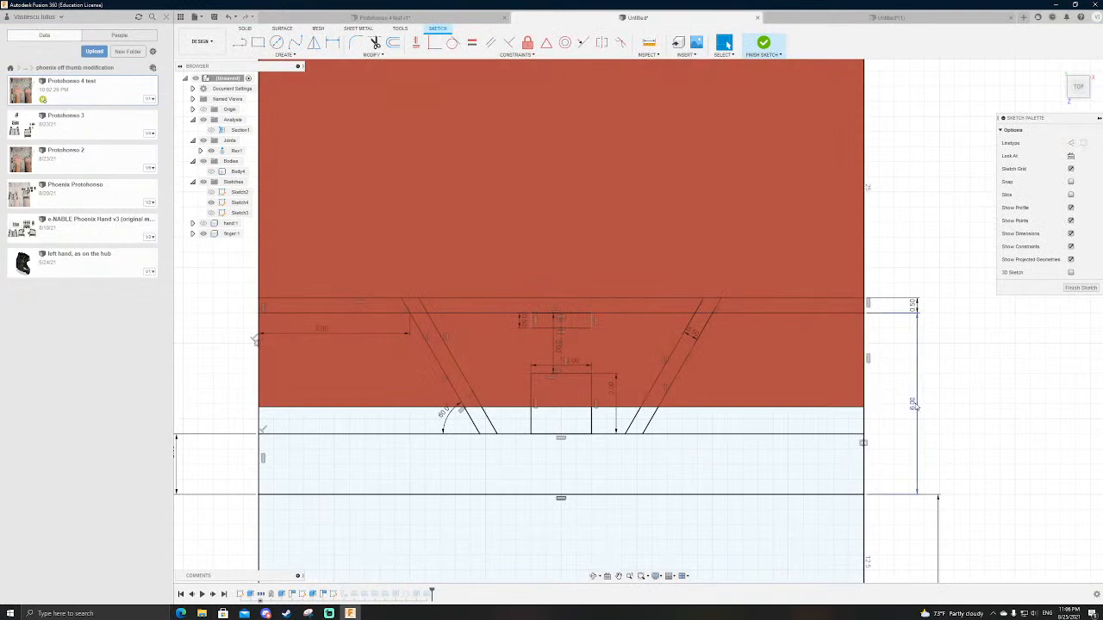
double_click(914, 405)
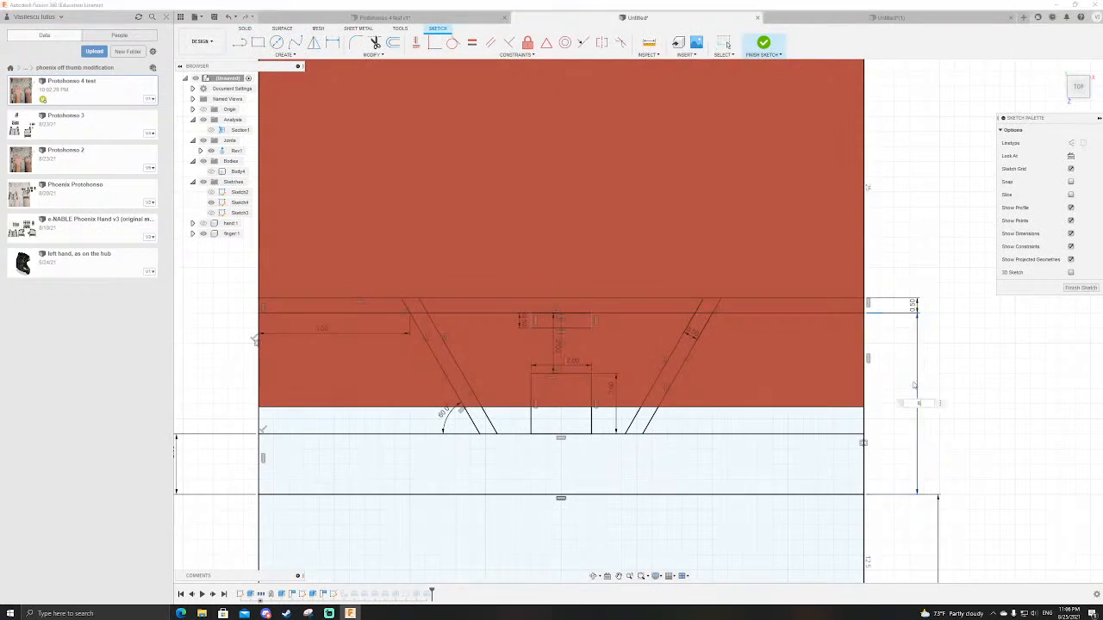
type("5")
key("Return")
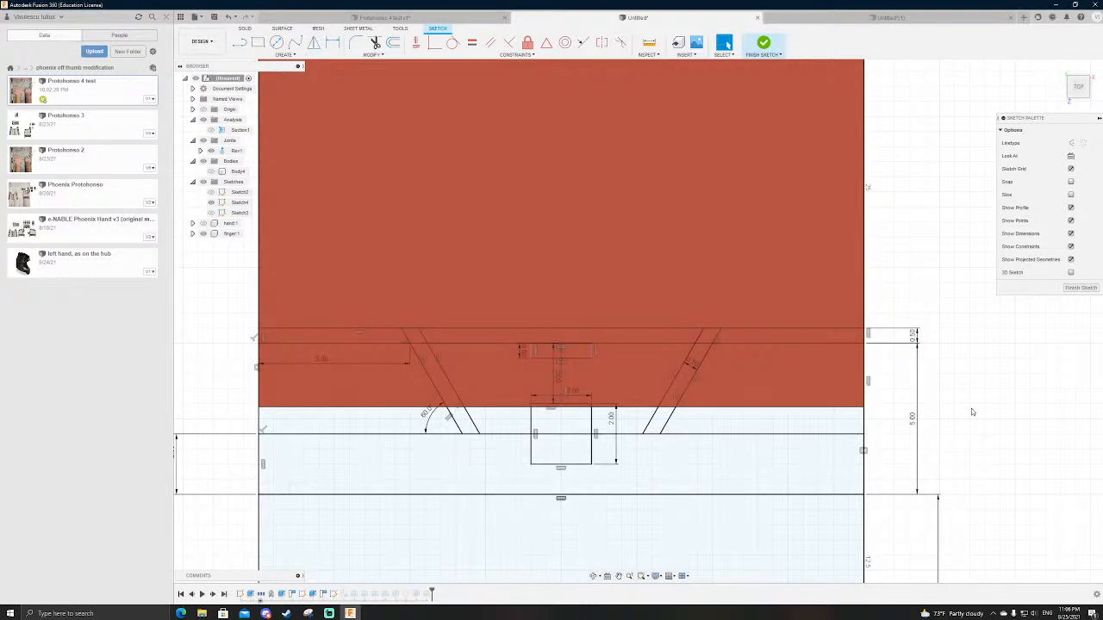
double_click(917, 419)
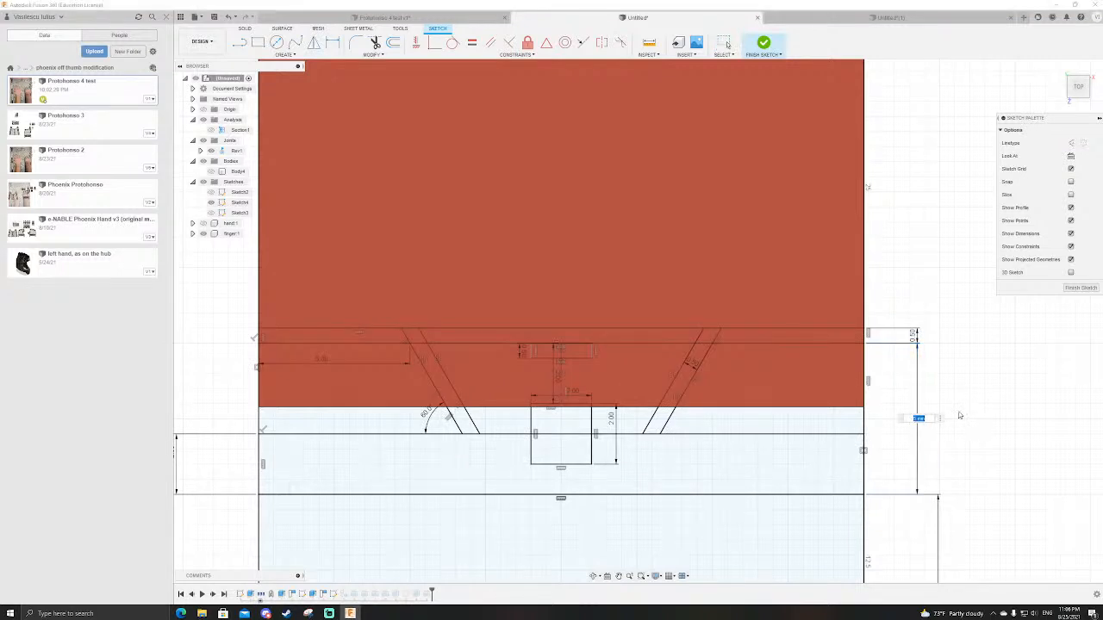
type("6")
key("Return")
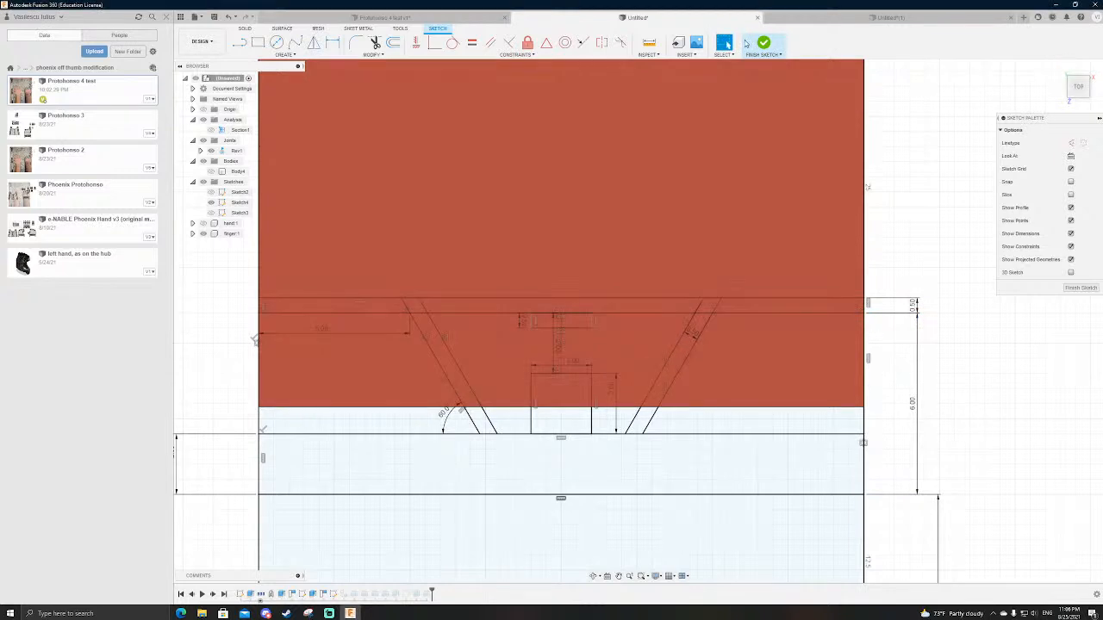
left_click(762, 43)
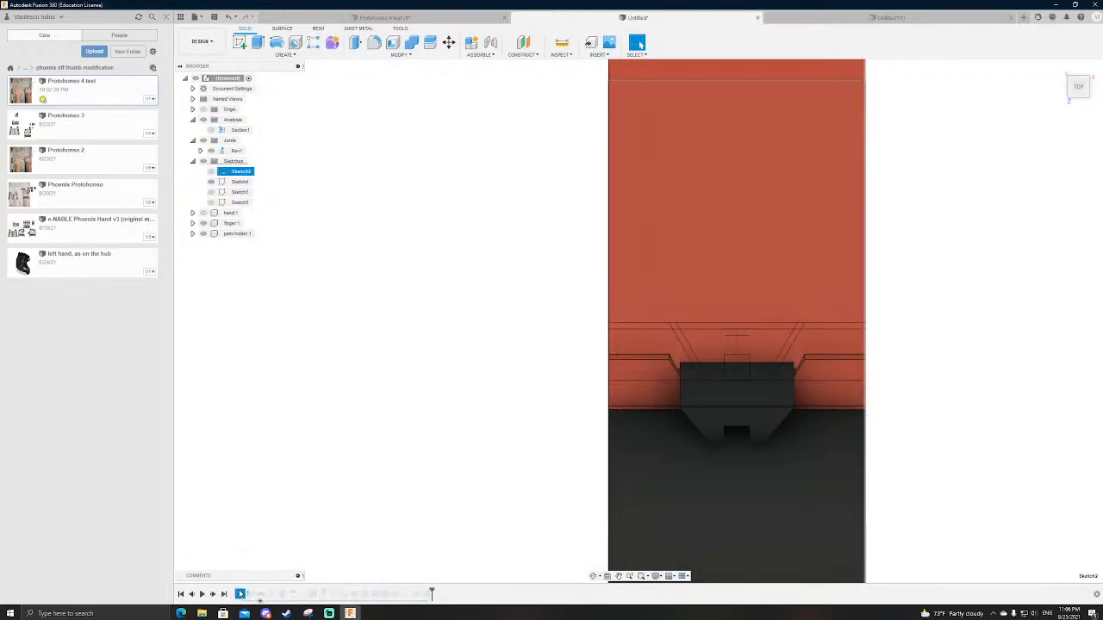
Step: In the side-profile sketch, set the gap between the 30 mm circle and the outer ring circle to 6 mm
double_click(241, 594)
scroll(699, 276, "down", 8)
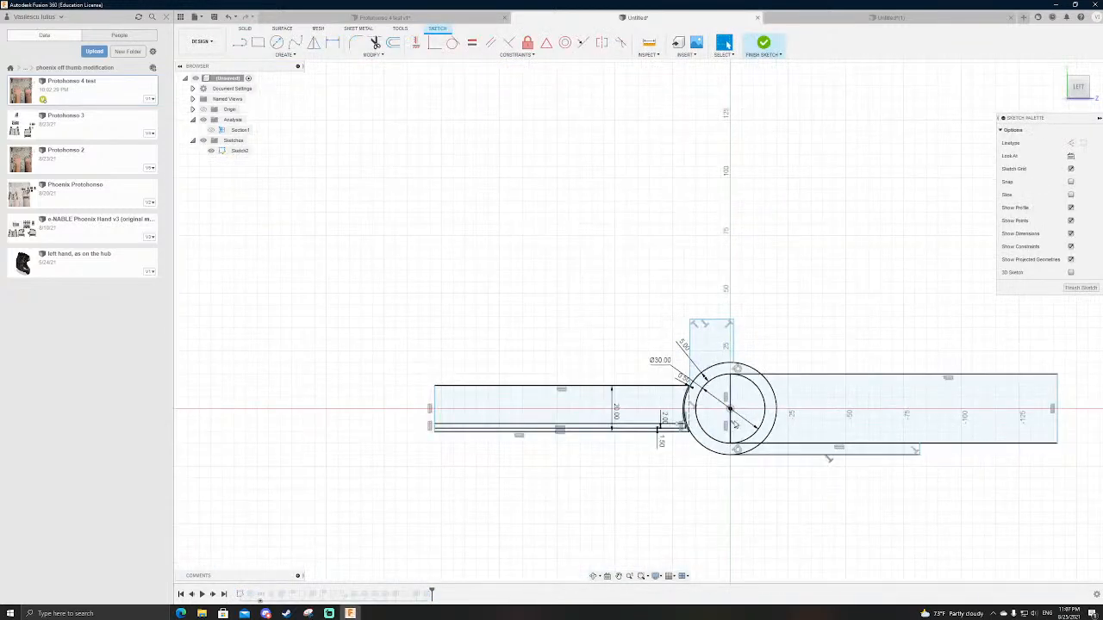
scroll(734, 424, "up", 6)
double_click(628, 262)
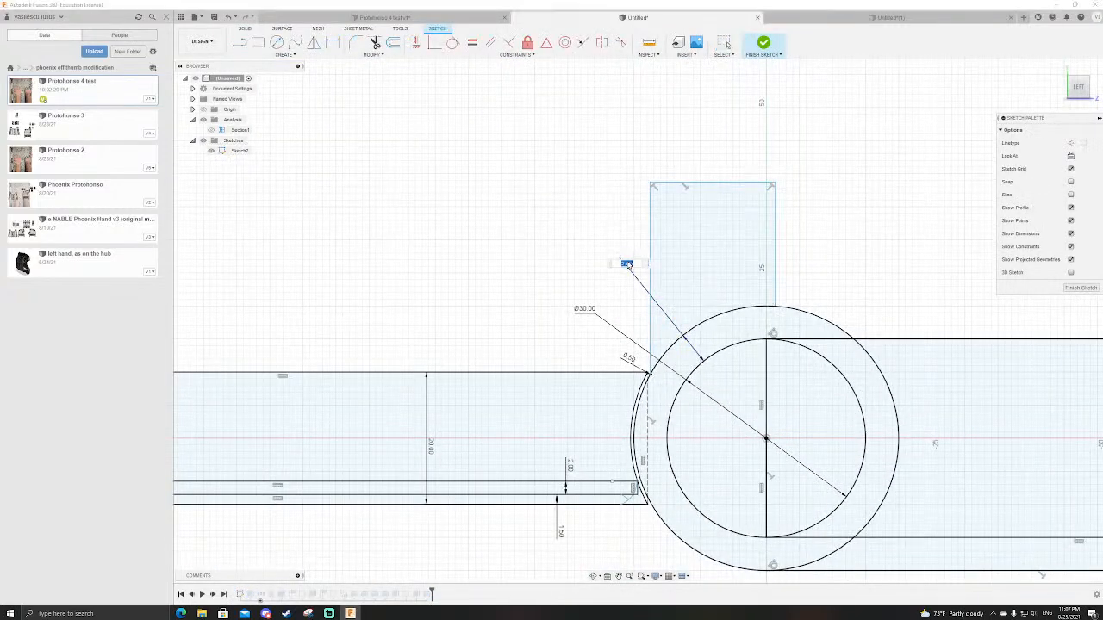
type("6")
key("Return")
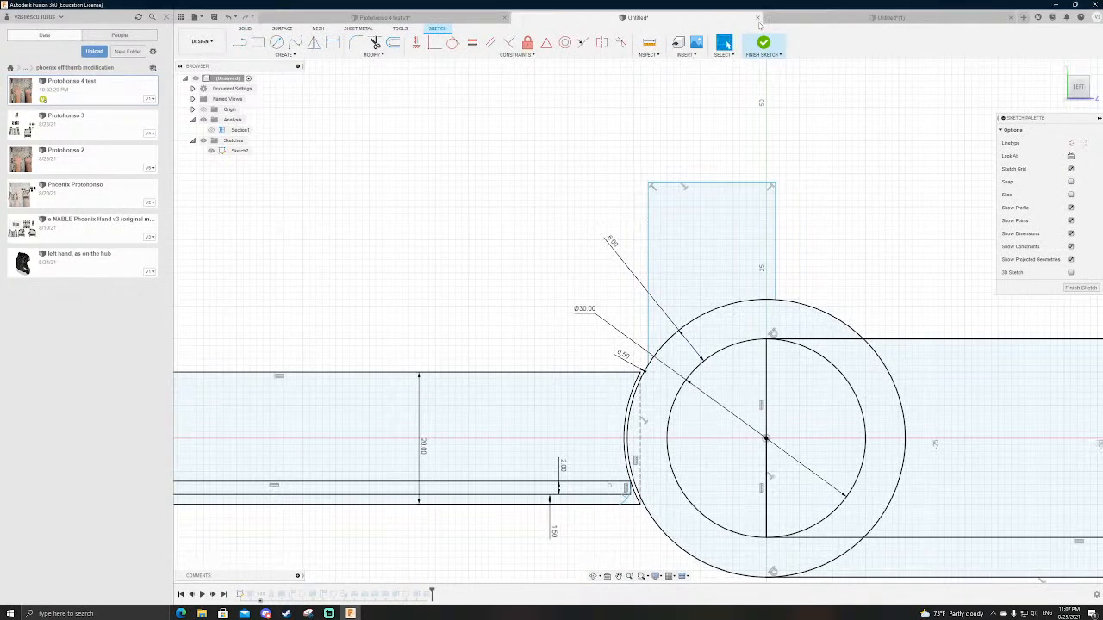
left_click(763, 42)
mouse_move(702, 423)
middle_mouse_down("shift")
mouse_move(745, 381)
mouse_move(773, 382)
mouse_move(738, 389)
mouse_move(773, 428)
middle_mouse_up("shift")
left_click(637, 44)
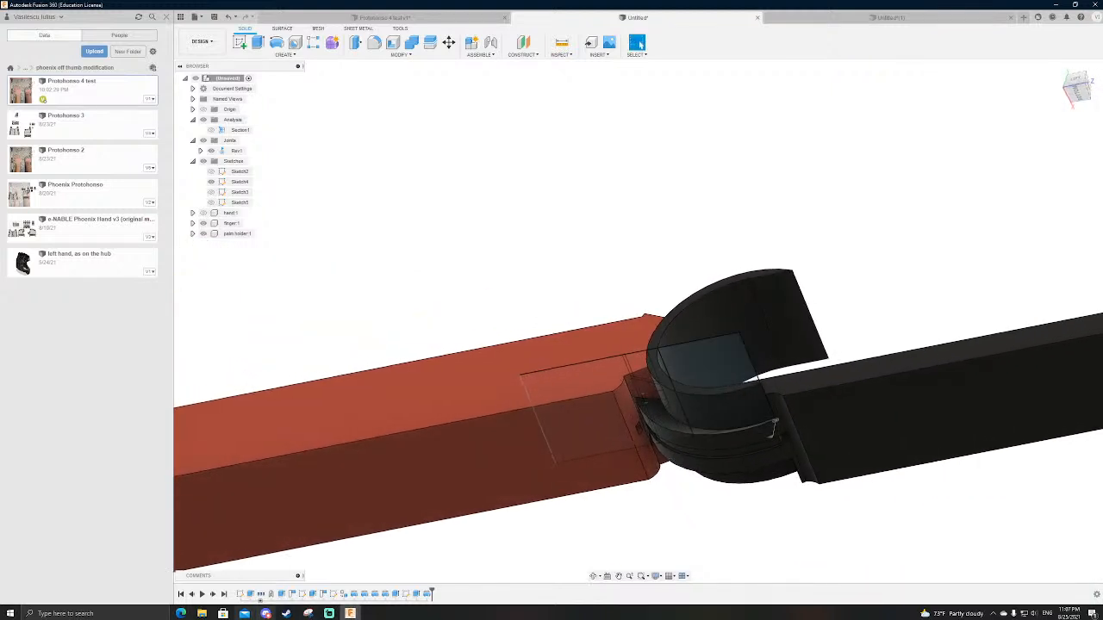
Step: Try to make the palm holder's dovetail revolve two-sided with a second angle of 20 degrees
double_click(379, 592)
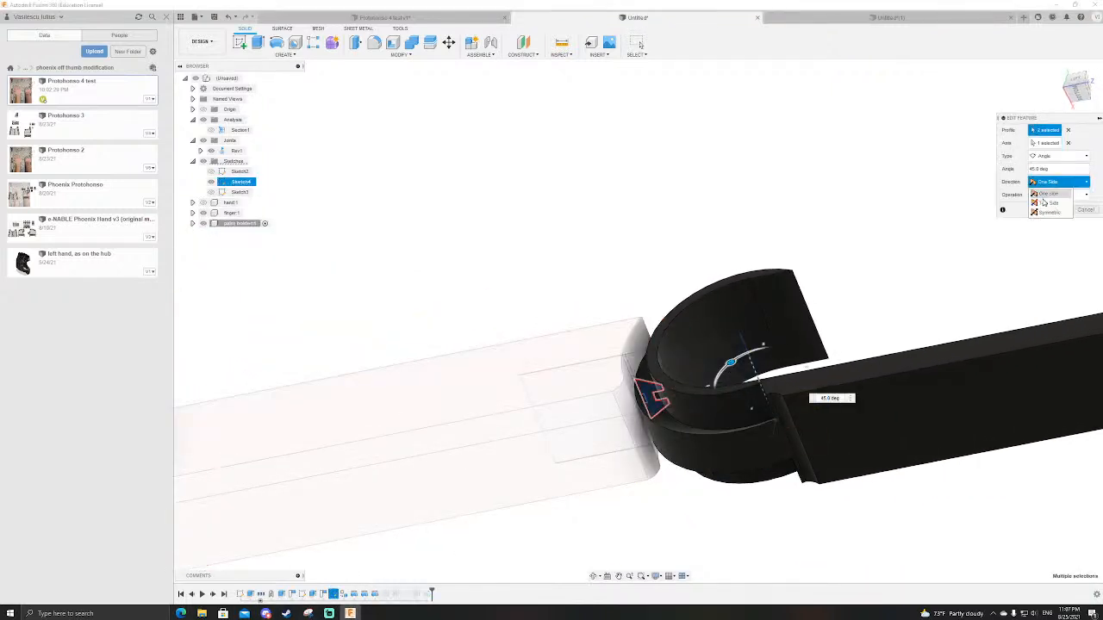
left_click(1045, 202)
left_click(716, 383)
key("Return")
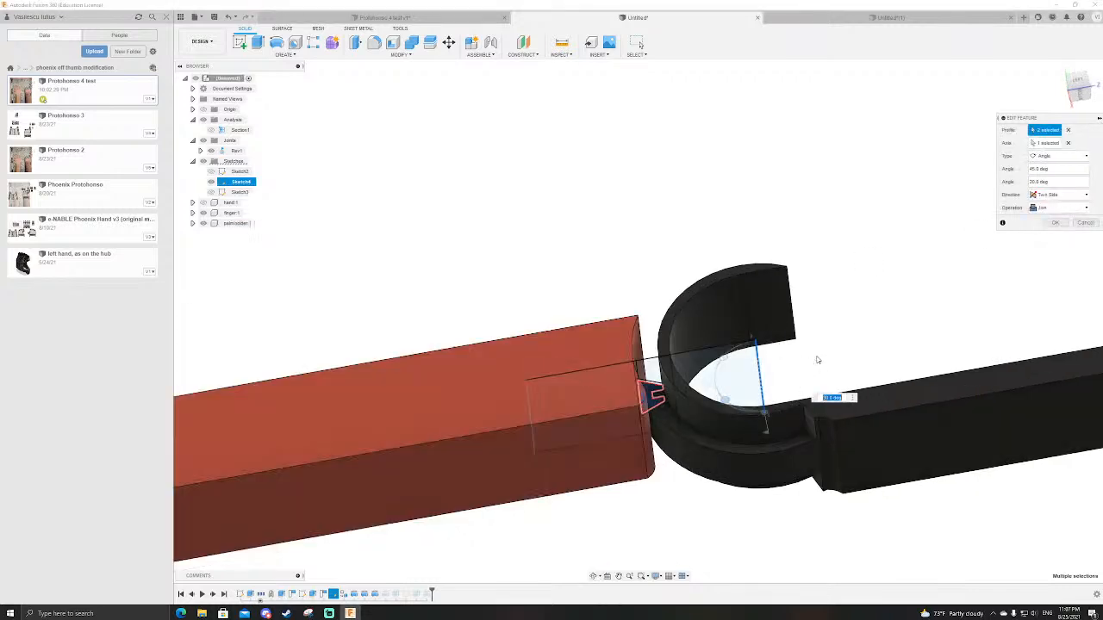
scroll(779, 362, "up", 4)
middle_click_drag(779, 363, 812, 412, "shift")
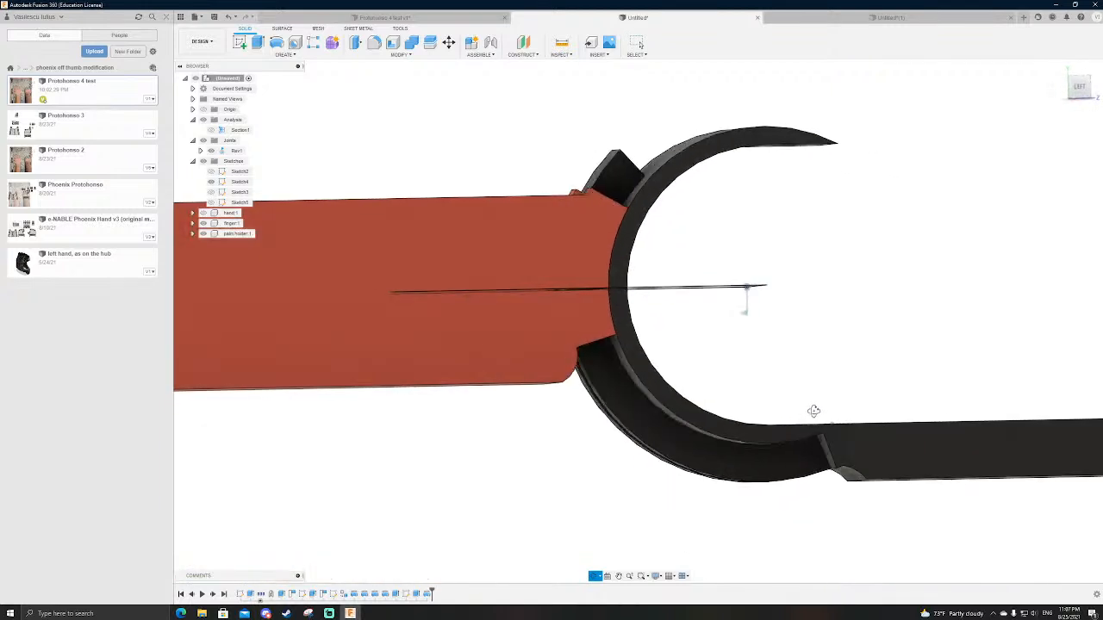
Step: Try the two-sided direction on the 45-degree dovetail revolve again and cancel the edit
double_click(384, 595)
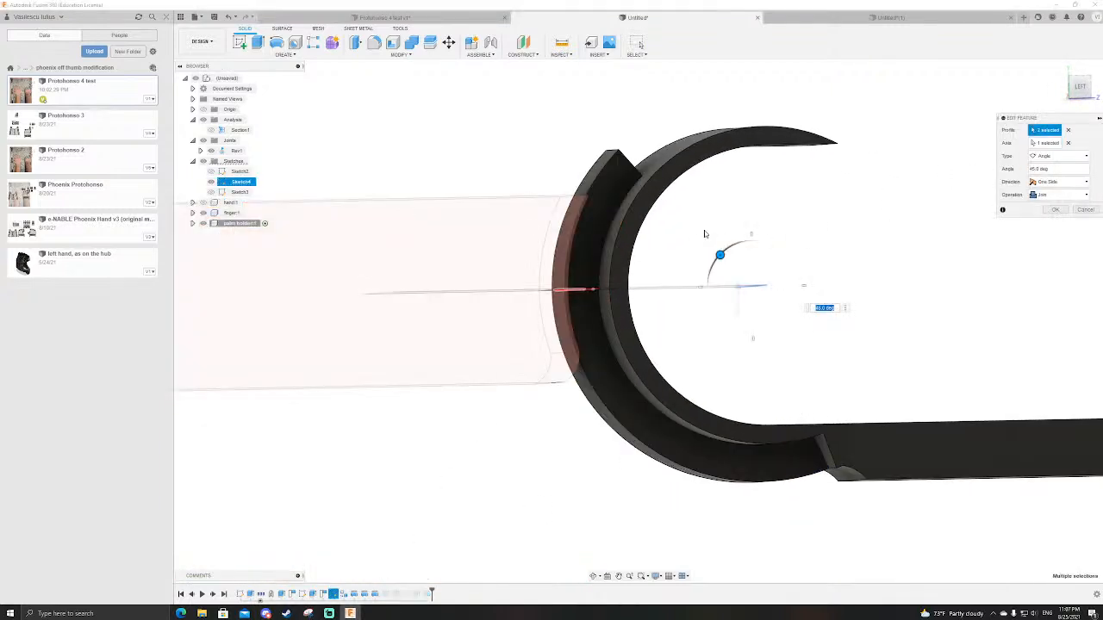
left_click_drag(719, 254, 721, 255)
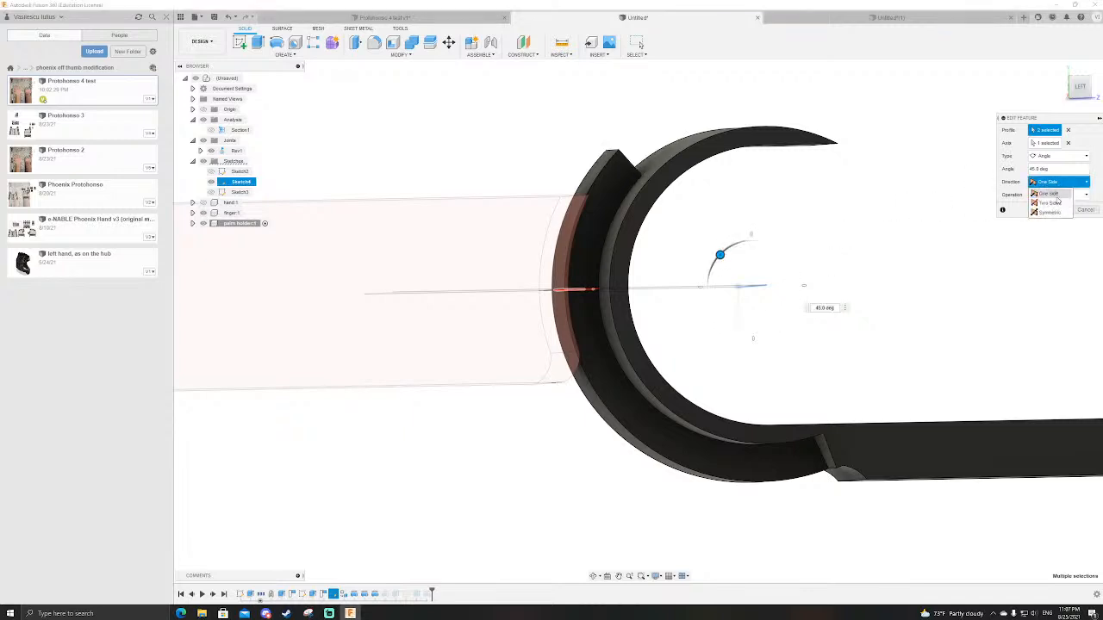
left_click(1049, 204)
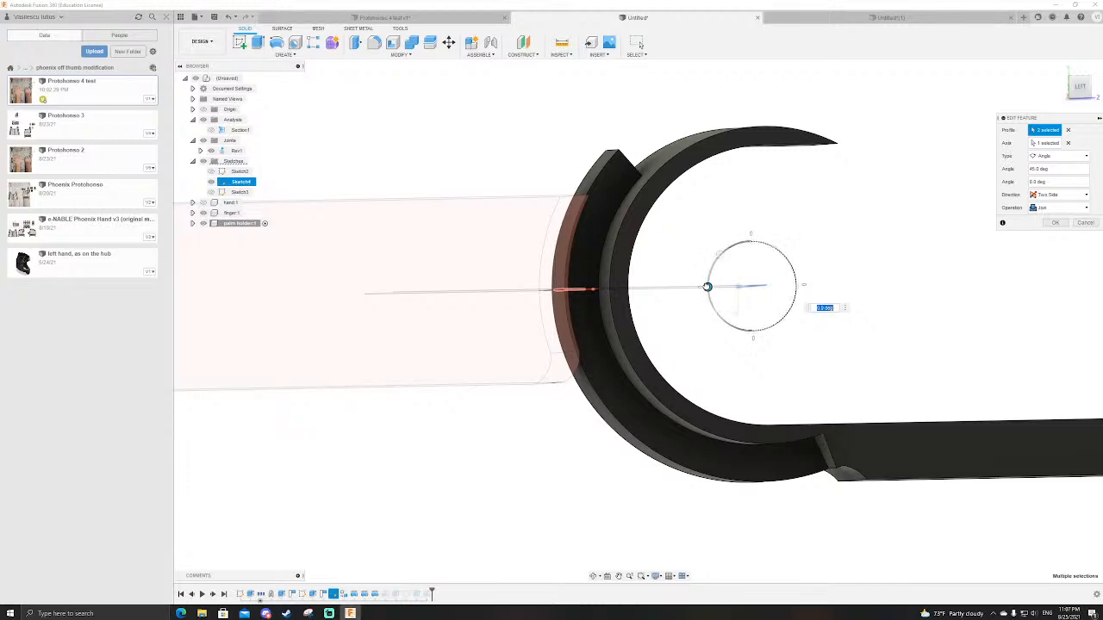
key("Escape")
scroll(686, 345, "down", 3)
scroll(676, 302, "up", 5)
Step: Reopen the dovetail sketch to check its height and clearance dimensions, and close it without edits
middle_click_drag(724, 383, 366, 586, "shift")
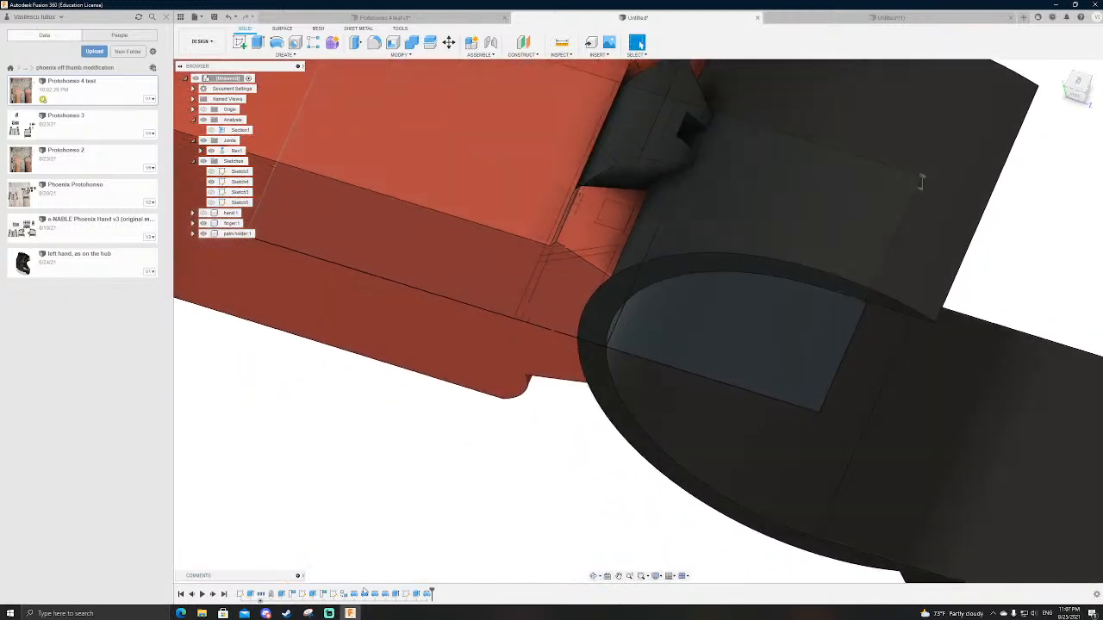
double_click(342, 595)
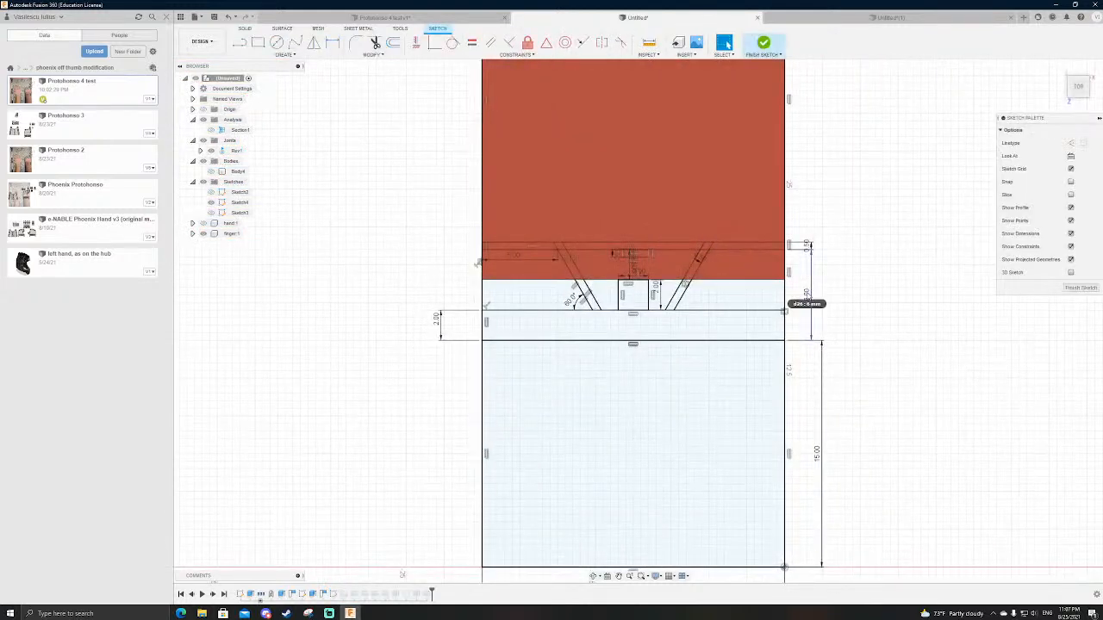
scroll(805, 334, "down", 3)
scroll(705, 289, "up", 6)
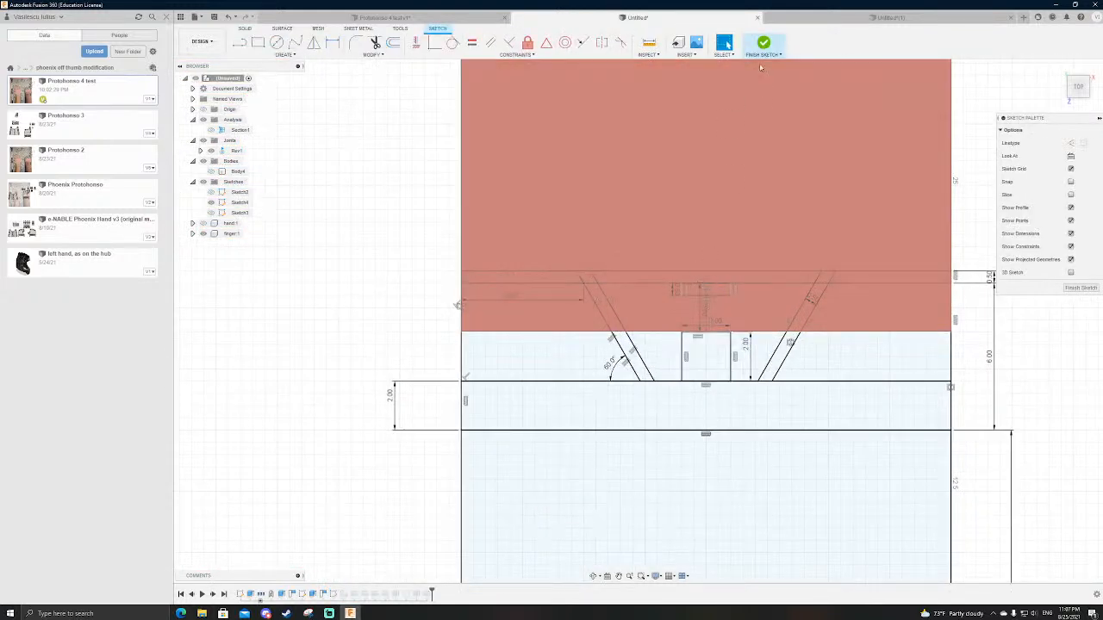
left_click(763, 42)
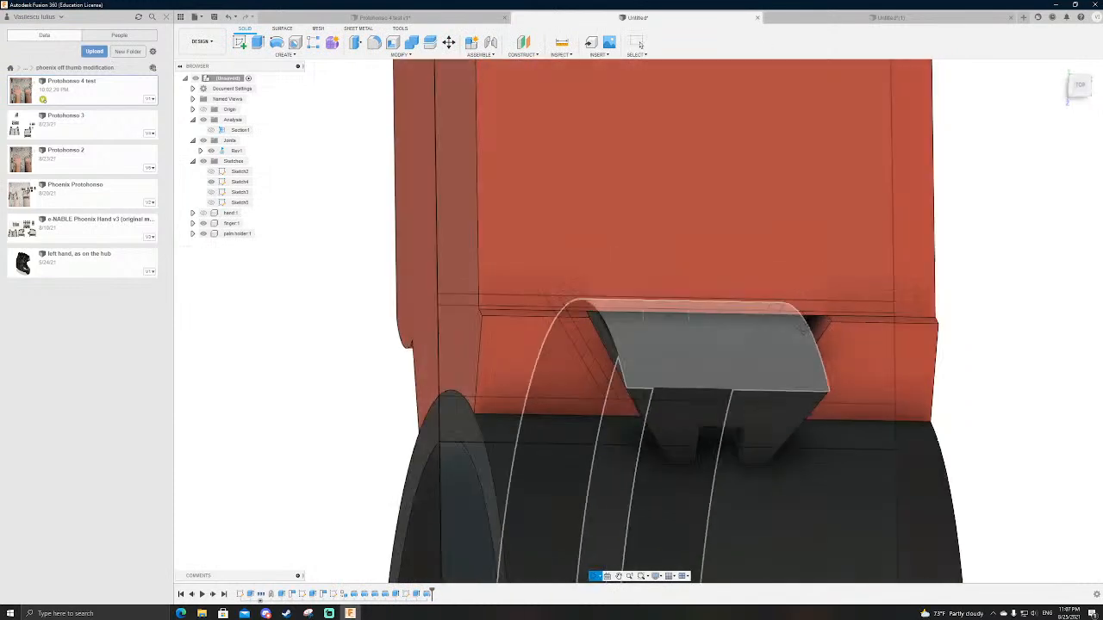
Step: Check which dovetail profiles the palm holder's 45-degree revolve uses and examine how the dovetail sits inside the finger
middle_click_drag(737, 328, 955, 326, "shift")
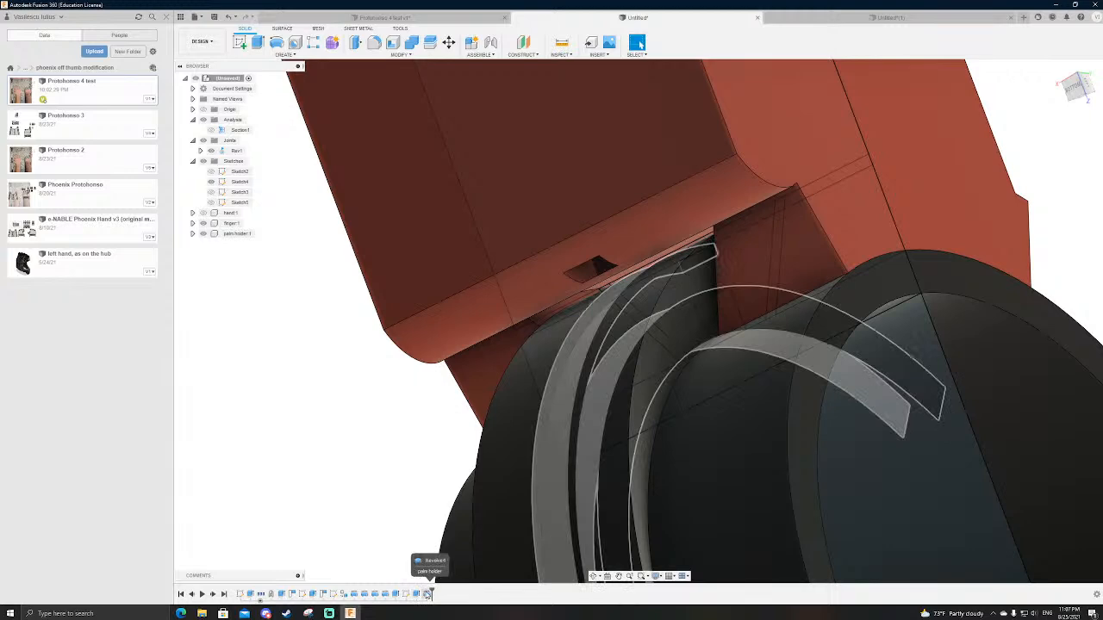
double_click(375, 595)
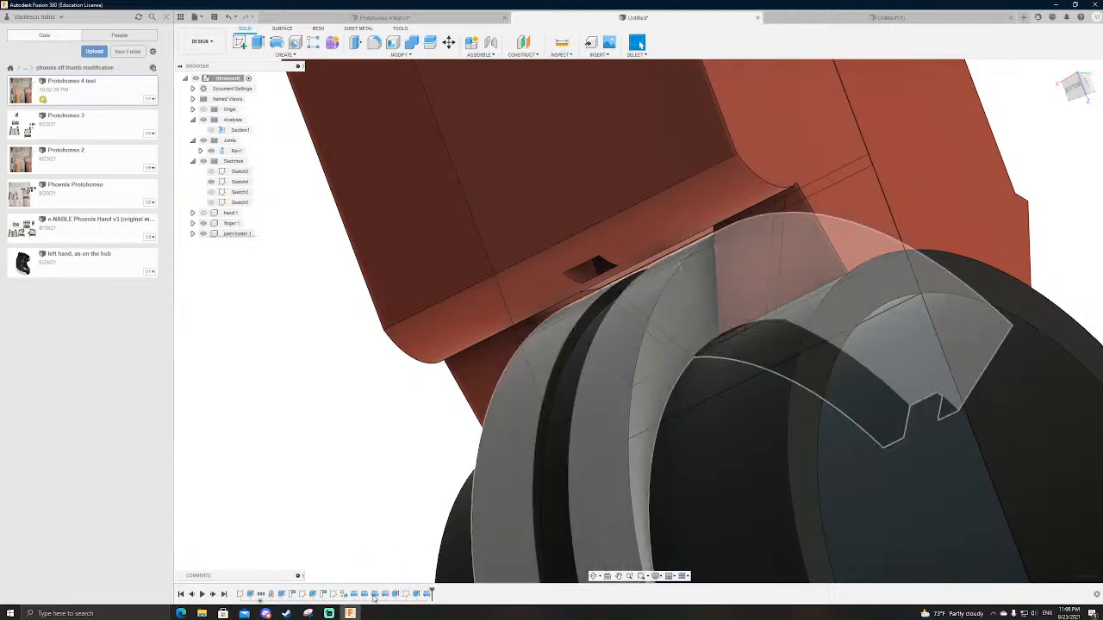
scroll(479, 419, "down", 3)
scroll(677, 266, "up", 6)
left_click(526, 393)
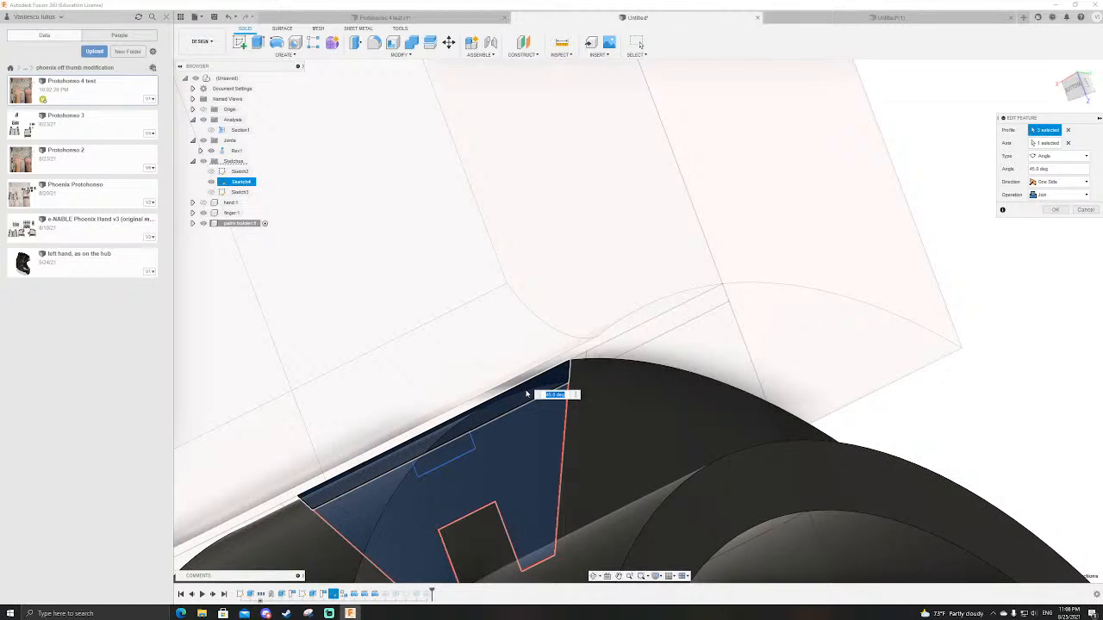
scroll(534, 385, "down", 5)
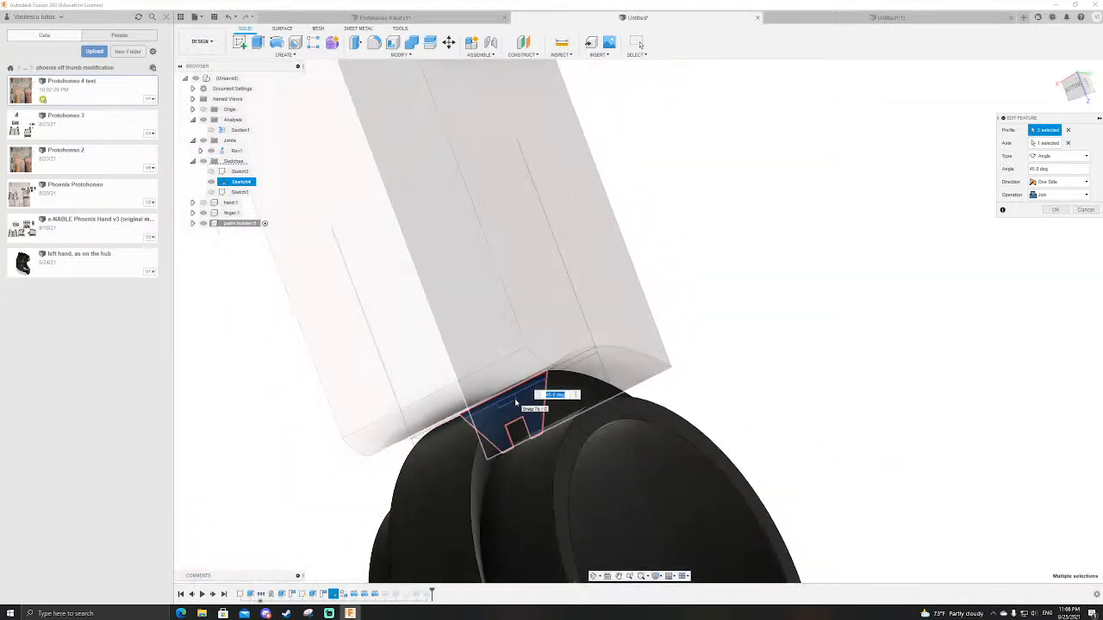
key("Return")
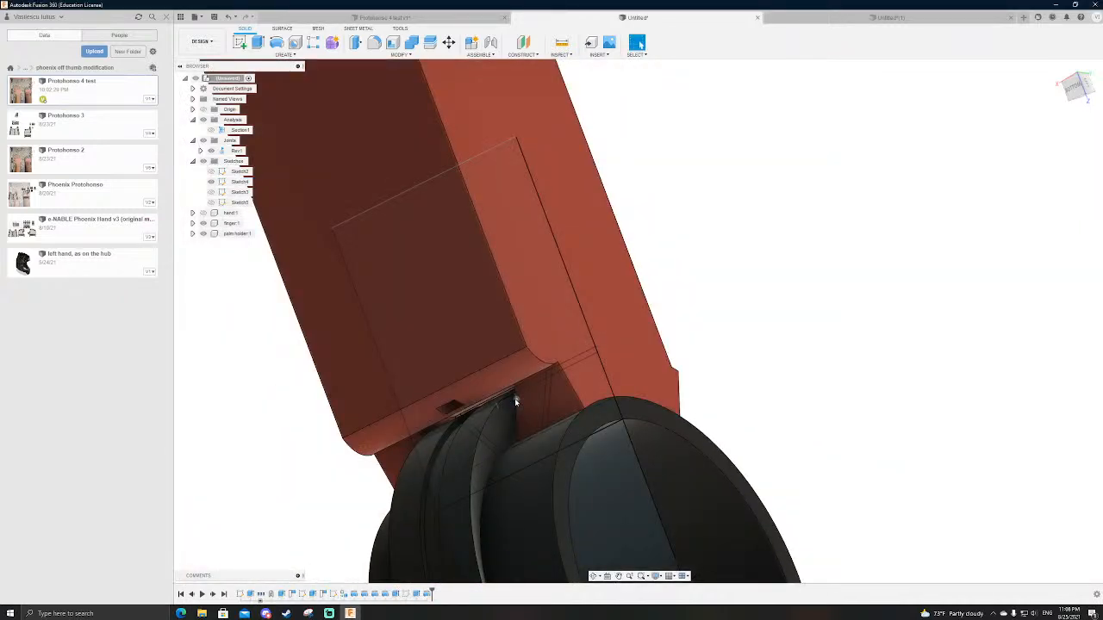
middle_click_drag(524, 395, 436, 389, "shift")
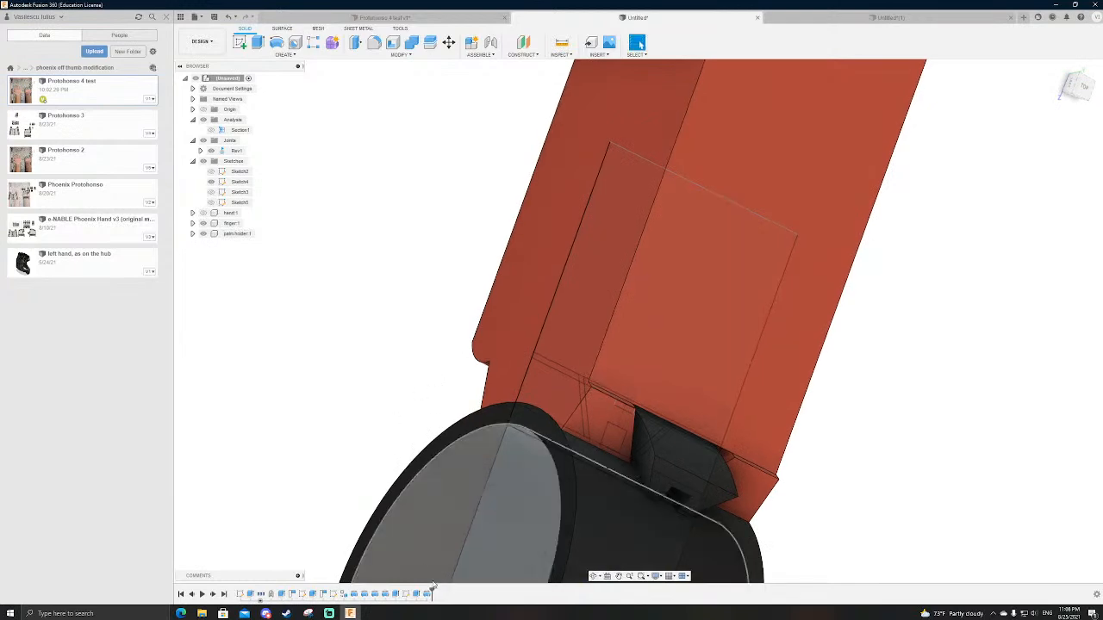
Step: Turn on the sliced view in the dovetail sketch, compare its clearance lines with the finger body, and finish the sketch
double_click(336, 594)
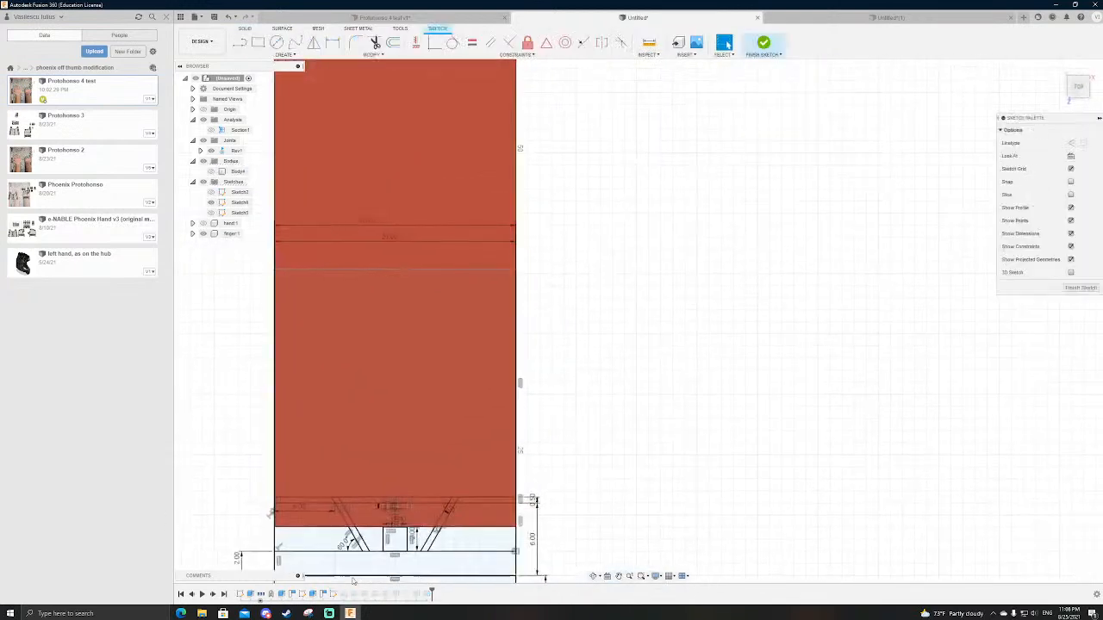
left_click(1071, 194)
scroll(763, 341, "up", 6)
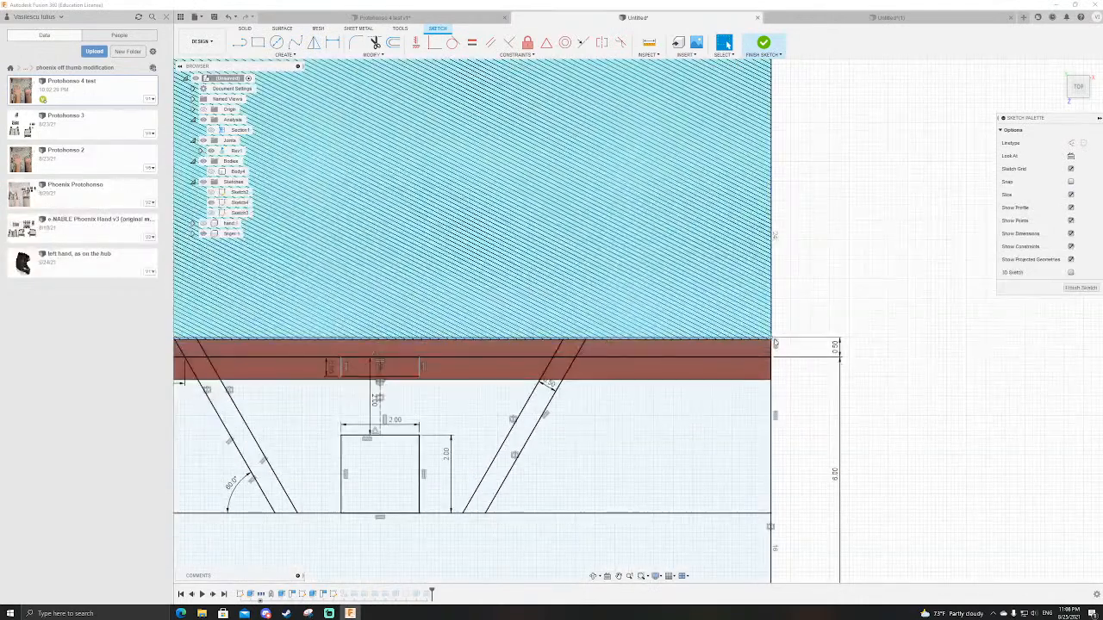
scroll(856, 313, "down", 4)
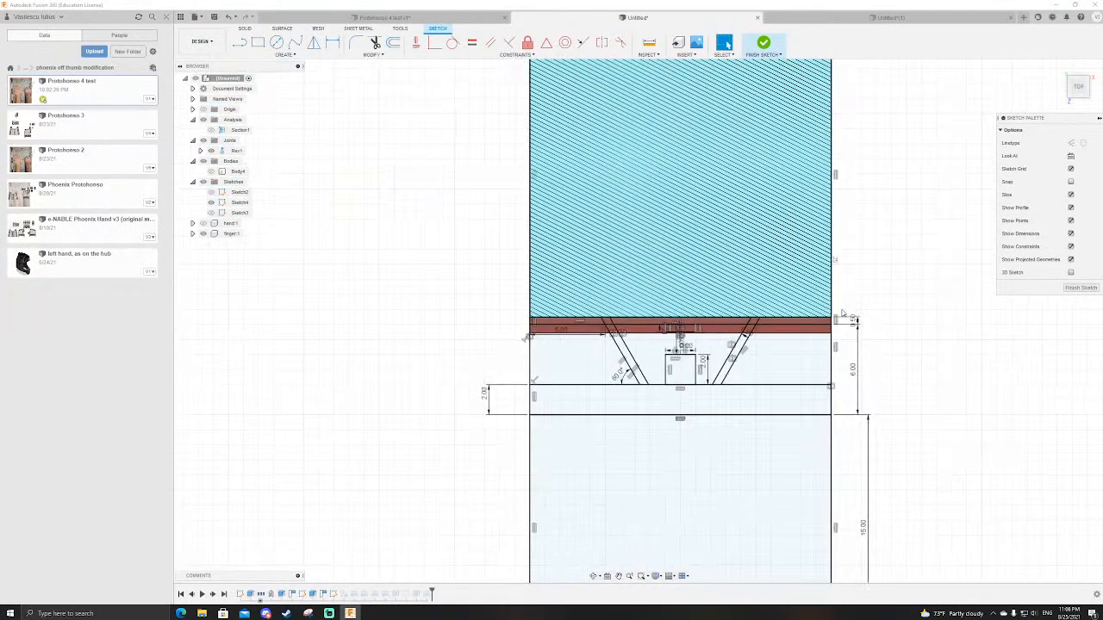
left_click(763, 47)
Step: Measure the clearance between the dovetail's curved outer face and the finger's matching groove face
mouse_move(884, 371)
middle_mouse_down("shift")
mouse_move(901, 347)
mouse_move(936, 351)
middle_mouse_up("shift")
scroll(773, 365, "up", 5)
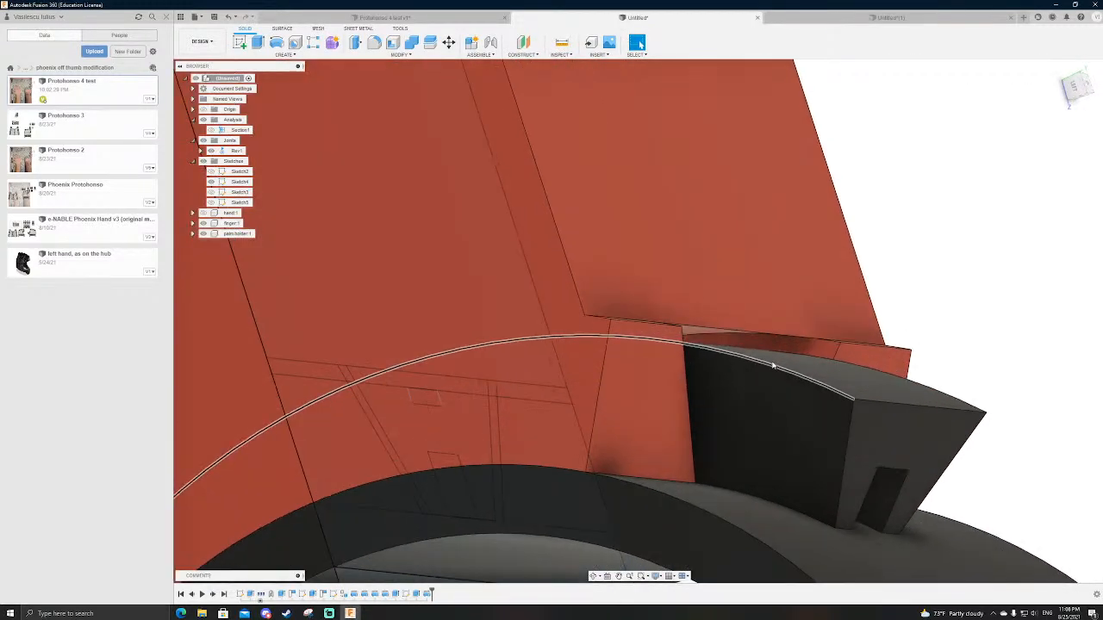
key("i")
left_click(739, 353)
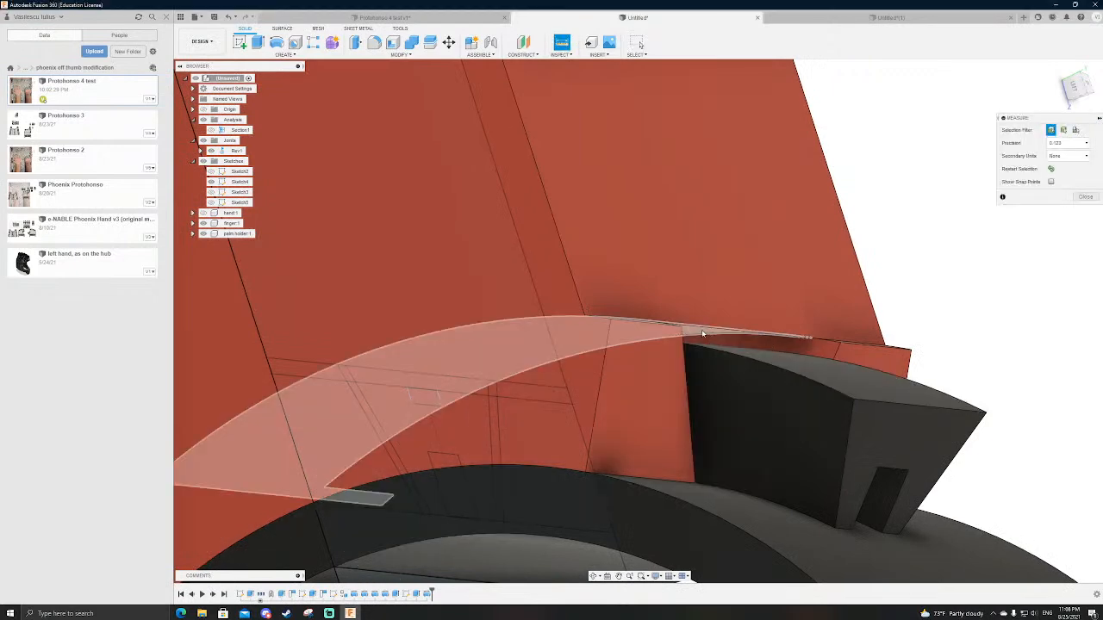
left_click(739, 355)
scroll(728, 349, "down", 6)
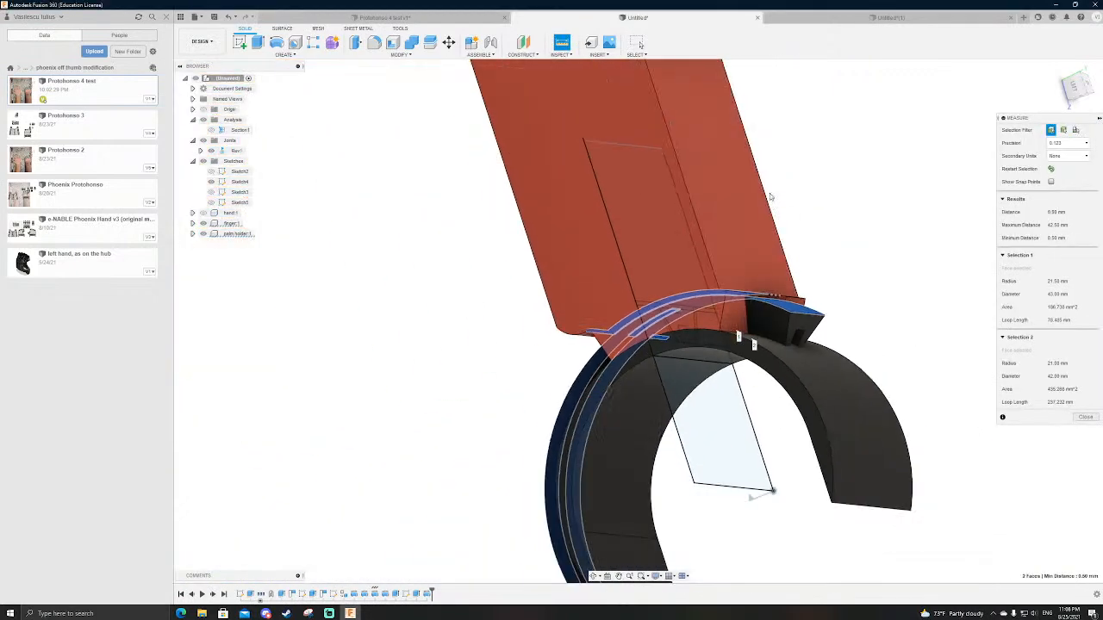
key("Escape")
Step: Orient the model to the straight left view of the finger and palm holder
middle_click_drag(890, 331, 939, 370, "shift")
middle_click_drag(929, 303, 874, 287, "shift")
left_click(1071, 93)
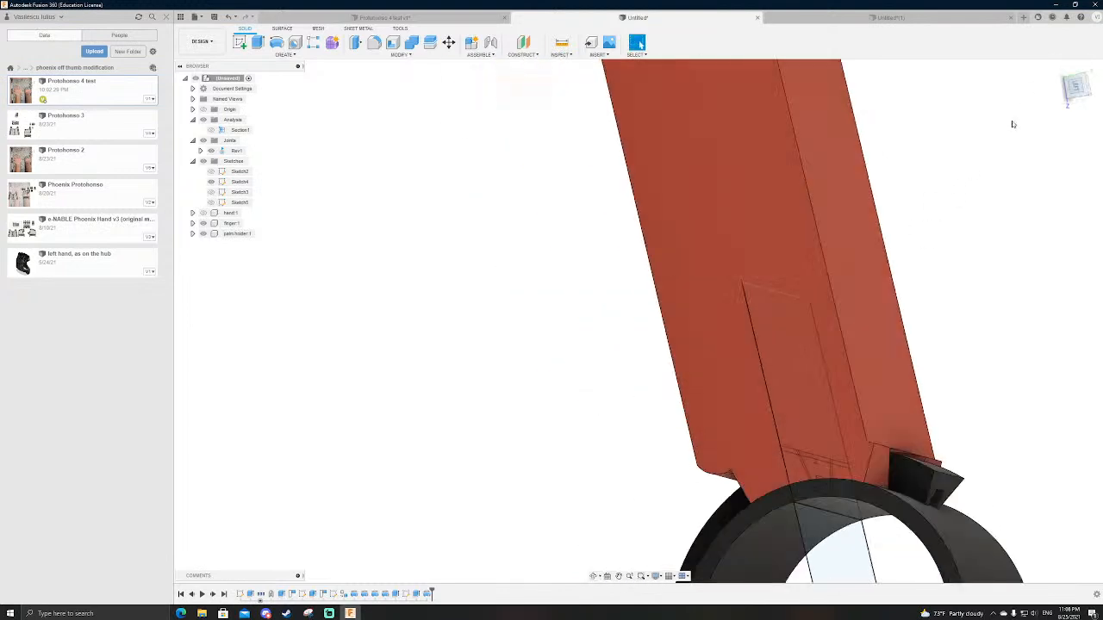
left_click(1092, 70)
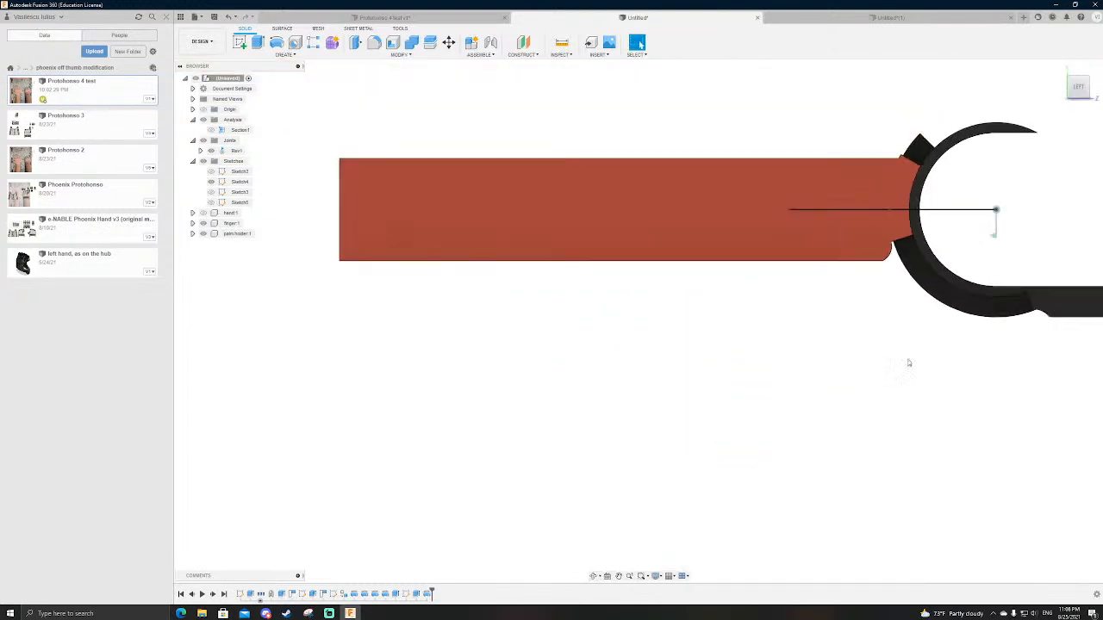
Step: Shorten the palm holder to roughly half its length by cutting back its far end face with Extrude
middle_click_drag(869, 310, 921, 308, "shift")
key("e")
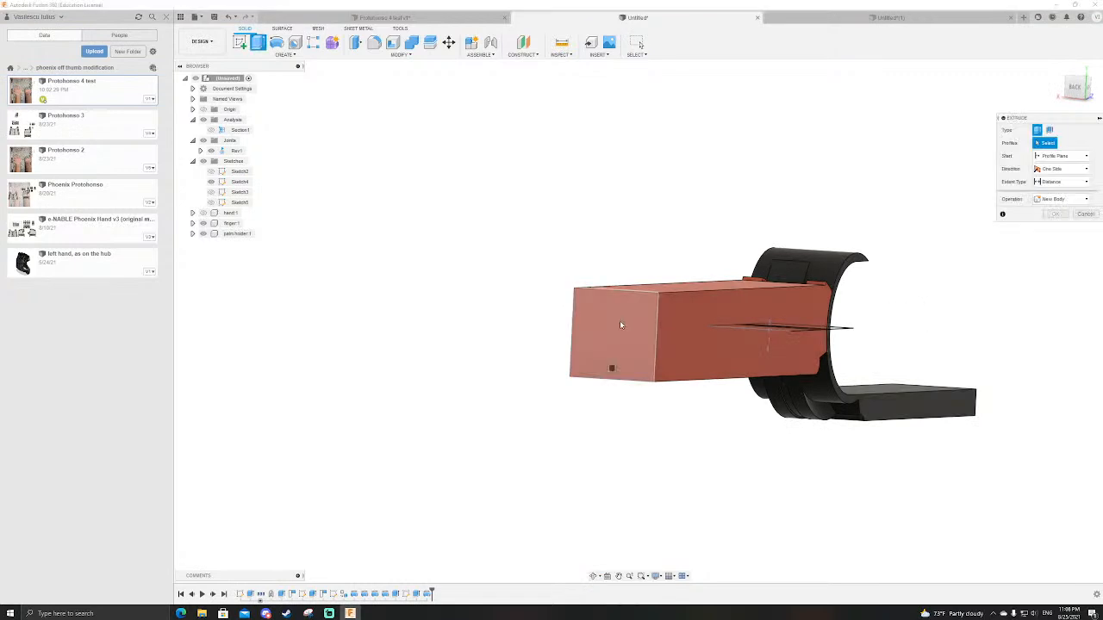
left_click(620, 321)
middle_click_drag(703, 343, 667, 346, "shift")
left_click_drag(353, 357, 569, 334)
key("Return")
Step: Animate the revolute joint between finger and palm holder and examine their contact from several angles
scroll(569, 334, "down", 1)
scroll(798, 308, "up", 3)
mouse_move(798, 308)
middle_mouse_down("shift")
mouse_move(808, 344)
mouse_move(796, 353)
mouse_move(862, 327)
mouse_move(805, 352)
mouse_move(603, 354)
middle_mouse_up("shift")
scroll(510, 356, "down", 3)
scroll(800, 339, "up", 3)
middle_click_drag(814, 443, 374, 182, "shift")
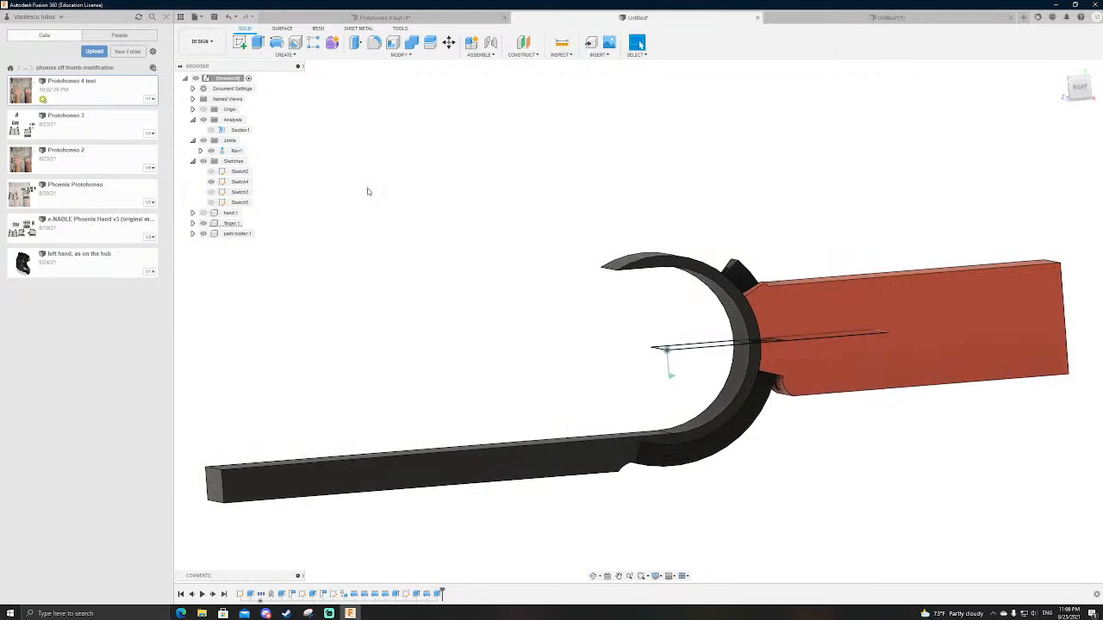
right_click(236, 151)
left_click(258, 217)
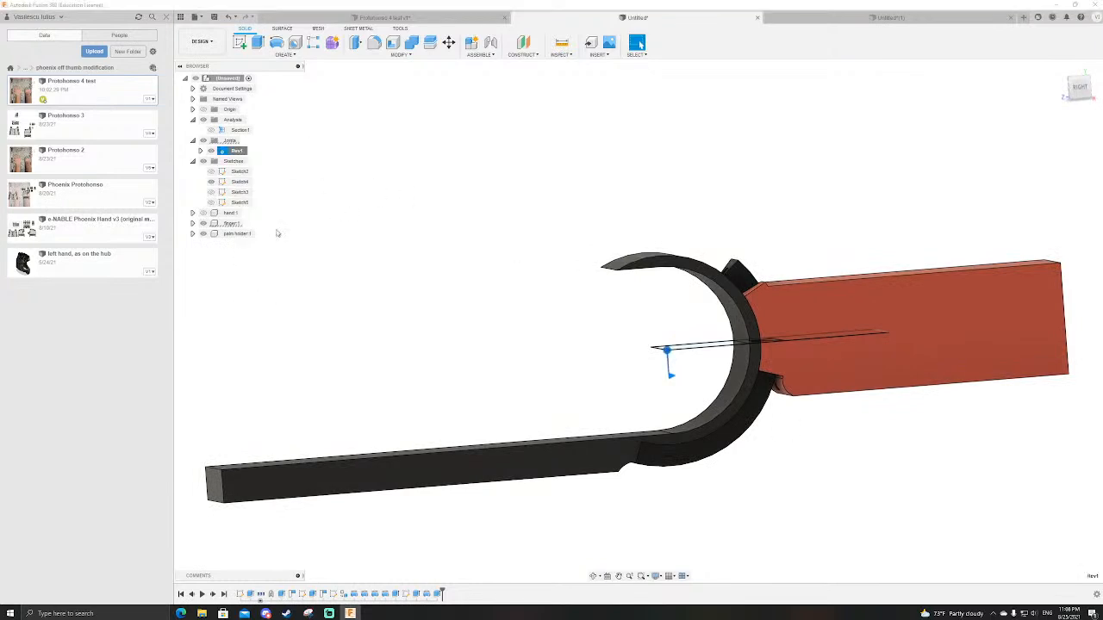
scroll(743, 269, "up", 3)
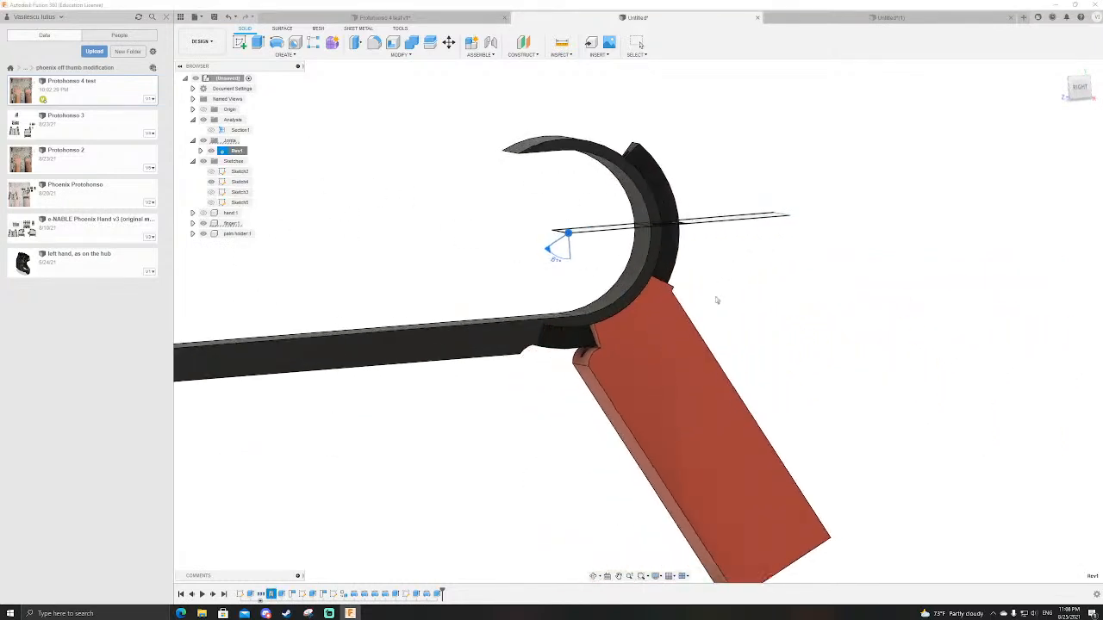
middle_click_drag(581, 411, 610, 456, "shift")
mouse_move(716, 342)
middle_mouse_down("shift")
mouse_move(747, 444)
mouse_move(760, 307)
mouse_move(710, 329)
middle_mouse_up("shift")
scroll(760, 306, "up", 3)
left_click(212, 182)
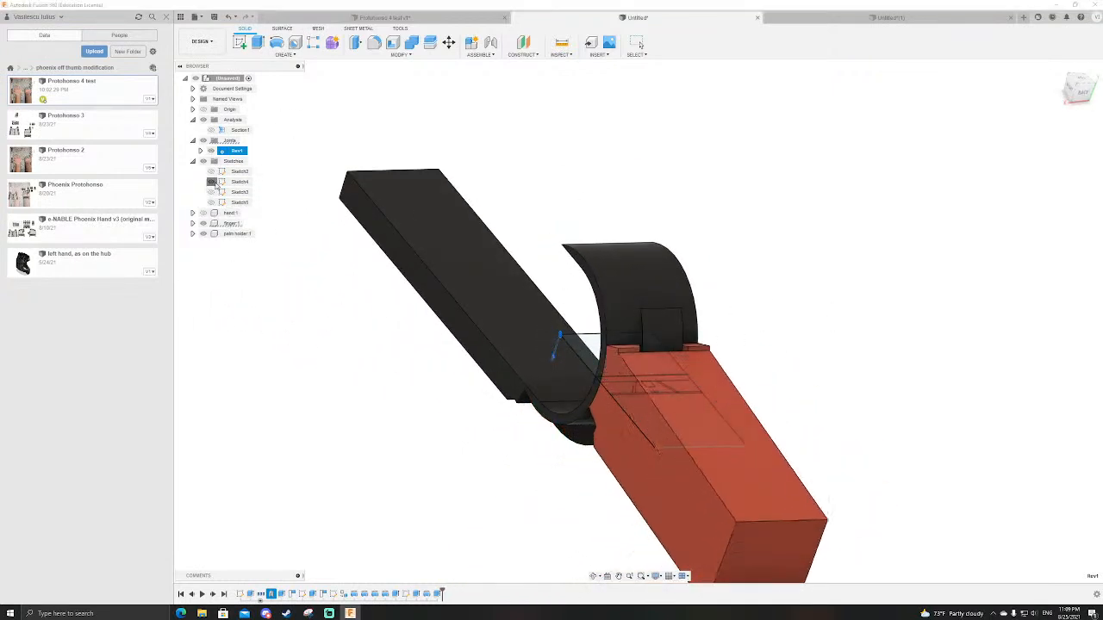
scroll(529, 240, "down", 3)
scroll(529, 240, "up", 2)
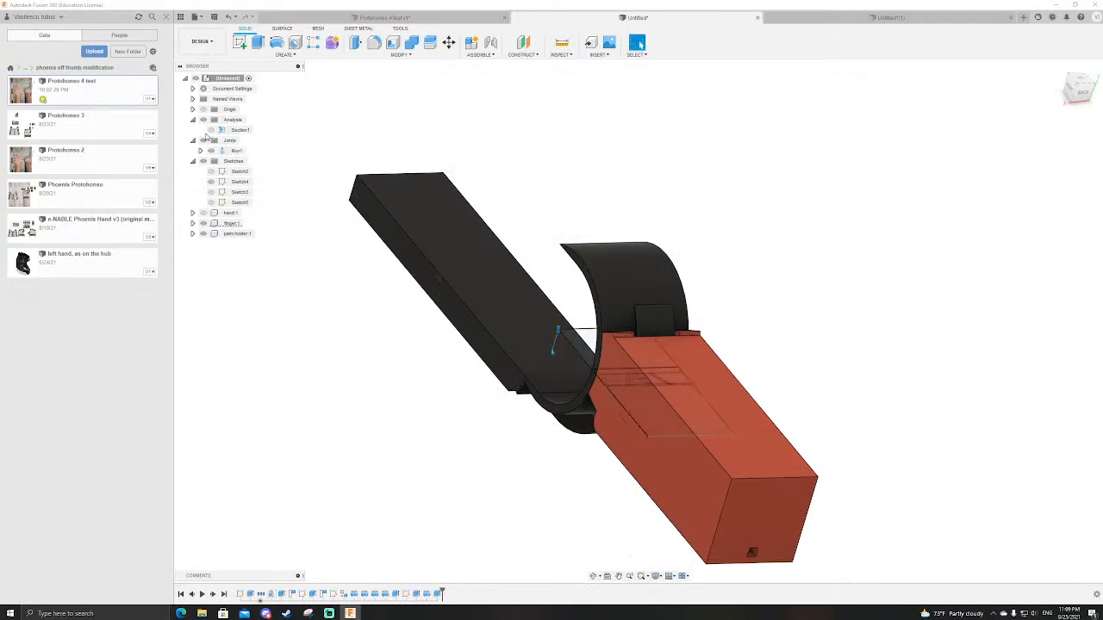
Step: Turn on the section analysis, orient to the left view, and inspect where the finger's curved channel meets the square pocket
left_click(208, 133)
scroll(843, 381, "down", 2)
mouse_move(844, 400)
middle_mouse_down("shift")
mouse_move(742, 385)
mouse_move(852, 325)
middle_mouse_up("shift")
left_click(1079, 89)
scroll(595, 371, "up", 5)
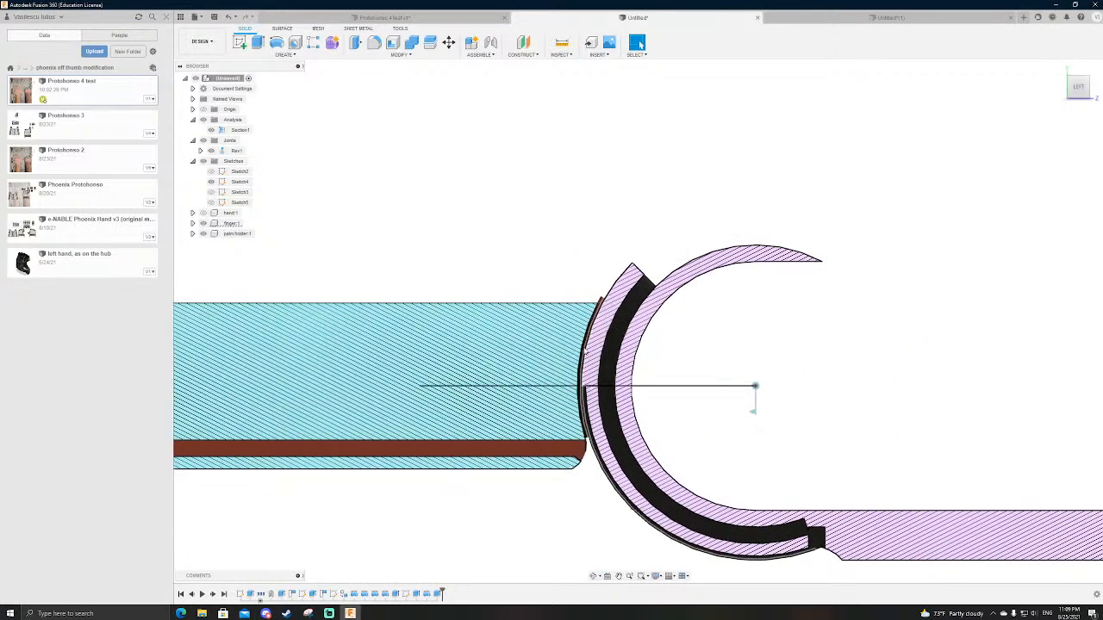
scroll(550, 263, "down", 3)
scroll(546, 256, "down", 1)
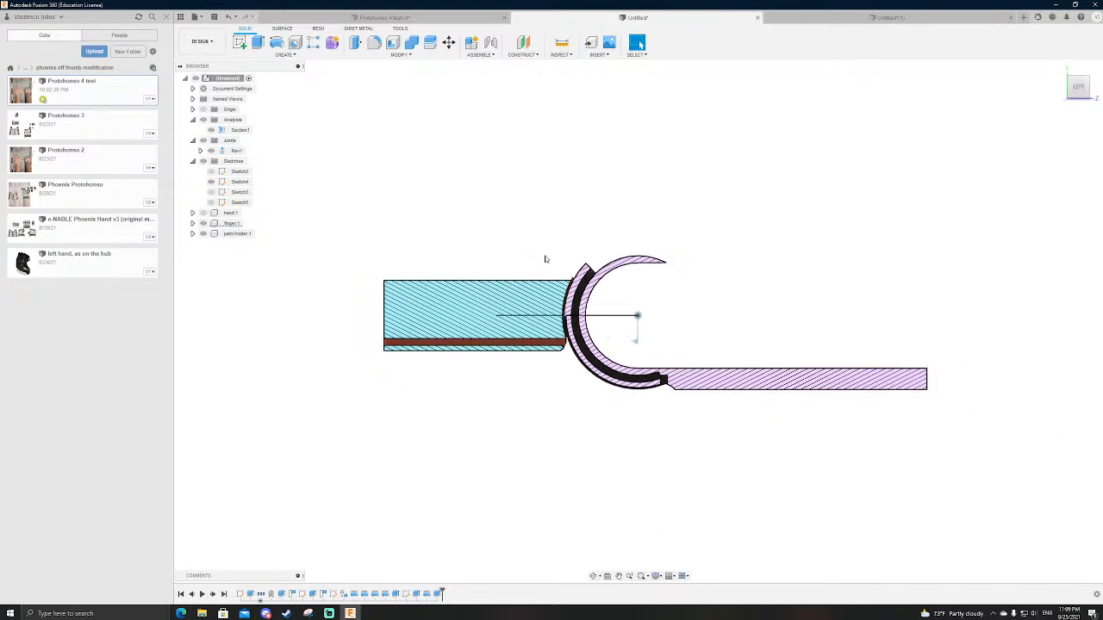
scroll(614, 278, "up", 5)
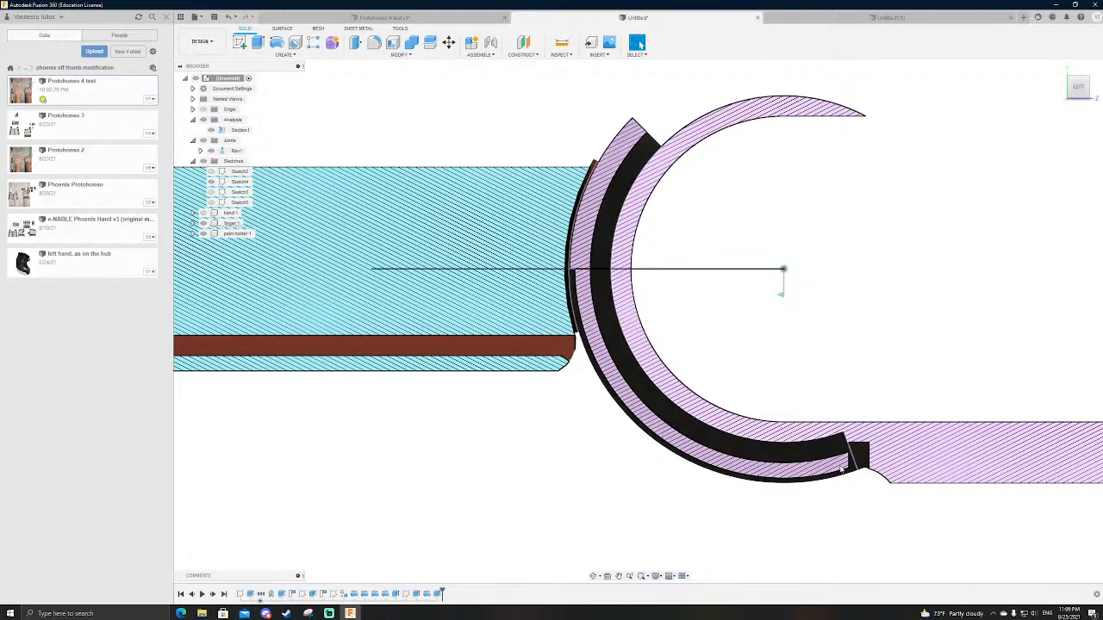
scroll(793, 388, "up", 10)
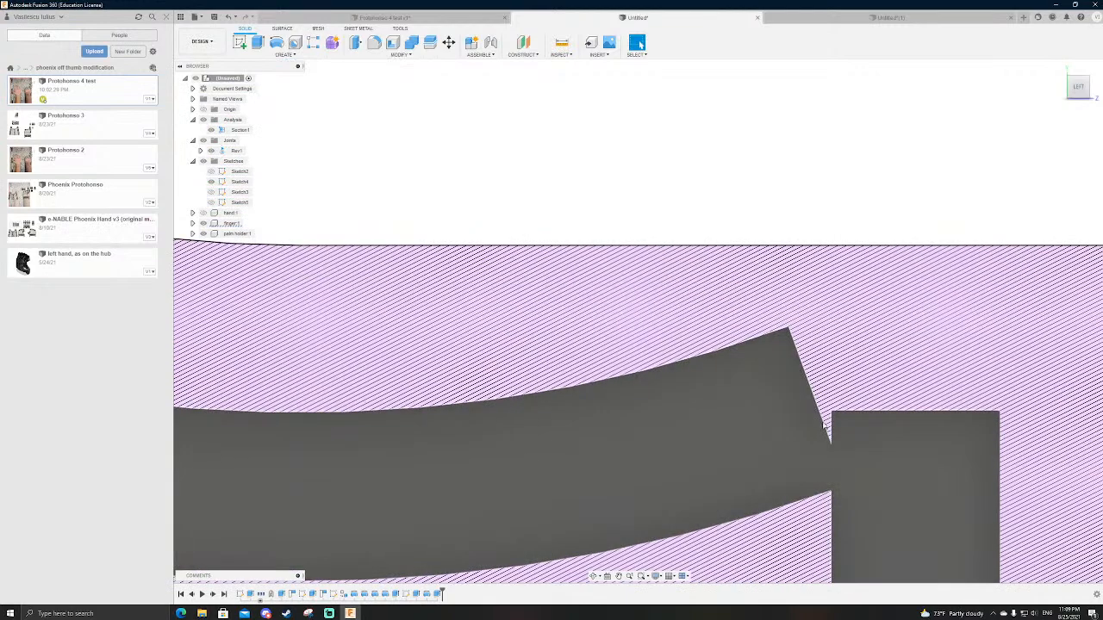
middle_click_drag(825, 427, 1045, 417, "shift")
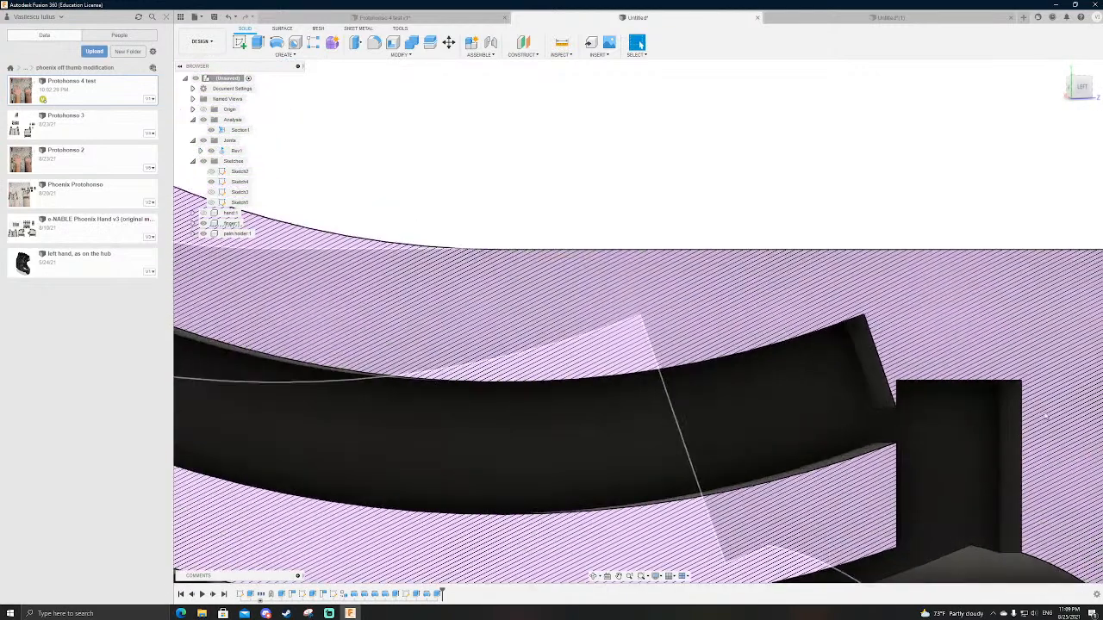
key("e")
left_click(869, 359)
left_click_drag(861, 362, 901, 356)
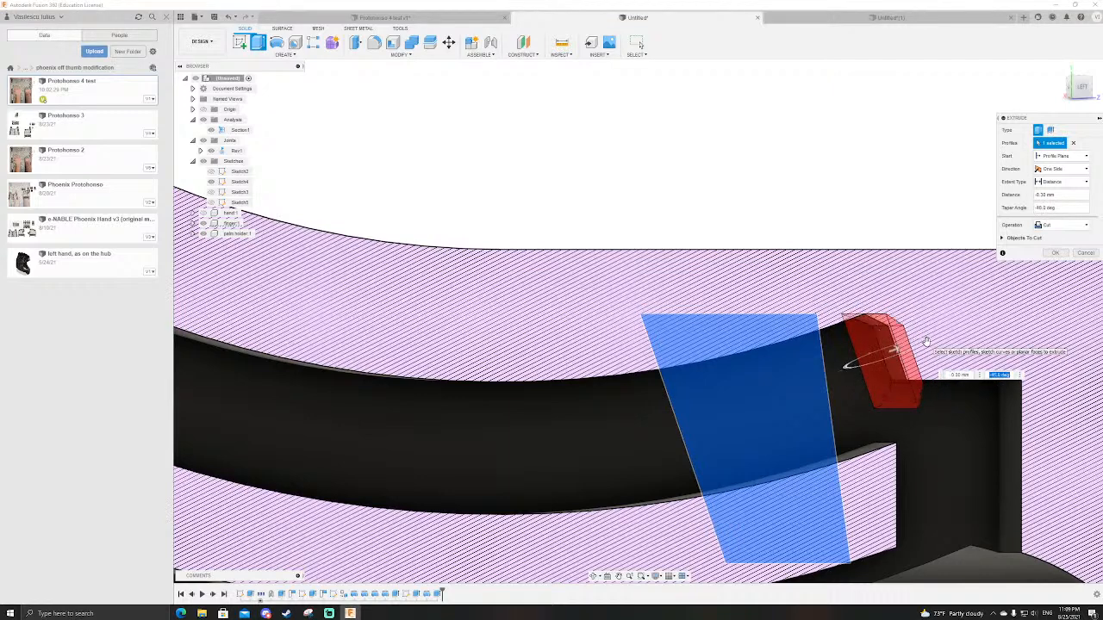
key("Escape")
Step: Extend the finger's curved channel slightly toward the square pocket by extruding a cut from its slanted end face
key("e")
left_click(863, 364)
left_click_drag(865, 365, 885, 362)
key("Return")
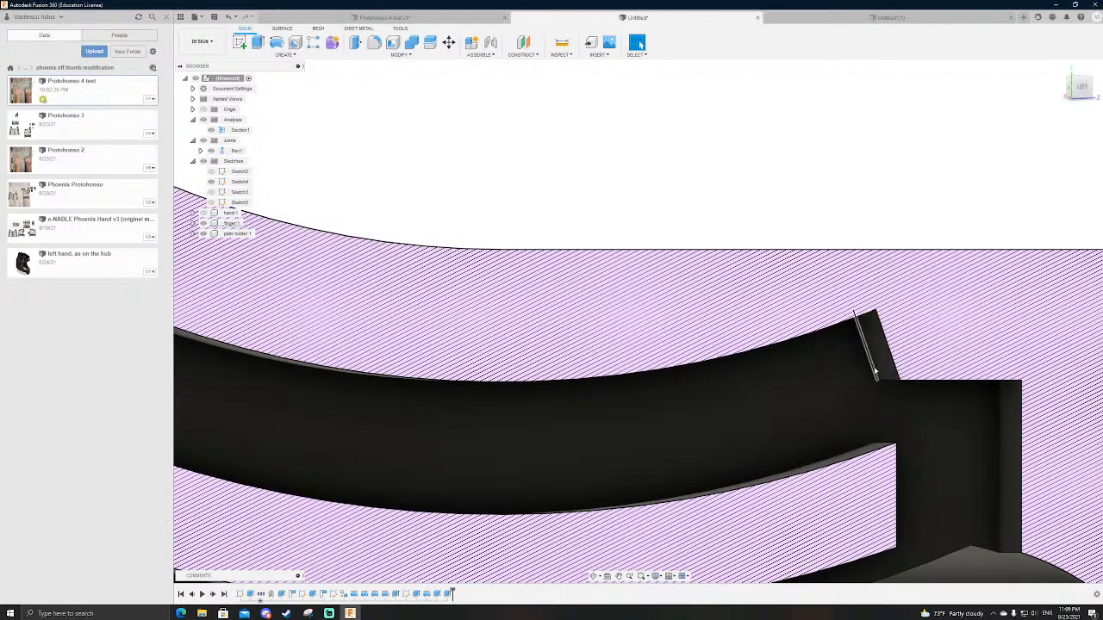
Step: Deepen the square pocket at the end of the finger's curved channel by extrude-cutting its upper face about 0.4 mm
scroll(874, 372, "down", 2)
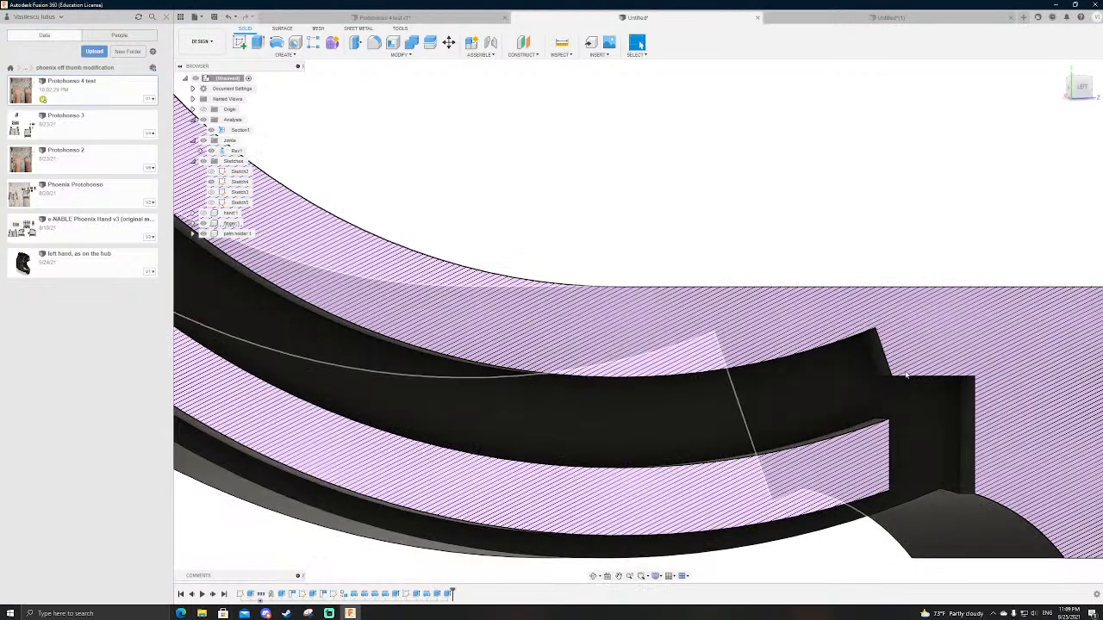
middle_click_drag(905, 374, 894, 367, "shift")
key("e")
left_click(792, 336)
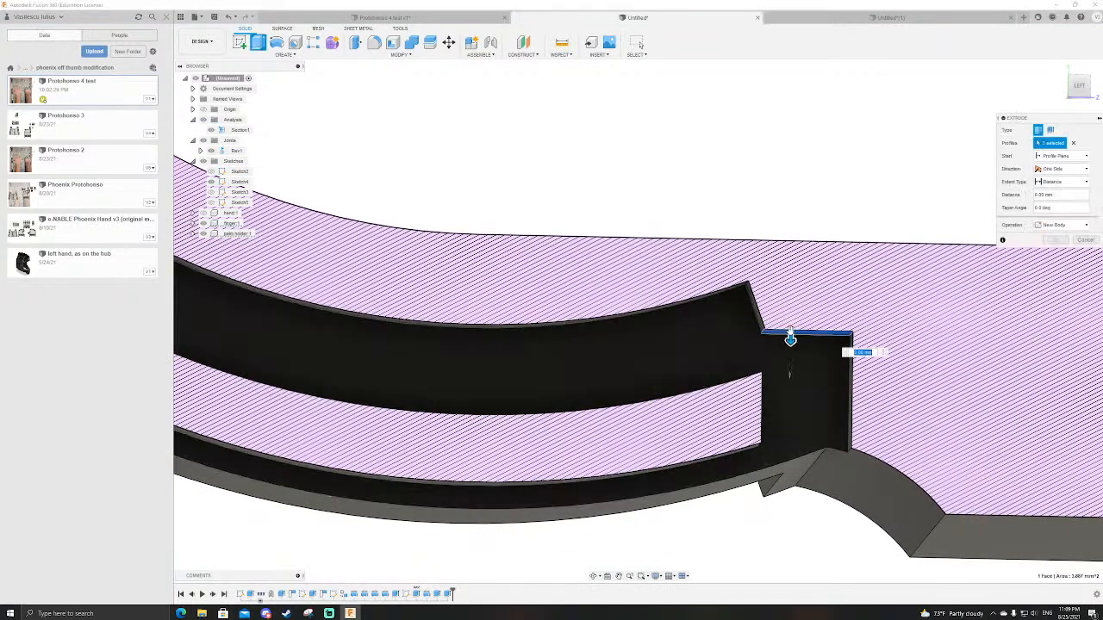
left_click_drag(790, 341, 790, 319)
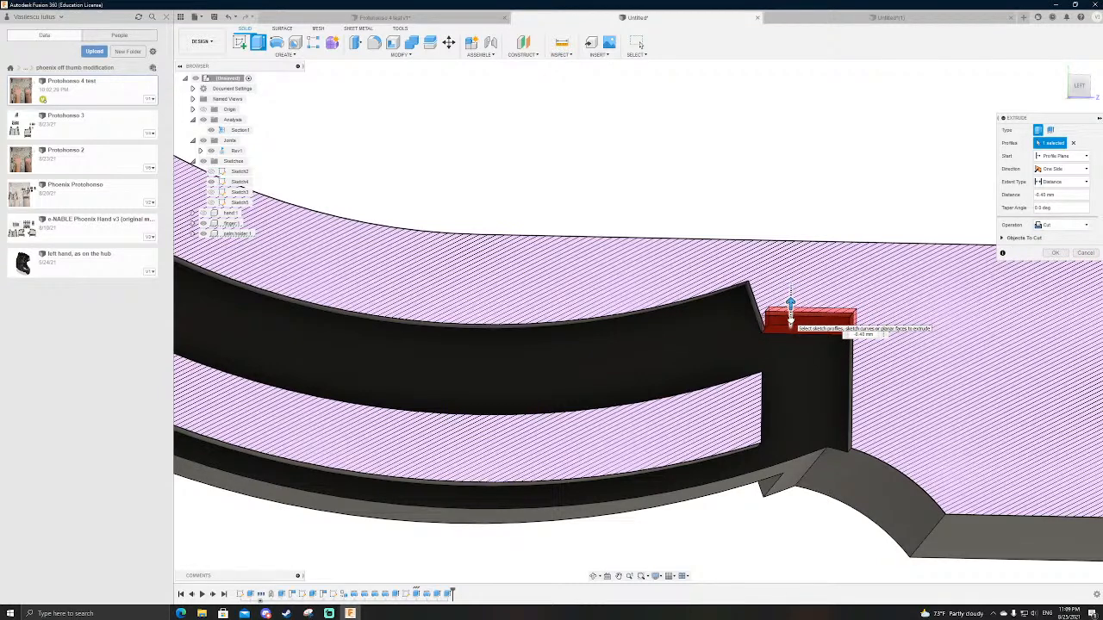
key("Return")
Step: Cut away the small ledge between the deepened square pocket and the finger's curved channel with Extrude
middle_click_drag(781, 320, 760, 335, "shift")
key("e")
left_click(755, 325)
left_click_drag(761, 325, 720, 321)
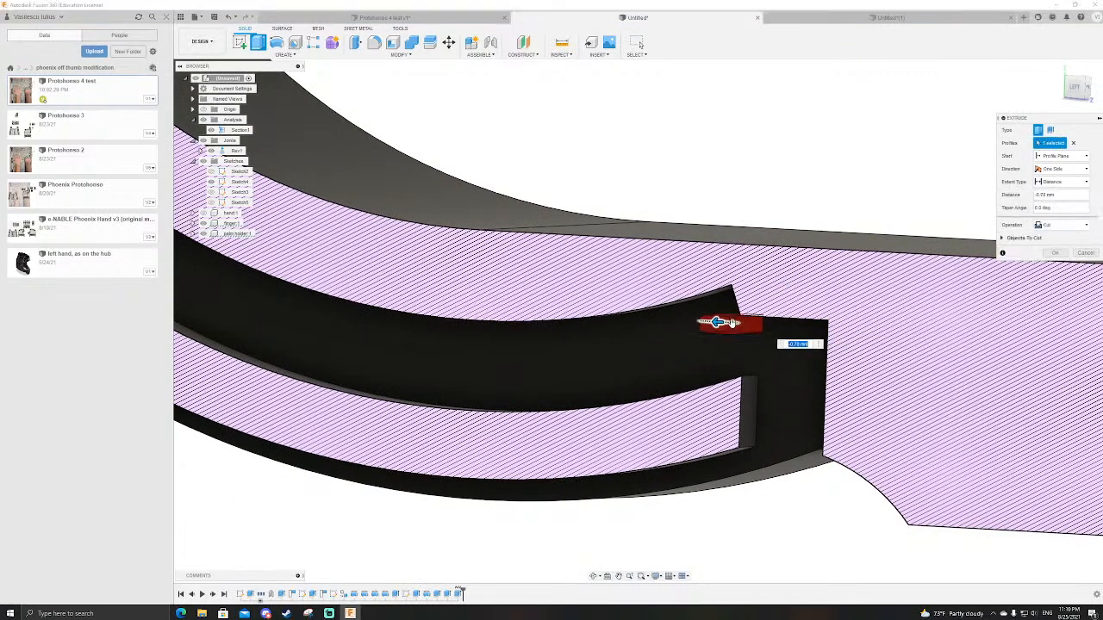
key("Return")
Step: Trim the small flat lip at the mouth of the palm holder's channel, facing the finger ring, with Extrude
mouse_move(722, 328)
middle_mouse_down("shift")
mouse_move(793, 328)
mouse_move(819, 344)
mouse_move(848, 369)
mouse_move(870, 431)
middle_mouse_up("shift")
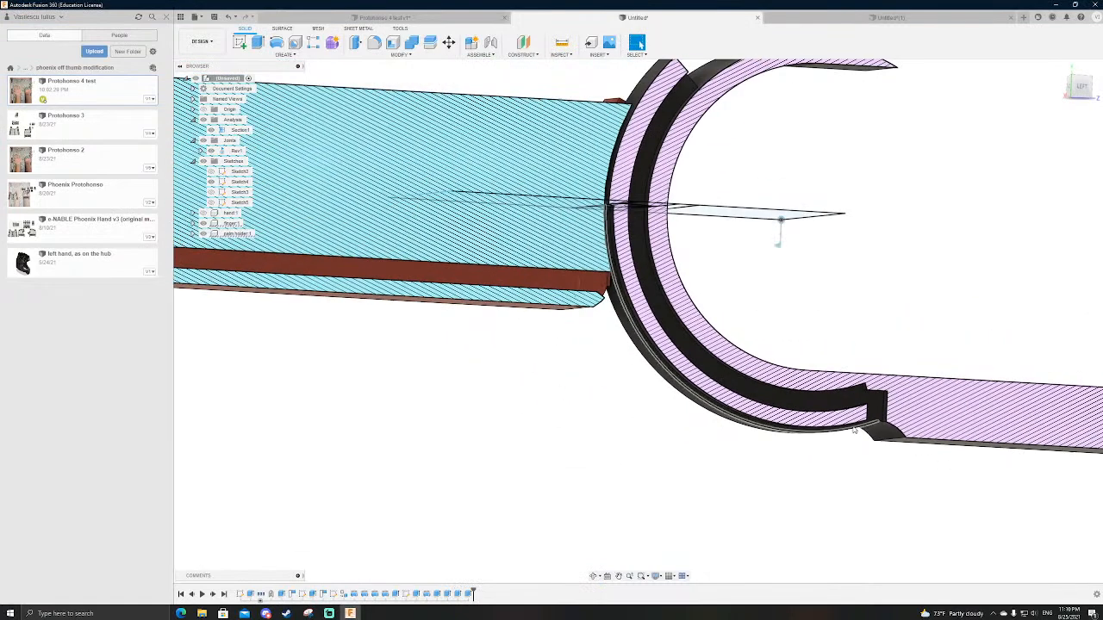
scroll(840, 461, "down", 4)
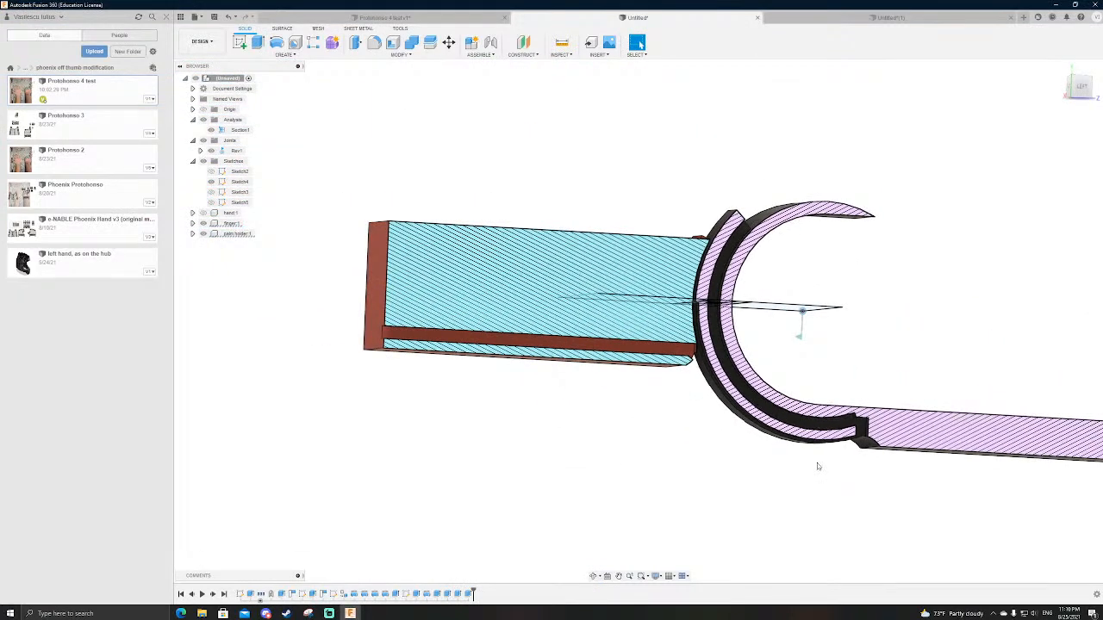
middle_click_drag(708, 448, 638, 431, "shift")
scroll(690, 398, "up", 5)
middle_click_drag(690, 398, 739, 364, "shift")
key("e")
left_click(701, 344)
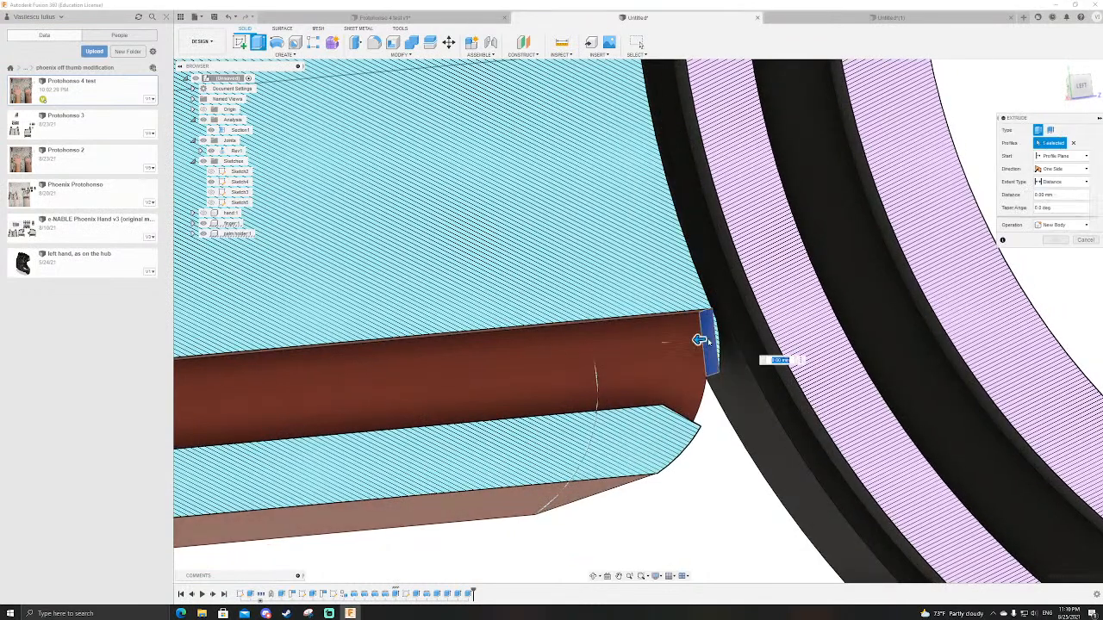
key("Escape")
middle_click_drag(706, 341, 748, 373, "shift")
scroll(748, 374, "down", 5)
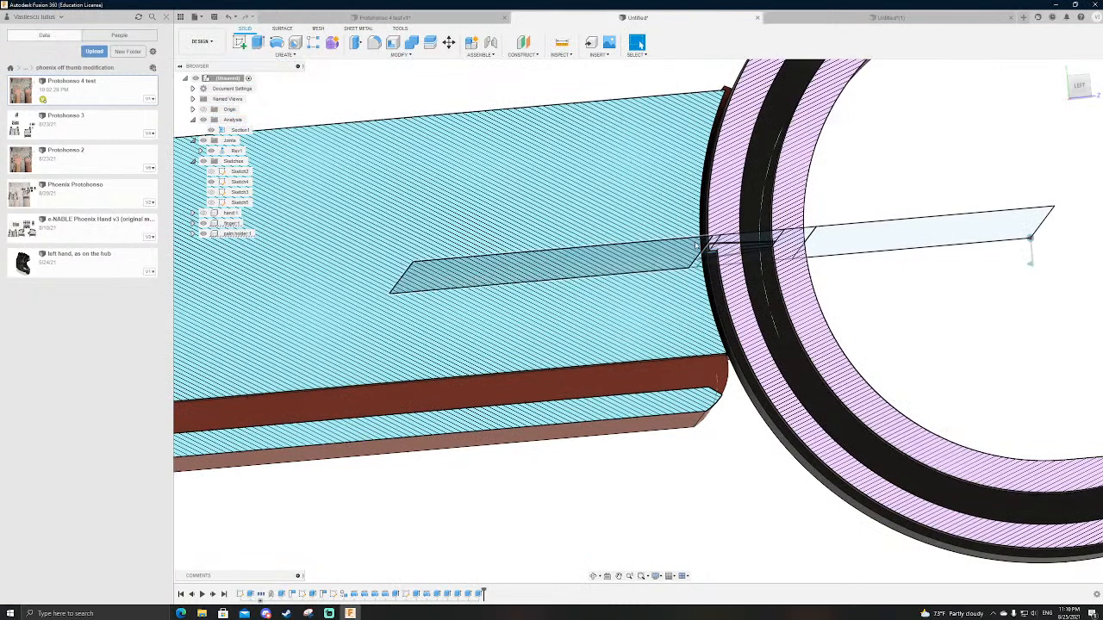
scroll(695, 359, "down", 2)
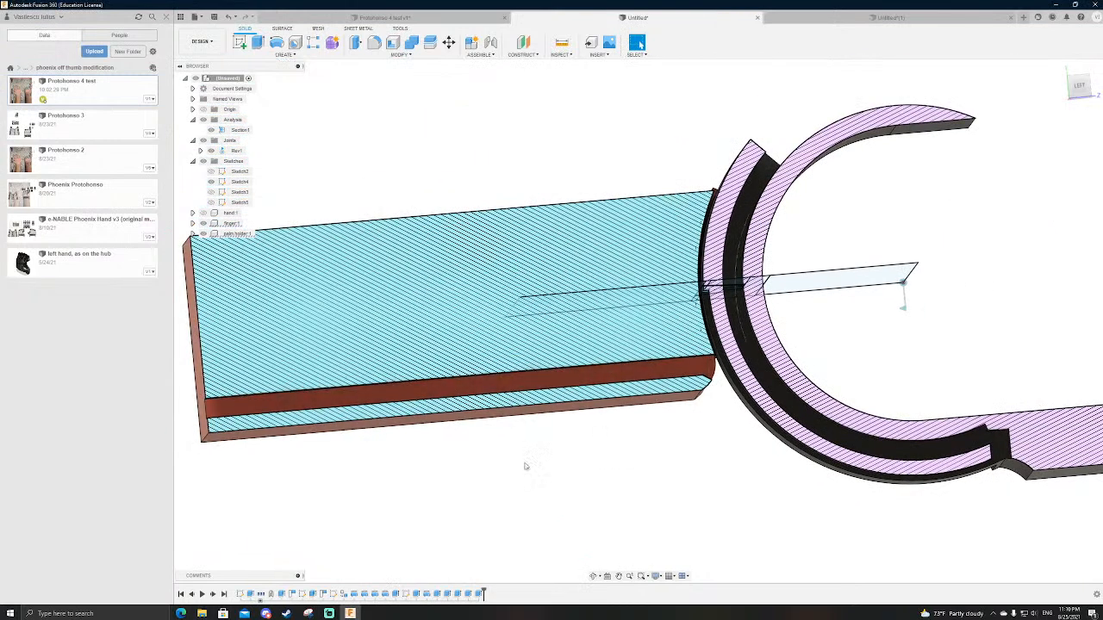
Step: Look at the Protobonso 4 test design, switch to the web browser, and return to the sectioned finger joint
left_click(405, 17)
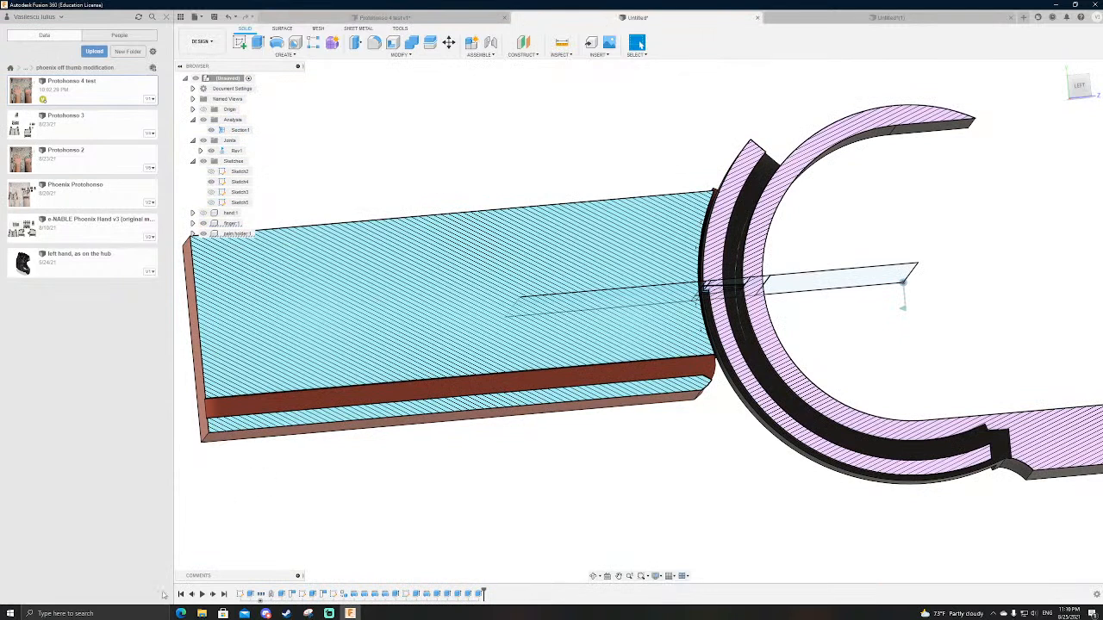
left_click(181, 613)
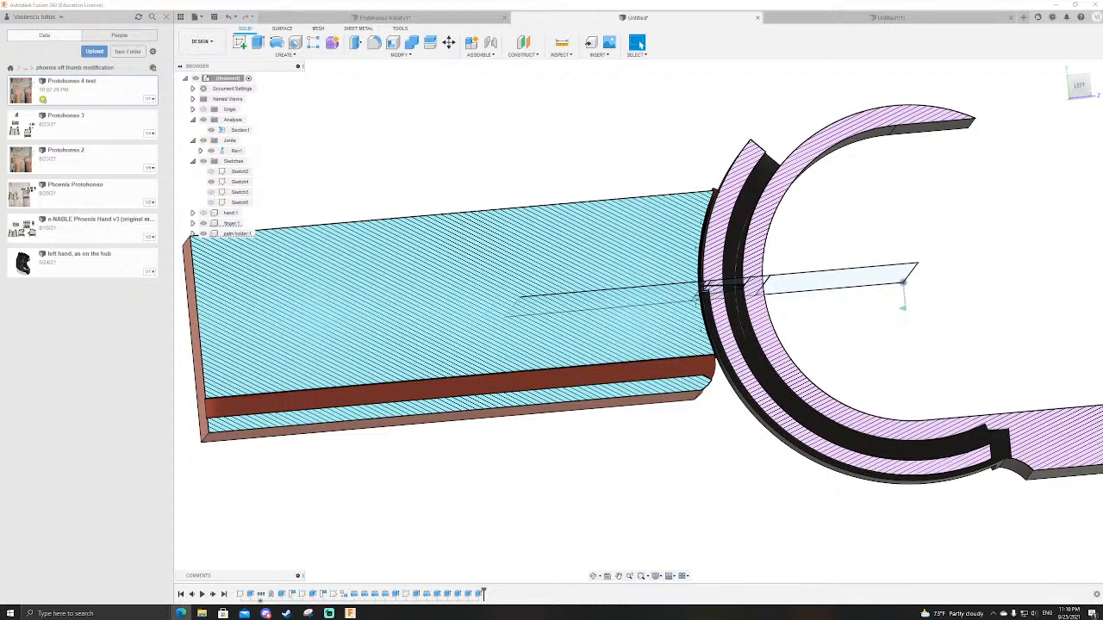
scroll(609, 373, "down", 3)
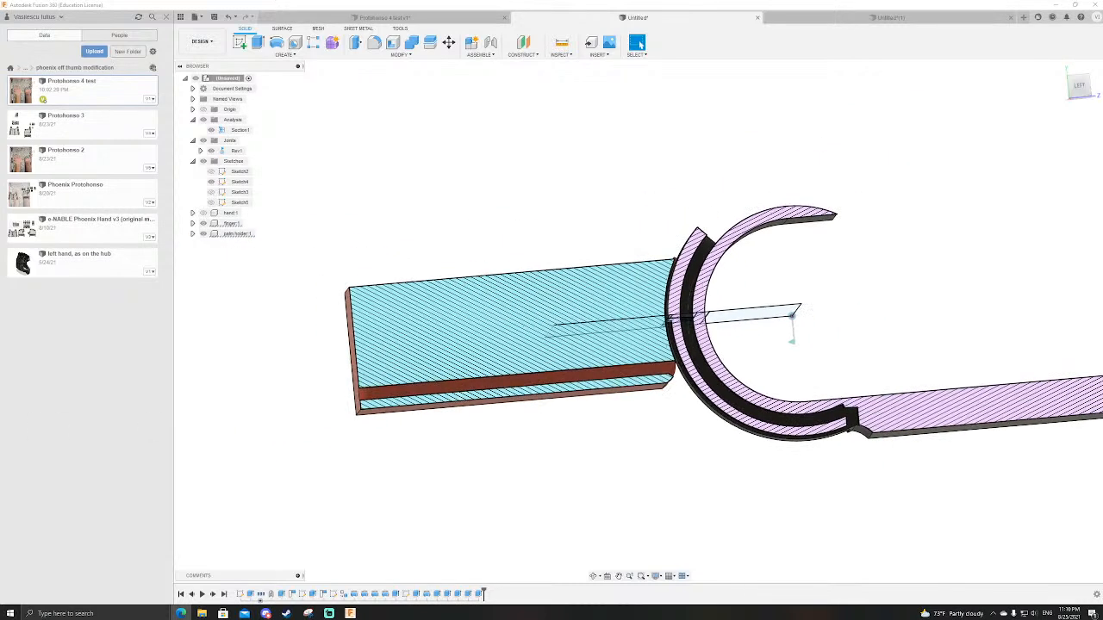